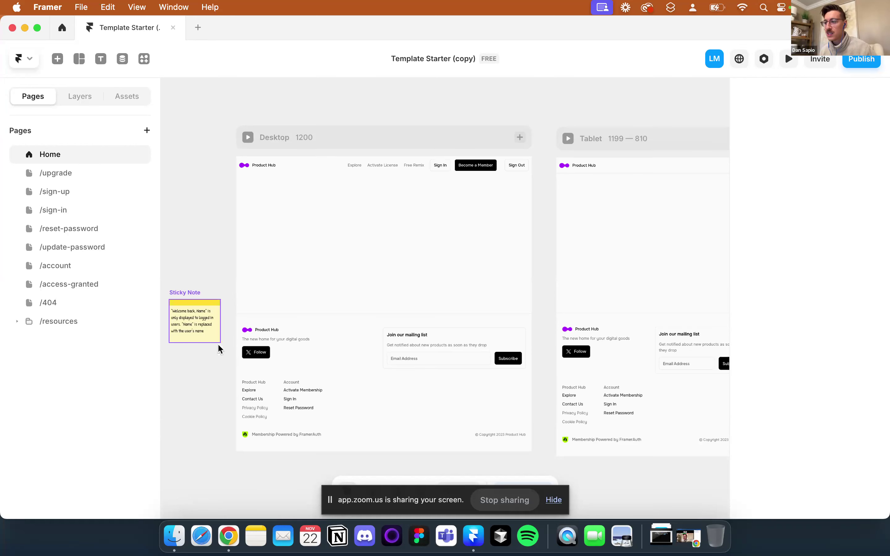
- Switch to Chrome and load framerauth.com in a new tab
{"action": "left_click", "coordinate": [231, 524]}
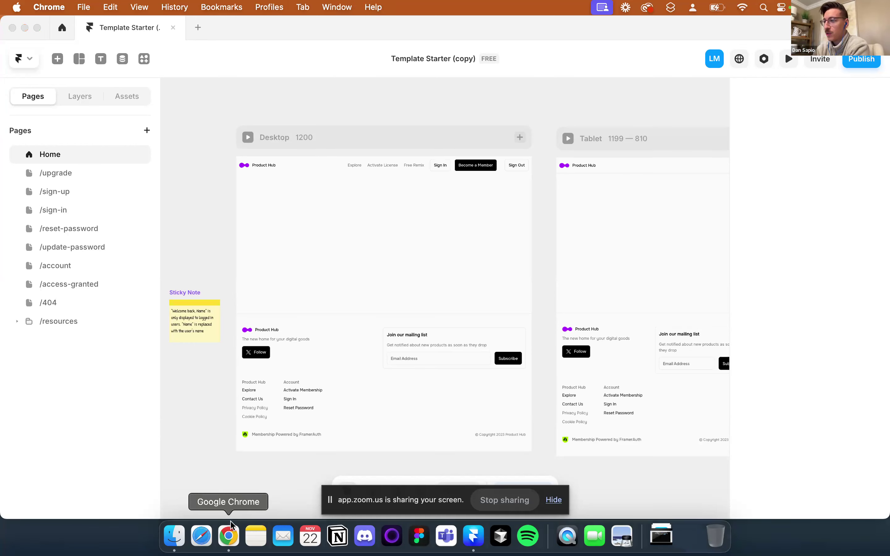
{"action": "key", "text": "cmd+t"}
{"action": "type", "text": "framerauth"}
{"action": "key", "text": "Return"}
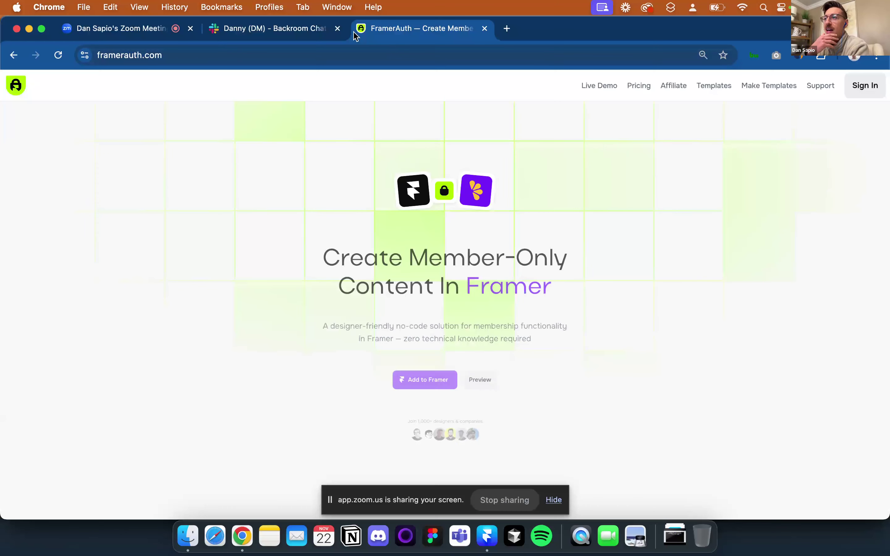
- Open FramerAuth's Templates showcase and scroll down to the Gentype card
{"action": "left_click", "coordinate": [694, 87]}
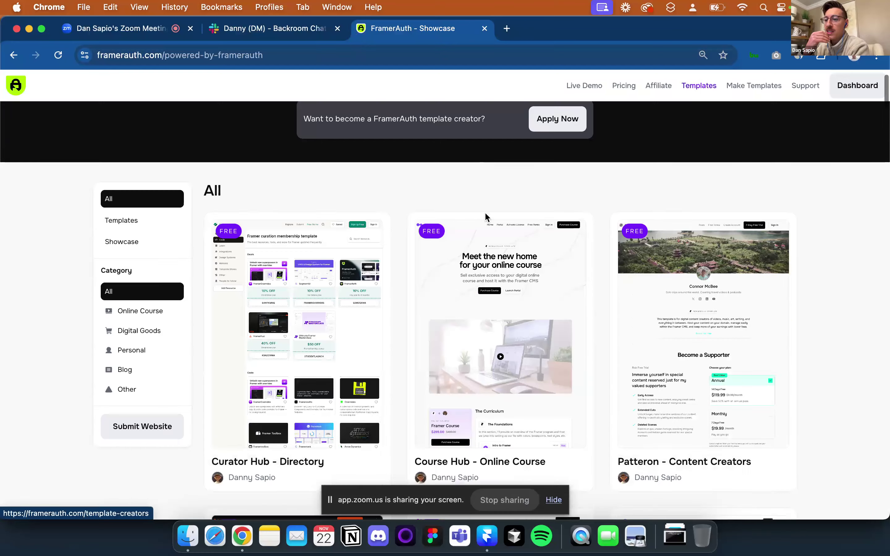
{"action": "scroll", "coordinate": [485, 217], "scroll_direction": "down", "scroll_amount": 3}
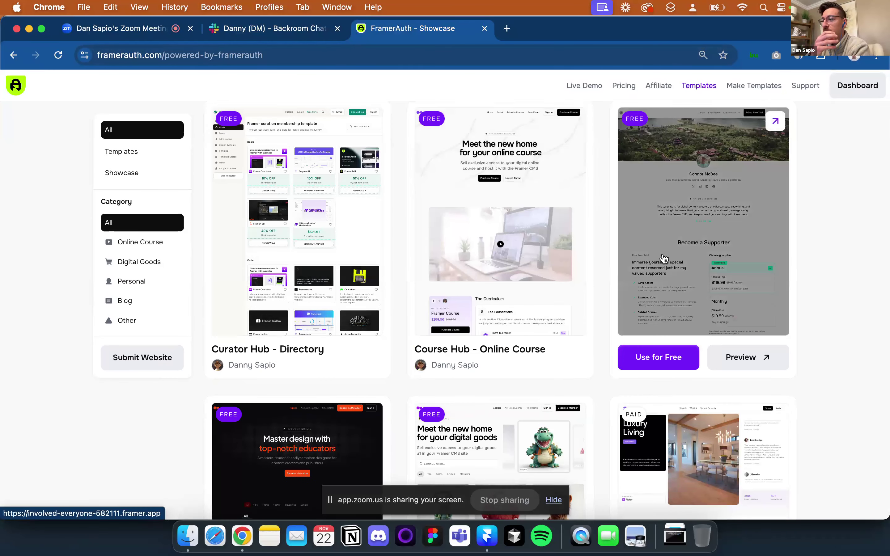
{"action": "scroll", "coordinate": [664, 259], "scroll_direction": "down", "scroll_amount": 8}
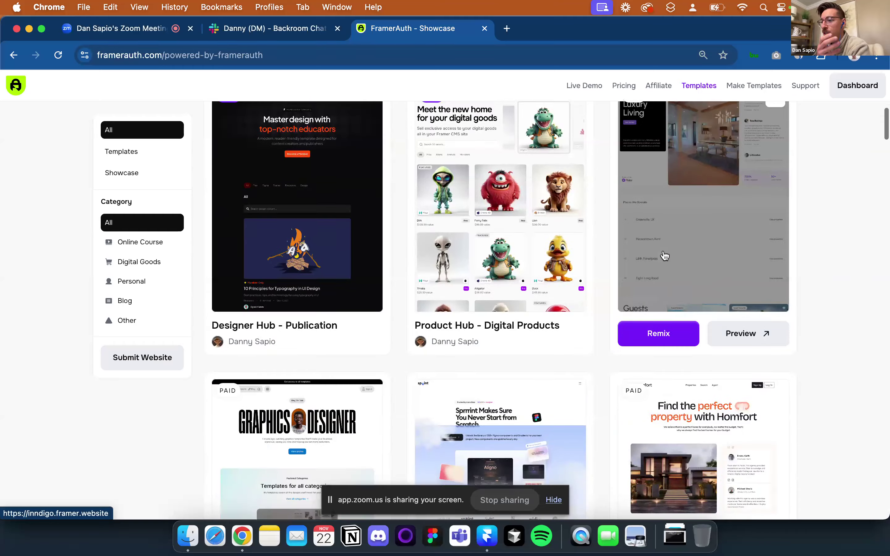
{"action": "scroll", "coordinate": [664, 255], "scroll_direction": "down", "scroll_amount": 10}
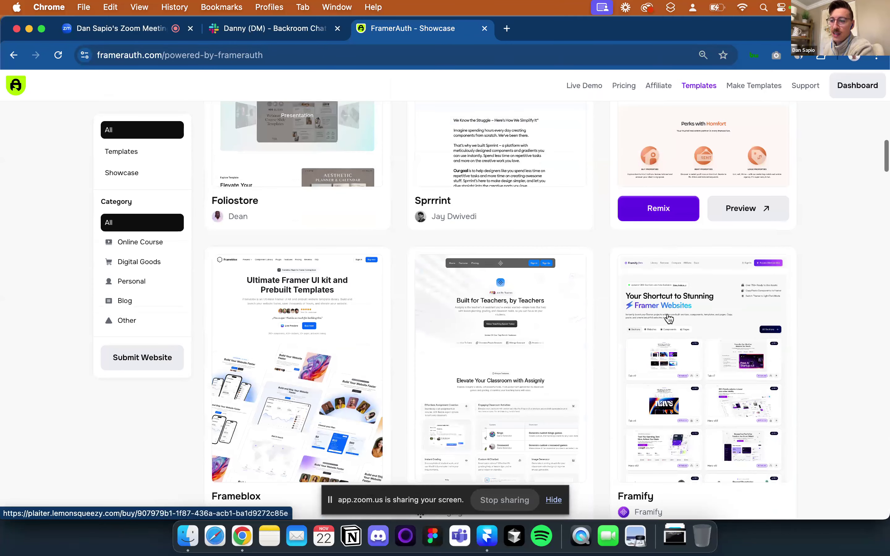
{"action": "scroll", "coordinate": [668, 318], "scroll_direction": "down", "scroll_amount": 10}
{"action": "scroll", "coordinate": [669, 319], "scroll_direction": "down", "scroll_amount": 5}
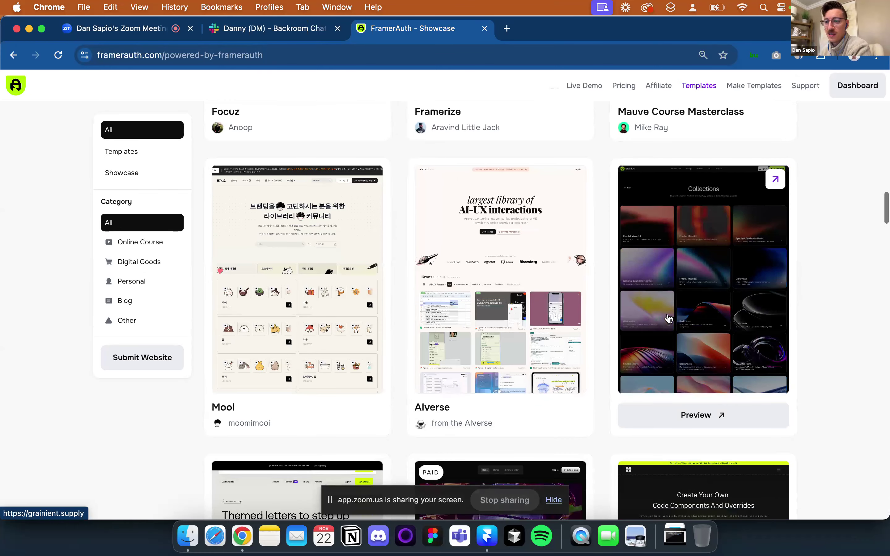
{"action": "scroll", "coordinate": [668, 319], "scroll_direction": "down", "scroll_amount": 4}
{"action": "scroll", "coordinate": [668, 318], "scroll_direction": "down", "scroll_amount": 4}
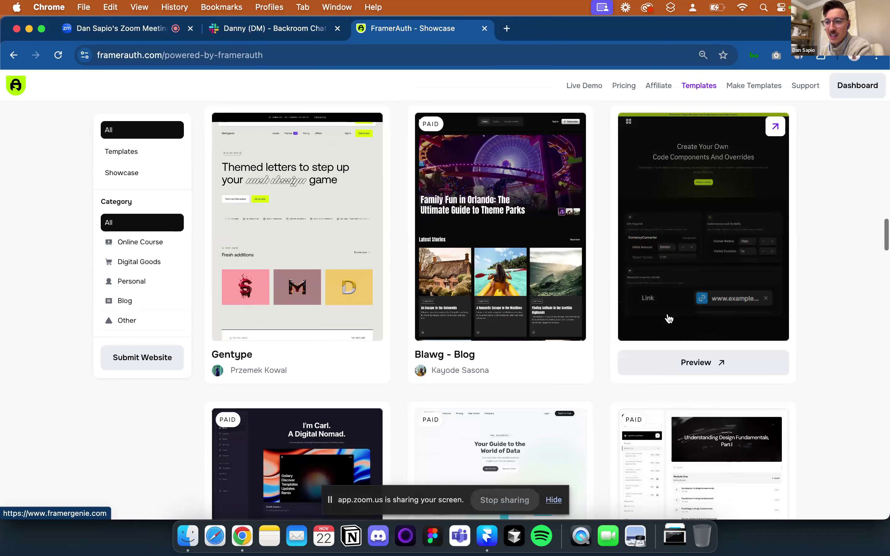
{"action": "scroll", "coordinate": [668, 319], "scroll_direction": "up", "scroll_amount": 1}
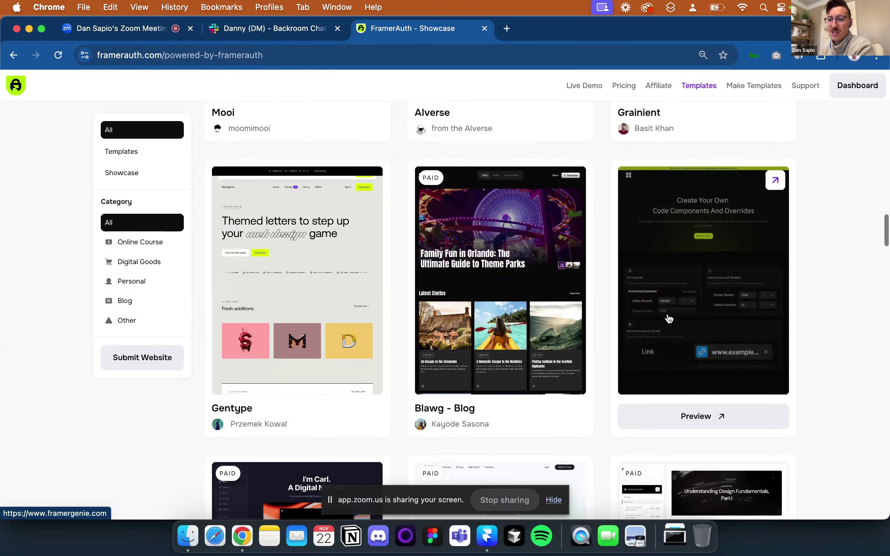
{"action": "scroll", "coordinate": [669, 319], "scroll_direction": "up", "scroll_amount": 1}
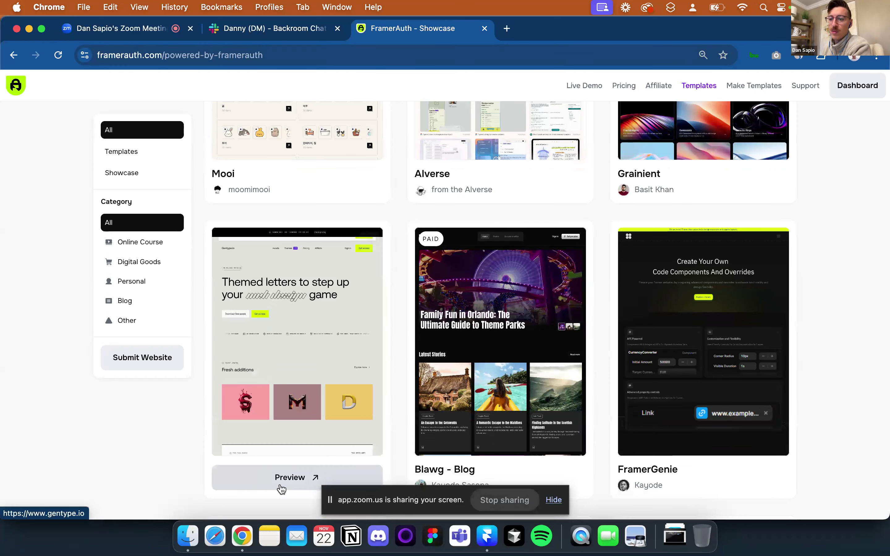
- Preview the Gentype template's live gentype.io site and browse its themes
{"action": "left_click", "coordinate": [308, 480]}
{"action": "scroll", "coordinate": [373, 320], "scroll_direction": "down", "scroll_amount": 12}
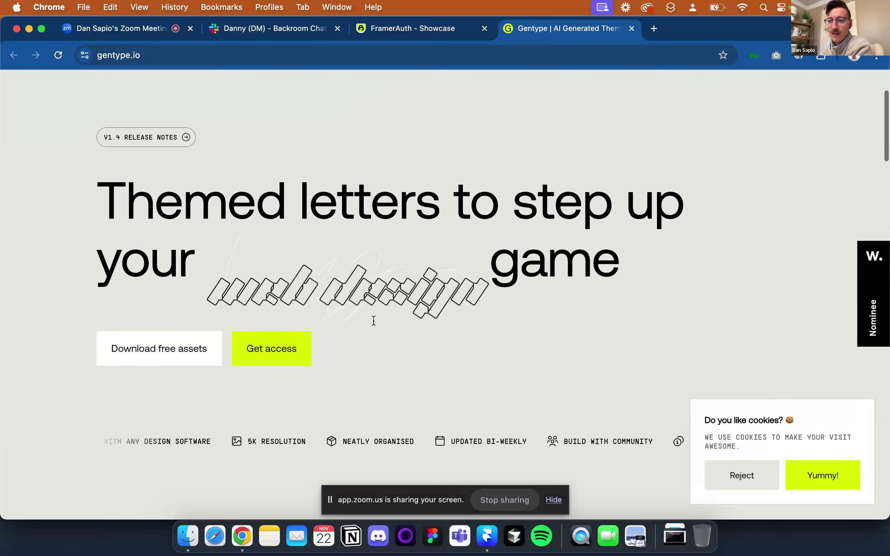
{"action": "scroll", "coordinate": [375, 326], "scroll_direction": "down", "scroll_amount": 2}
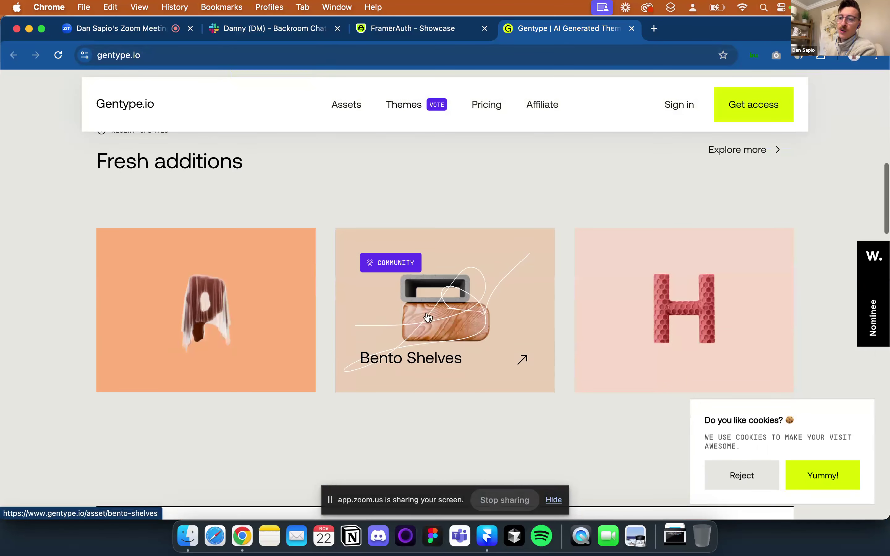
{"action": "scroll", "coordinate": [316, 325], "scroll_direction": "down", "scroll_amount": 15}
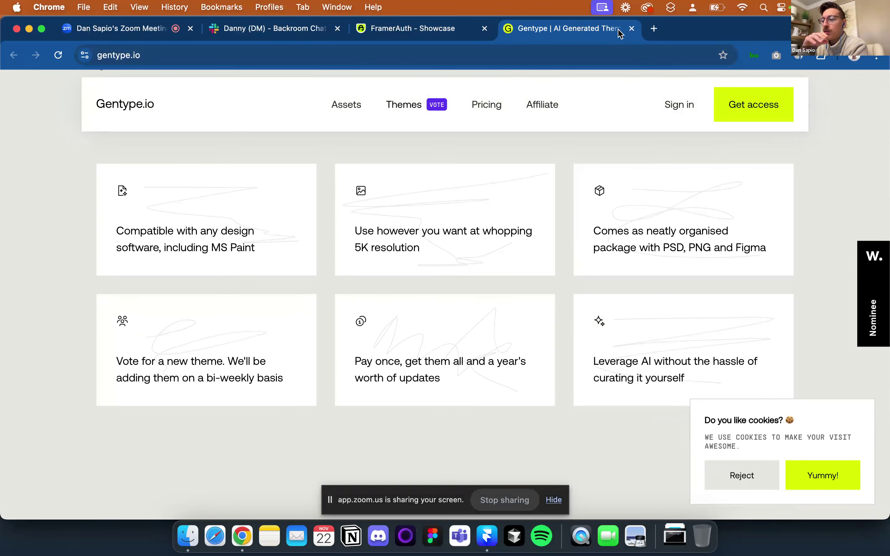
{"action": "scroll", "coordinate": [447, 222], "scroll_direction": "down", "scroll_amount": 8}
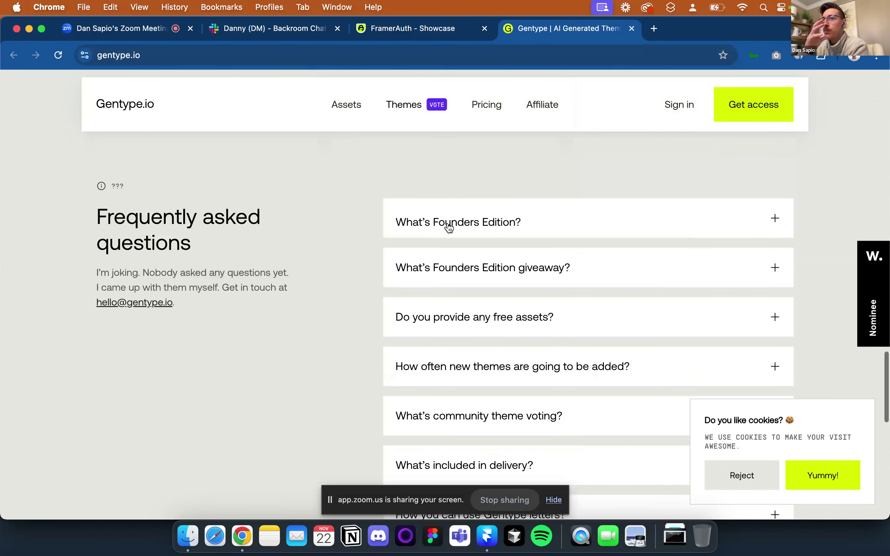
{"action": "scroll", "coordinate": [447, 223], "scroll_direction": "up", "scroll_amount": 20}
{"action": "scroll", "coordinate": [447, 221], "scroll_direction": "up", "scroll_amount": 4}
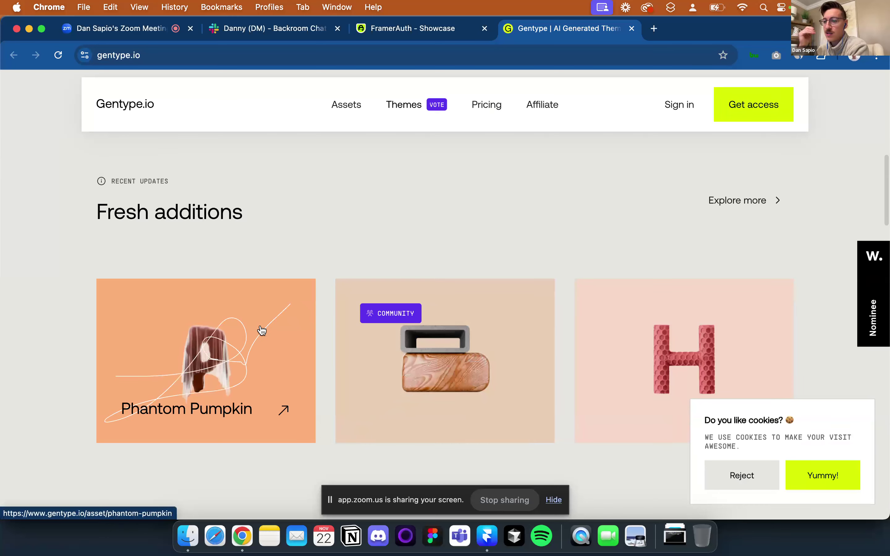
- Open the Phantom Pumpkin theme, view its A–O letter sheet, then open Hexa Bedside
{"action": "left_click", "coordinate": [259, 334]}
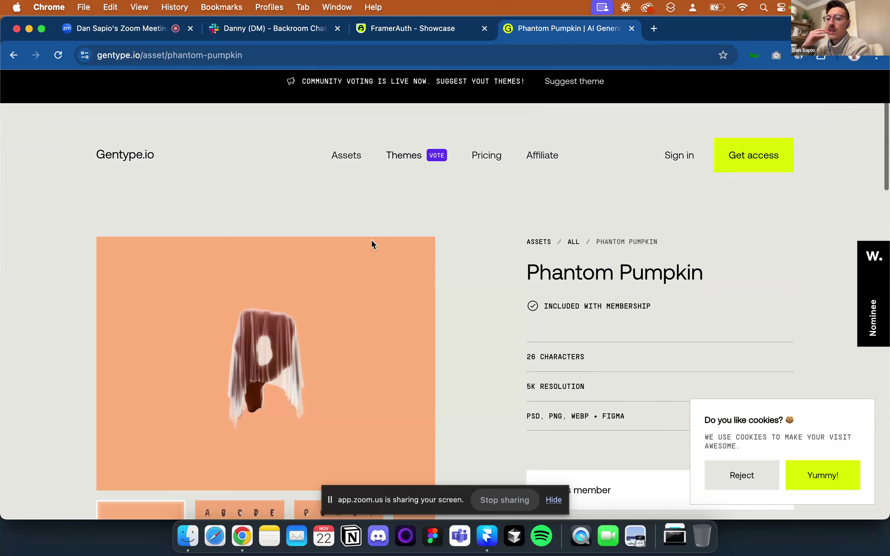
{"action": "scroll", "coordinate": [480, 260], "scroll_direction": "up", "scroll_amount": 4}
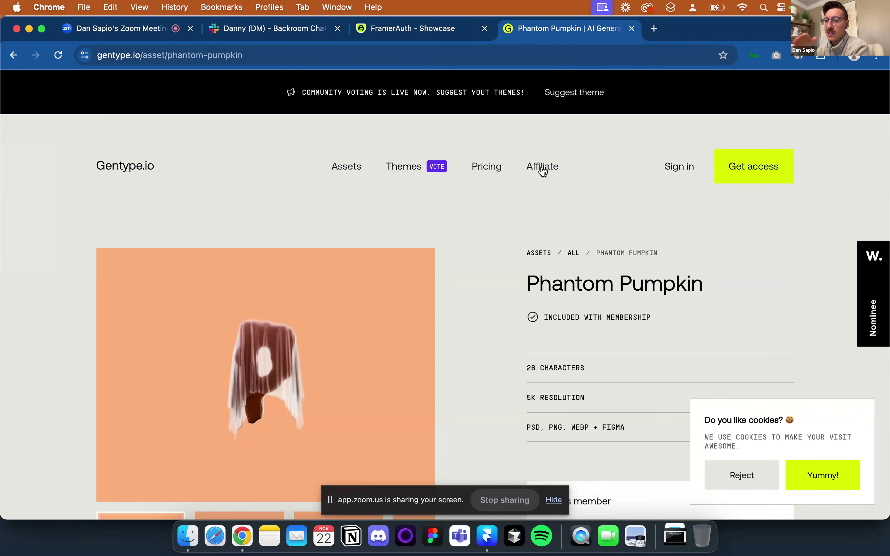
{"action": "scroll", "coordinate": [576, 213], "scroll_direction": "down", "scroll_amount": 3}
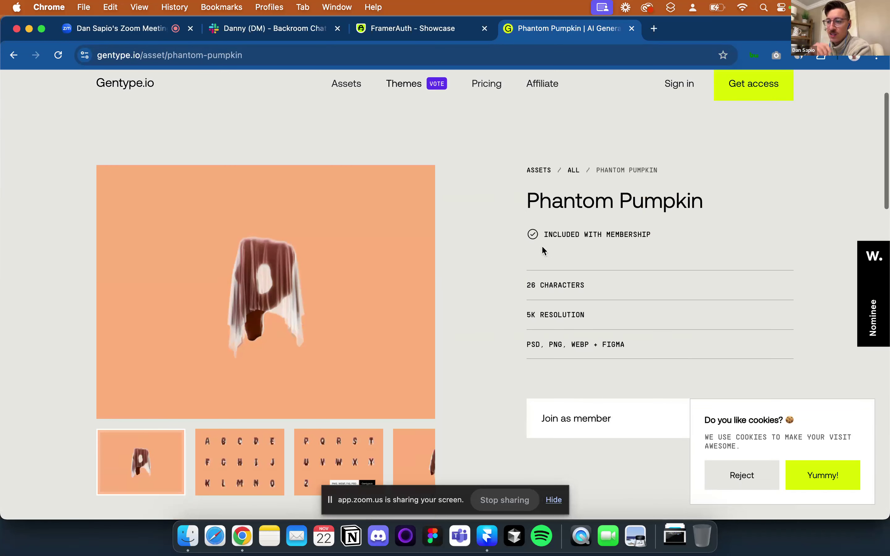
{"action": "scroll", "coordinate": [546, 232], "scroll_direction": "down", "scroll_amount": 2}
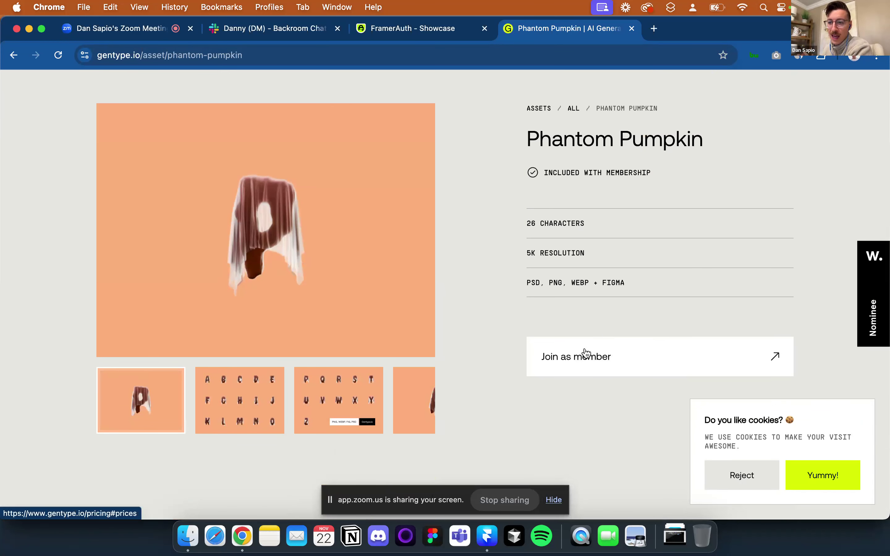
{"action": "left_click", "coordinate": [283, 401]}
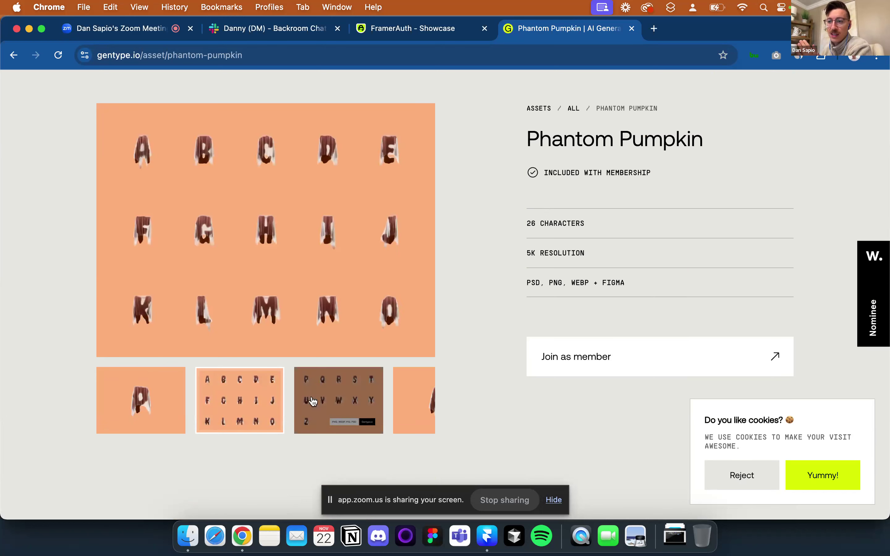
{"action": "scroll", "coordinate": [503, 356], "scroll_direction": "down", "scroll_amount": 15}
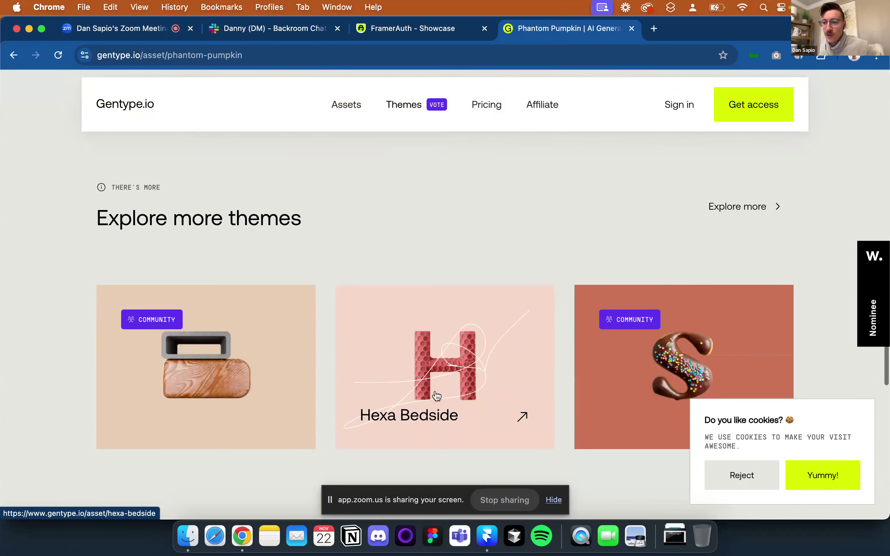
{"action": "left_click", "coordinate": [412, 357]}
{"action": "scroll", "coordinate": [493, 335], "scroll_direction": "down", "scroll_amount": 5}
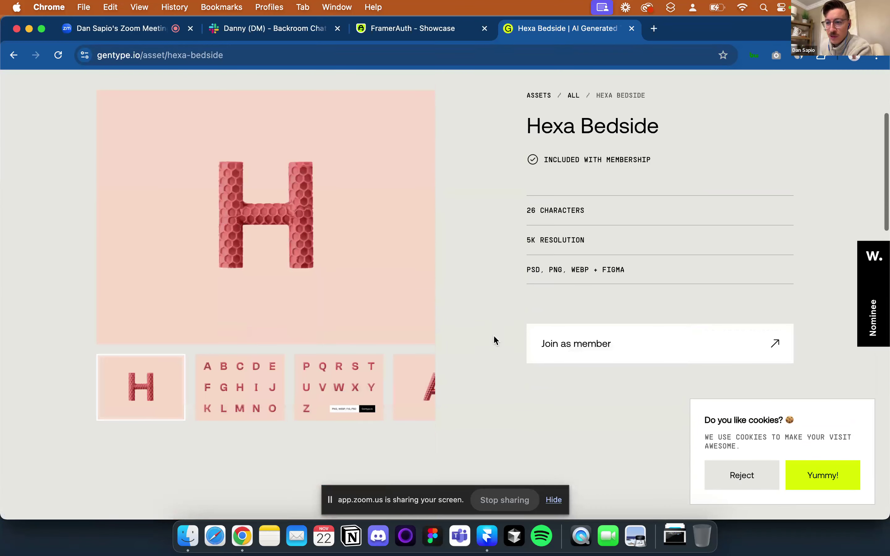
- View Gentype's pricing plans and start, then cancel, a Founders Edition checkout
{"action": "left_click", "coordinate": [547, 337]}
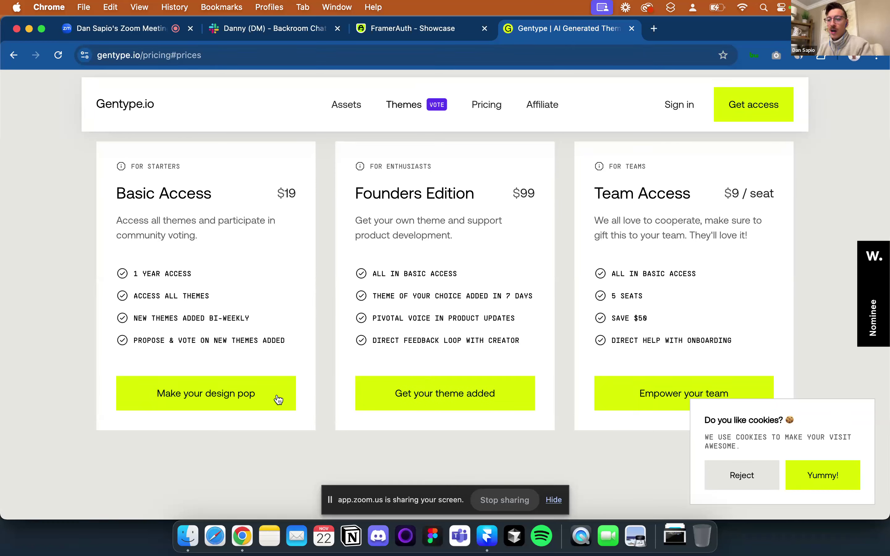
{"action": "left_click", "coordinate": [423, 395]}
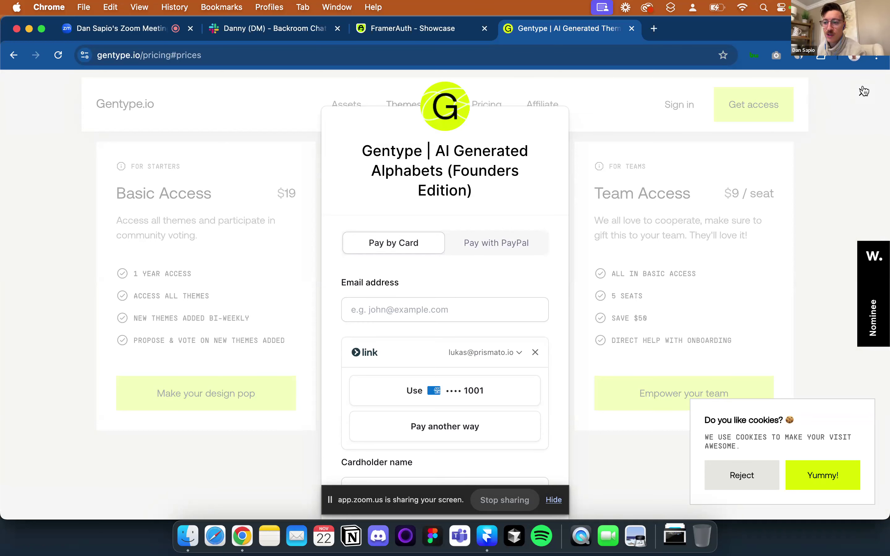
{"action": "left_click", "coordinate": [863, 91]}
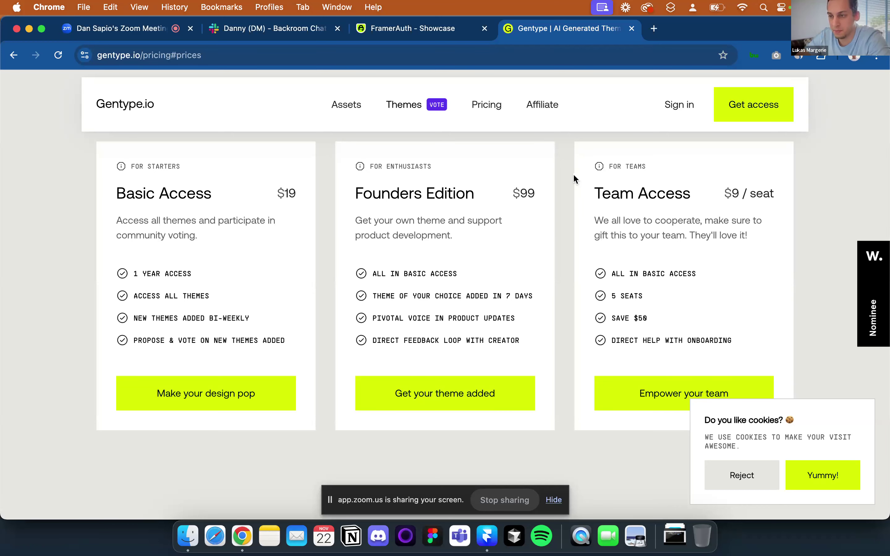
- Revisit the FramerAuth showcase, then return to the Gentype pricing page and browse it
{"action": "left_click", "coordinate": [467, 29]}
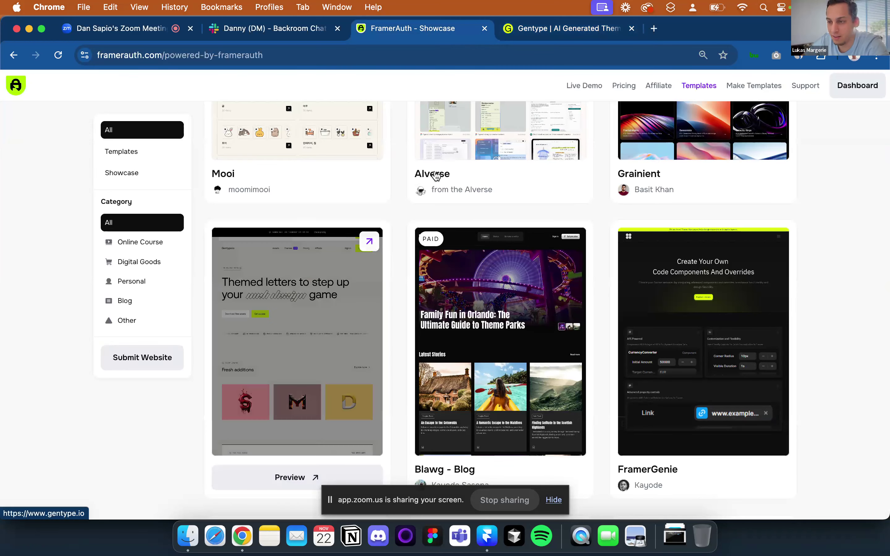
{"action": "left_click", "coordinate": [552, 33]}
{"action": "scroll", "coordinate": [319, 183], "scroll_direction": "up", "scroll_amount": 10}
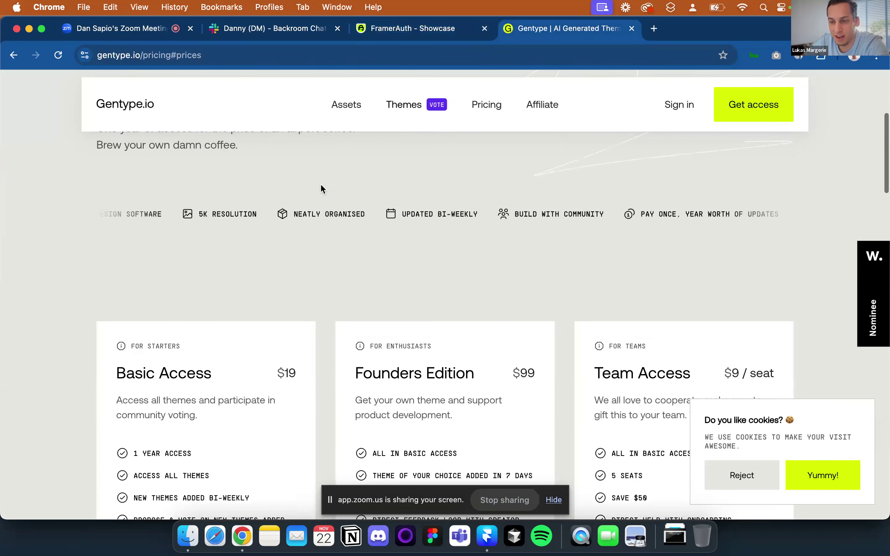
{"action": "scroll", "coordinate": [262, 219], "scroll_direction": "down", "scroll_amount": 3}
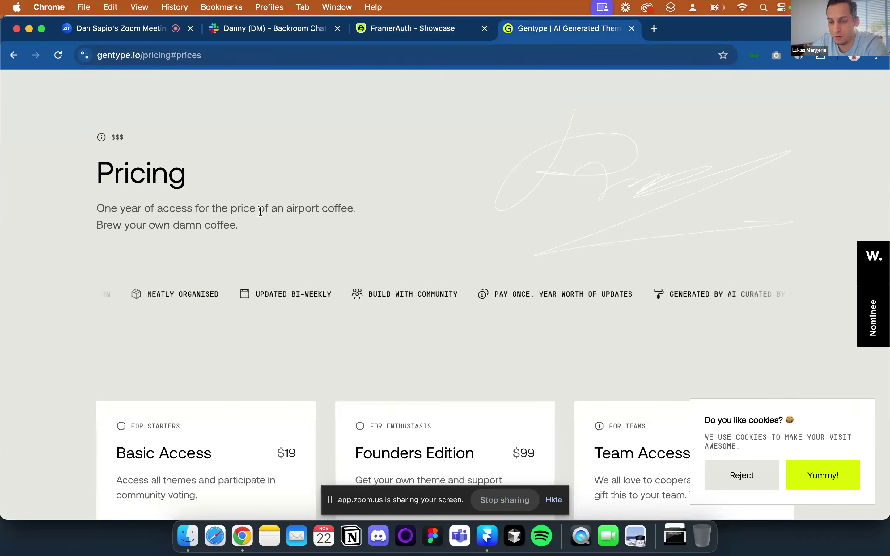
{"action": "scroll", "coordinate": [288, 227], "scroll_direction": "down", "scroll_amount": 4}
{"action": "scroll", "coordinate": [287, 222], "scroll_direction": "down", "scroll_amount": 2}
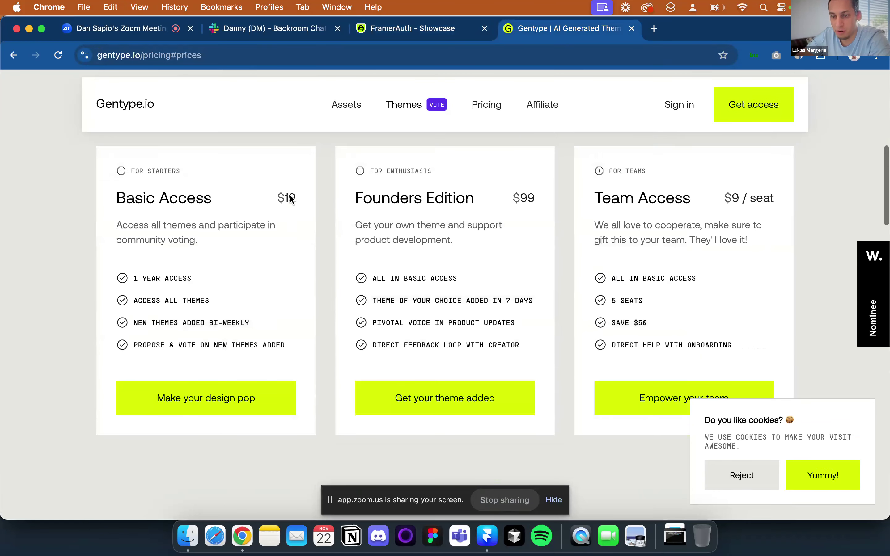
{"action": "scroll", "coordinate": [250, 190], "scroll_direction": "up", "scroll_amount": 6}
{"action": "scroll", "coordinate": [215, 190], "scroll_direction": "up", "scroll_amount": 2}
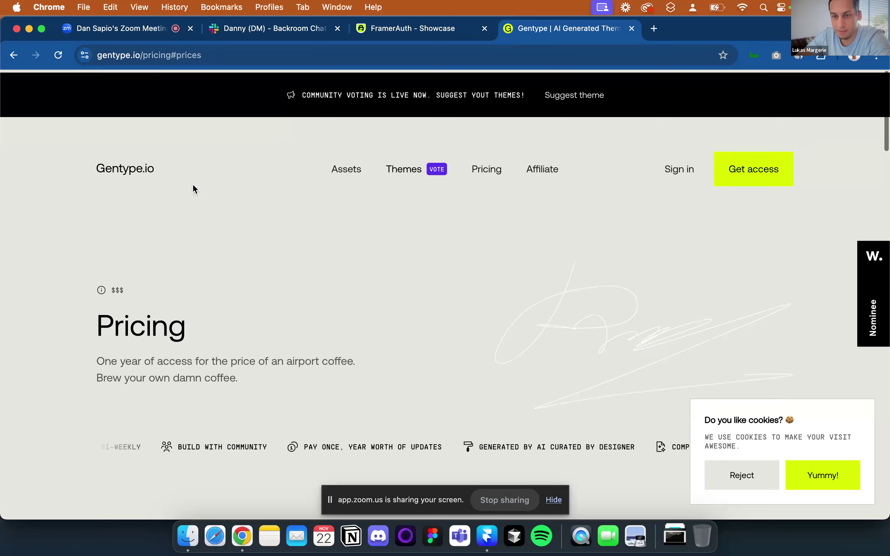
- Return to the Hexa Bedside page and open a blank new tab beside it
{"action": "left_click", "coordinate": [15, 56]}
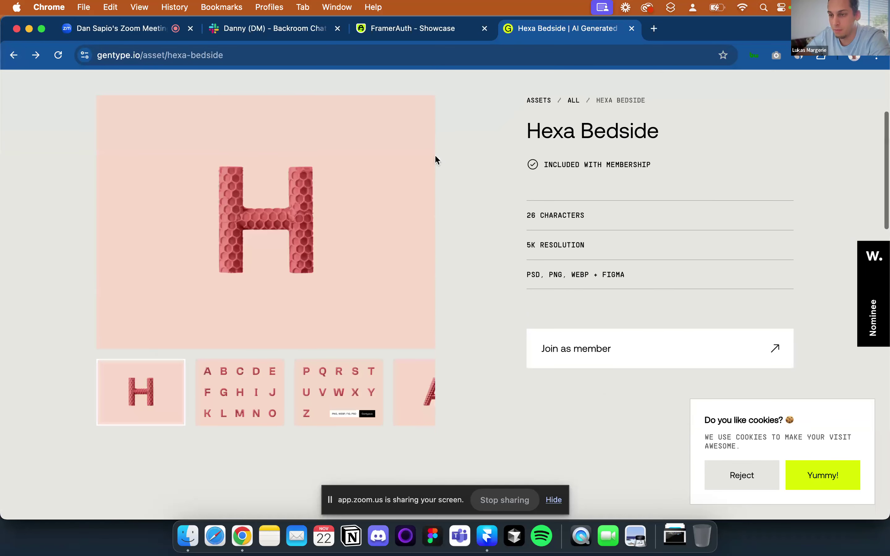
{"action": "scroll", "coordinate": [434, 154], "scroll_direction": "up", "scroll_amount": 3}
{"action": "left_click", "coordinate": [654, 28]}
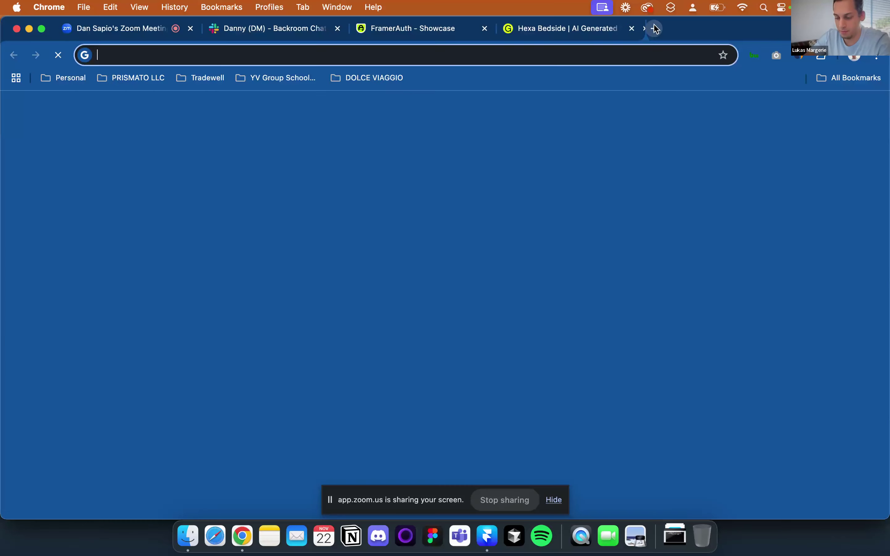
- Load Midjourney via 'midj' and open the Create page of generated images
{"action": "type", "text": "midj"}
{"action": "key", "text": "Return"}
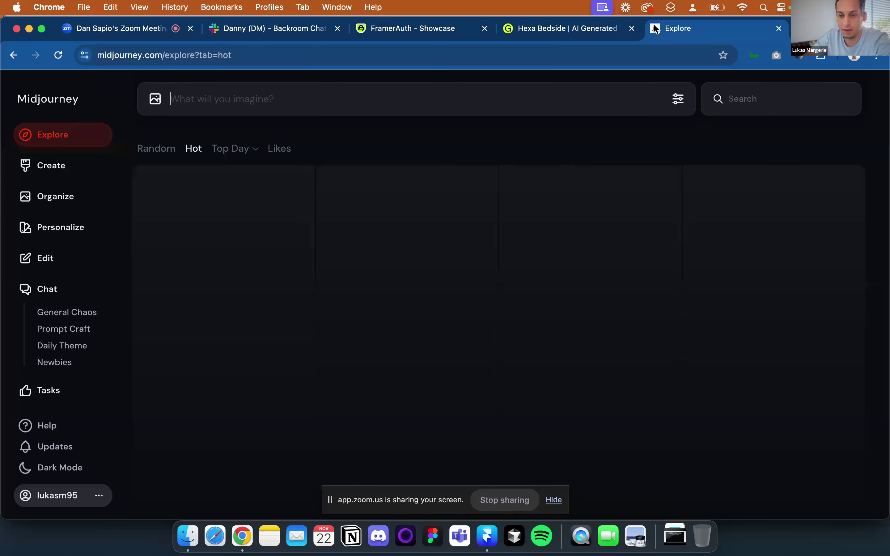
{"action": "left_click", "coordinate": [54, 171]}
{"action": "scroll", "coordinate": [334, 341], "scroll_direction": "down", "scroll_amount": 15}
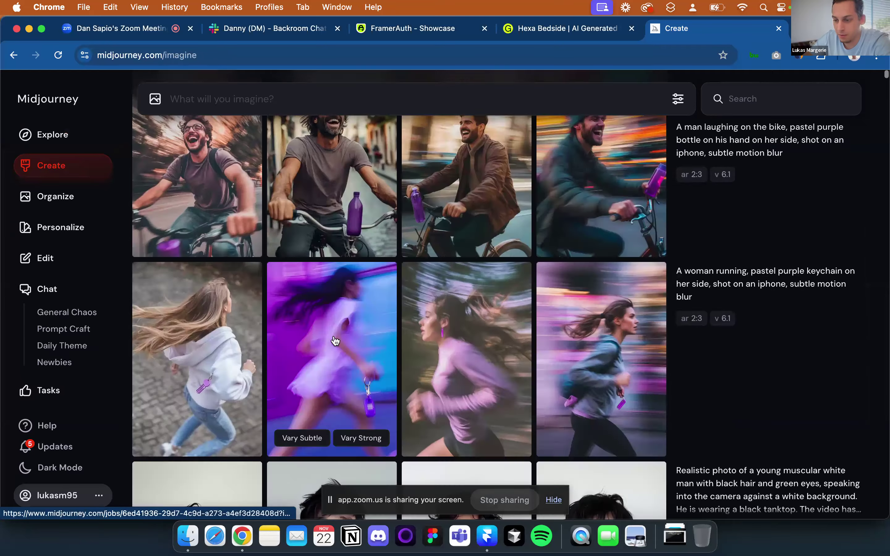
{"action": "scroll", "coordinate": [335, 341], "scroll_direction": "down", "scroll_amount": 20}
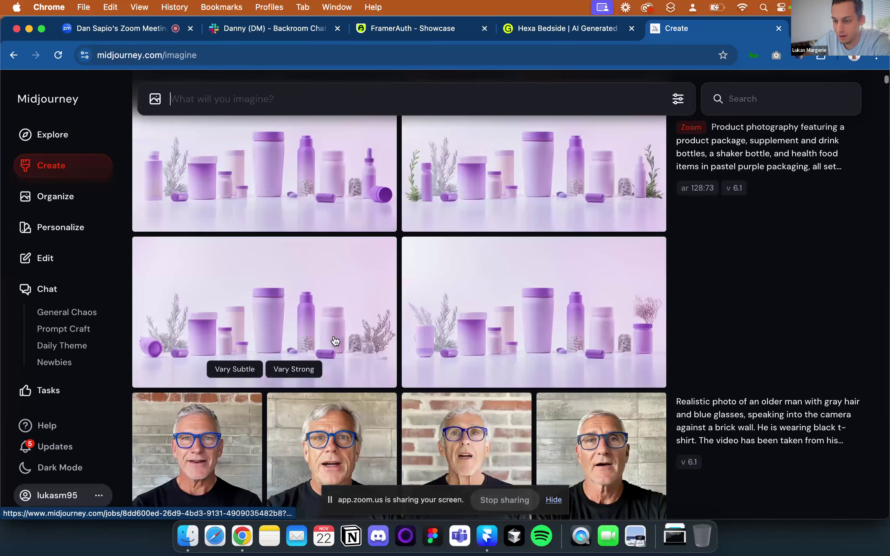
{"action": "scroll", "coordinate": [335, 342], "scroll_direction": "down", "scroll_amount": 20}
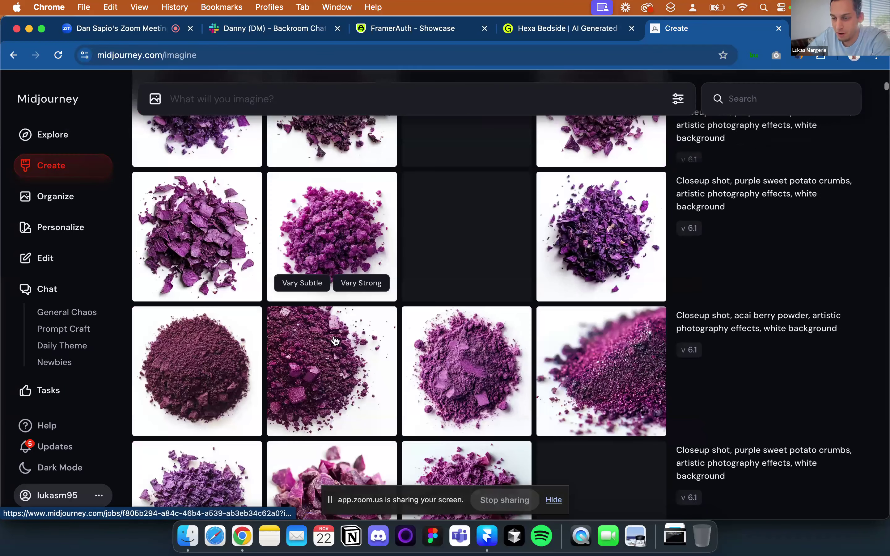
{"action": "scroll", "coordinate": [334, 341], "scroll_direction": "down", "scroll_amount": 20}
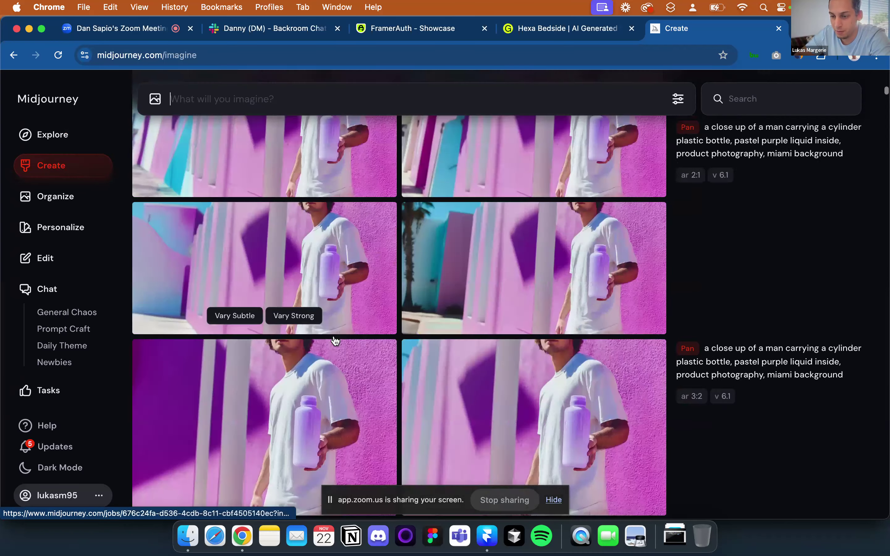
{"action": "scroll", "coordinate": [335, 341], "scroll_direction": "down", "scroll_amount": 20}
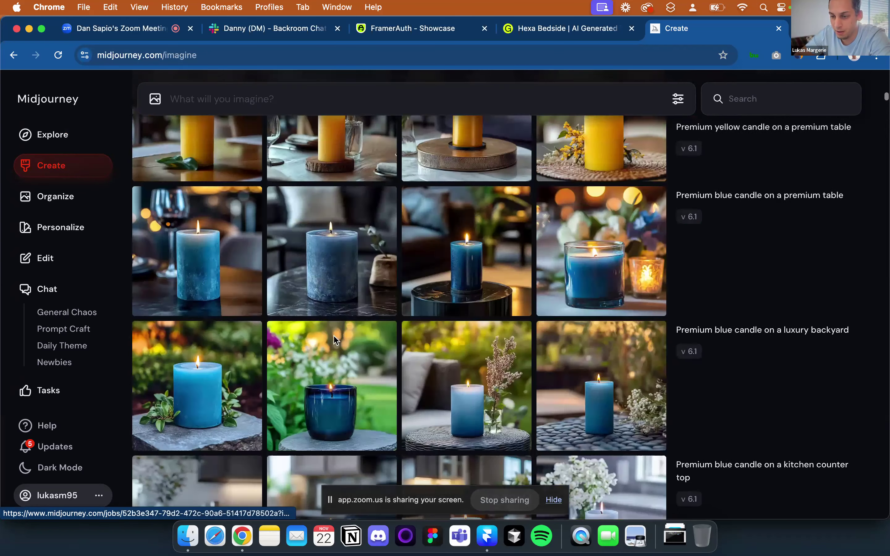
{"action": "scroll", "coordinate": [335, 341], "scroll_direction": "down", "scroll_amount": 8}
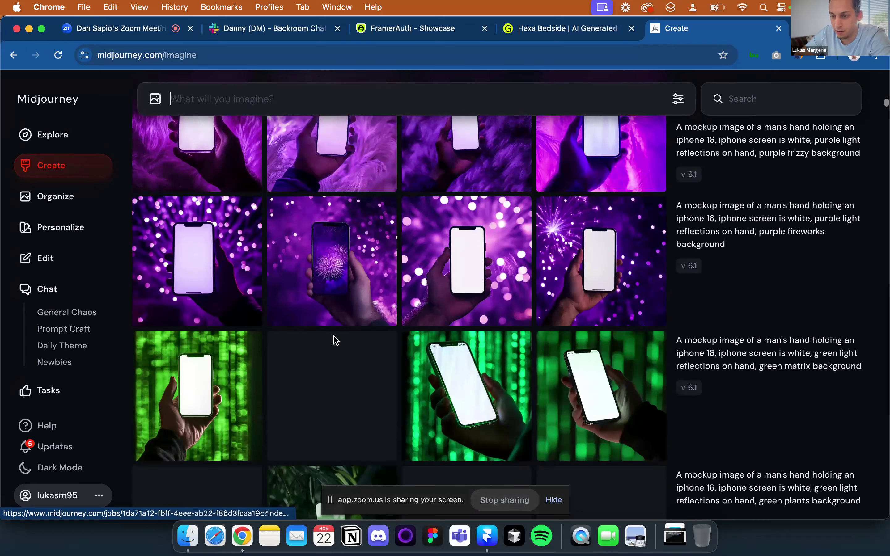
{"action": "scroll", "coordinate": [336, 346], "scroll_direction": "up", "scroll_amount": 15}
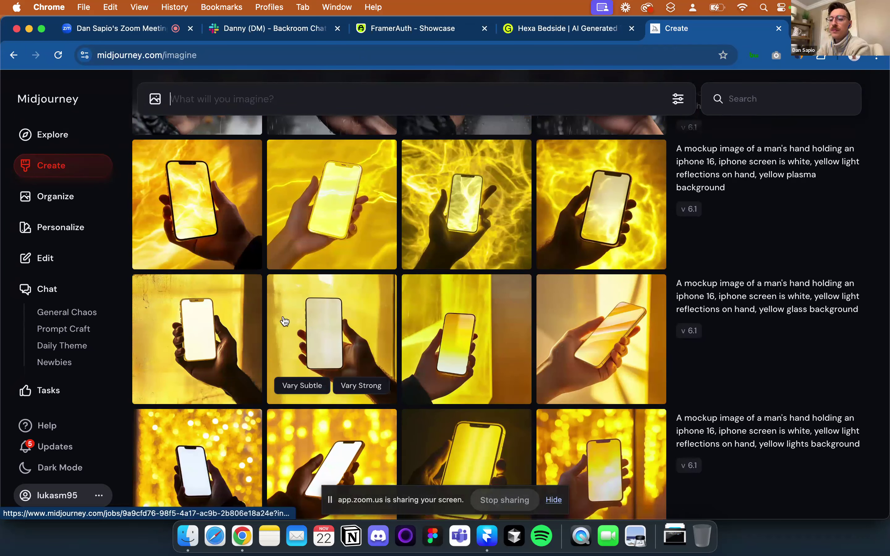
{"action": "scroll", "coordinate": [460, 235], "scroll_direction": "up", "scroll_amount": 5}
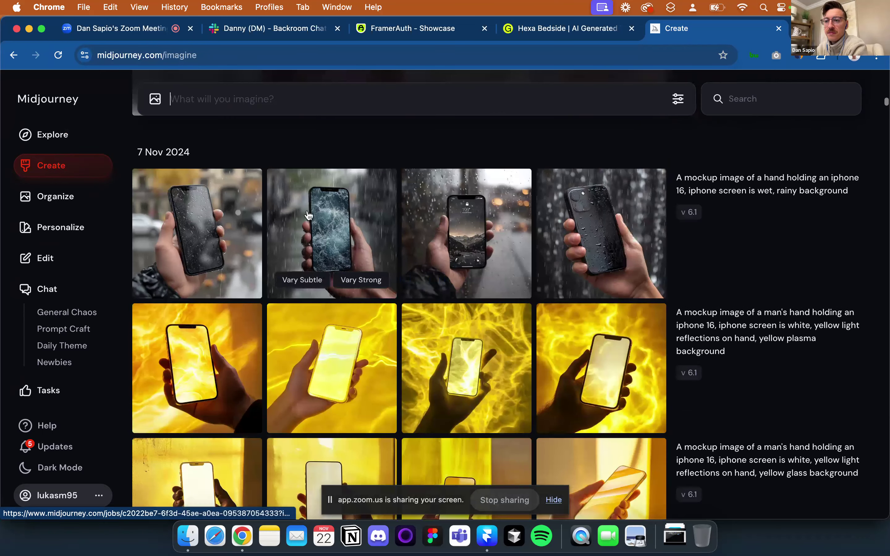
- Scroll further through the iPhone mockup generations, then switch tabs
{"action": "scroll", "coordinate": [372, 232], "scroll_direction": "down", "scroll_amount": 10}
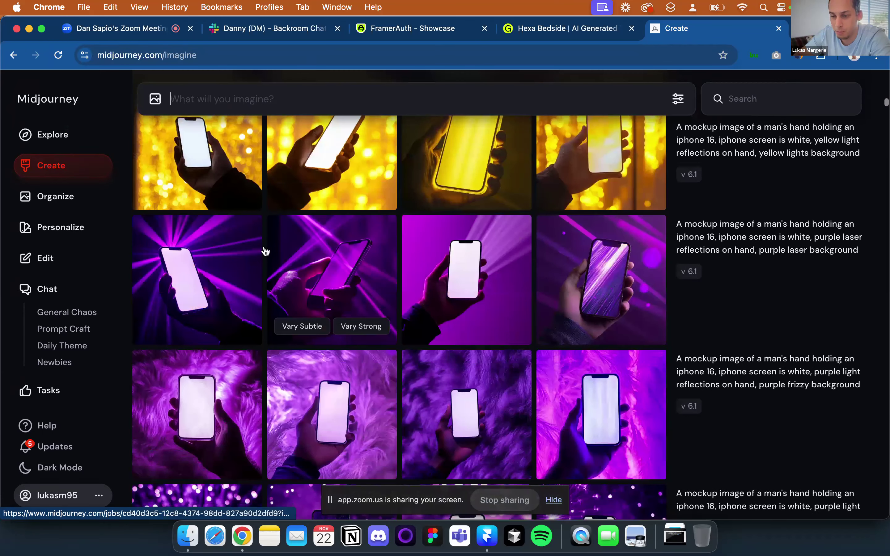
{"action": "scroll", "coordinate": [317, 279], "scroll_direction": "down", "scroll_amount": 15}
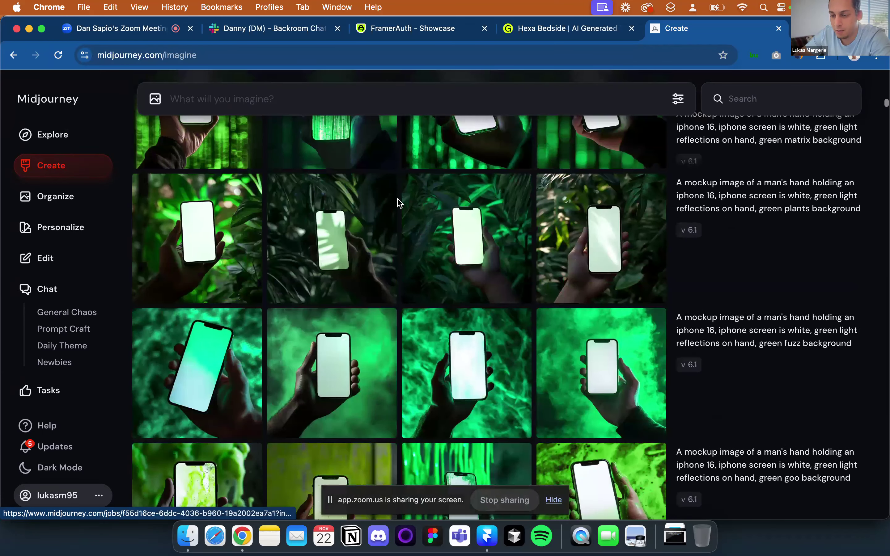
{"action": "scroll", "coordinate": [308, 369], "scroll_direction": "down", "scroll_amount": 3}
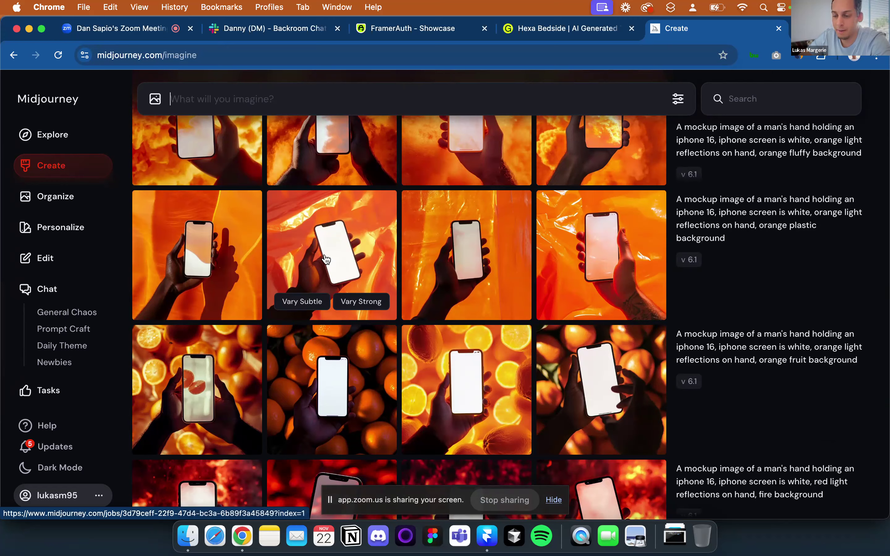
{"action": "scroll", "coordinate": [326, 260], "scroll_direction": "down", "scroll_amount": 1}
{"action": "scroll", "coordinate": [326, 259], "scroll_direction": "up", "scroll_amount": 2}
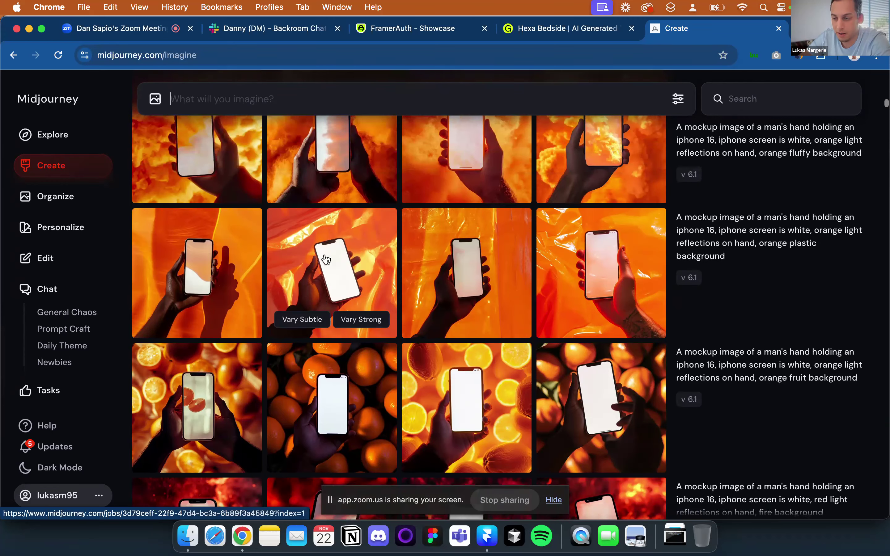
{"action": "scroll", "coordinate": [326, 259], "scroll_direction": "down", "scroll_amount": 10}
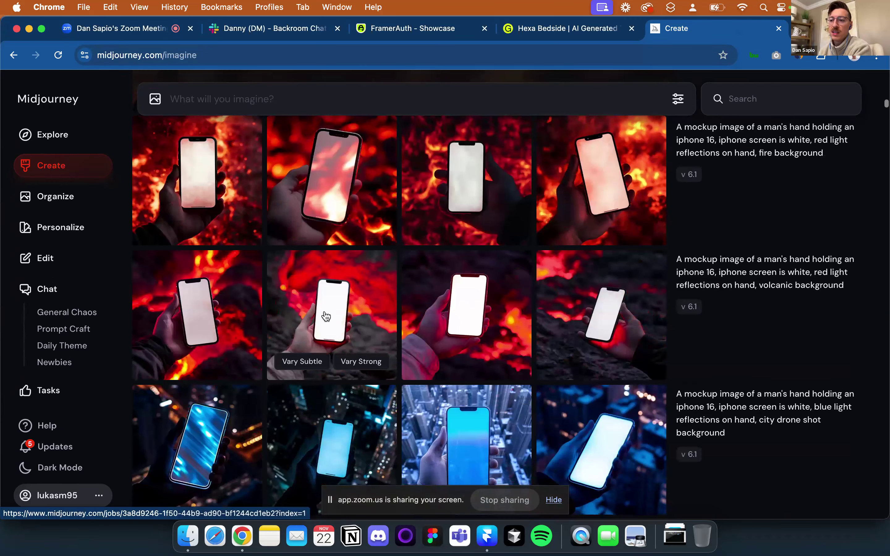
{"action": "scroll", "coordinate": [324, 314], "scroll_direction": "down", "scroll_amount": 4}
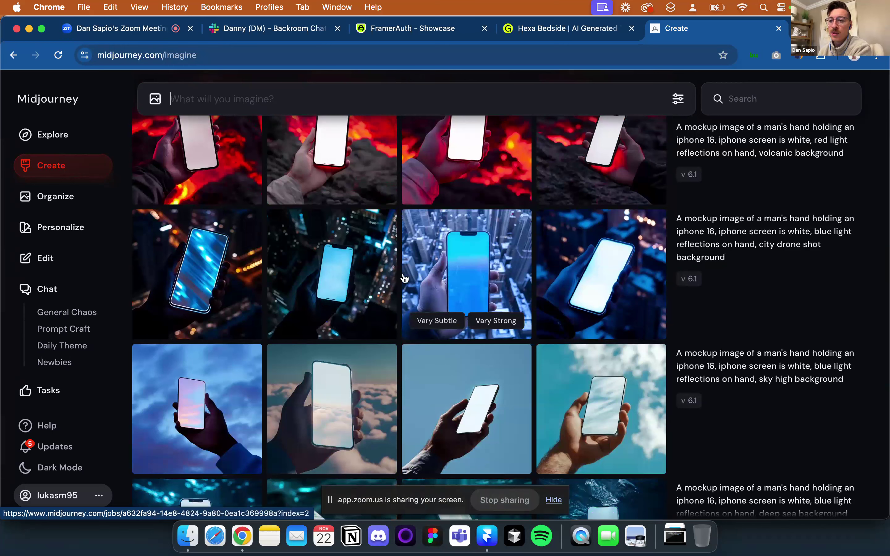
{"action": "scroll", "coordinate": [364, 279], "scroll_direction": "down", "scroll_amount": 2}
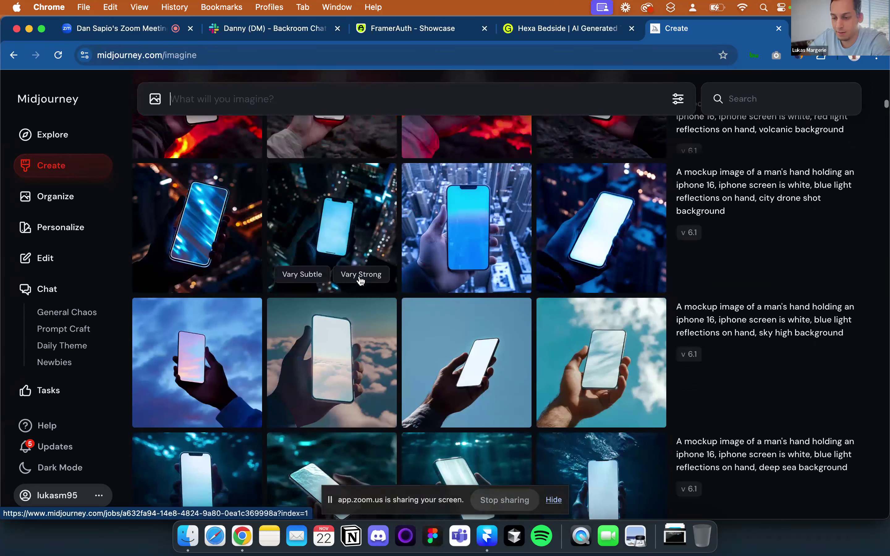
{"action": "scroll", "coordinate": [360, 280], "scroll_direction": "down", "scroll_amount": 2}
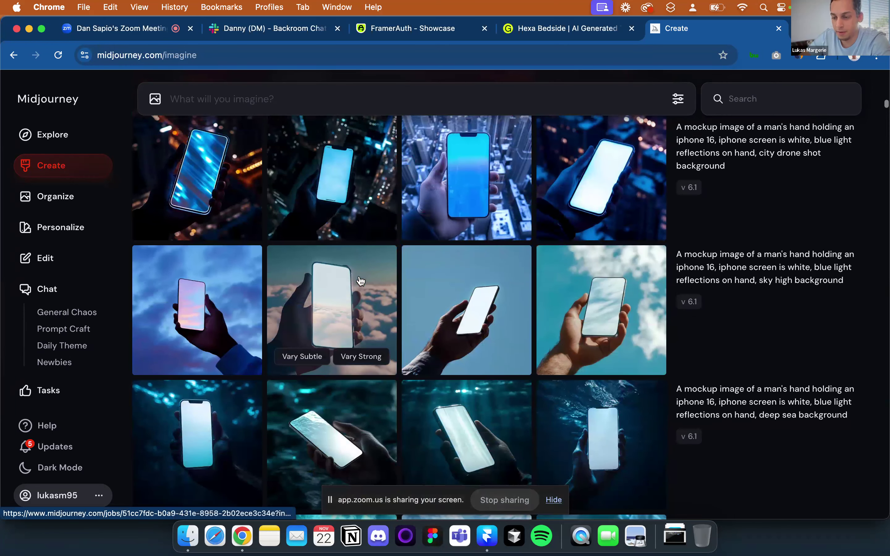
{"action": "scroll", "coordinate": [360, 281], "scroll_direction": "down", "scroll_amount": 8}
{"action": "scroll", "coordinate": [325, 346], "scroll_direction": "down", "scroll_amount": 4}
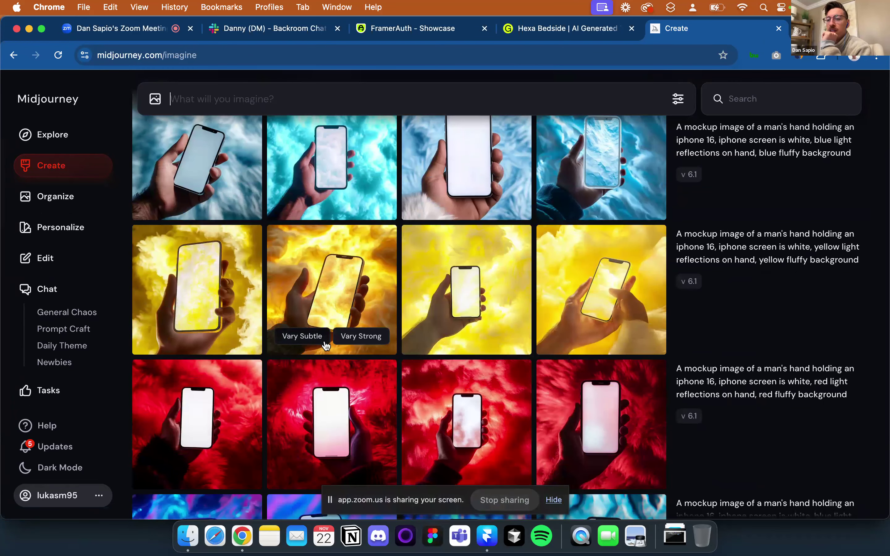
{"action": "scroll", "coordinate": [325, 345], "scroll_direction": "down", "scroll_amount": 4}
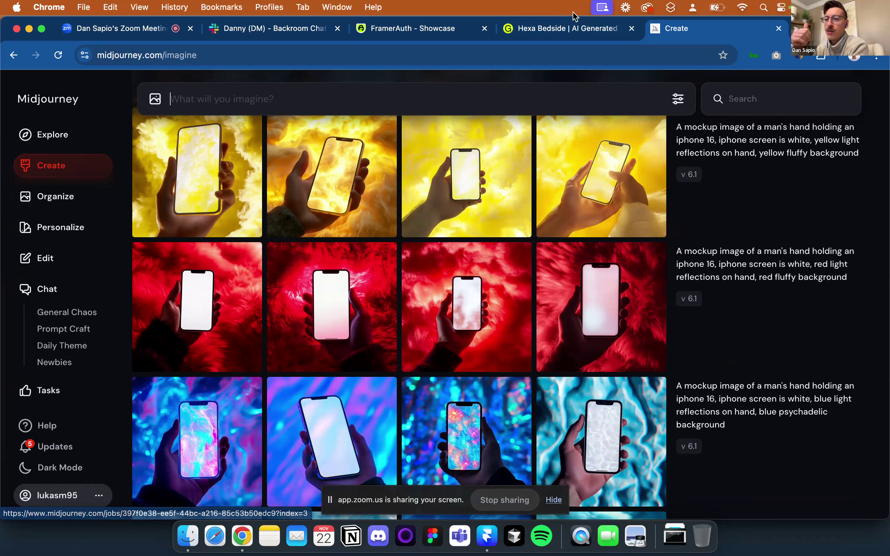
{"action": "left_click", "coordinate": [455, 31]}
- Open the Gentype pricing page and reject the cookie notice
{"action": "left_click", "coordinate": [577, 28]}
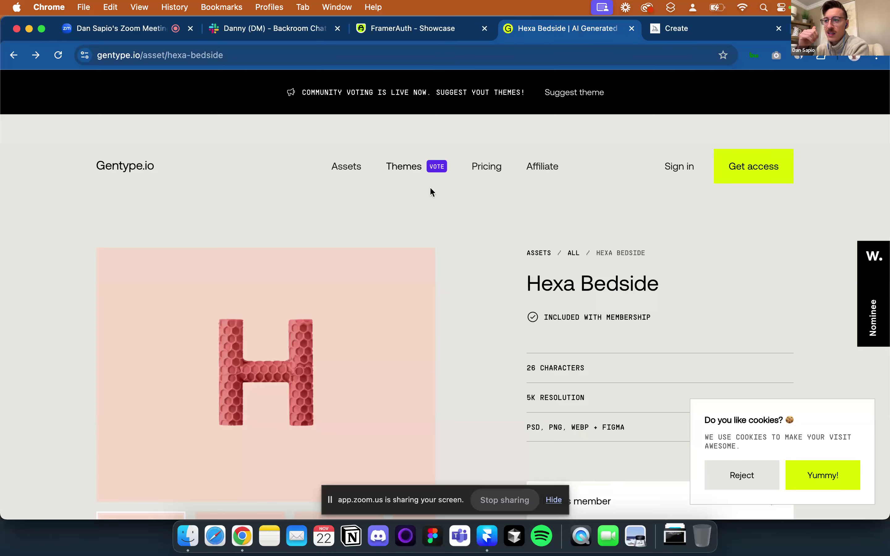
{"action": "left_click", "coordinate": [489, 176]}
{"action": "scroll", "coordinate": [449, 274], "scroll_direction": "down", "scroll_amount": 10}
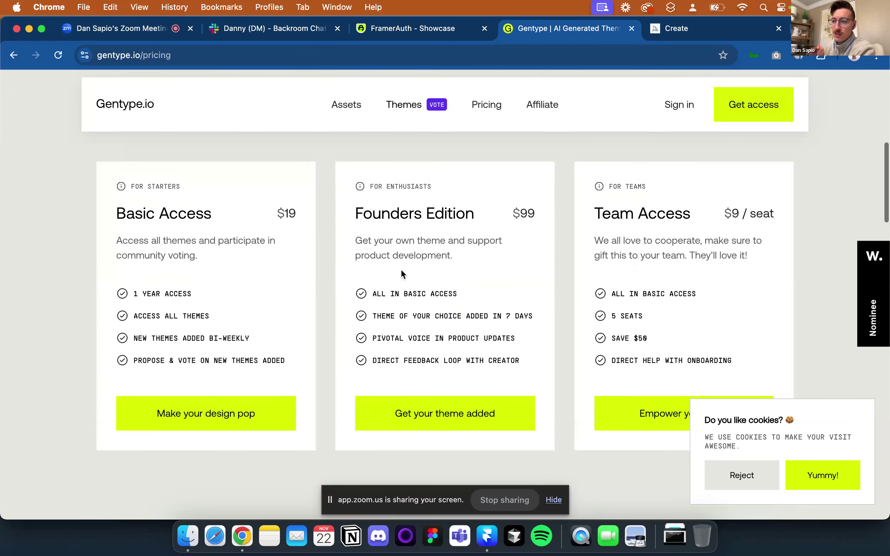
{"action": "left_click", "coordinate": [757, 474]}
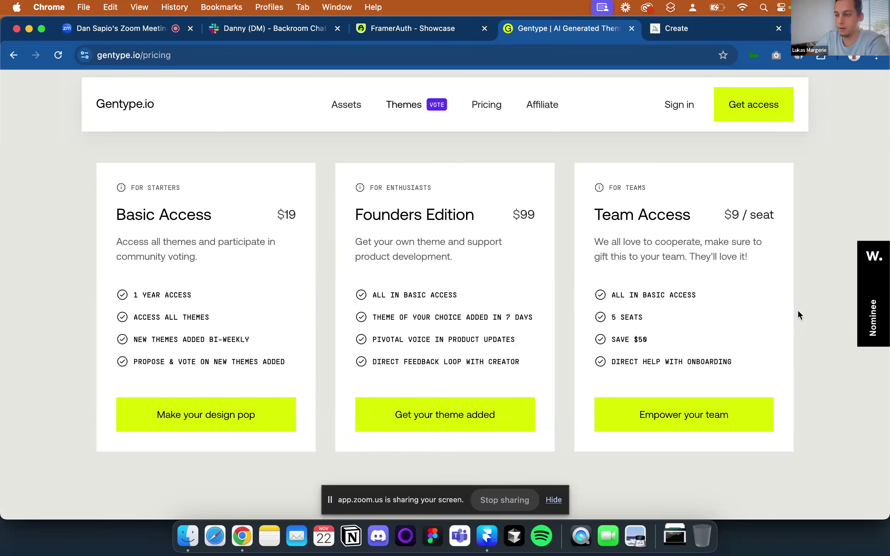
- Review the Basic Access, Founders Edition and Team Access plans, then return to Framer
{"action": "scroll", "coordinate": [798, 311], "scroll_direction": "down", "scroll_amount": 1}
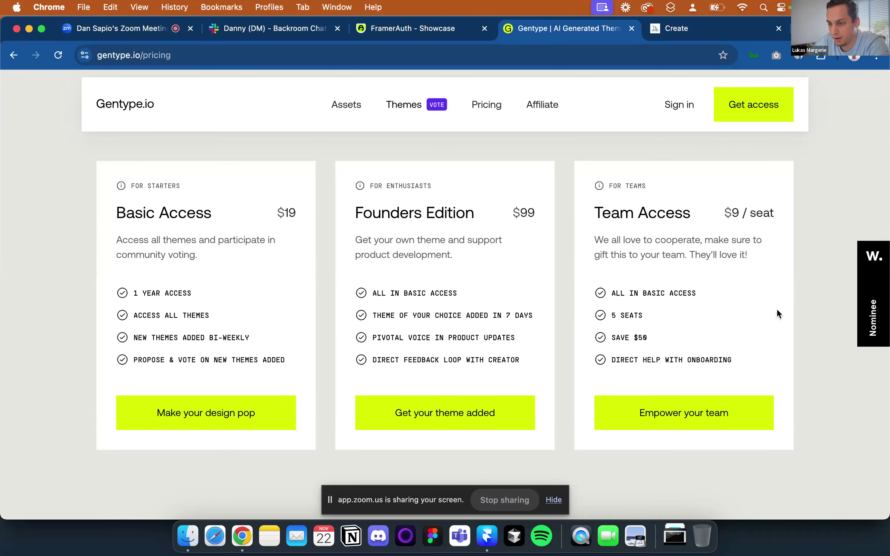
{"action": "scroll", "coordinate": [557, 279], "scroll_direction": "down", "scroll_amount": 7}
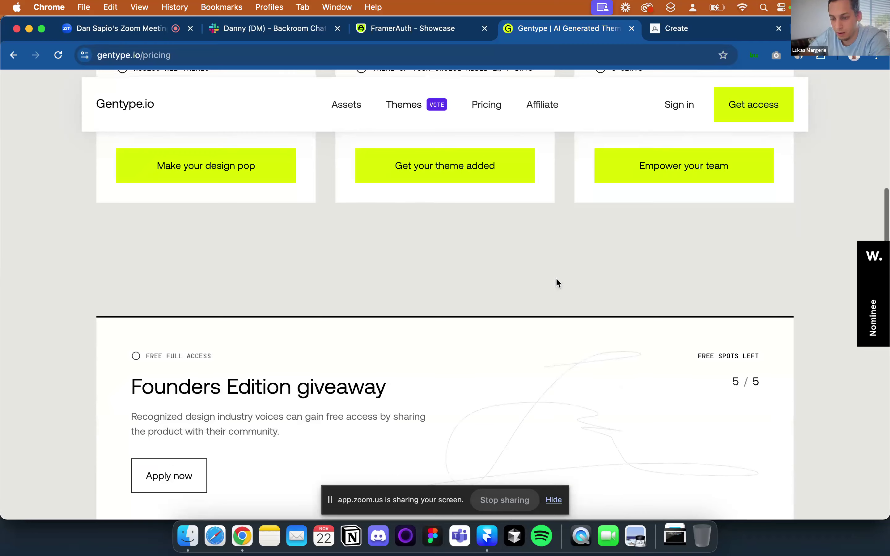
{"action": "scroll", "coordinate": [556, 278], "scroll_direction": "up", "scroll_amount": 7}
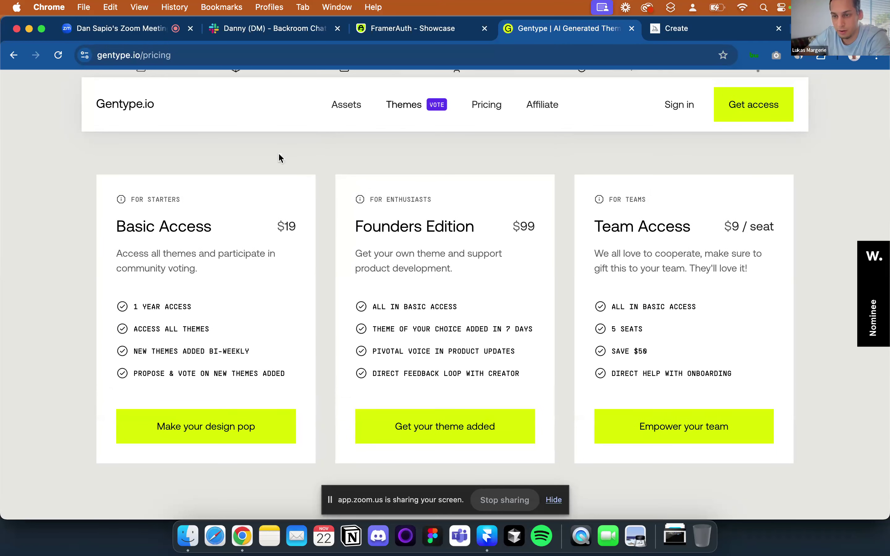
{"action": "scroll", "coordinate": [279, 155], "scroll_direction": "down", "scroll_amount": 1}
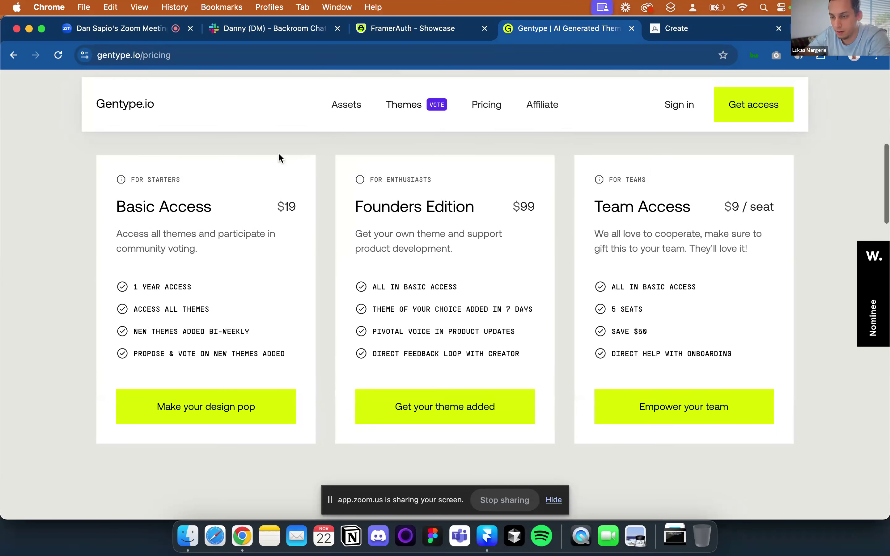
{"action": "left_click", "coordinate": [487, 550]}
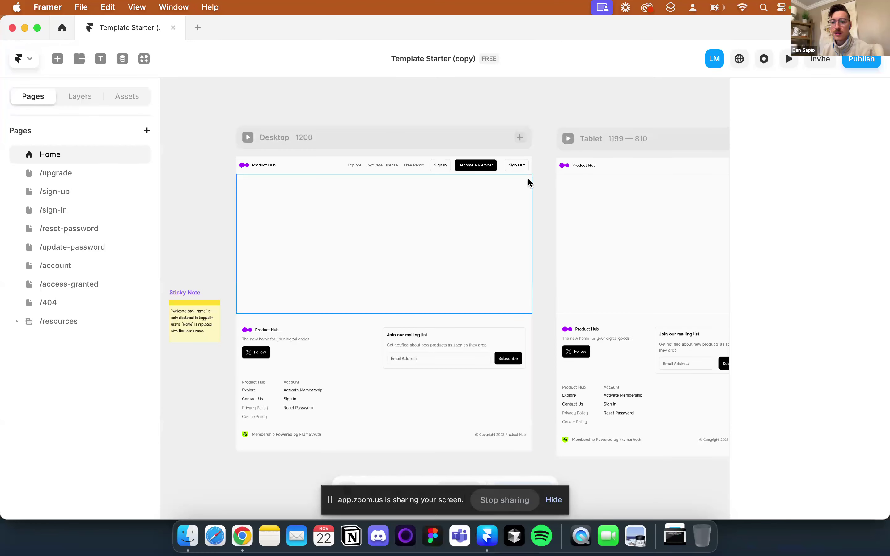
{"action": "scroll", "coordinate": [456, 114], "scroll_direction": "right", "scroll_amount": 2}
{"action": "scroll", "coordinate": [456, 114], "scroll_direction": "down", "scroll_amount": 1}
{"action": "scroll", "coordinate": [456, 114], "scroll_direction": "right", "scroll_amount": 1}
{"action": "scroll", "coordinate": [457, 113], "scroll_direction": "down", "scroll_amount": 2}
{"action": "scroll", "coordinate": [495, 105], "scroll_direction": "right", "scroll_amount": 4}
{"action": "scroll", "coordinate": [496, 104], "scroll_direction": "left", "scroll_amount": 2}
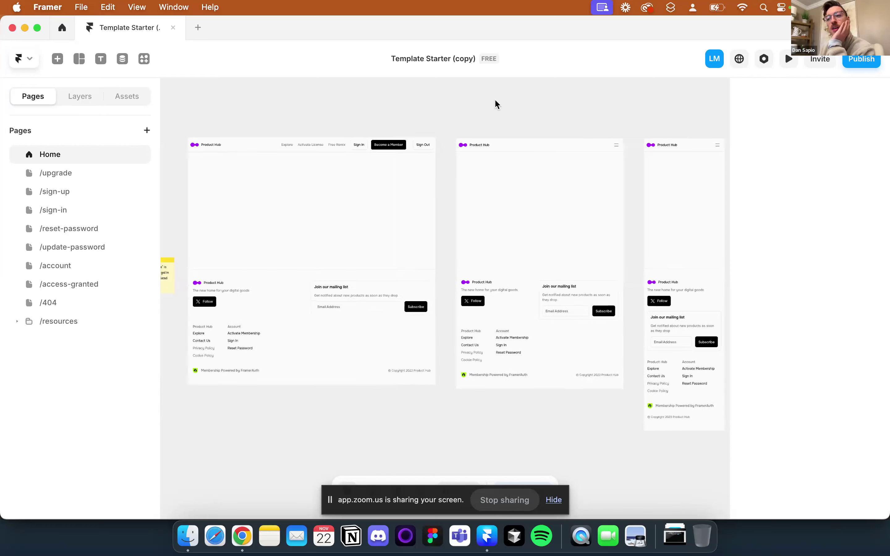
{"action": "left_click", "coordinate": [92, 175]}
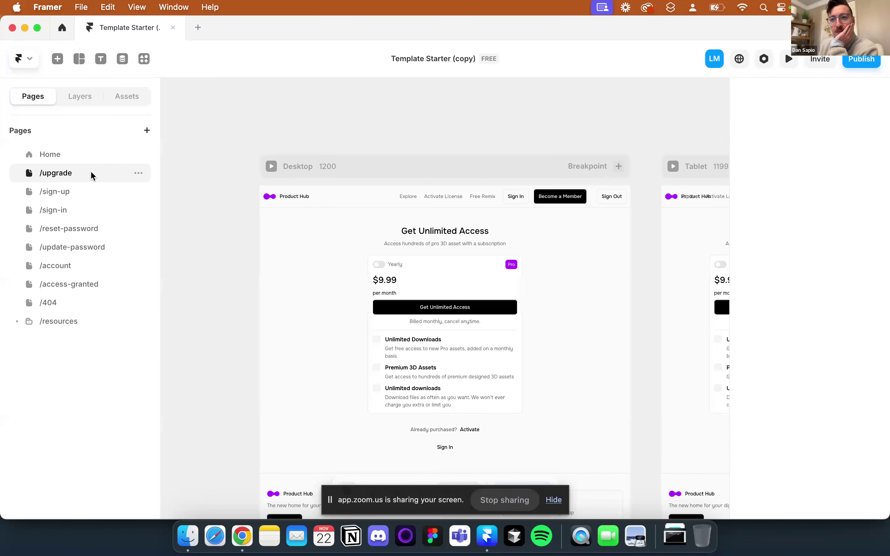
{"action": "left_click", "coordinate": [86, 194]}
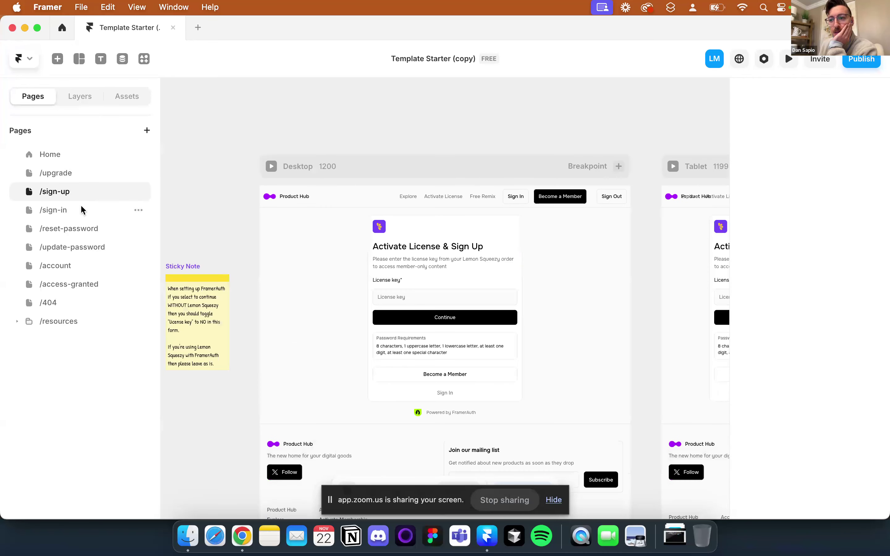
{"action": "left_click", "coordinate": [82, 210]}
{"action": "left_click", "coordinate": [81, 228]}
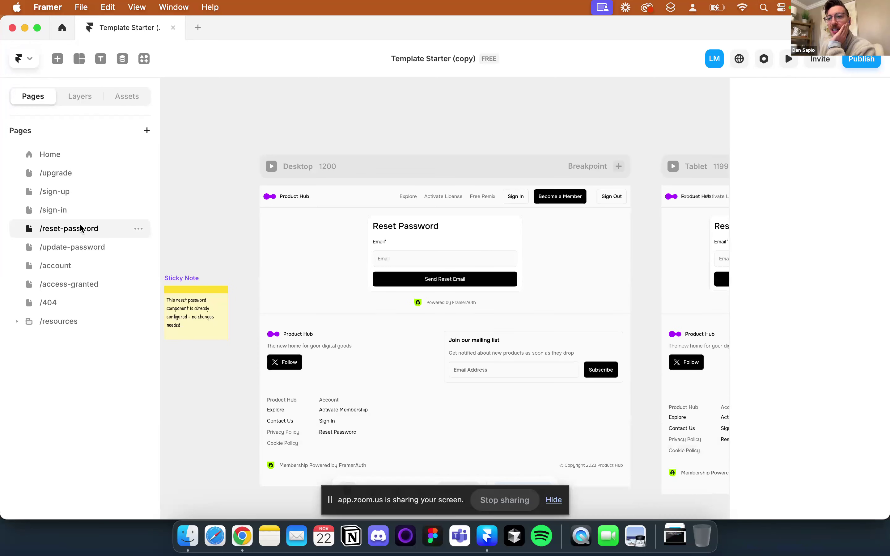
{"action": "left_click", "coordinate": [79, 247]}
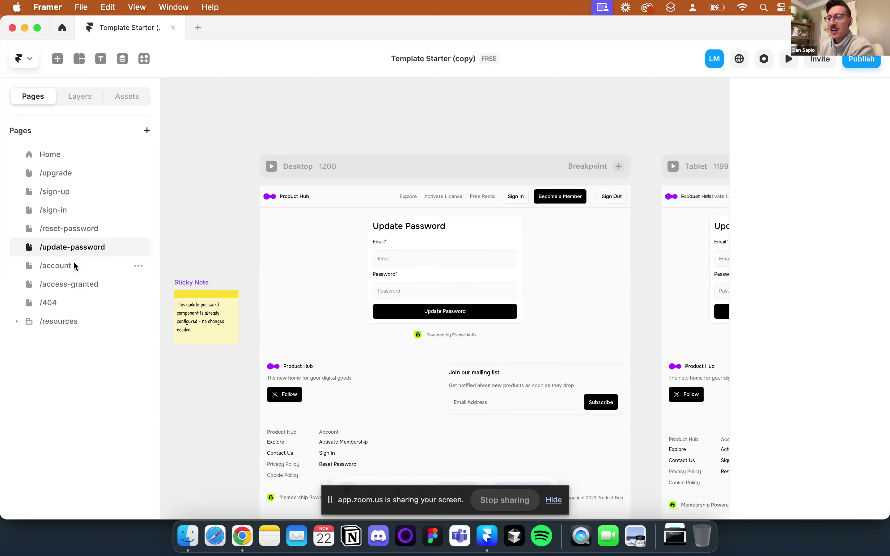
{"action": "left_click", "coordinate": [75, 269]}
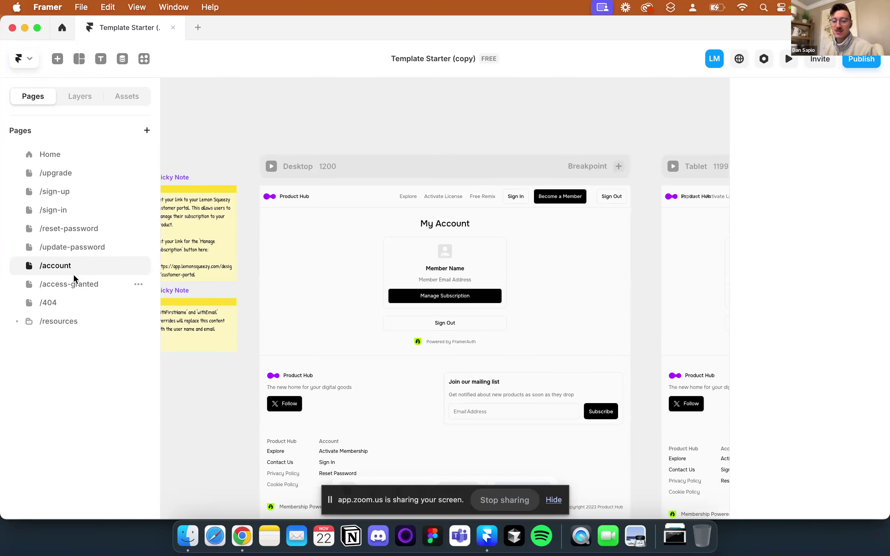
{"action": "left_click", "coordinate": [75, 283]}
{"action": "left_click", "coordinate": [70, 301]}
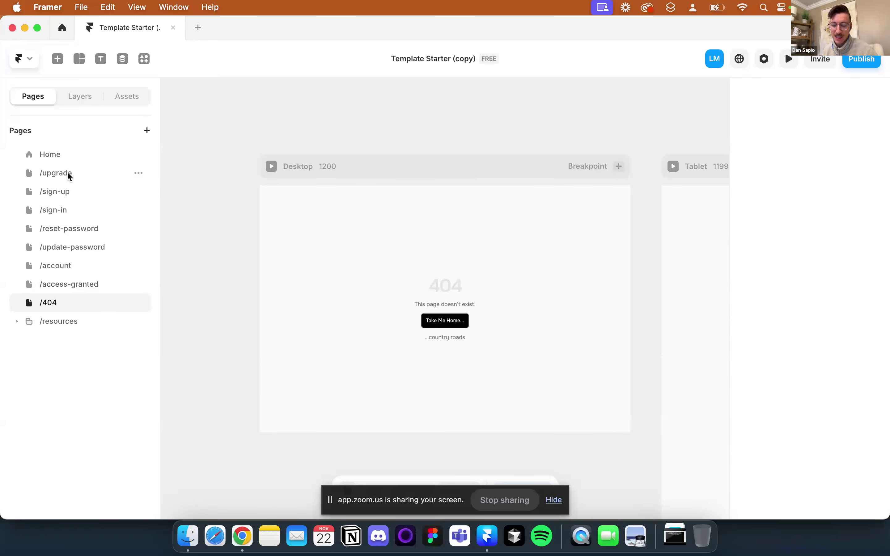
{"action": "left_click", "coordinate": [18, 321]}
{"action": "left_click", "coordinate": [59, 340]}
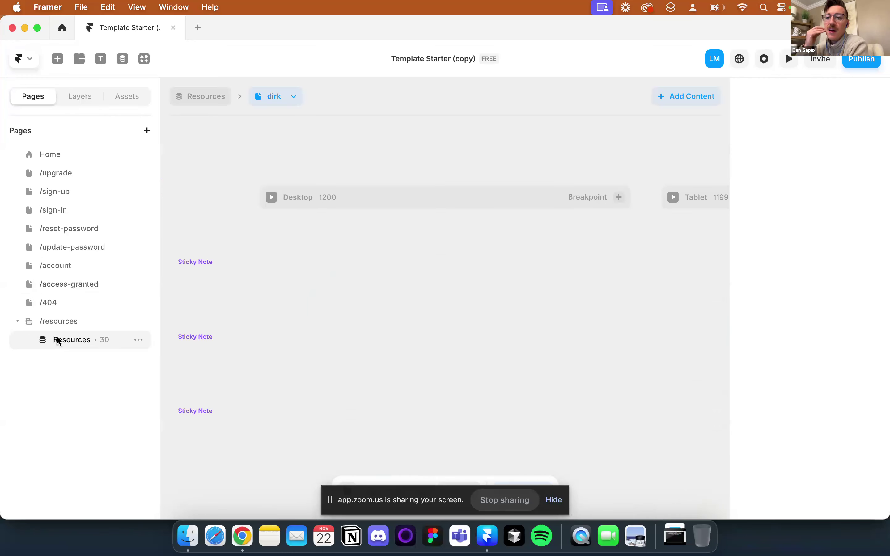
{"action": "left_click", "coordinate": [50, 155]}
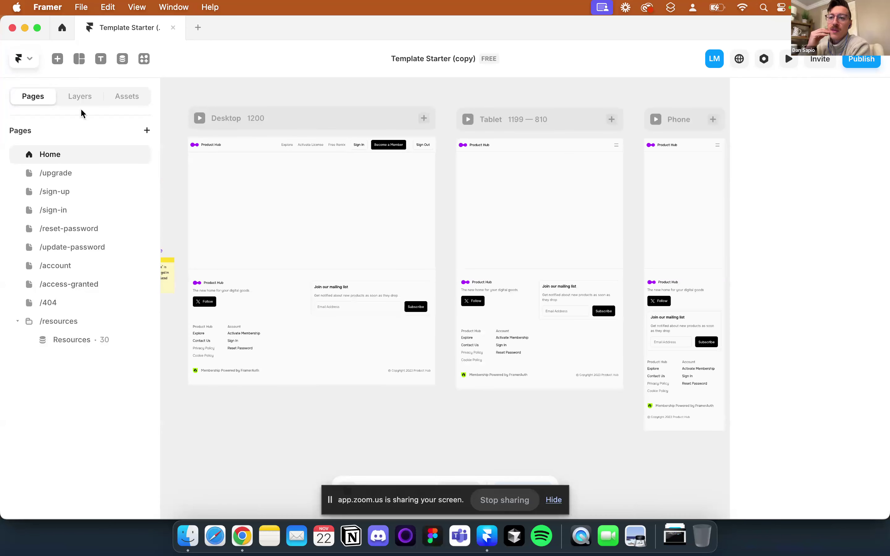
{"action": "left_click", "coordinate": [127, 96]}
- Expand the FramerAuth components group in the Assets list
{"action": "scroll", "coordinate": [102, 192], "scroll_direction": "down", "scroll_amount": 2}
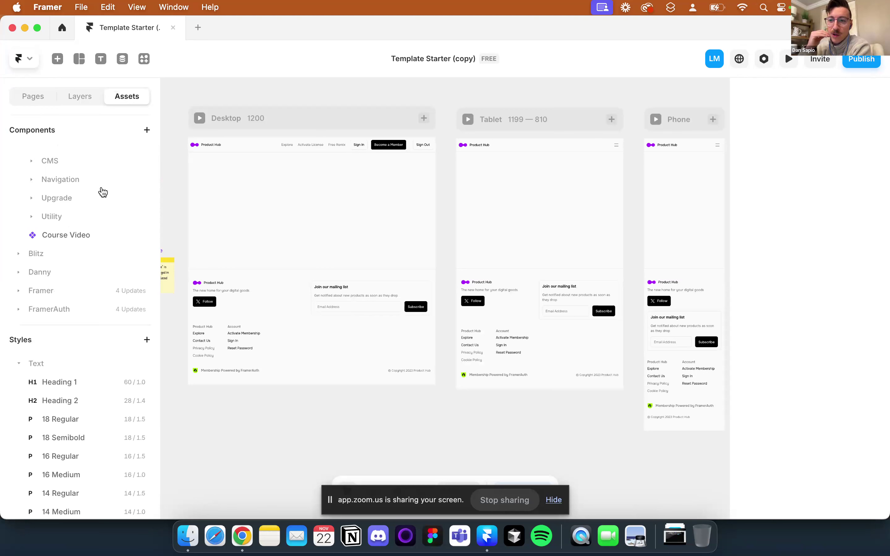
{"action": "scroll", "coordinate": [103, 191], "scroll_direction": "up", "scroll_amount": 2}
{"action": "left_click", "coordinate": [18, 343]}
{"action": "scroll", "coordinate": [66, 338], "scroll_direction": "down", "scroll_amount": 3}
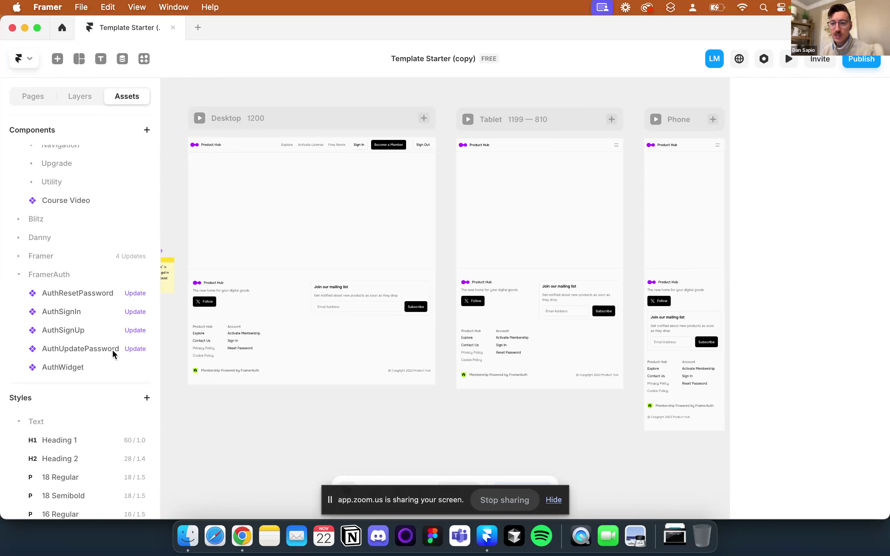
{"action": "scroll", "coordinate": [212, 312], "scroll_direction": "left", "scroll_amount": 3}
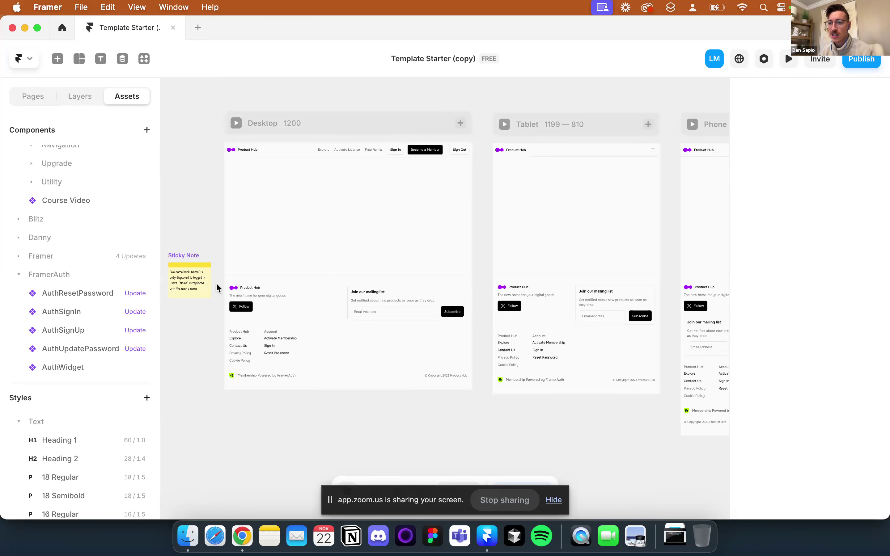
- Scroll to the Colors and Code sections and open FramerAuth.tsx in the code editor
{"action": "scroll", "coordinate": [103, 261], "scroll_direction": "down", "scroll_amount": 5}
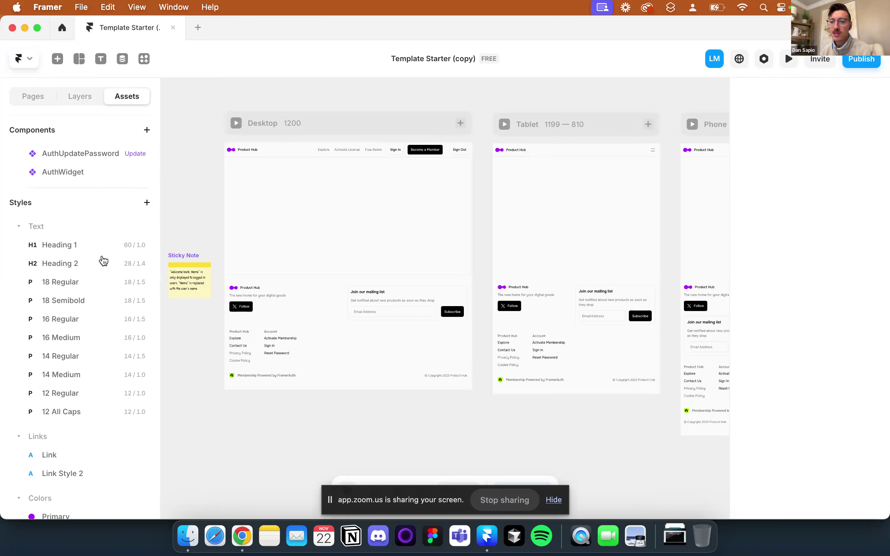
{"action": "scroll", "coordinate": [77, 337], "scroll_direction": "down", "scroll_amount": 5}
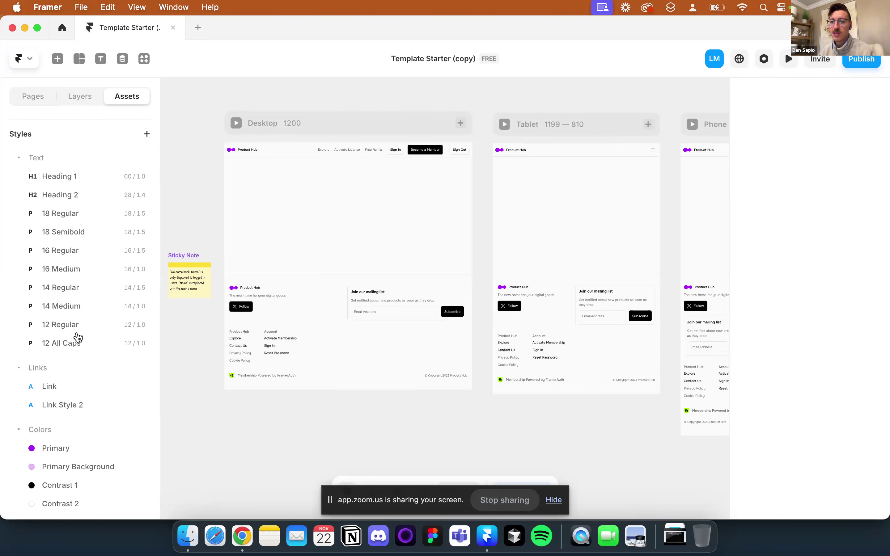
{"action": "scroll", "coordinate": [78, 338], "scroll_direction": "down", "scroll_amount": 2}
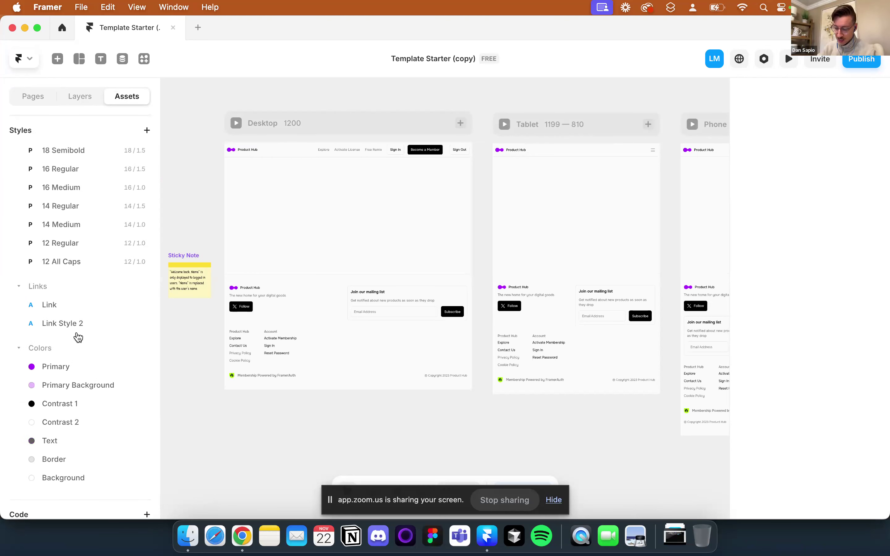
{"action": "scroll", "coordinate": [78, 338], "scroll_direction": "up", "scroll_amount": 1}
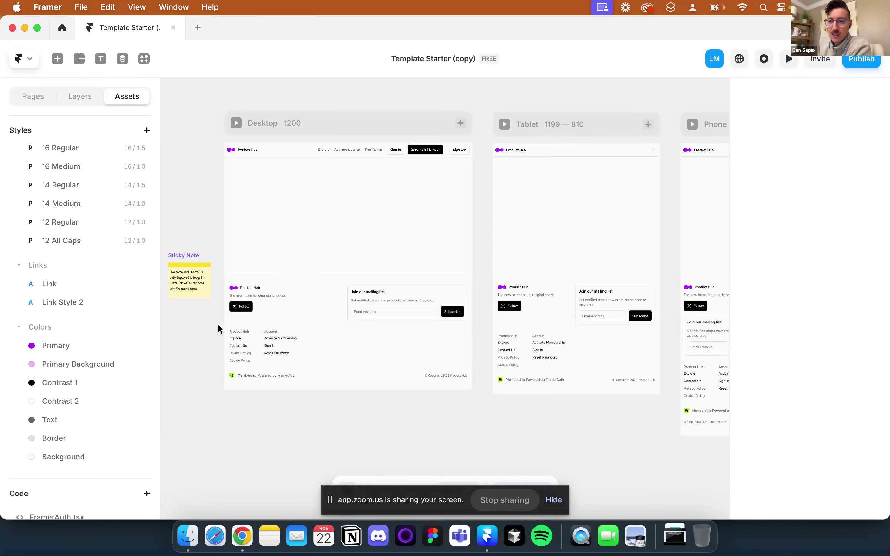
{"action": "scroll", "coordinate": [215, 325], "scroll_direction": "left", "scroll_amount": 3}
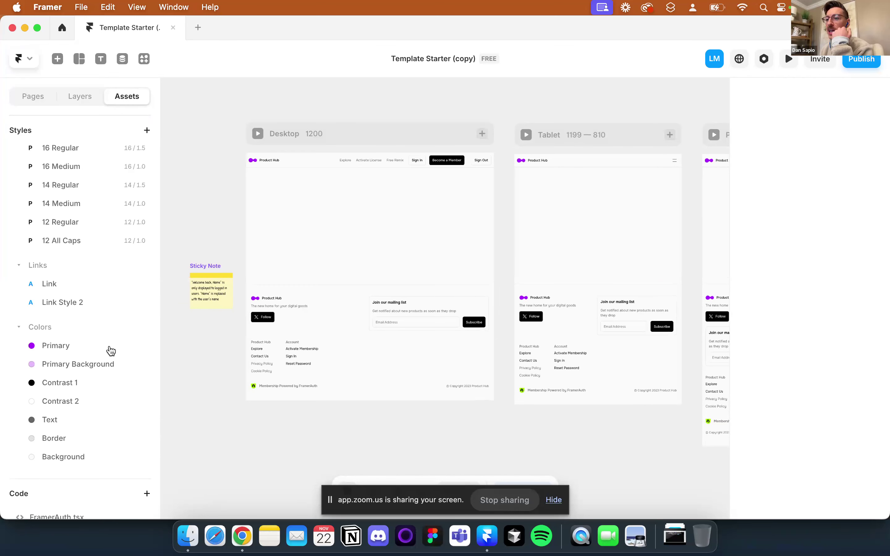
{"action": "scroll", "coordinate": [110, 351], "scroll_direction": "down", "scroll_amount": 3}
{"action": "scroll", "coordinate": [110, 352], "scroll_direction": "down", "scroll_amount": 2}
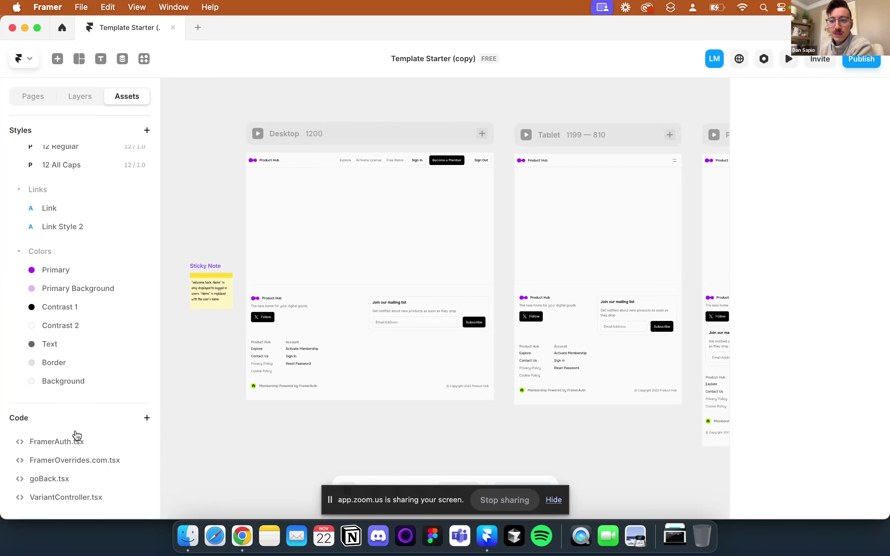
{"action": "left_click", "coordinate": [76, 444]}
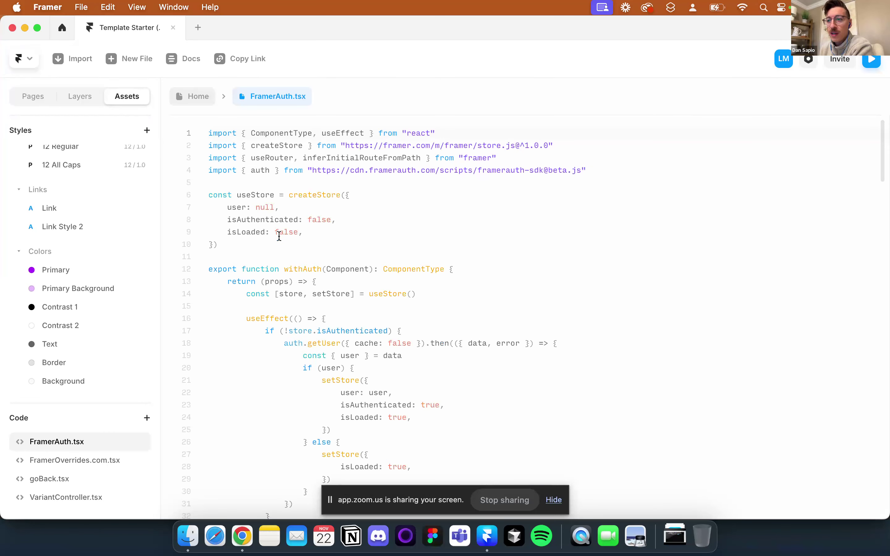
{"action": "scroll", "coordinate": [279, 236], "scroll_direction": "down", "scroll_amount": 1}
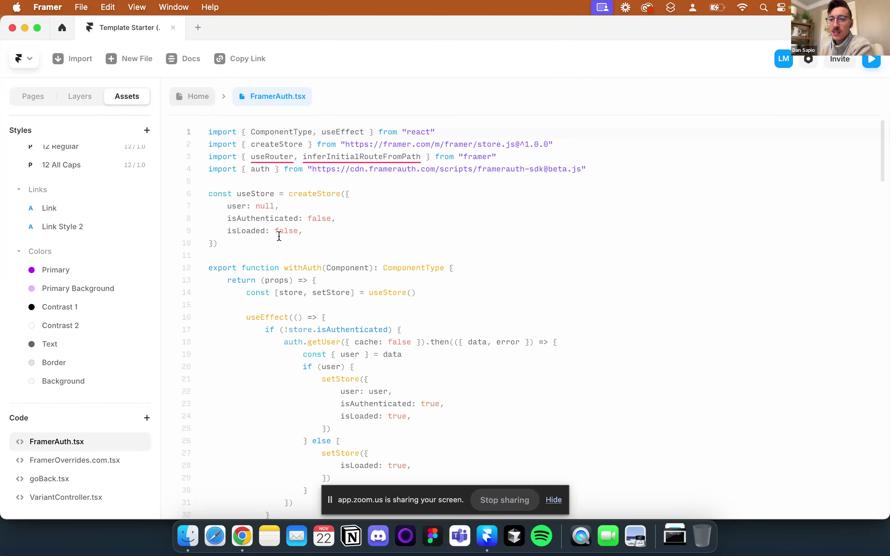
{"action": "scroll", "coordinate": [279, 236], "scroll_direction": "down", "scroll_amount": 10}
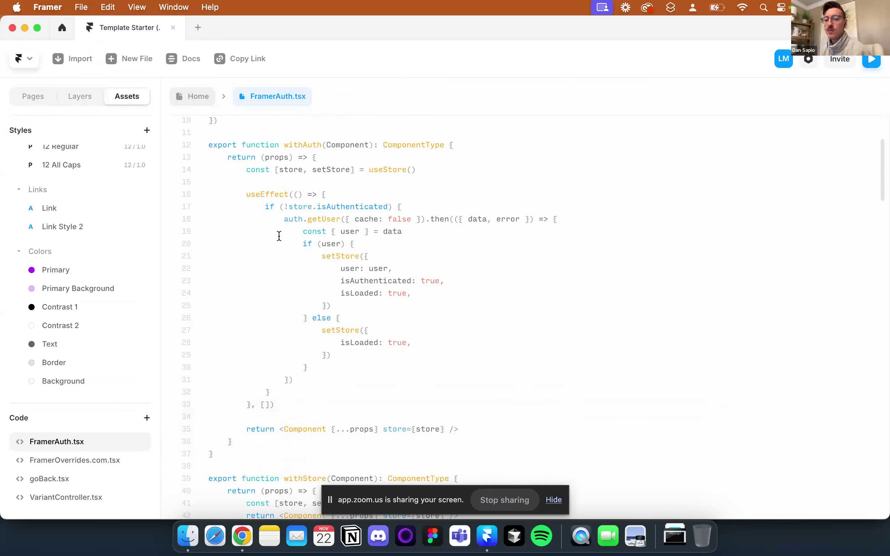
{"action": "scroll", "coordinate": [279, 236], "scroll_direction": "down", "scroll_amount": 9}
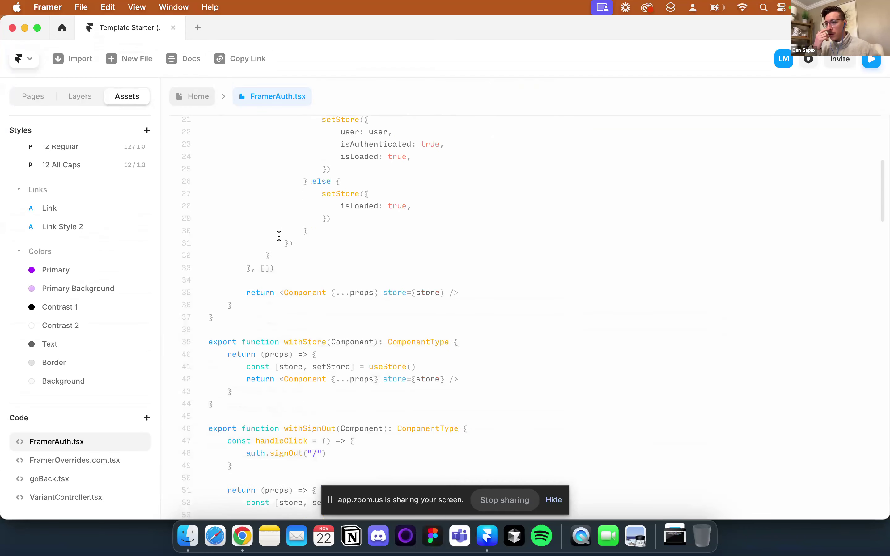
{"action": "scroll", "coordinate": [279, 236], "scroll_direction": "down", "scroll_amount": 8}
{"action": "scroll", "coordinate": [279, 236], "scroll_direction": "up", "scroll_amount": 20}
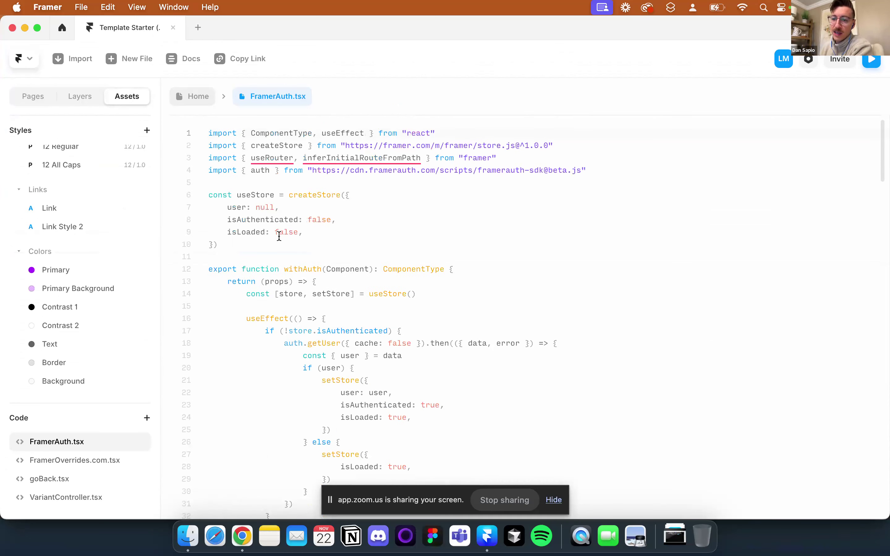
{"action": "left_click", "coordinate": [197, 97]}
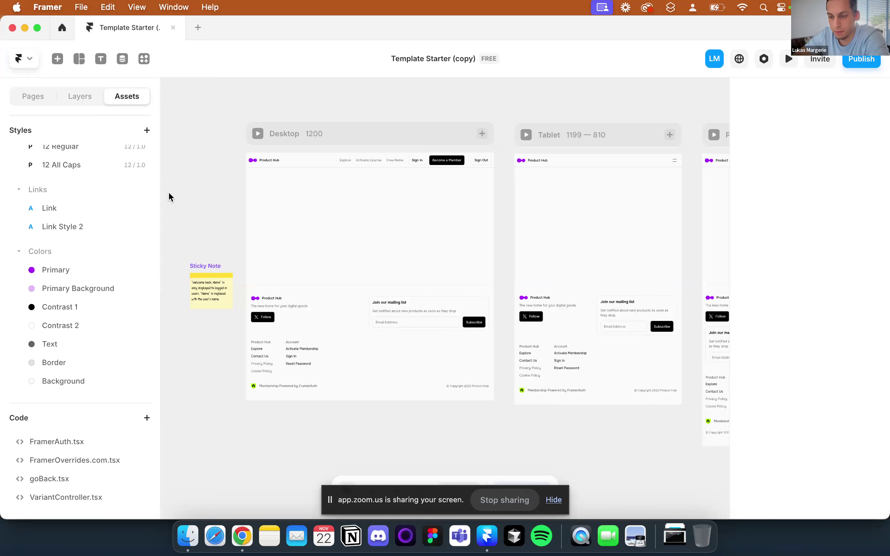
- Open the CMS collections and attempt to delete the Resources collection
{"action": "scroll", "coordinate": [120, 194], "scroll_direction": "up", "scroll_amount": 15}
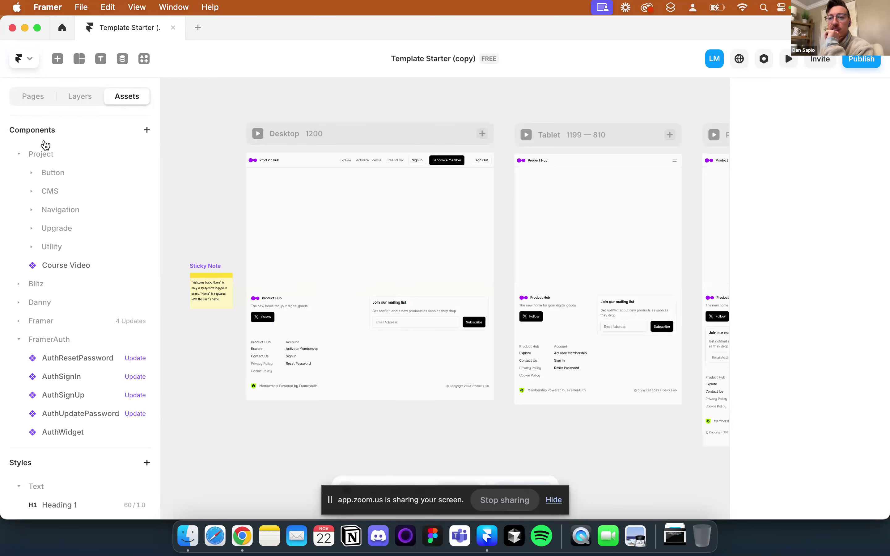
{"action": "left_click", "coordinate": [33, 97]}
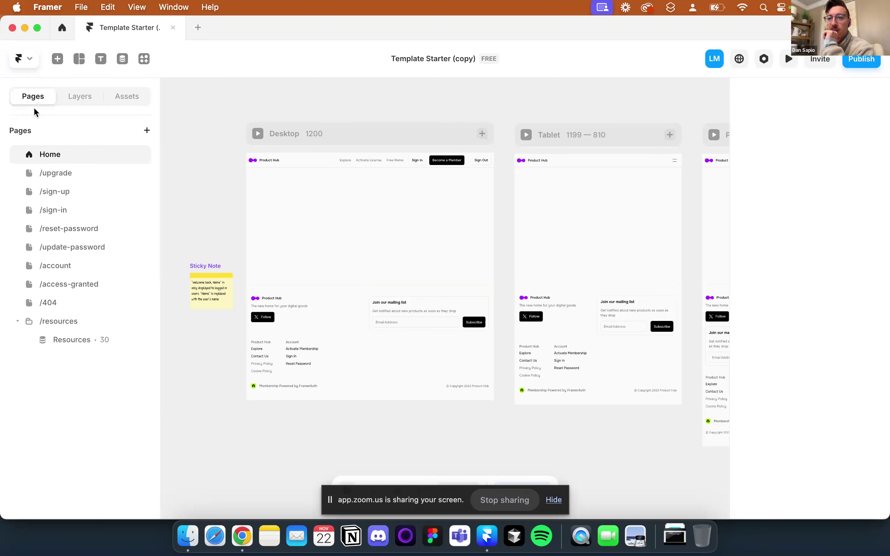
{"action": "left_click", "coordinate": [122, 58]}
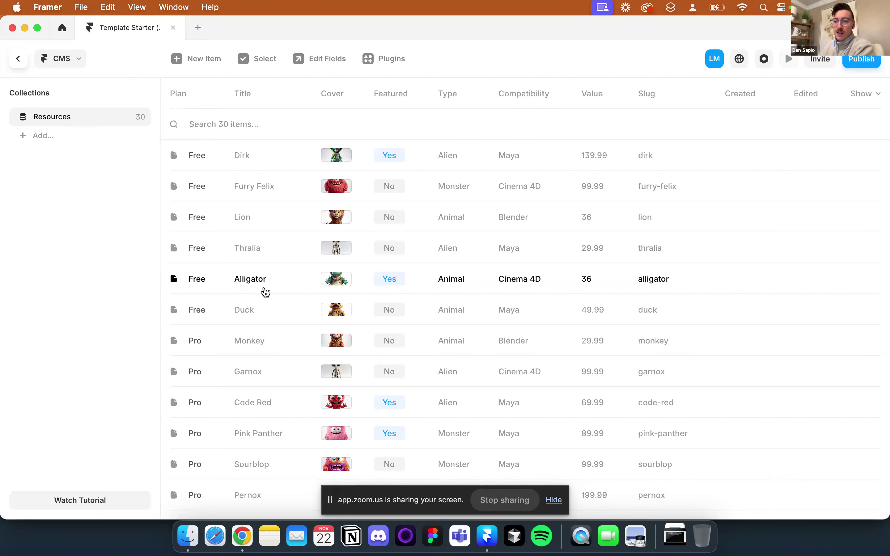
{"action": "scroll", "coordinate": [265, 292], "scroll_direction": "down", "scroll_amount": 5}
{"action": "scroll", "coordinate": [265, 292], "scroll_direction": "down", "scroll_amount": 2}
{"action": "scroll", "coordinate": [266, 291], "scroll_direction": "up", "scroll_amount": 7}
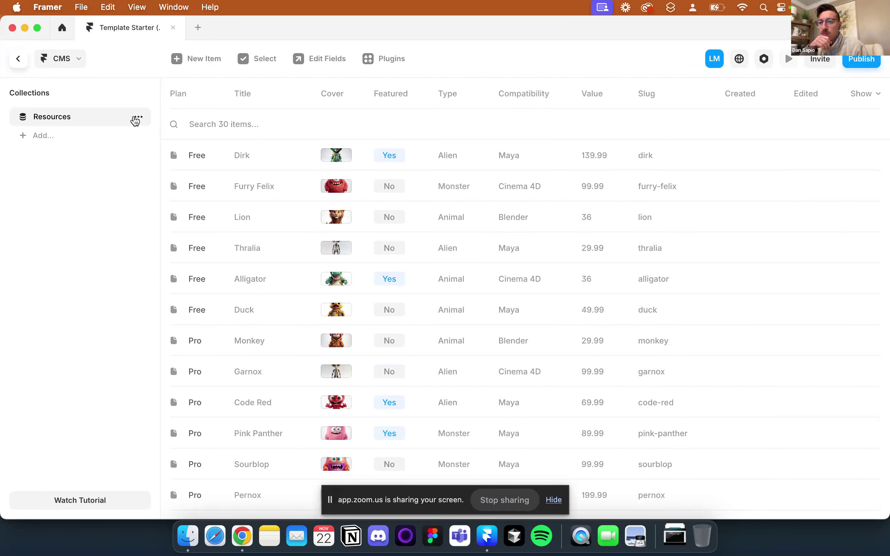
{"action": "left_click", "coordinate": [136, 117]}
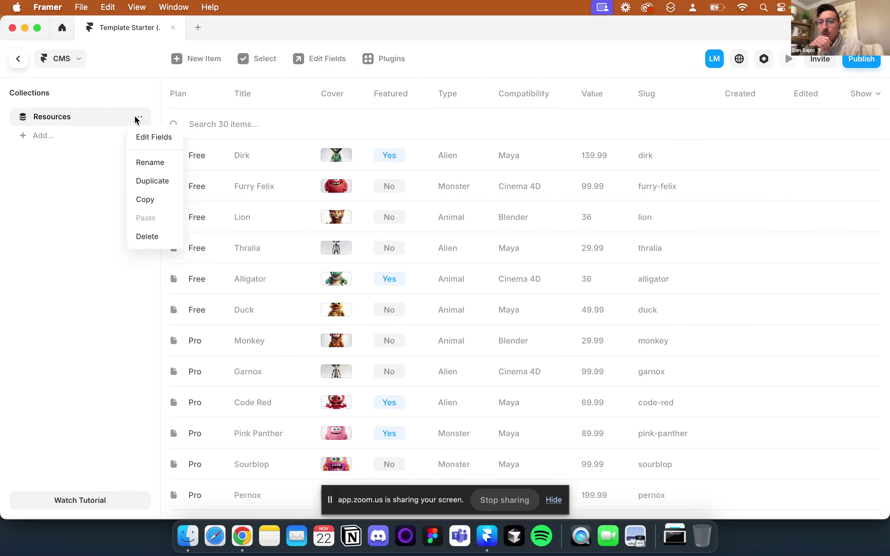
{"action": "left_click", "coordinate": [145, 232]}
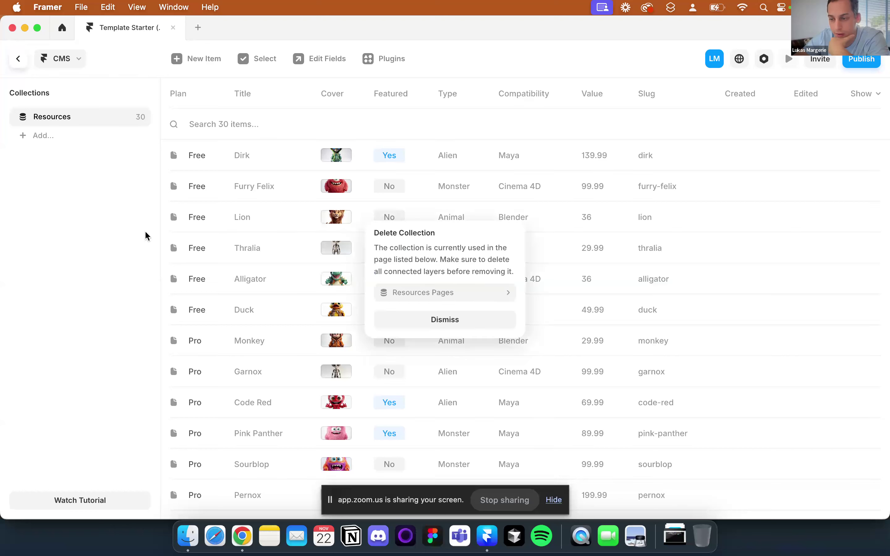
- Delete the /resources page that uses the Resources collection
{"action": "left_click", "coordinate": [448, 294]}
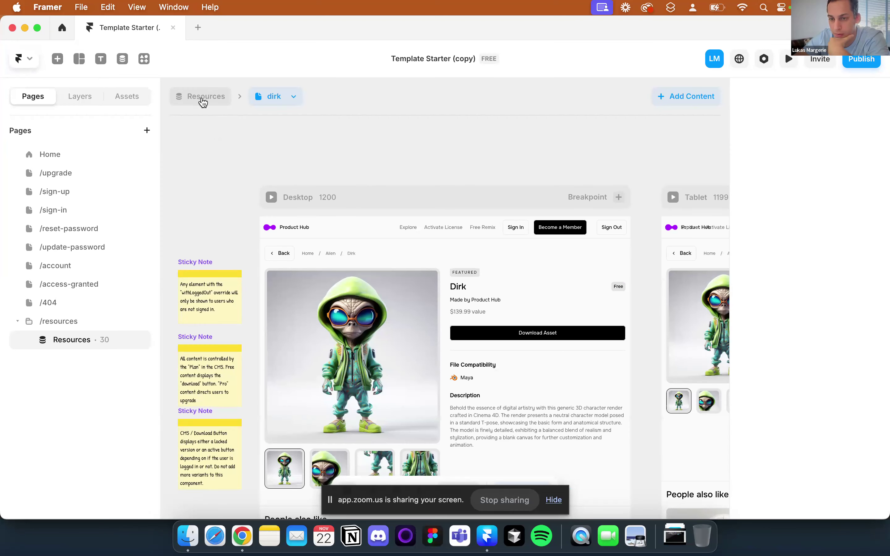
{"action": "left_click", "coordinate": [122, 59]}
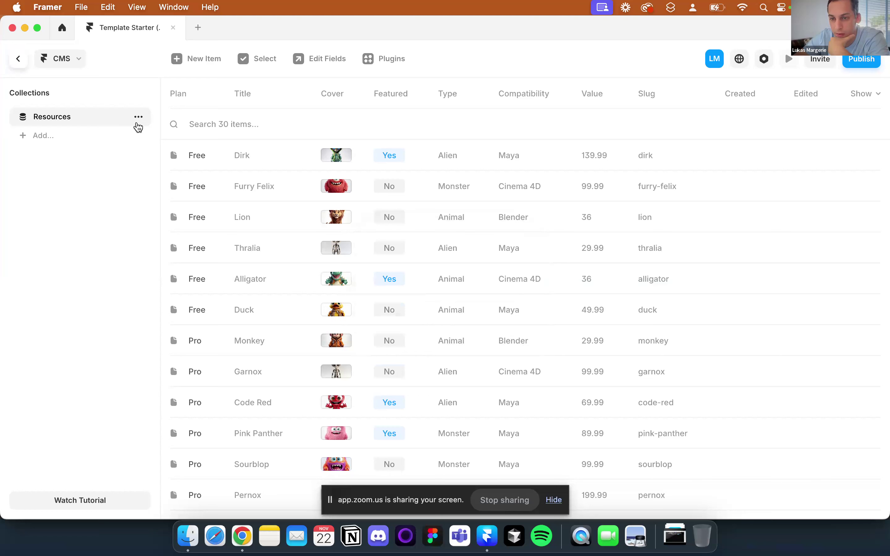
{"action": "left_click", "coordinate": [138, 123]}
{"action": "left_click", "coordinate": [158, 236]}
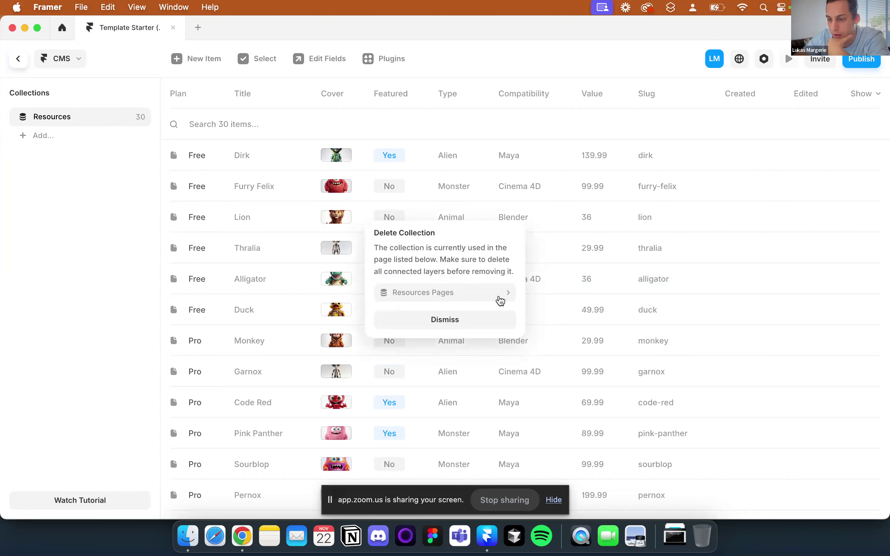
{"action": "left_click", "coordinate": [501, 297]}
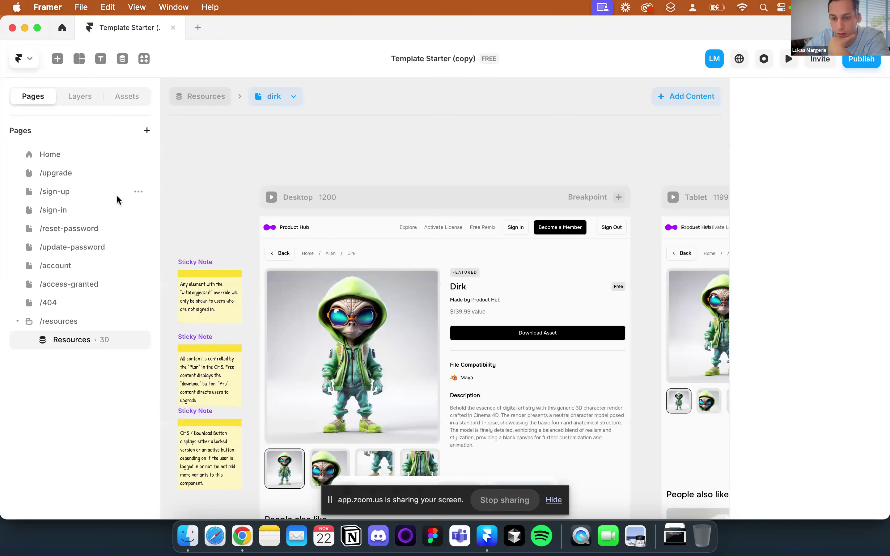
{"action": "left_click", "coordinate": [134, 323]}
{"action": "left_click", "coordinate": [152, 405]}
{"action": "left_click", "coordinate": [472, 300]}
- Delete the now-unused Resources collection
{"action": "left_click", "coordinate": [122, 59]}
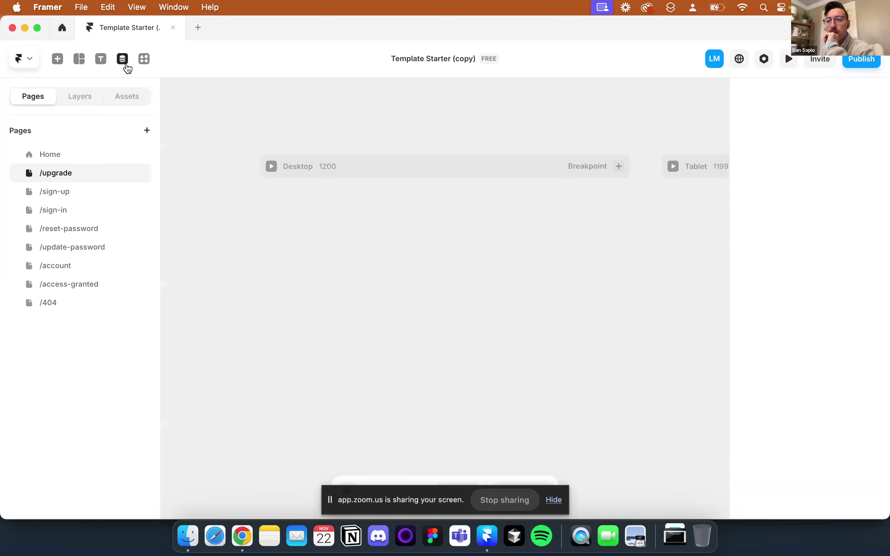
{"action": "left_click", "coordinate": [147, 117]}
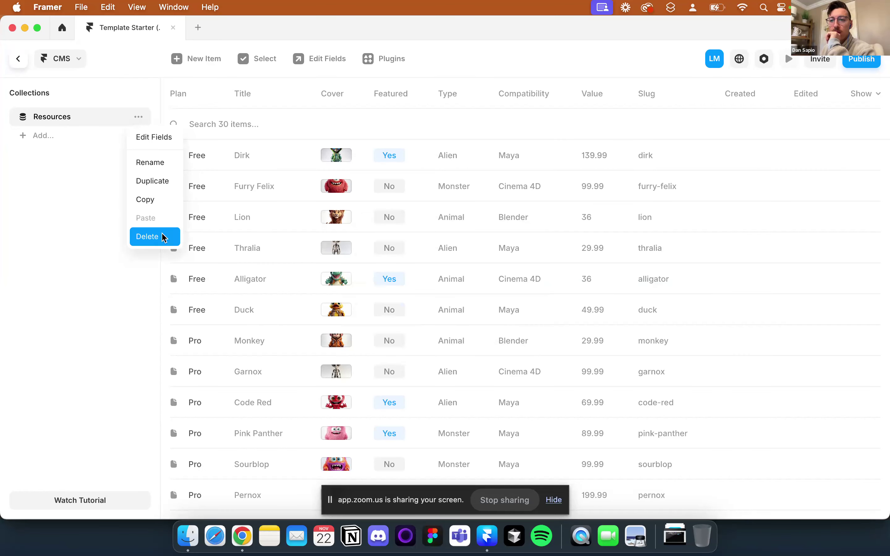
{"action": "left_click", "coordinate": [146, 234]}
{"action": "left_click", "coordinate": [474, 305]}
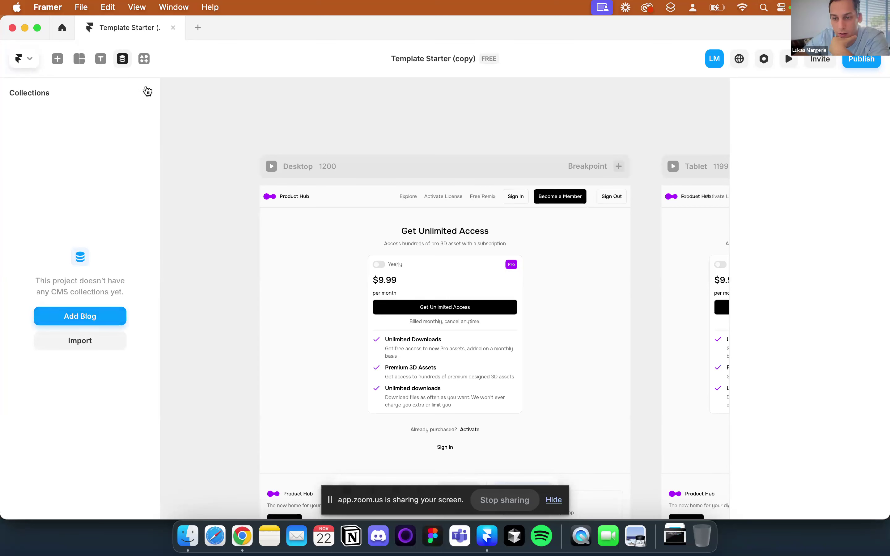
- Create an empty collection, then delete it again
{"action": "left_click", "coordinate": [147, 93]}
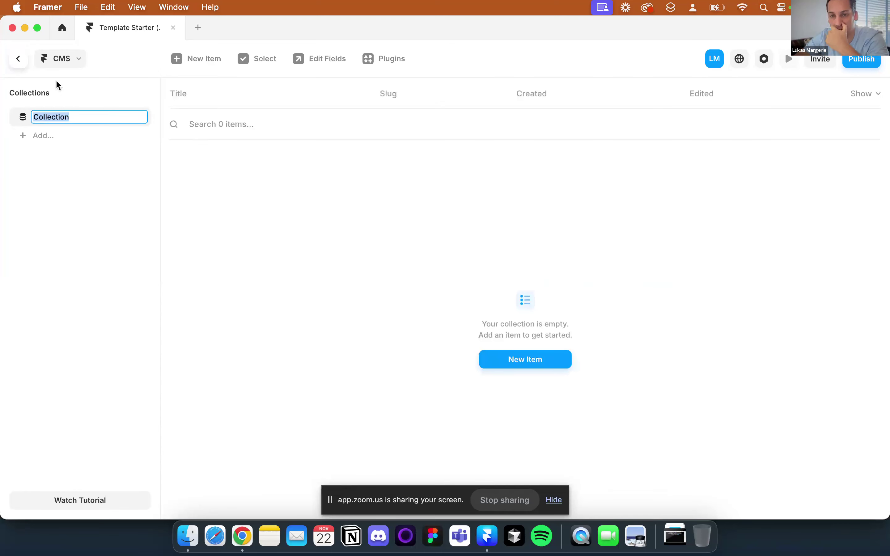
{"action": "left_click", "coordinate": [17, 63]}
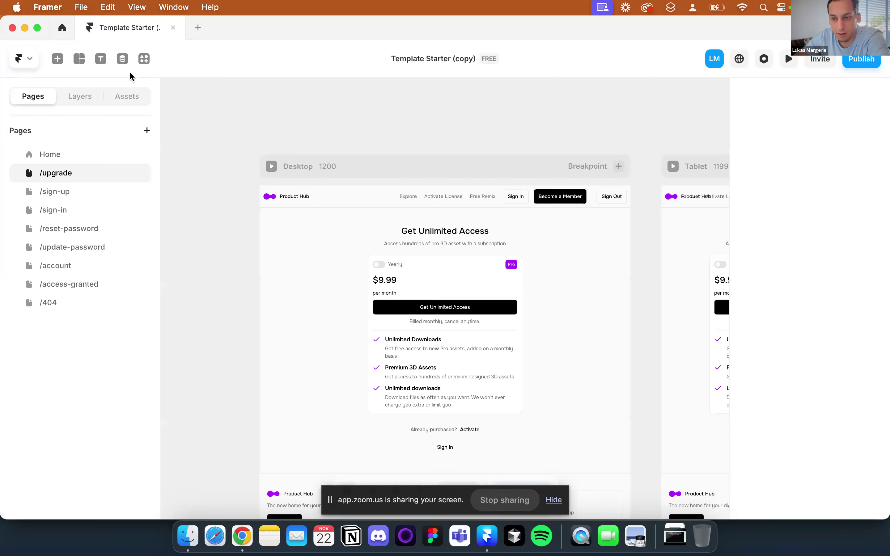
{"action": "left_click", "coordinate": [124, 62]}
{"action": "left_click", "coordinate": [136, 118]}
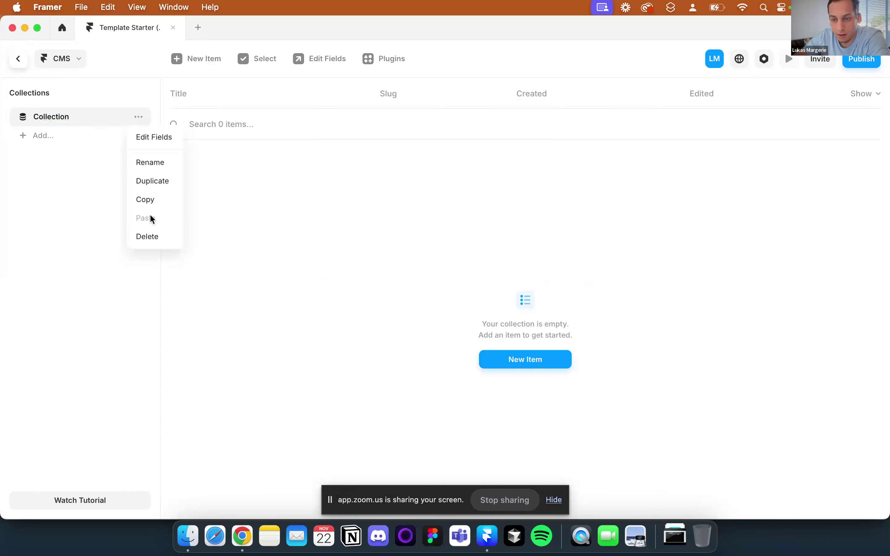
{"action": "left_click", "coordinate": [151, 235]}
- Add the sample blog and view the Categories items: CMS, Basics, Pro Tips, Updates
{"action": "left_click", "coordinate": [113, 321]}
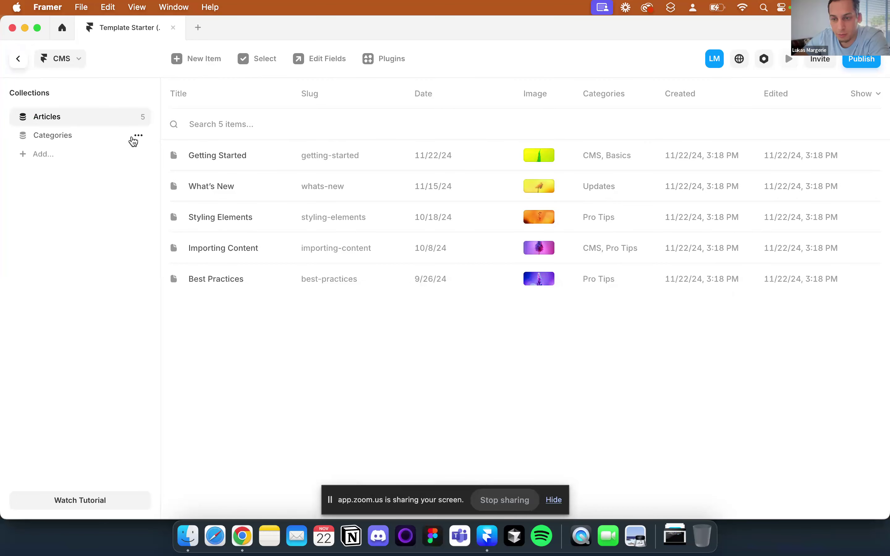
{"action": "left_click", "coordinate": [138, 136]}
{"action": "left_click", "coordinate": [139, 136]}
{"action": "left_click", "coordinate": [139, 135]}
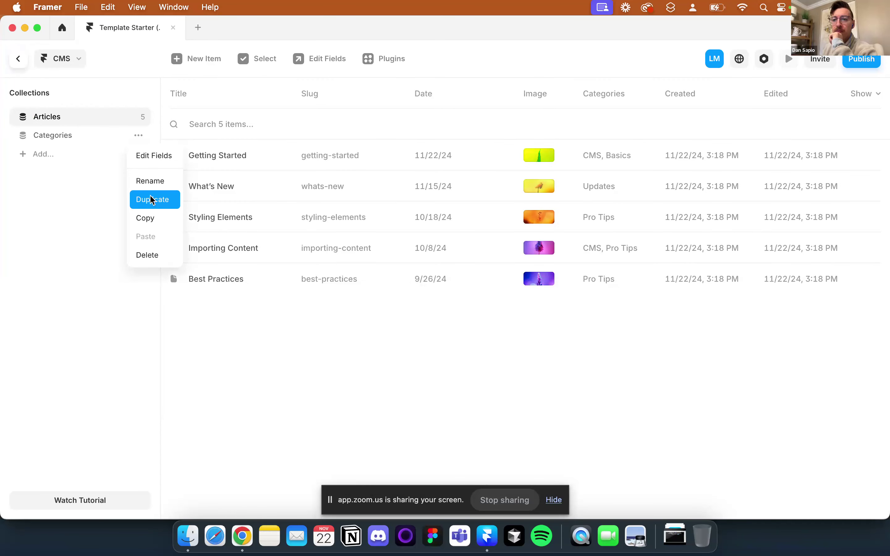
{"action": "left_click", "coordinate": [148, 255]}
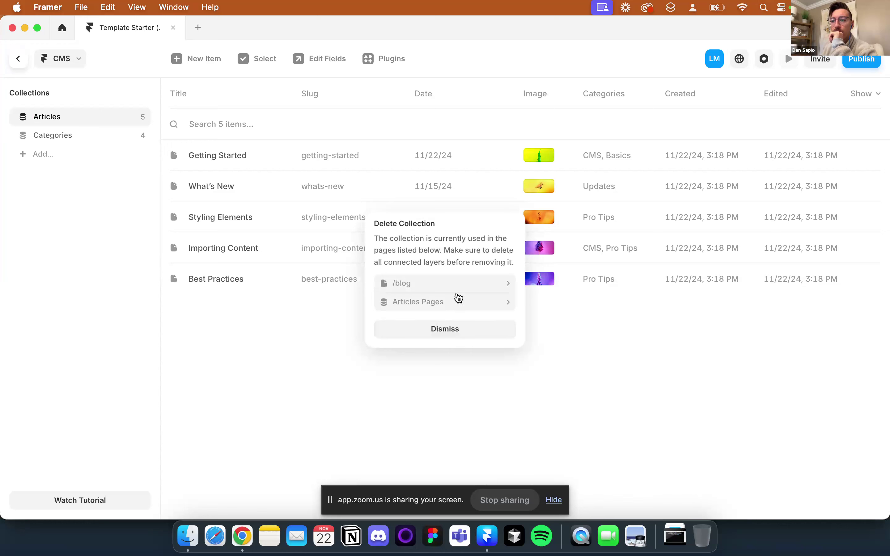
{"action": "left_click", "coordinate": [16, 58]}
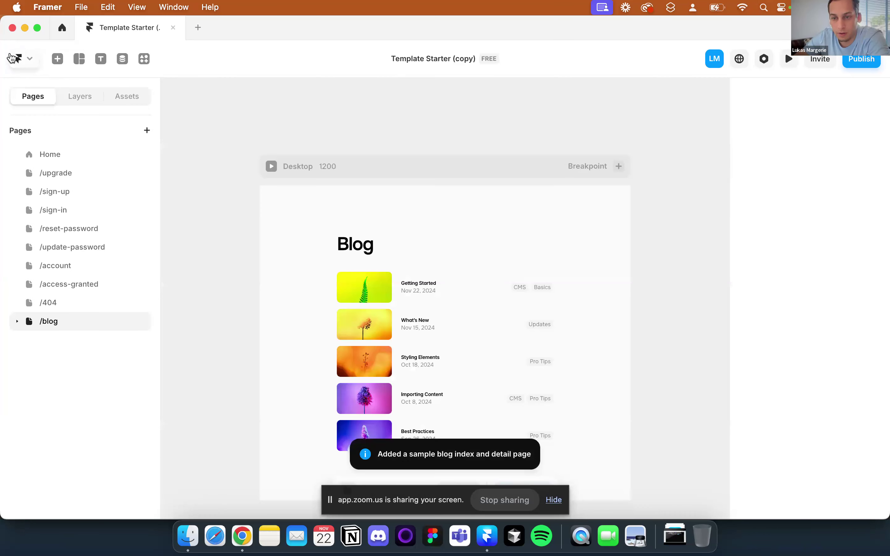
{"action": "left_click", "coordinate": [121, 58]}
{"action": "left_click", "coordinate": [79, 139]}
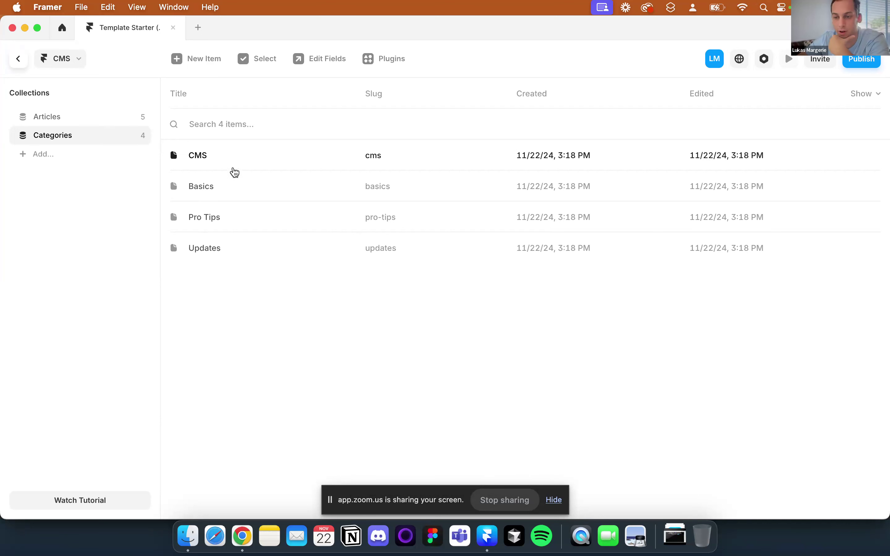
- Rename the Articles collection to 'Mockups'
{"action": "left_click", "coordinate": [84, 118]}
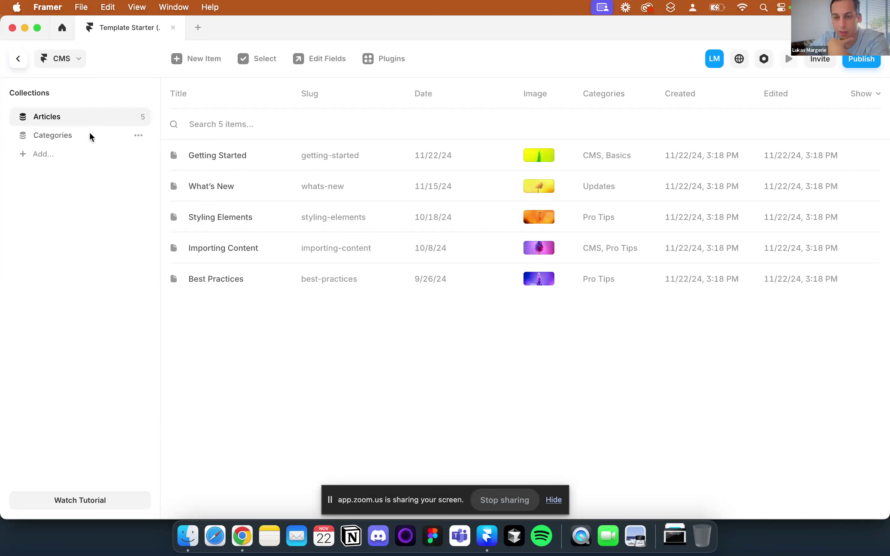
{"action": "double_click", "coordinate": [53, 117]}
{"action": "type", "text": "Mockups"}
{"action": "key", "text": "Return"}
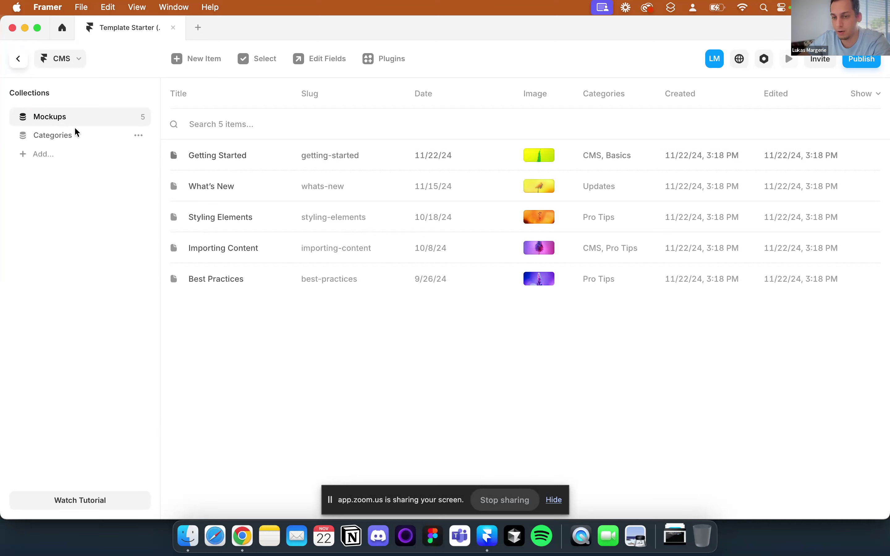
{"action": "left_click", "coordinate": [70, 135]}
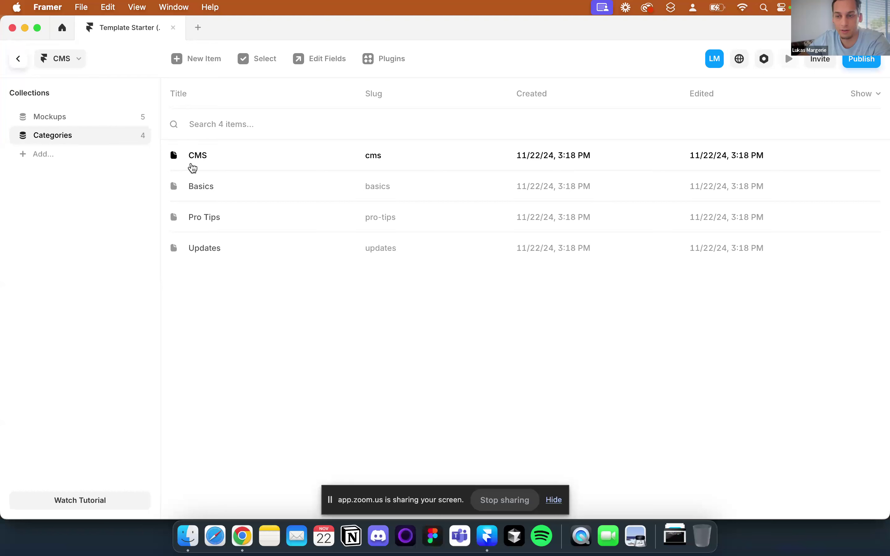
{"action": "left_click", "coordinate": [76, 114]}
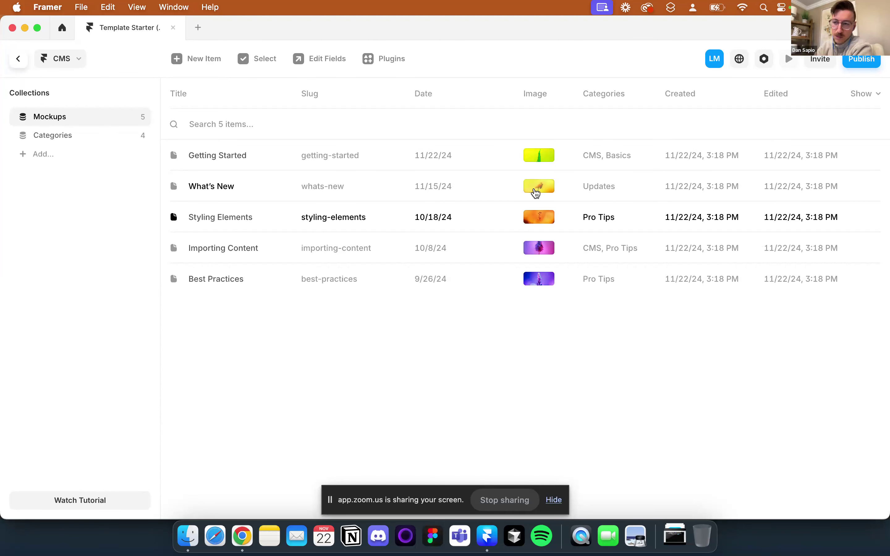
- Move the Image field to the top of the Mockups collection's fields
{"action": "mouse_move", "coordinate": [528, 152]}
{"action": "left_mouse_down"}
{"action": "mouse_move", "coordinate": [419, 149]}
{"action": "mouse_move", "coordinate": [519, 151]}
{"action": "left_mouse_up"}
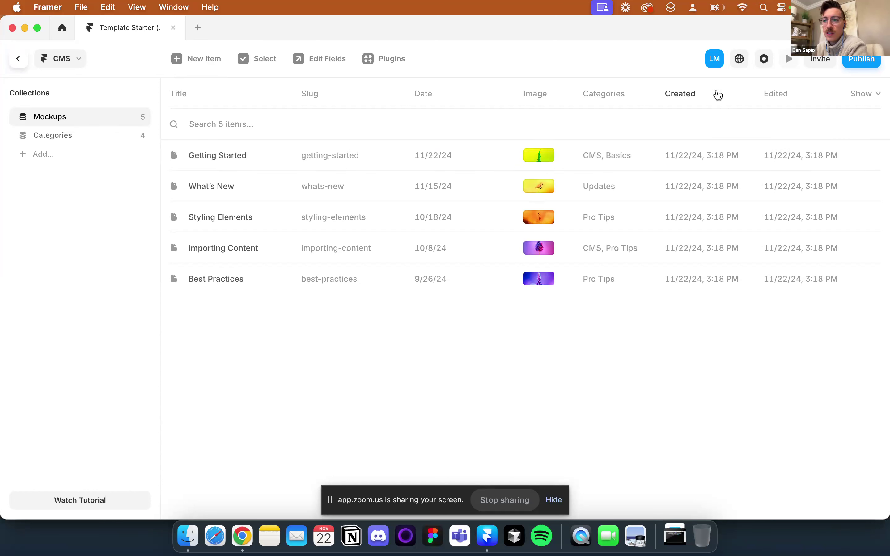
{"action": "left_click", "coordinate": [327, 64]}
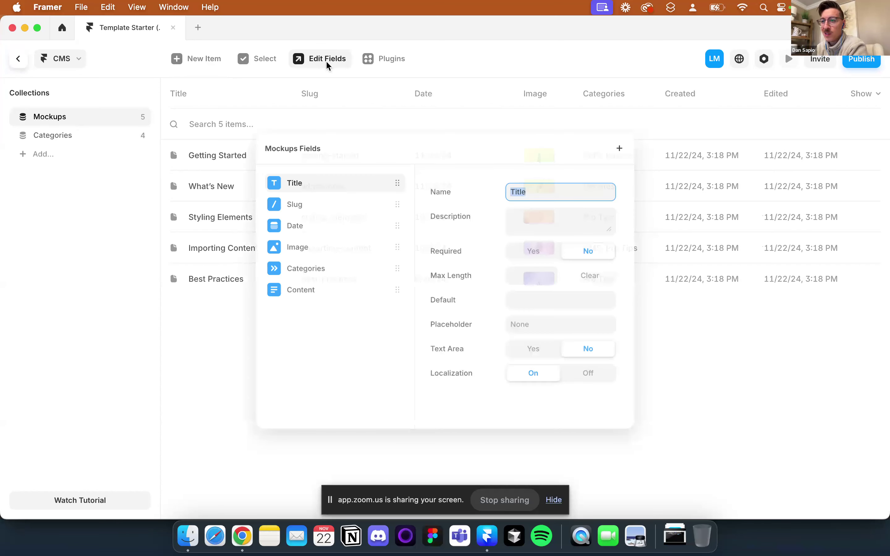
{"action": "left_click_drag", "start_coordinate": [397, 245], "coordinate": [396, 179]}
{"action": "left_click", "coordinate": [675, 375]}
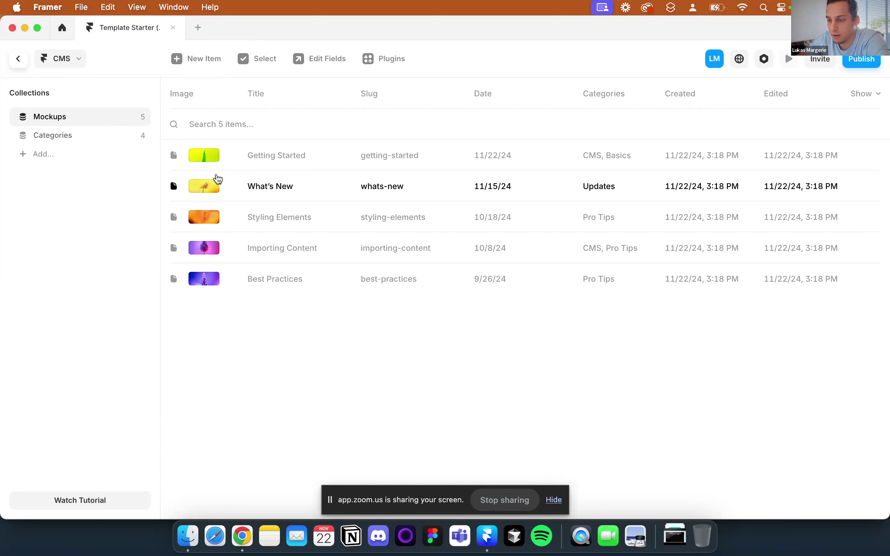
{"action": "left_click", "coordinate": [22, 62]}
- Open the Home page on the canvas, then bring Chrome's Gentype pricing page forward
{"action": "left_click", "coordinate": [68, 154]}
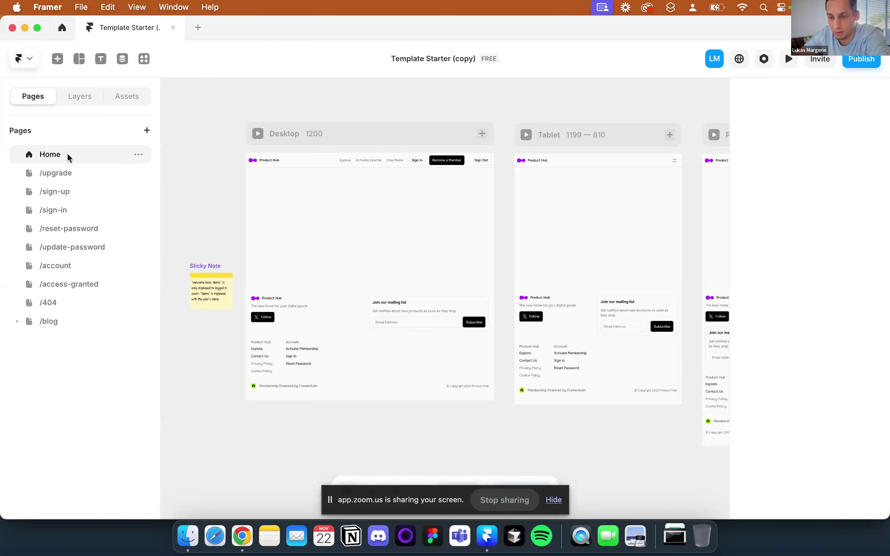
{"action": "scroll", "coordinate": [300, 205], "scroll_direction": "up", "scroll_amount": 5}
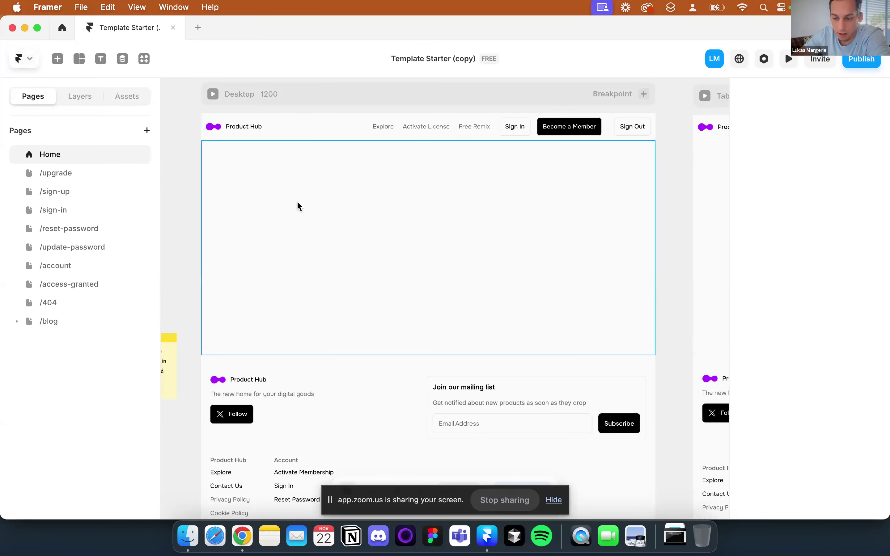
{"action": "left_click", "coordinate": [242, 537]}
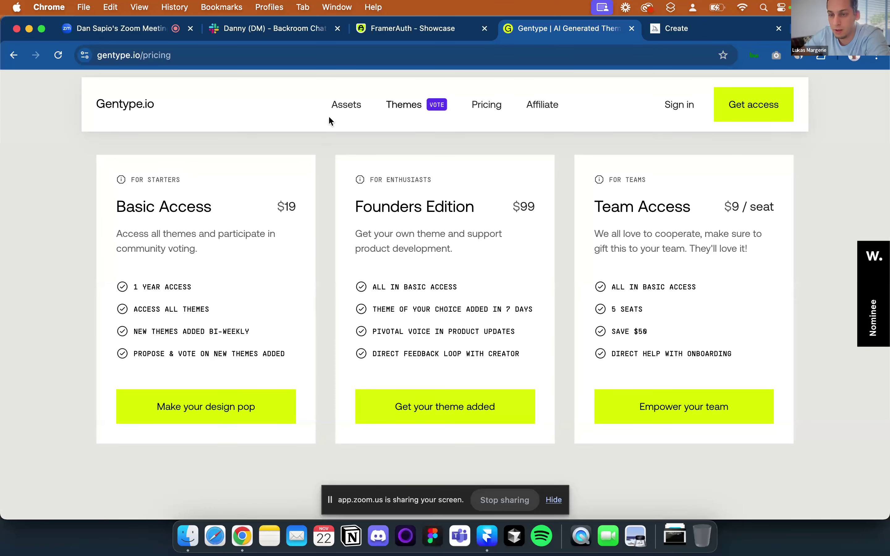
- Browse the gentype.io homepage and its hero heading
{"action": "left_click", "coordinate": [162, 103]}
{"action": "scroll", "coordinate": [254, 256], "scroll_direction": "down", "scroll_amount": 4}
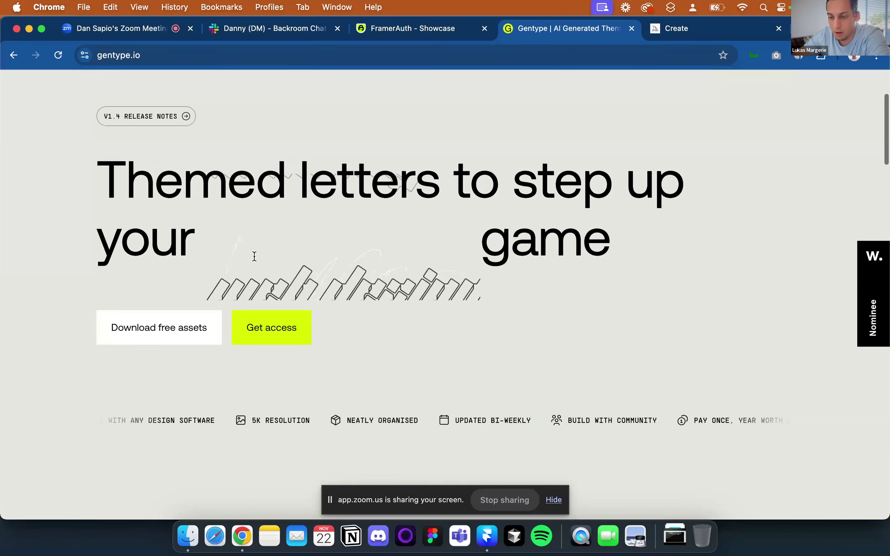
{"action": "scroll", "coordinate": [272, 258], "scroll_direction": "down", "scroll_amount": 5}
{"action": "scroll", "coordinate": [307, 352], "scroll_direction": "up", "scroll_amount": 10}
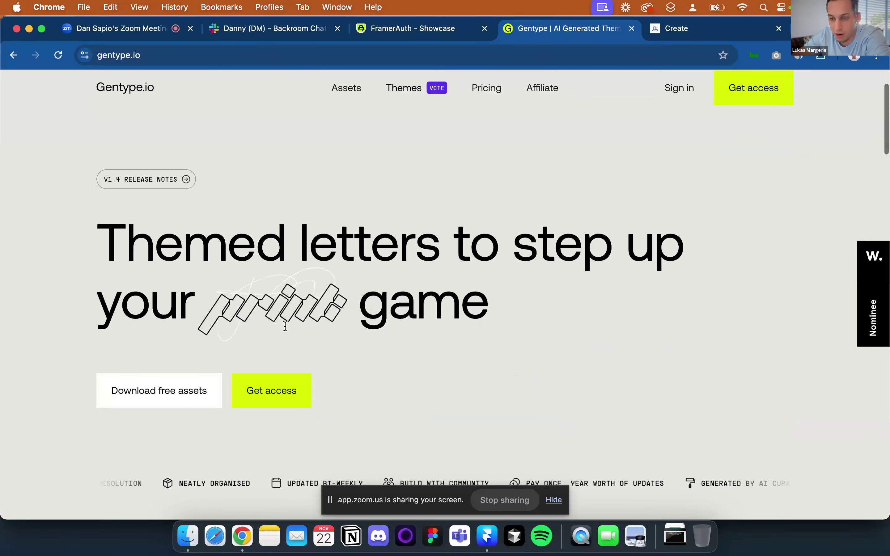
{"action": "left_click_drag", "start_coordinate": [97, 232], "coordinate": [566, 307]}
{"action": "scroll", "coordinate": [284, 331], "scroll_direction": "down", "scroll_amount": 3}
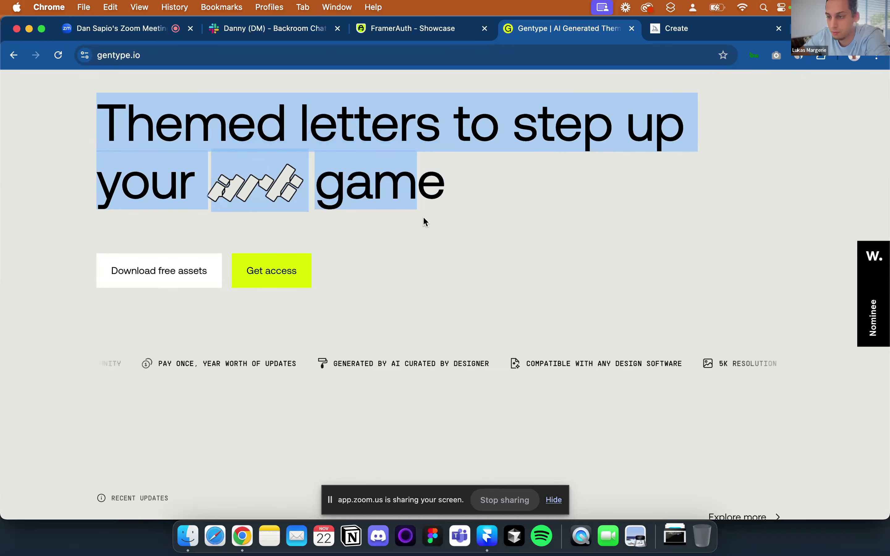
{"action": "scroll", "coordinate": [452, 183], "scroll_direction": "up", "scroll_amount": 5}
- Review the Fresh additions cards on gentype.io, then return to the Framer project
{"action": "scroll", "coordinate": [301, 326], "scroll_direction": "down", "scroll_amount": 8}
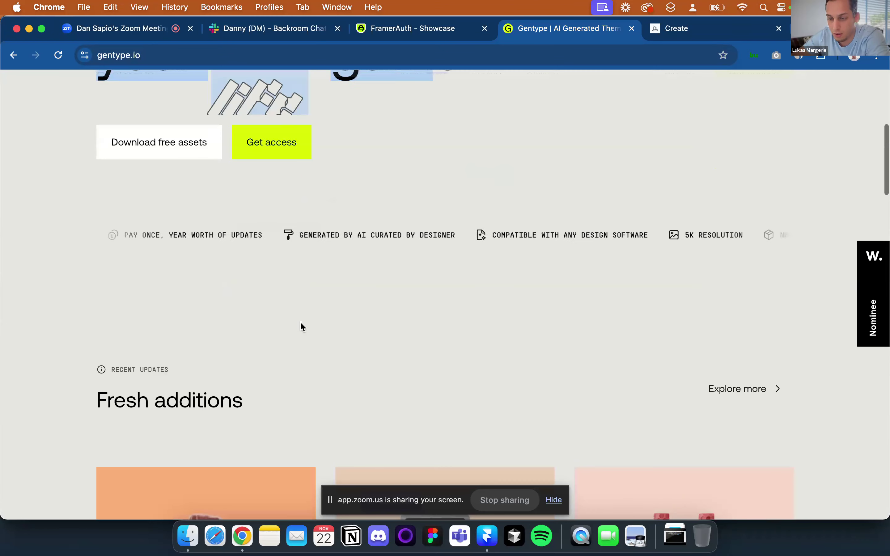
{"action": "scroll", "coordinate": [300, 327], "scroll_direction": "down", "scroll_amount": 5}
{"action": "scroll", "coordinate": [103, 235], "scroll_direction": "down", "scroll_amount": 1}
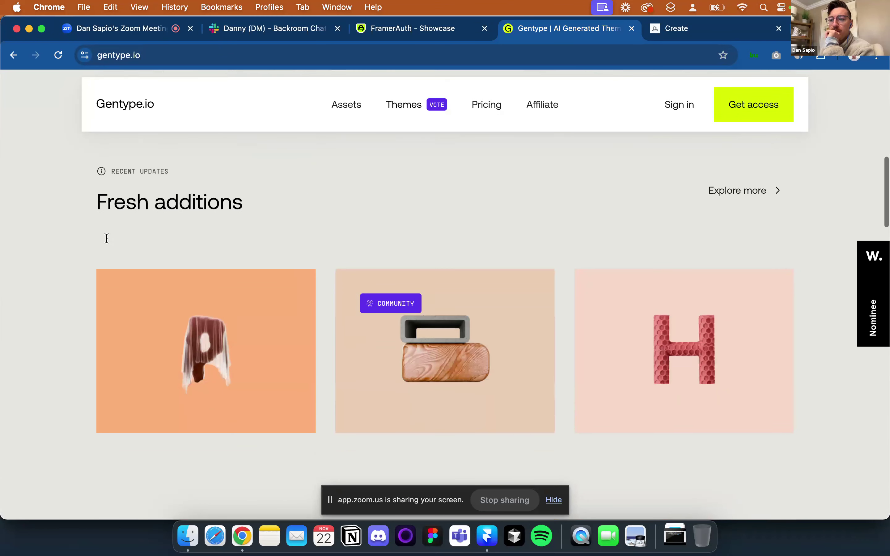
{"action": "scroll", "coordinate": [107, 238], "scroll_direction": "down", "scroll_amount": 3}
{"action": "scroll", "coordinate": [75, 214], "scroll_direction": "up", "scroll_amount": 2}
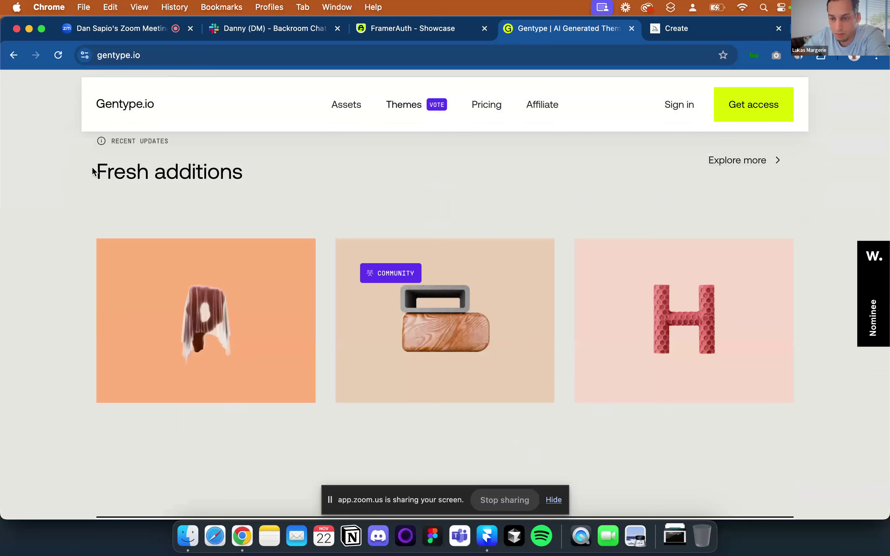
{"action": "triple_click", "coordinate": [93, 171]}
{"action": "scroll", "coordinate": [423, 206], "scroll_direction": "up", "scroll_amount": 1}
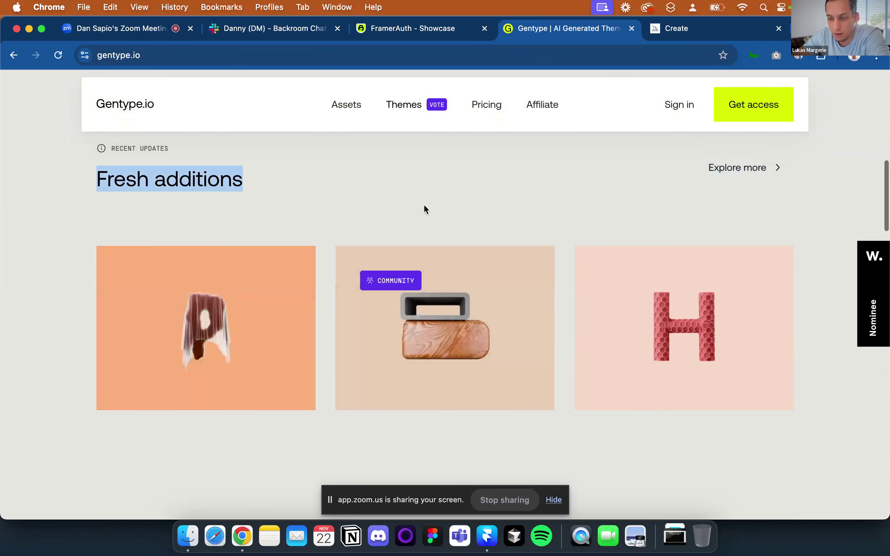
{"action": "scroll", "coordinate": [424, 209], "scroll_direction": "up", "scroll_amount": 4}
{"action": "left_click", "coordinate": [363, 257]}
{"action": "scroll", "coordinate": [344, 260], "scroll_direction": "up", "scroll_amount": 7}
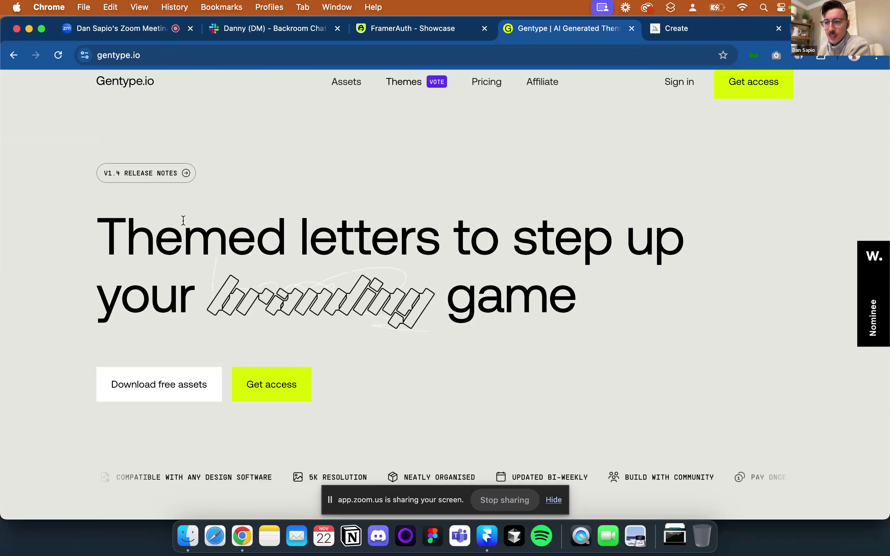
{"action": "scroll", "coordinate": [183, 235], "scroll_direction": "down", "scroll_amount": 1}
{"action": "left_click", "coordinate": [488, 538]}
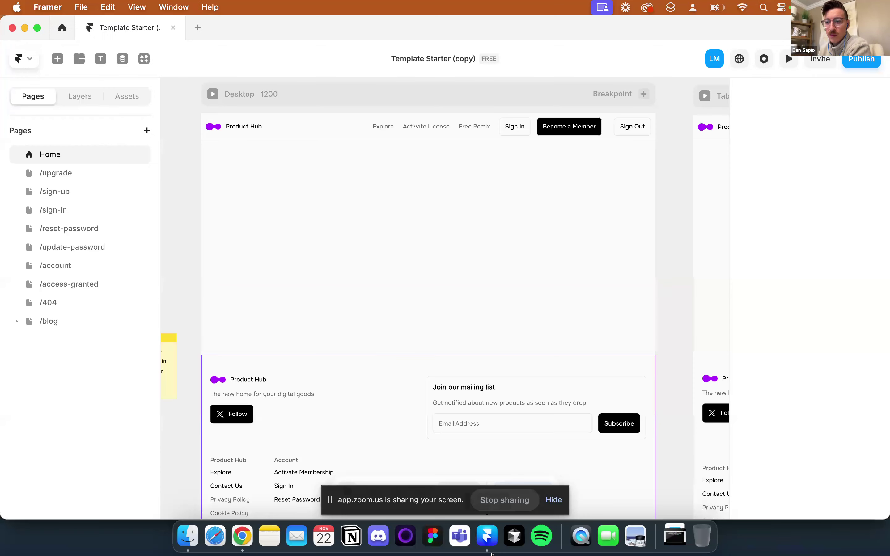
- Insert Kompa's Basic hero block from Build > Blocks > Hero into the Desktop page
{"action": "left_click", "coordinate": [262, 209]}
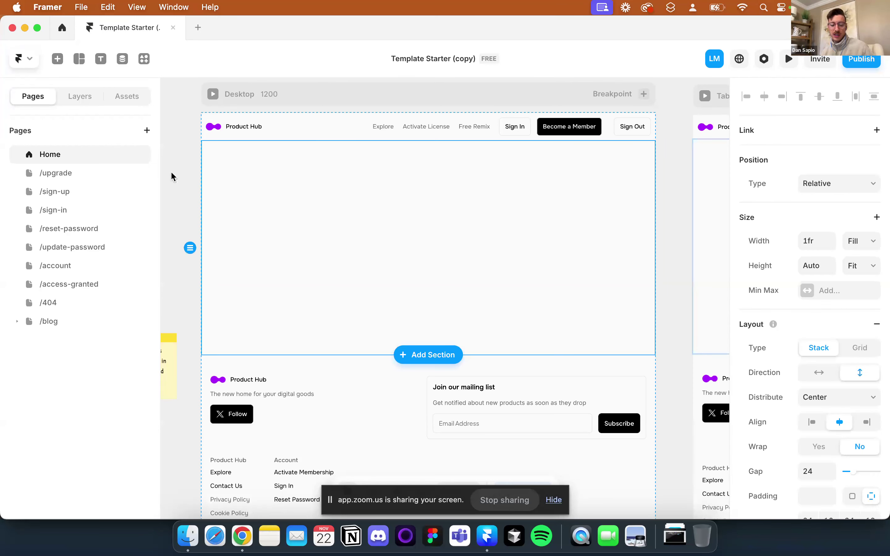
{"action": "left_click", "coordinate": [87, 97]}
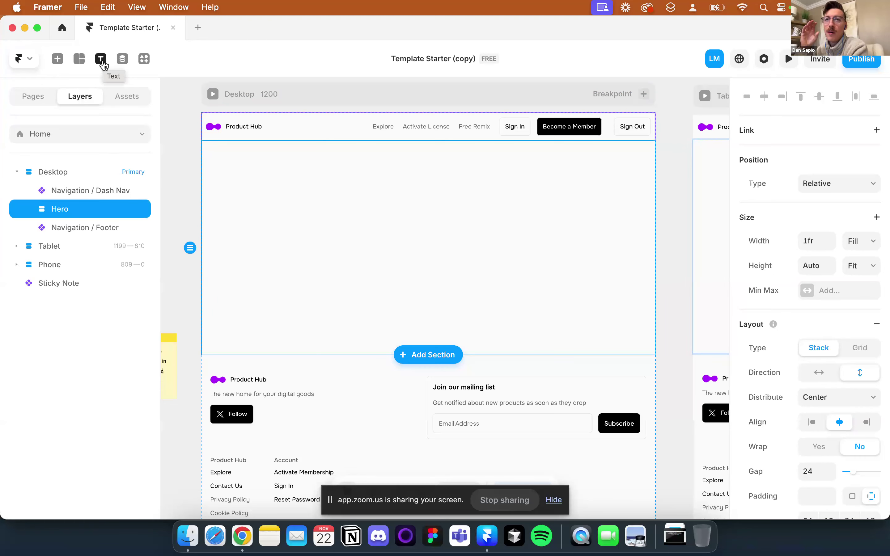
{"action": "left_click", "coordinate": [144, 59]}
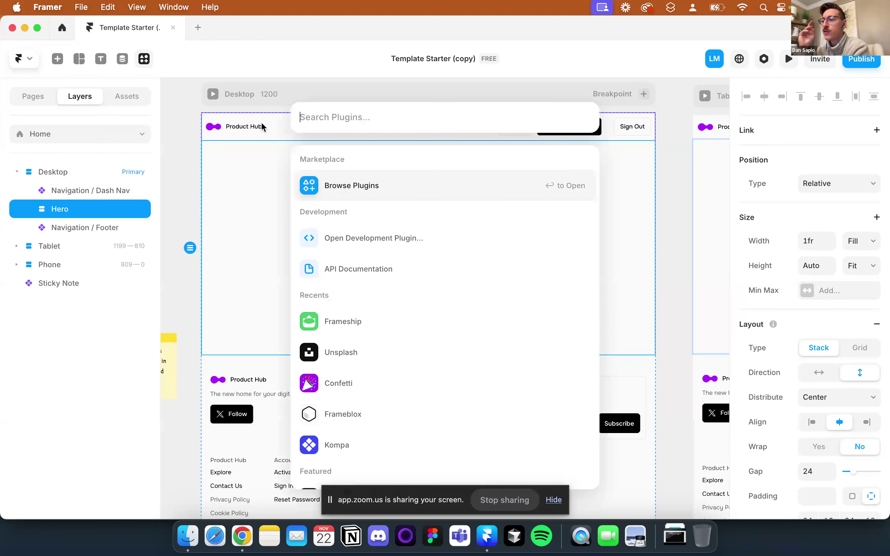
{"action": "left_click", "coordinate": [345, 438]}
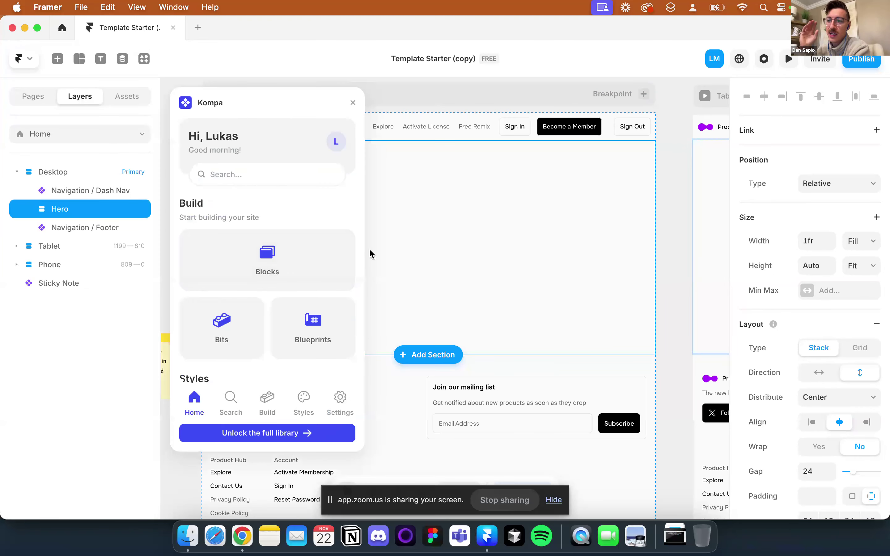
{"action": "scroll", "coordinate": [397, 252], "scroll_direction": "left", "scroll_amount": 3}
{"action": "left_click", "coordinate": [254, 272]}
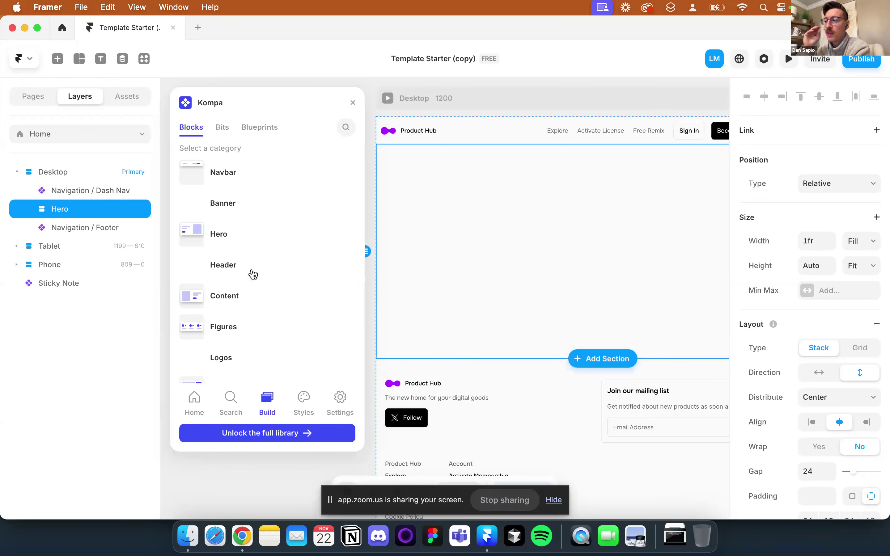
{"action": "left_click", "coordinate": [222, 233]}
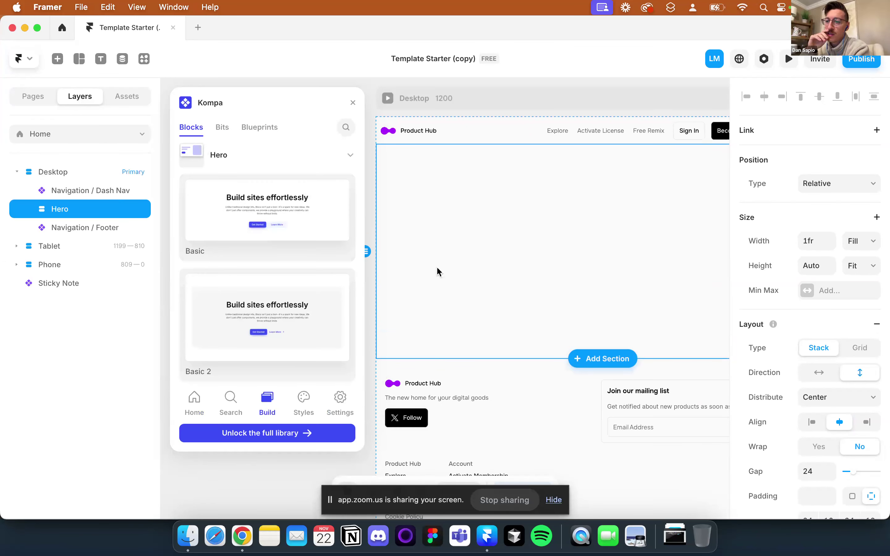
{"action": "left_click_drag", "start_coordinate": [277, 222], "coordinate": [629, 242]}
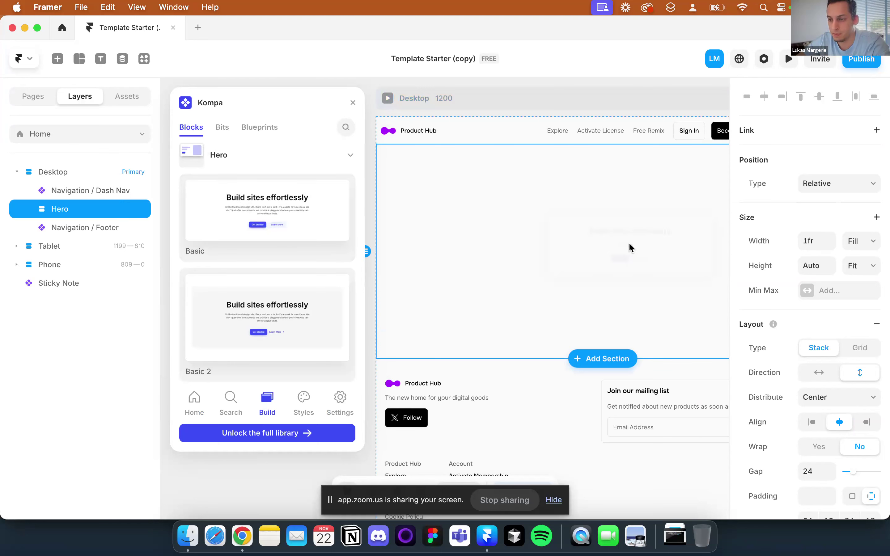
- Delete the old empty Hero layer
{"action": "left_click", "coordinate": [30, 209]}
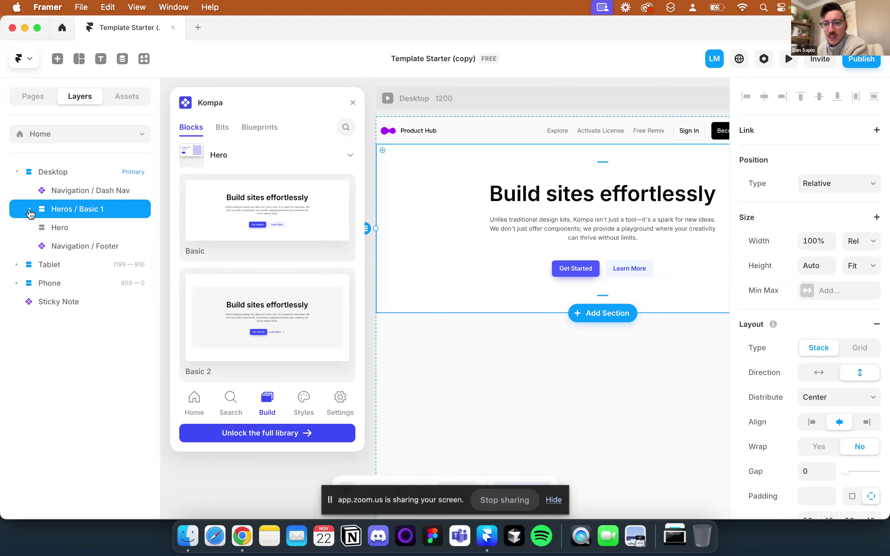
{"action": "left_click", "coordinate": [58, 230]}
{"action": "key", "text": "Delete"}
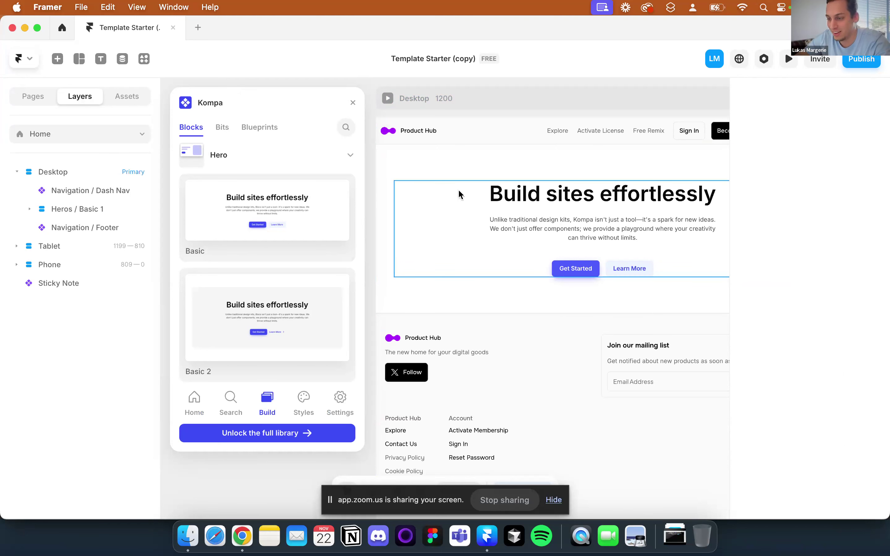
- Close the Kompa plugin and inspect the 'Build sites effortlessly' heading text
{"action": "scroll", "coordinate": [459, 189], "scroll_direction": "right", "scroll_amount": 3}
{"action": "scroll", "coordinate": [458, 191], "scroll_direction": "down", "scroll_amount": 5}
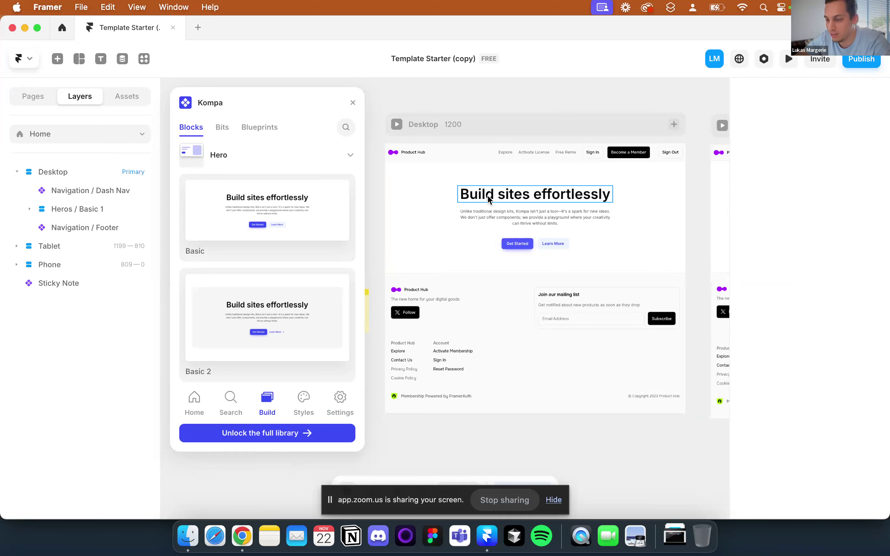
{"action": "left_click", "coordinate": [352, 103]}
{"action": "double_click", "coordinate": [539, 197]}
{"action": "key", "text": "Escape"}
{"action": "scroll", "coordinate": [329, 183], "scroll_direction": "right", "scroll_amount": 3}
{"action": "triple_click", "coordinate": [414, 203]}
{"action": "scroll", "coordinate": [415, 203], "scroll_direction": "up", "scroll_amount": 5}
{"action": "key", "text": "Escape"}
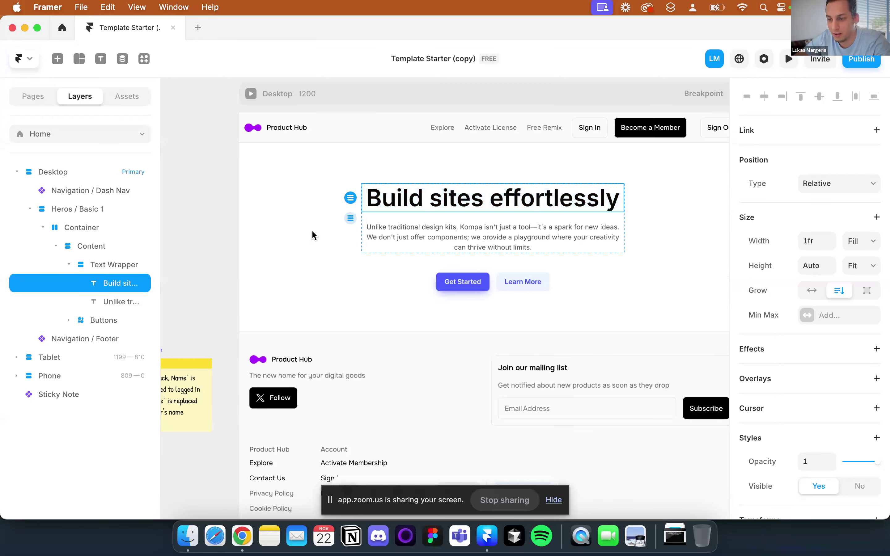
- Set the Container and Buttons stacks' Distribute to Start
{"action": "left_click", "coordinate": [340, 261]}
{"action": "left_click", "coordinate": [822, 422]}
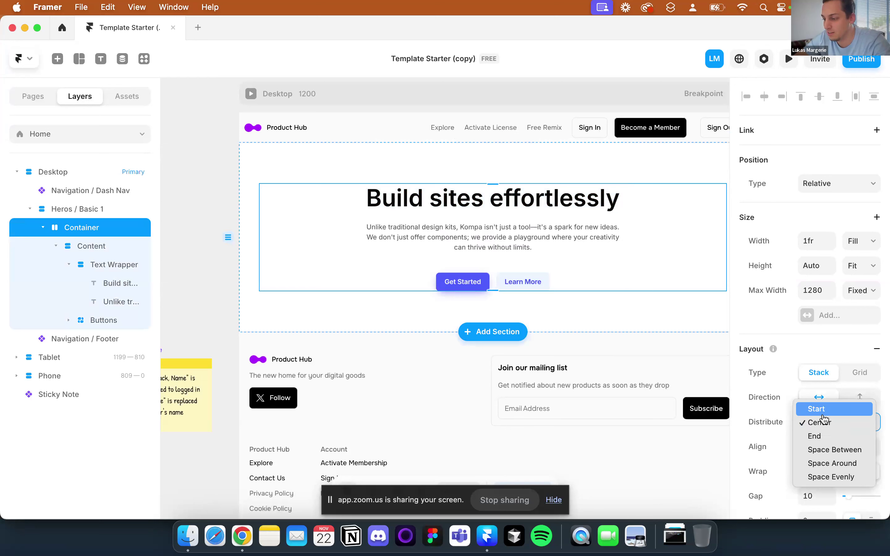
{"action": "left_click", "coordinate": [822, 413]}
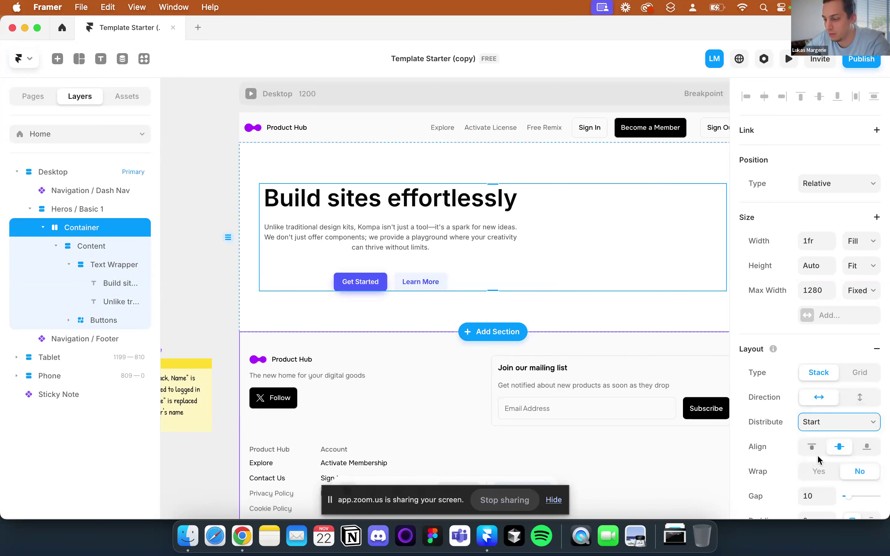
{"action": "left_click", "coordinate": [326, 283]}
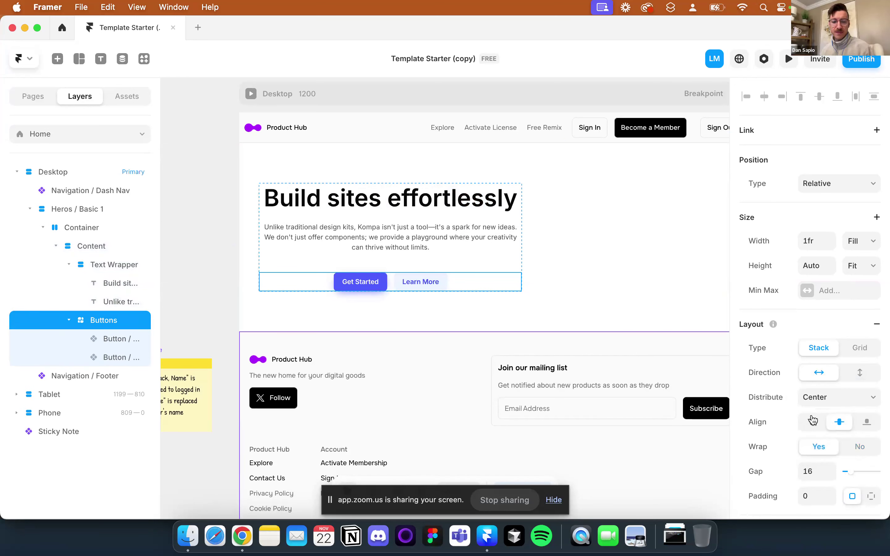
{"action": "left_click", "coordinate": [820, 398]}
{"action": "left_click", "coordinate": [820, 383]}
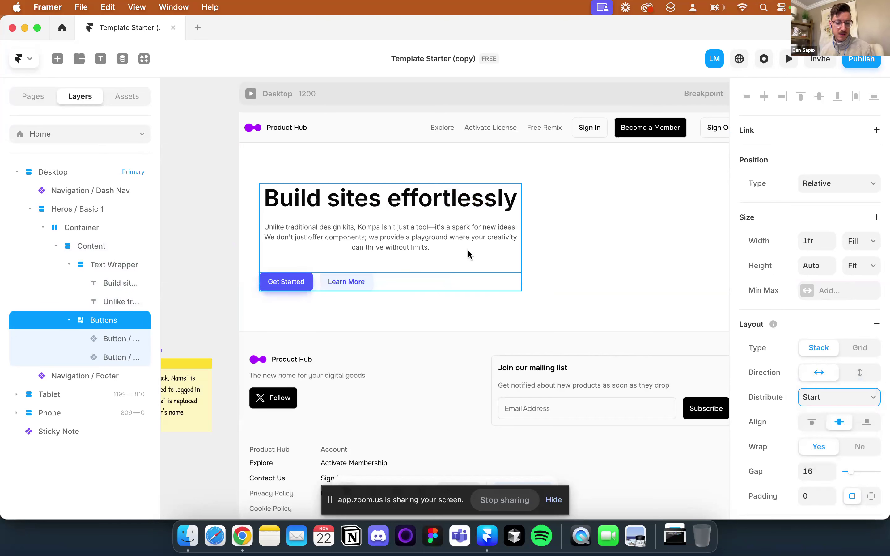
- Left-align the hero paragraph and the 'Build sites effortlessly' heading
{"action": "left_click", "coordinate": [439, 251]}
{"action": "scroll", "coordinate": [796, 415], "scroll_direction": "down", "scroll_amount": 8}
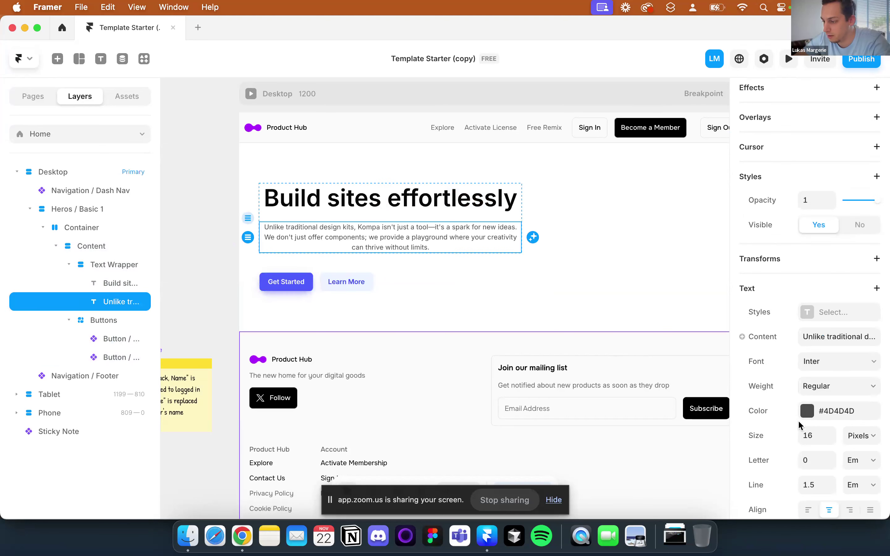
{"action": "left_click", "coordinate": [808, 489]}
{"action": "left_click", "coordinate": [422, 199]}
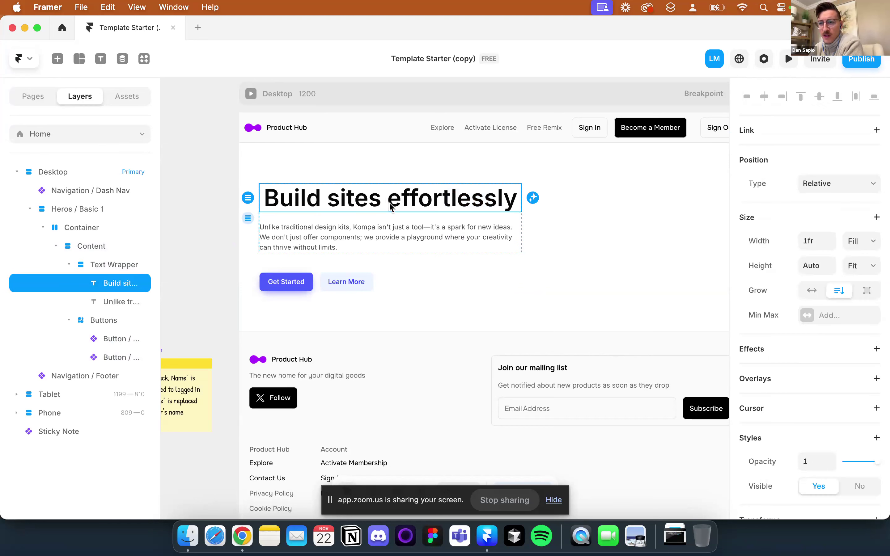
{"action": "scroll", "coordinate": [777, 396], "scroll_direction": "down", "scroll_amount": 8}
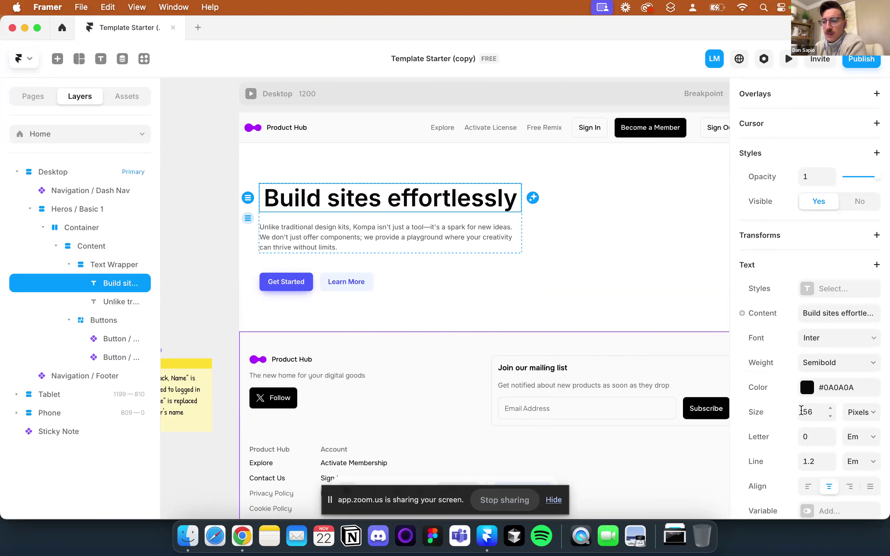
{"action": "left_click", "coordinate": [808, 487]}
- Change the Content stack gap from 48 to 40
{"action": "left_click", "coordinate": [282, 256]}
{"action": "left_click", "coordinate": [167, 244]}
{"action": "scroll", "coordinate": [166, 242], "scroll_direction": "down", "scroll_amount": 3}
{"action": "left_click", "coordinate": [296, 252]}
{"action": "left_click", "coordinate": [171, 254]}
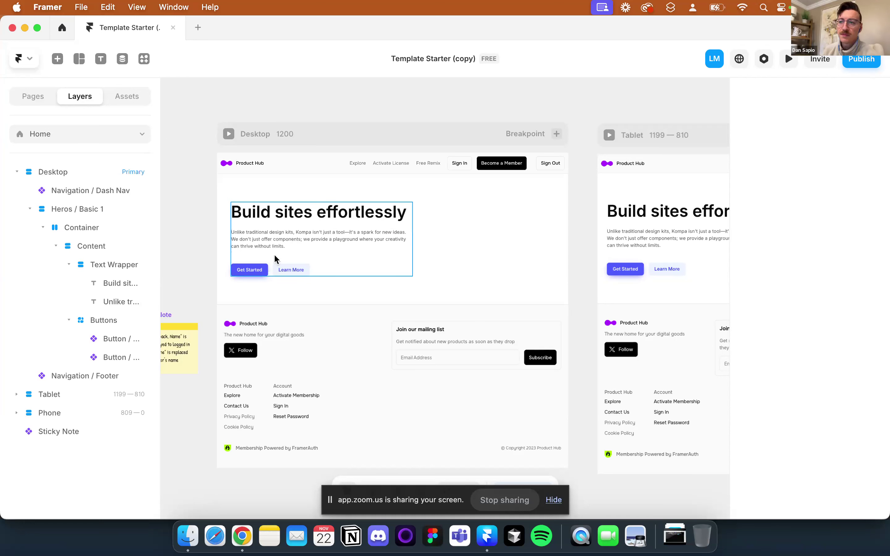
{"action": "left_click", "coordinate": [262, 261]}
{"action": "scroll", "coordinate": [851, 457], "scroll_direction": "down", "scroll_amount": 2}
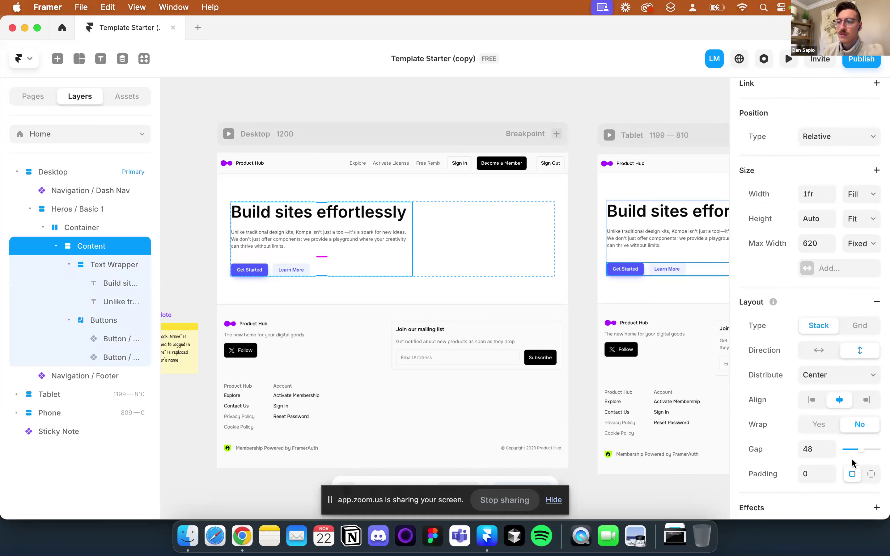
{"action": "left_click", "coordinate": [822, 449]}
{"action": "type", "text": "40"}
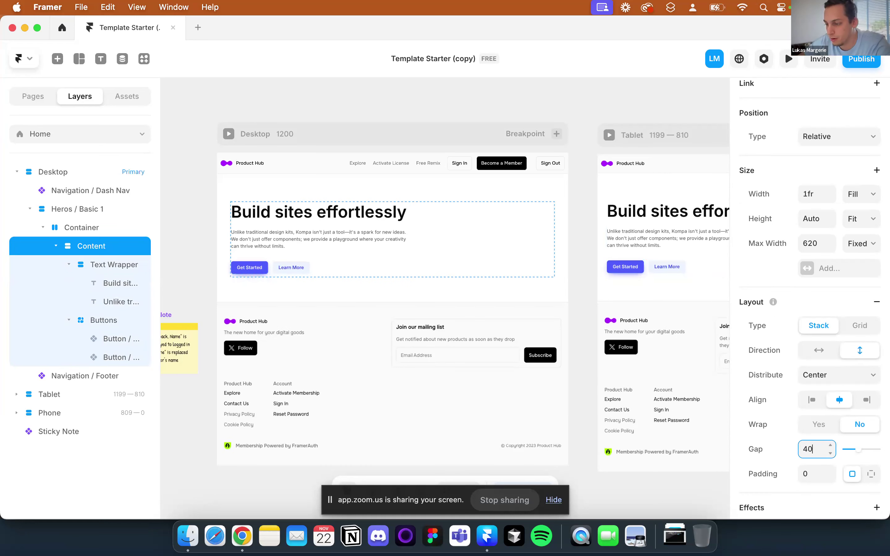
{"action": "left_click", "coordinate": [162, 221]}
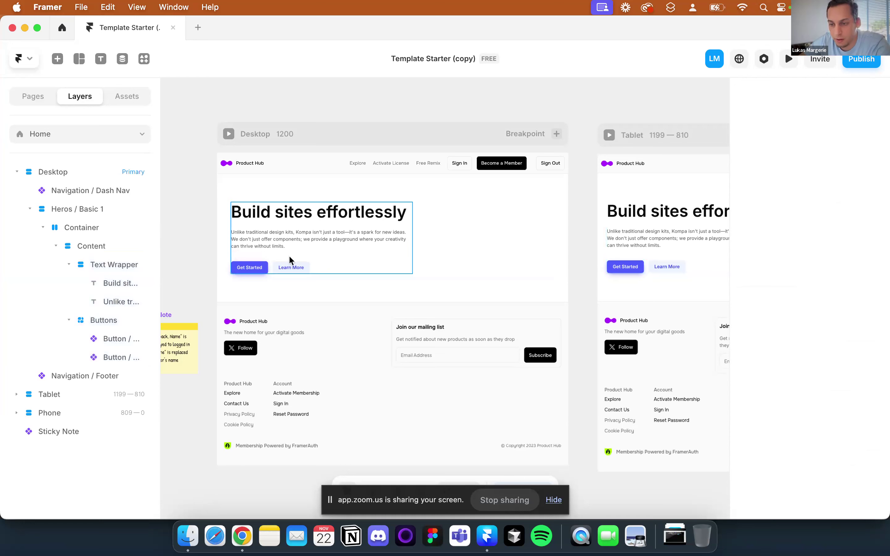
- Change the Text Wrapper gap from 24 to 15
{"action": "left_click", "coordinate": [249, 230]}
{"action": "scroll", "coordinate": [857, 367], "scroll_direction": "down", "scroll_amount": 1}
{"action": "left_click", "coordinate": [814, 421]}
{"action": "type", "text": "15"}
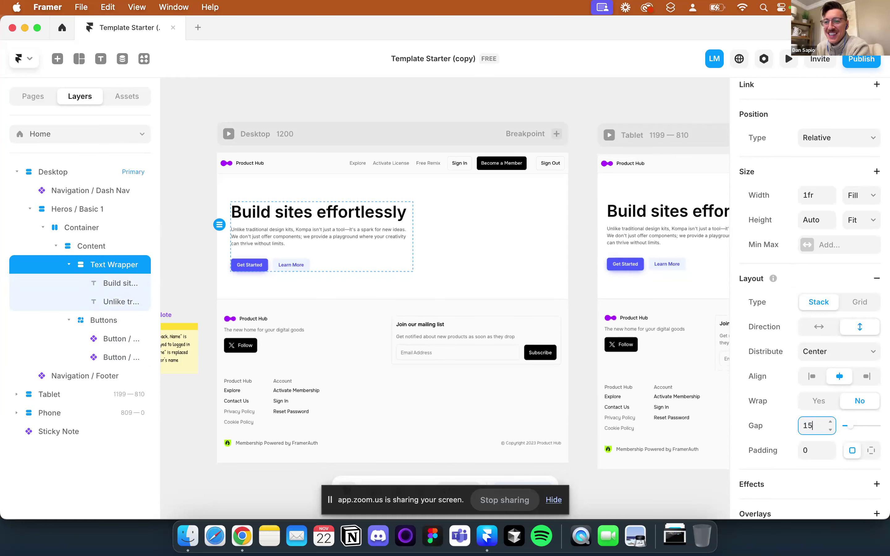
{"action": "left_click", "coordinate": [187, 214]}
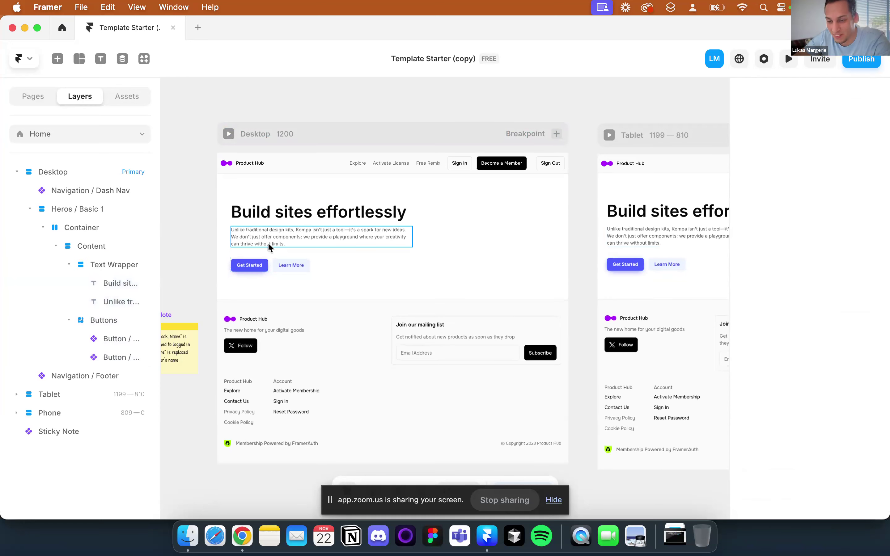
- Glance at gentype.io's Fresh additions section in Chrome, then return to Framer
{"action": "left_click", "coordinate": [242, 536]}
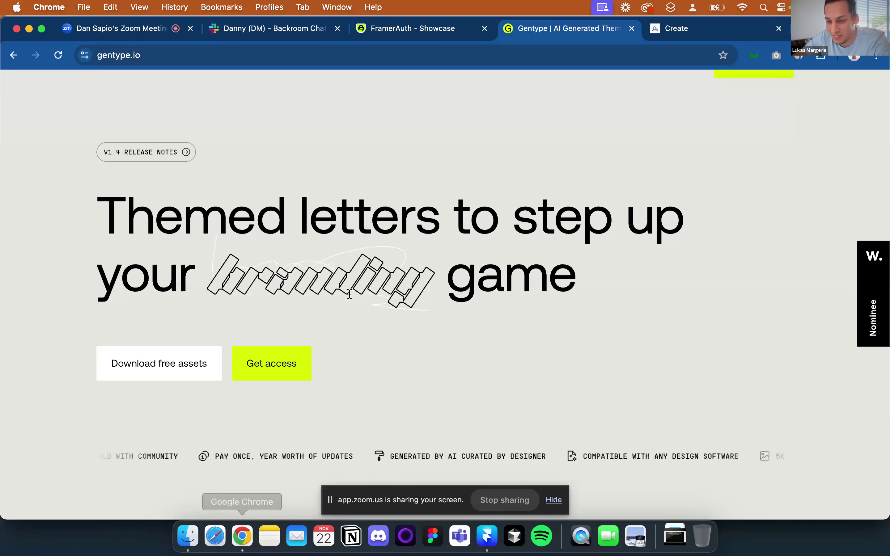
{"action": "scroll", "coordinate": [282, 282], "scroll_direction": "down", "scroll_amount": 5}
{"action": "scroll", "coordinate": [282, 281], "scroll_direction": "down", "scroll_amount": 6}
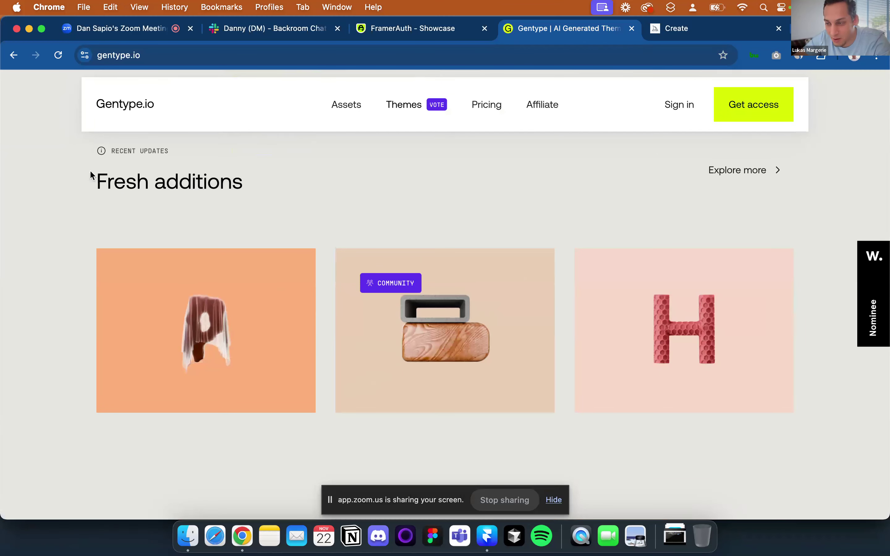
{"action": "left_click_drag", "start_coordinate": [93, 181], "coordinate": [487, 192]}
{"action": "left_click", "coordinate": [486, 190]}
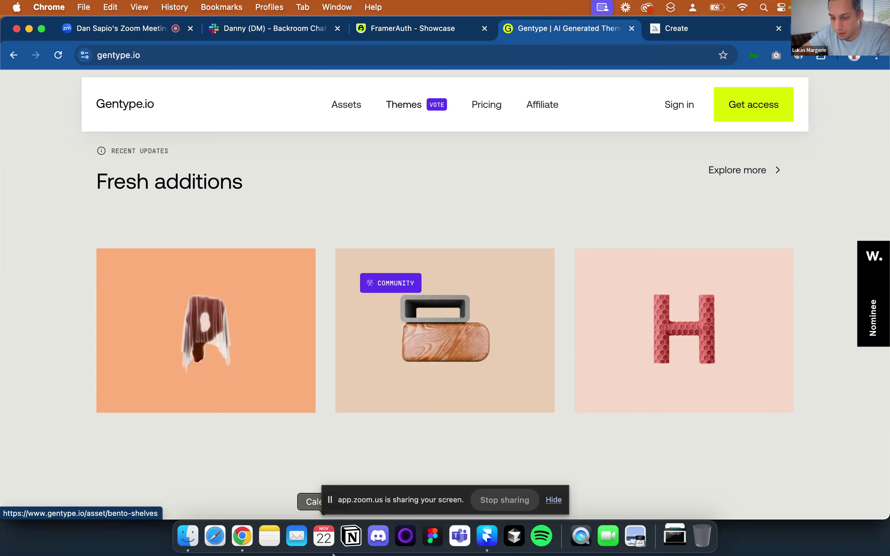
{"action": "left_click", "coordinate": [486, 537]}
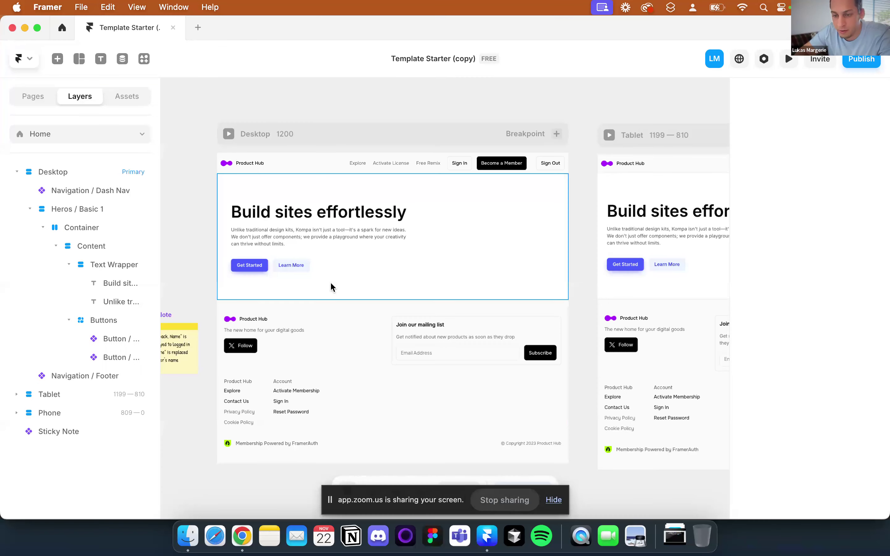
- Duplicate the Heros / Basic 1 section below itself
{"action": "left_click", "coordinate": [30, 209]}
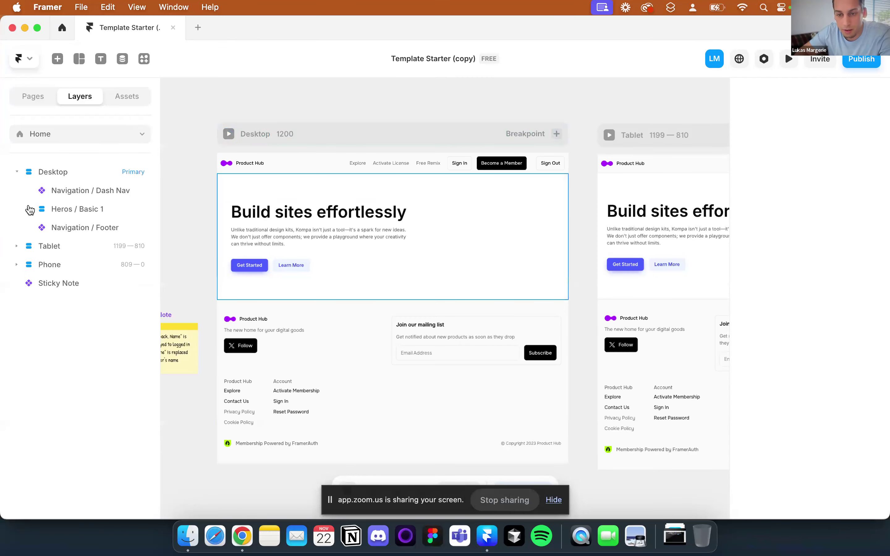
{"action": "left_click", "coordinate": [77, 210]}
{"action": "key", "text": "super+d"}
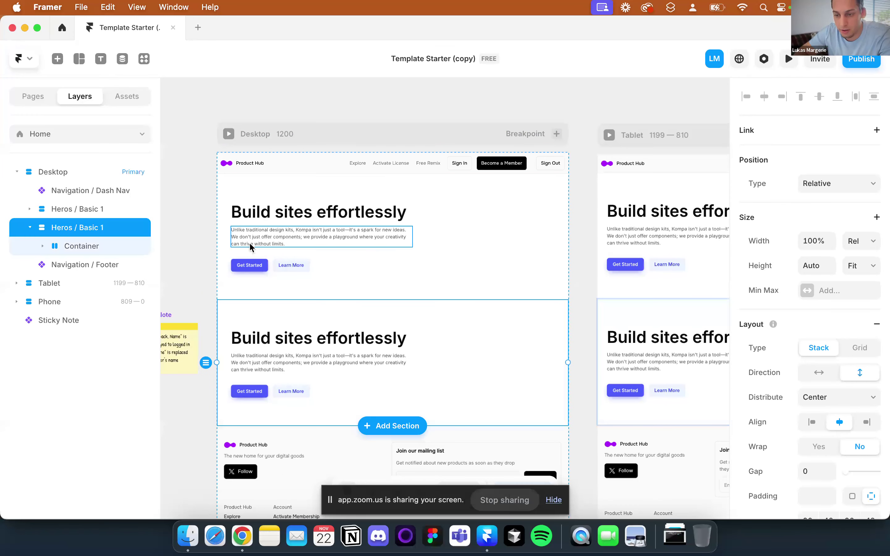
{"action": "key", "text": "Escape"}
- Delete the paragraph and Buttons group from the copied hero
{"action": "left_click", "coordinate": [283, 366], "text": "super"}
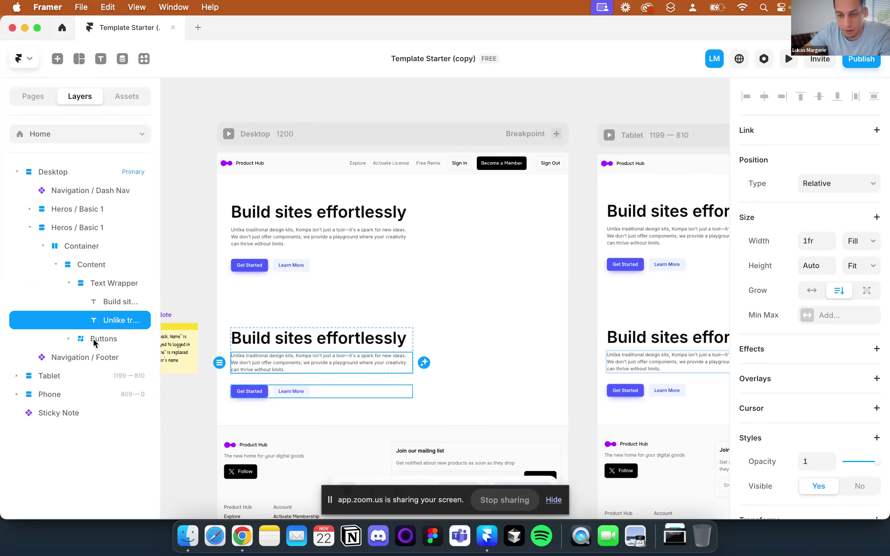
{"action": "key", "text": "BackSpace"}
{"action": "left_click", "coordinate": [98, 321]}
{"action": "key", "text": "BackSpace"}
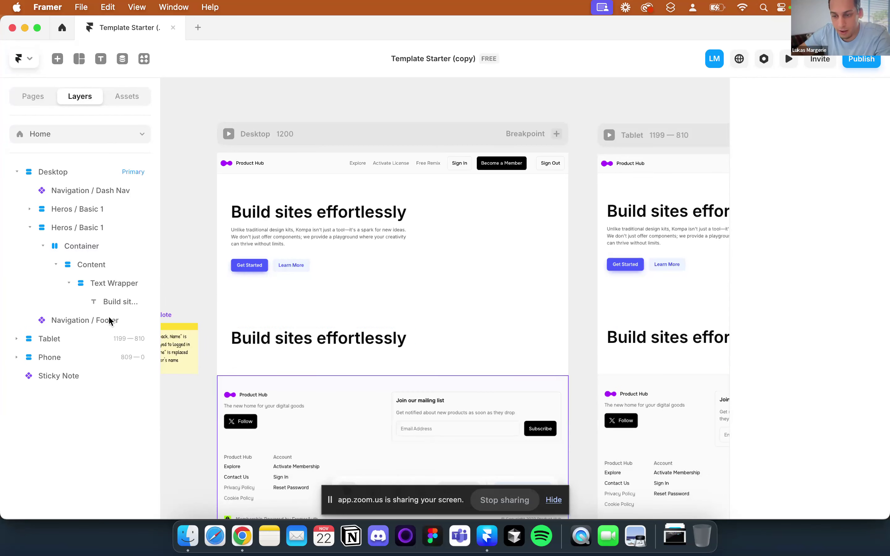
- Set the copied heading's text size to 36
{"action": "left_click", "coordinate": [338, 343], "text": "super"}
{"action": "scroll", "coordinate": [838, 389], "scroll_direction": "down", "scroll_amount": 5}
{"action": "scroll", "coordinate": [838, 388], "scroll_direction": "down", "scroll_amount": 2}
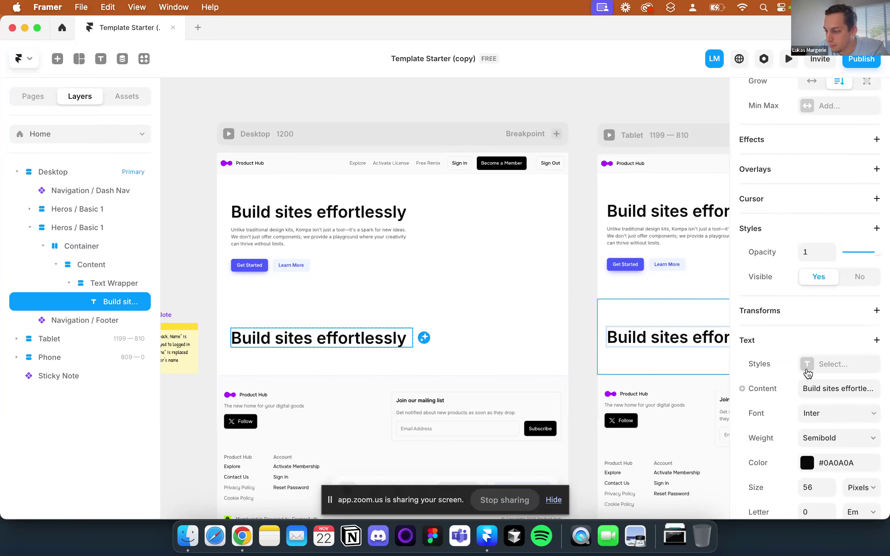
{"action": "type", "text": "36"}
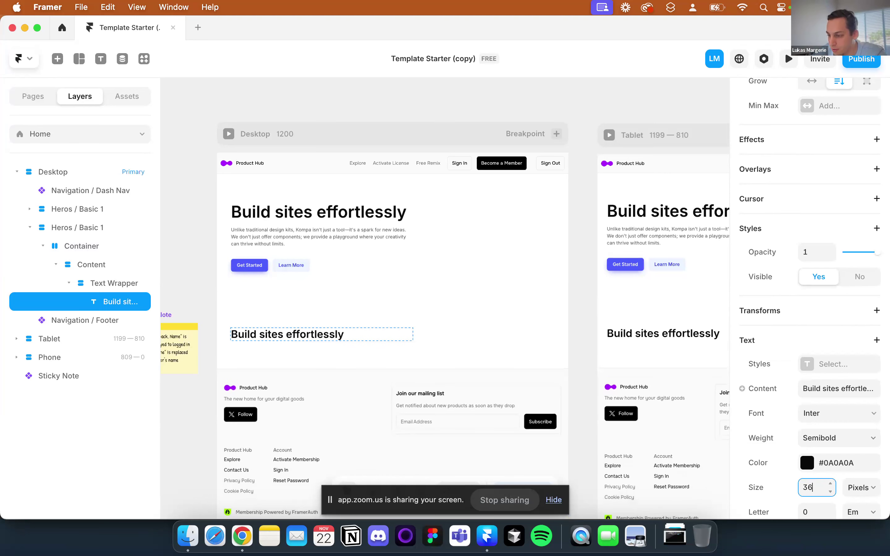
{"action": "left_click", "coordinate": [185, 296]}
{"action": "left_click", "coordinate": [69, 283]}
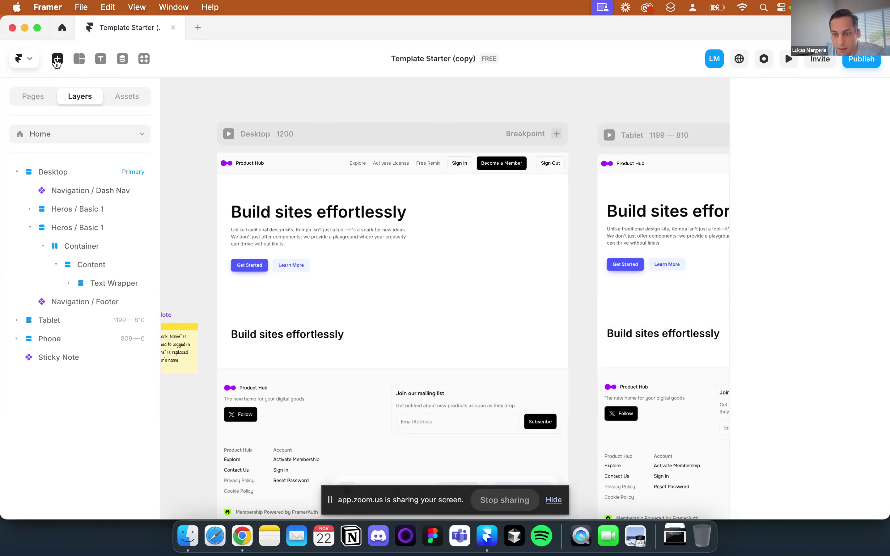
{"action": "left_click", "coordinate": [57, 60]}
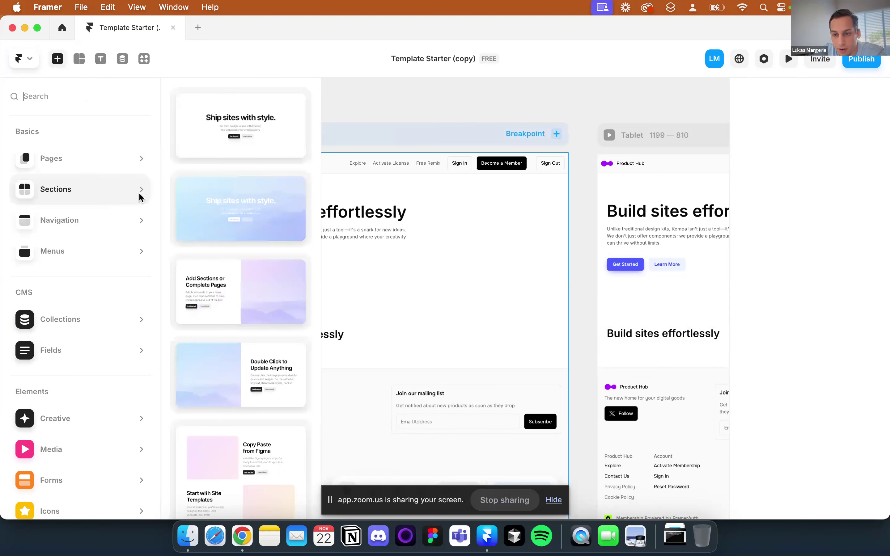
- Insert the Categories collection list into the new section with Width set to Fill
{"action": "mouse_move", "coordinate": [88, 324]}
{"action": "scroll", "coordinate": [419, 139], "scroll_direction": "left", "scroll_amount": 5}
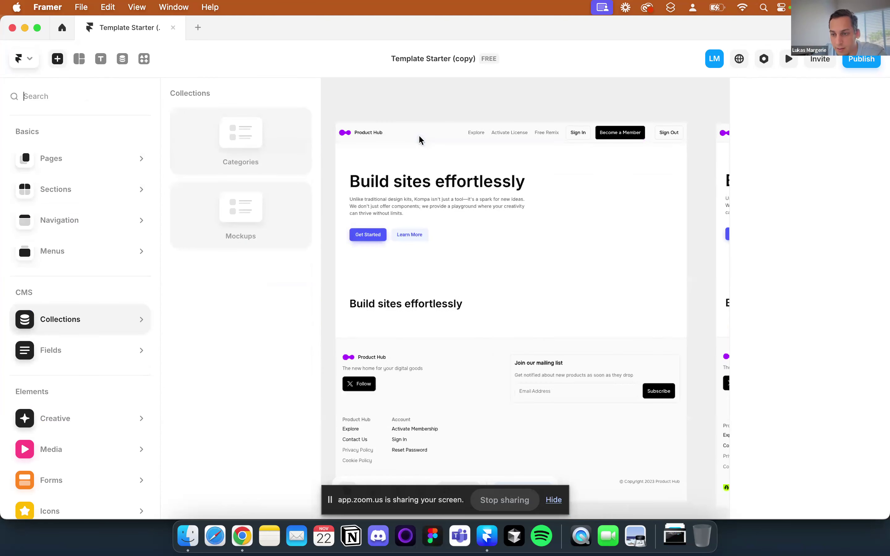
{"action": "left_click_drag", "start_coordinate": [231, 154], "coordinate": [484, 315]}
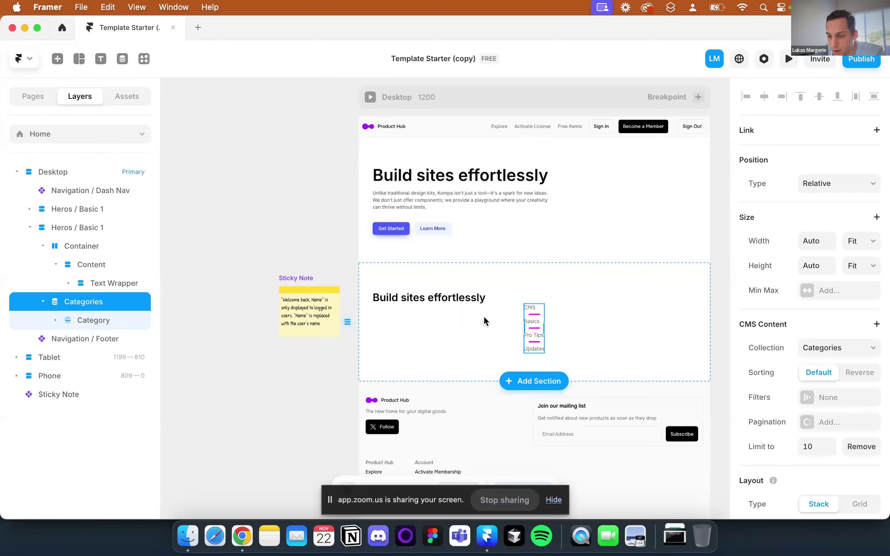
{"action": "left_click", "coordinate": [860, 241]}
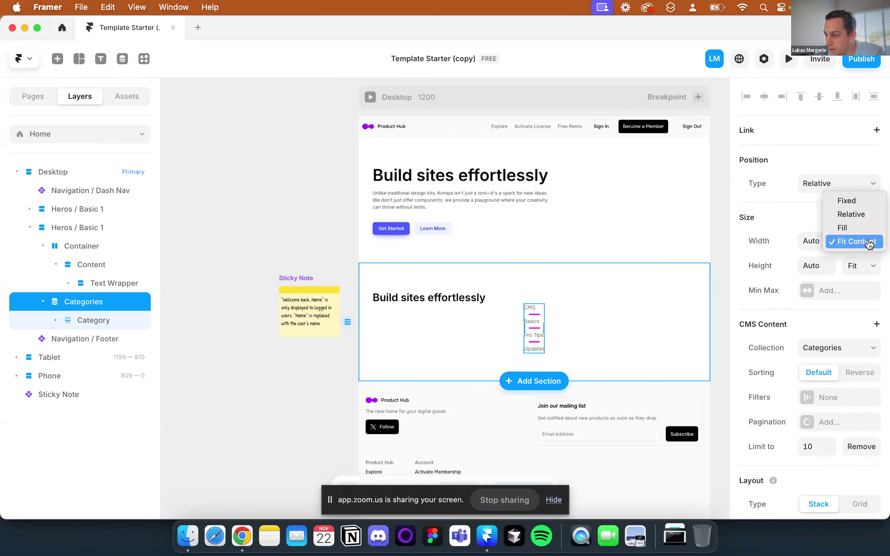
{"action": "left_click", "coordinate": [844, 226]}
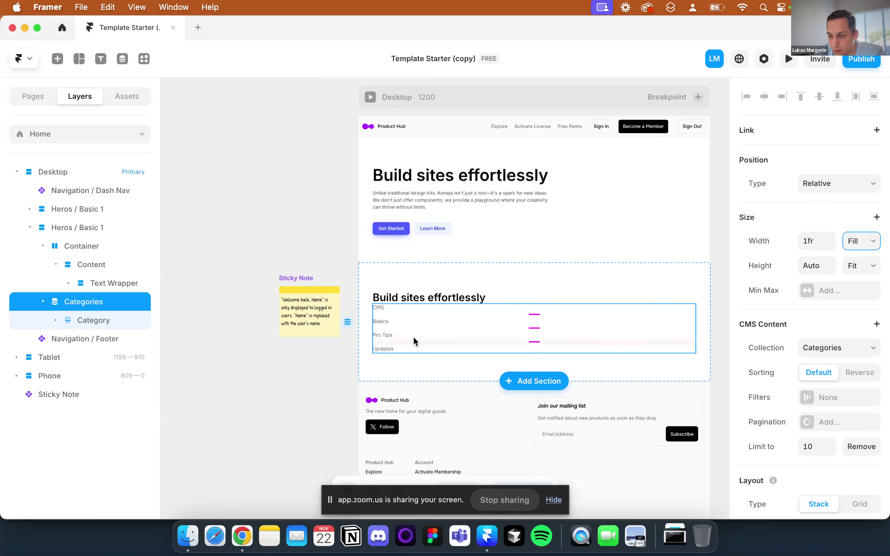
- Check the Category item's Title layer and the Categories collection items in the CMS
{"action": "left_click", "coordinate": [56, 320]}
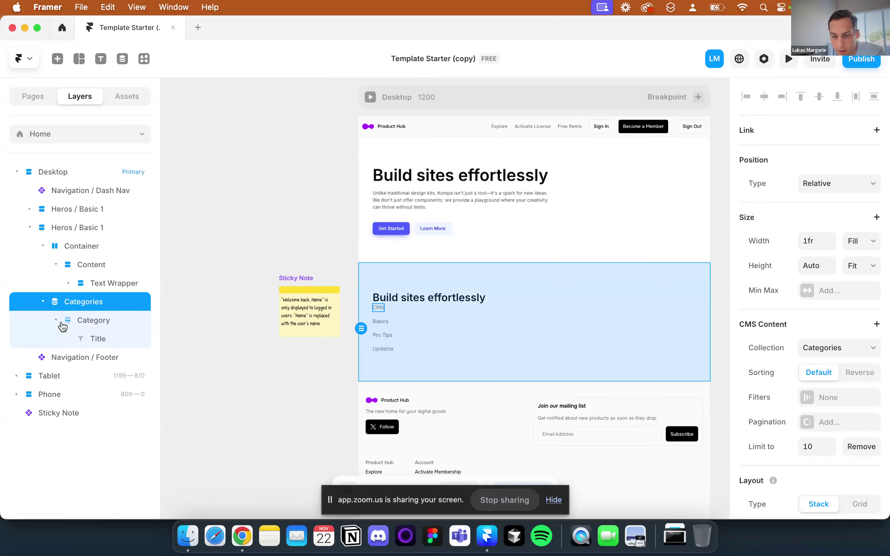
{"action": "left_click", "coordinate": [94, 336]}
{"action": "left_click", "coordinate": [117, 58]}
{"action": "left_click", "coordinate": [68, 135]}
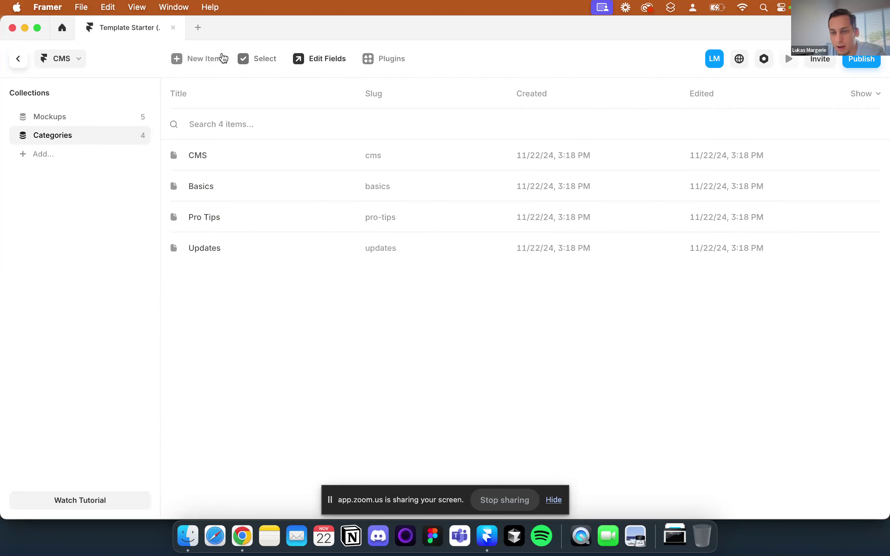
{"action": "left_click", "coordinate": [21, 59]}
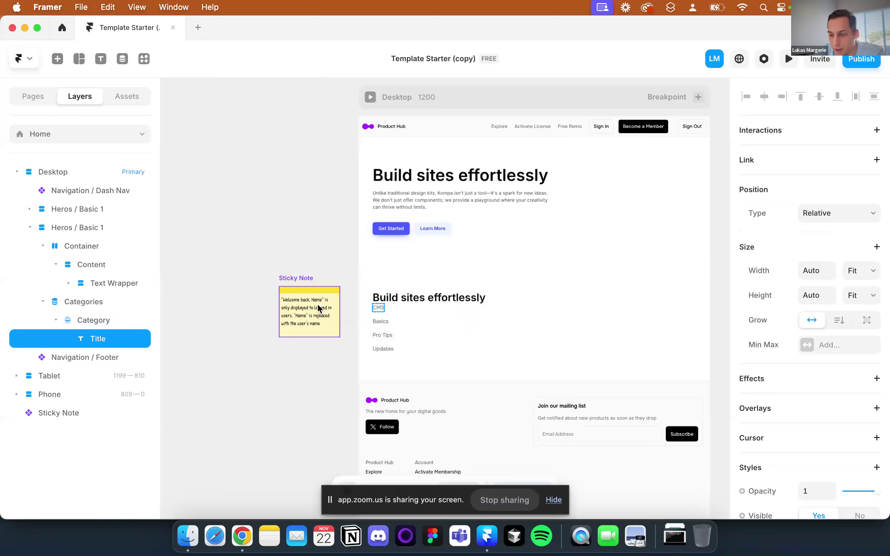
- Set the Categories list's Layout Direction to horizontal so items sit in one row
{"action": "left_click", "coordinate": [89, 323]}
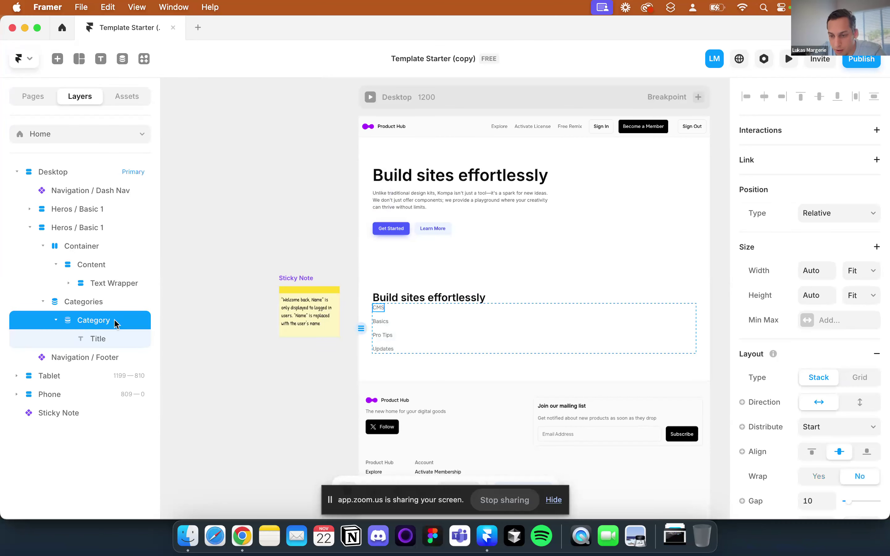
{"action": "left_click", "coordinate": [91, 300]}
{"action": "scroll", "coordinate": [809, 405], "scroll_direction": "down", "scroll_amount": 5}
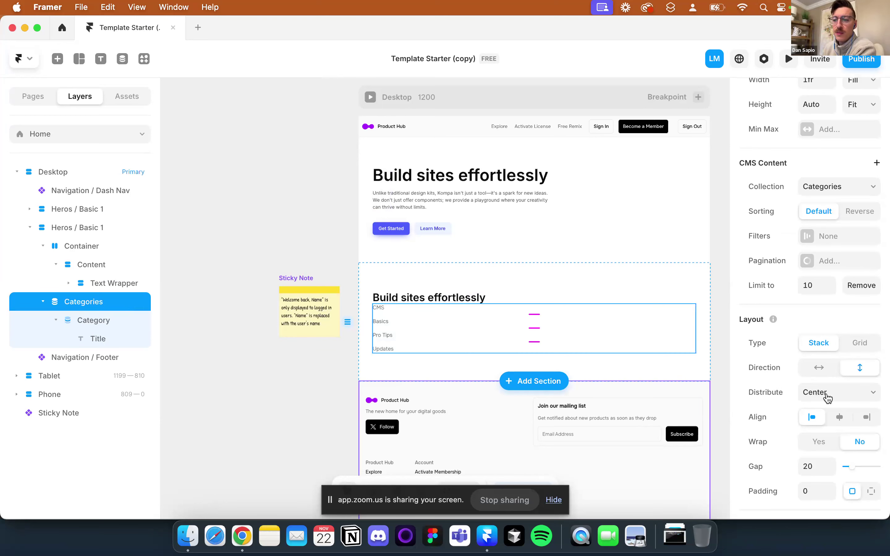
{"action": "left_click", "coordinate": [819, 368]}
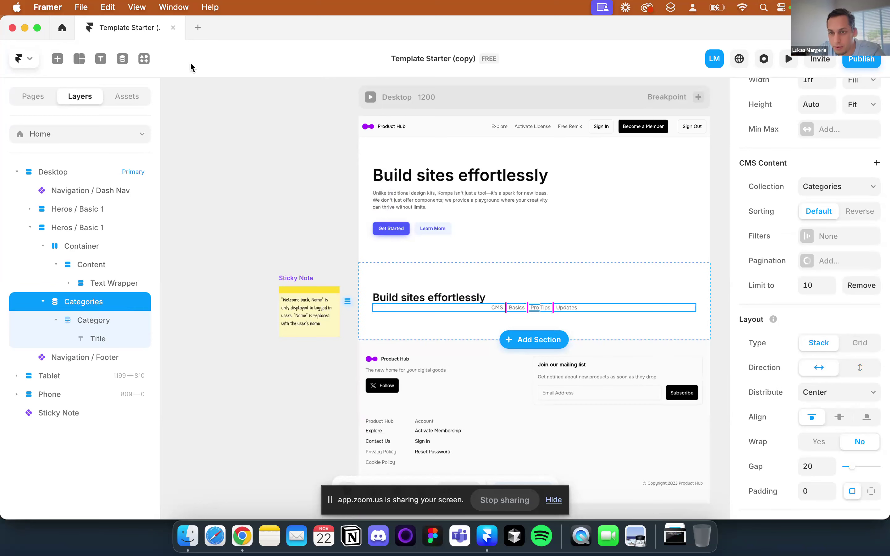
{"action": "left_click", "coordinate": [123, 59]}
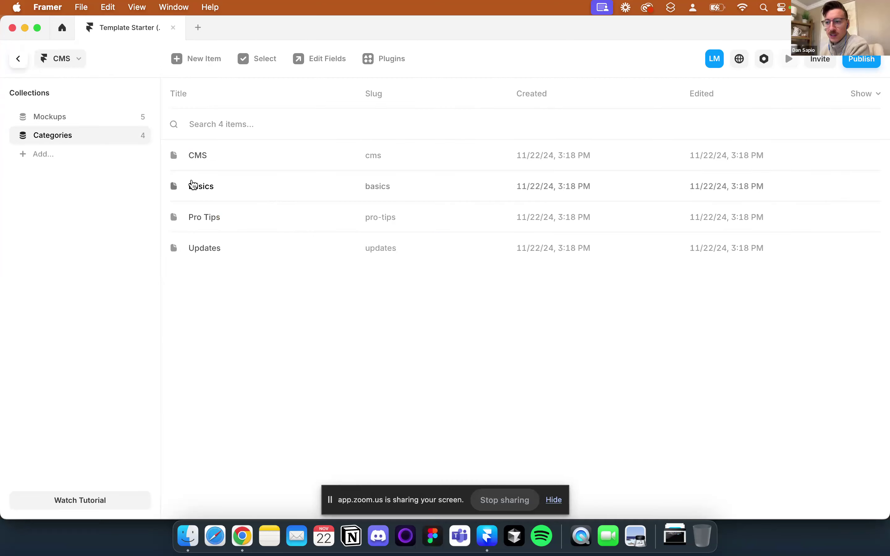
- Rename the first two items to Red and Blue, with slugs red and blue
{"action": "left_click", "coordinate": [193, 159]}
{"action": "double_click", "coordinate": [492, 127]}
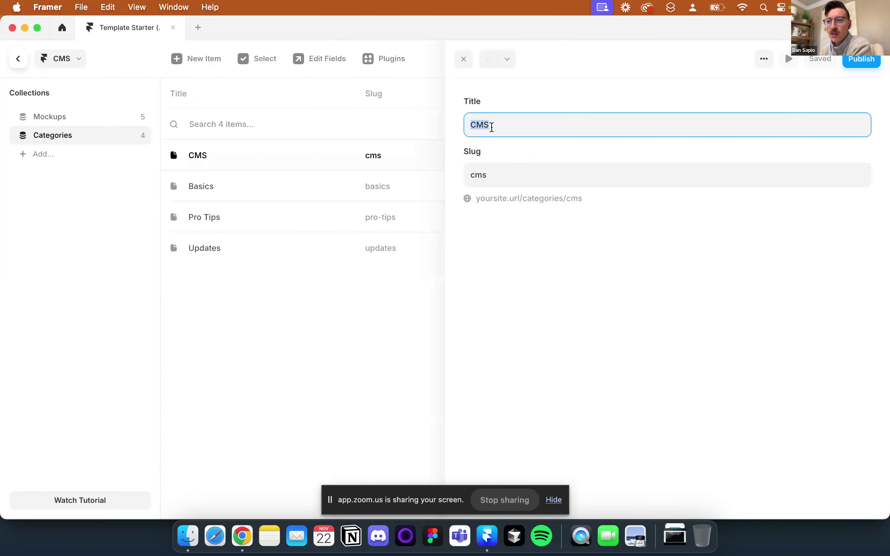
{"action": "type", "text": "Red"}
{"action": "double_click", "coordinate": [513, 166]}
{"action": "type", "text": "red"}
{"action": "left_click", "coordinate": [230, 195]}
{"action": "double_click", "coordinate": [539, 133]}
{"action": "type", "text": "Bl"}
{"action": "double_click", "coordinate": [536, 173]}
{"action": "type", "text": "blue"}
- Rename Pro Tips and Updates to Yellow and Orange, with slugs yellow and orange
{"action": "left_click", "coordinate": [263, 227]}
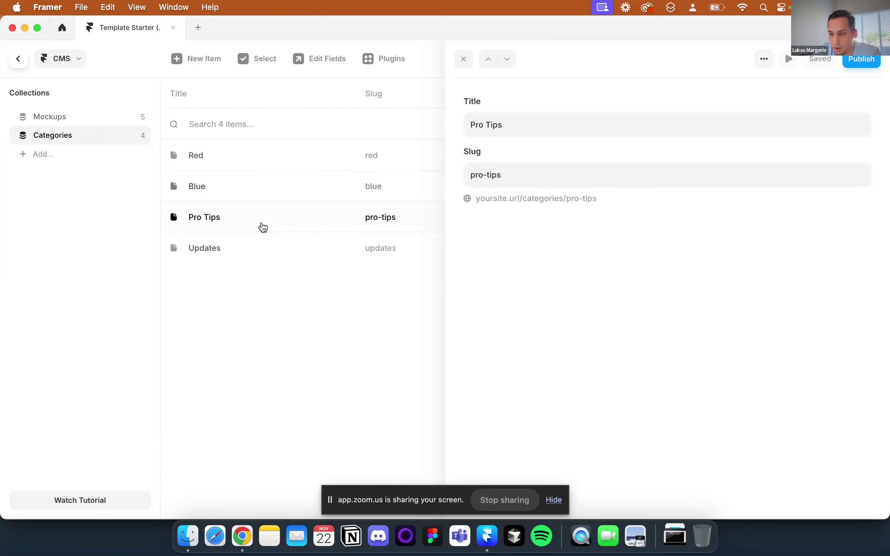
{"action": "triple_click", "coordinate": [561, 125]}
{"action": "type", "text": "Yellow"}
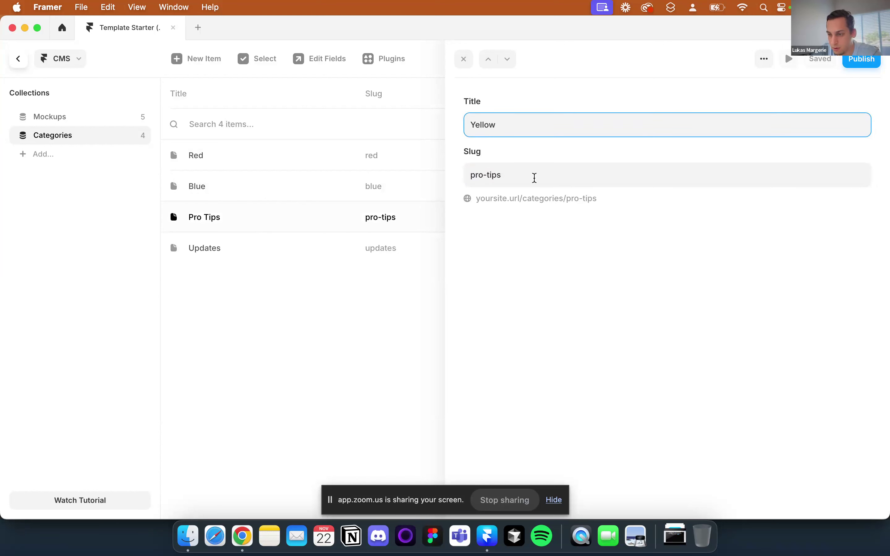
{"action": "triple_click", "coordinate": [535, 178]}
{"action": "type", "text": "yellow"}
{"action": "left_click", "coordinate": [274, 243]}
{"action": "triple_click", "coordinate": [500, 126]}
{"action": "type", "text": "Orange"}
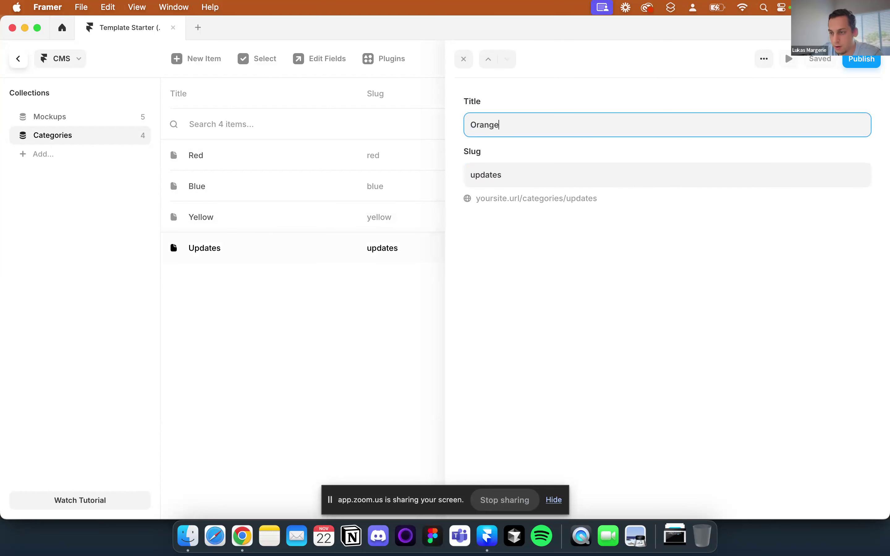
{"action": "triple_click", "coordinate": [507, 171]}
{"action": "type", "text": "orange"}
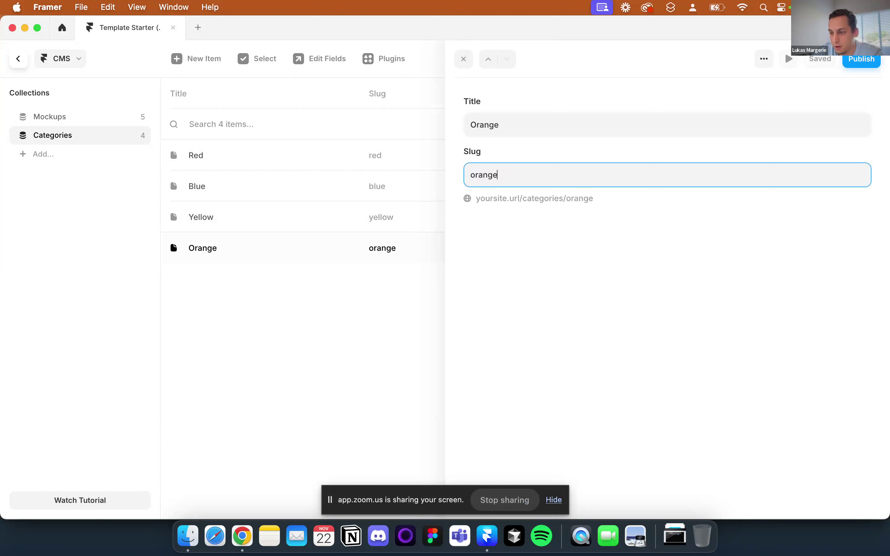
- Duplicate Orange as a new Black item, save it, and move it to the bottom
{"action": "right_click", "coordinate": [227, 244]}
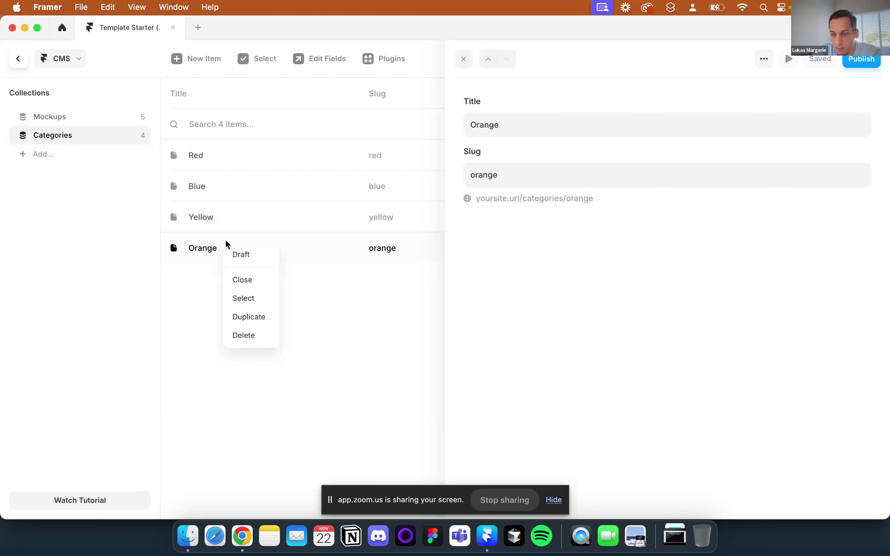
{"action": "left_click", "coordinate": [253, 317]}
{"action": "triple_click", "coordinate": [519, 124]}
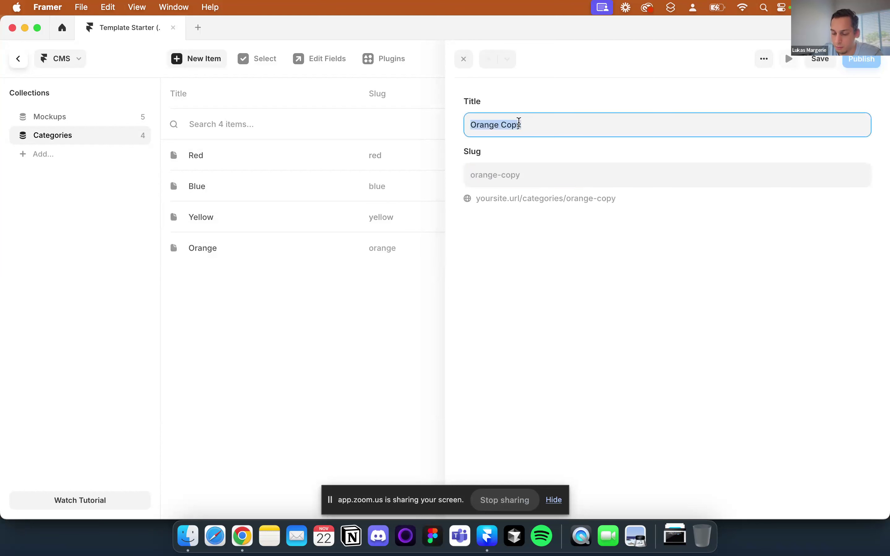
{"action": "type", "text": "Black"}
{"action": "left_click", "coordinate": [336, 353]}
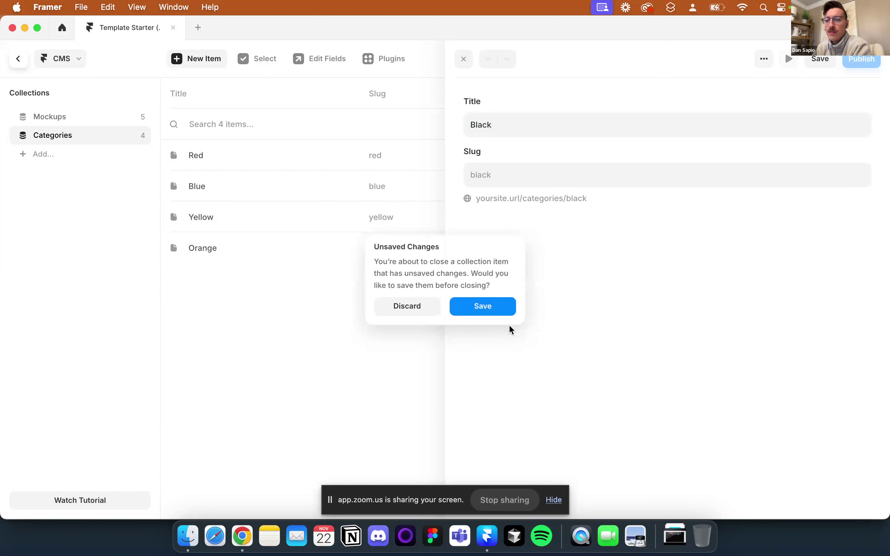
{"action": "left_click", "coordinate": [491, 312]}
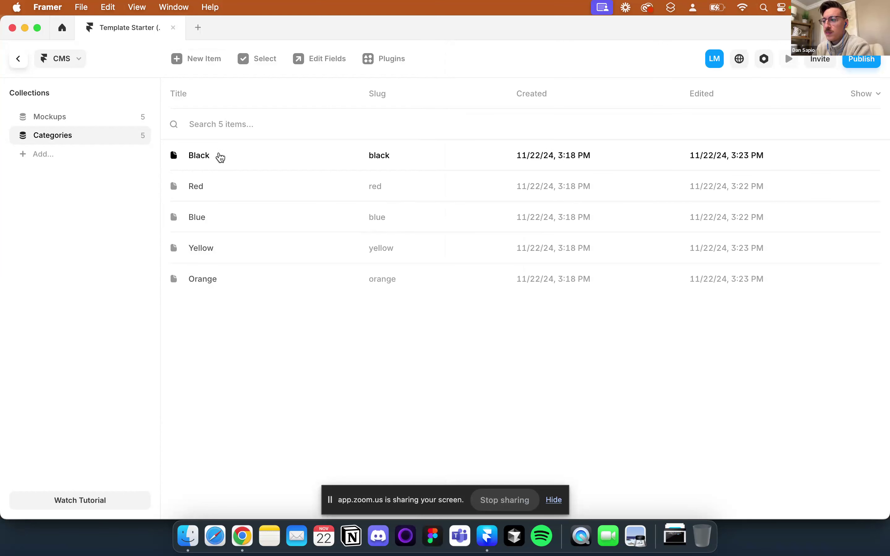
{"action": "left_click_drag", "start_coordinate": [293, 155], "coordinate": [294, 281]}
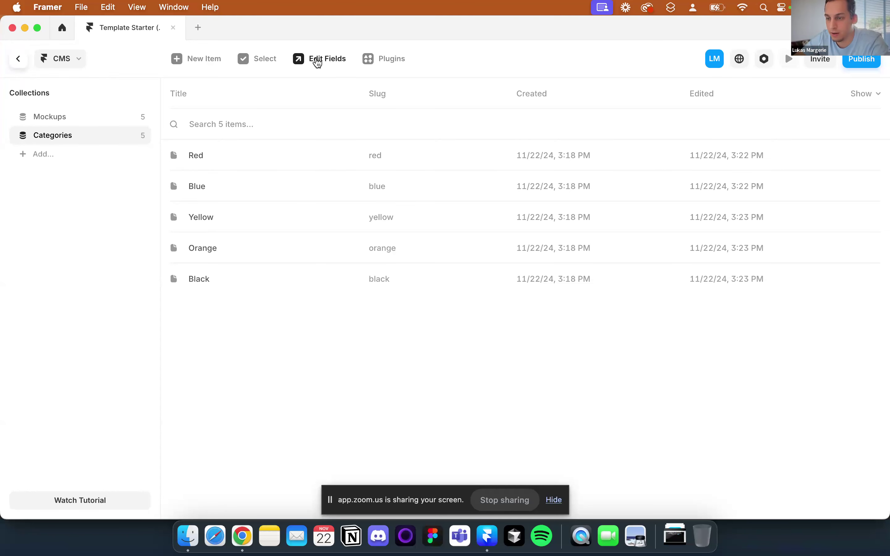
- Add an Image field to the Categories collection and move it to the top
{"action": "left_click", "coordinate": [318, 61]}
{"action": "left_click", "coordinate": [618, 146]}
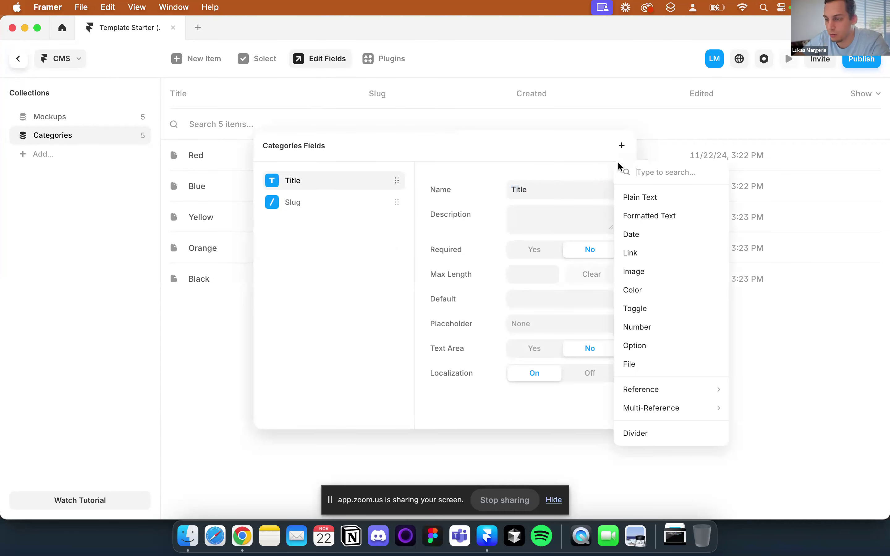
{"action": "left_click", "coordinate": [642, 271]}
{"action": "left_click_drag", "start_coordinate": [392, 228], "coordinate": [393, 182]}
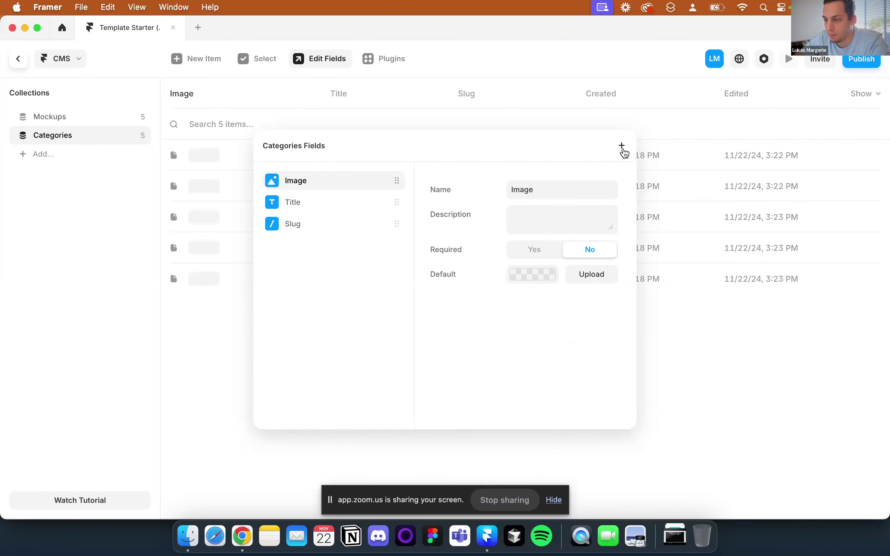
{"action": "left_click", "coordinate": [393, 116]}
- Give the Red item a red Unsplash photo found by searching 'red'
{"action": "left_click", "coordinate": [357, 155]}
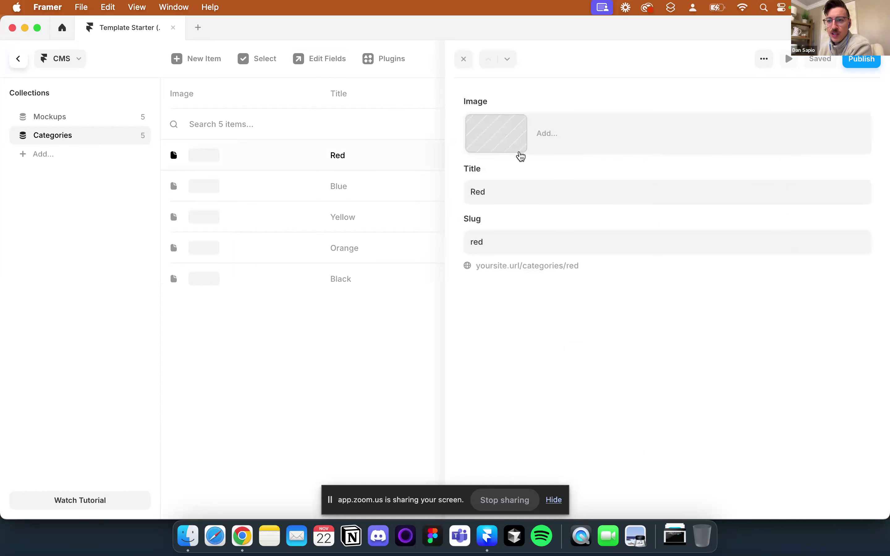
{"action": "left_click", "coordinate": [502, 143]}
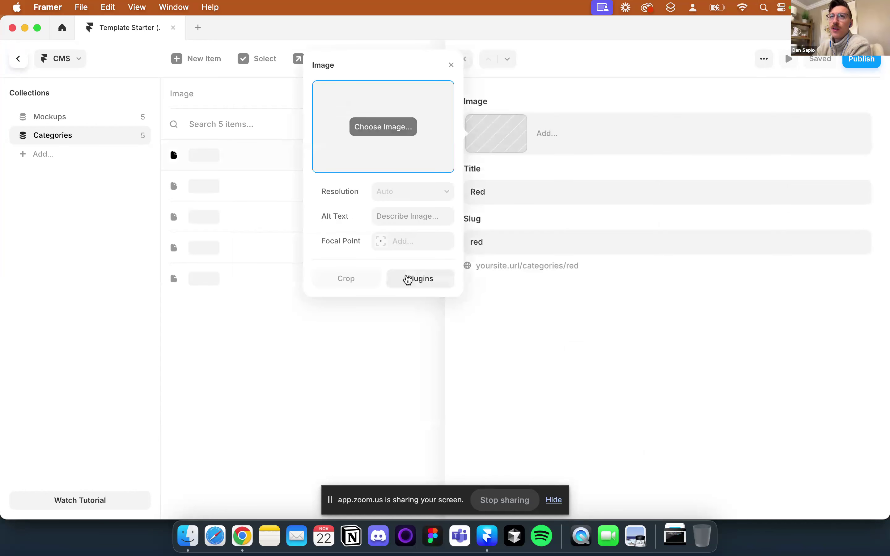
{"action": "left_click", "coordinate": [406, 276]}
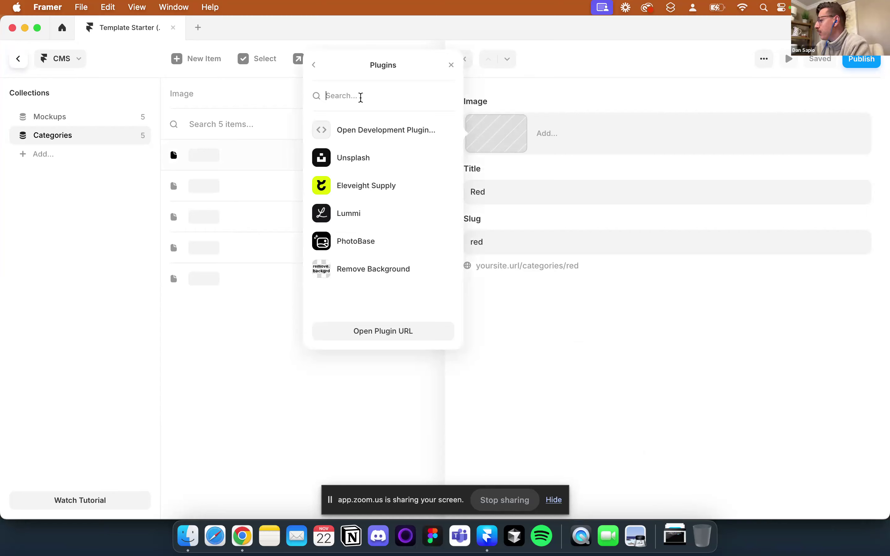
{"action": "left_click", "coordinate": [353, 159]}
{"action": "type", "text": "red"}
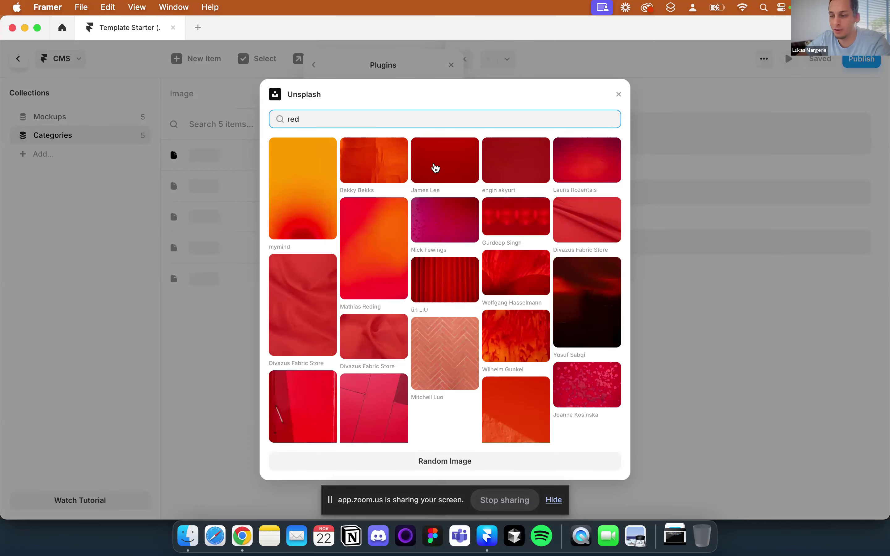
{"action": "left_click", "coordinate": [565, 143]}
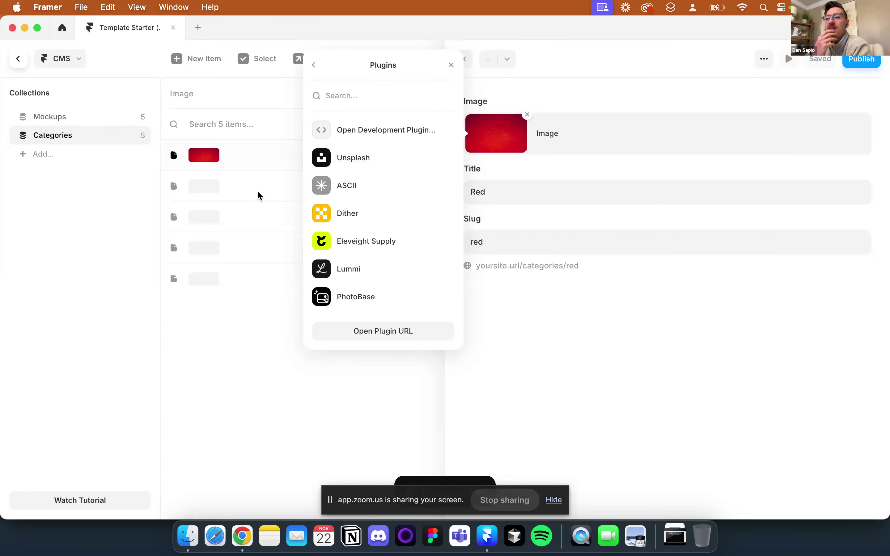
{"action": "left_click", "coordinate": [226, 185]}
- Give the Blue item a deep-purple Unsplash photo found by searching 'blue'
{"action": "left_click", "coordinate": [199, 185]}
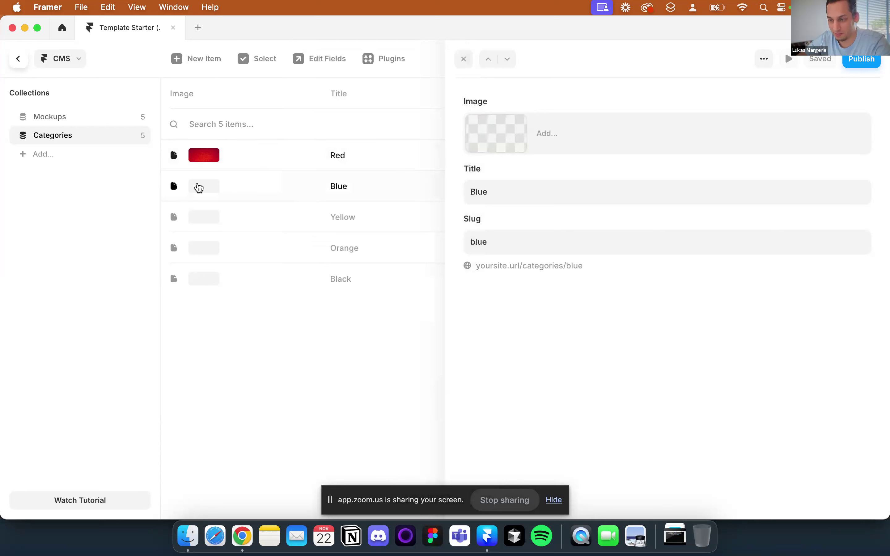
{"action": "left_click", "coordinate": [495, 146]}
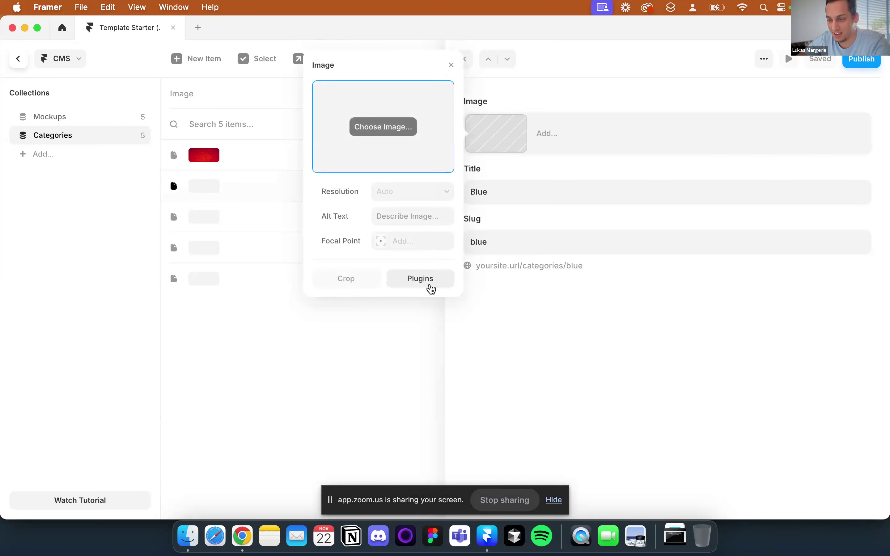
{"action": "left_click", "coordinate": [426, 281]}
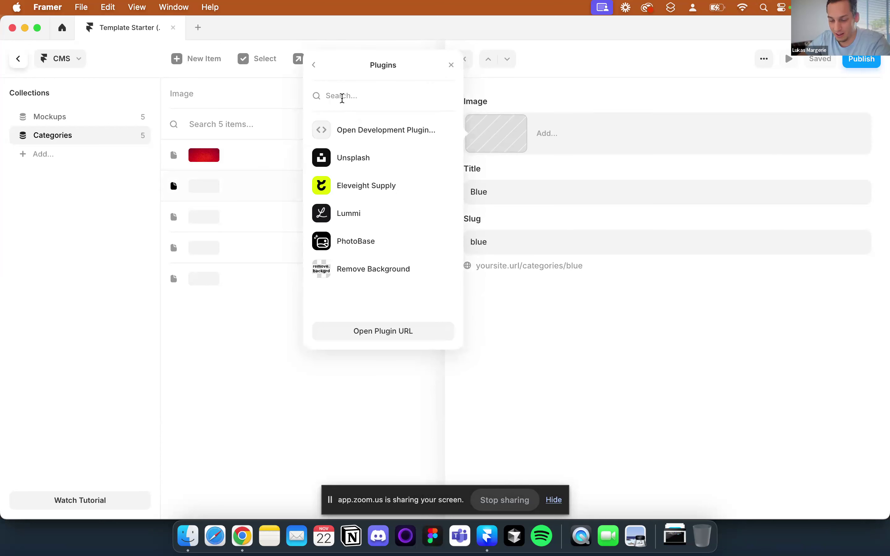
{"action": "left_click", "coordinate": [341, 161]}
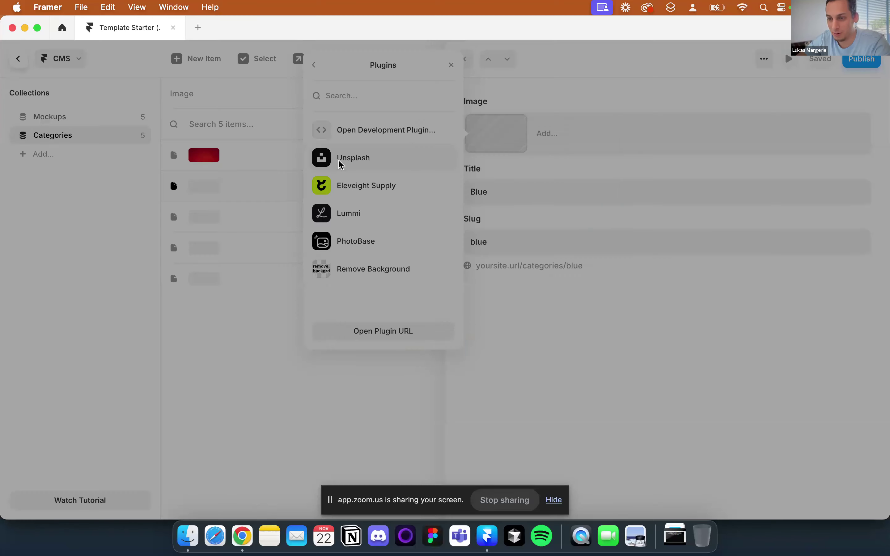
{"action": "type", "text": "blue"}
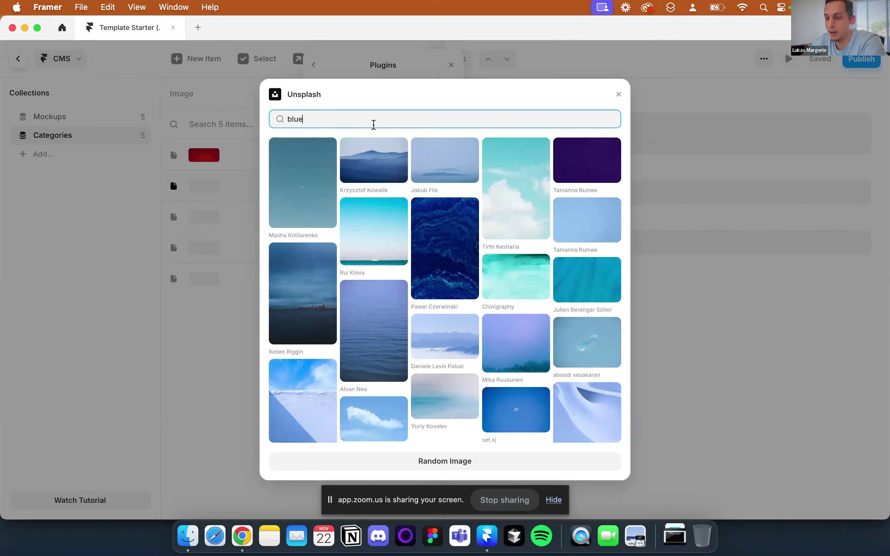
{"action": "left_click", "coordinate": [611, 160]}
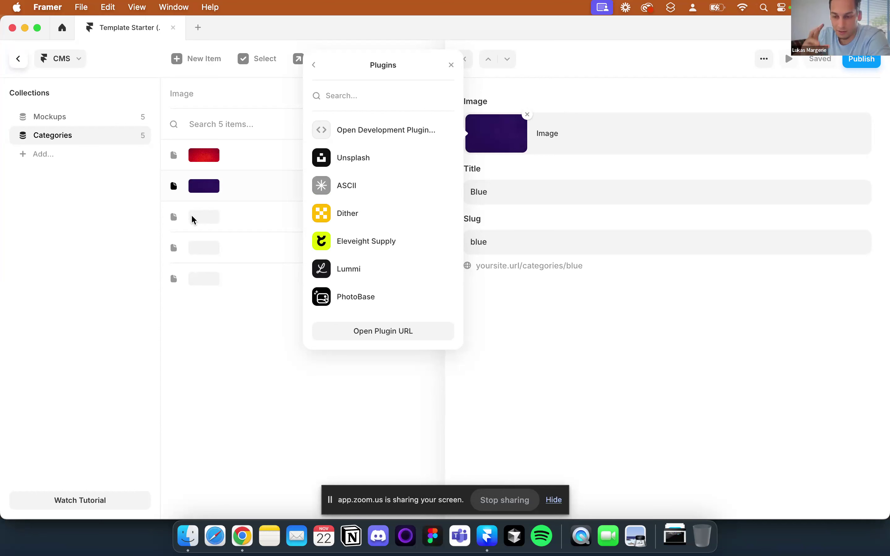
{"action": "left_click", "coordinate": [221, 230]}
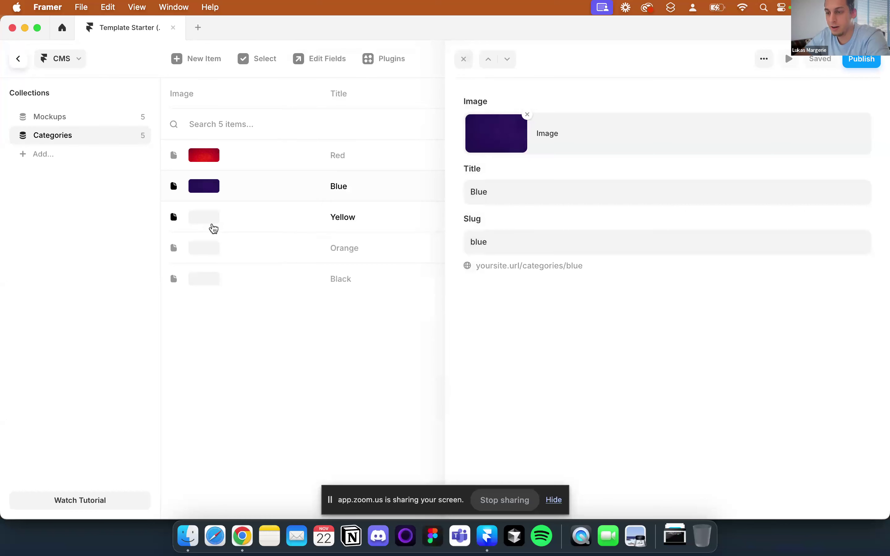
- Give the Yellow item a yellow Unsplash photo found by searching 'yellow'
{"action": "left_click", "coordinate": [213, 228]}
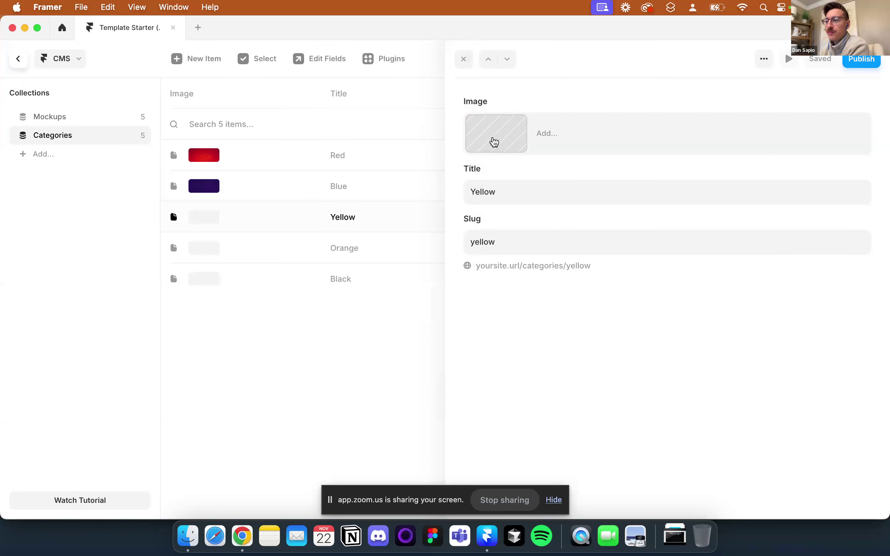
{"action": "left_click", "coordinate": [495, 142]}
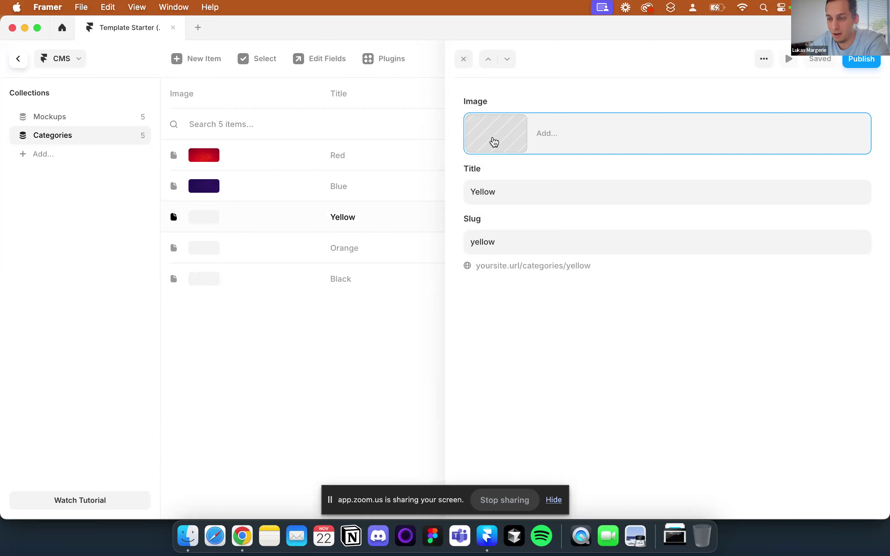
{"action": "left_click", "coordinate": [406, 280]}
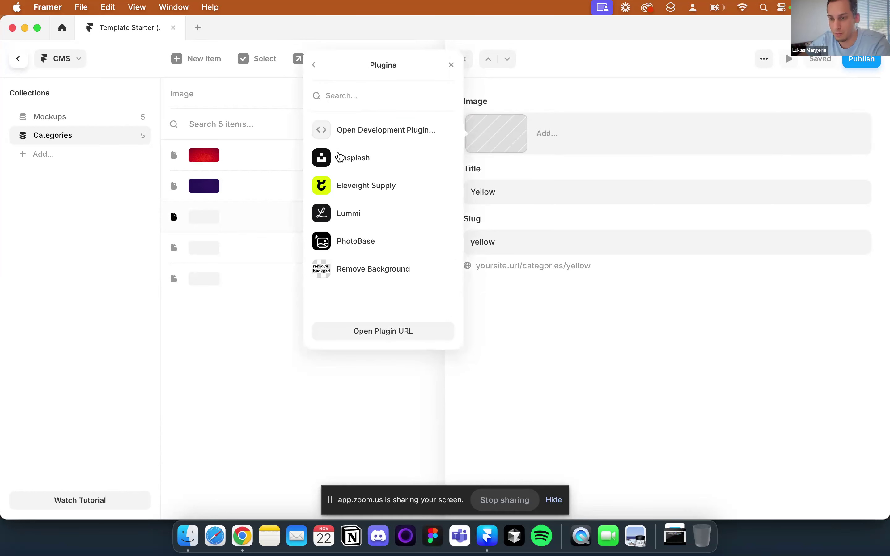
{"action": "left_click", "coordinate": [350, 164]}
{"action": "type", "text": "yellow"}
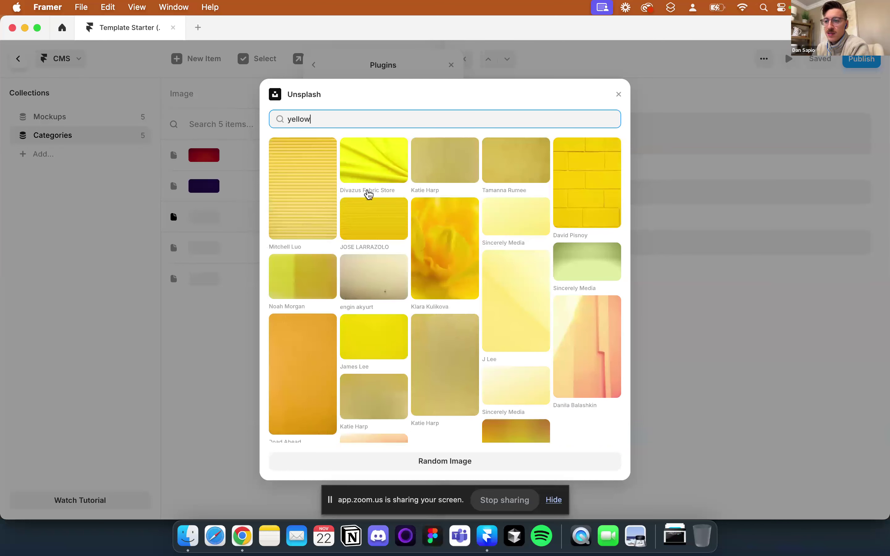
{"action": "left_click", "coordinate": [375, 328]}
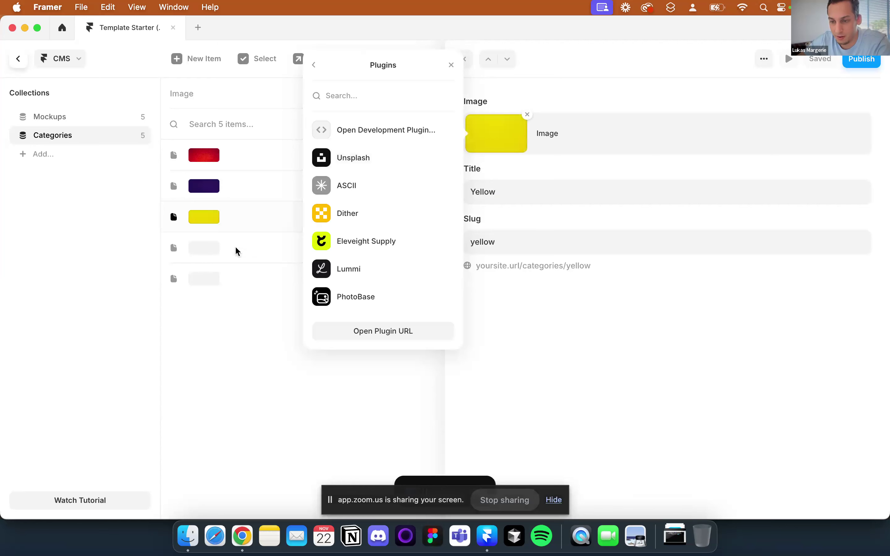
- Give the Orange item an orange Unsplash photo found by searching 'orange'
{"action": "left_click", "coordinate": [256, 252]}
{"action": "left_click", "coordinate": [486, 145]}
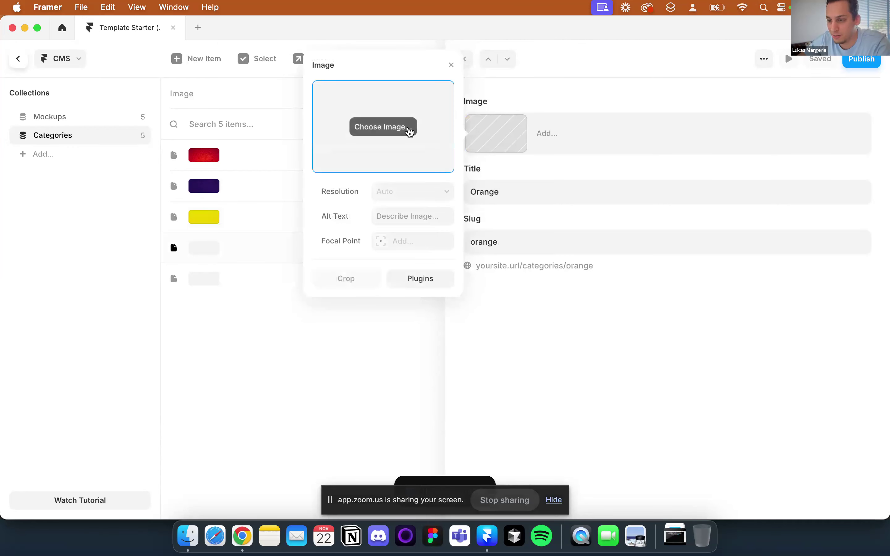
{"action": "left_click", "coordinate": [425, 279]}
{"action": "left_click", "coordinate": [362, 166]}
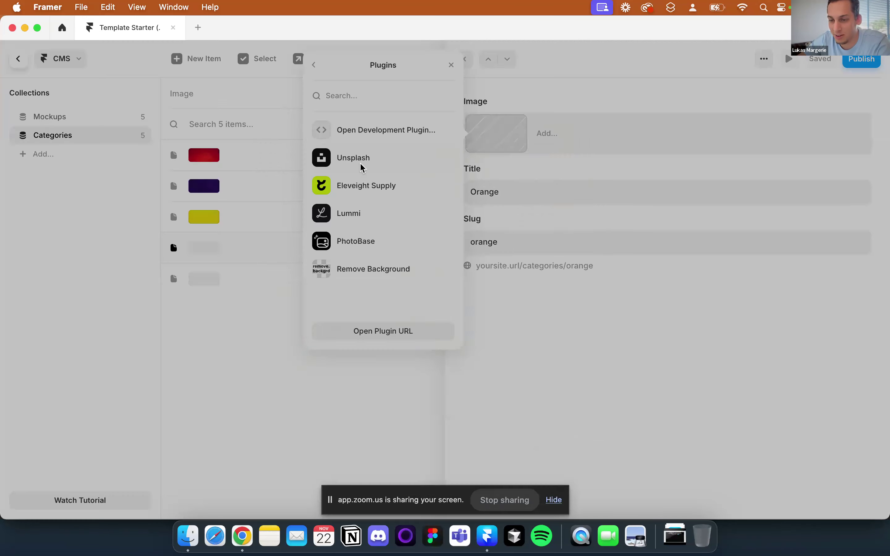
{"action": "type", "text": "orange"}
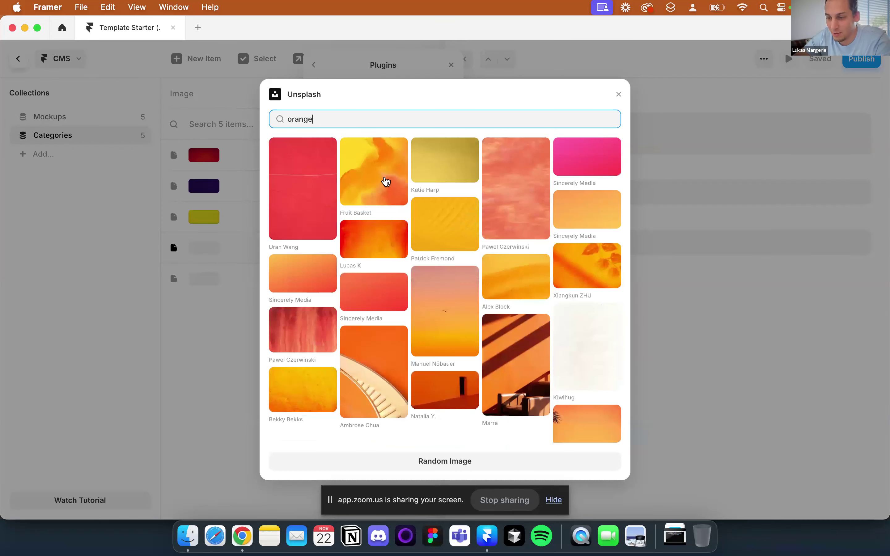
{"action": "left_click", "coordinate": [361, 285]}
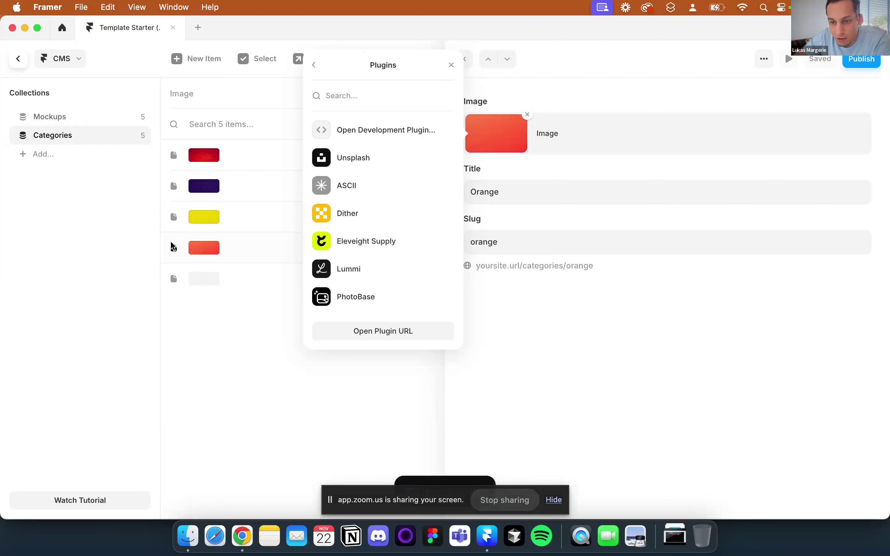
{"action": "left_click", "coordinate": [207, 285]}
- Check Red's image, then give the Black item a black Unsplash photo searched as 'black'
{"action": "left_click", "coordinate": [217, 282]}
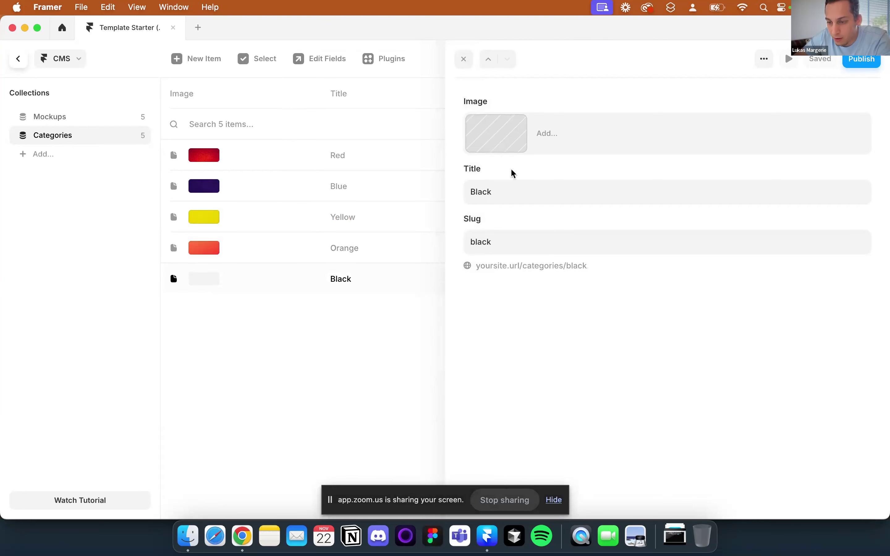
{"action": "left_click", "coordinate": [207, 160]}
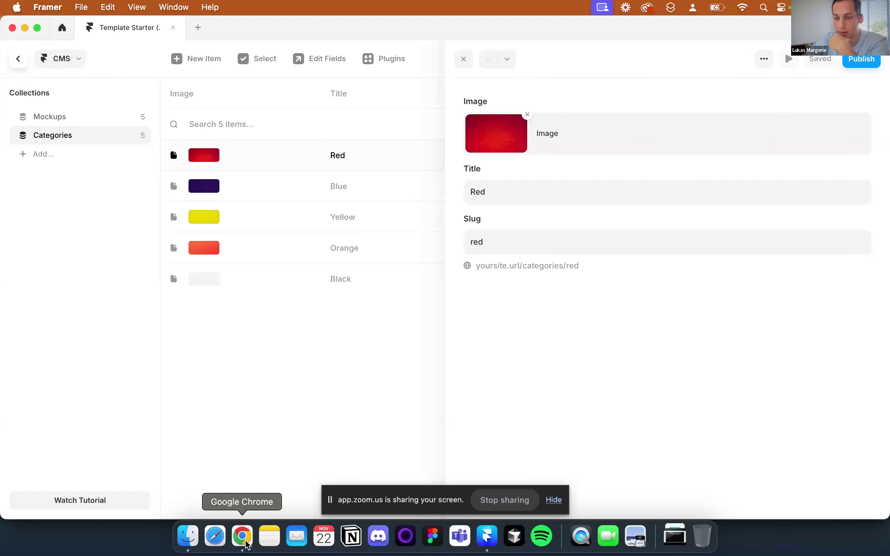
{"action": "left_click", "coordinate": [207, 280]}
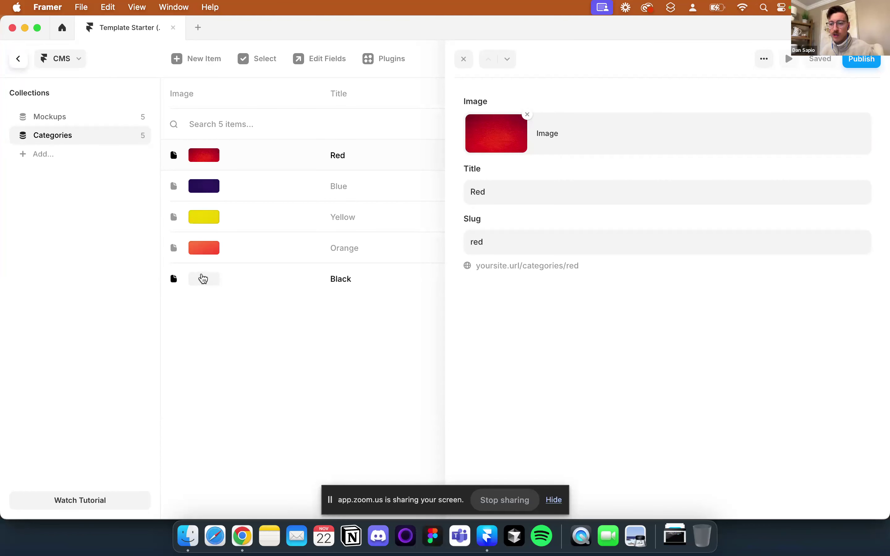
{"action": "left_click", "coordinate": [497, 139]}
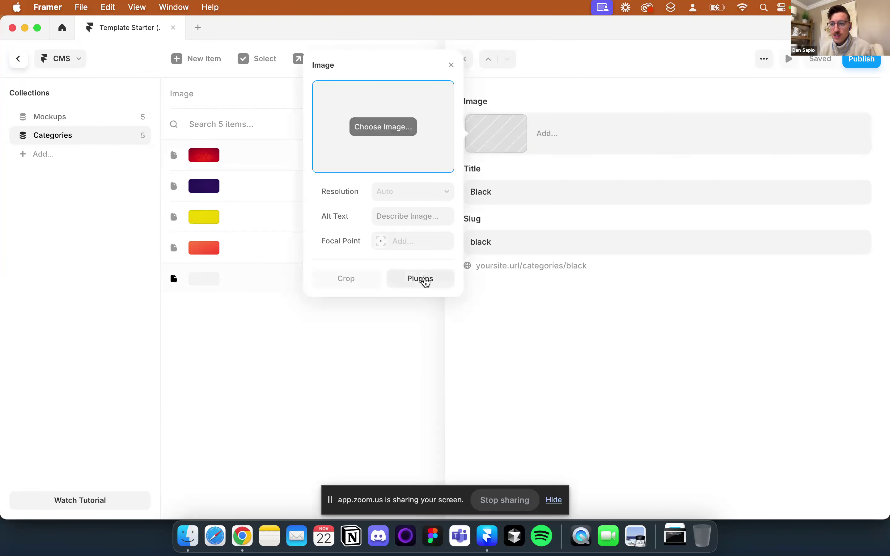
{"action": "left_click", "coordinate": [423, 282]}
{"action": "left_click", "coordinate": [381, 166]}
{"action": "type", "text": "black"}
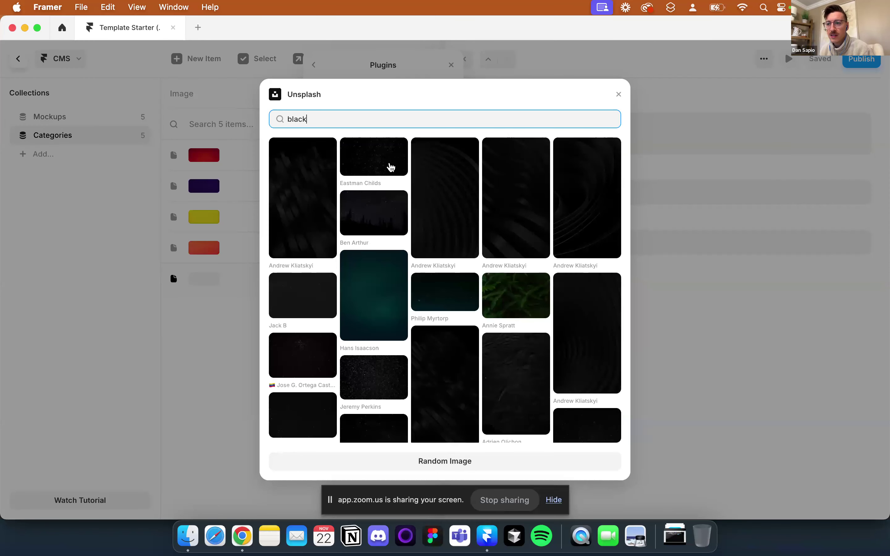
{"action": "left_click", "coordinate": [391, 167]}
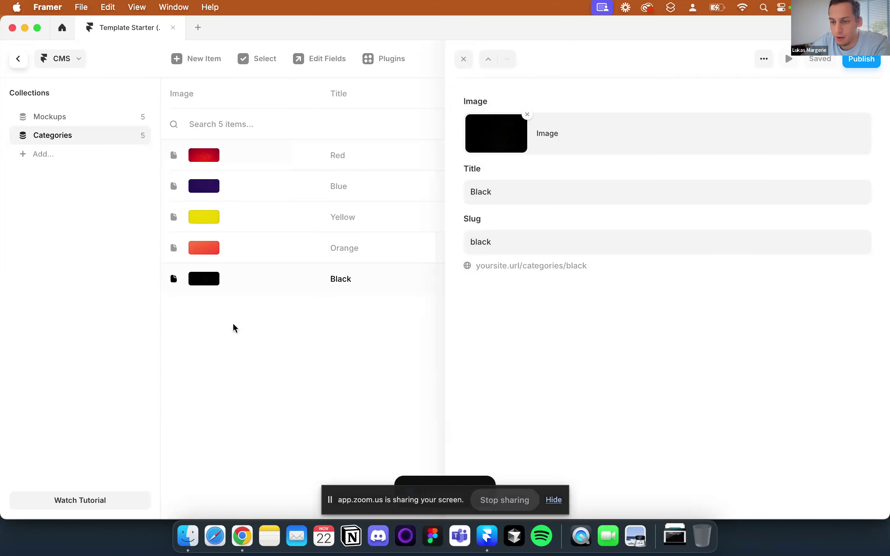
- Back on the canvas, draw a new Frame and move it into Category above Title
{"action": "left_click", "coordinate": [262, 324]}
{"action": "left_click", "coordinate": [16, 60]}
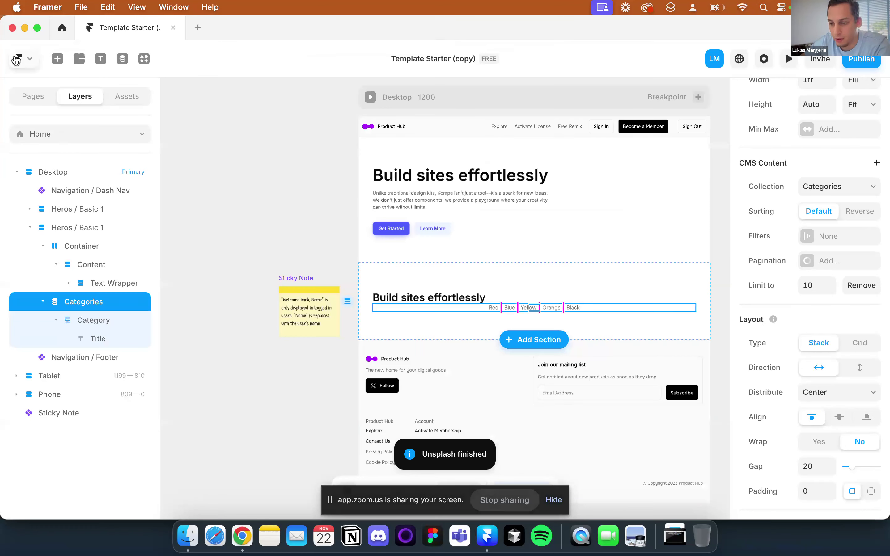
{"action": "left_click", "coordinate": [90, 336]}
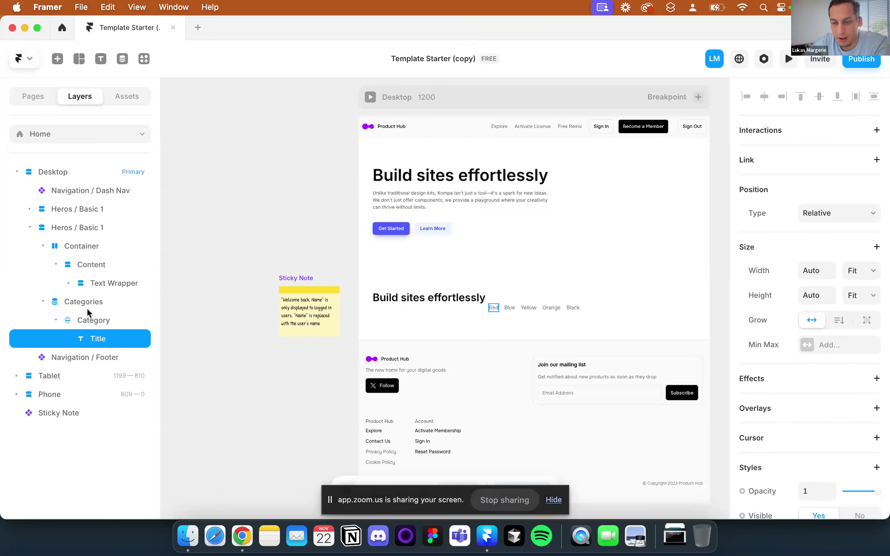
{"action": "left_click", "coordinate": [196, 294]}
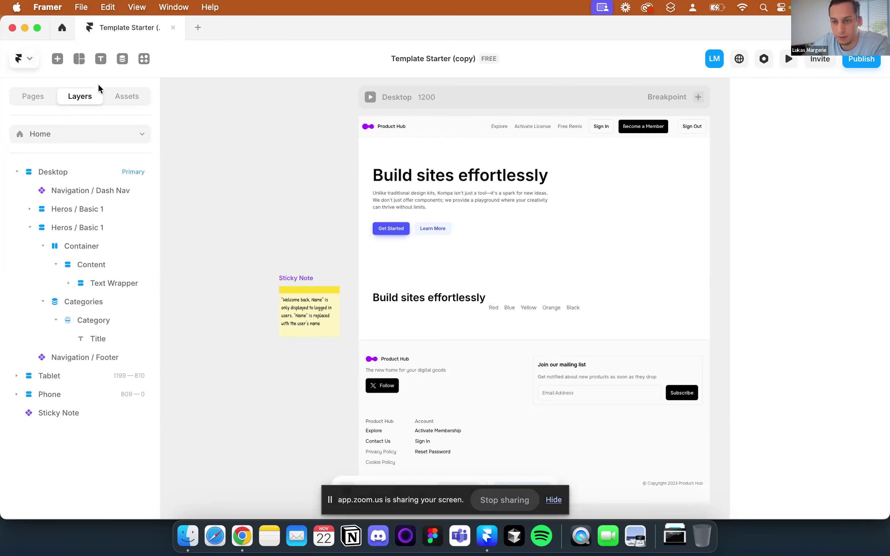
{"action": "left_click", "coordinate": [57, 60]}
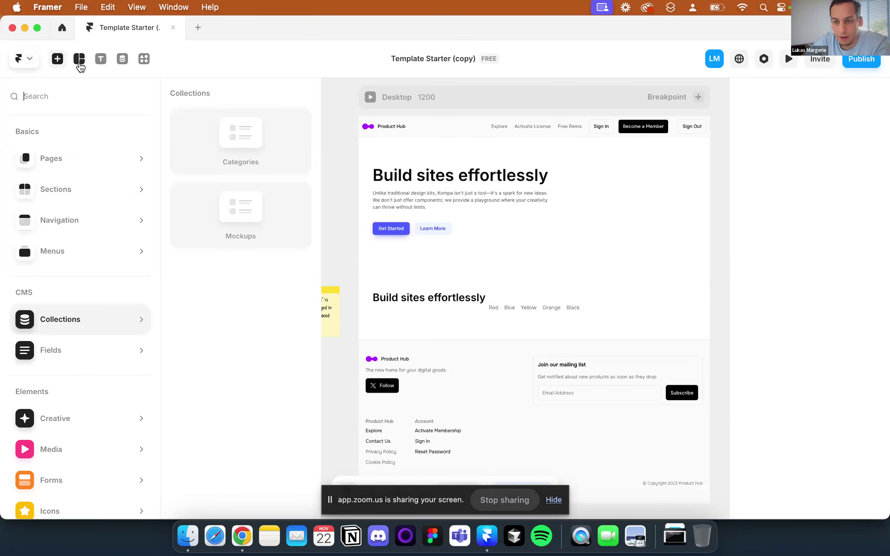
{"action": "left_click", "coordinate": [78, 63]}
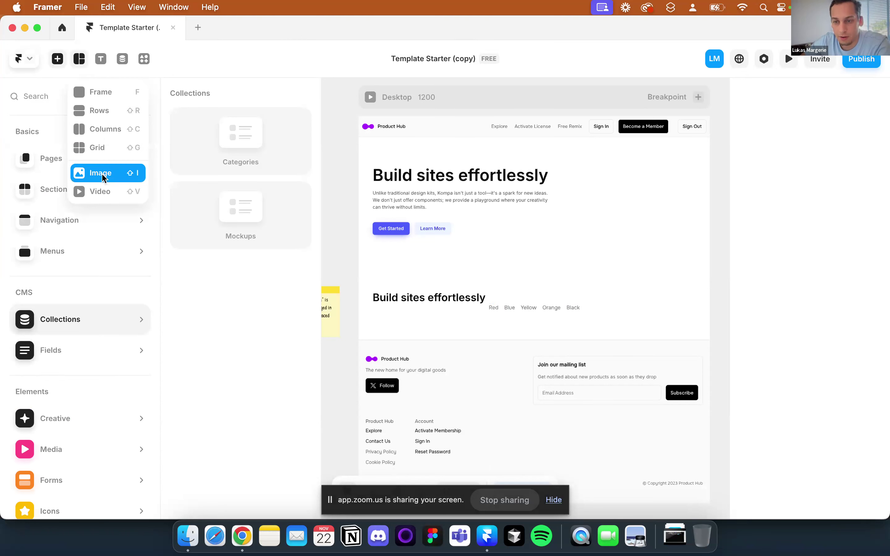
{"action": "left_click", "coordinate": [102, 93]}
{"action": "mouse_move", "coordinate": [218, 253]}
{"action": "left_mouse_down"}
{"action": "mouse_move", "coordinate": [260, 298]}
{"action": "mouse_move", "coordinate": [256, 307]}
{"action": "mouse_move", "coordinate": [493, 322]}
{"action": "mouse_move", "coordinate": [211, 405]}
{"action": "left_mouse_up"}
{"action": "left_click_drag", "start_coordinate": [87, 432], "coordinate": [95, 334]}
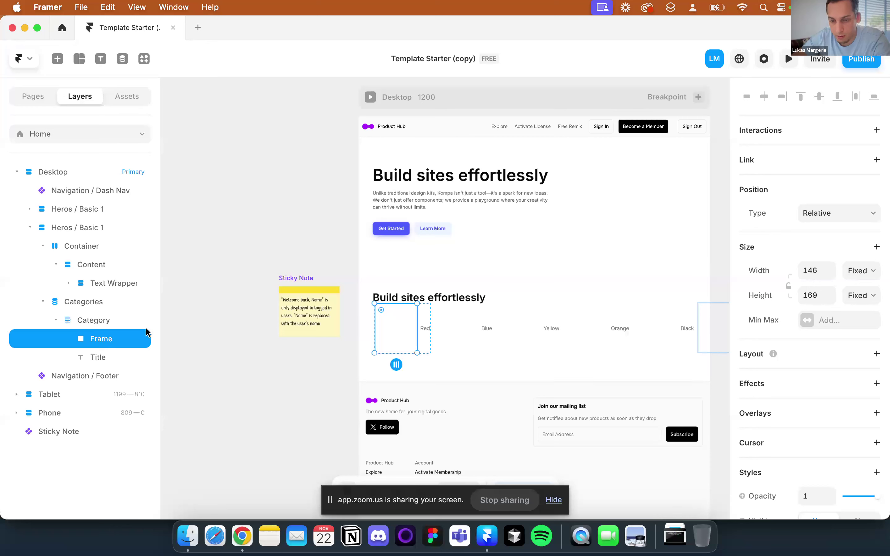
- Stack Category vertically and replace the frame's white fill with each category's Image field
{"action": "left_click", "coordinate": [140, 320]}
{"action": "left_click", "coordinate": [860, 402]}
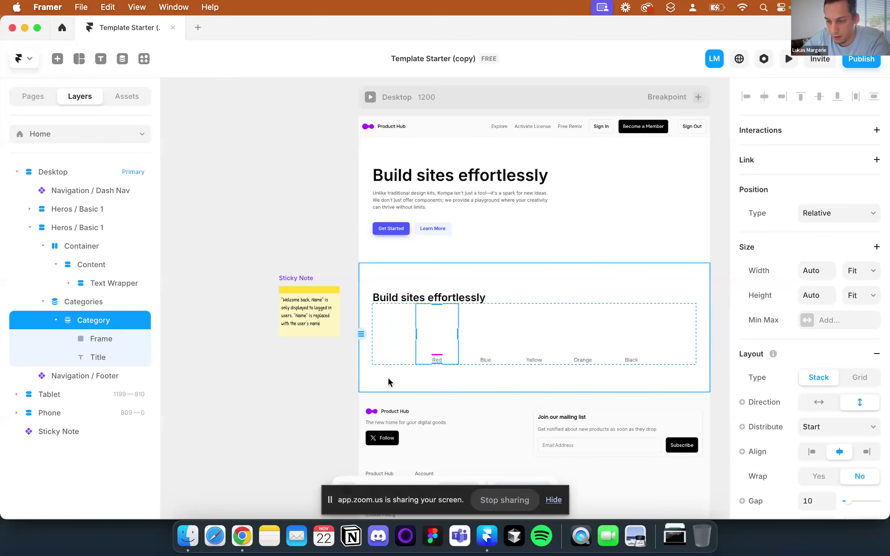
{"action": "left_click", "coordinate": [187, 373]}
{"action": "left_click", "coordinate": [110, 340]}
{"action": "scroll", "coordinate": [837, 374], "scroll_direction": "down", "scroll_amount": 2}
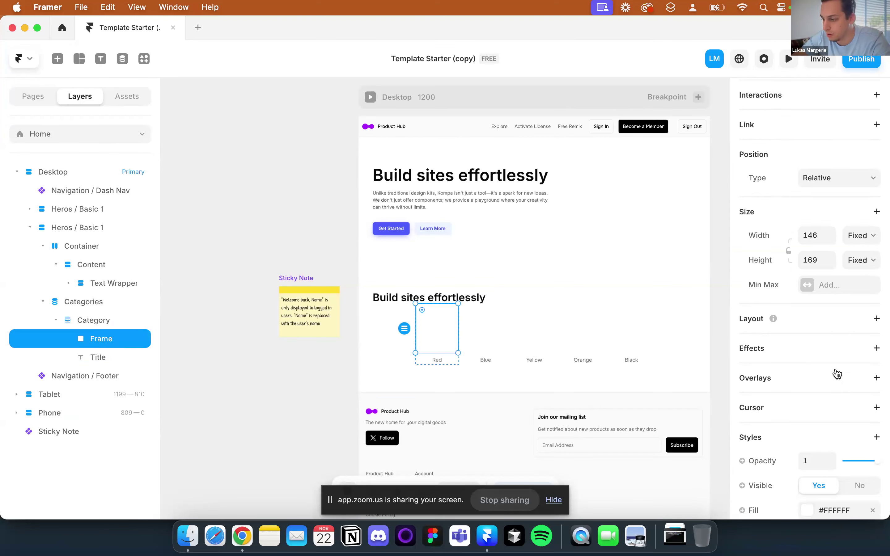
{"action": "scroll", "coordinate": [837, 373], "scroll_direction": "down", "scroll_amount": 5}
{"action": "left_click", "coordinate": [871, 319]}
{"action": "left_click", "coordinate": [750, 325]}
{"action": "mouse_move", "coordinate": [735, 364]}
{"action": "left_click", "coordinate": [682, 367]}
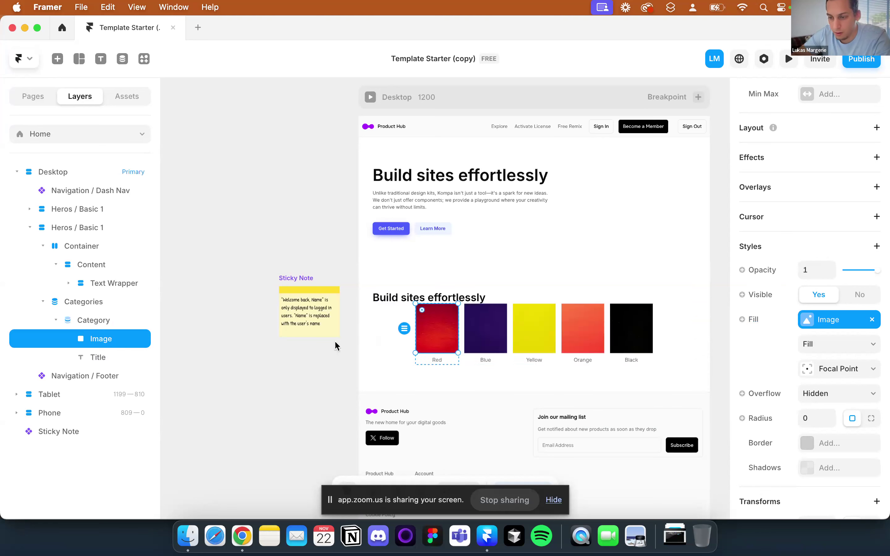
{"action": "left_click", "coordinate": [311, 353]}
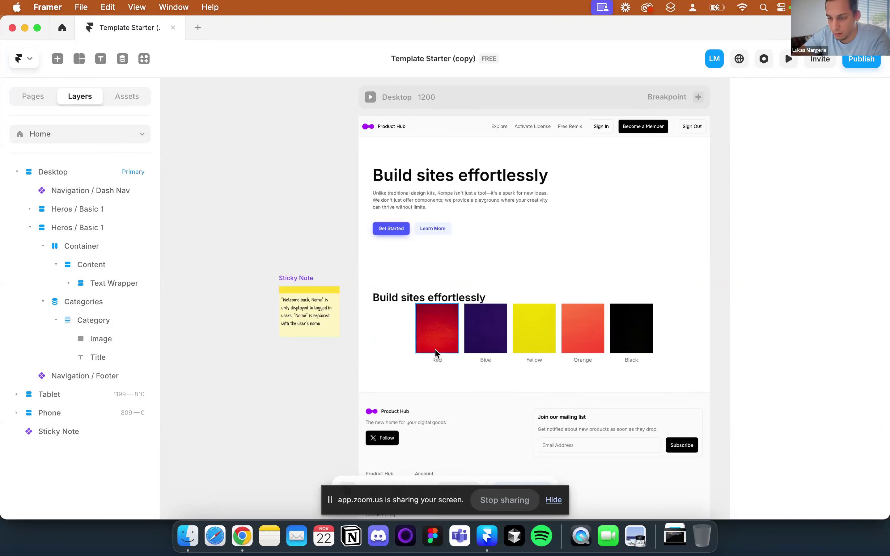
{"action": "left_click", "coordinate": [462, 362]}
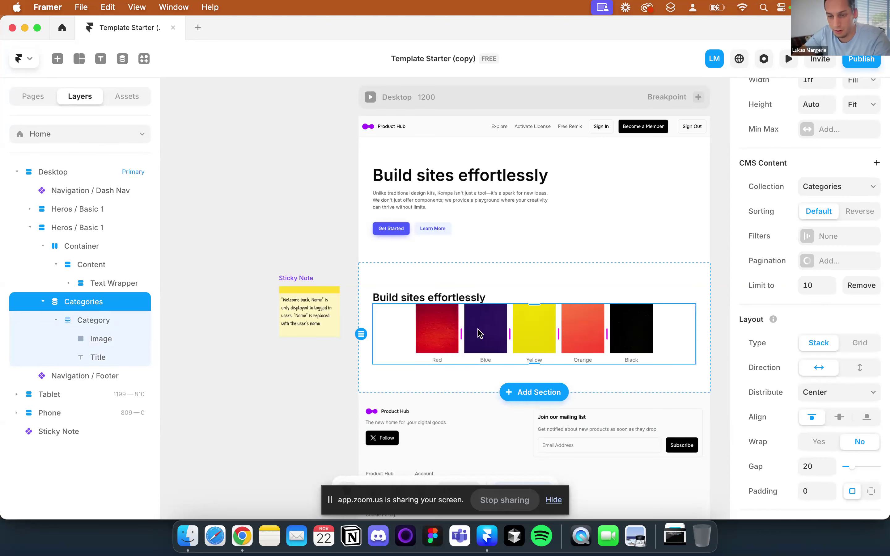
- Collapse Content and Container, then rename the second Heros / Basic 1 section to Categories
{"action": "left_click", "coordinate": [125, 319]}
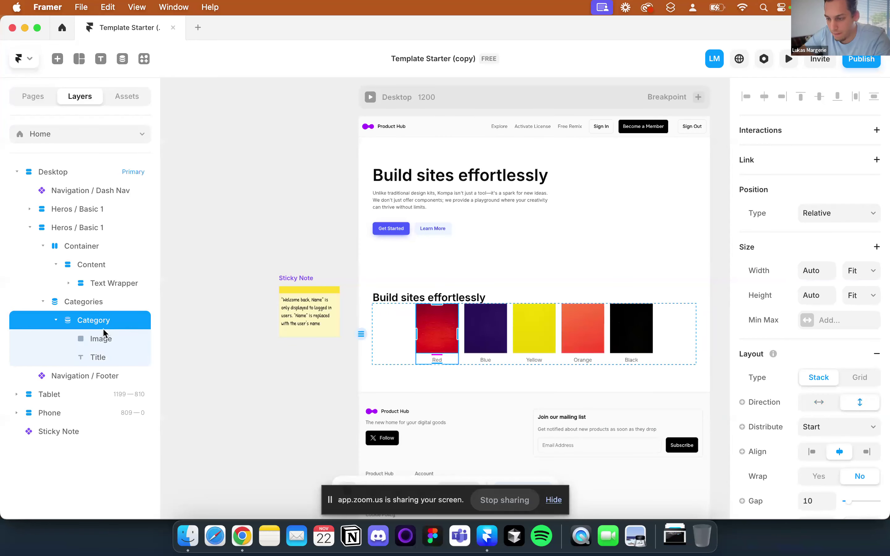
{"action": "key", "text": "Escape"}
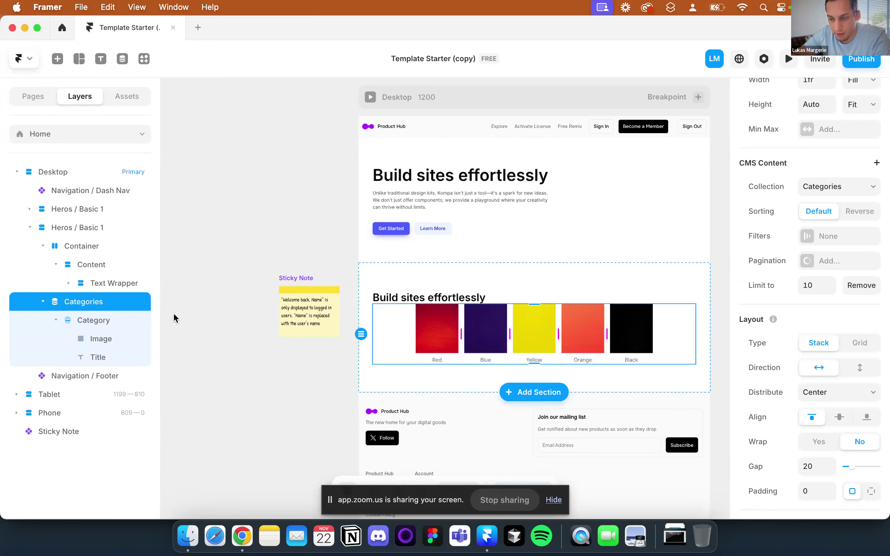
{"action": "left_click", "coordinate": [56, 264]}
{"action": "left_click", "coordinate": [43, 245]}
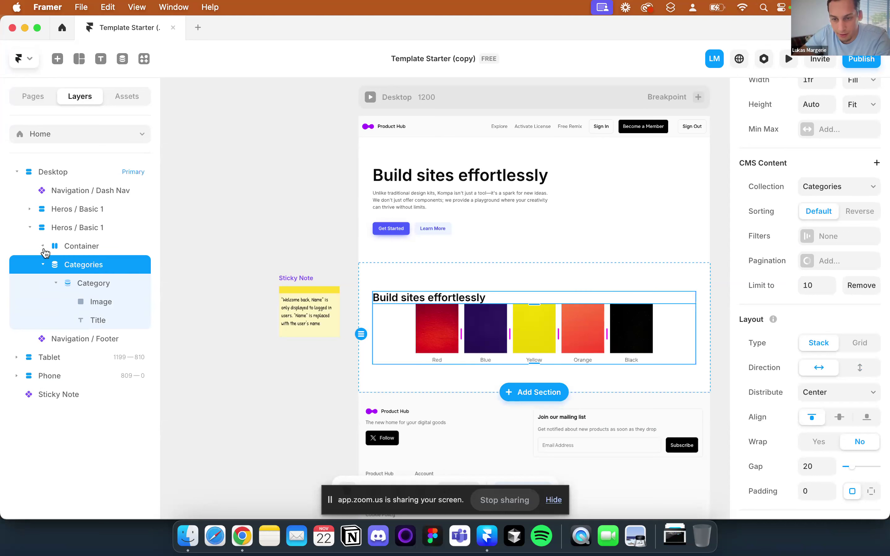
{"action": "left_click", "coordinate": [29, 227]}
{"action": "left_click", "coordinate": [78, 227]}
{"action": "double_click", "coordinate": [77, 228]}
{"action": "type", "text": "F"}
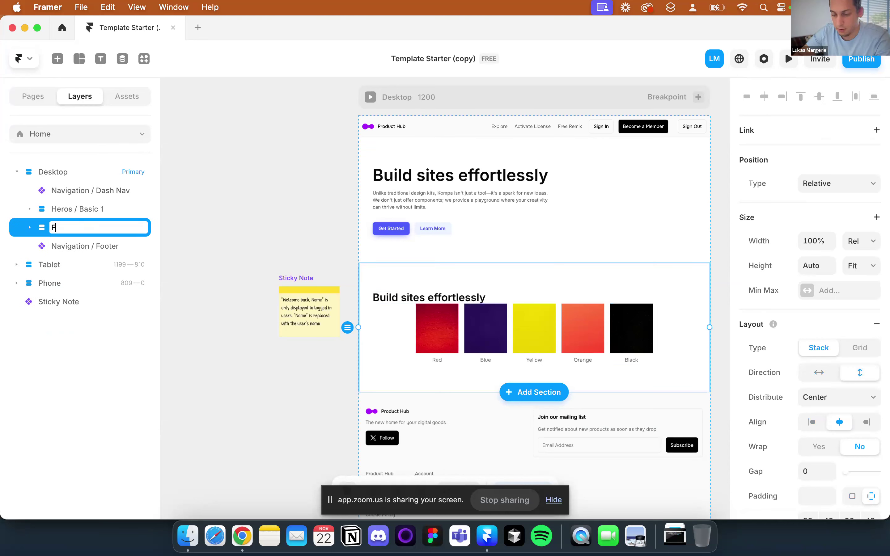
{"action": "key", "text": "BackSpace"}
{"action": "key", "text": "BackSpace"}
{"action": "key", "text": "BackSpace"}
{"action": "type", "text": "Categories"}
{"action": "key", "text": "Return"}
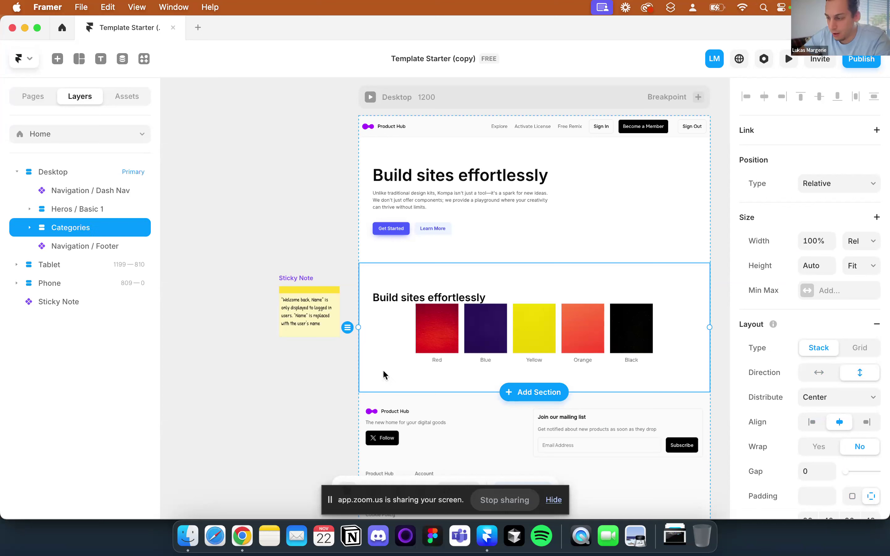
- Set the Categories section's Gap to 30
{"action": "scroll", "coordinate": [809, 423], "scroll_direction": "down", "scroll_amount": 2}
{"action": "left_click", "coordinate": [816, 443]}
{"action": "type", "text": "30"}
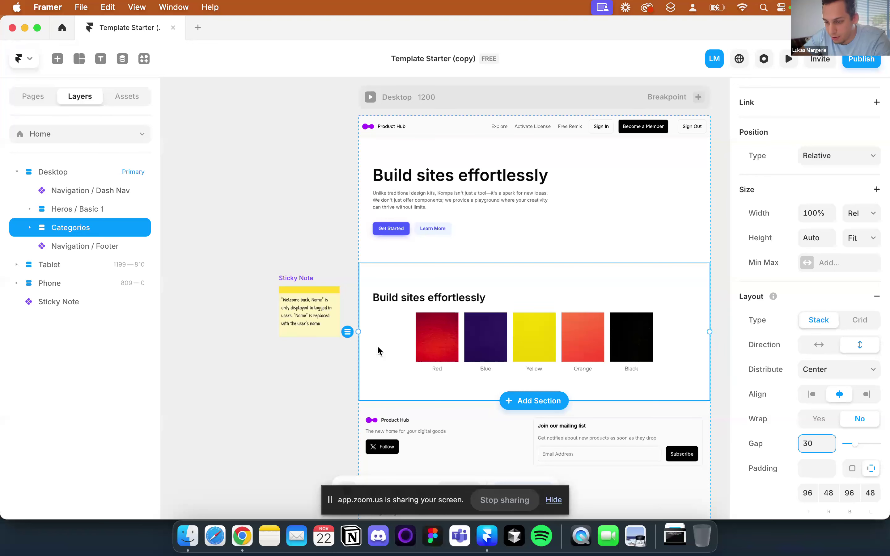
{"action": "left_click", "coordinate": [407, 342]}
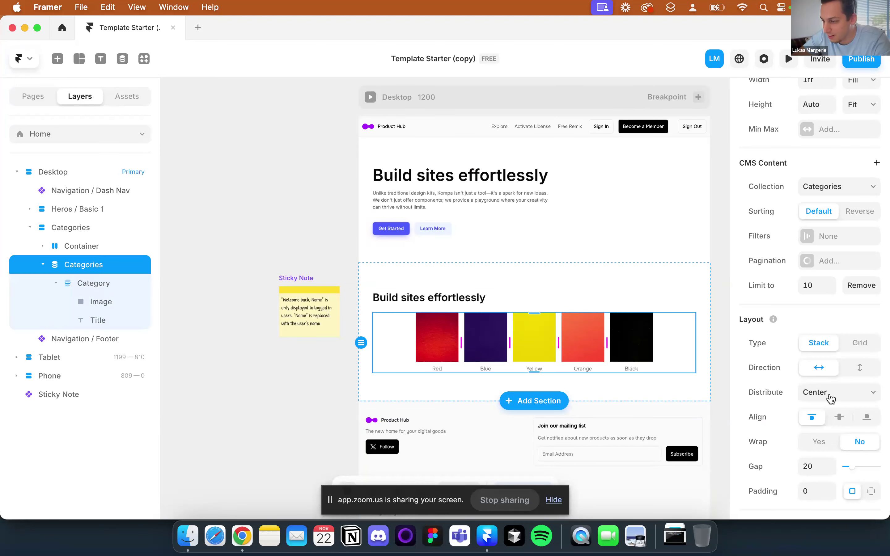
- Set both the Category items and their Image layer to Fill width
{"action": "scroll", "coordinate": [845, 212], "scroll_direction": "up", "scroll_amount": 4}
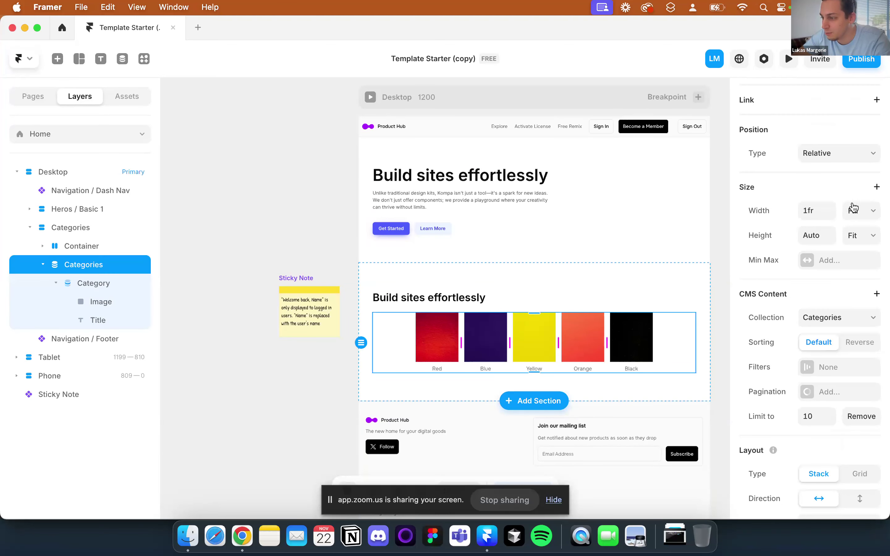
{"action": "left_click", "coordinate": [89, 285]}
{"action": "left_click", "coordinate": [860, 271]}
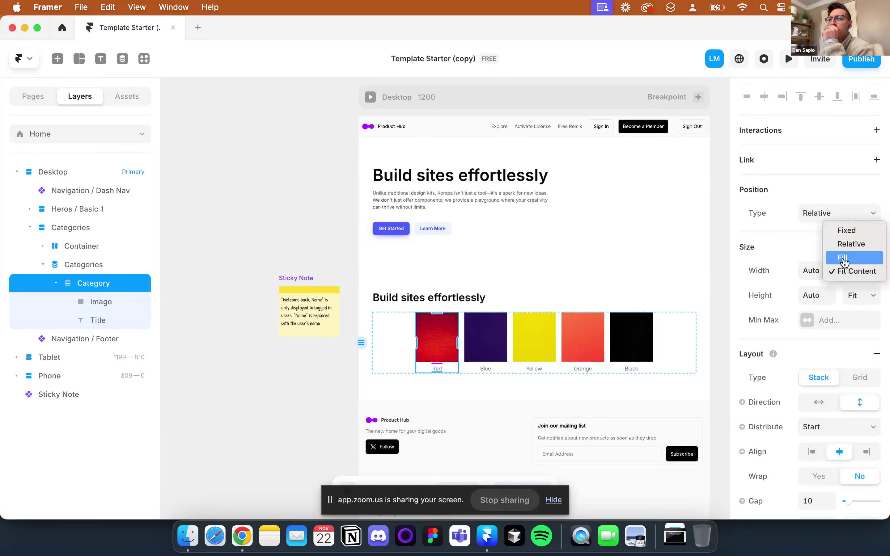
{"action": "left_click", "coordinate": [855, 257]}
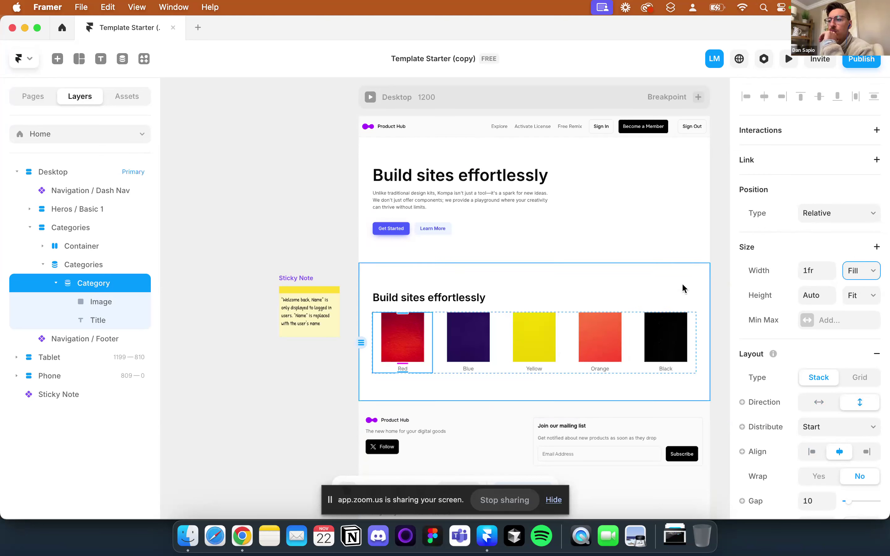
{"action": "left_click", "coordinate": [112, 304]}
{"action": "scroll", "coordinate": [797, 230], "scroll_direction": "up", "scroll_amount": 5}
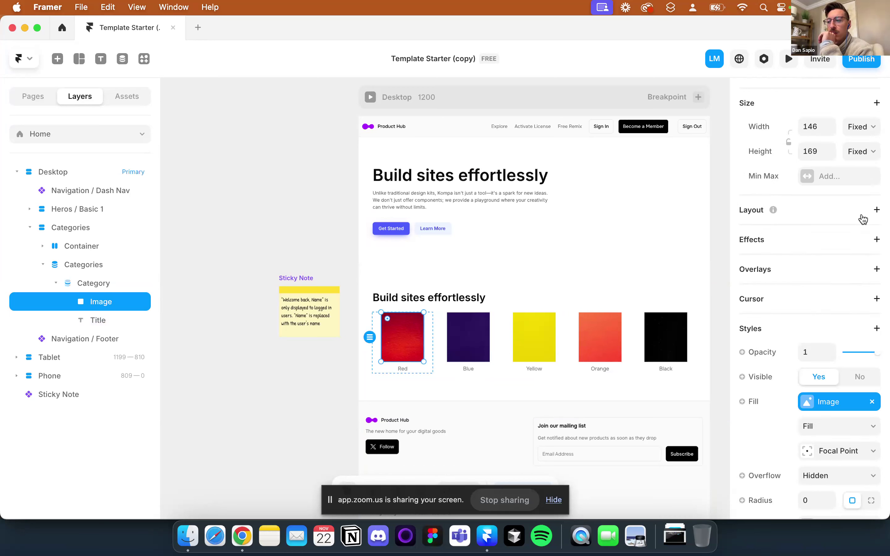
{"action": "left_click", "coordinate": [873, 271]}
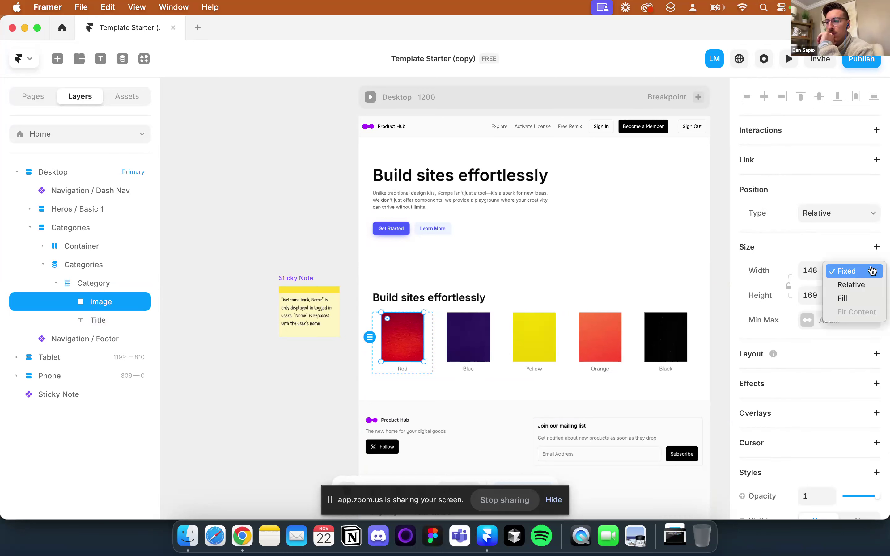
{"action": "left_click", "coordinate": [854, 298]}
{"action": "left_click", "coordinate": [325, 366]}
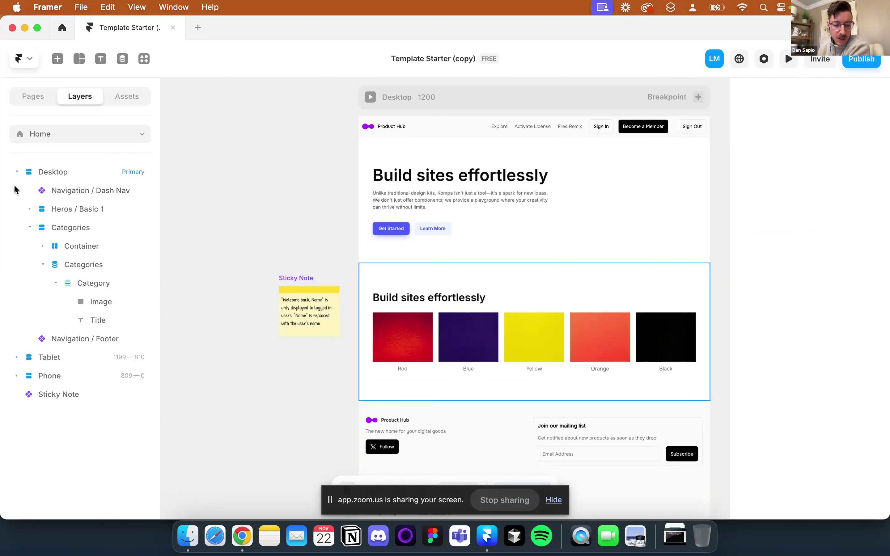
- In Pages, bring up the add-page choices for New CMS Page > Categories
{"action": "left_click", "coordinate": [33, 96]}
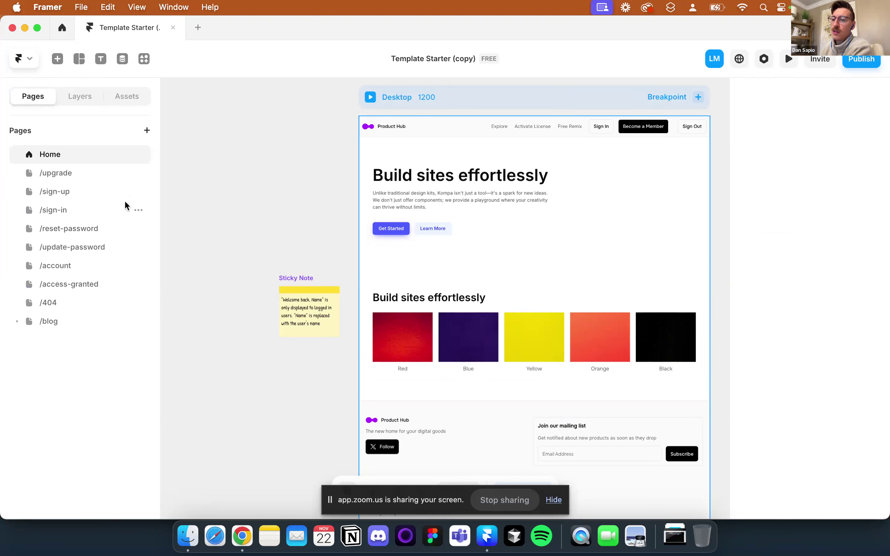
{"action": "left_click", "coordinate": [150, 131]}
{"action": "mouse_move", "coordinate": [185, 163]}
{"action": "mouse_move", "coordinate": [259, 162]}
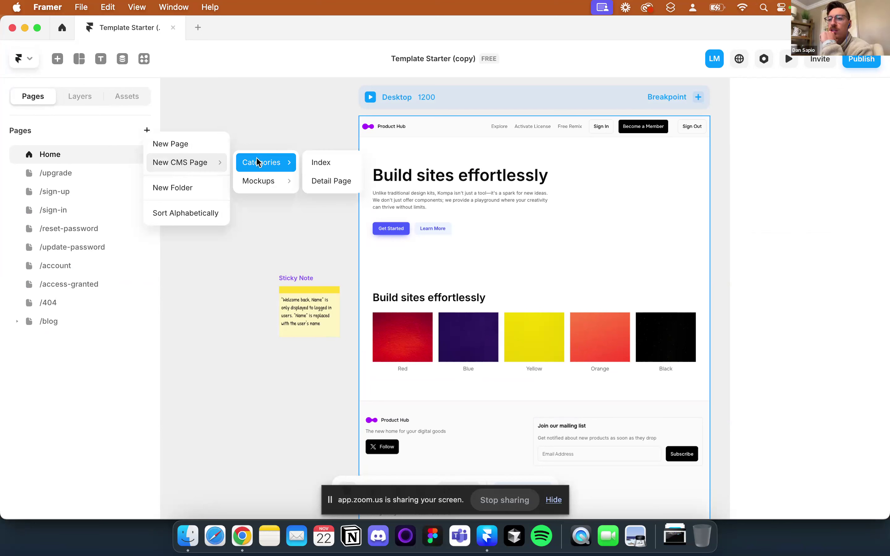
- Add a Categories CMS detail page under /categories instead of an index page, then return to Home
{"action": "left_click", "coordinate": [319, 164]}
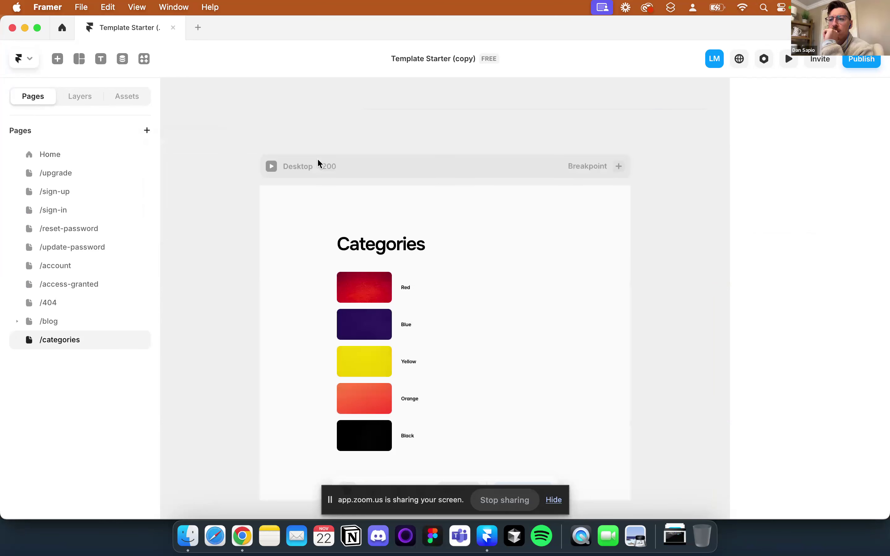
{"action": "key", "text": "super+z"}
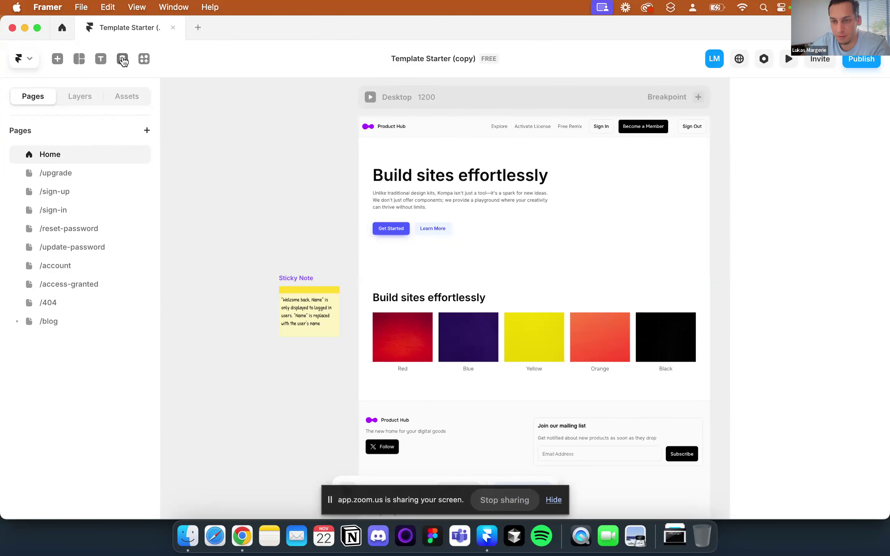
{"action": "left_click", "coordinate": [146, 130]}
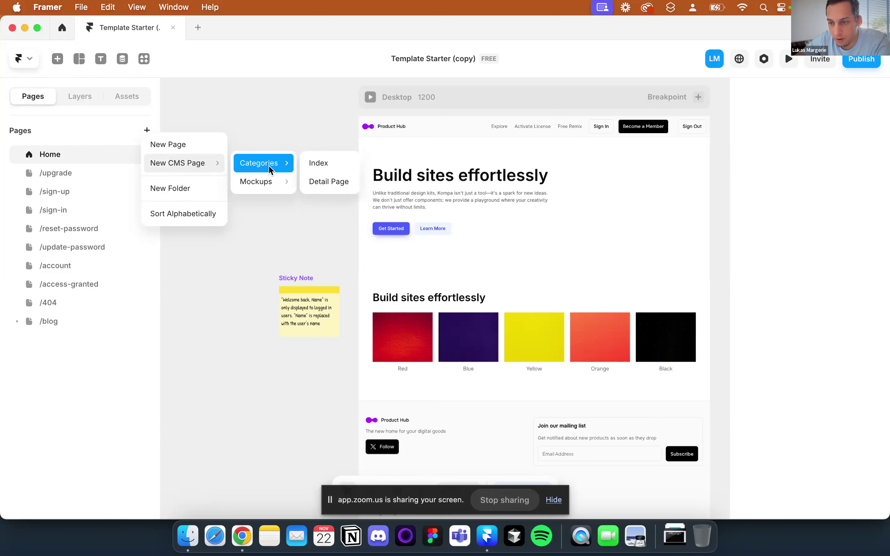
{"action": "left_click", "coordinate": [312, 180]}
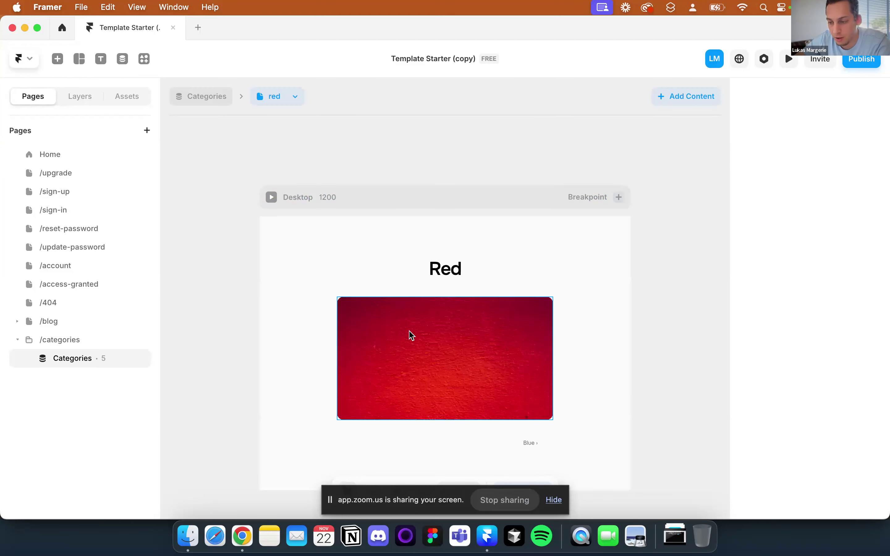
{"action": "left_click", "coordinate": [402, 290]}
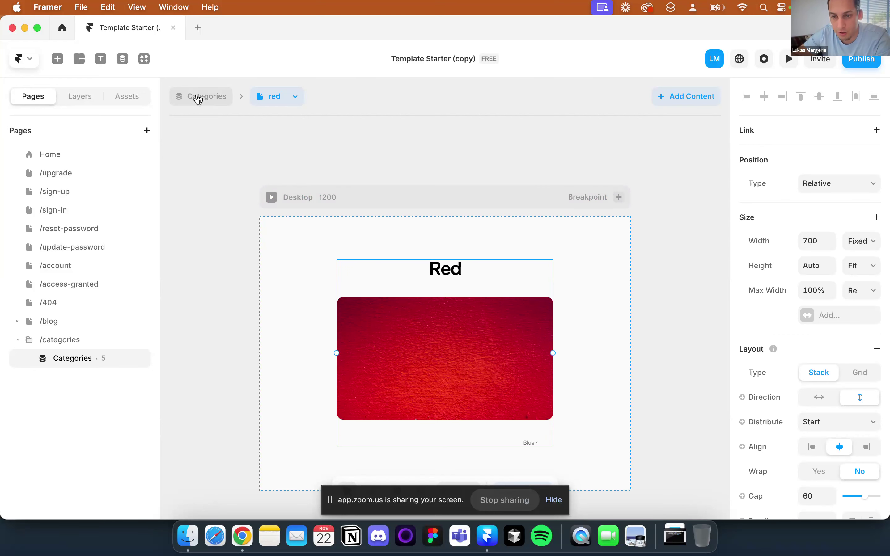
{"action": "left_click", "coordinate": [67, 157]}
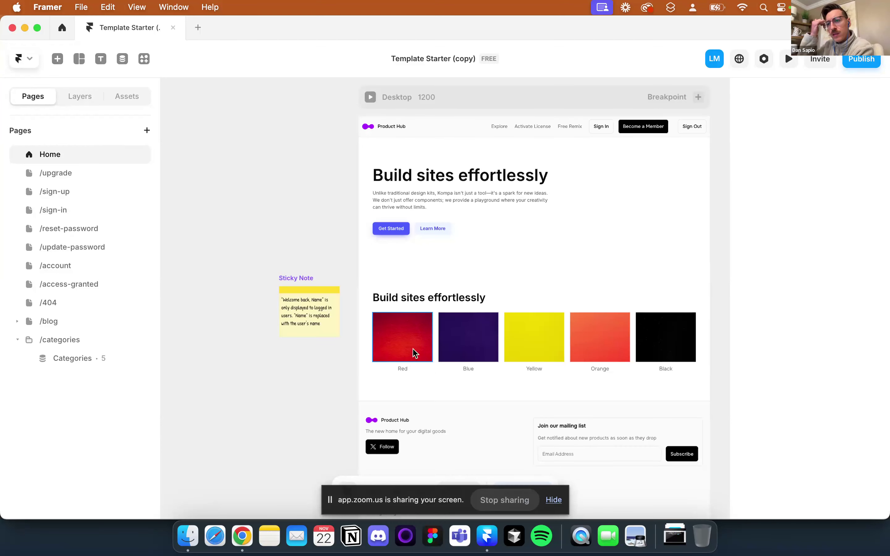
- Select the Red category card and locate it in the layer hierarchy
{"action": "left_click", "coordinate": [418, 369]}
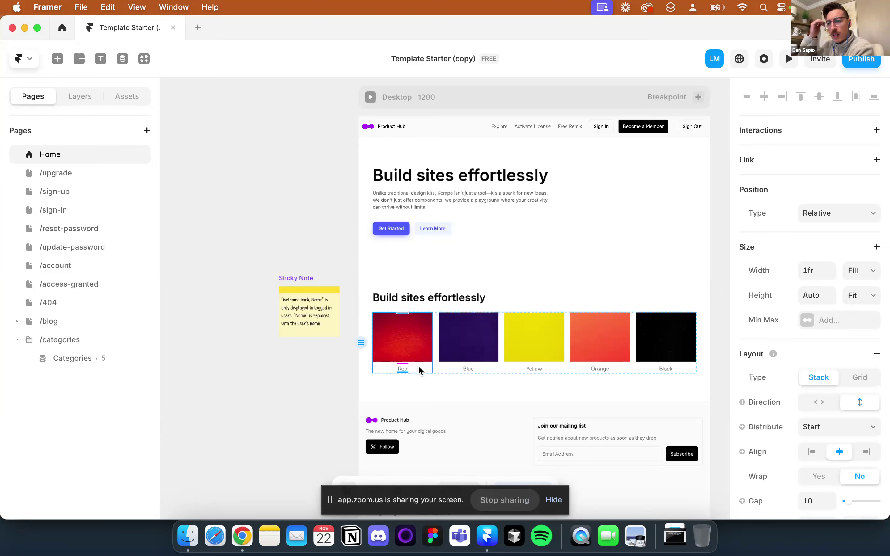
{"action": "left_click", "coordinate": [76, 99]}
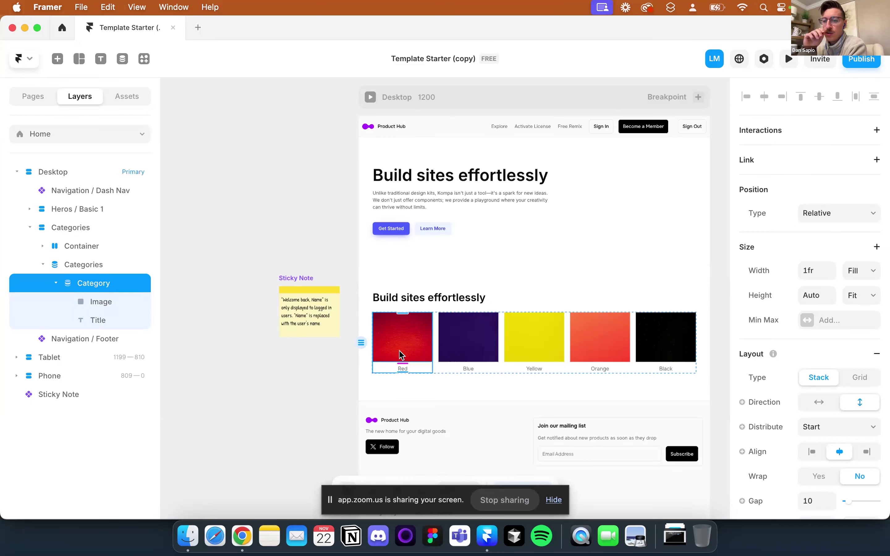
{"action": "scroll", "coordinate": [401, 355], "scroll_direction": "up", "scroll_amount": 2}
{"action": "scroll", "coordinate": [401, 355], "scroll_direction": "up", "scroll_amount": 3}
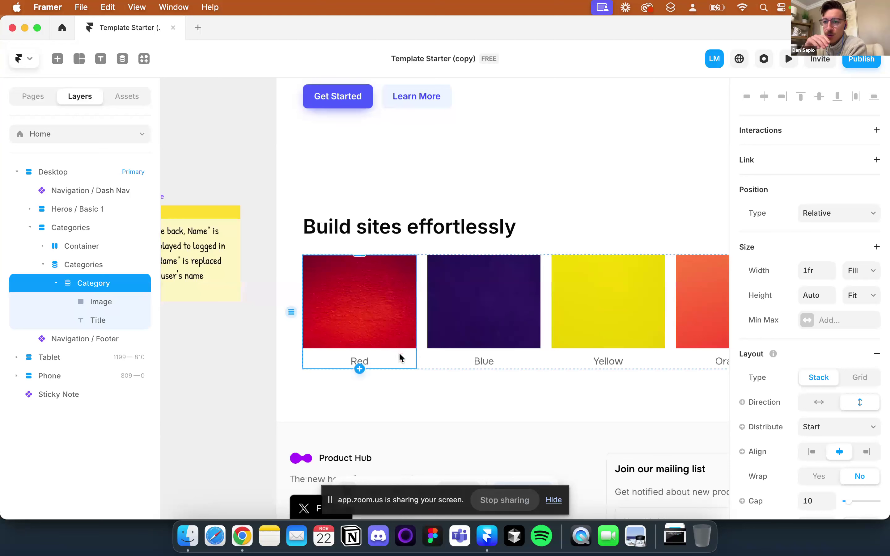
{"action": "scroll", "coordinate": [830, 344], "scroll_direction": "down", "scroll_amount": 6}
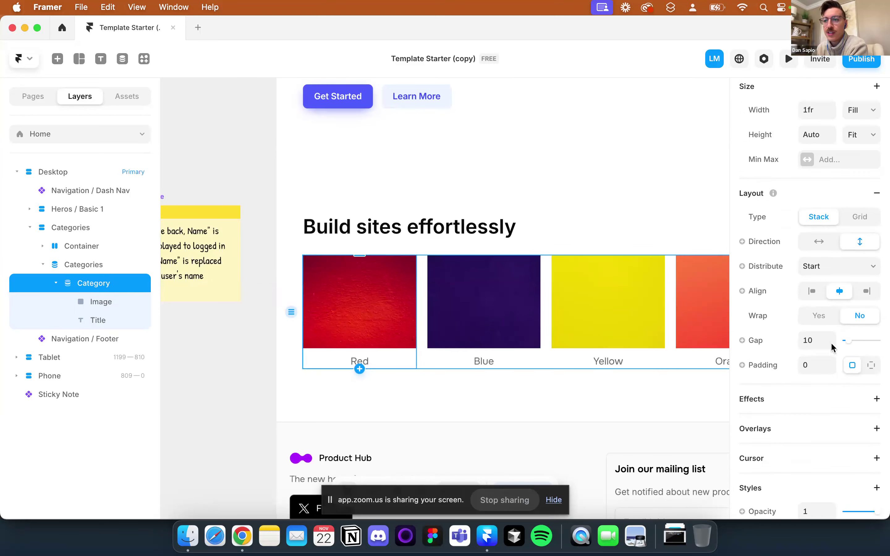
{"action": "scroll", "coordinate": [830, 344], "scroll_direction": "down", "scroll_amount": 5}
{"action": "scroll", "coordinate": [832, 342], "scroll_direction": "up", "scroll_amount": 10}
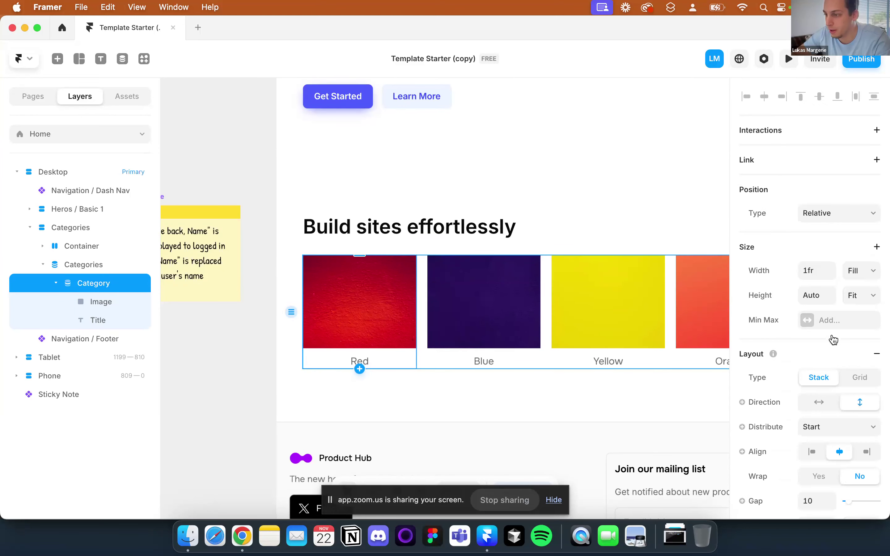
- Try linking the card through a converted Slug variable, then remove that link
{"action": "left_click", "coordinate": [876, 160]}
{"action": "left_click", "coordinate": [754, 184]}
{"action": "mouse_move", "coordinate": [758, 237]}
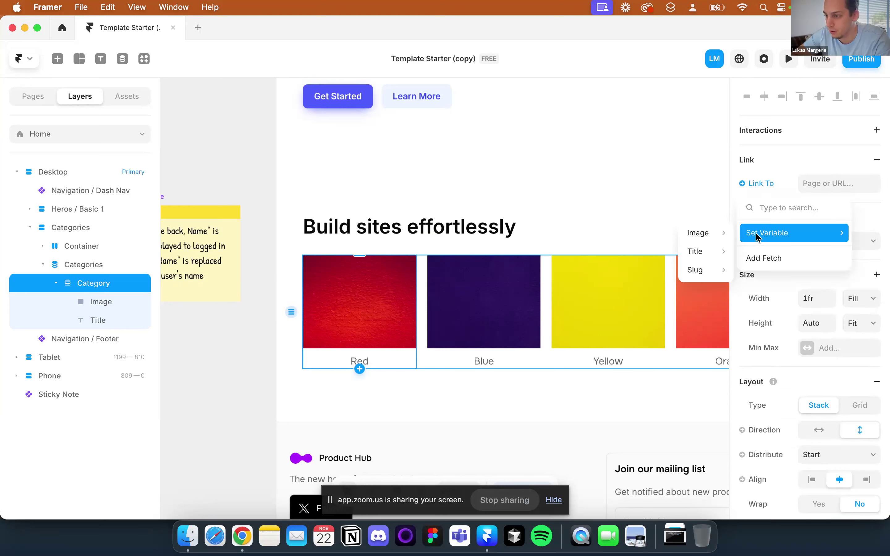
{"action": "mouse_move", "coordinate": [722, 235]}
{"action": "mouse_move", "coordinate": [711, 280]}
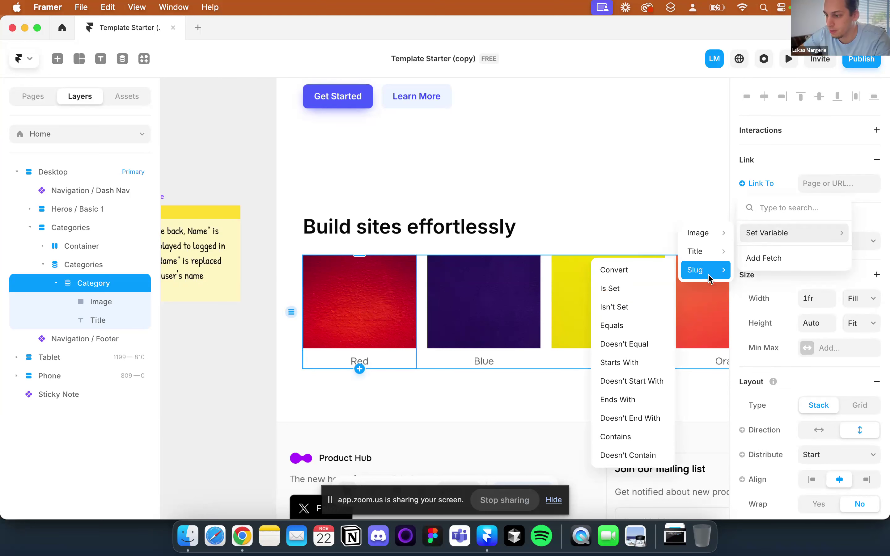
{"action": "left_click", "coordinate": [622, 272]}
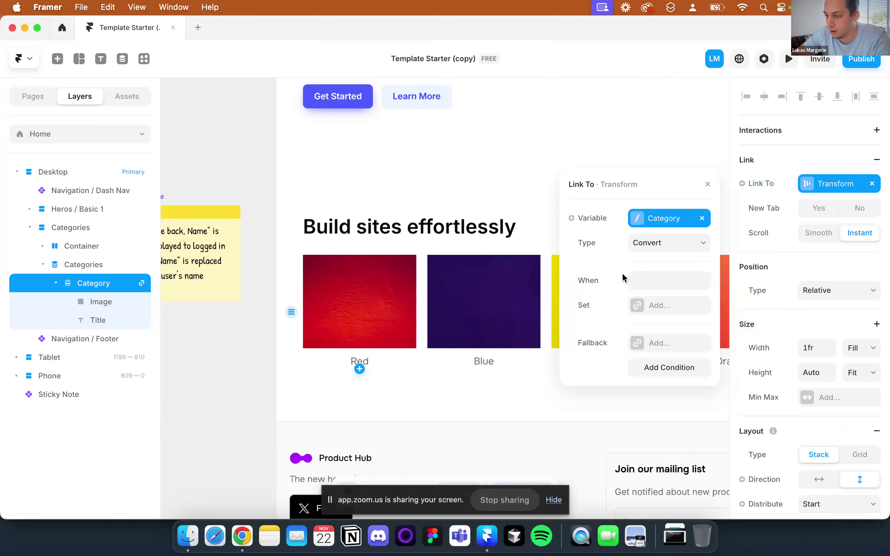
{"action": "left_click", "coordinate": [666, 244]}
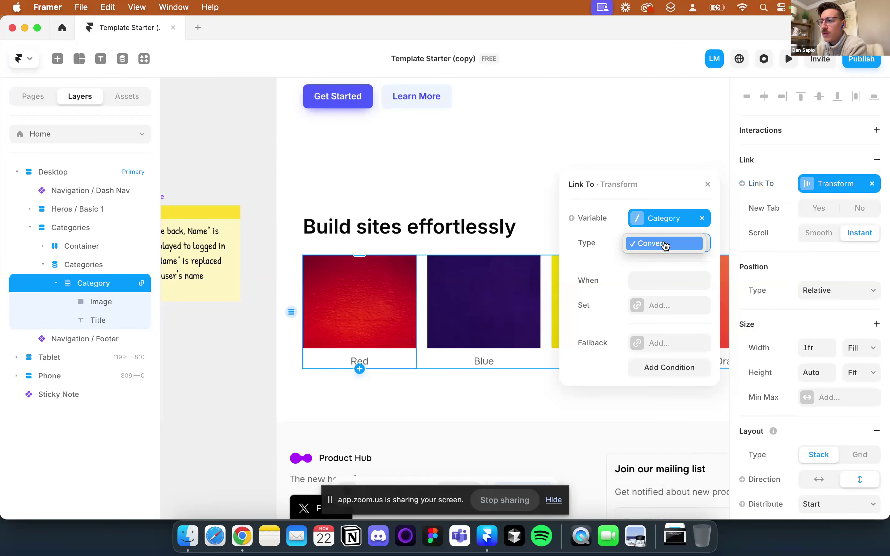
{"action": "left_click", "coordinate": [872, 183]}
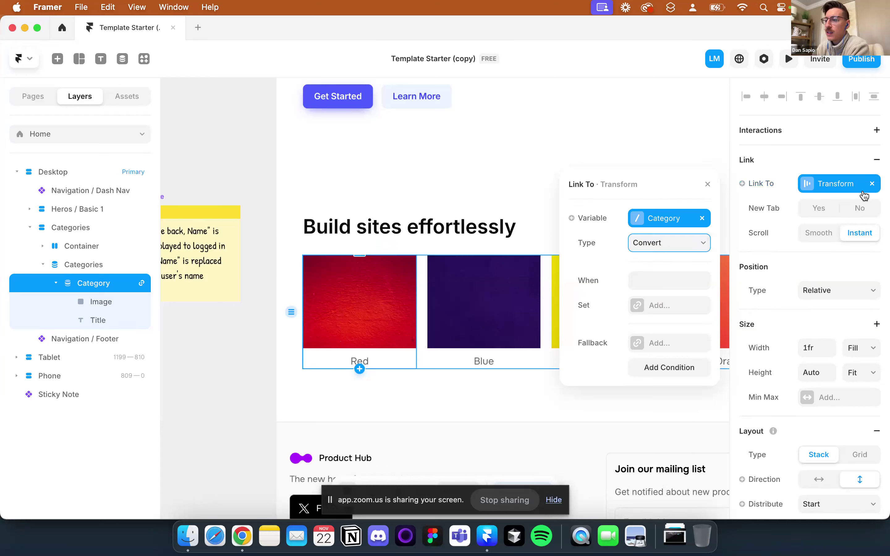
{"action": "left_click", "coordinate": [872, 184]}
{"action": "left_click", "coordinate": [877, 161]}
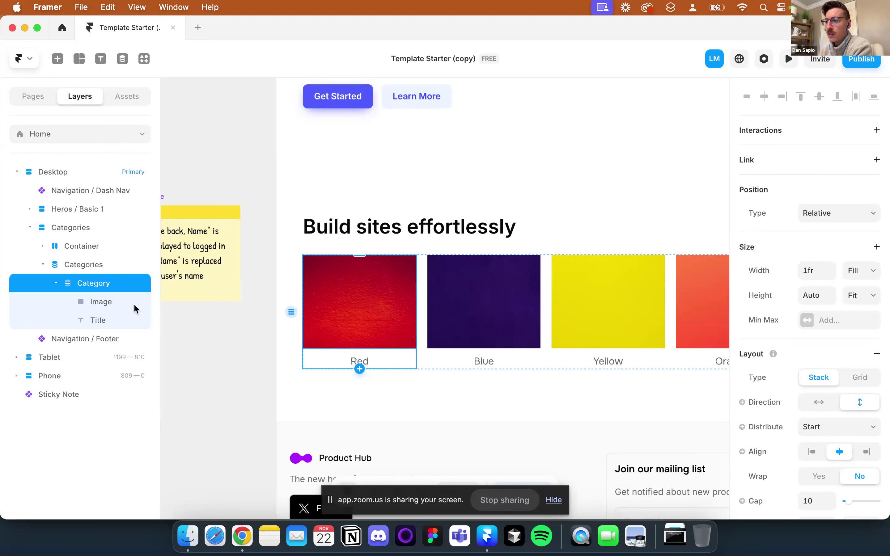
- Link each Category card to /categories/:slug, keeping Slug bound to Category
{"action": "left_click", "coordinate": [360, 360]}
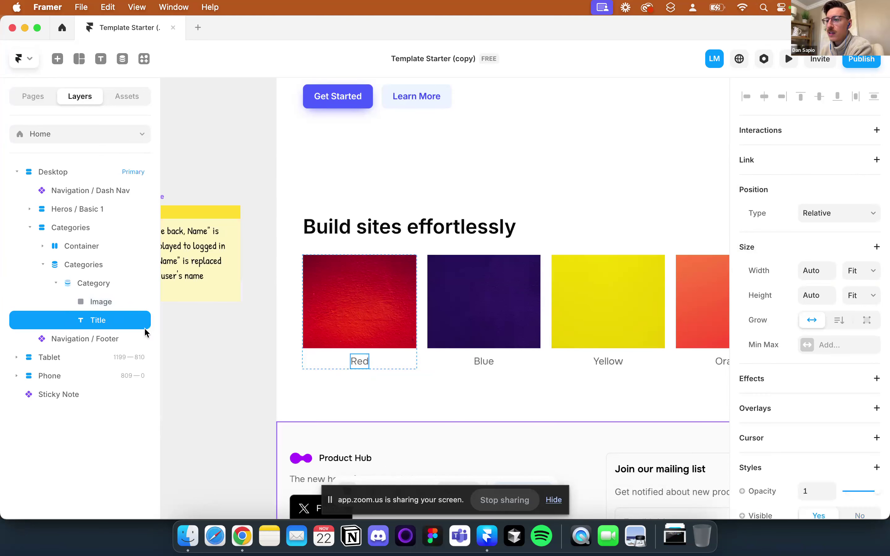
{"action": "left_click", "coordinate": [96, 283]}
{"action": "left_click", "coordinate": [877, 161]}
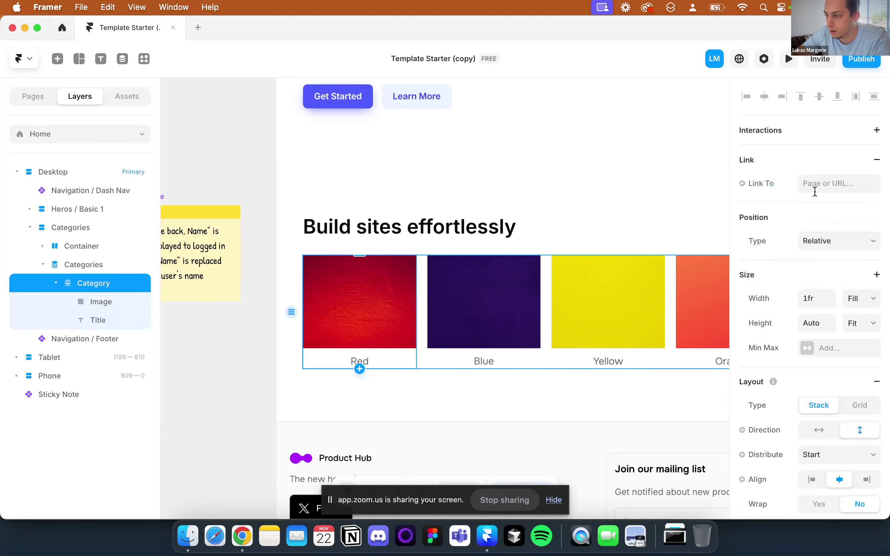
{"action": "left_click", "coordinate": [815, 188]}
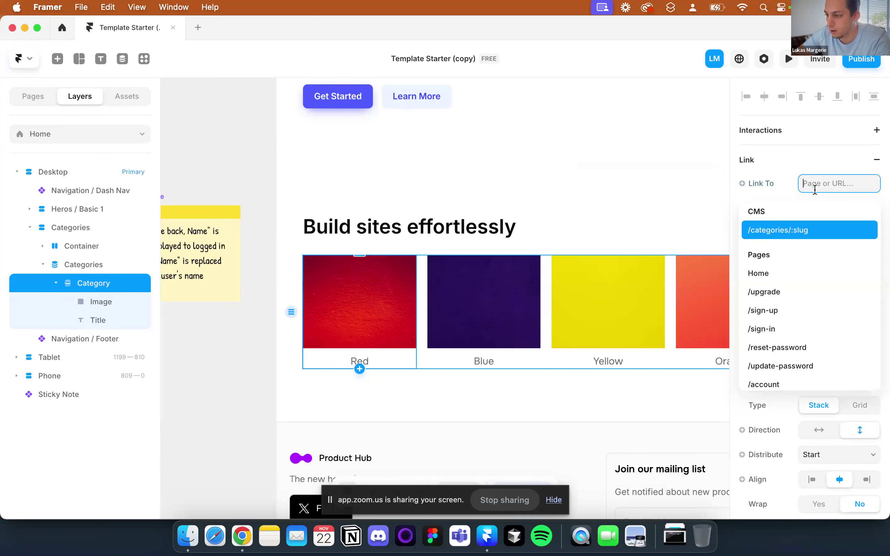
{"action": "left_click", "coordinate": [800, 231]}
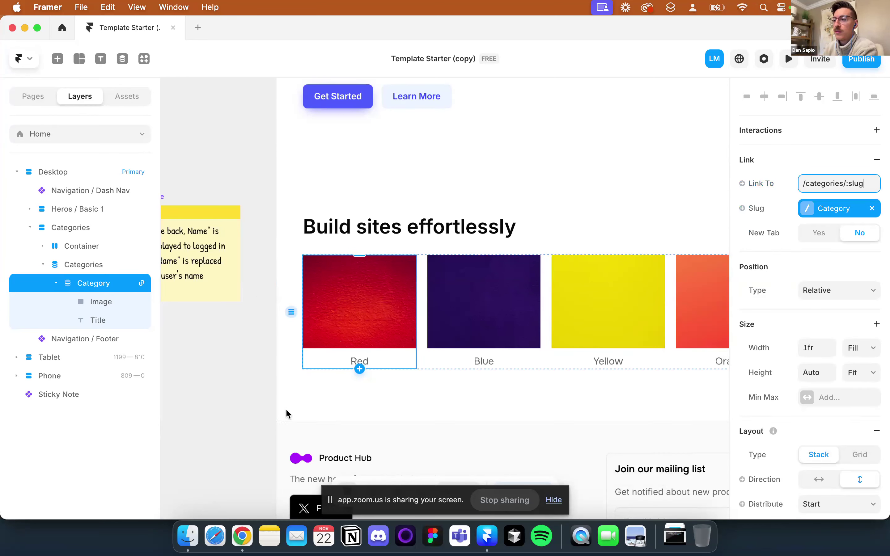
{"action": "left_click", "coordinate": [219, 384]}
{"action": "scroll", "coordinate": [219, 384], "scroll_direction": "down", "scroll_amount": 3}
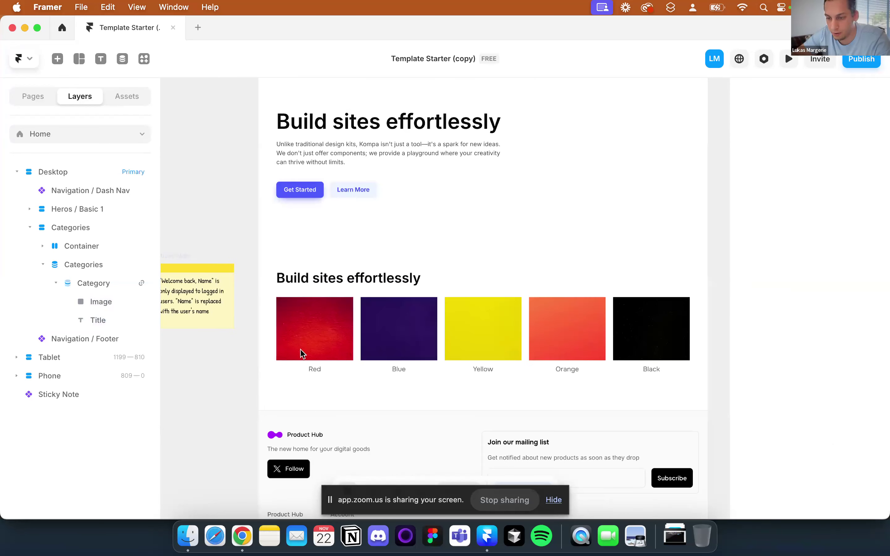
{"action": "left_click", "coordinate": [301, 350]}
{"action": "scroll", "coordinate": [301, 350], "scroll_direction": "down", "scroll_amount": 3}
{"action": "left_click", "coordinate": [226, 340]}
{"action": "left_click", "coordinate": [280, 120]}
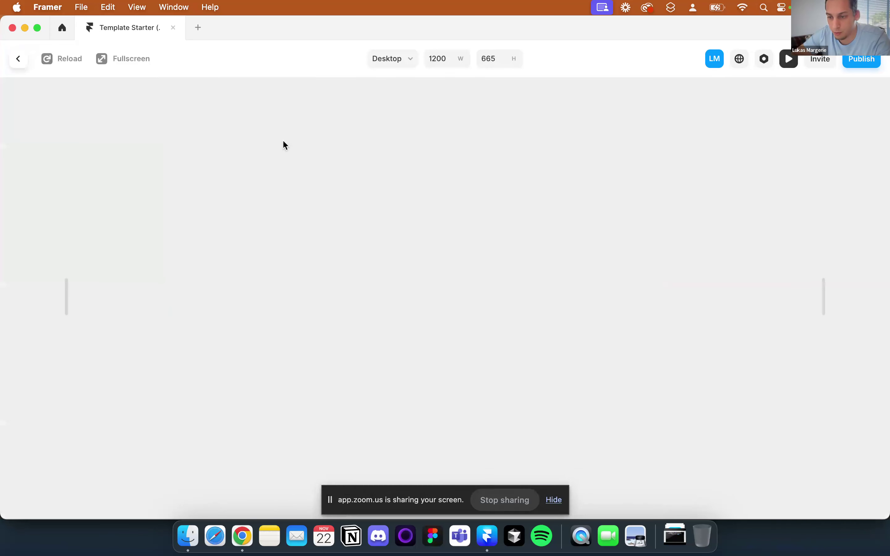
{"action": "left_click", "coordinate": [298, 262]}
{"action": "scroll", "coordinate": [286, 248], "scroll_direction": "down", "scroll_amount": 5}
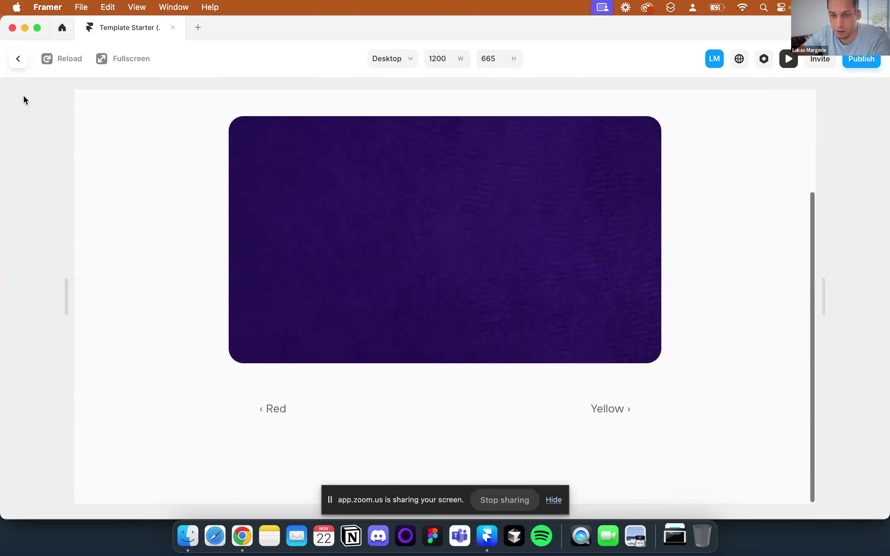
{"action": "left_click", "coordinate": [17, 58]}
{"action": "left_click", "coordinate": [283, 118]}
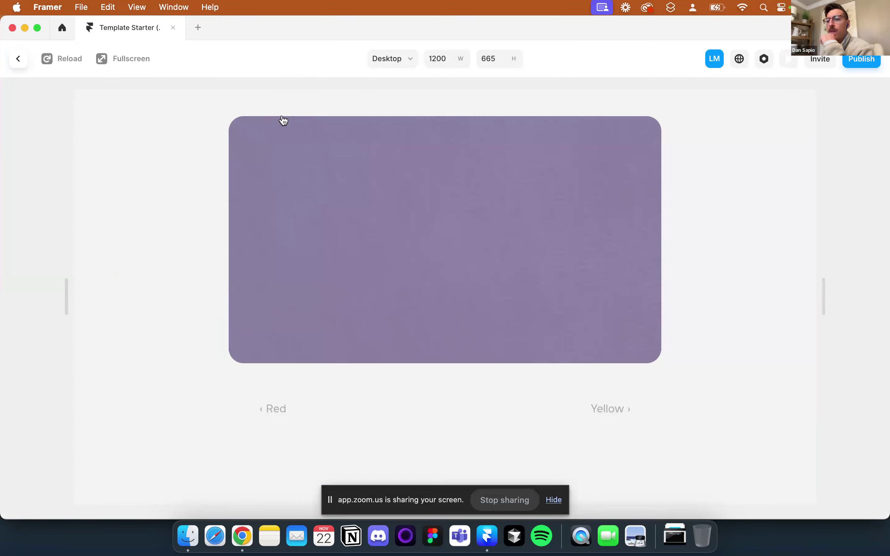
{"action": "left_click", "coordinate": [497, 366]}
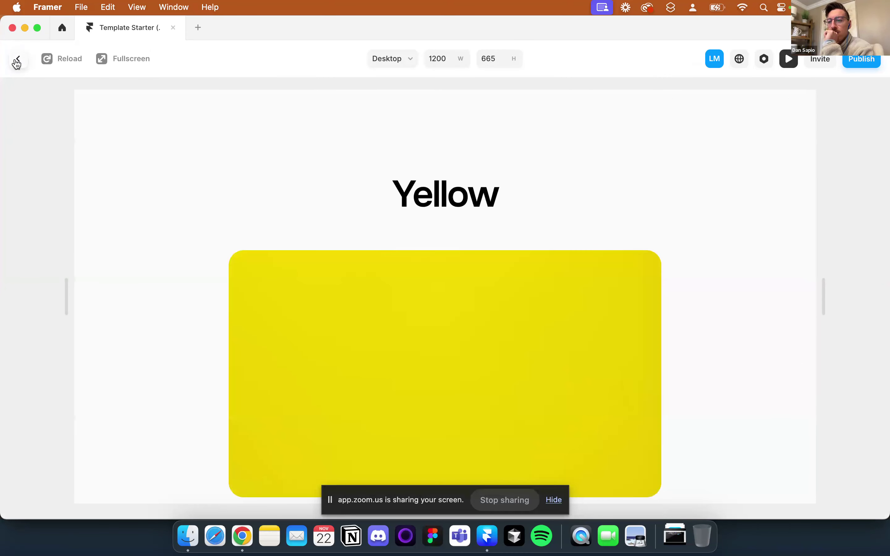
{"action": "left_click", "coordinate": [17, 59]}
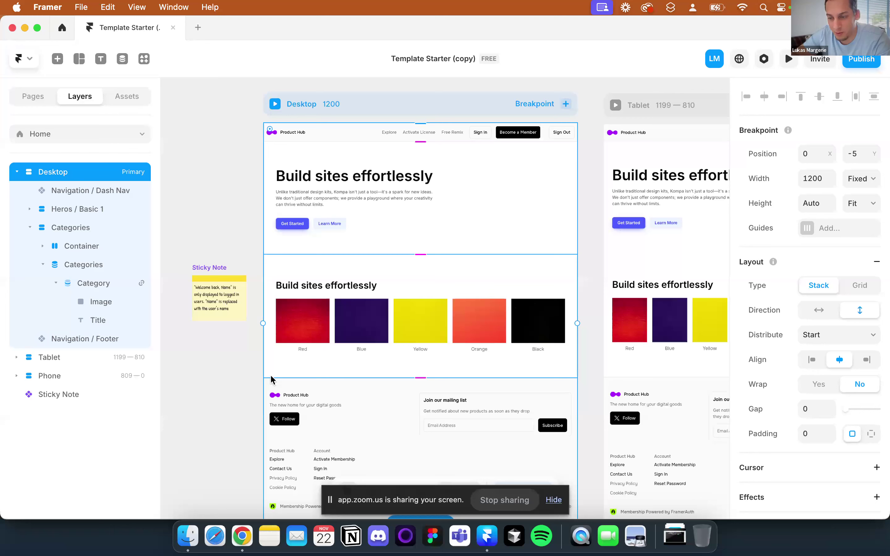
- Deselect the Desktop frame and lower the Framer window to reveal the browser tabs
{"action": "left_click", "coordinate": [242, 257]}
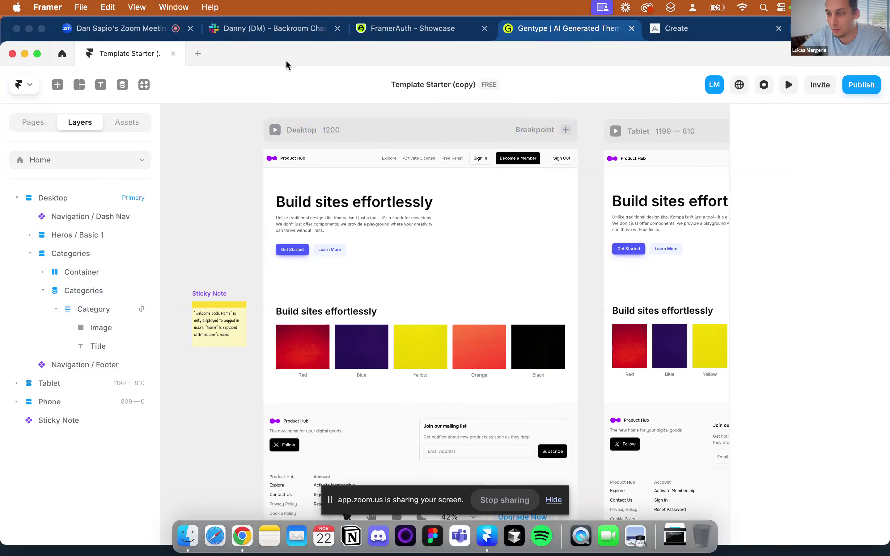
{"action": "scroll", "coordinate": [241, 118], "scroll_direction": "up", "scroll_amount": 1}
{"action": "scroll", "coordinate": [241, 117], "scroll_direction": "right", "scroll_amount": 1}
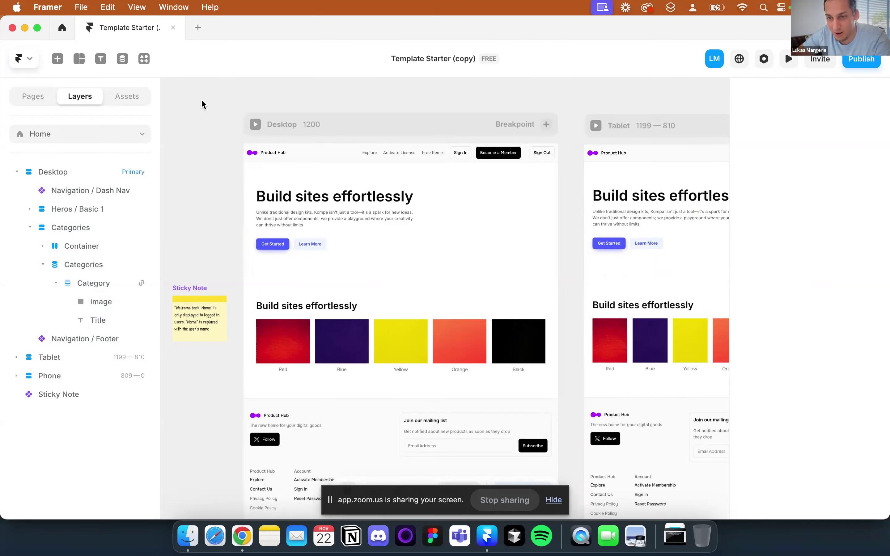
{"action": "left_click_drag", "start_coordinate": [219, 41], "coordinate": [222, 61]}
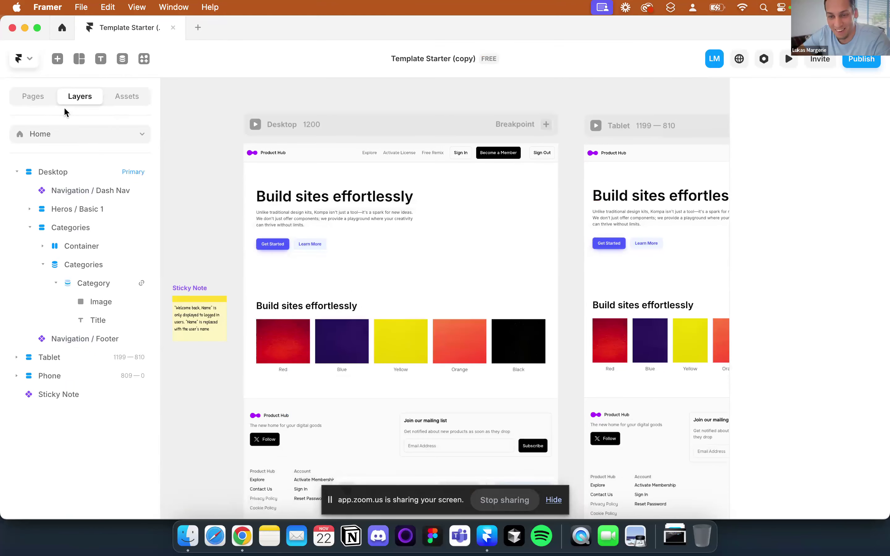
- Select the category collection list on Home, then open the Red Categories detail page
{"action": "left_click", "coordinate": [37, 95]}
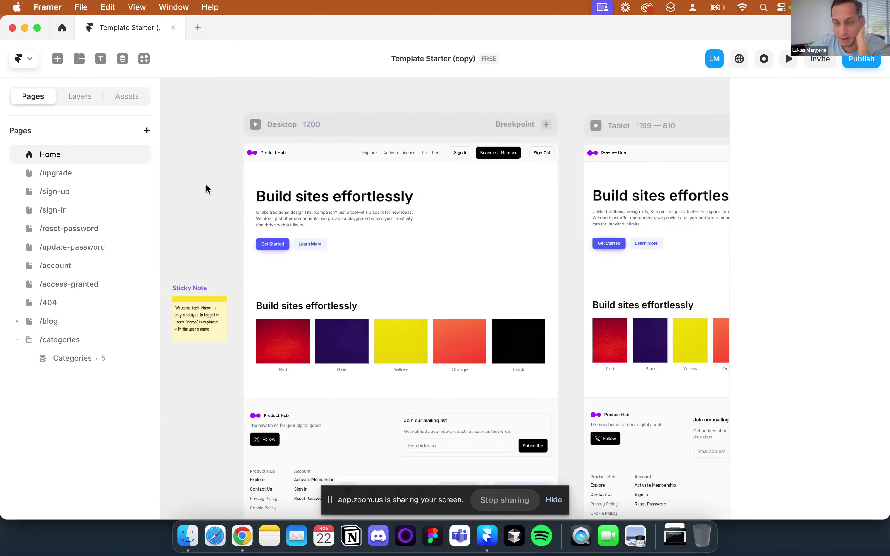
{"action": "left_click", "coordinate": [266, 327]}
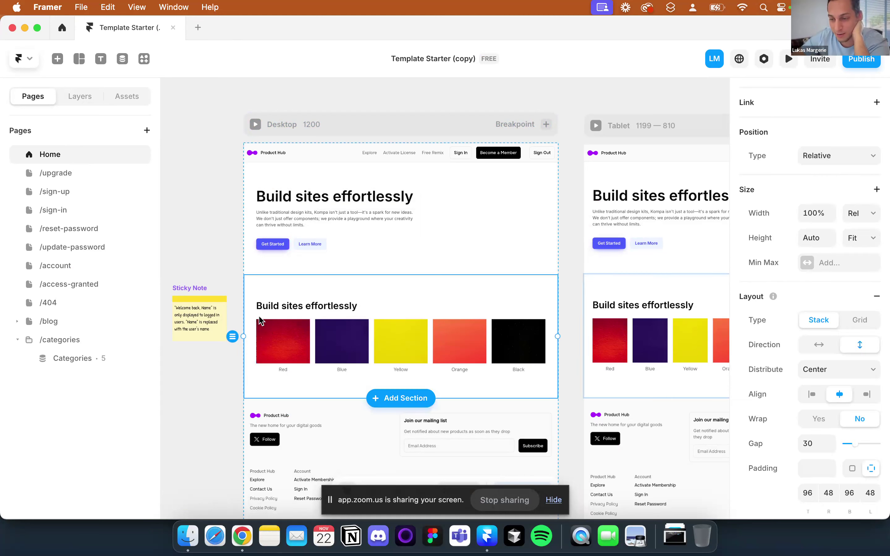
{"action": "double_click", "coordinate": [315, 355]}
{"action": "double_click", "coordinate": [291, 357]}
{"action": "left_click", "coordinate": [332, 341]}
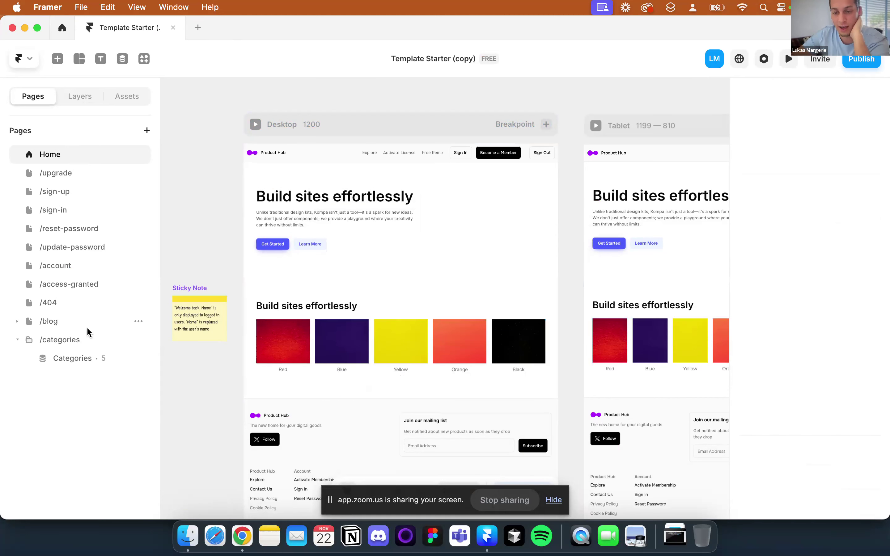
{"action": "left_click", "coordinate": [76, 359]}
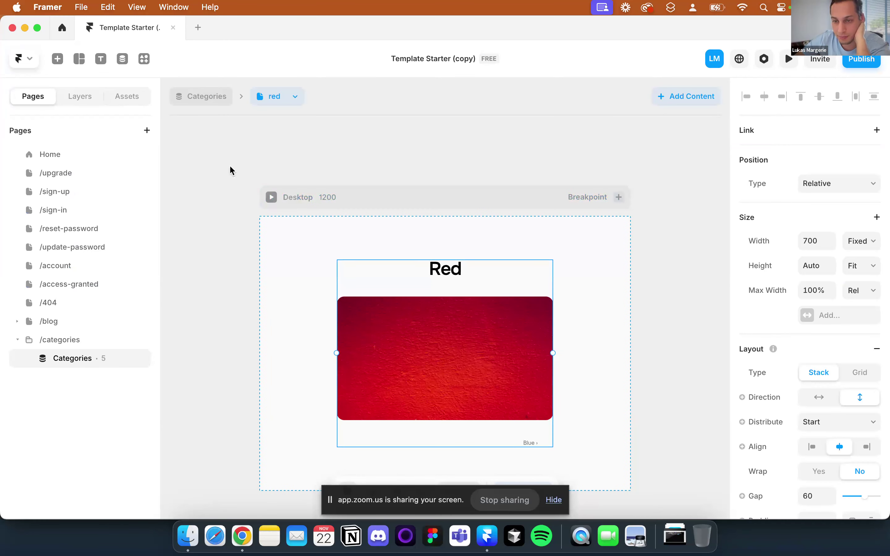
{"action": "scroll", "coordinate": [243, 183], "scroll_direction": "down", "scroll_amount": 3}
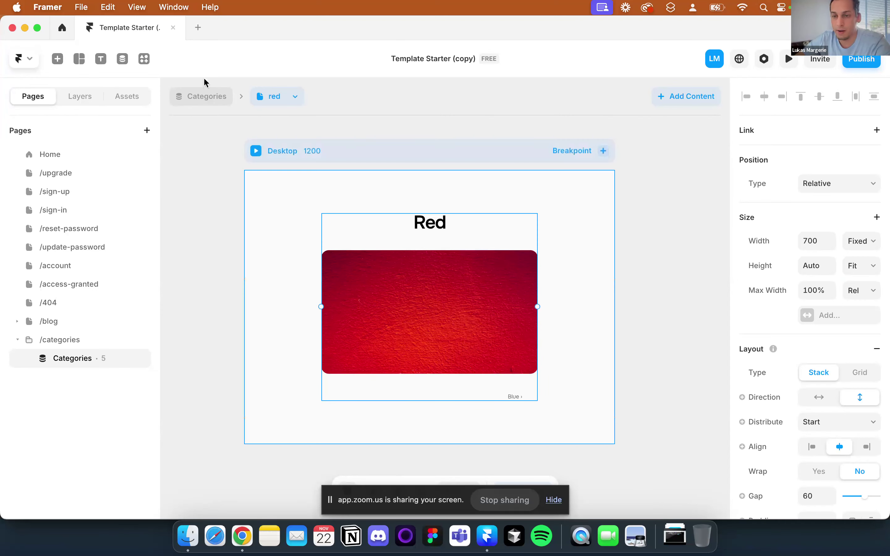
{"action": "left_click", "coordinate": [121, 59]}
{"action": "left_click", "coordinate": [79, 124]}
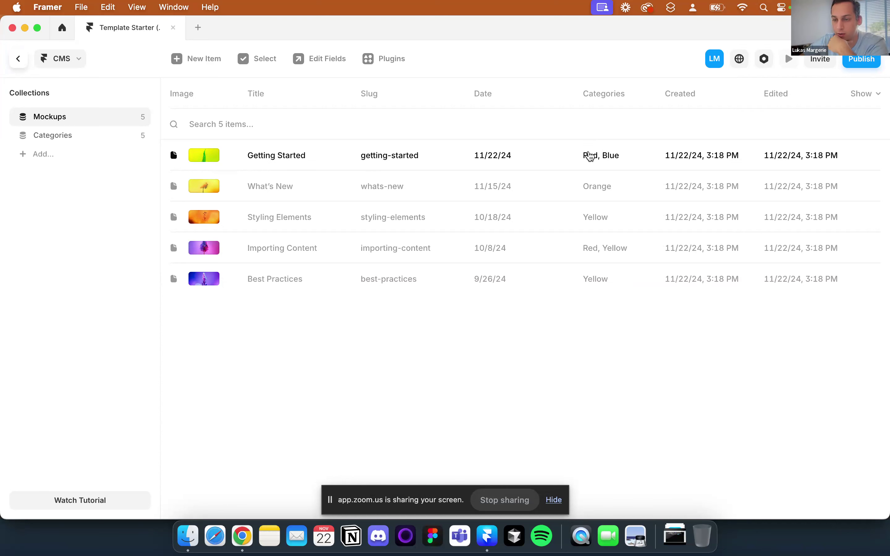
{"action": "left_click", "coordinate": [20, 60]}
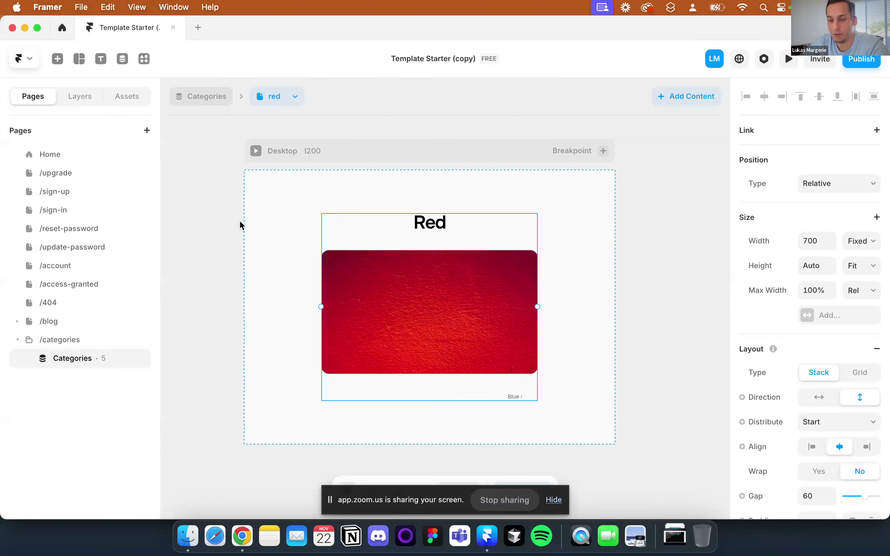
{"action": "left_click", "coordinate": [360, 230]}
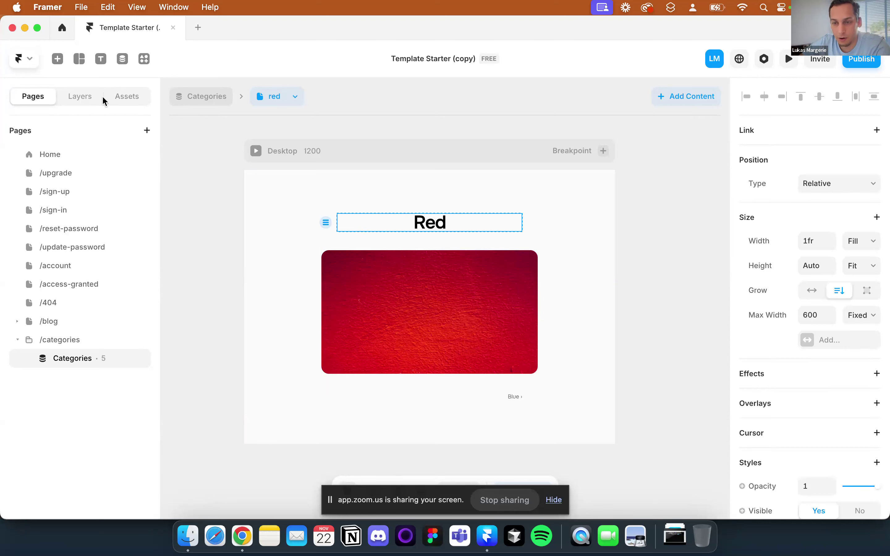
{"action": "left_click", "coordinate": [93, 102]}
{"action": "left_click", "coordinate": [44, 209]}
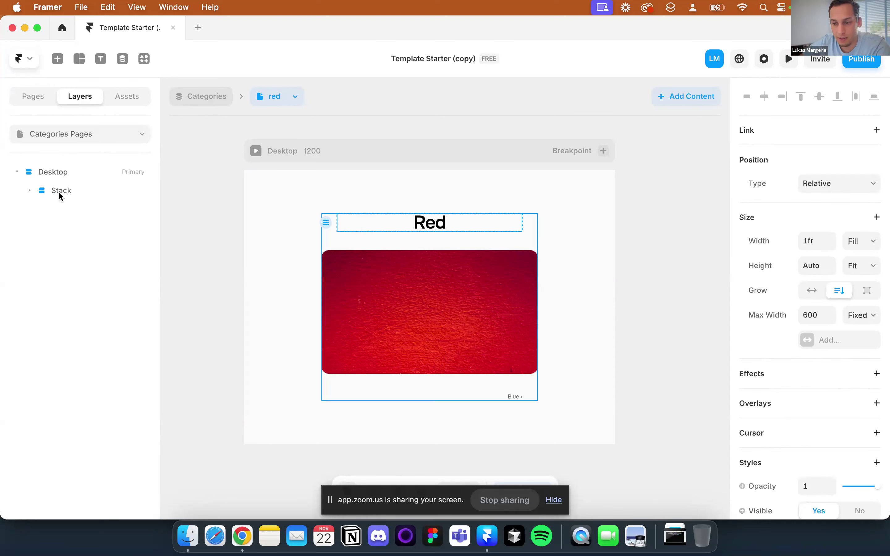
{"action": "left_click", "coordinate": [74, 192]}
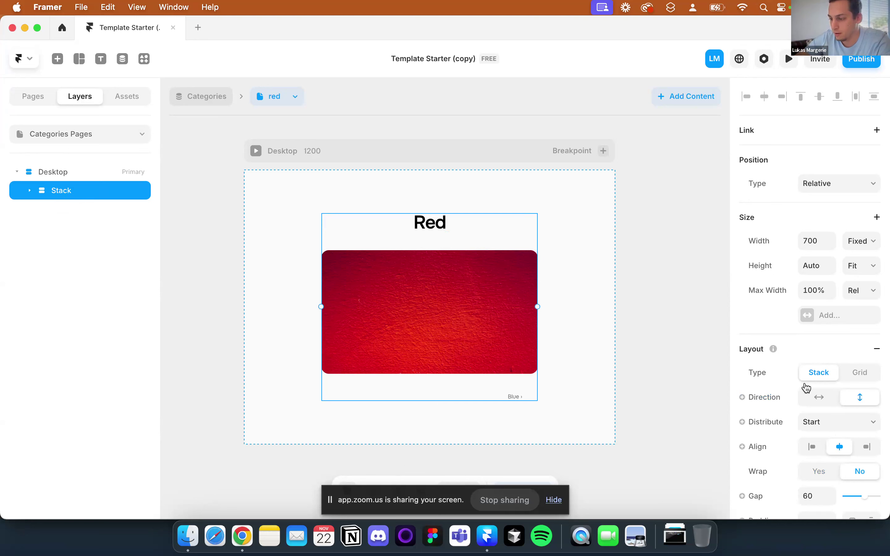
{"action": "left_click", "coordinate": [817, 400]}
{"action": "key", "text": "super+z"}
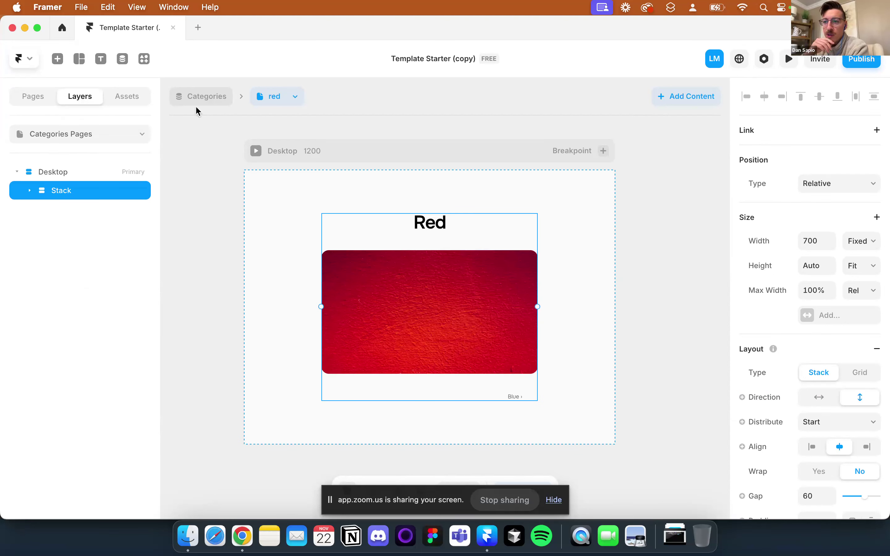
{"action": "left_click", "coordinate": [33, 97]}
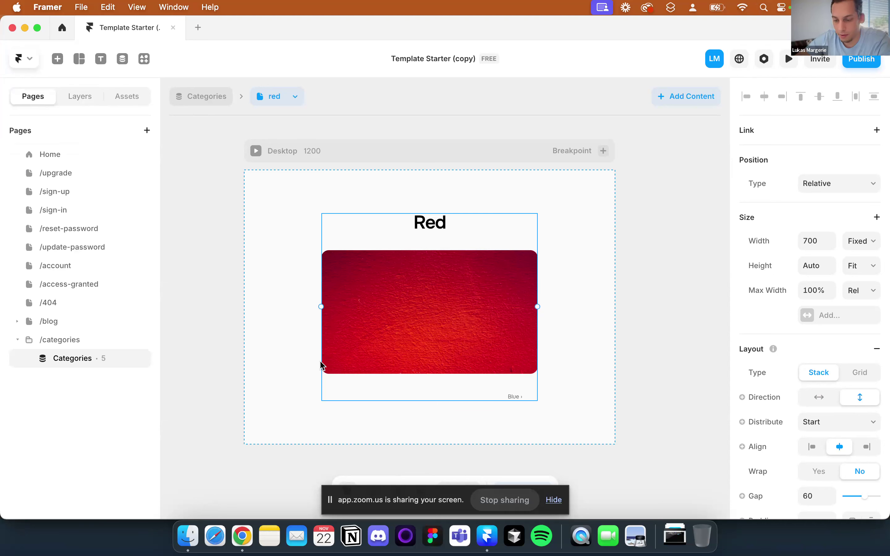
- Bring Chrome forward and open the Phantom Pumpkin asset page to review its file formats
{"action": "left_click", "coordinate": [243, 537]}
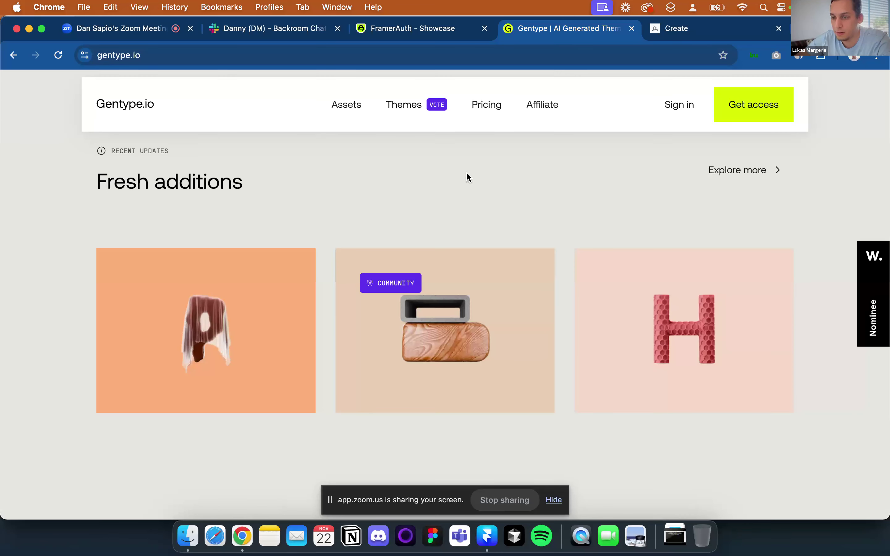
{"action": "scroll", "coordinate": [468, 177], "scroll_direction": "up", "scroll_amount": 1}
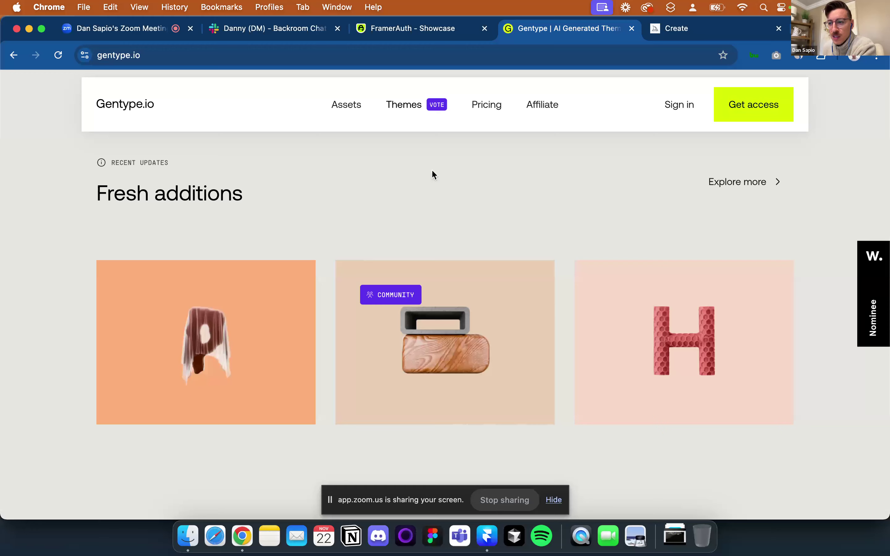
{"action": "left_click", "coordinate": [228, 313]}
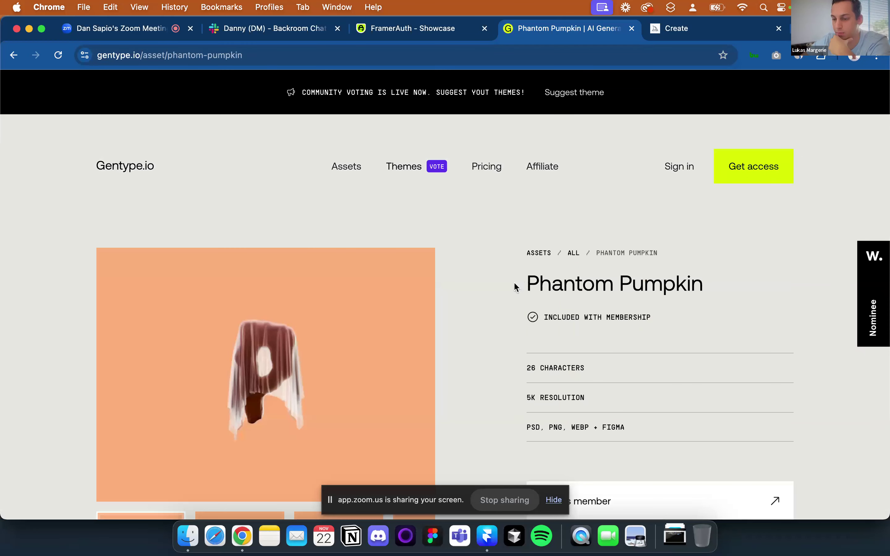
{"action": "scroll", "coordinate": [514, 287], "scroll_direction": "down", "scroll_amount": 5}
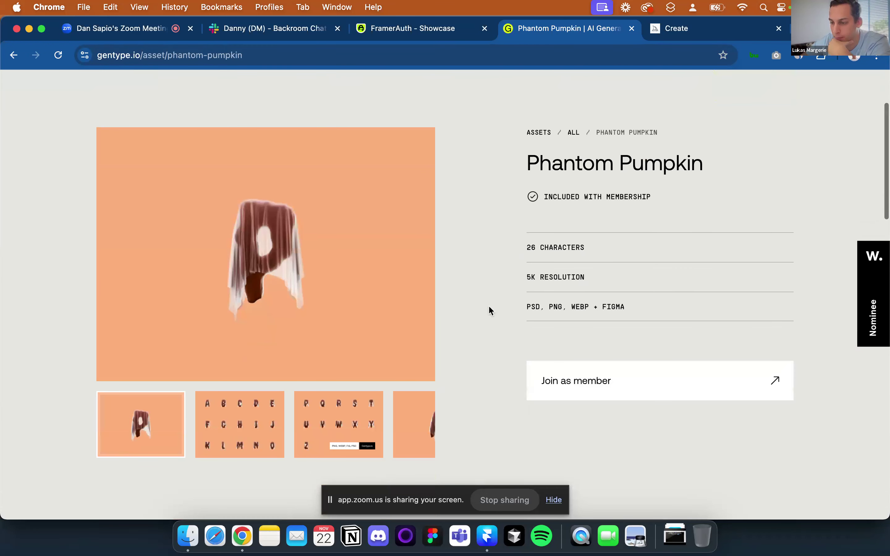
{"action": "left_click_drag", "start_coordinate": [536, 309], "coordinate": [607, 308]}
{"action": "left_click", "coordinate": [637, 297]}
{"action": "scroll", "coordinate": [616, 301], "scroll_direction": "down", "scroll_amount": 1}
- From the FramerAuth Showcase tab, go to the home page and open the Live Demo preview
{"action": "left_click", "coordinate": [404, 26]}
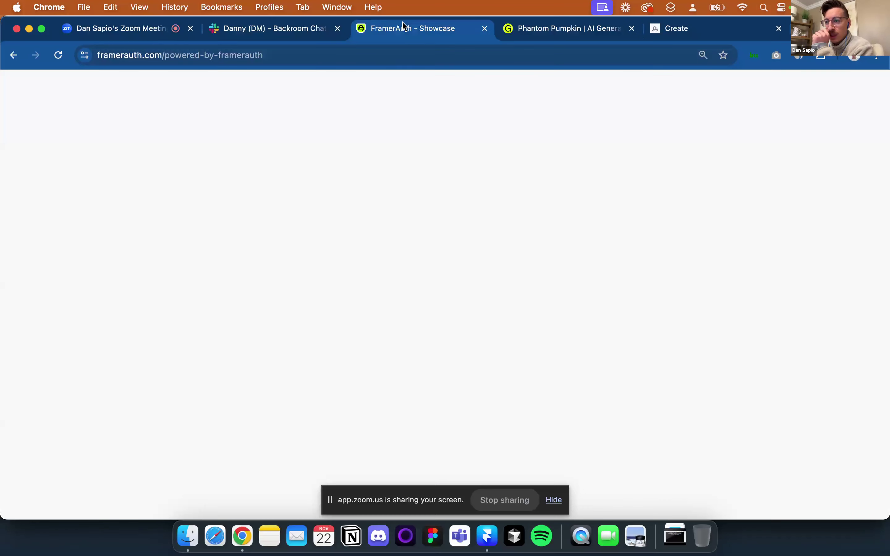
{"action": "scroll", "coordinate": [327, 121], "scroll_direction": "up", "scroll_amount": 10}
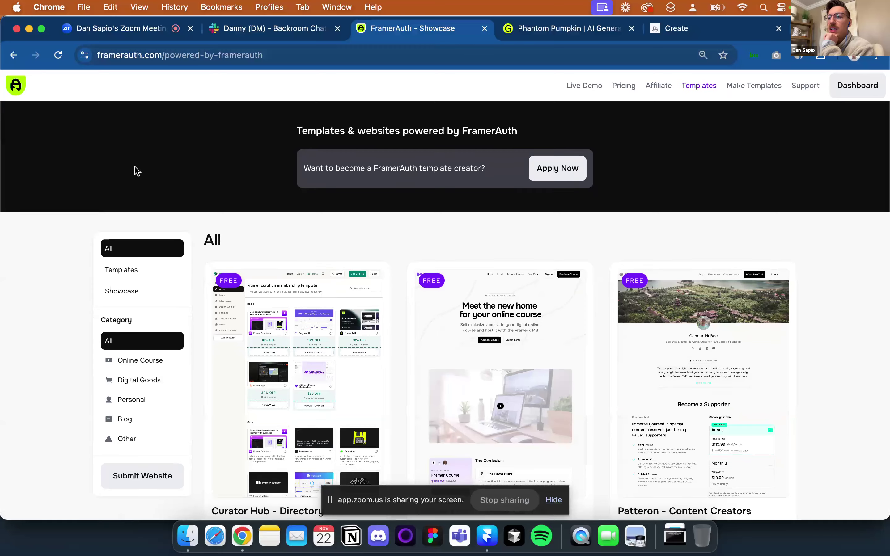
{"action": "left_click", "coordinate": [16, 85]}
{"action": "scroll", "coordinate": [344, 307], "scroll_direction": "down", "scroll_amount": 5}
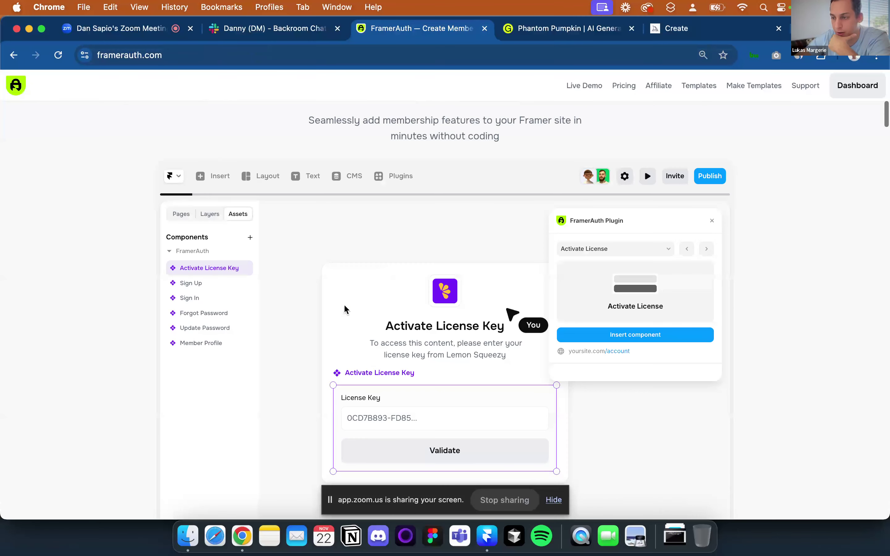
{"action": "scroll", "coordinate": [525, 367], "scroll_direction": "down", "scroll_amount": 5}
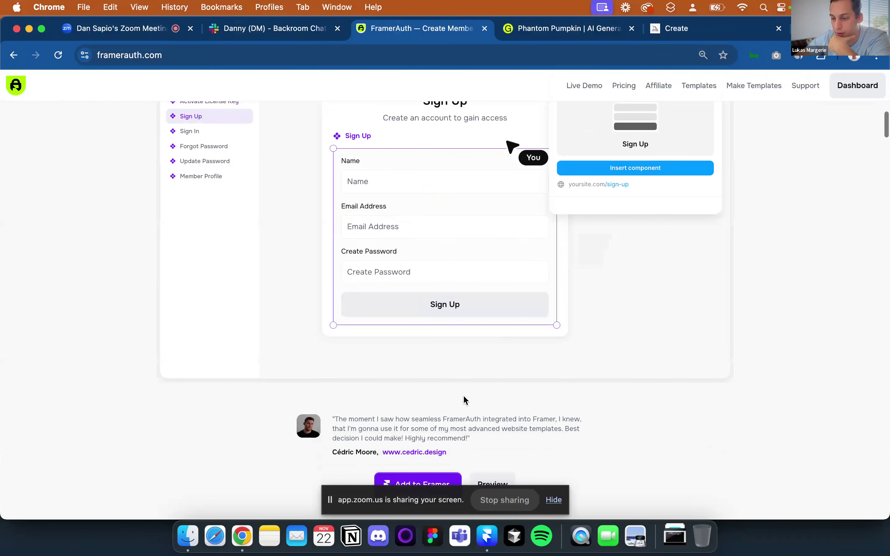
{"action": "scroll", "coordinate": [474, 423], "scroll_direction": "down", "scroll_amount": 1}
{"action": "left_click", "coordinate": [492, 457]}
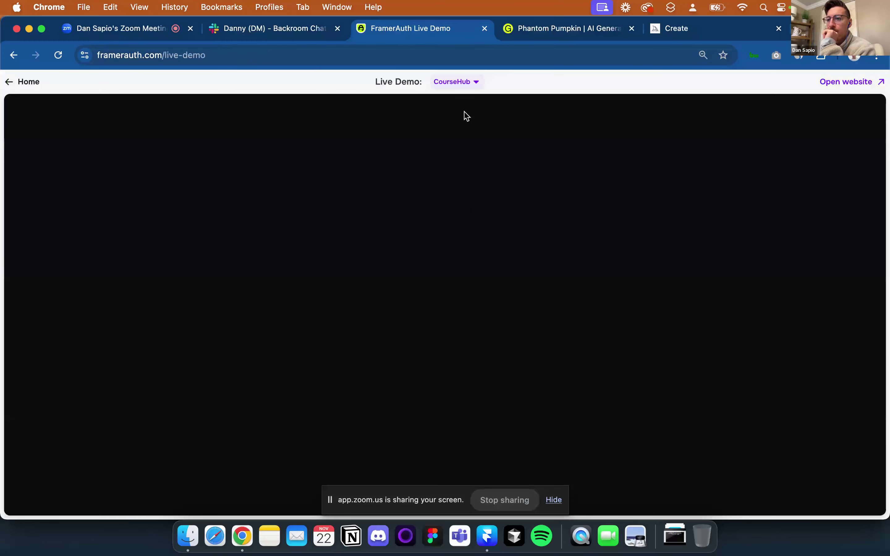
- Switch the FramerAuth live demo from CourseHub to ProductHub
{"action": "left_click", "coordinate": [458, 87]}
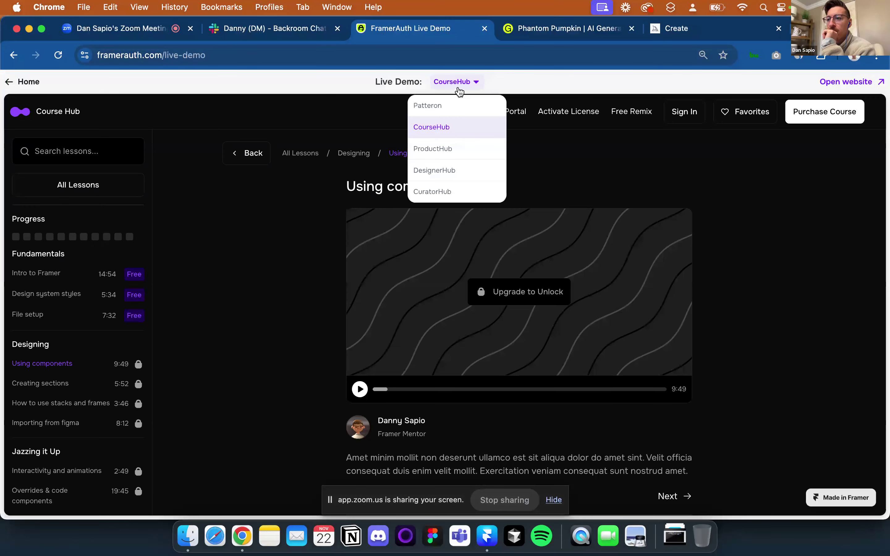
{"action": "left_click", "coordinate": [446, 148]}
{"action": "scroll", "coordinate": [465, 271], "scroll_direction": "down", "scroll_amount": 2}
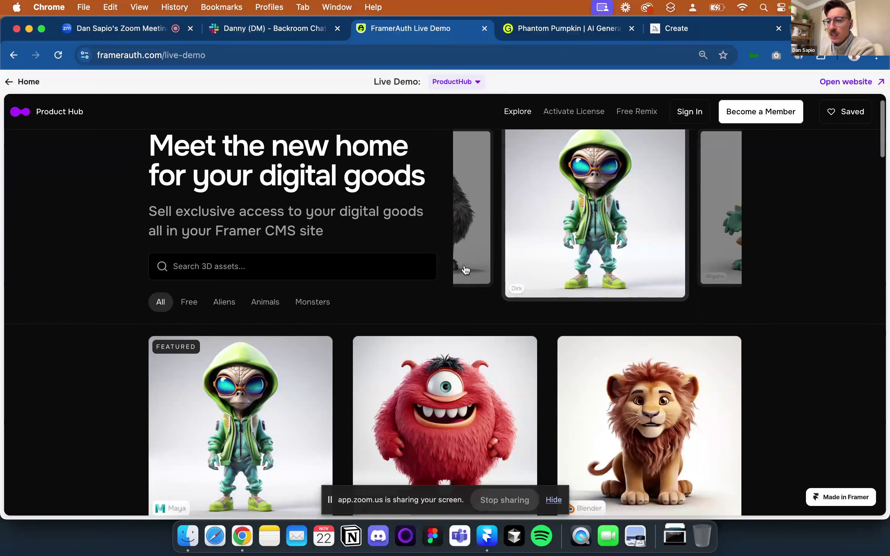
{"action": "scroll", "coordinate": [464, 268], "scroll_direction": "down", "scroll_amount": 4}
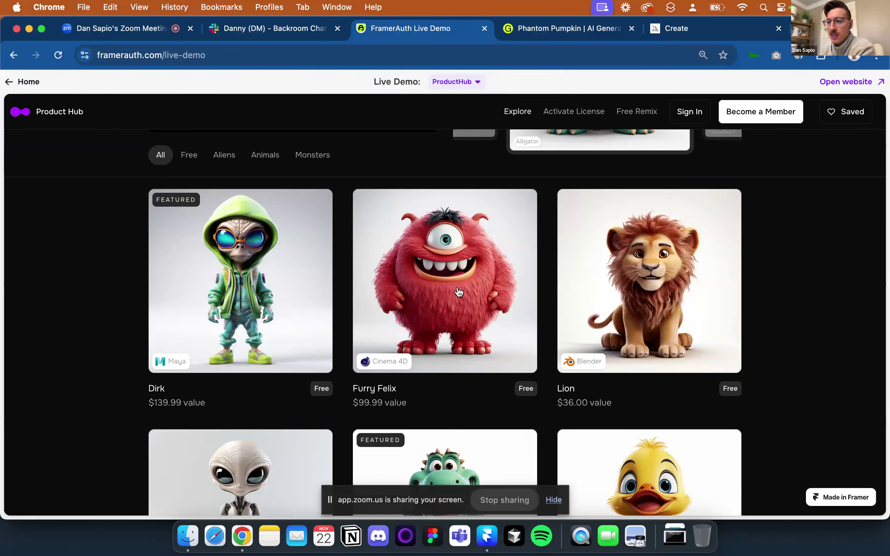
{"action": "scroll", "coordinate": [459, 292], "scroll_direction": "up", "scroll_amount": 4}
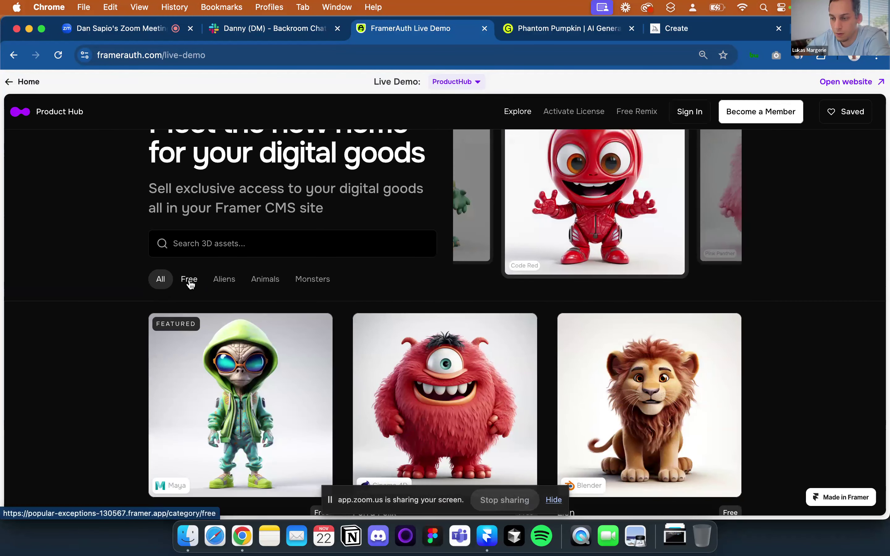
- Try the Free, Aliens, Animals and All filters, then settle on Monsters
{"action": "left_click", "coordinate": [191, 283]}
{"action": "left_click", "coordinate": [232, 348]}
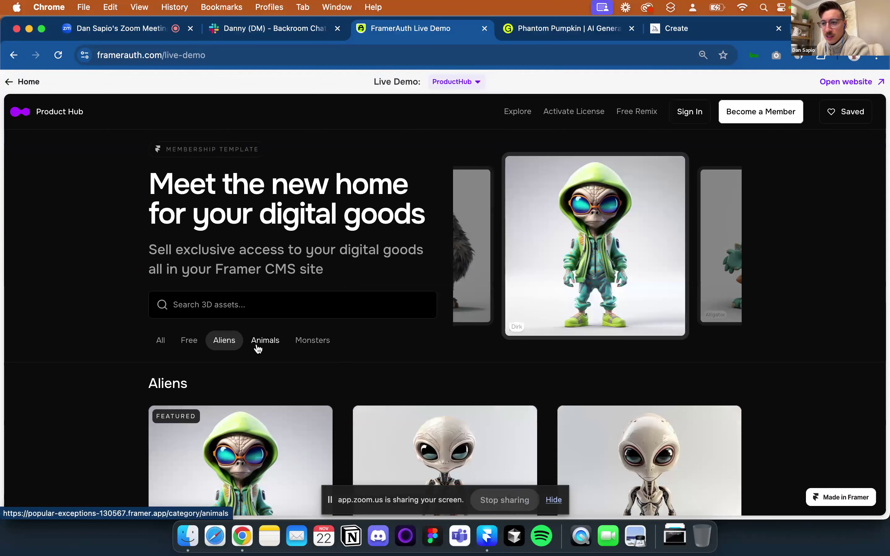
{"action": "left_click", "coordinate": [258, 348]}
{"action": "left_click", "coordinate": [167, 346]}
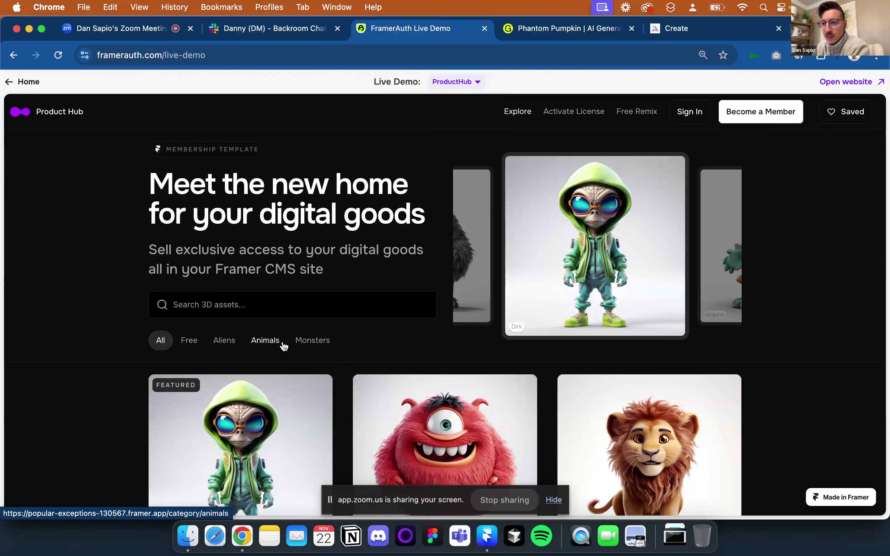
{"action": "left_click", "coordinate": [304, 346]}
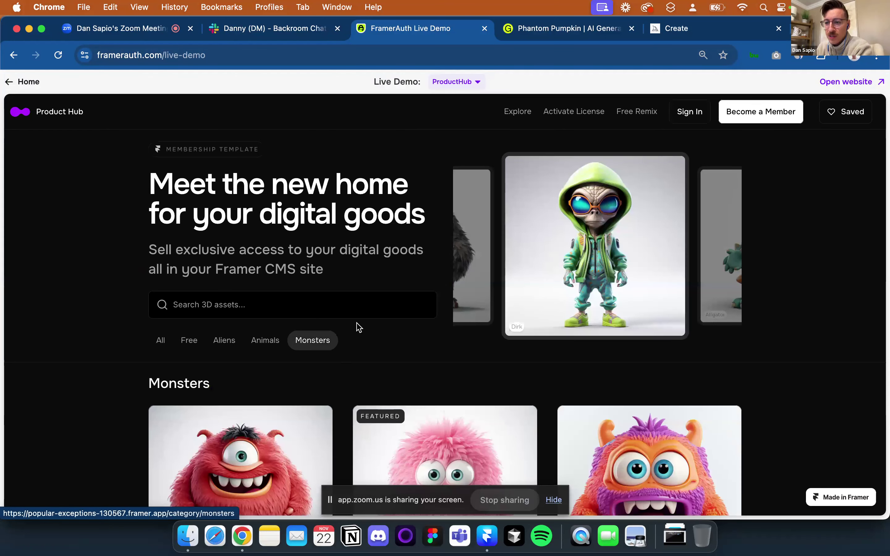
{"action": "scroll", "coordinate": [359, 328], "scroll_direction": "down", "scroll_amount": 5}
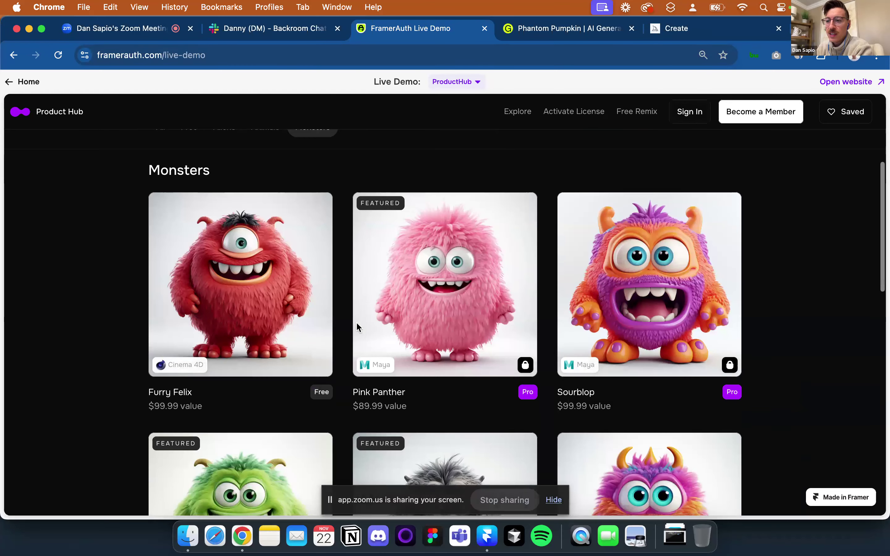
- Open the Pink Panther product page and scroll through its details
{"action": "left_click", "coordinate": [443, 329]}
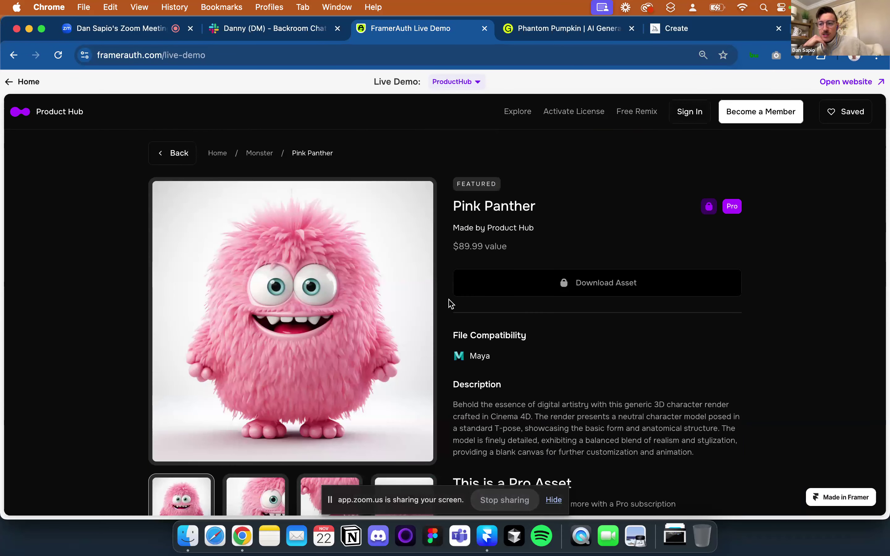
{"action": "scroll", "coordinate": [451, 304], "scroll_direction": "down", "scroll_amount": 2}
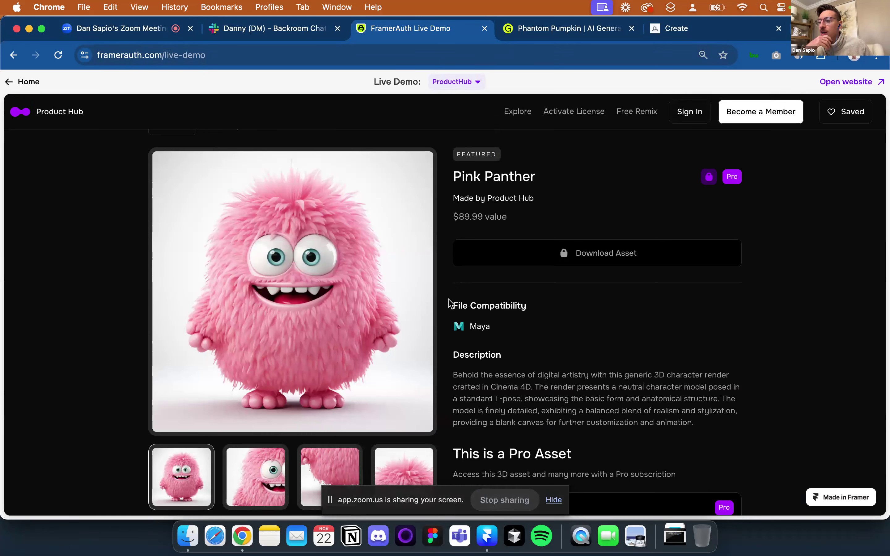
{"action": "scroll", "coordinate": [449, 304], "scroll_direction": "down", "scroll_amount": 1}
{"action": "scroll", "coordinate": [449, 303], "scroll_direction": "down", "scroll_amount": 2}
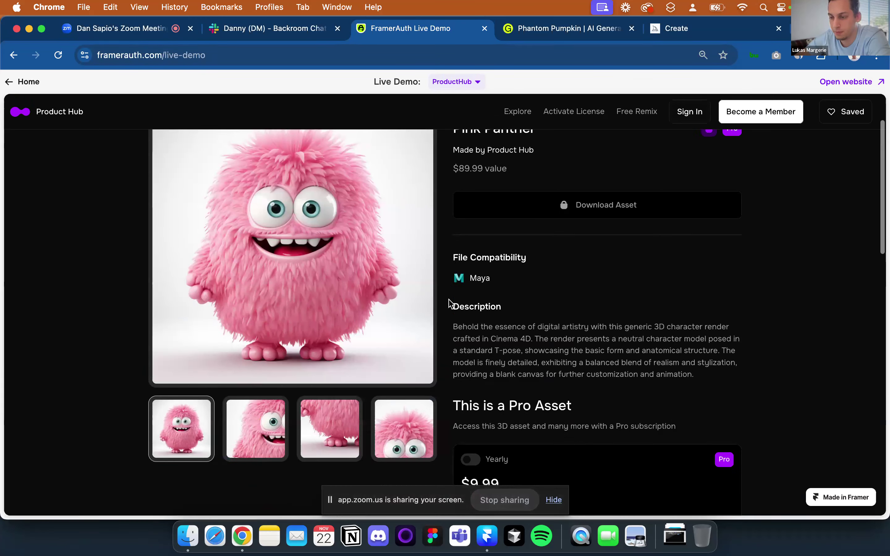
{"action": "scroll", "coordinate": [449, 300], "scroll_direction": "down", "scroll_amount": 3}
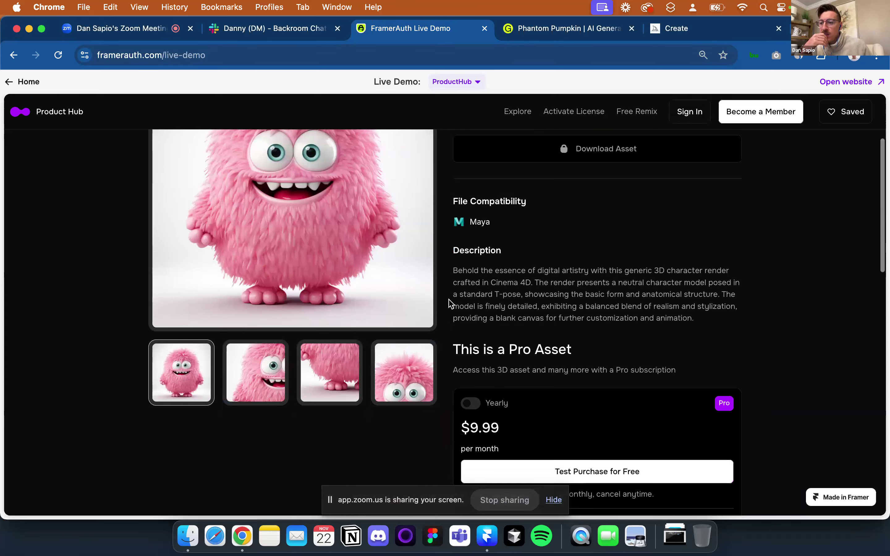
{"action": "scroll", "coordinate": [448, 300], "scroll_direction": "up", "scroll_amount": 4}
{"action": "scroll", "coordinate": [448, 300], "scroll_direction": "down", "scroll_amount": 10}
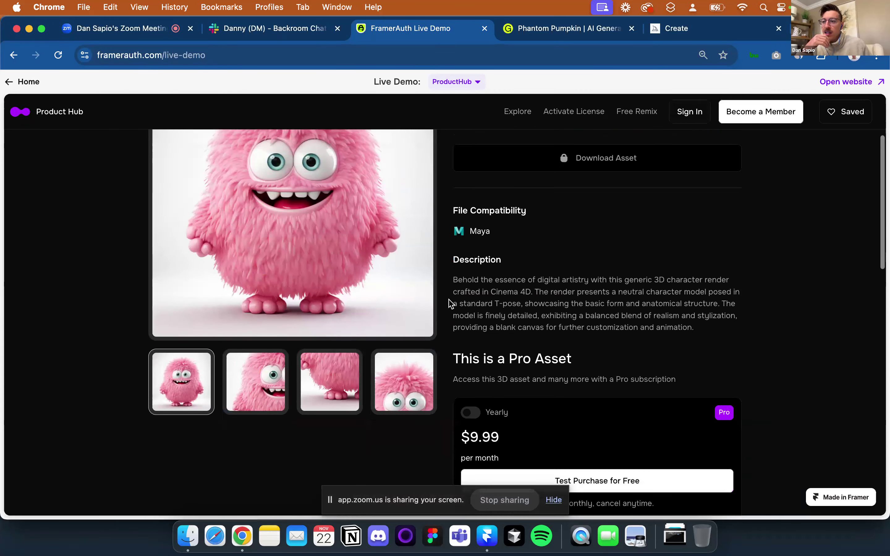
- Toggle the Pro pricing to Yearly and back to Monthly, then return to the top
{"action": "left_click", "coordinate": [471, 293]}
{"action": "left_click", "coordinate": [470, 293]}
{"action": "scroll", "coordinate": [494, 282], "scroll_direction": "down", "scroll_amount": 5}
{"action": "scroll", "coordinate": [495, 282], "scroll_direction": "up", "scroll_amount": 13}
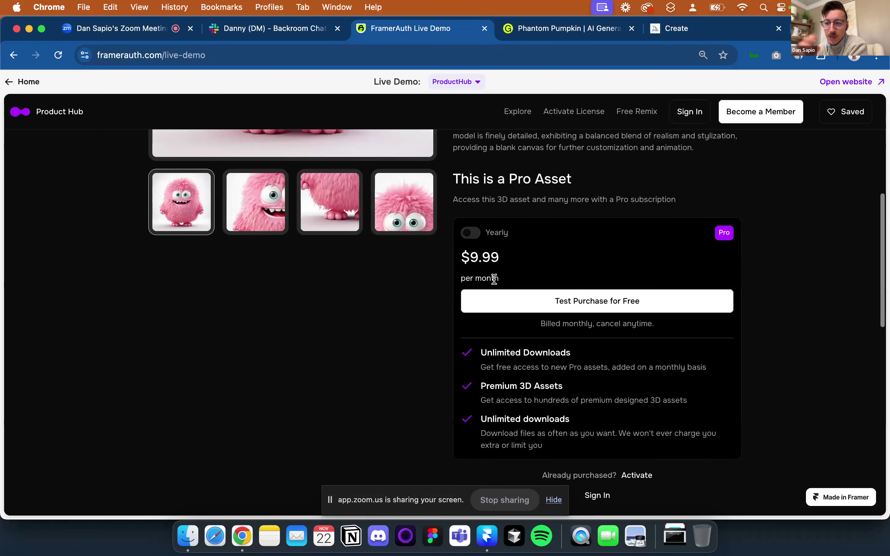
{"action": "scroll", "coordinate": [517, 248], "scroll_direction": "up", "scroll_amount": 2}
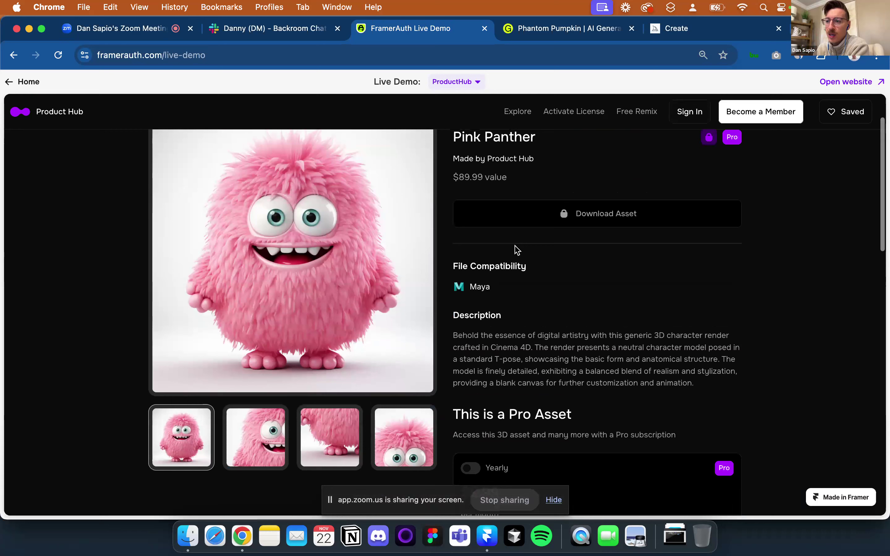
{"action": "scroll", "coordinate": [600, 223], "scroll_direction": "up", "scroll_amount": 3}
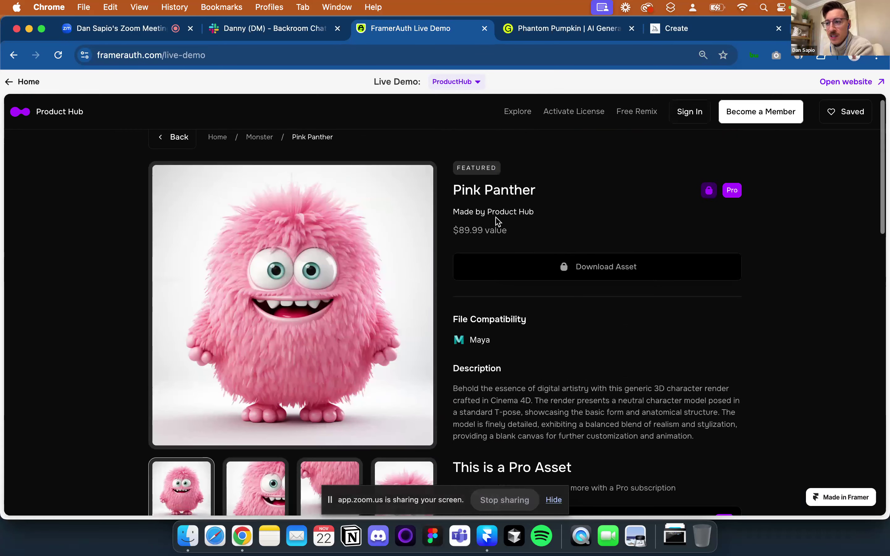
{"action": "scroll", "coordinate": [493, 217], "scroll_direction": "up", "scroll_amount": 1}
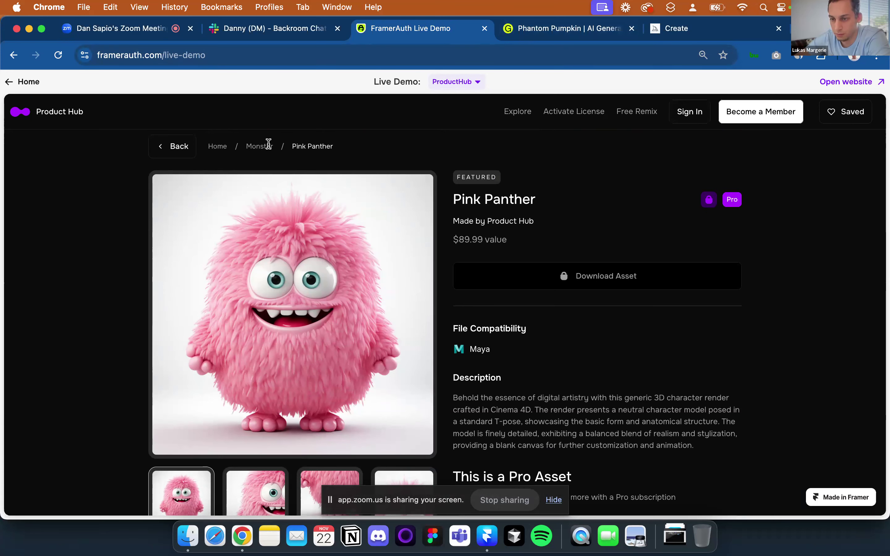
- Go back to the Monsters grid and open the Furry Felix product page
{"action": "left_click", "coordinate": [166, 147]}
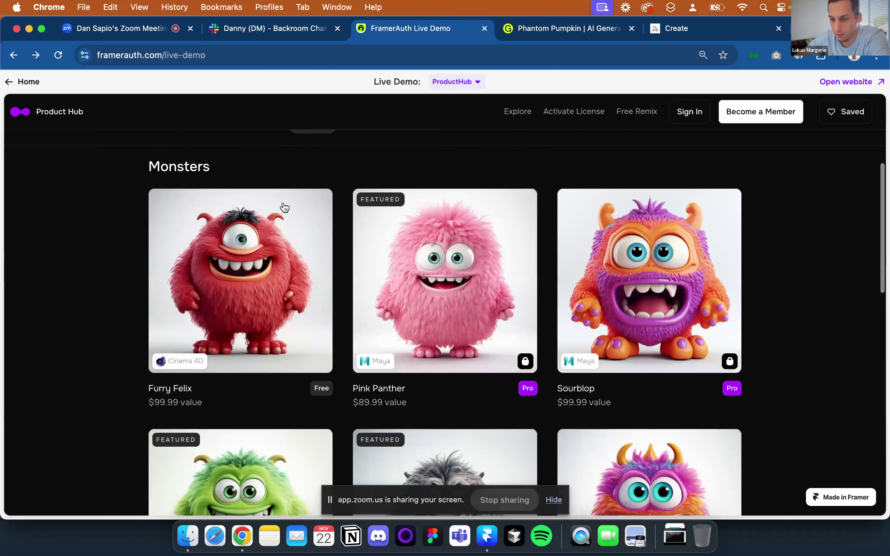
{"action": "left_click", "coordinate": [284, 204]}
{"action": "scroll", "coordinate": [502, 298], "scroll_direction": "down", "scroll_amount": 8}
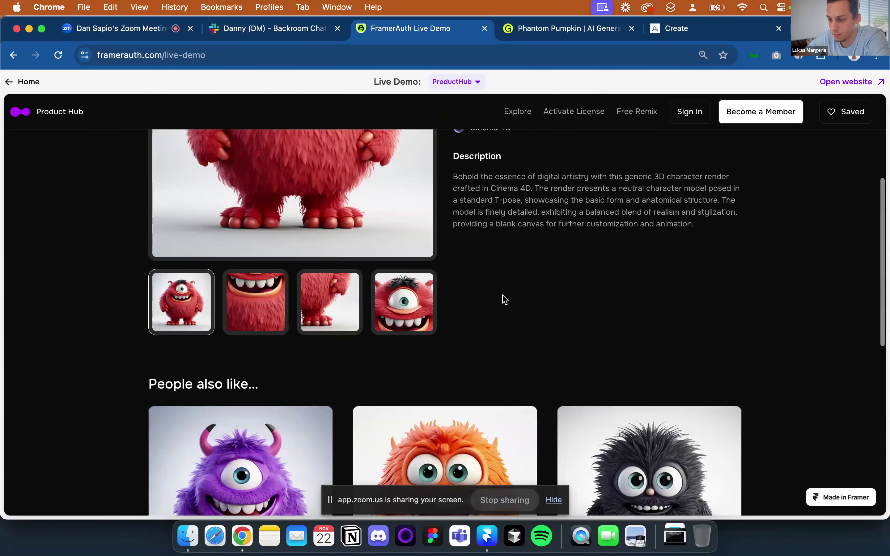
{"action": "scroll", "coordinate": [503, 298], "scroll_direction": "up", "scroll_amount": 7}
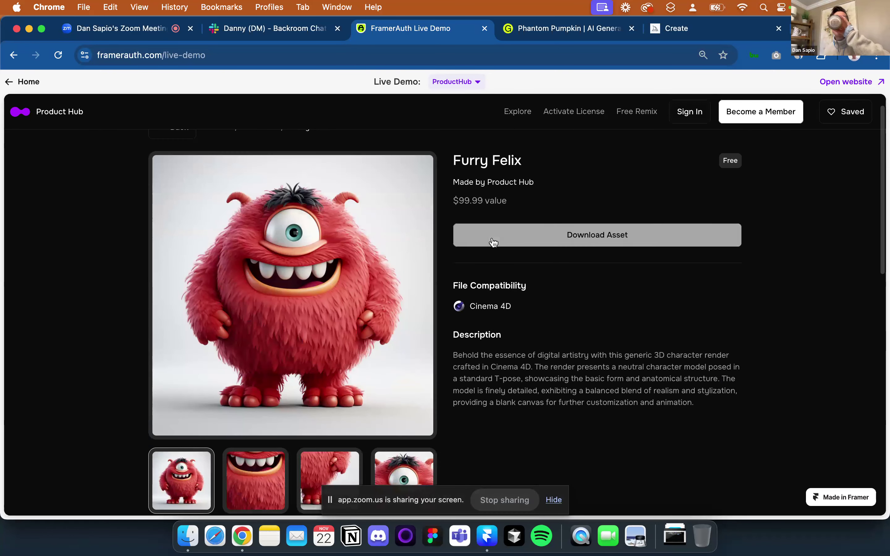
{"action": "scroll", "coordinate": [522, 235], "scroll_direction": "up", "scroll_amount": 1}
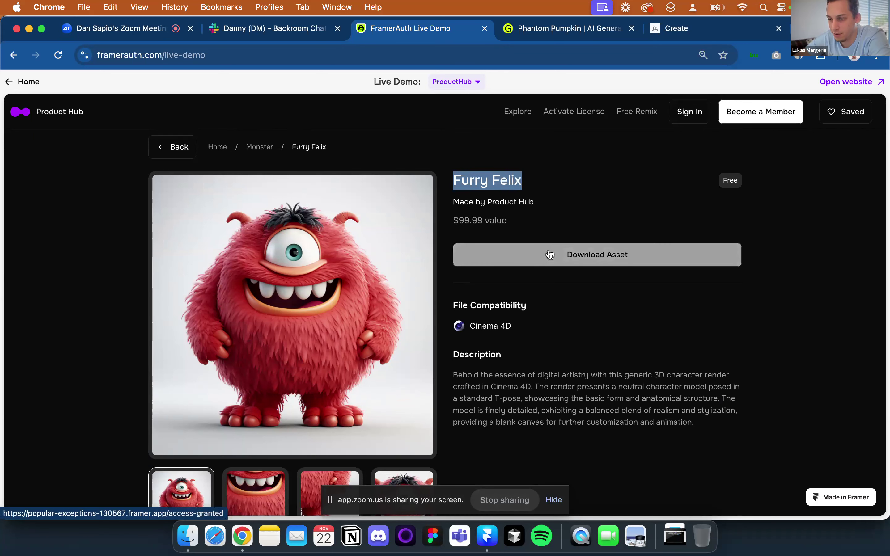
{"action": "left_click", "coordinate": [543, 224]}
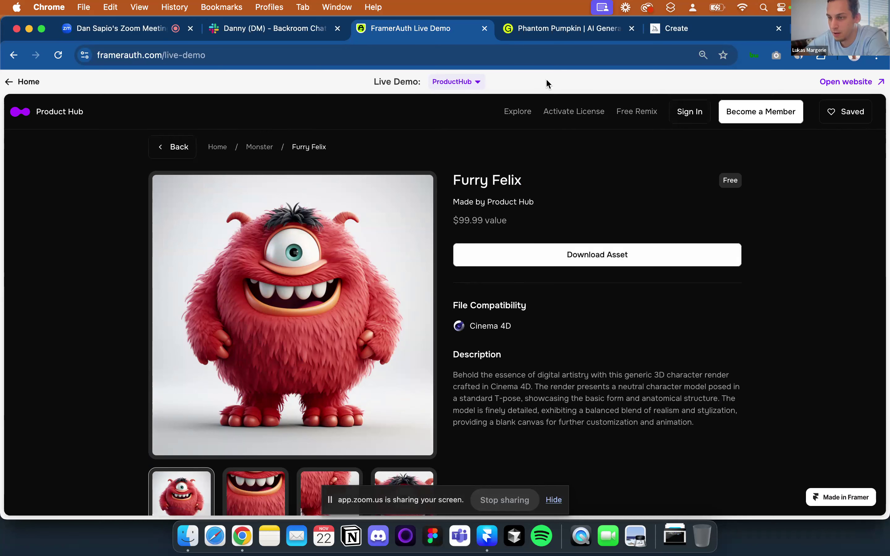
- Glance at the Phantom Pumpkin tab, then cycle through Furry Felix's second, third and main images
{"action": "left_click", "coordinate": [540, 36]}
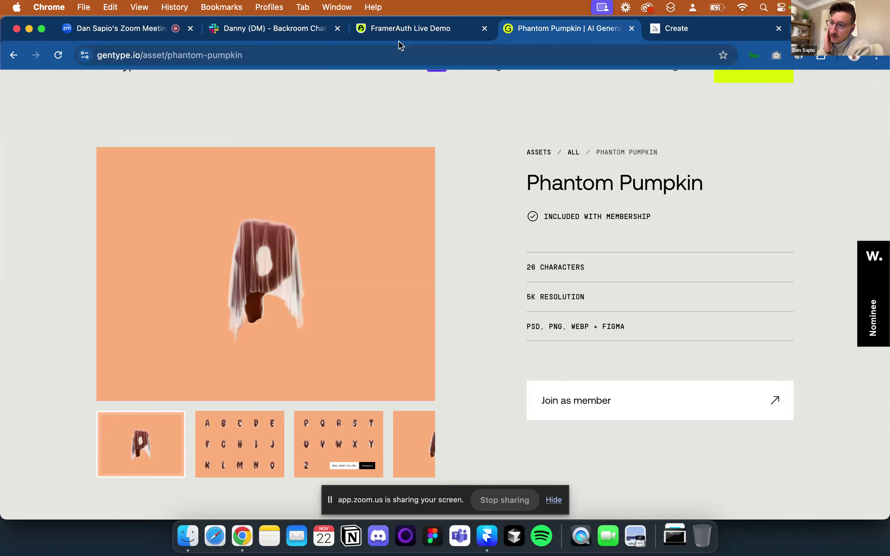
{"action": "left_click", "coordinate": [401, 39]}
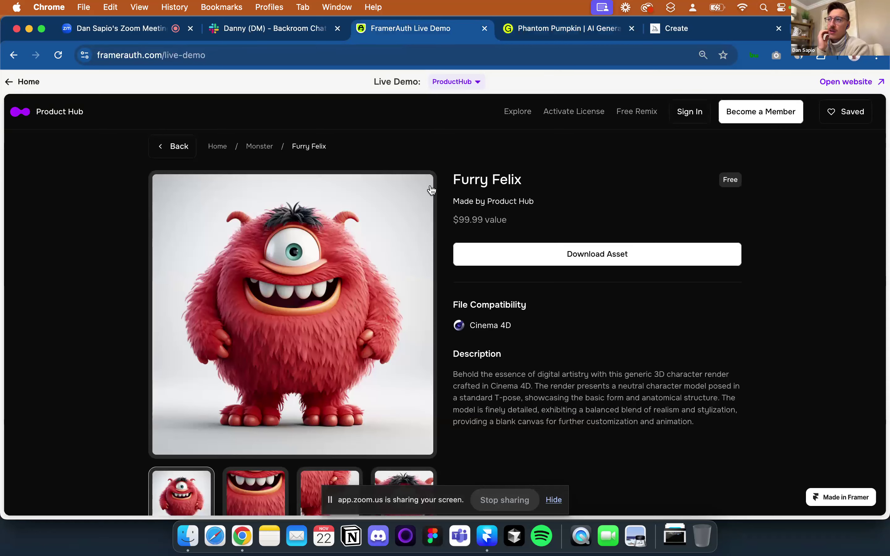
{"action": "scroll", "coordinate": [431, 191], "scroll_direction": "down", "scroll_amount": 3}
{"action": "left_click", "coordinate": [253, 427]}
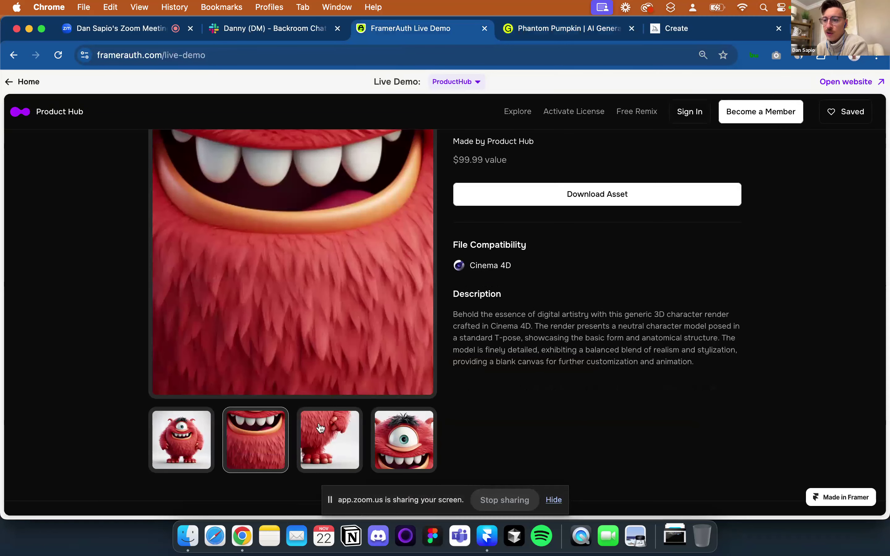
{"action": "left_click", "coordinate": [322, 427]}
{"action": "left_click", "coordinate": [191, 434]}
{"action": "scroll", "coordinate": [225, 321], "scroll_direction": "up", "scroll_amount": 3}
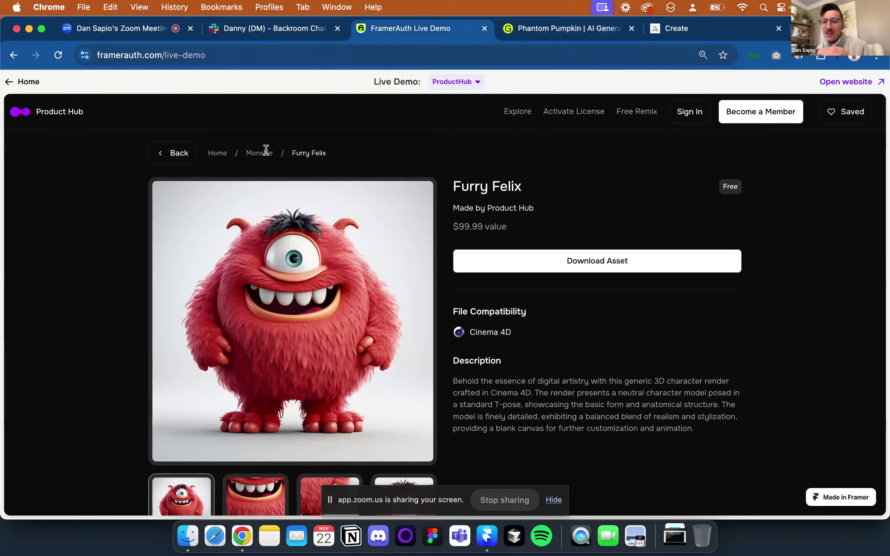
- Return to the Monsters grid and browse up and down the product listing
{"action": "left_click", "coordinate": [177, 154]}
{"action": "scroll", "coordinate": [367, 284], "scroll_direction": "down", "scroll_amount": 8}
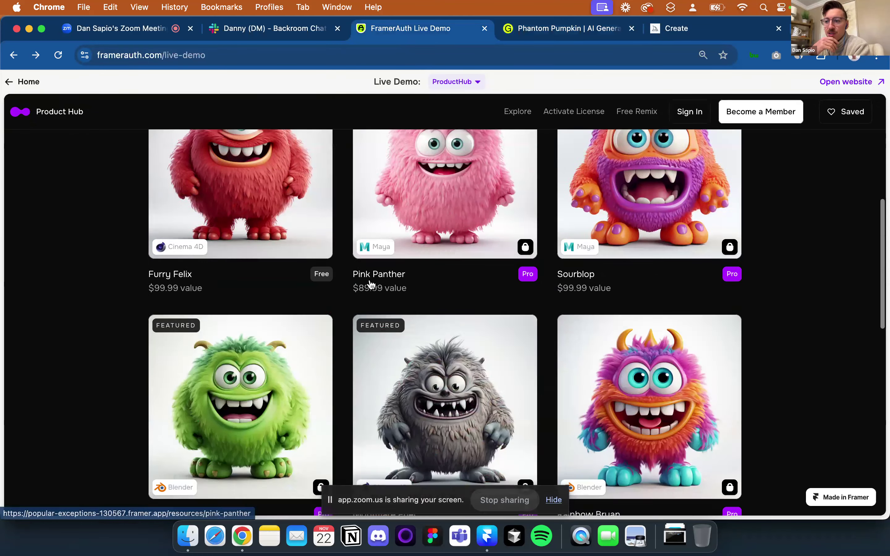
{"action": "scroll", "coordinate": [369, 285], "scroll_direction": "up", "scroll_amount": 3}
{"action": "scroll", "coordinate": [371, 284], "scroll_direction": "up", "scroll_amount": 8}
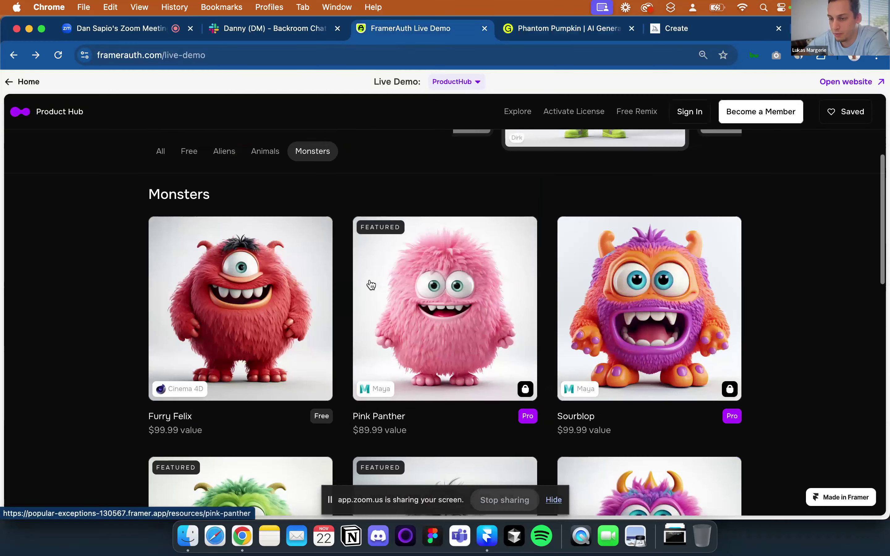
{"action": "scroll", "coordinate": [342, 280], "scroll_direction": "up", "scroll_amount": 3}
{"action": "scroll", "coordinate": [342, 280], "scroll_direction": "up", "scroll_amount": 1}
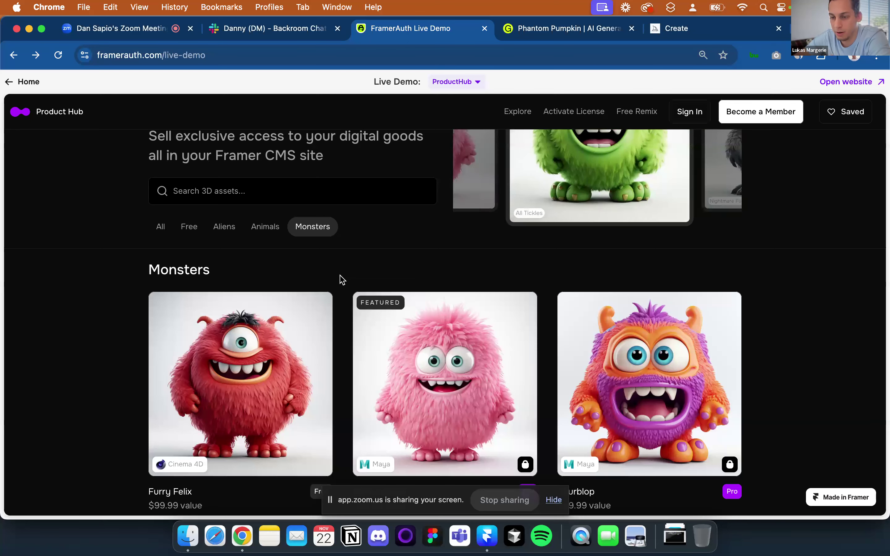
{"action": "scroll", "coordinate": [342, 279], "scroll_direction": "up", "scroll_amount": 5}
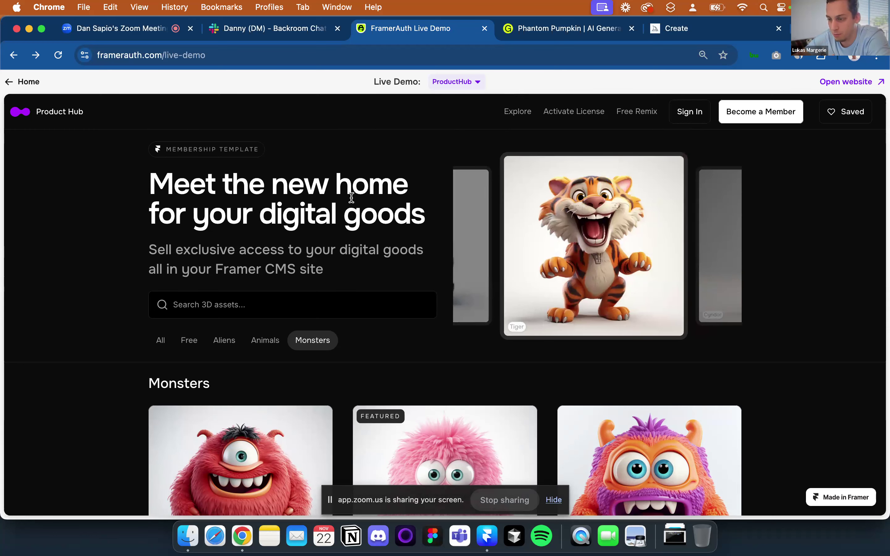
{"action": "scroll", "coordinate": [366, 242], "scroll_direction": "down", "scroll_amount": 3}
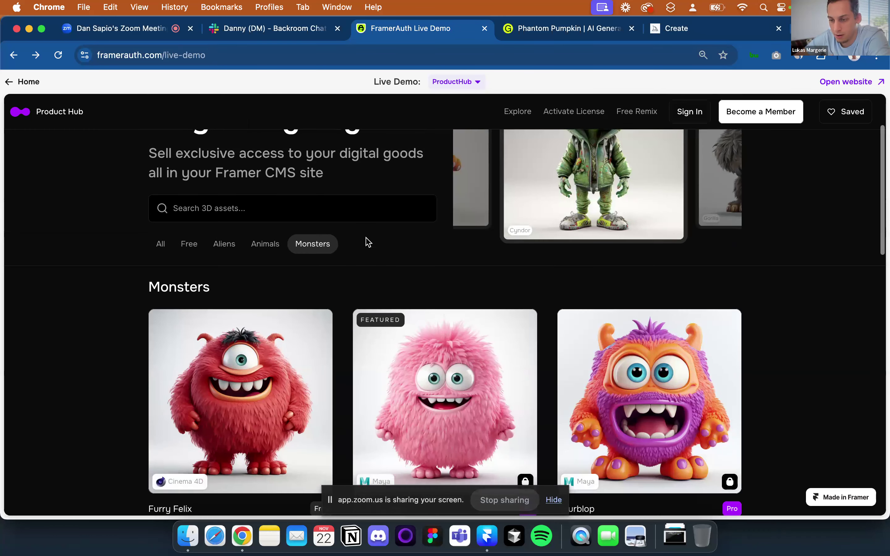
{"action": "scroll", "coordinate": [341, 304], "scroll_direction": "down", "scroll_amount": 2}
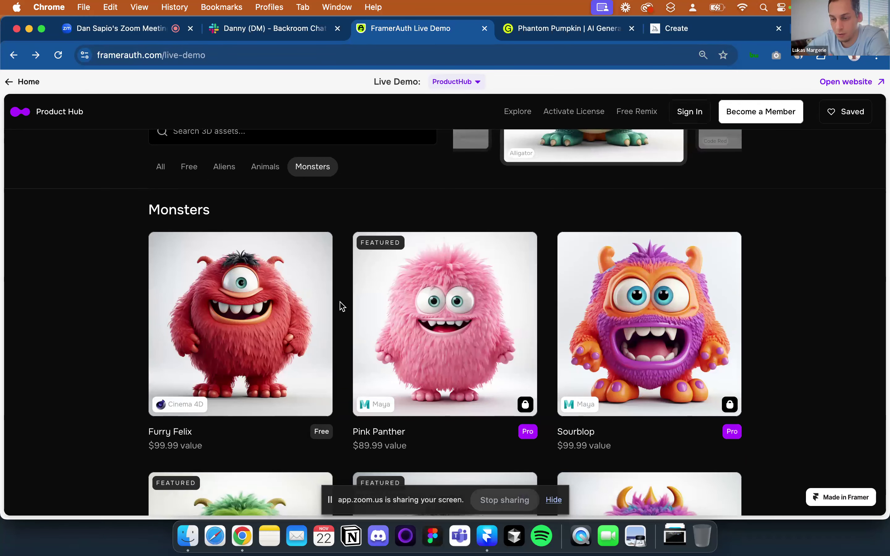
{"action": "scroll", "coordinate": [342, 305], "scroll_direction": "down", "scroll_amount": 6}
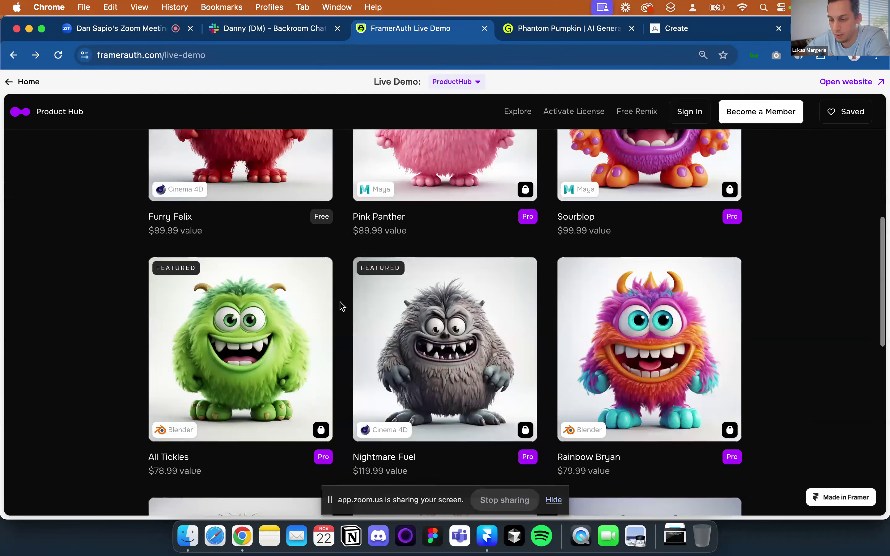
{"action": "scroll", "coordinate": [342, 306], "scroll_direction": "down", "scroll_amount": 6}
{"action": "scroll", "coordinate": [342, 306], "scroll_direction": "up", "scroll_amount": 10}
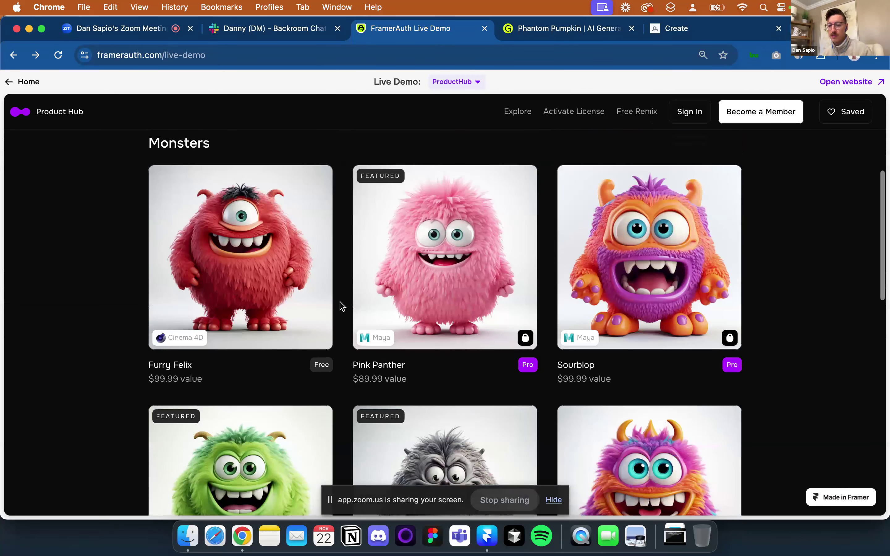
{"action": "scroll", "coordinate": [342, 306], "scroll_direction": "up", "scroll_amount": 5}
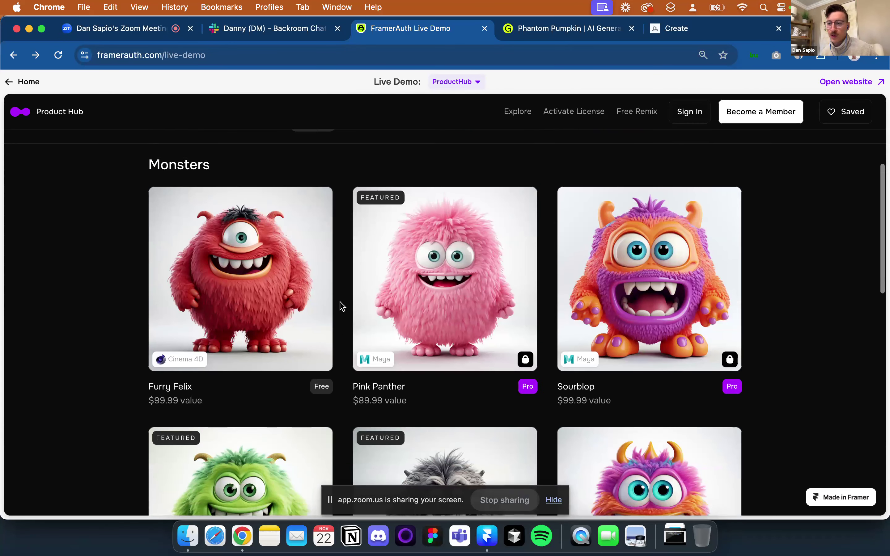
{"action": "scroll", "coordinate": [342, 306], "scroll_direction": "up", "scroll_amount": 2}
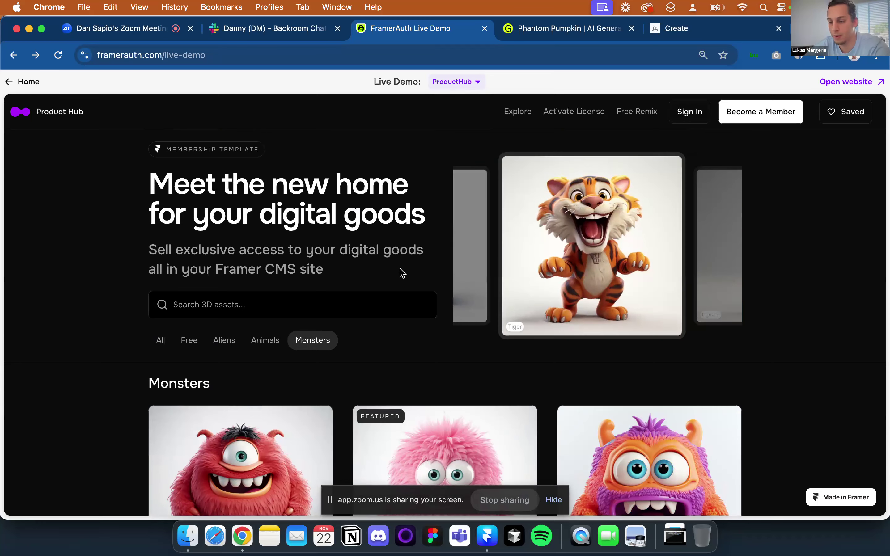
{"action": "scroll", "coordinate": [397, 280], "scroll_direction": "down", "scroll_amount": 3}
{"action": "scroll", "coordinate": [369, 341], "scroll_direction": "down", "scroll_amount": 2}
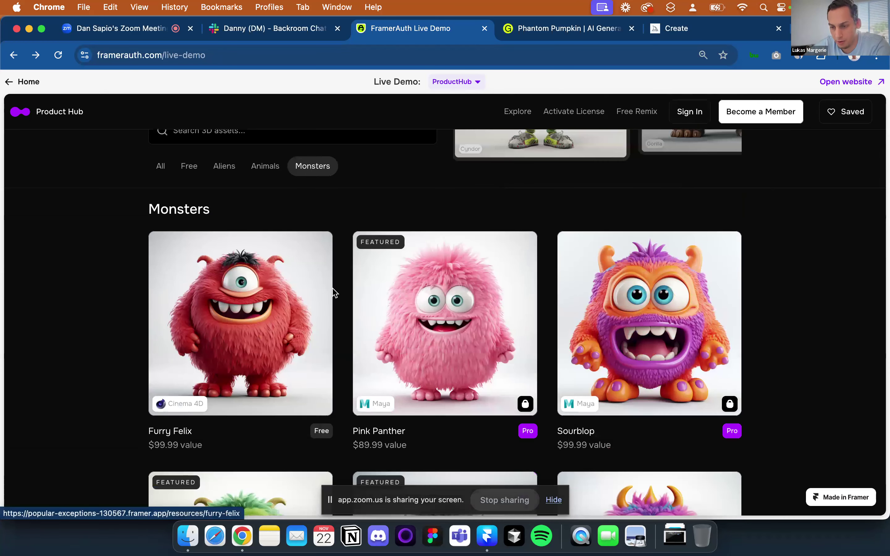
- Revisit the Furry Felix and Pink Panther pages, then switch back to Framer with nothing selected
{"action": "left_click", "coordinate": [232, 310]}
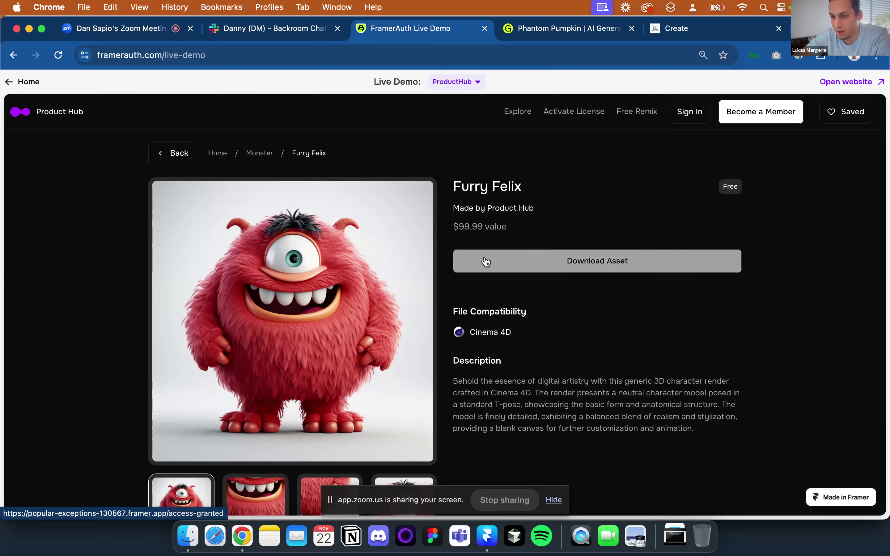
{"action": "left_click", "coordinate": [175, 156]}
{"action": "scroll", "coordinate": [435, 360], "scroll_direction": "down", "scroll_amount": 3}
{"action": "left_click", "coordinate": [437, 361]}
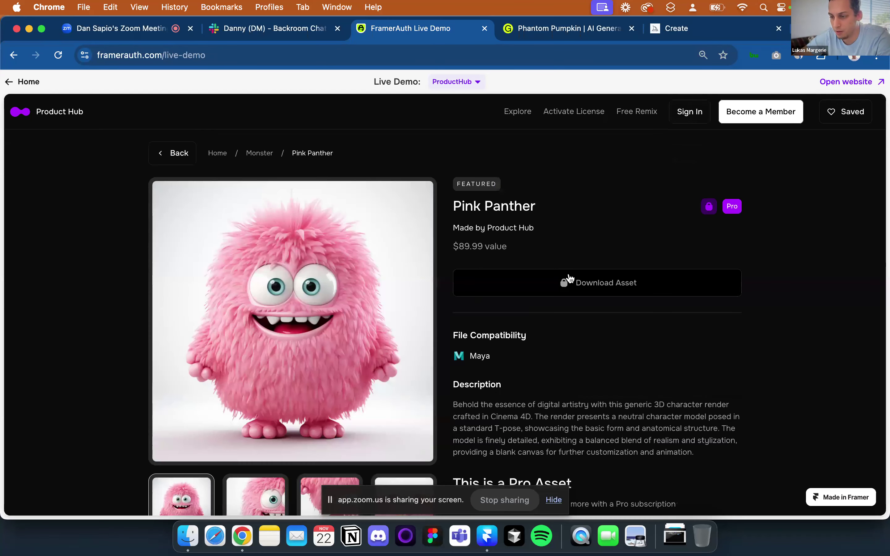
{"action": "scroll", "coordinate": [447, 267], "scroll_direction": "down", "scroll_amount": 2}
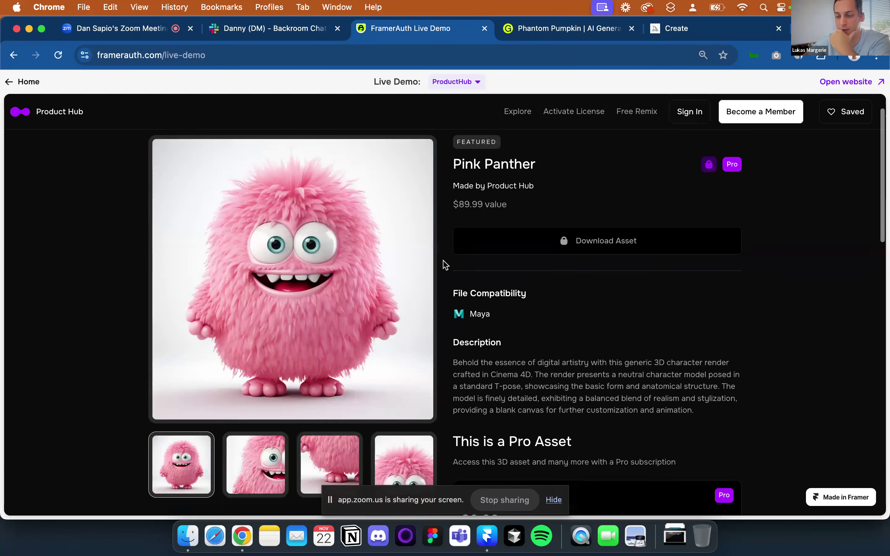
{"action": "scroll", "coordinate": [445, 264], "scroll_direction": "up", "scroll_amount": 2}
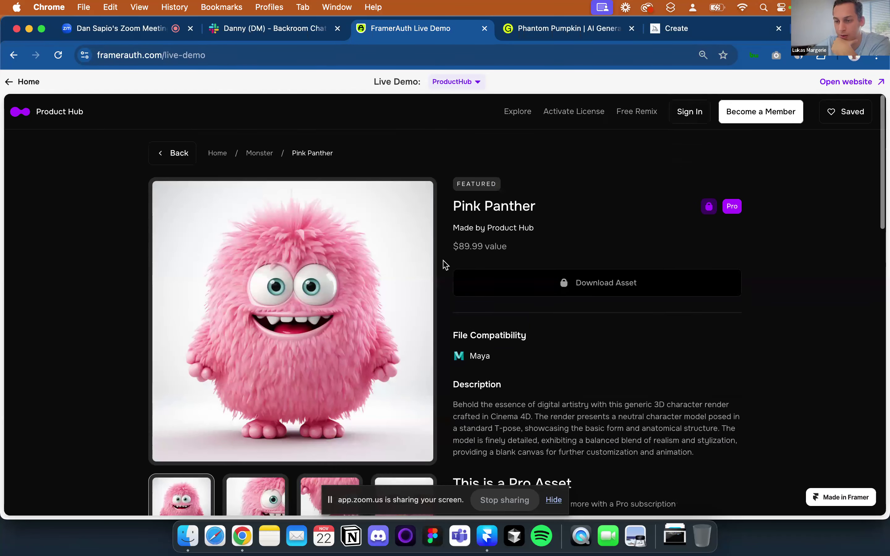
{"action": "left_click", "coordinate": [170, 155]}
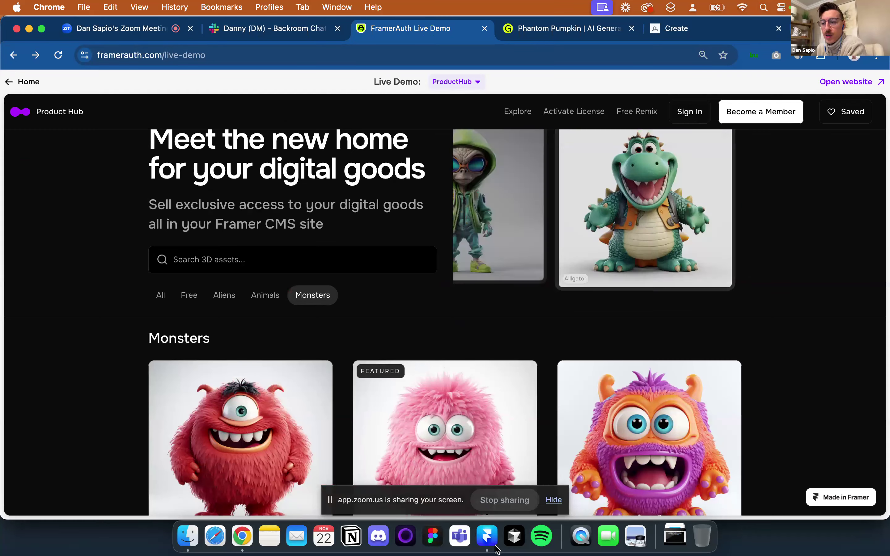
{"action": "left_click", "coordinate": [487, 536]}
{"action": "left_click", "coordinate": [225, 265]}
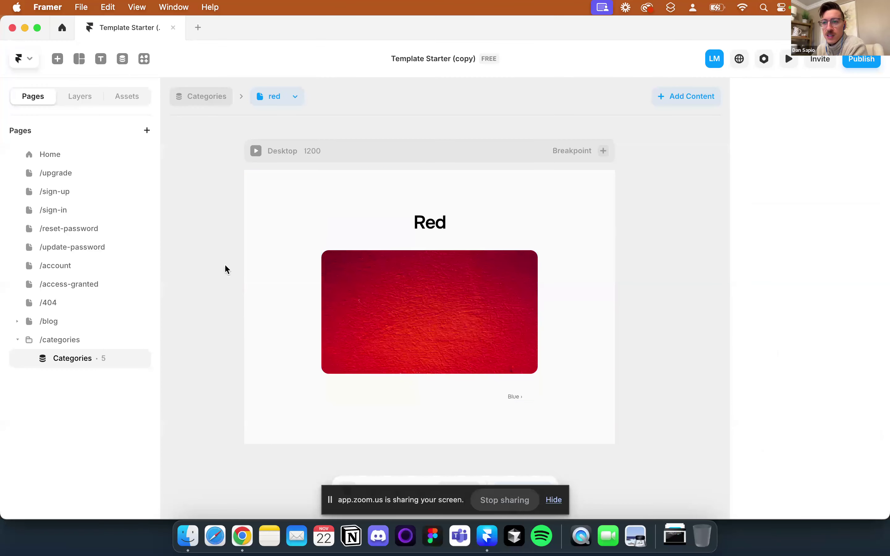
- Open the Getting Started Mockups item in the CMS, start retyping its title, then return to Chrome
{"action": "left_click", "coordinate": [122, 59]}
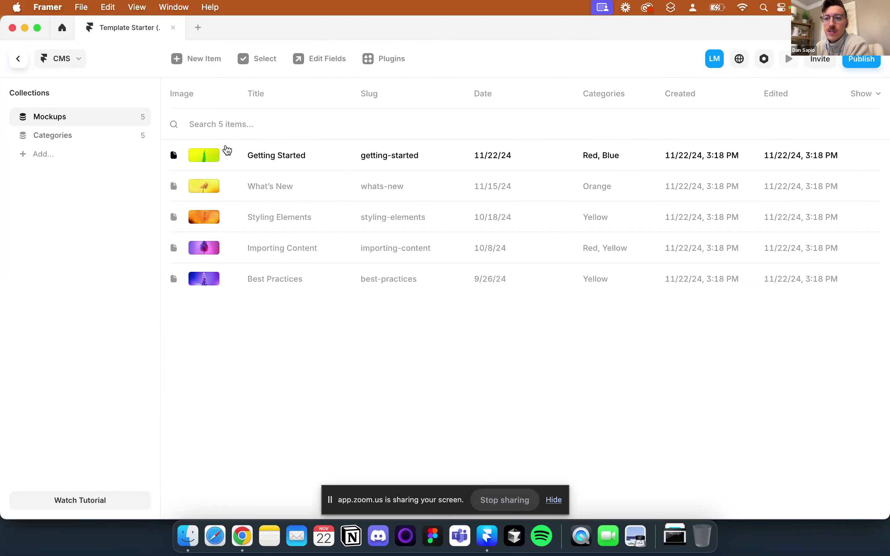
{"action": "left_click", "coordinate": [248, 156]}
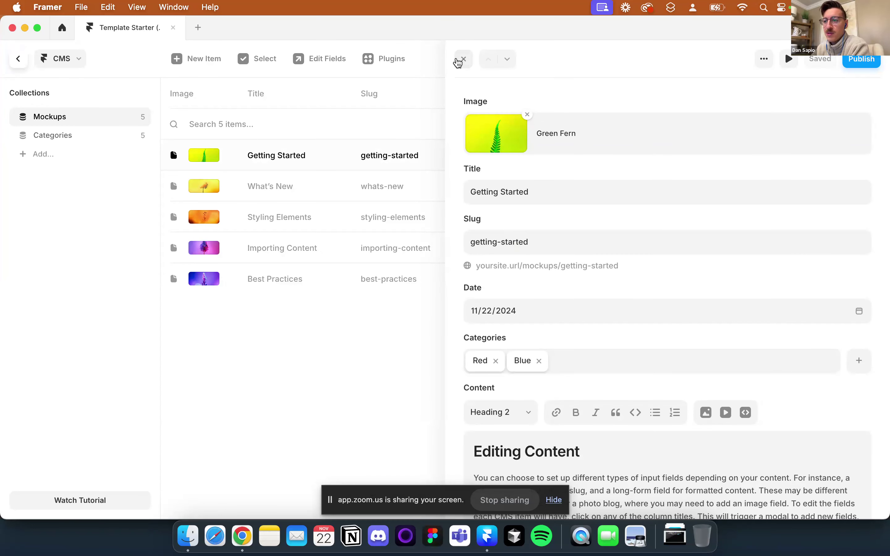
{"action": "left_click", "coordinate": [501, 197]}
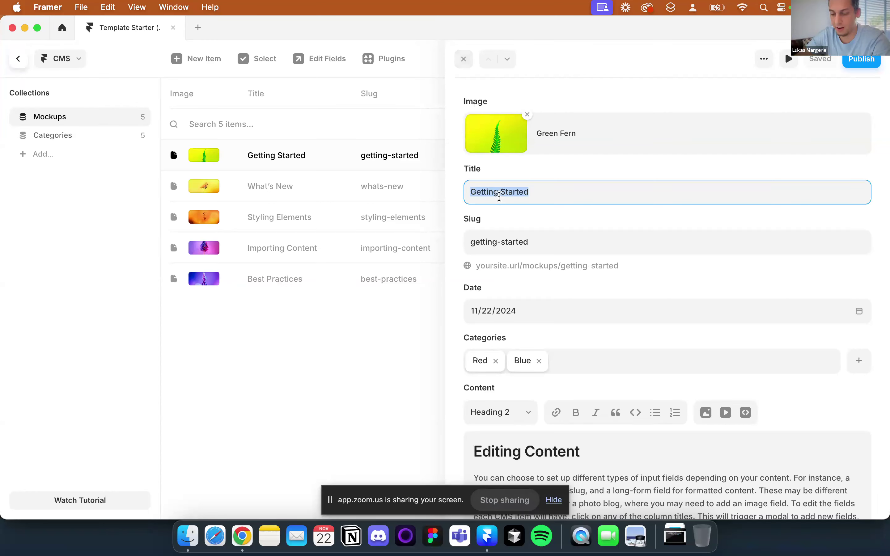
{"action": "type", "text": "Fir"}
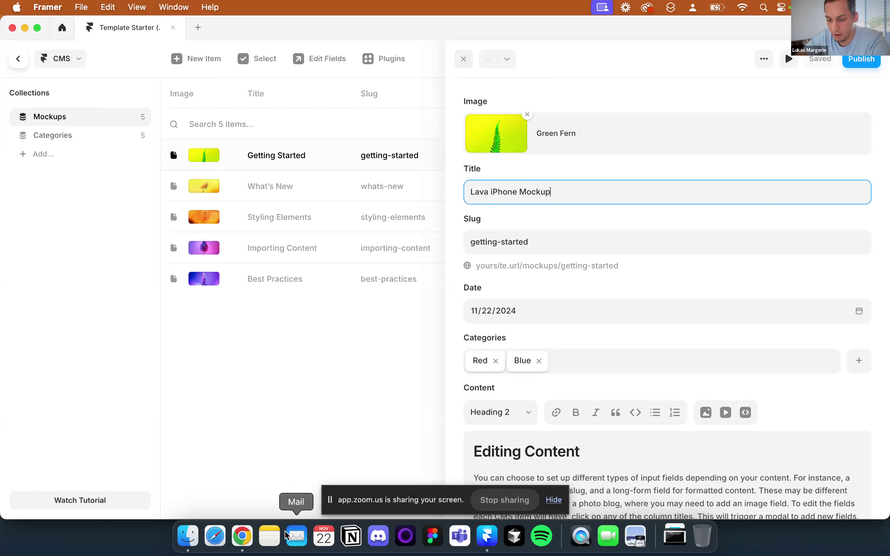
{"action": "left_click", "coordinate": [242, 537]}
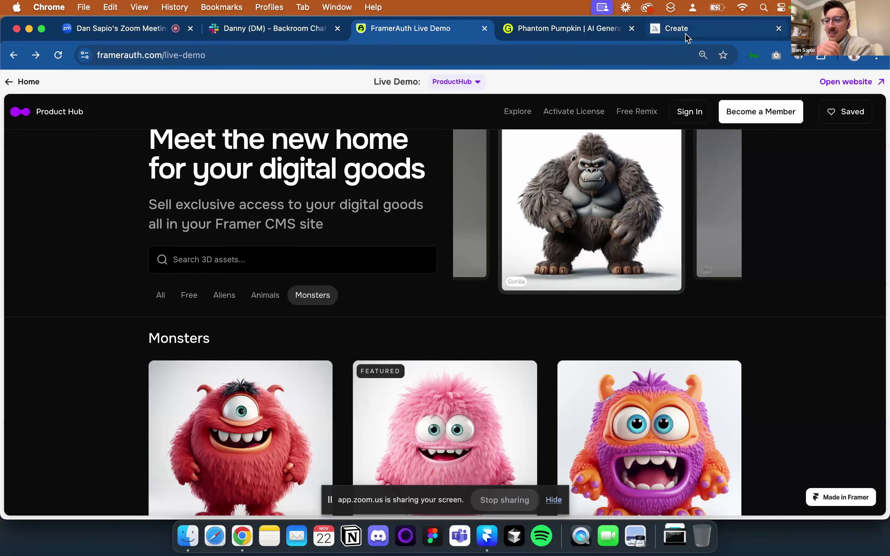
- Find and open the volcanic-background iPhone mockup image on Midjourney's creations page
{"action": "left_click", "coordinate": [677, 29]}
{"action": "scroll", "coordinate": [407, 353], "scroll_direction": "down", "scroll_amount": 10}
{"action": "scroll", "coordinate": [406, 365], "scroll_direction": "down", "scroll_amount": 10}
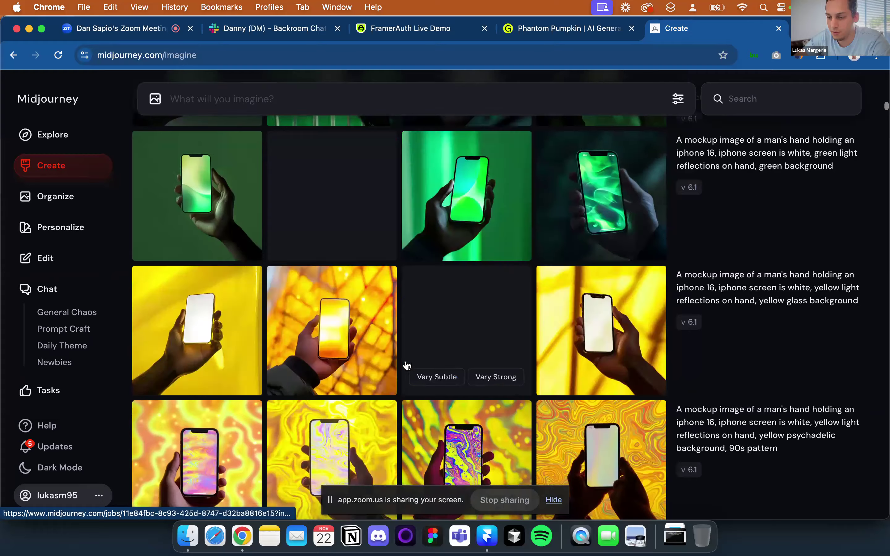
{"action": "scroll", "coordinate": [407, 366], "scroll_direction": "up", "scroll_amount": 4}
{"action": "scroll", "coordinate": [407, 365], "scroll_direction": "up", "scroll_amount": 15}
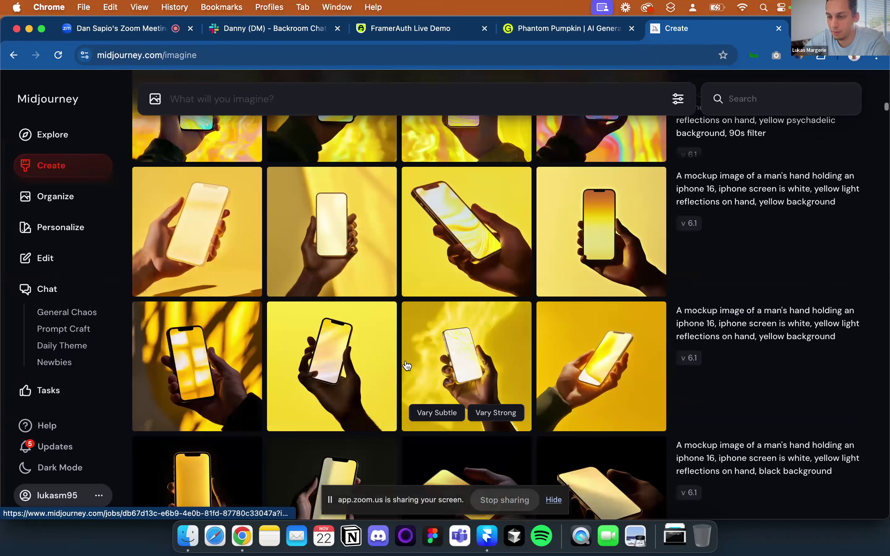
{"action": "scroll", "coordinate": [407, 365], "scroll_direction": "up", "scroll_amount": 10}
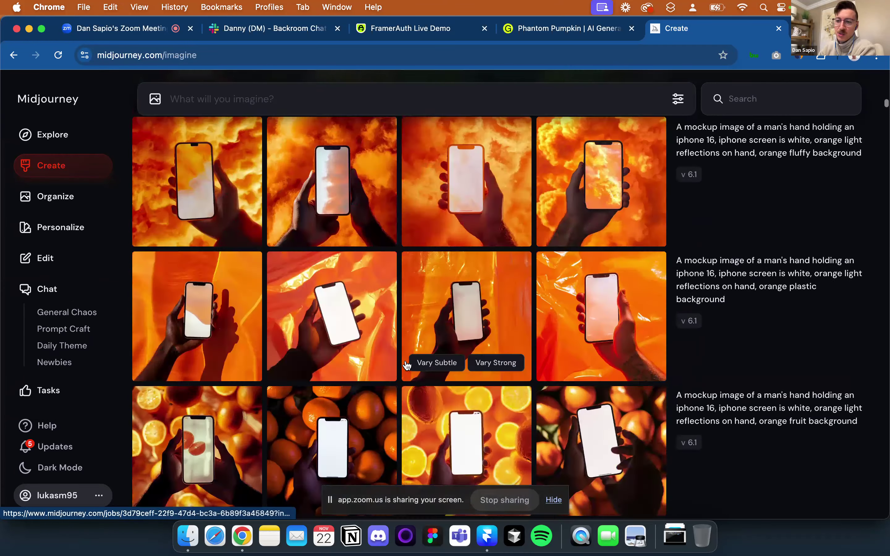
{"action": "scroll", "coordinate": [423, 331], "scroll_direction": "down", "scroll_amount": 4}
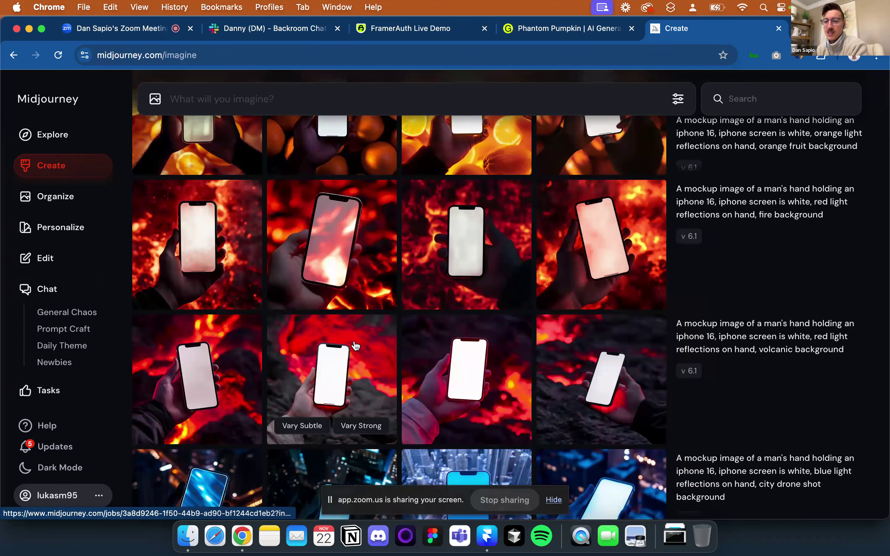
{"action": "left_click", "coordinate": [356, 345]}
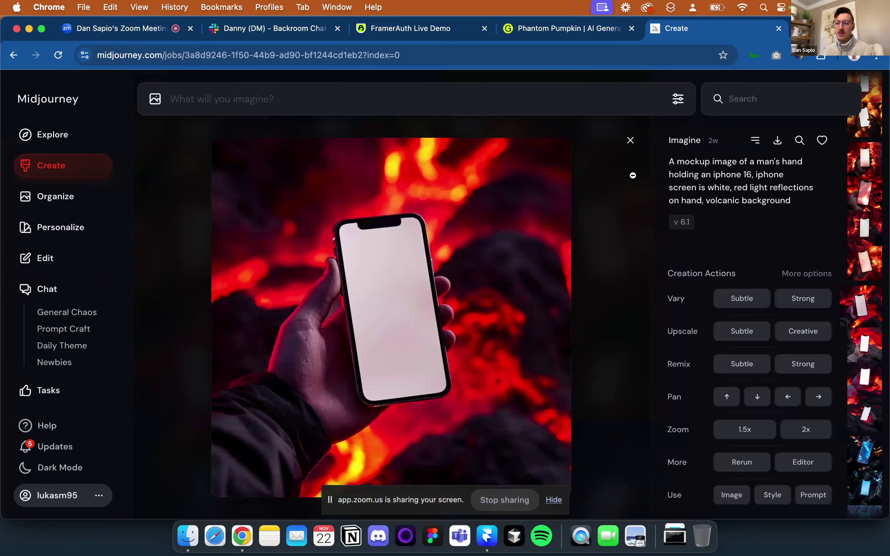
- Save the volcanic mockup image to disk, close the preview and return to Framer
{"action": "right_click", "coordinate": [503, 230]}
{"action": "left_click", "coordinate": [522, 259]}
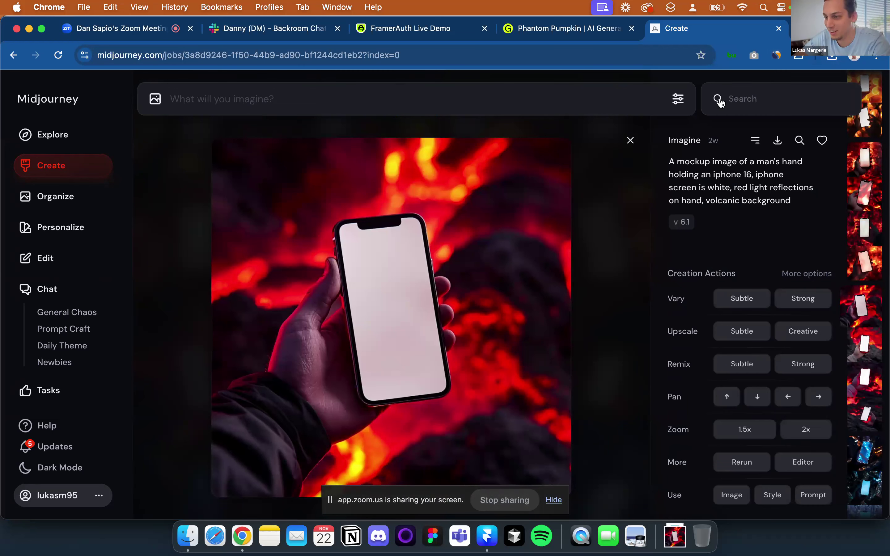
{"action": "left_click", "coordinate": [629, 142]}
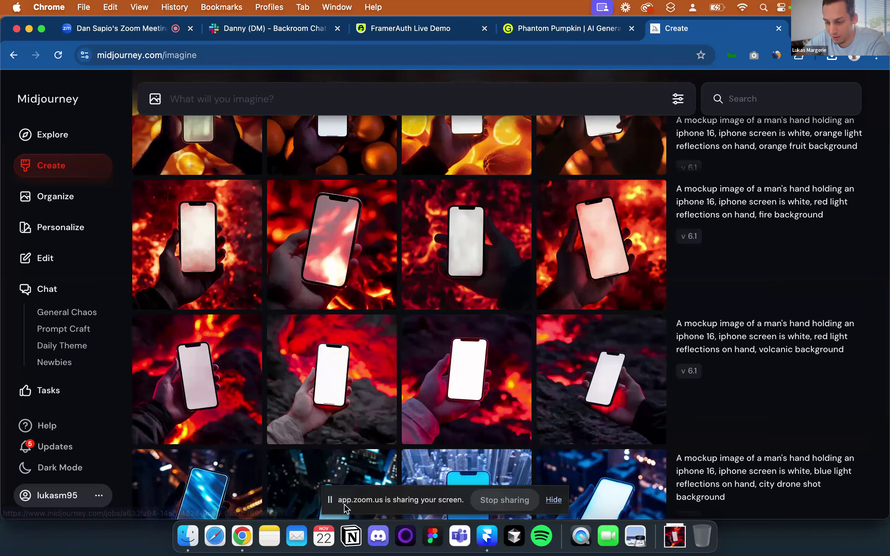
{"action": "left_click", "coordinate": [487, 542]}
- Replace the item image with the downloaded lava mockup and clear the Green Fern alt text
{"action": "left_click", "coordinate": [483, 131]}
{"action": "mouse_move", "coordinate": [385, 129]}
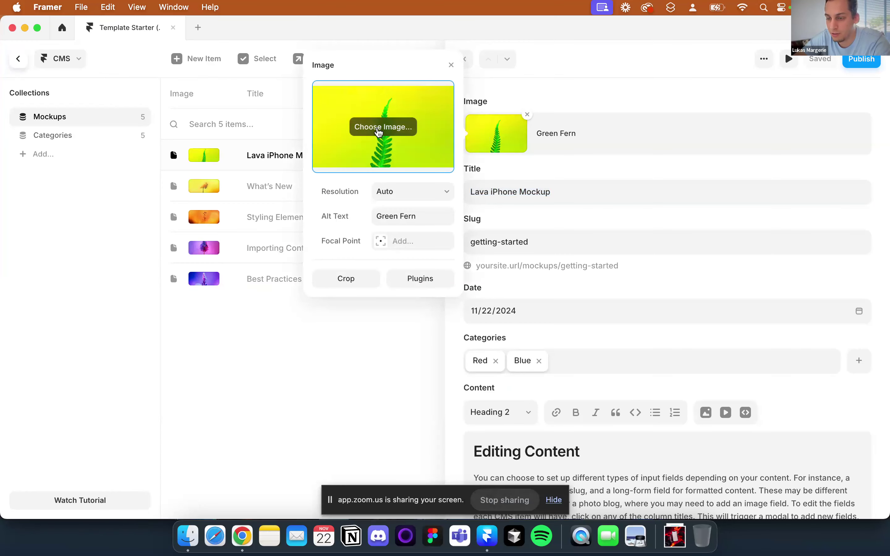
{"action": "left_click", "coordinate": [378, 133]}
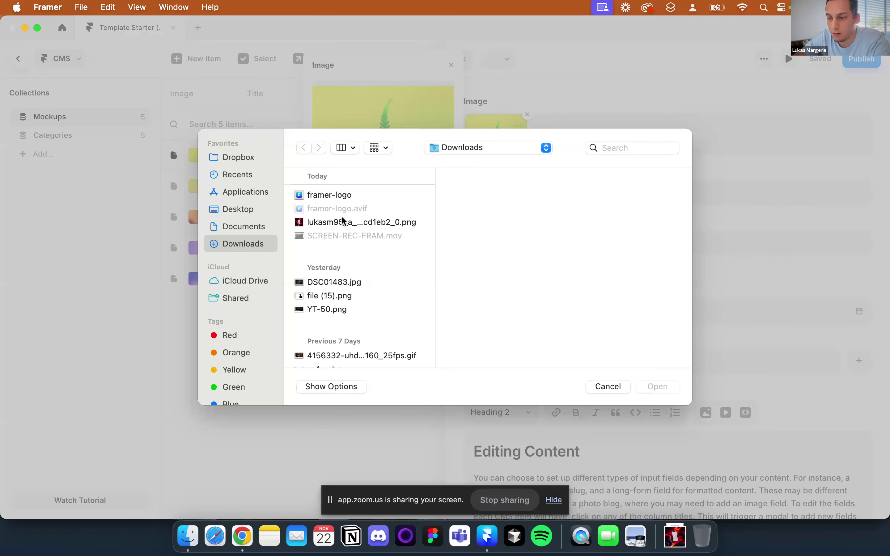
{"action": "left_click", "coordinate": [343, 222]}
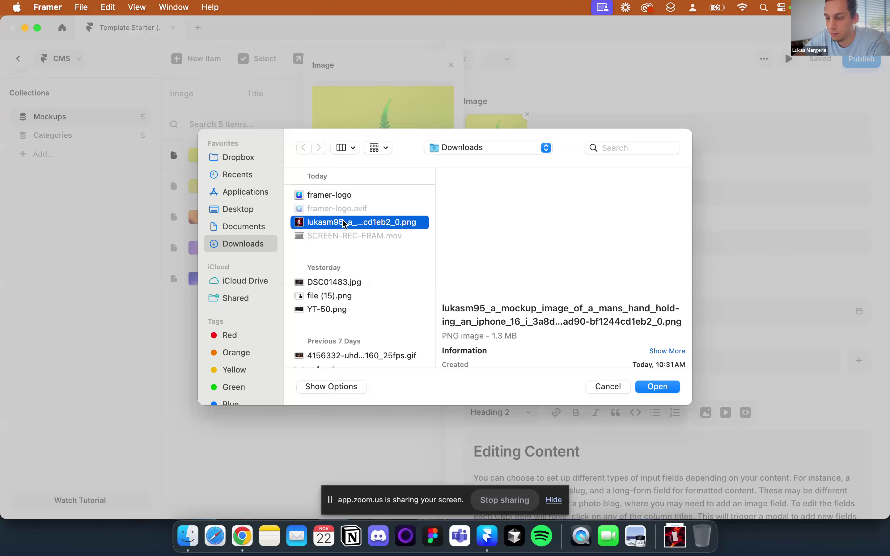
{"action": "left_click", "coordinate": [638, 384]}
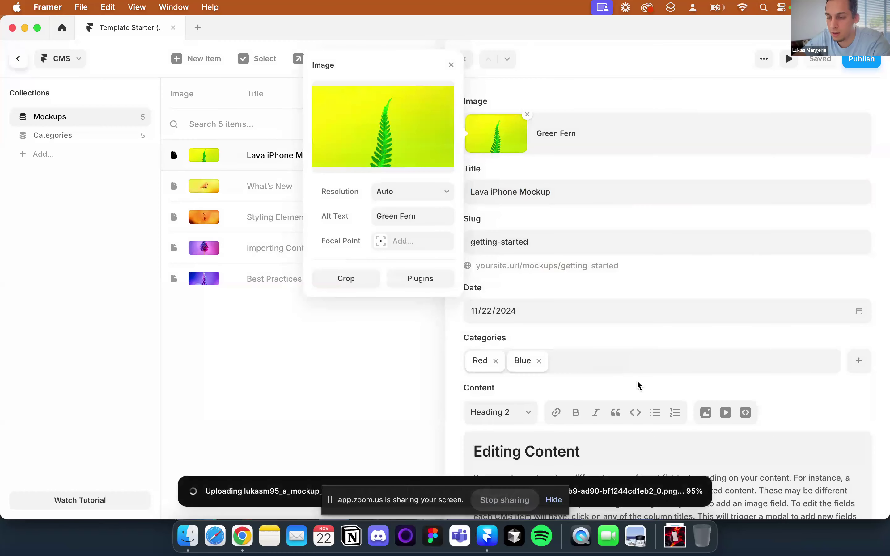
{"action": "left_click", "coordinate": [402, 213]}
{"action": "key", "text": "BackSpace"}
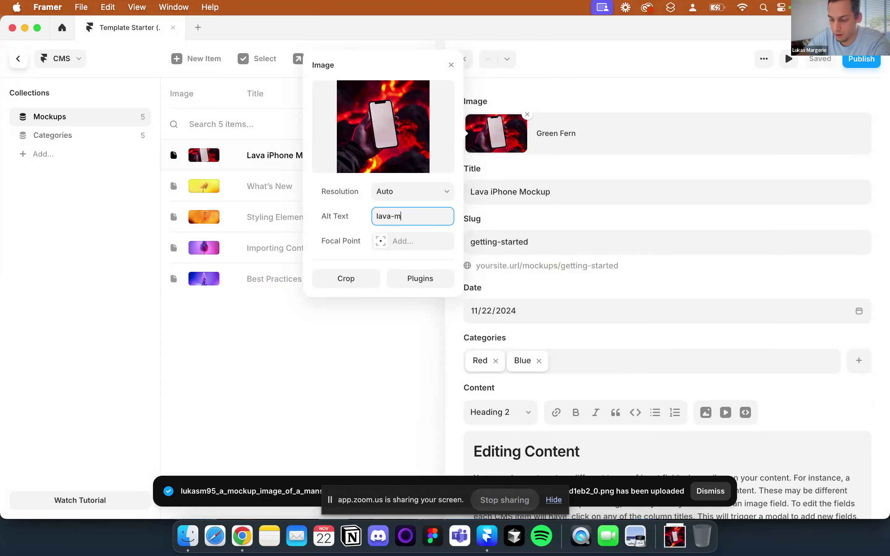
{"action": "left_click", "coordinate": [405, 340]}
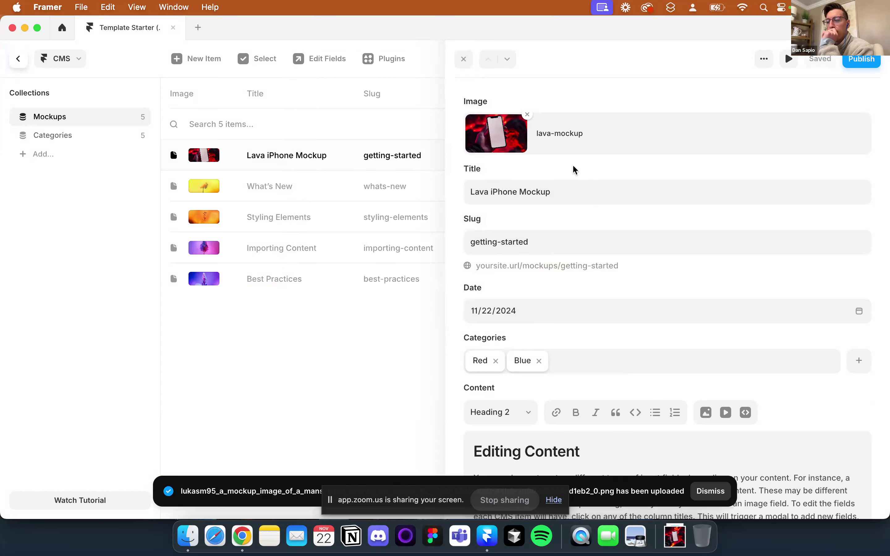
- Change the slug to lava-mockup and remove the Blue category, leaving only Red
{"action": "scroll", "coordinate": [574, 170], "scroll_direction": "down", "scroll_amount": 3}
{"action": "left_click", "coordinate": [544, 191]}
{"action": "type", "text": "lava-mockup"}
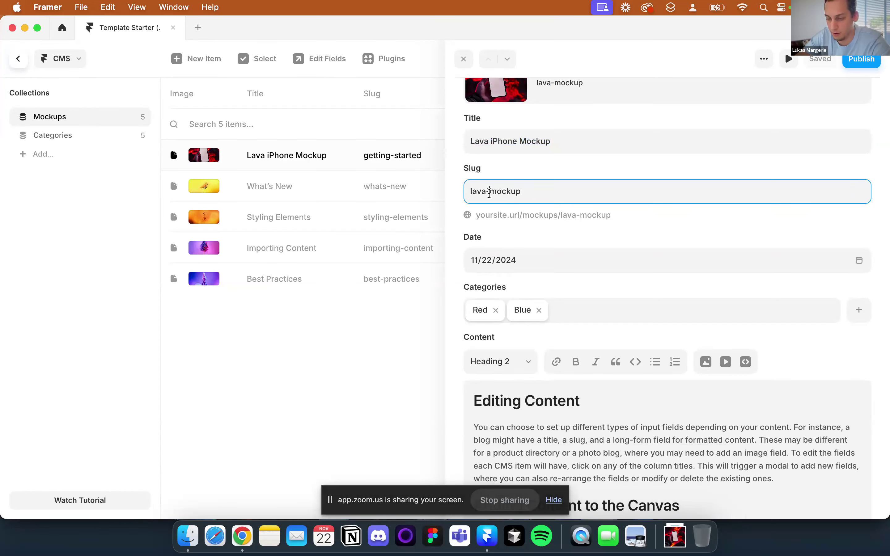
{"action": "scroll", "coordinate": [556, 272], "scroll_direction": "down", "scroll_amount": 1}
{"action": "left_click", "coordinate": [539, 295]}
- Delete the content from Adding Content to the Canvas onward, then go back to the canvas
{"action": "scroll", "coordinate": [516, 316], "scroll_direction": "down", "scroll_amount": 4}
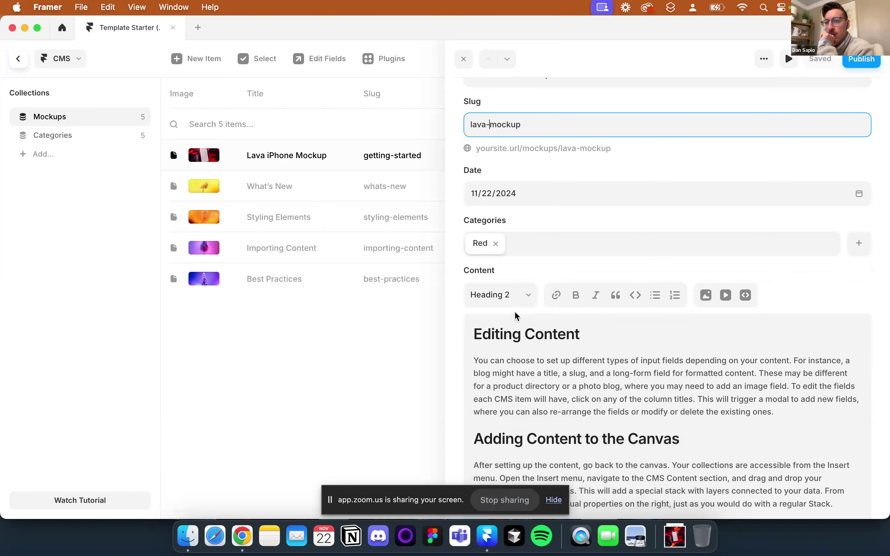
{"action": "left_click", "coordinate": [471, 310]}
{"action": "left_click_drag", "start_coordinate": [472, 310], "coordinate": [699, 429]}
{"action": "left_click", "coordinate": [702, 430]}
{"action": "left_click_drag", "start_coordinate": [474, 338], "coordinate": [636, 553]}
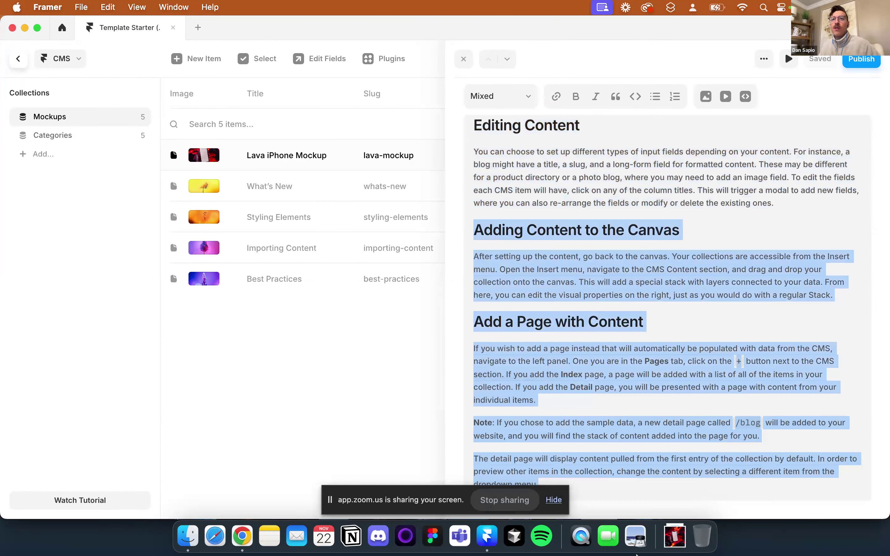
{"action": "key", "text": "BackSpace"}
{"action": "key", "text": "BackSpace"}
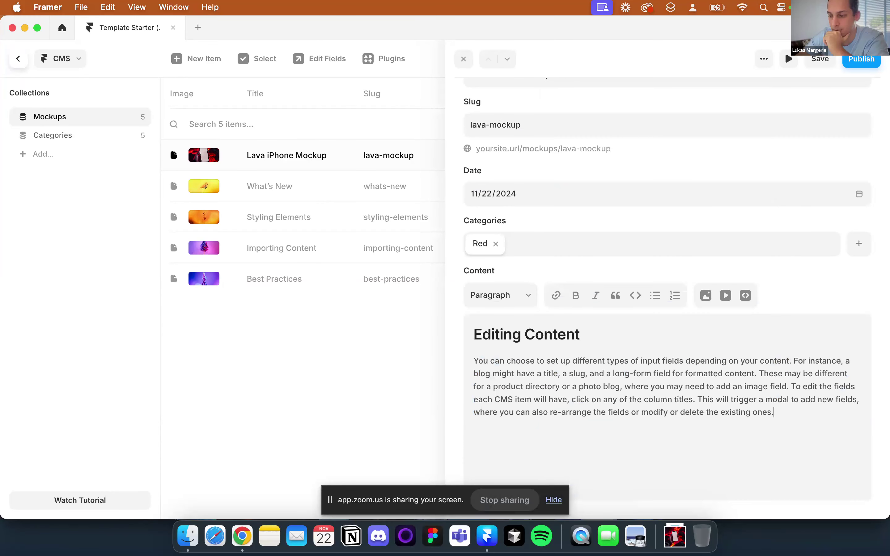
{"action": "scroll", "coordinate": [503, 284], "scroll_direction": "up", "scroll_amount": 5}
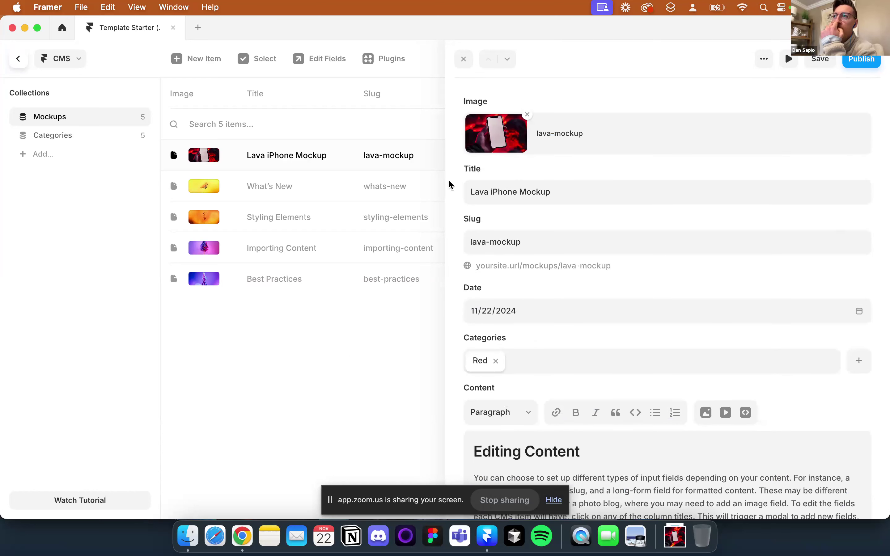
{"action": "left_click", "coordinate": [18, 58]}
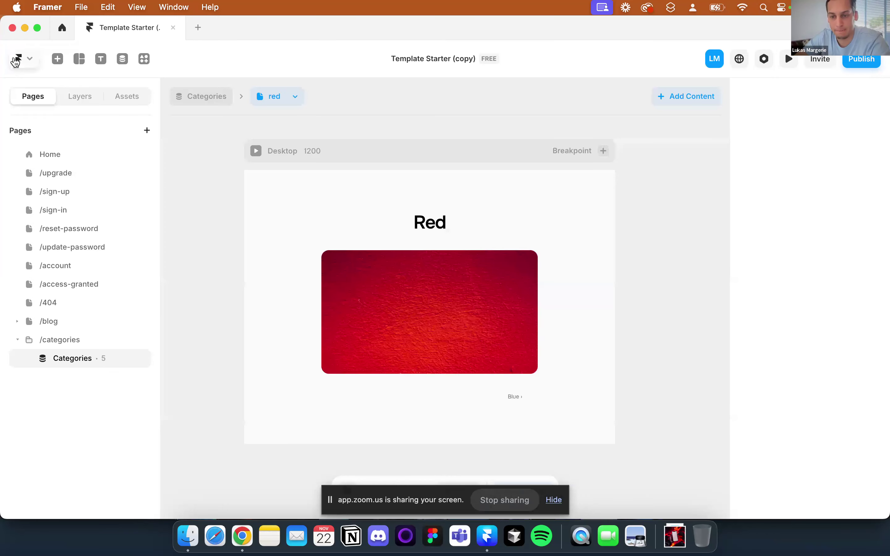
- Look through the new-page options, then go to the Home page
{"action": "left_click", "coordinate": [147, 128]}
{"action": "mouse_move", "coordinate": [169, 158]}
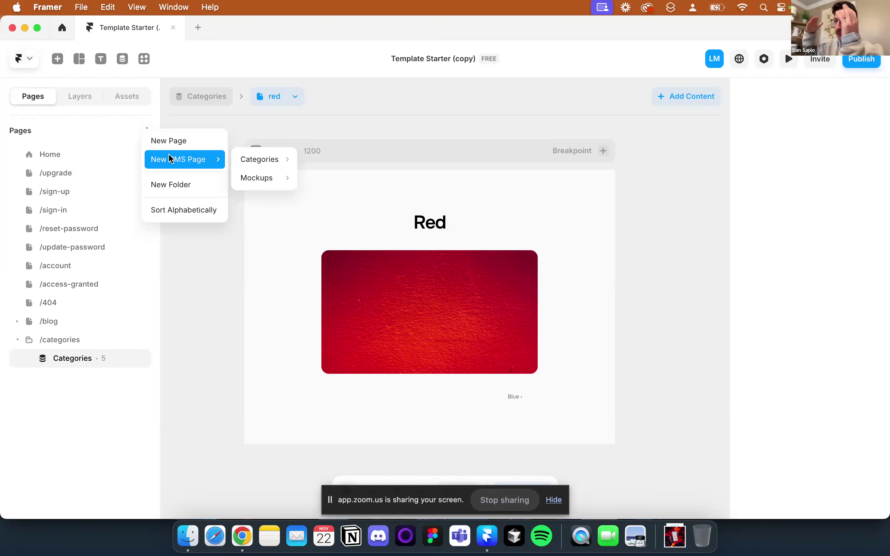
{"action": "mouse_move", "coordinate": [259, 162]}
{"action": "mouse_move", "coordinate": [265, 178]}
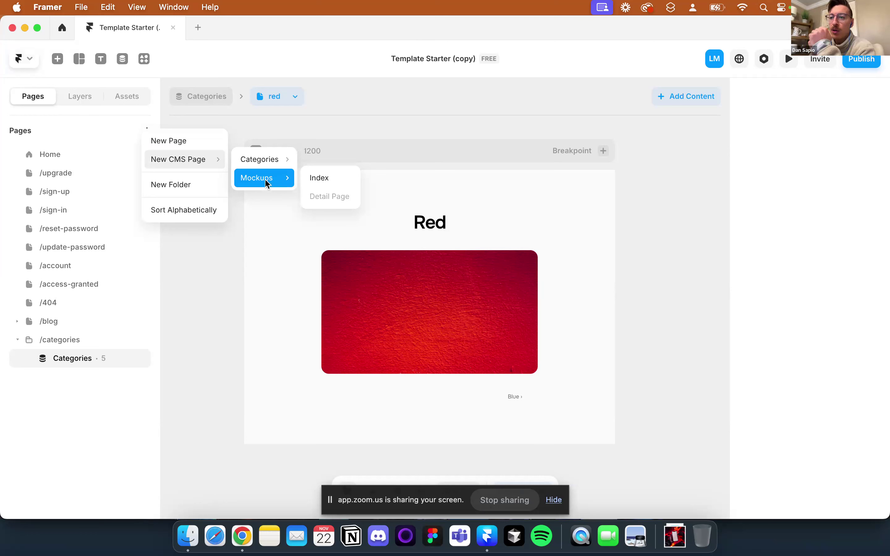
{"action": "left_click", "coordinate": [56, 294]}
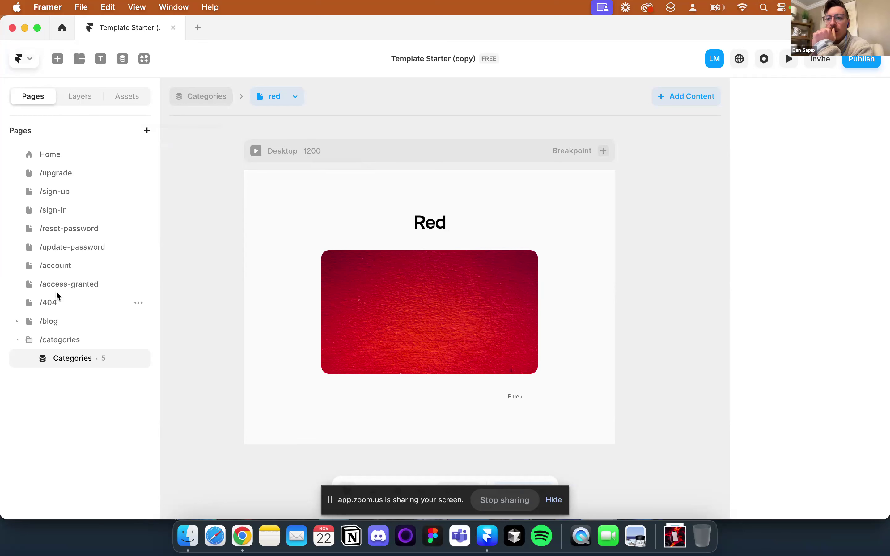
{"action": "left_click", "coordinate": [56, 229]}
{"action": "left_click", "coordinate": [56, 153]}
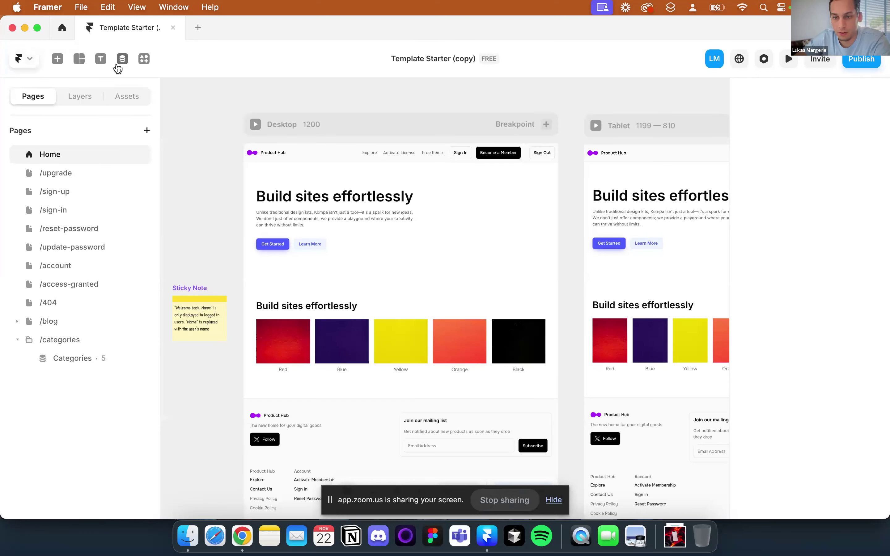
- Create a New CMS Page index page for the Mockups collection at /mockups
{"action": "left_click", "coordinate": [147, 130]}
{"action": "mouse_move", "coordinate": [192, 162]}
{"action": "mouse_move", "coordinate": [263, 180]}
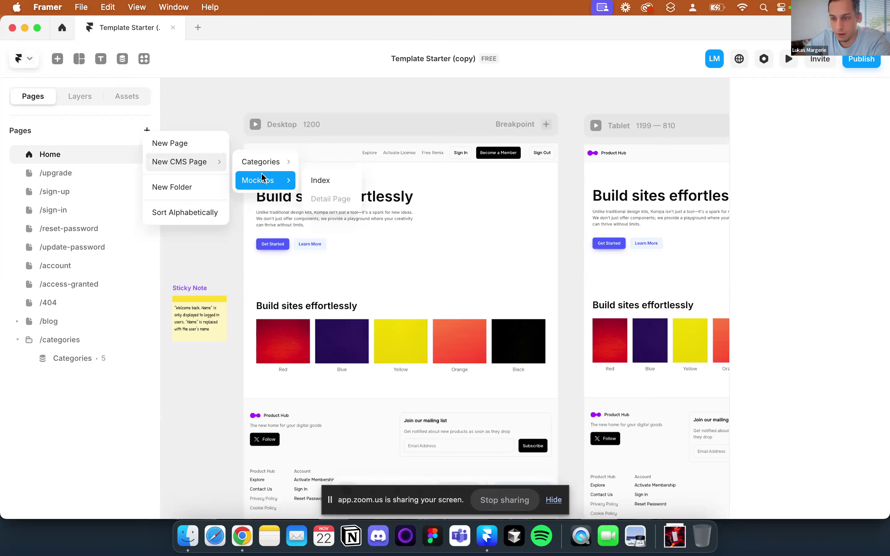
{"action": "left_click", "coordinate": [316, 181]}
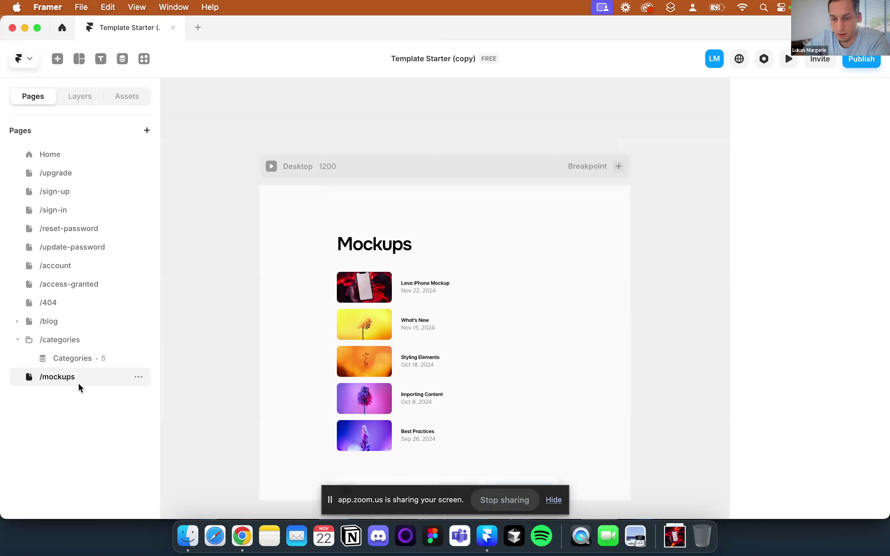
{"action": "left_click", "coordinate": [147, 131]}
{"action": "mouse_move", "coordinate": [178, 160]}
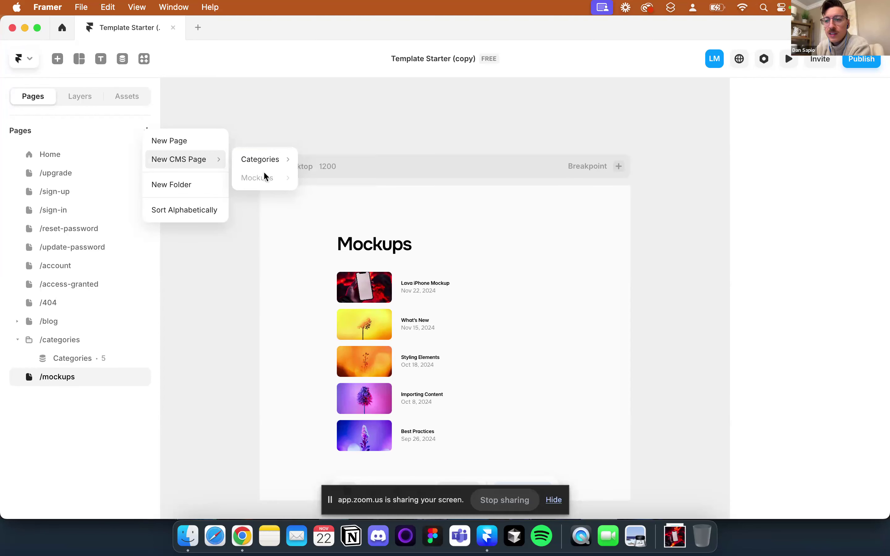
- Open the Mockups collection in the CMS on the Lava iPhone Mockup item
{"action": "left_click", "coordinate": [121, 61]}
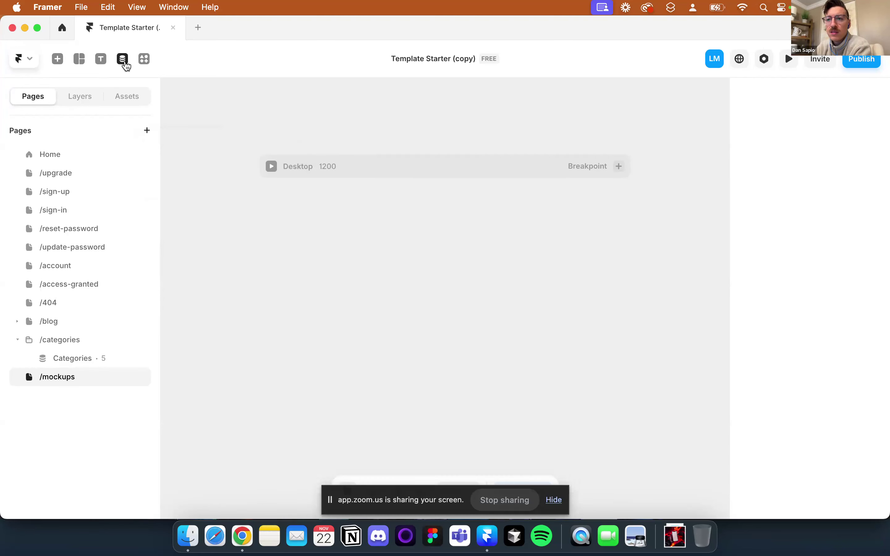
{"action": "scroll", "coordinate": [473, 195], "scroll_direction": "down", "scroll_amount": 5}
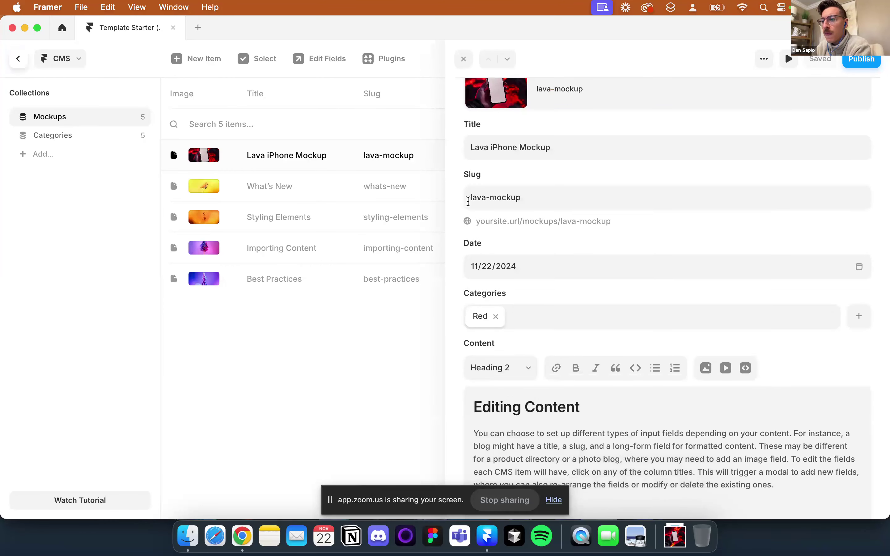
{"action": "scroll", "coordinate": [466, 200], "scroll_direction": "up", "scroll_amount": 3}
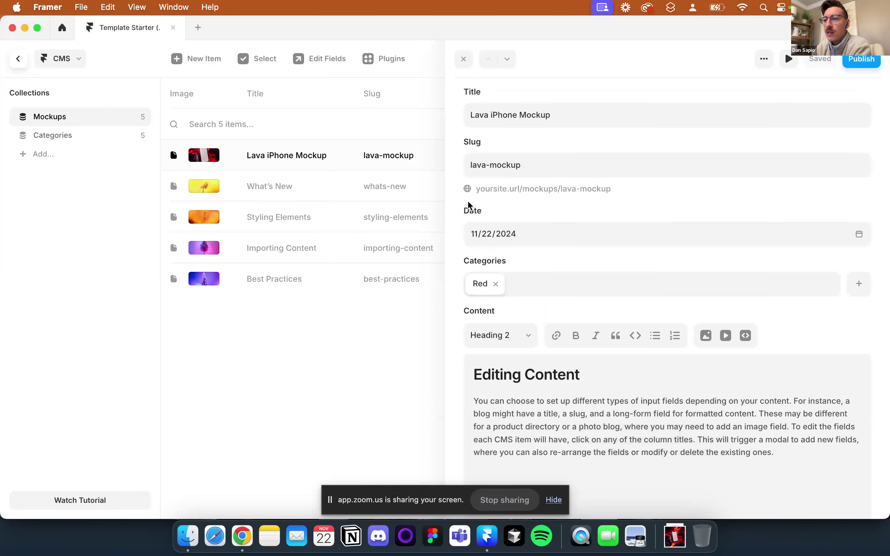
- Review the Lava iPhone Mockup fields and go back to the /mockups page listing five mockups
{"action": "scroll", "coordinate": [468, 203], "scroll_direction": "up", "scroll_amount": 2}
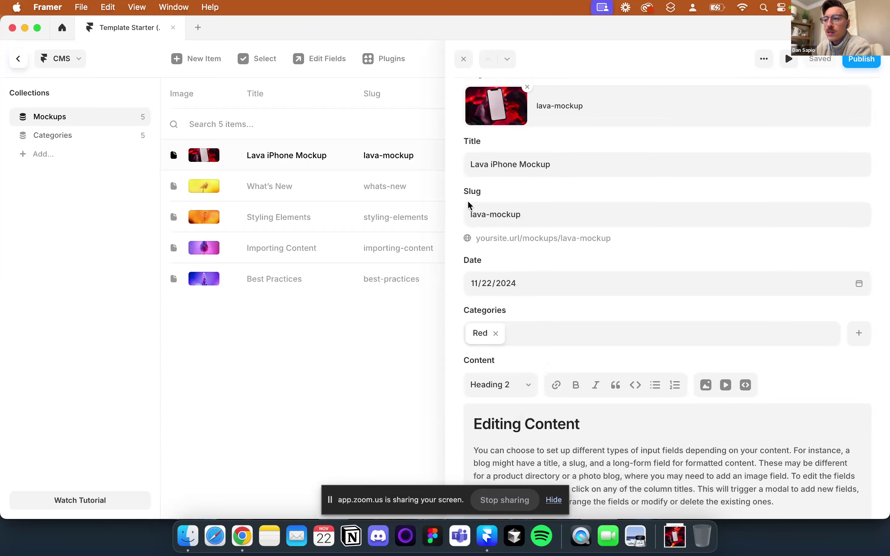
{"action": "scroll", "coordinate": [469, 204], "scroll_direction": "up", "scroll_amount": 1}
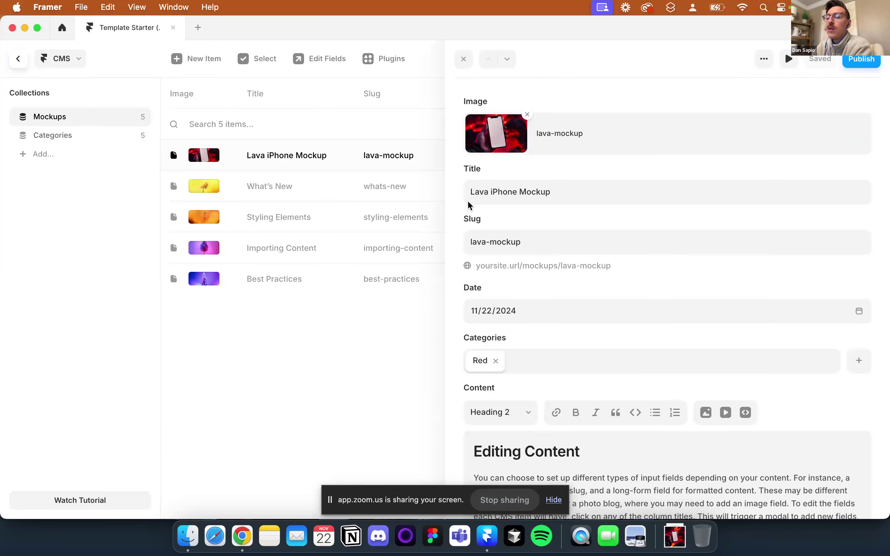
{"action": "scroll", "coordinate": [466, 222], "scroll_direction": "down", "scroll_amount": 5}
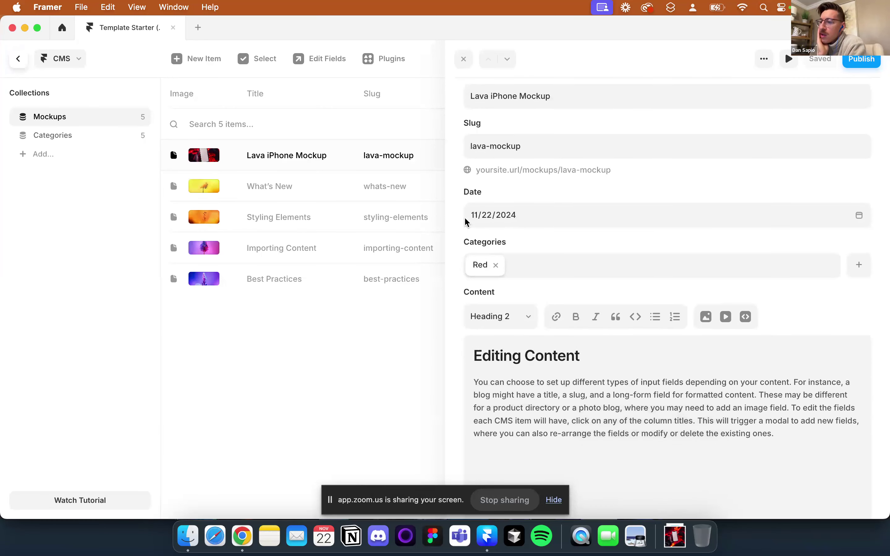
{"action": "scroll", "coordinate": [464, 222], "scroll_direction": "up", "scroll_amount": 3}
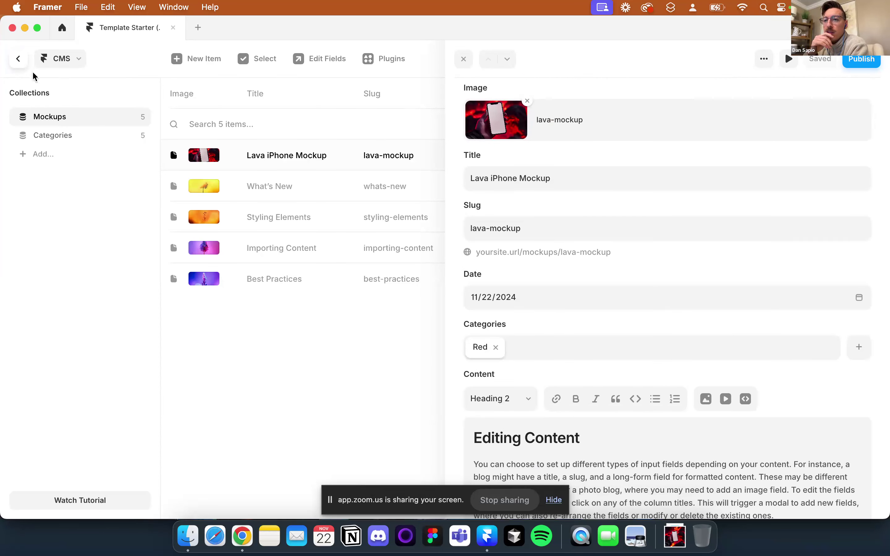
{"action": "left_click", "coordinate": [19, 61]}
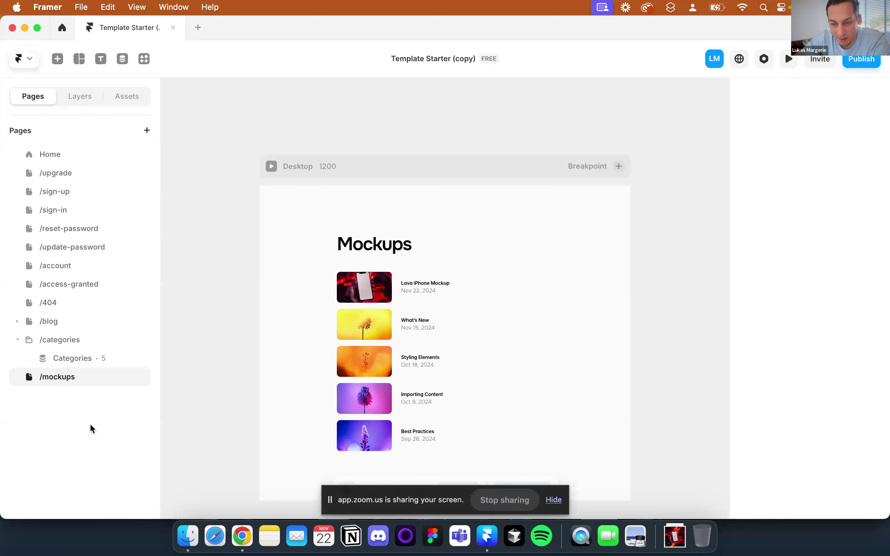
- Open Convert to CMS Page for /mockups, check the Page Title choices, then cancel
{"action": "left_click", "coordinate": [136, 377]}
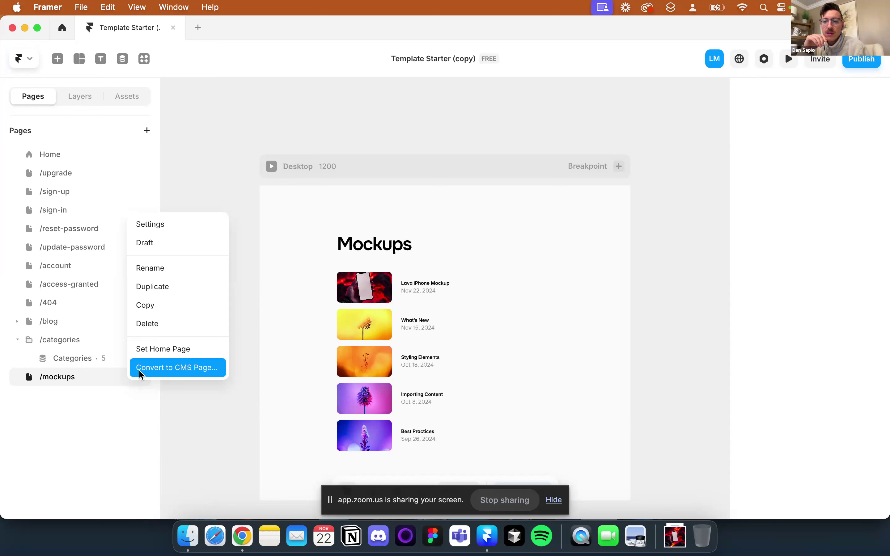
{"action": "left_click", "coordinate": [140, 367]}
{"action": "left_click", "coordinate": [411, 317]}
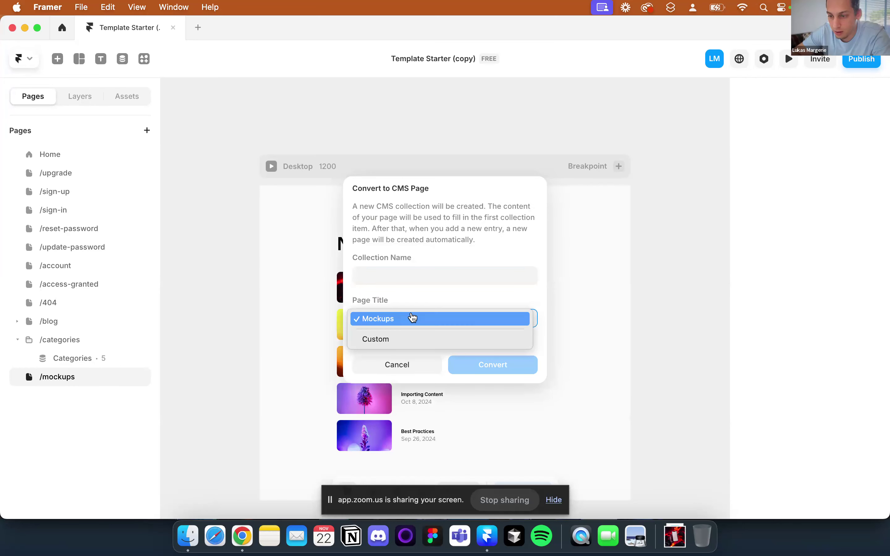
{"action": "left_click", "coordinate": [409, 301]}
{"action": "left_click", "coordinate": [399, 363]}
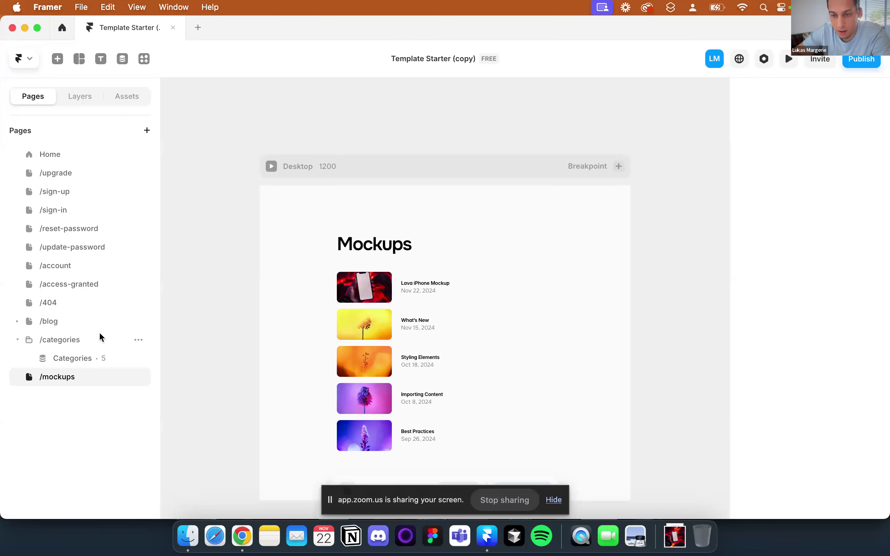
- Open the /sign-up page after passing through /blog and /access-granted
{"action": "left_click", "coordinate": [147, 131]}
{"action": "mouse_move", "coordinate": [188, 171]}
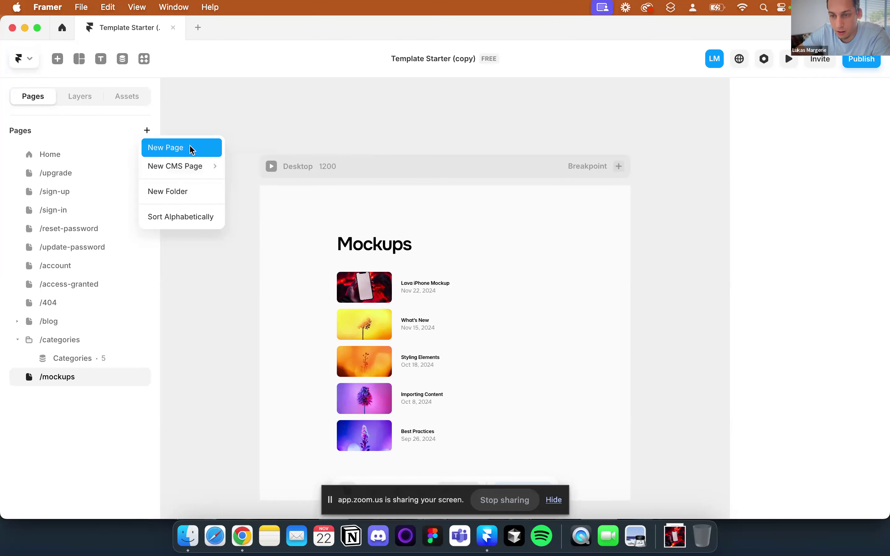
{"action": "left_click", "coordinate": [110, 130]}
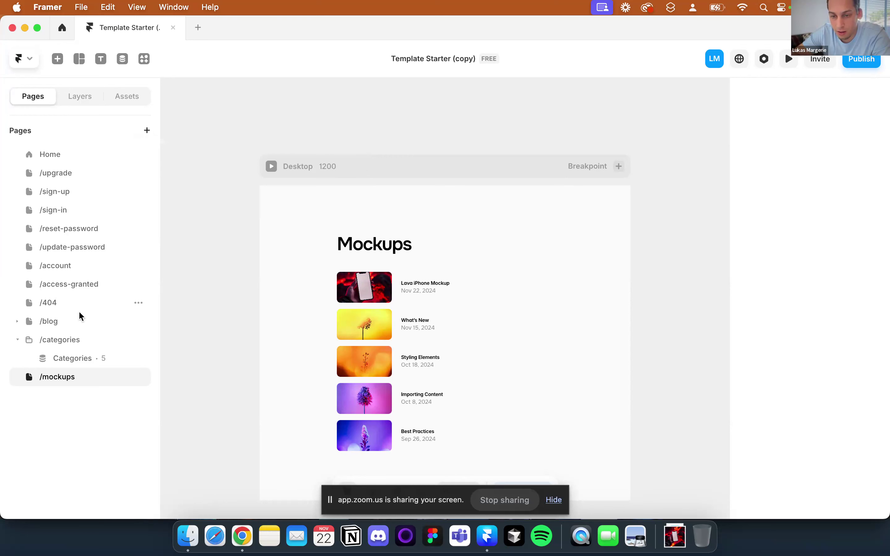
{"action": "left_click", "coordinate": [54, 321]}
{"action": "left_click", "coordinate": [59, 284]}
{"action": "left_click", "coordinate": [56, 194]}
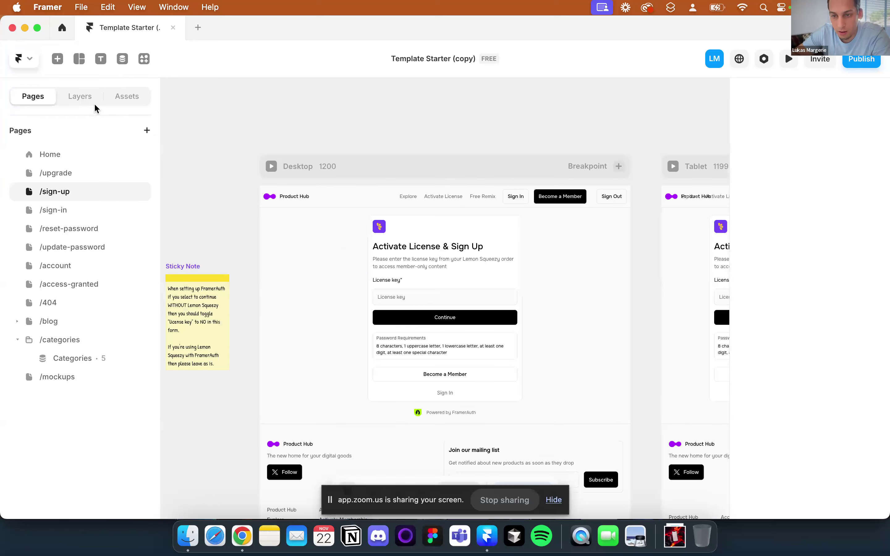
- Browse the project's Assets and the /sign-up page's Layers, then return to the pages list
{"action": "left_click", "coordinate": [128, 96]}
{"action": "scroll", "coordinate": [93, 254], "scroll_direction": "down", "scroll_amount": 15}
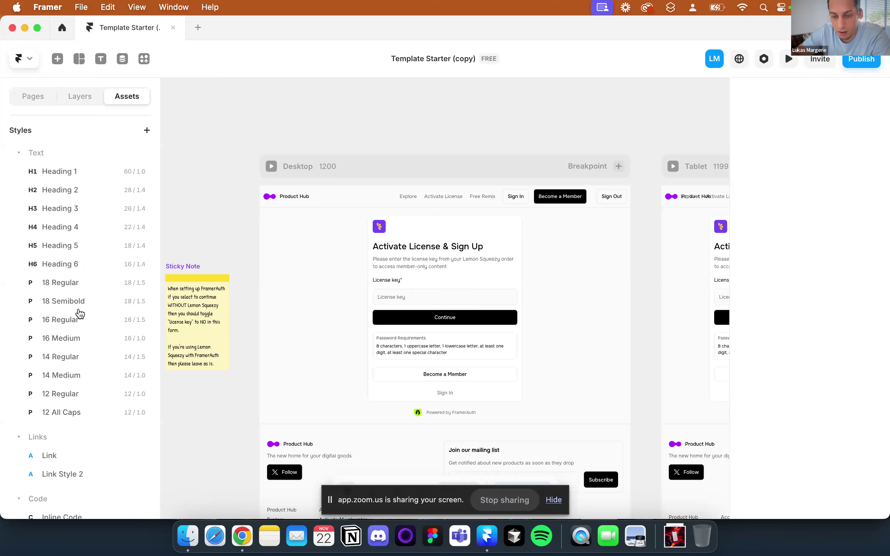
{"action": "scroll", "coordinate": [65, 395], "scroll_direction": "up", "scroll_amount": 20}
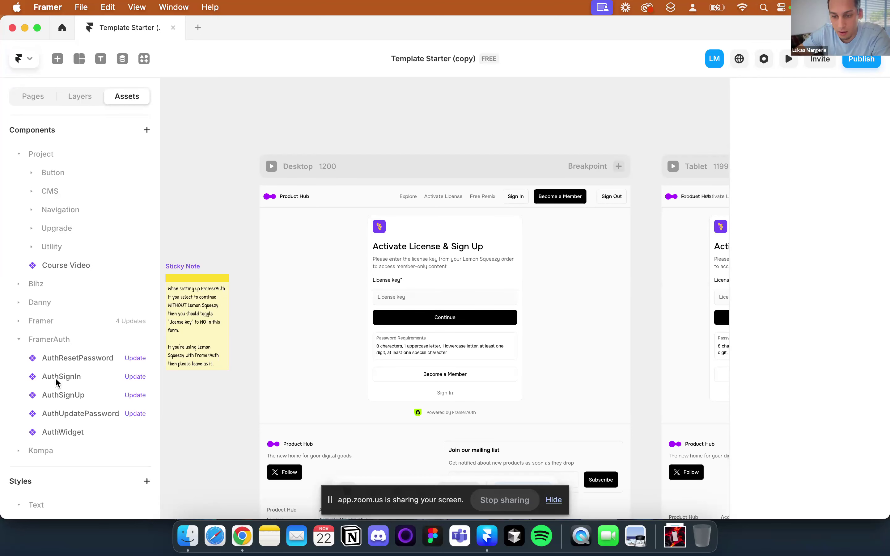
{"action": "left_click", "coordinate": [69, 102]}
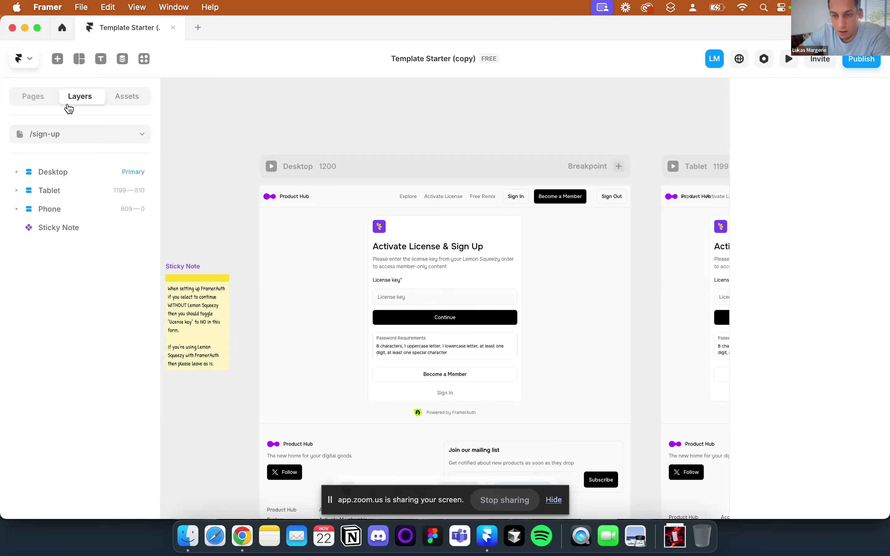
{"action": "left_click", "coordinate": [56, 133]}
{"action": "left_click", "coordinate": [35, 100]}
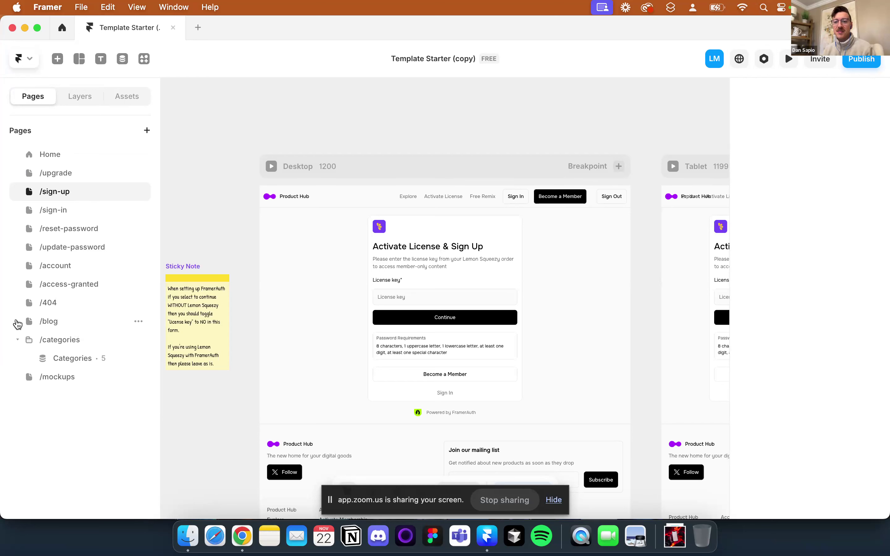
- Expand /blog to view the Mockups collection's lava-mockup detail page
{"action": "left_click", "coordinate": [17, 321]}
{"action": "left_click", "coordinate": [57, 324]}
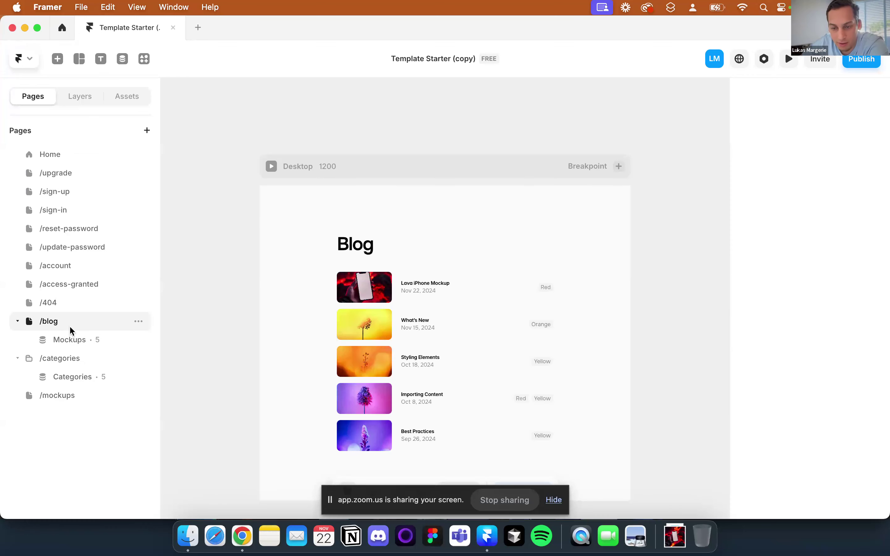
{"action": "left_click", "coordinate": [75, 337]}
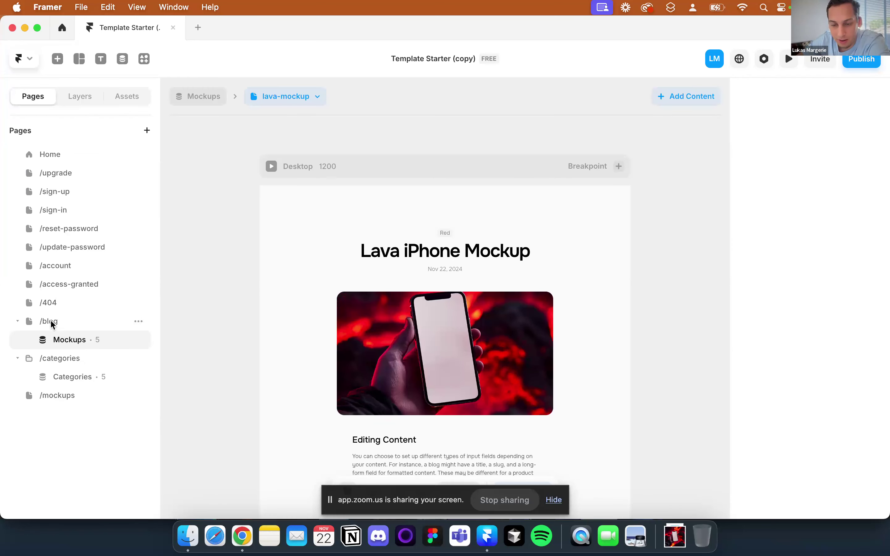
{"action": "left_click", "coordinate": [51, 321]}
- Delete the old /mockups page
{"action": "double_click", "coordinate": [48, 323]}
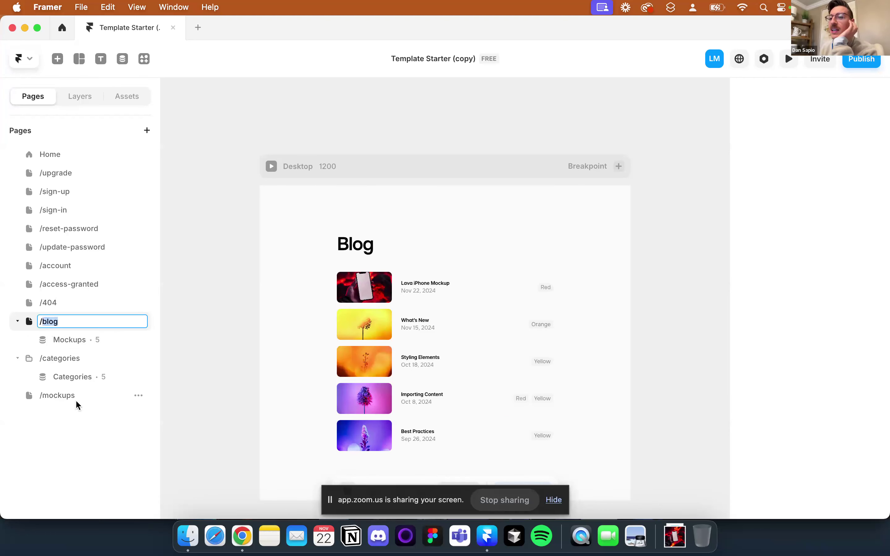
{"action": "left_click", "coordinate": [85, 398]}
{"action": "left_click", "coordinate": [137, 395]}
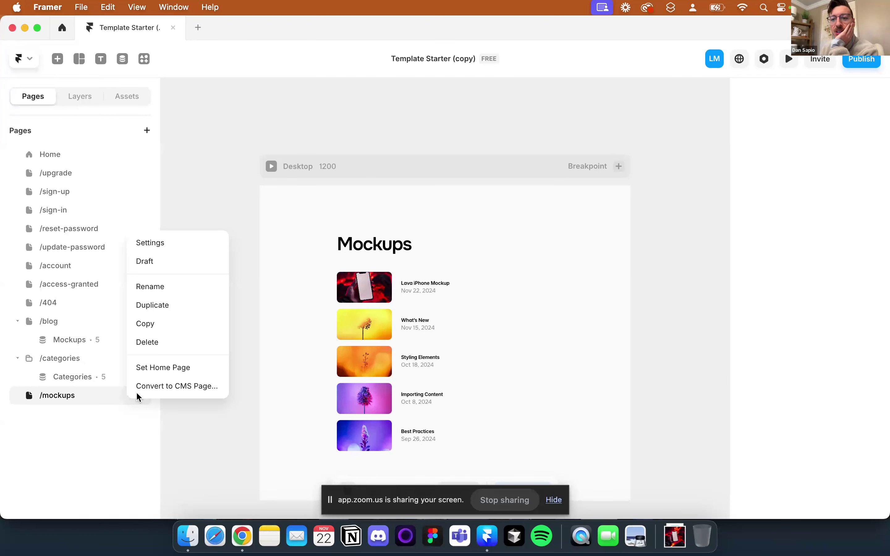
{"action": "left_click", "coordinate": [163, 344]}
{"action": "left_click", "coordinate": [496, 300]}
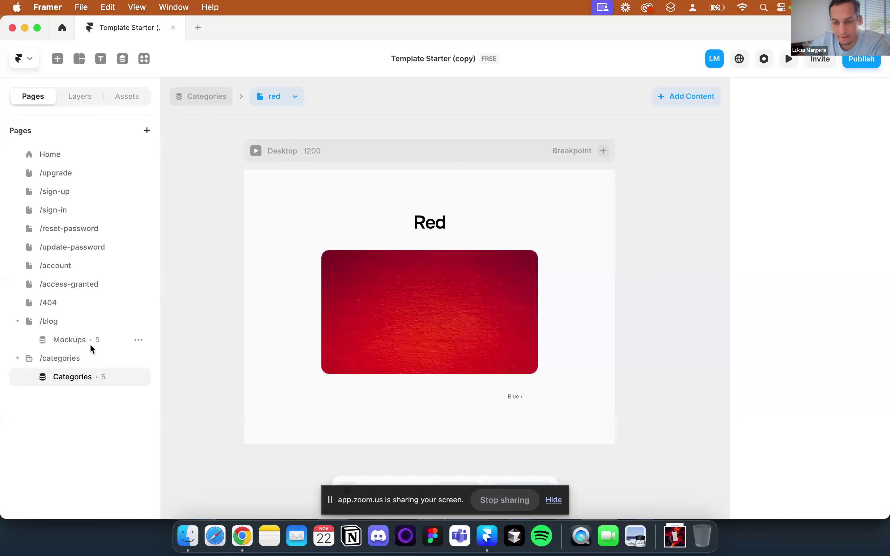
- Rename /blog to /mockups and show its Mockups collection lava-mockup page
{"action": "double_click", "coordinate": [44, 323]}
{"action": "type", "text": "mockups"}
{"action": "key", "text": "Return"}
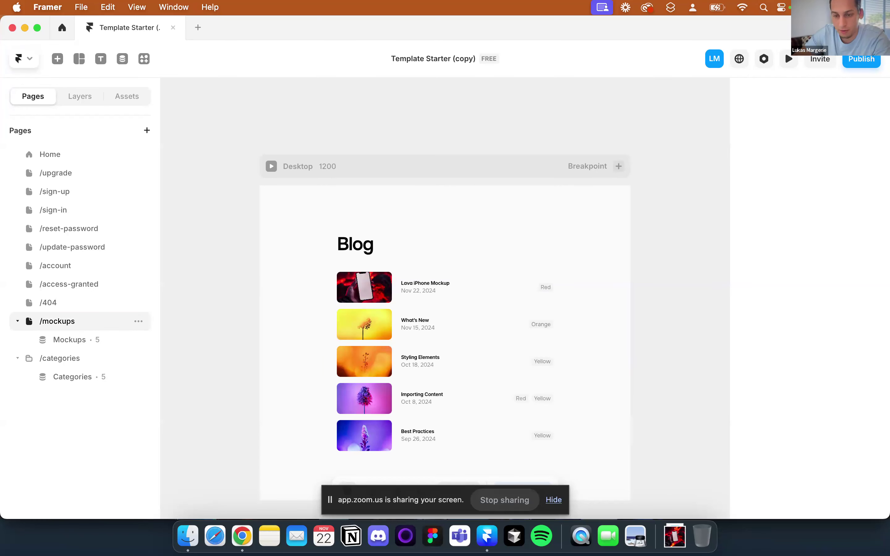
{"action": "left_click", "coordinate": [93, 340]}
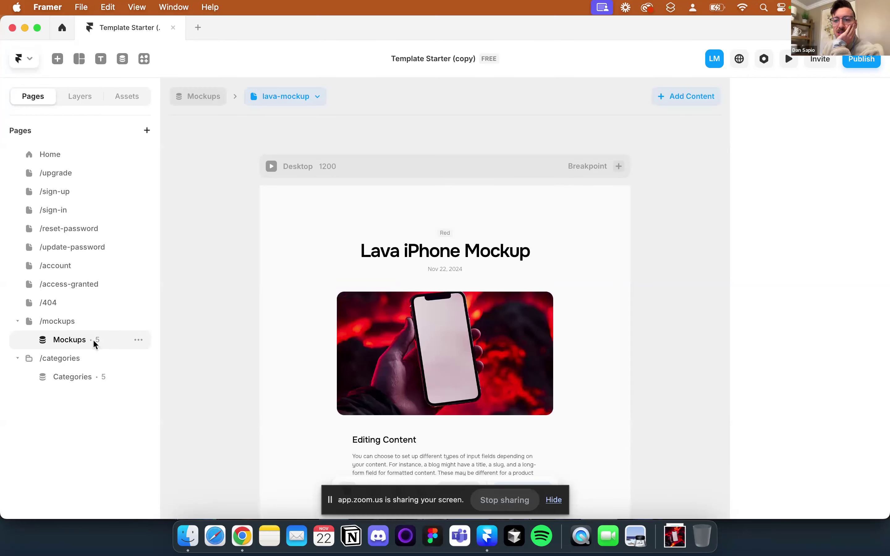
- Inspect the lava-mockup page's Desktop 1200 breakpoint layout, then switch to Chrome
{"action": "scroll", "coordinate": [244, 312], "scroll_direction": "down", "scroll_amount": 5}
{"action": "scroll", "coordinate": [244, 312], "scroll_direction": "right", "scroll_amount": 3}
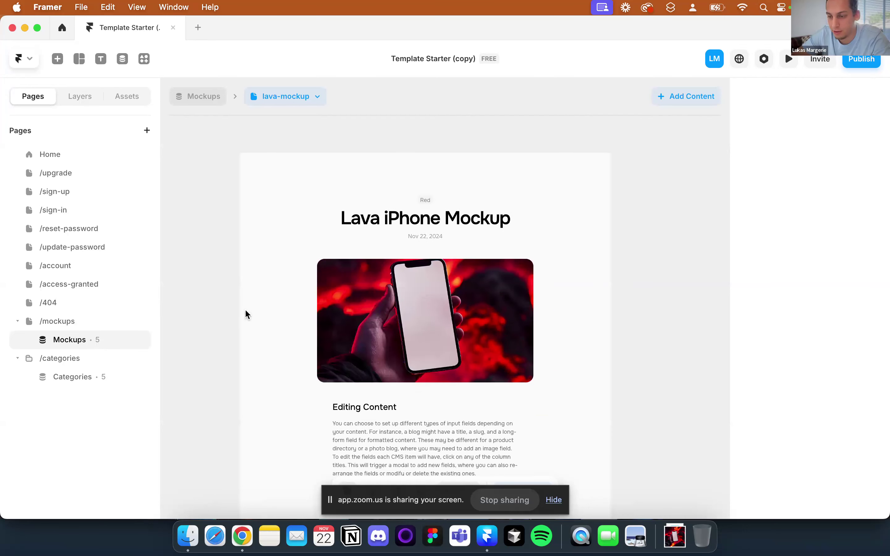
{"action": "scroll", "coordinate": [347, 232], "scroll_direction": "up", "scroll_amount": 5}
{"action": "scroll", "coordinate": [357, 147], "scroll_direction": "up", "scroll_amount": 3}
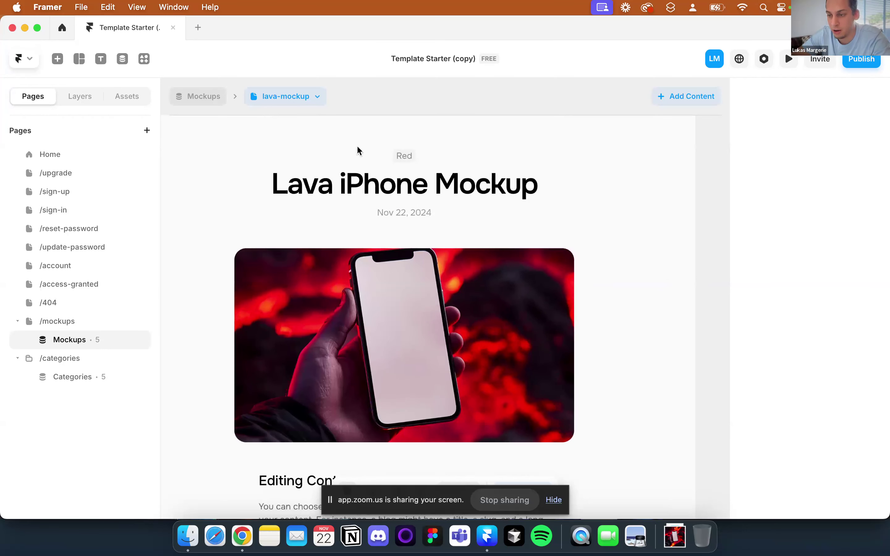
{"action": "scroll", "coordinate": [358, 151], "scroll_direction": "down", "scroll_amount": 5}
{"action": "scroll", "coordinate": [337, 204], "scroll_direction": "up", "scroll_amount": 3}
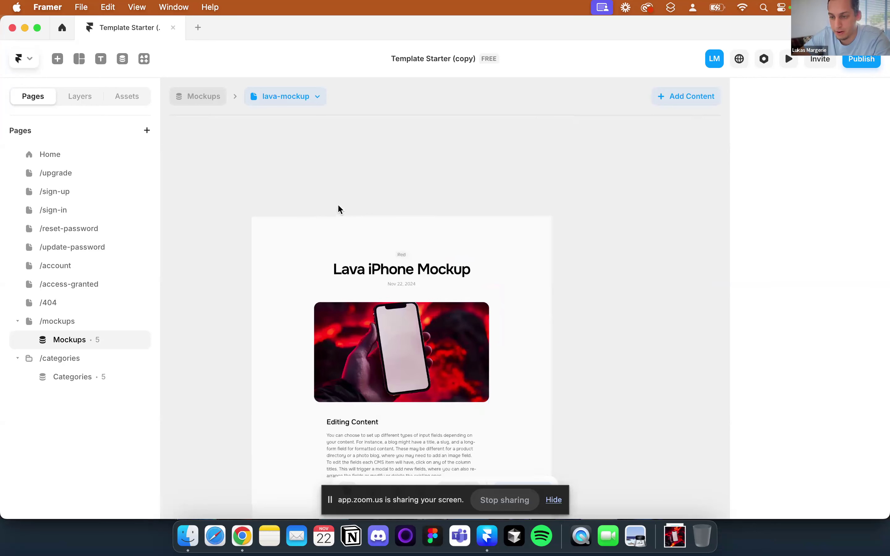
{"action": "left_click", "coordinate": [304, 197]}
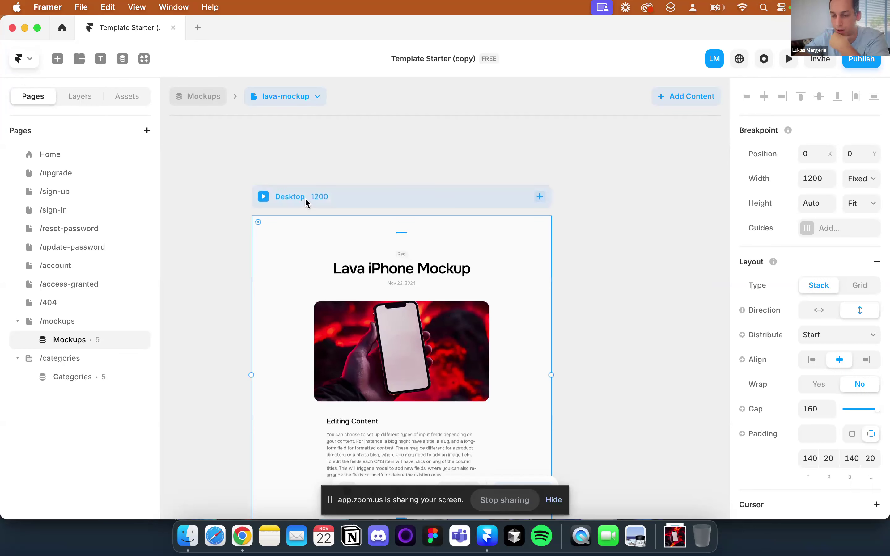
{"action": "scroll", "coordinate": [234, 213], "scroll_direction": "down", "scroll_amount": 2}
{"action": "scroll", "coordinate": [299, 347], "scroll_direction": "down", "scroll_amount": 2}
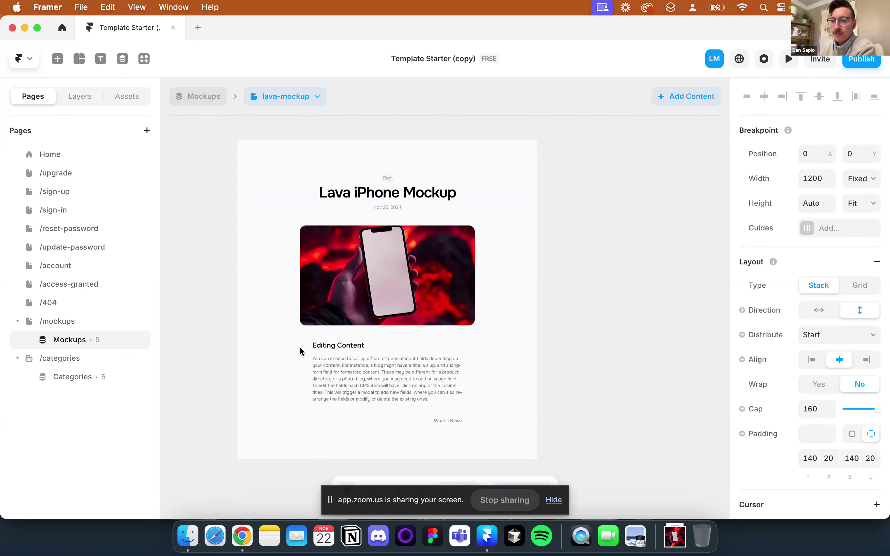
{"action": "left_click", "coordinate": [199, 364]}
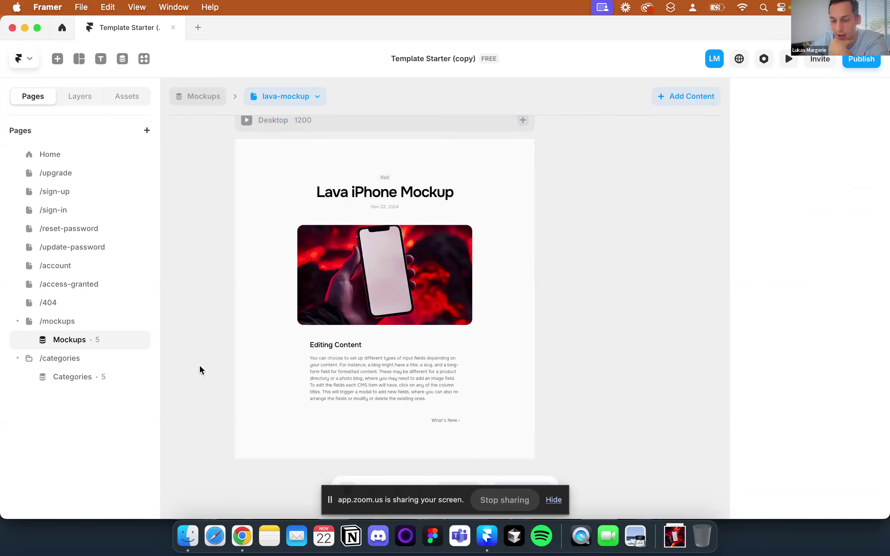
{"action": "left_click", "coordinate": [247, 554]}
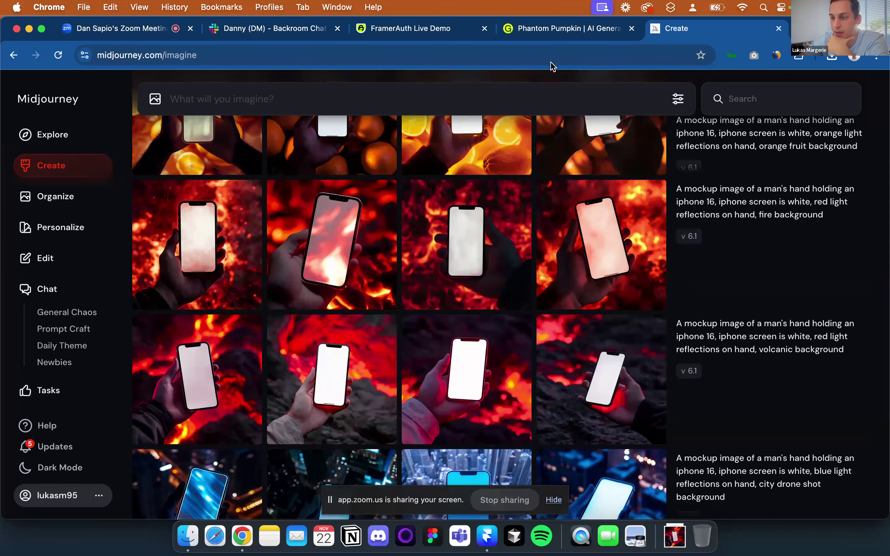
- Check the Slack, Phantom Pumpkin and FramerAuth tabs and open the Furry Felix demo page
{"action": "left_click", "coordinate": [549, 35]}
{"action": "left_click", "coordinate": [299, 31]}
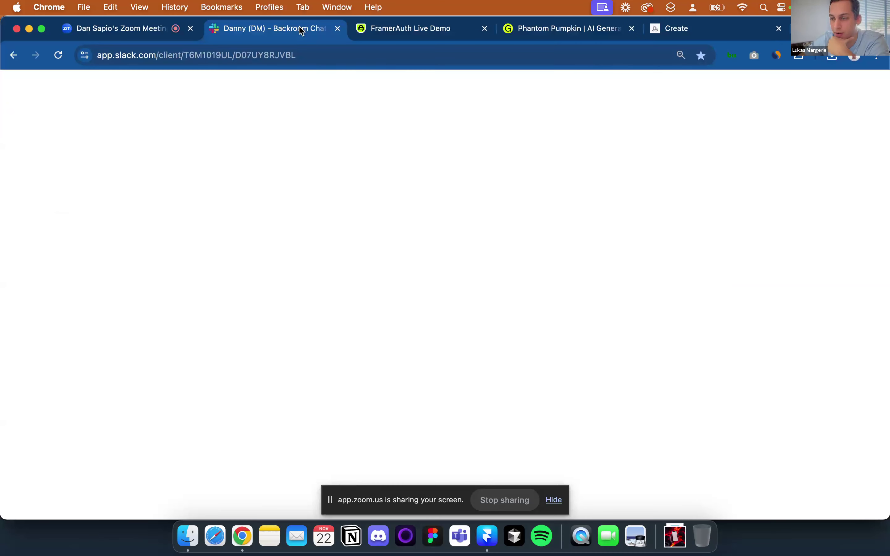
{"action": "left_click", "coordinate": [410, 32]}
{"action": "left_click", "coordinate": [531, 32]}
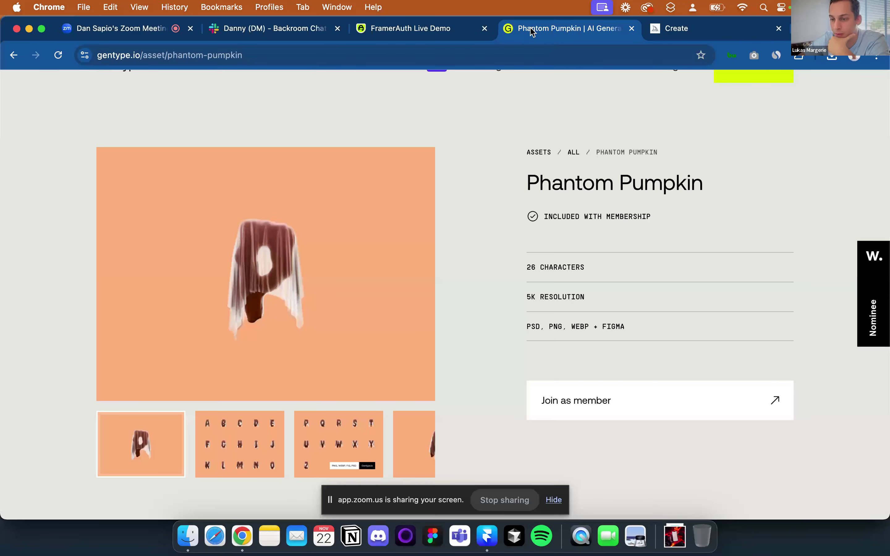
{"action": "left_click", "coordinate": [438, 30]}
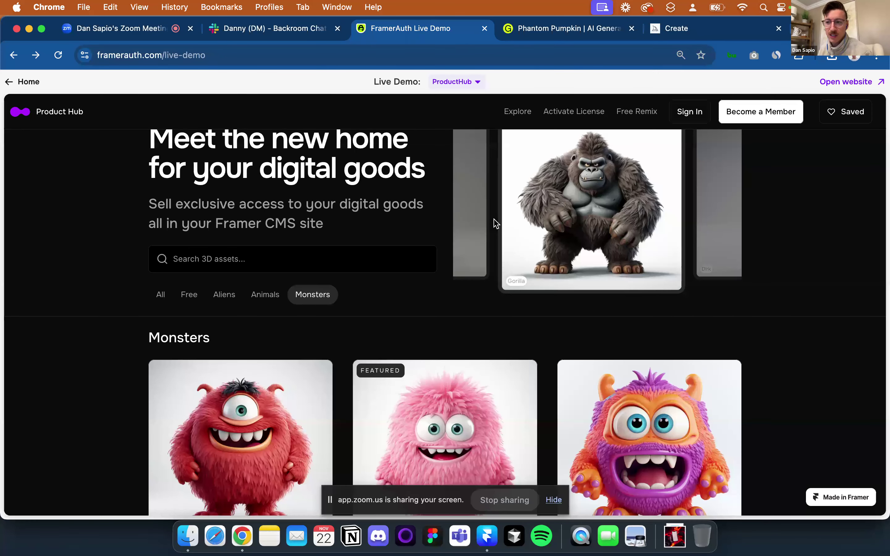
{"action": "scroll", "coordinate": [495, 223], "scroll_direction": "down", "scroll_amount": 2}
{"action": "left_click", "coordinate": [267, 401]}
- Reopen the Mockups CMS collection in Framer and close the Lava iPhone Mockup editor
{"action": "left_click", "coordinate": [487, 537]}
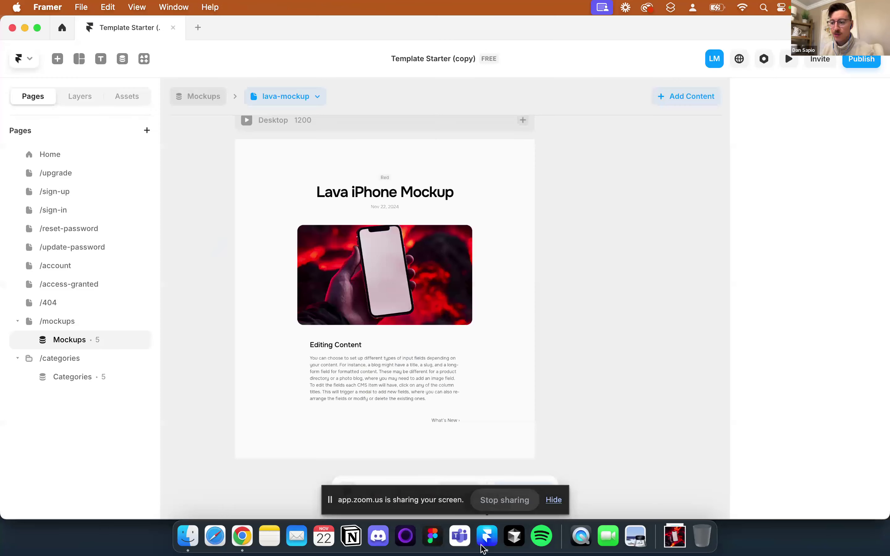
{"action": "left_click", "coordinate": [122, 60]}
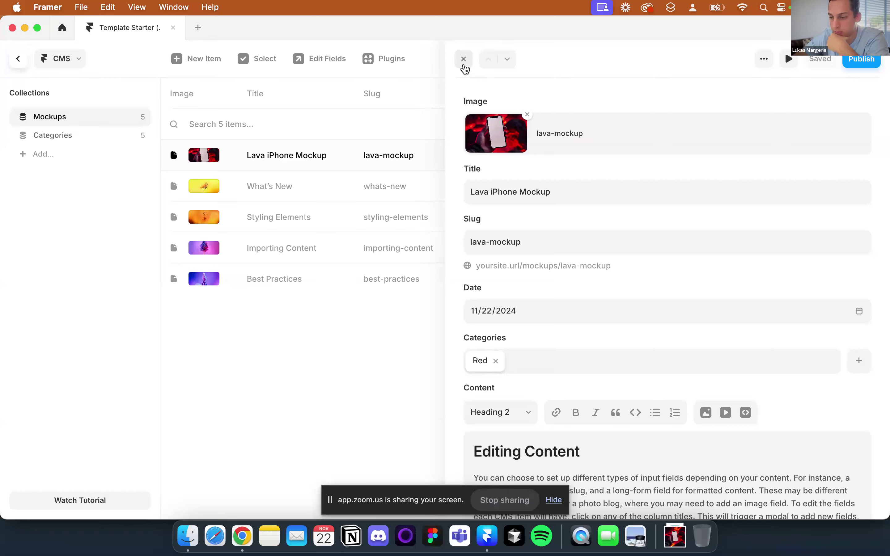
{"action": "scroll", "coordinate": [517, 273], "scroll_direction": "down", "scroll_amount": 3}
{"action": "scroll", "coordinate": [517, 274], "scroll_direction": "up", "scroll_amount": 3}
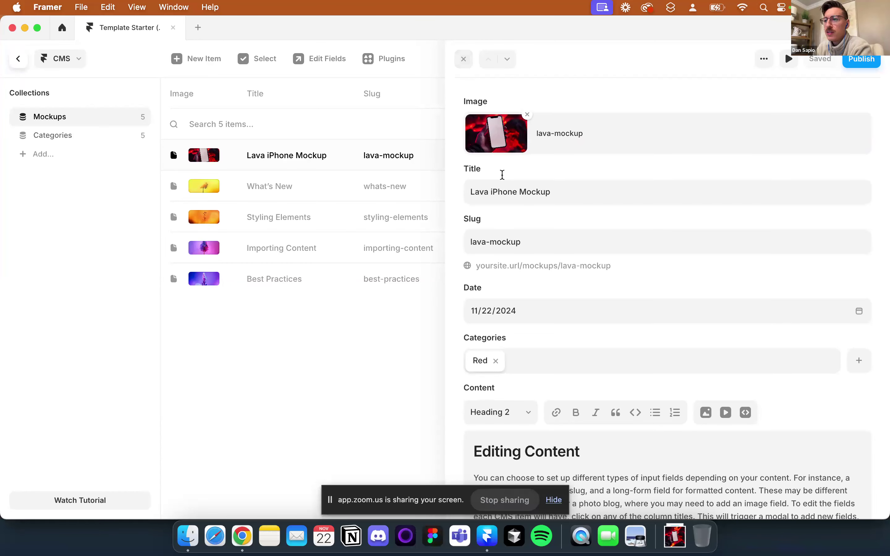
{"action": "left_click", "coordinate": [464, 62]}
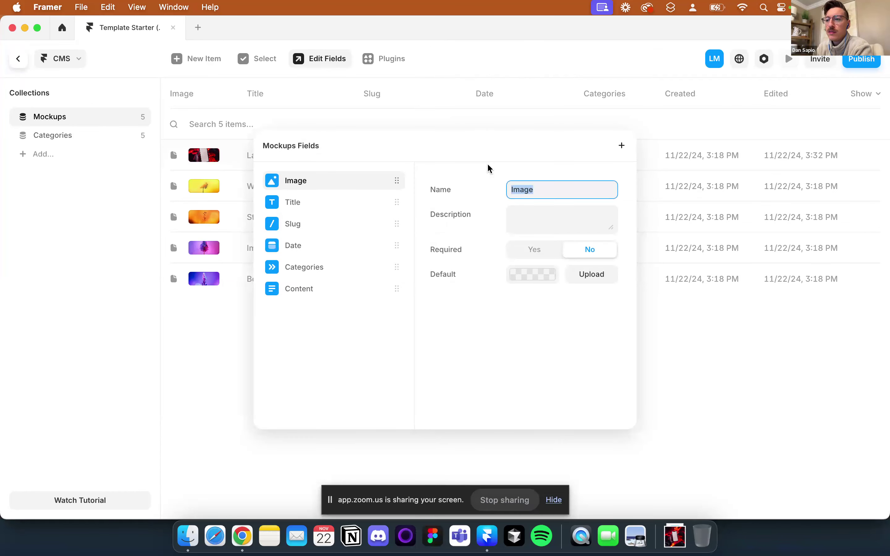
- Add a Toggle field named Locked to the Mockups collection
{"action": "left_click", "coordinate": [621, 147]}
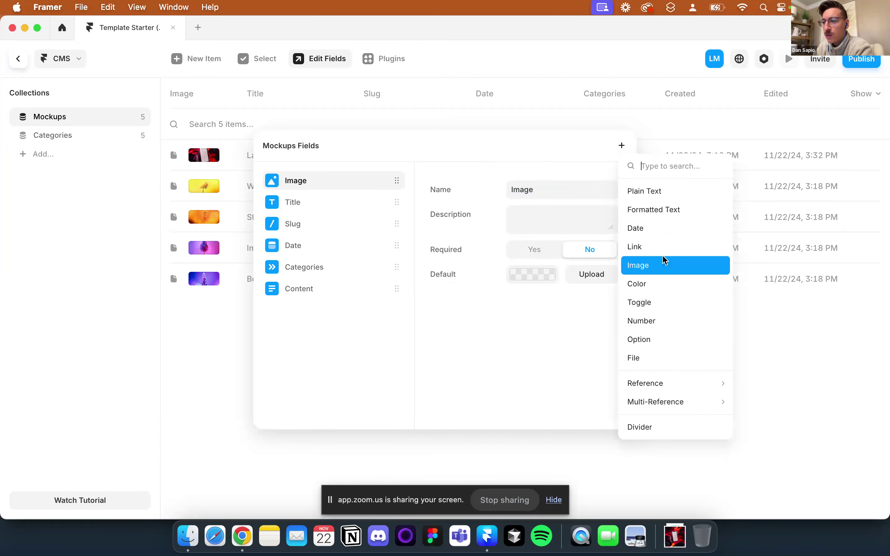
{"action": "type", "text": "togg"}
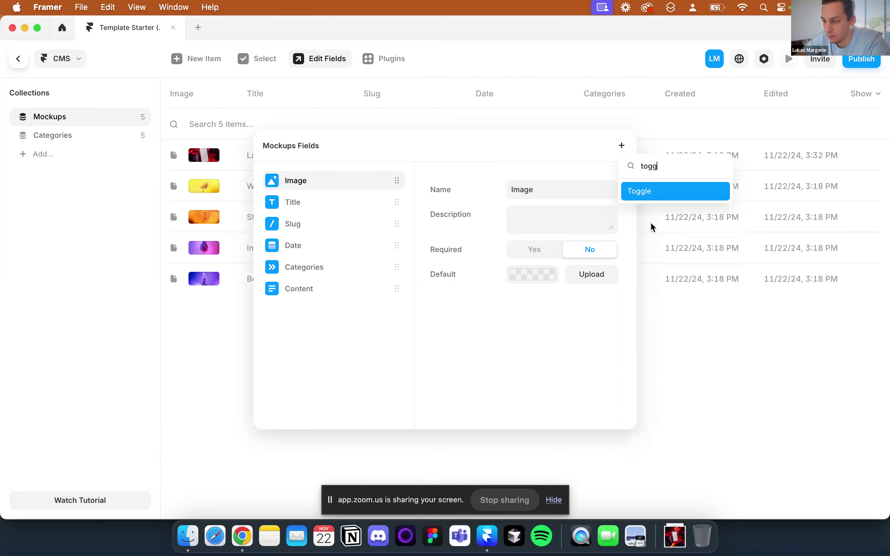
{"action": "left_click", "coordinate": [644, 191]}
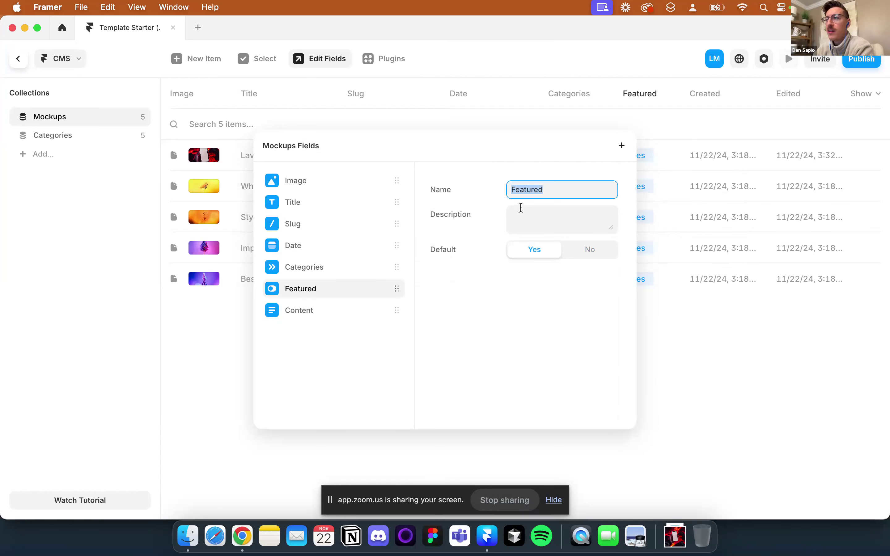
{"action": "type", "text": "Locked/Pre"}
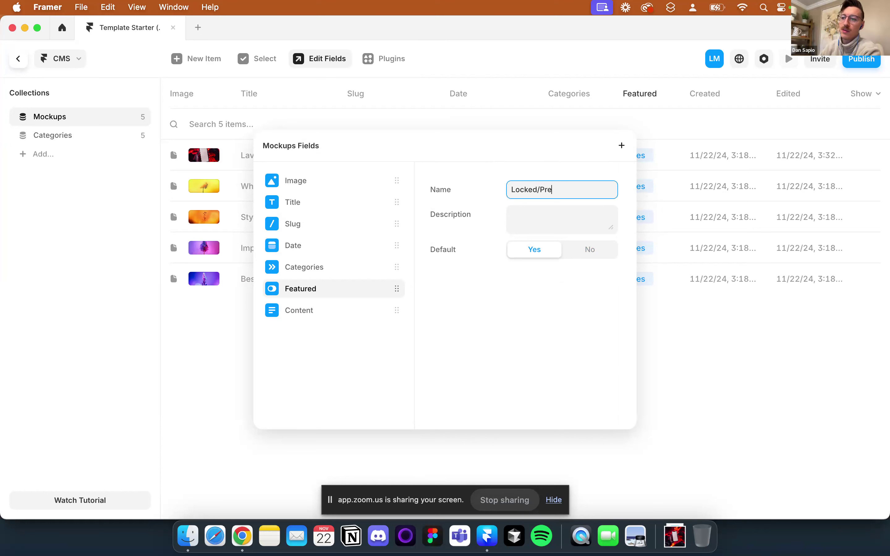
{"action": "key", "text": "BackSpace"}
{"action": "key", "text": "BackSpace"}
{"action": "key", "text": "BackSpace"}
{"action": "key", "text": "BackSpace"}
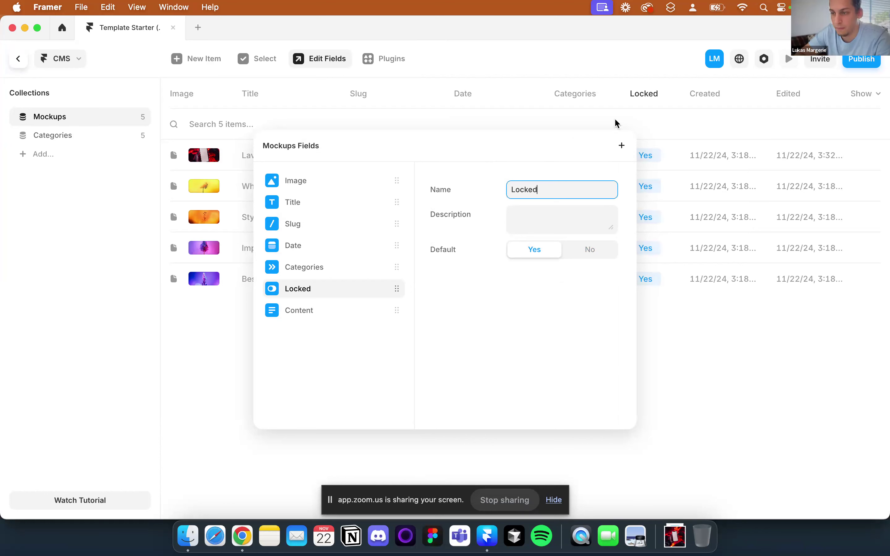
{"action": "left_click", "coordinate": [689, 331]}
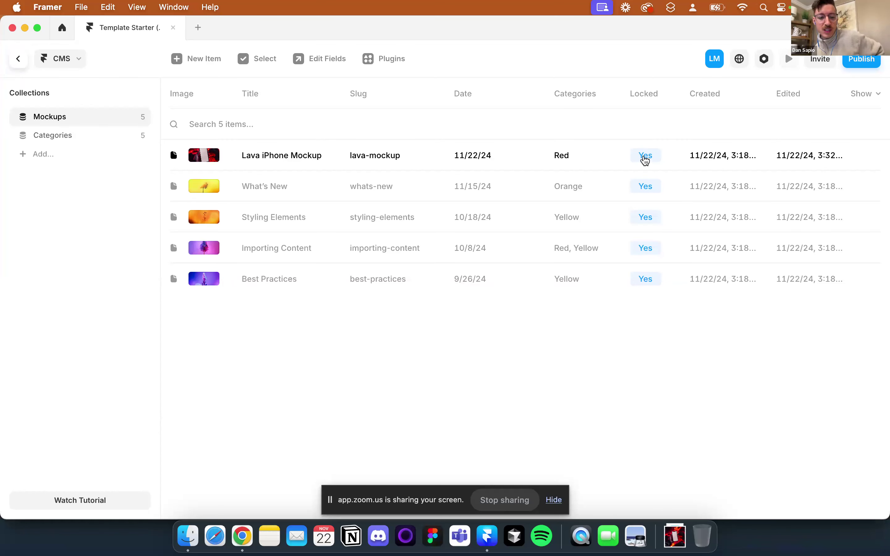
- Set Locked to No on the Lava iPhone Mockup item
{"action": "left_click", "coordinate": [646, 160]}
{"action": "left_click", "coordinate": [542, 413]}
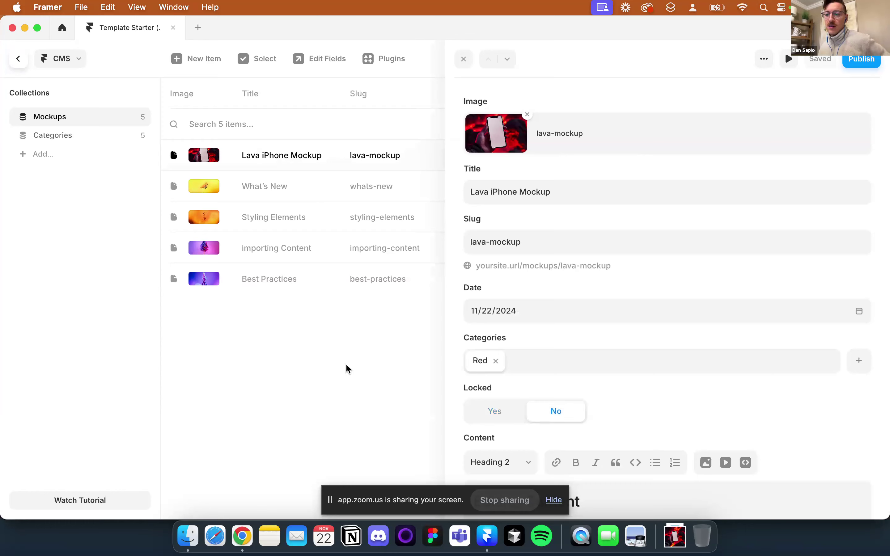
{"action": "left_click", "coordinate": [348, 369]}
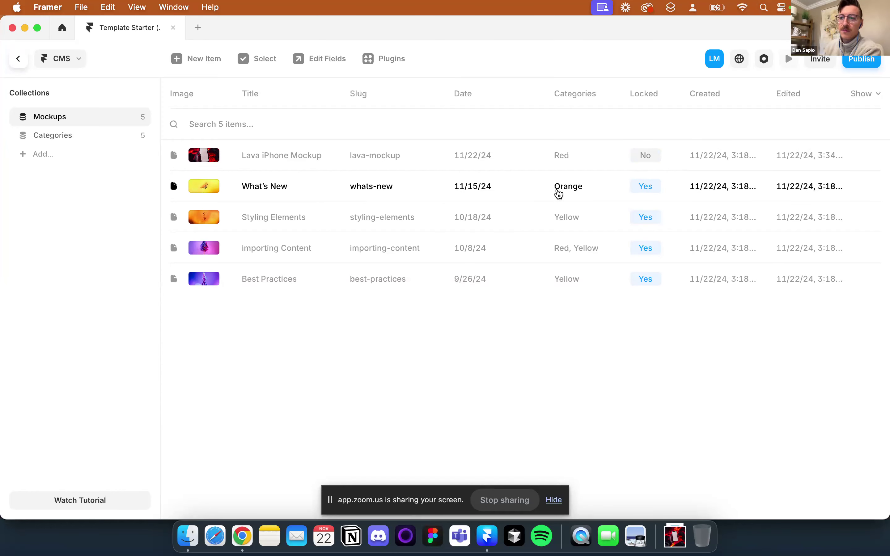
- Remove the Orange category tag from the What's New mockup
{"action": "left_click", "coordinate": [559, 193]}
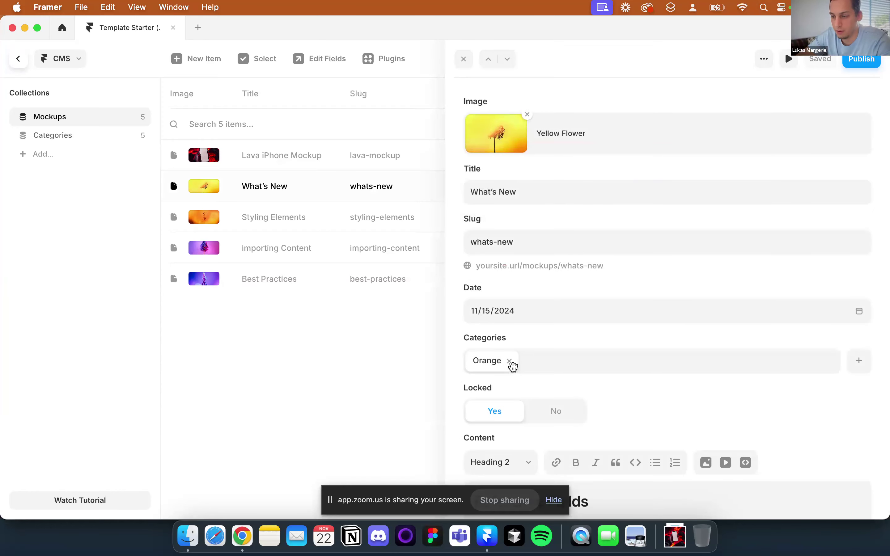
{"action": "left_click", "coordinate": [512, 365]}
{"action": "left_click", "coordinate": [464, 60]}
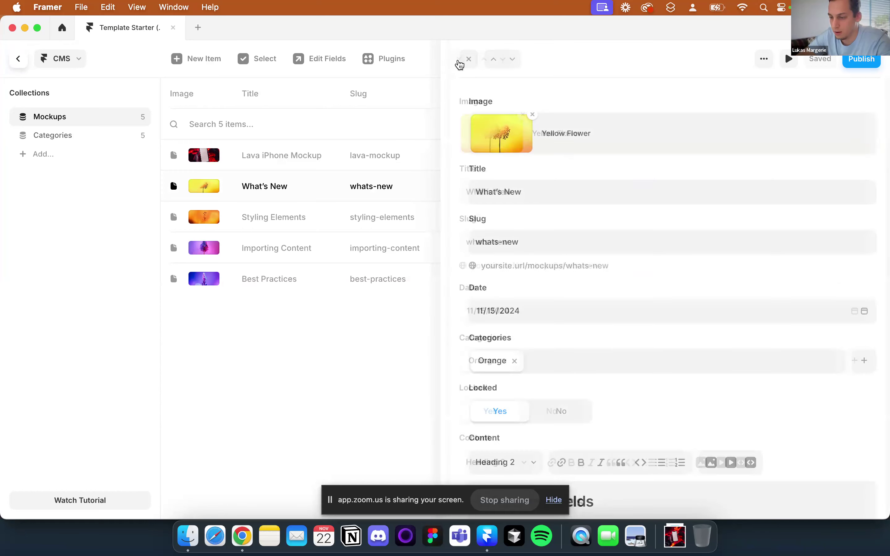
{"action": "left_click", "coordinate": [512, 361]}
- Start a new category from the item, then discard it unfinished
{"action": "left_click", "coordinate": [858, 361]}
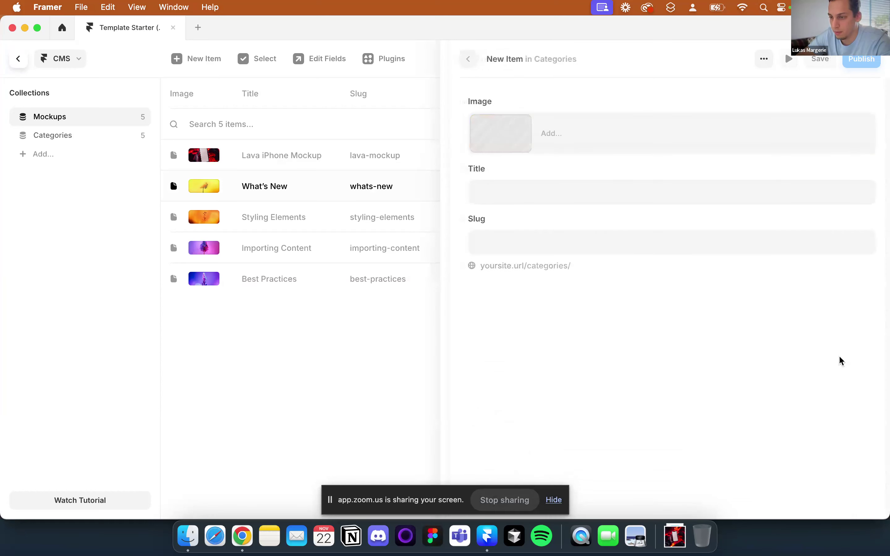
{"action": "left_click", "coordinate": [514, 187]}
{"action": "left_click", "coordinate": [456, 63]}
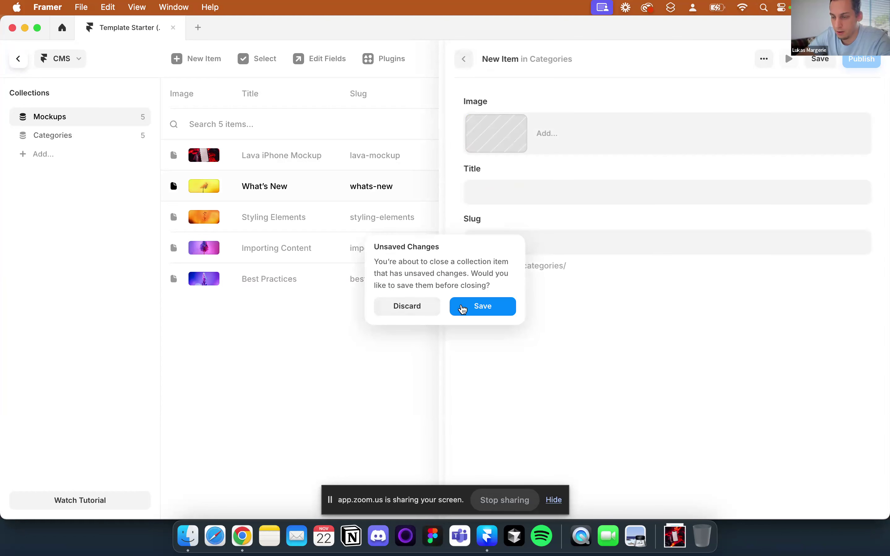
{"action": "left_click", "coordinate": [464, 309]}
{"action": "left_click", "coordinate": [458, 61]}
{"action": "left_click", "coordinate": [417, 305]}
- Tag What's New with the Red category and switch to the browser
{"action": "left_click", "coordinate": [538, 356]}
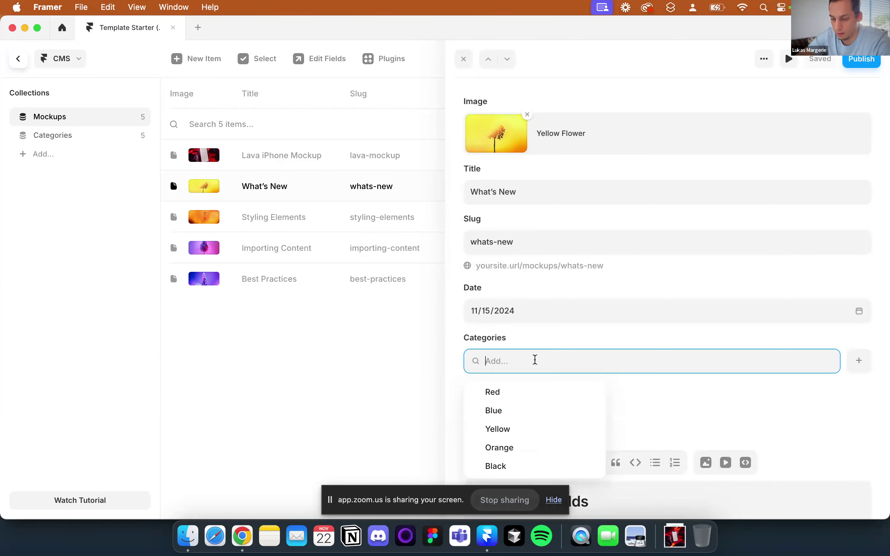
{"action": "type", "text": "r"}
{"action": "left_click", "coordinate": [512, 392]}
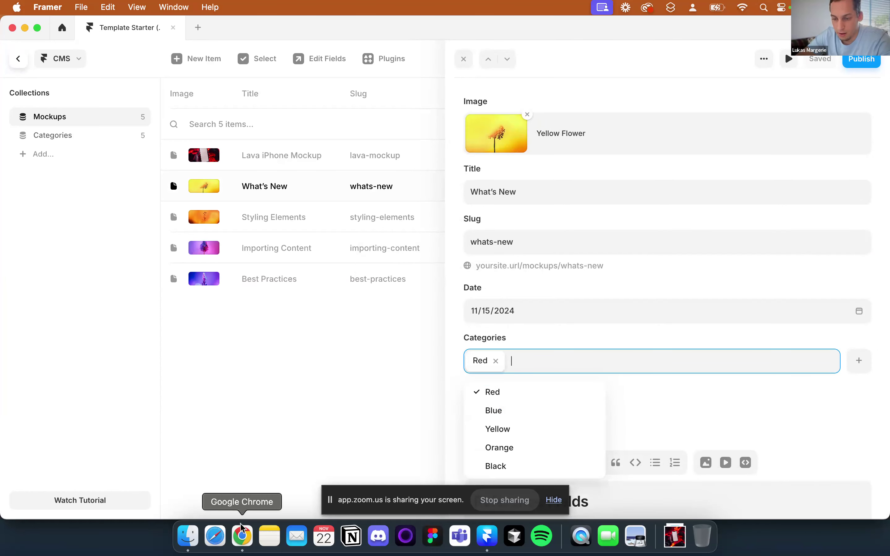
{"action": "left_click", "coordinate": [242, 537]}
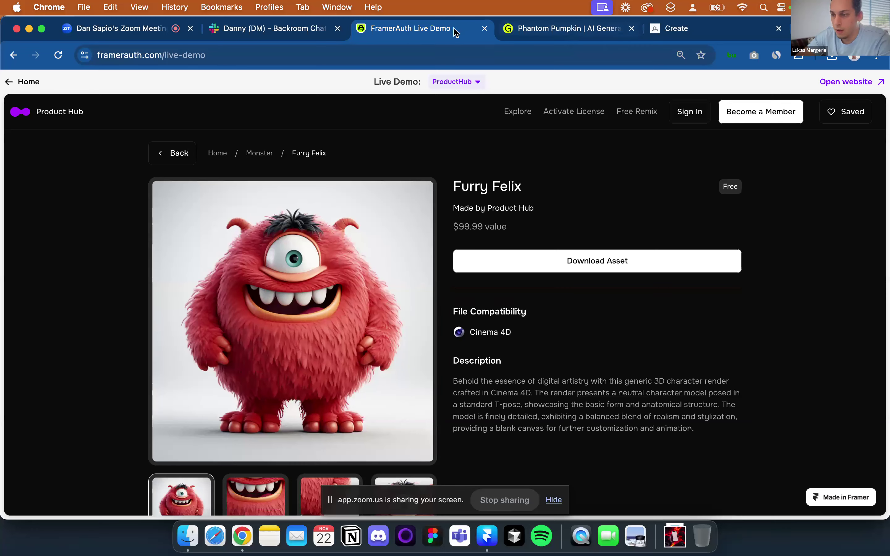
- In Midjourney, open the red fluffy-background iPhone mockup and save the image to the computer
{"action": "left_click", "coordinate": [677, 28]}
{"action": "scroll", "coordinate": [323, 363], "scroll_direction": "down", "scroll_amount": 10}
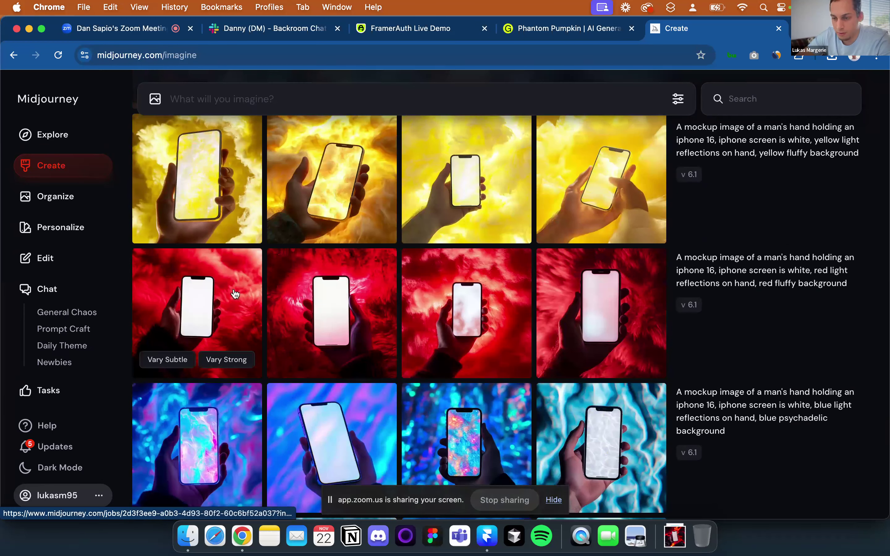
{"action": "left_click", "coordinate": [211, 307]}
{"action": "right_click", "coordinate": [393, 295]}
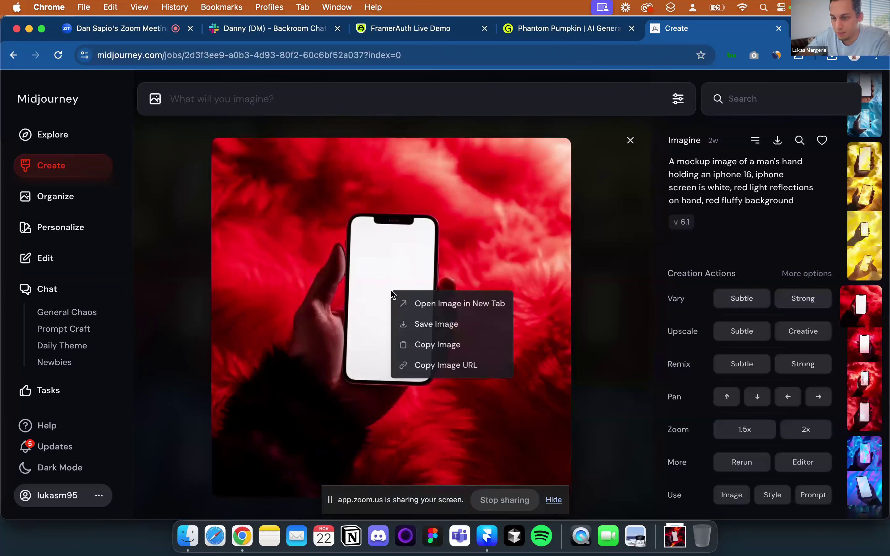
{"action": "left_click", "coordinate": [412, 324]}
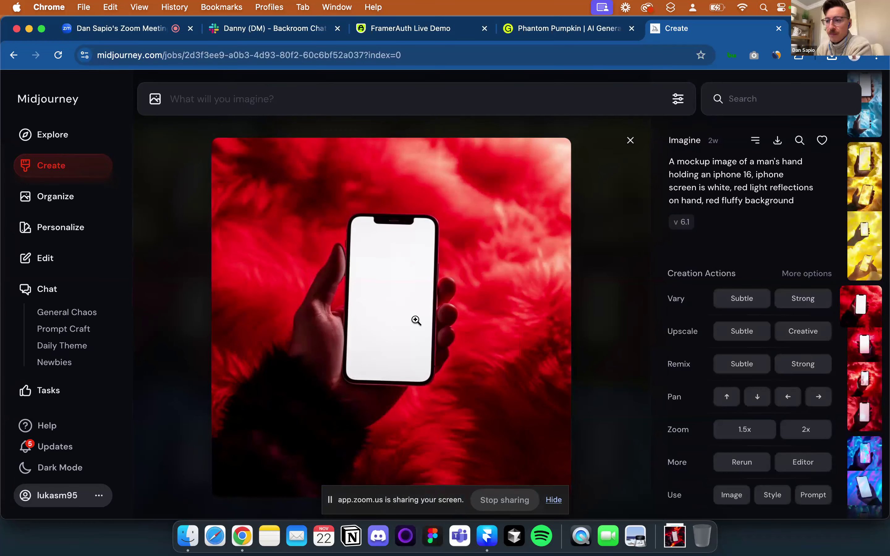
{"action": "left_click", "coordinate": [488, 547]}
- Replace the item's image with the downloaded red mockup PNG and set its alt text to 'Red Fluff'
{"action": "left_click", "coordinate": [497, 147]}
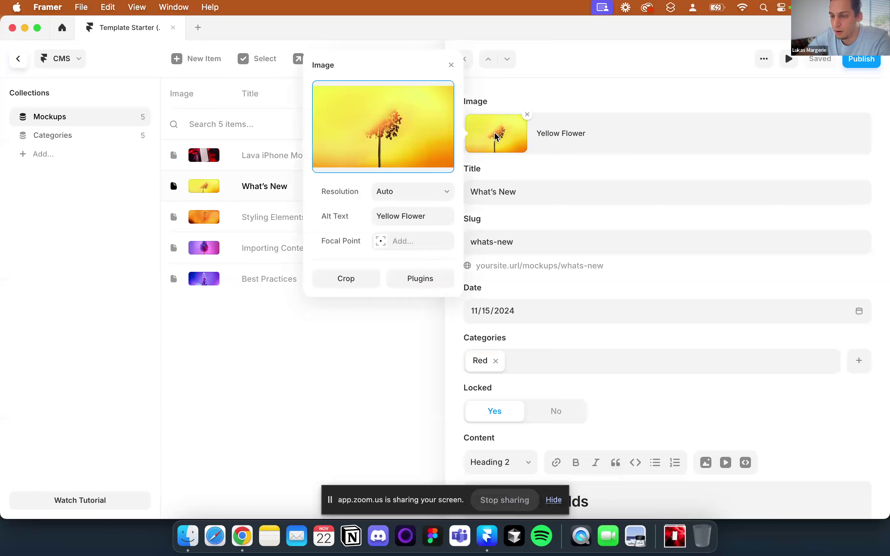
{"action": "left_click", "coordinate": [382, 127]}
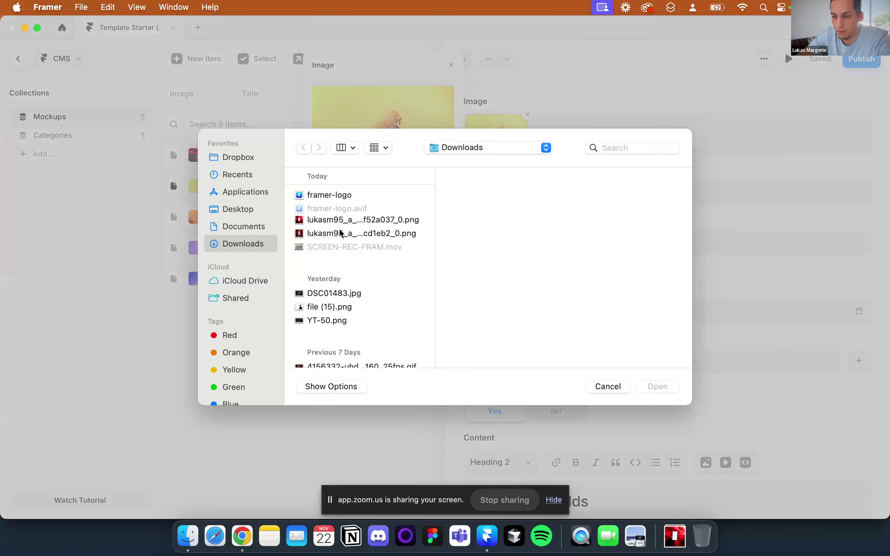
{"action": "left_click", "coordinate": [361, 222]}
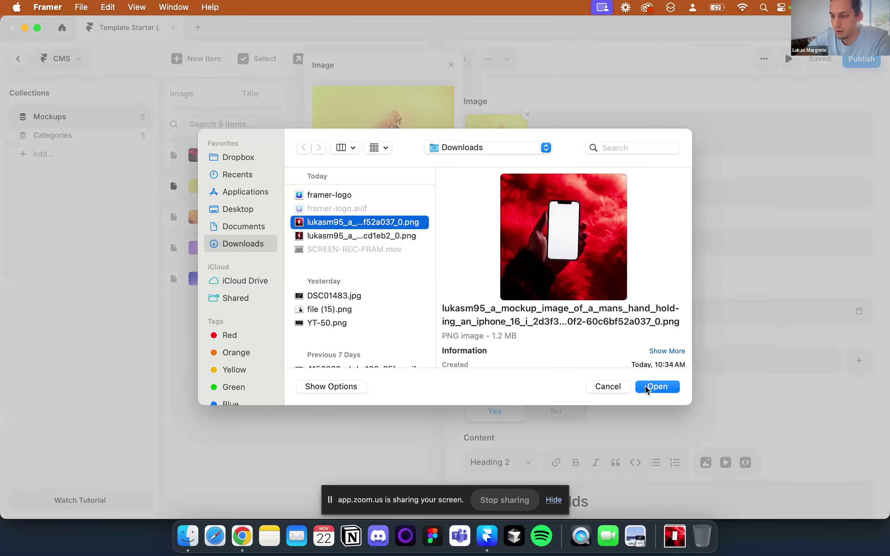
{"action": "left_click", "coordinate": [657, 386]}
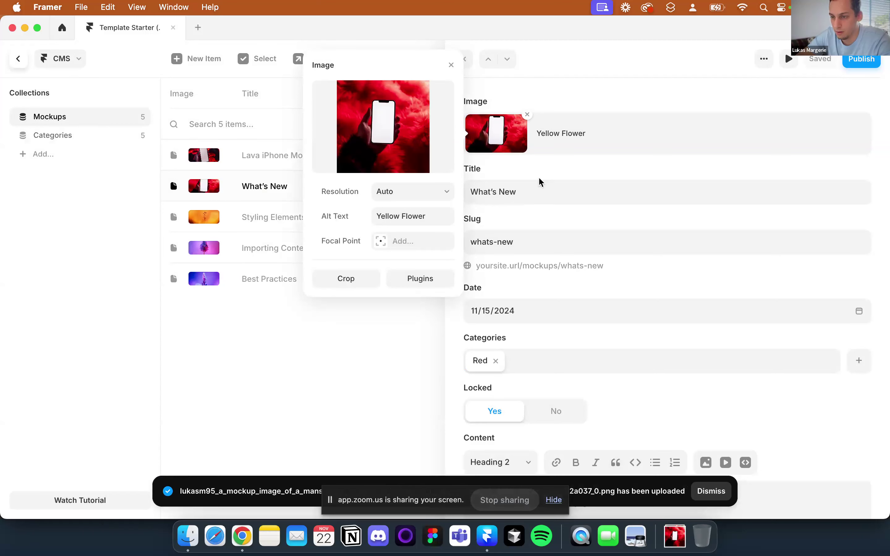
{"action": "left_click", "coordinate": [403, 212]}
{"action": "type", "text": "Red Fluff"}
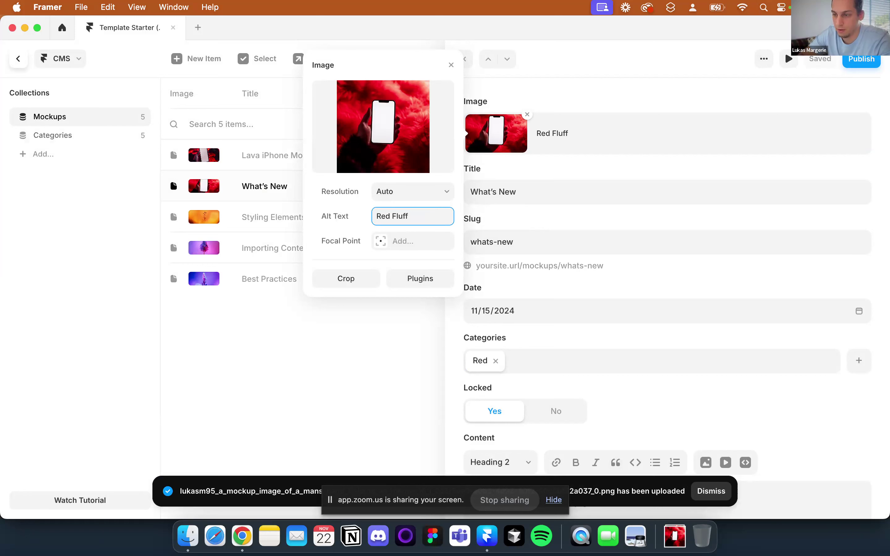
{"action": "left_click", "coordinate": [522, 193]}
- Change the title to 'Red Fluff iPhone Mockup' and the slug to 'red-fluff'
{"action": "left_click", "coordinate": [522, 192]}
{"action": "type", "text": "Red"}
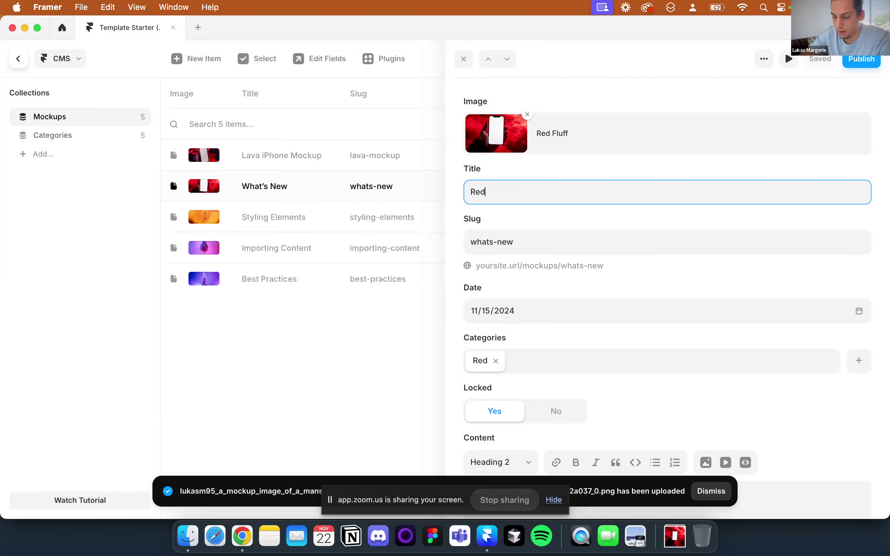
{"action": "type", "text": " Fluff iPhone Mockup"}
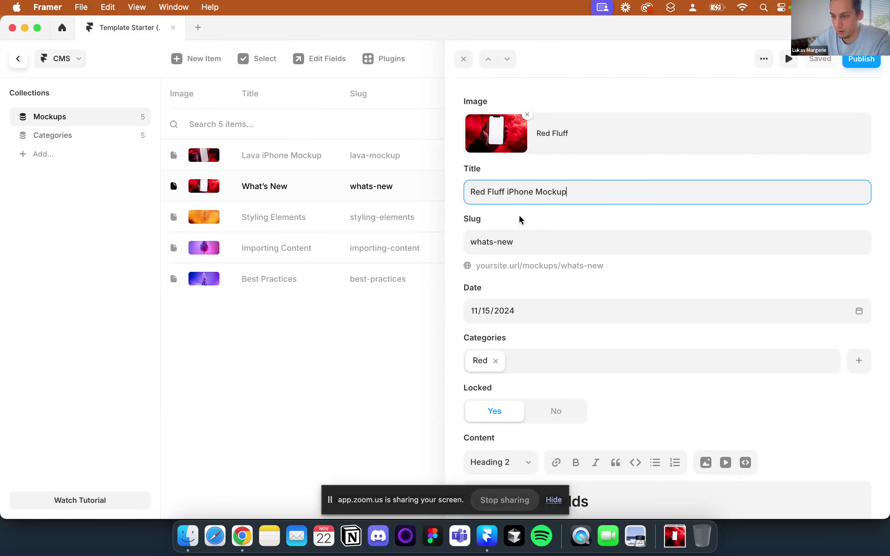
{"action": "key", "text": "Tab"}
{"action": "type", "text": "red-fluff"}
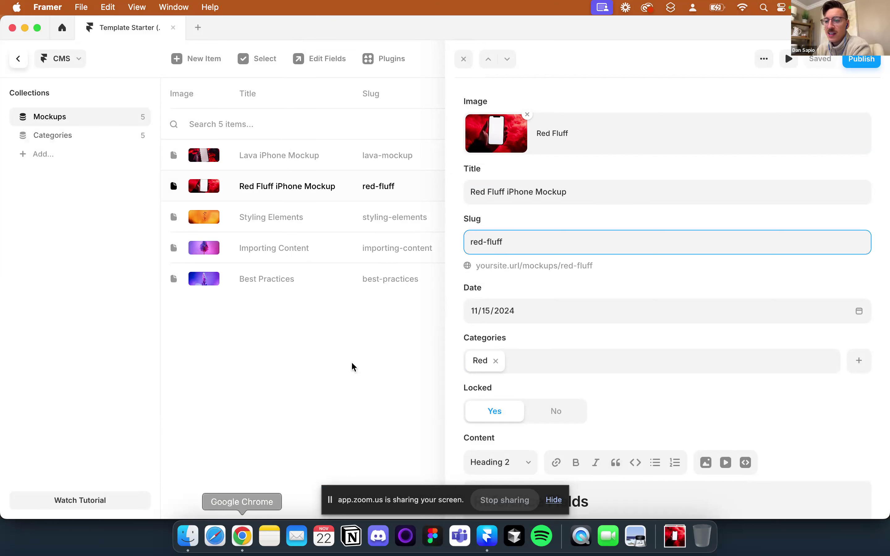
- Delete the Filtering heading and paragraph from the item's content
{"action": "scroll", "coordinate": [485, 284], "scroll_direction": "down", "scroll_amount": 4}
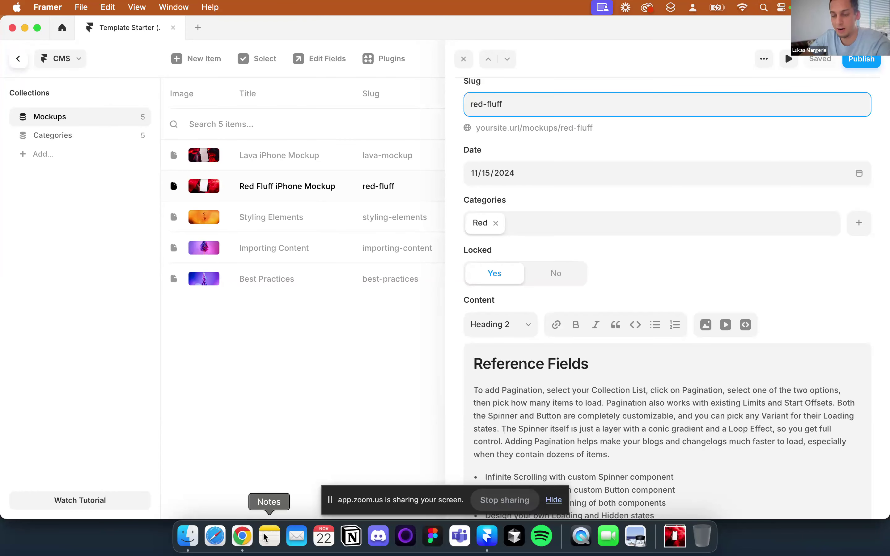
{"action": "scroll", "coordinate": [477, 405], "scroll_direction": "down", "scroll_amount": 4}
{"action": "left_click_drag", "start_coordinate": [474, 412], "coordinate": [850, 487]}
{"action": "key", "text": "BackSpace"}
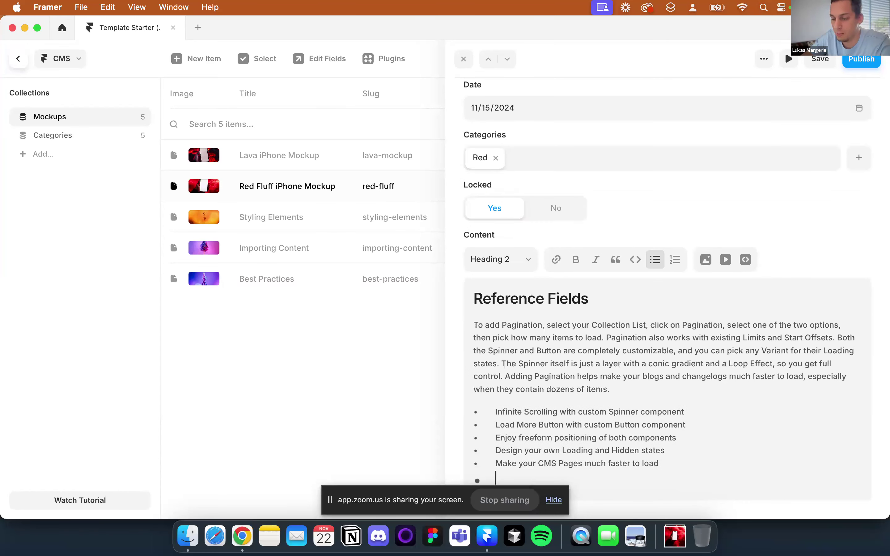
- Remove the leftover empty bullet line and close the item editor to return to the Mockups table
{"action": "left_click", "coordinate": [238, 541]}
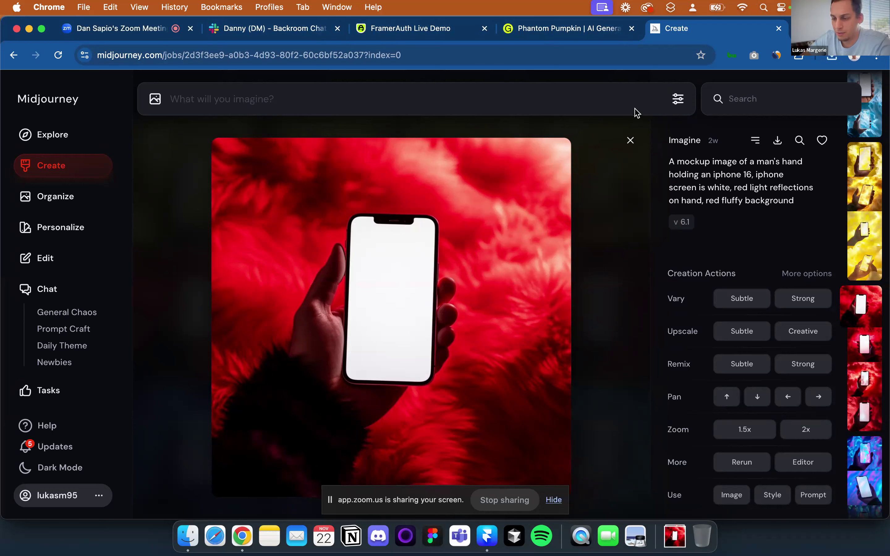
{"action": "left_click", "coordinate": [487, 536]}
{"action": "key", "text": "BackSpace"}
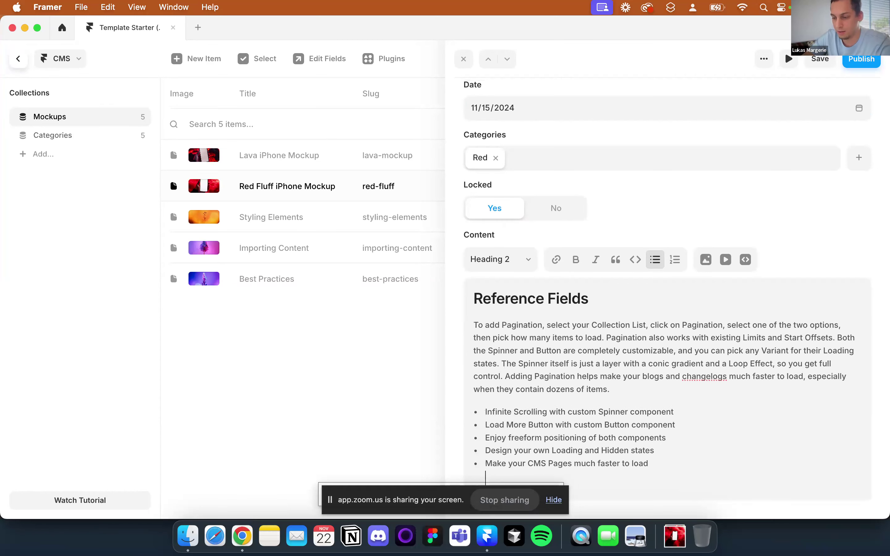
{"action": "scroll", "coordinate": [478, 265], "scroll_direction": "up", "scroll_amount": 5}
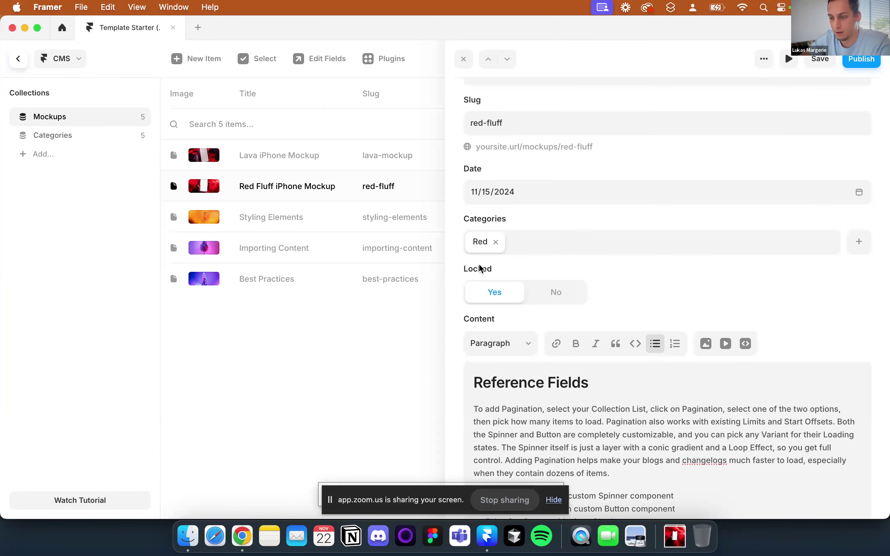
{"action": "left_click", "coordinate": [341, 370]}
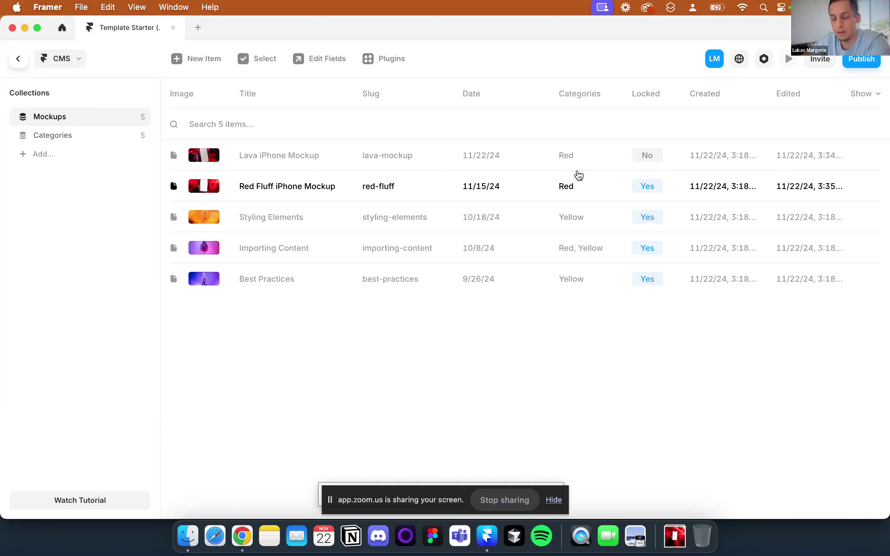
{"action": "left_click_drag", "start_coordinate": [460, 34], "coordinate": [465, 163]}
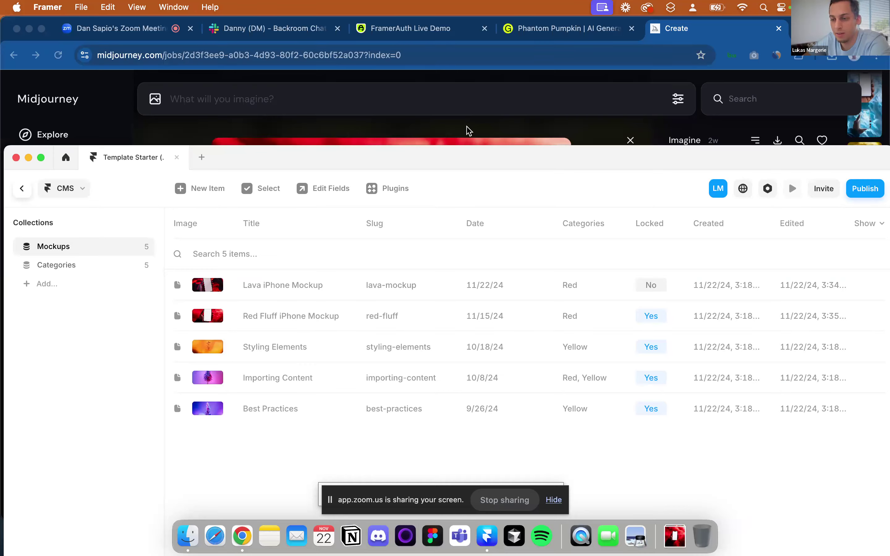
{"action": "left_click", "coordinate": [468, 131]}
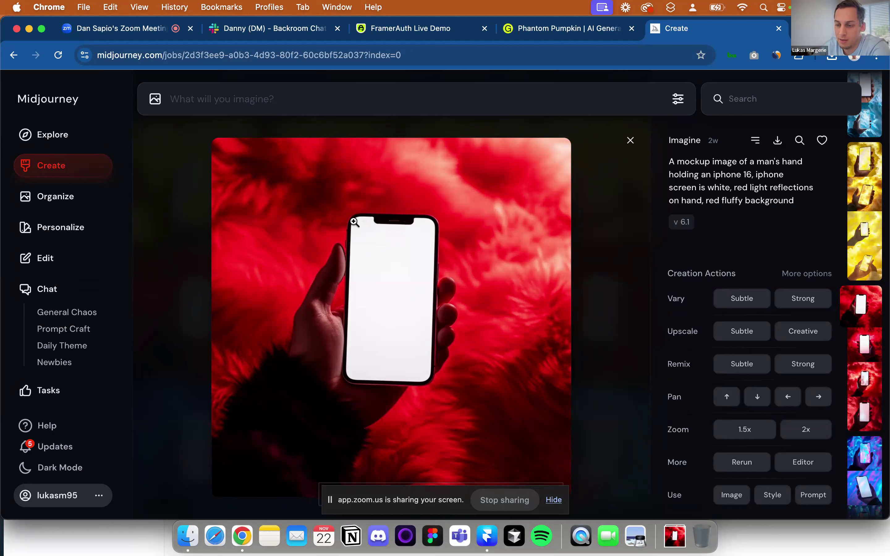
{"action": "key", "text": "Right"}
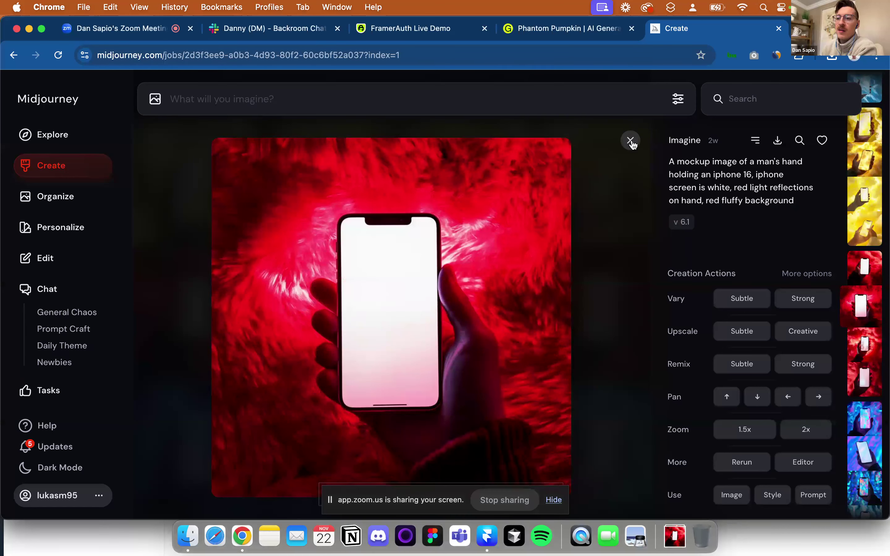
{"action": "key", "text": "Down"}
{"action": "key", "text": "Down"}
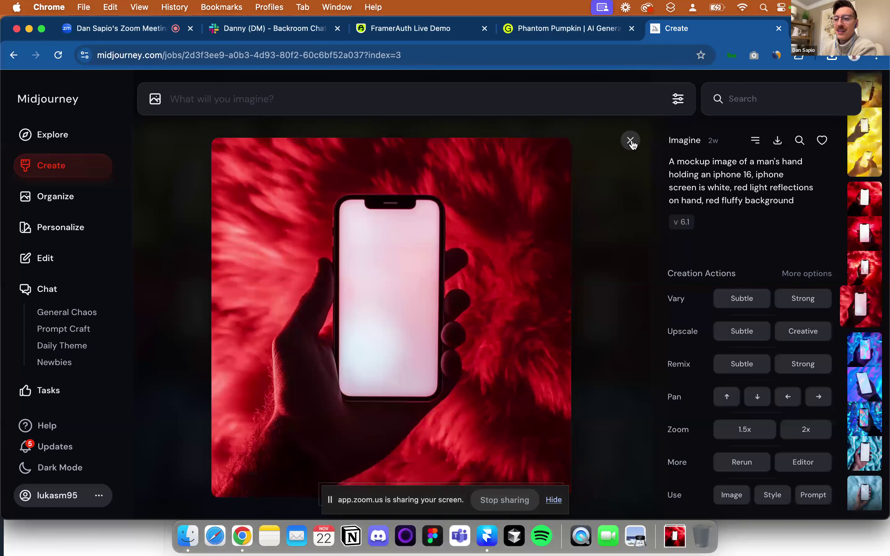
{"action": "key", "text": "Up"}
{"action": "key", "text": "Up"}
{"action": "key", "text": "Up"}
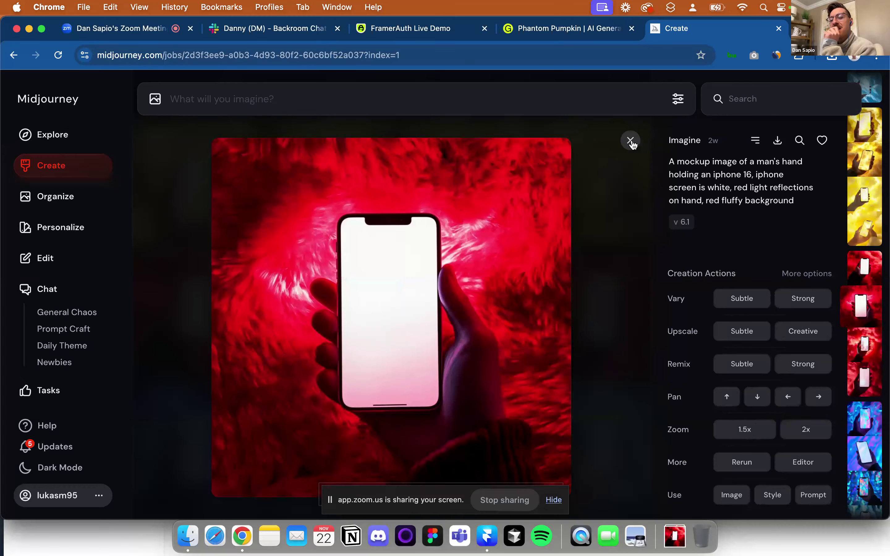
{"action": "left_click", "coordinate": [630, 141]}
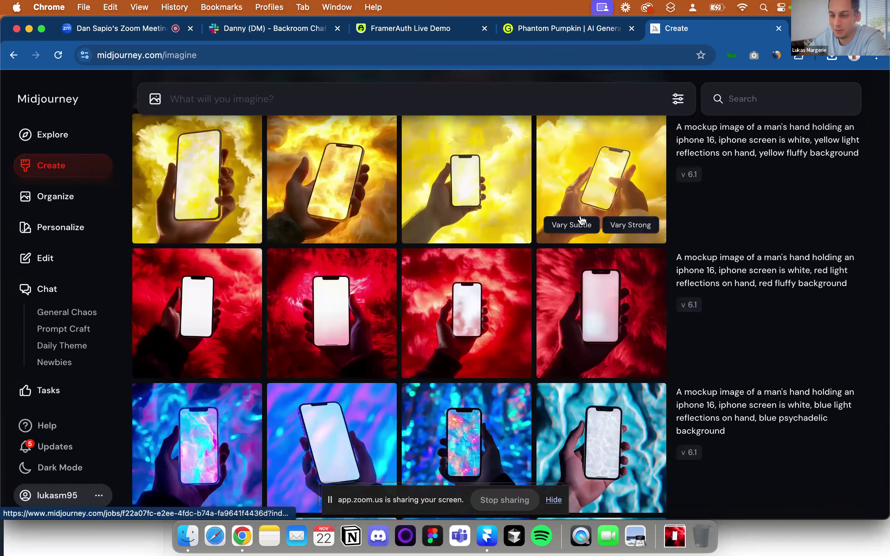
{"action": "scroll", "coordinate": [528, 242], "scroll_direction": "down", "scroll_amount": 3}
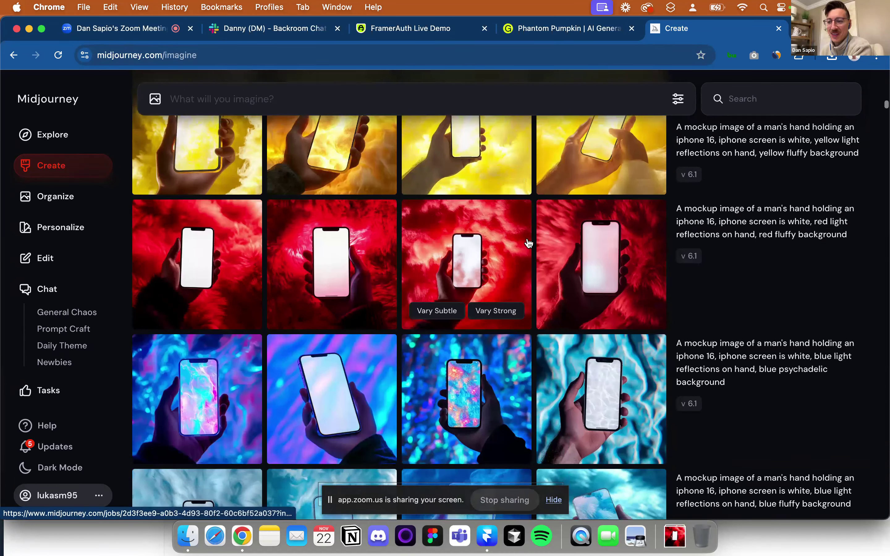
{"action": "scroll", "coordinate": [529, 243], "scroll_direction": "down", "scroll_amount": 2}
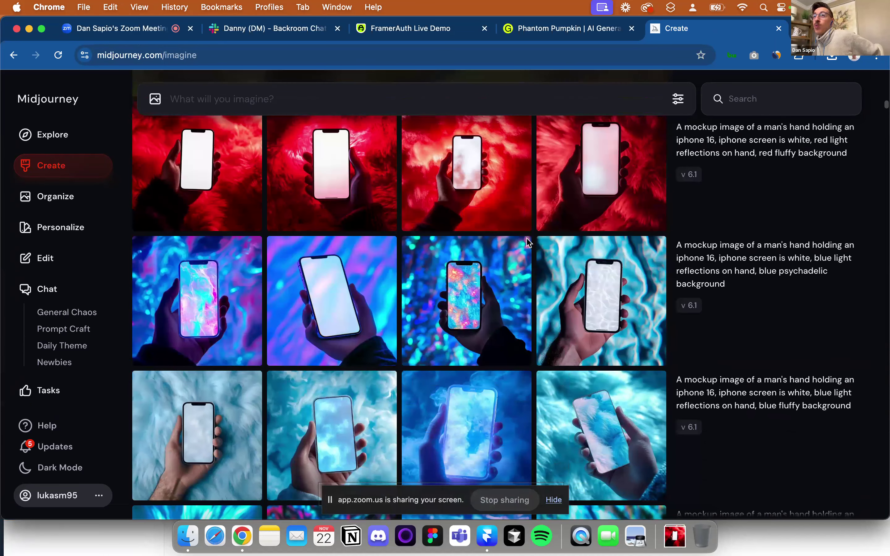
{"action": "scroll", "coordinate": [425, 275], "scroll_direction": "down", "scroll_amount": 2}
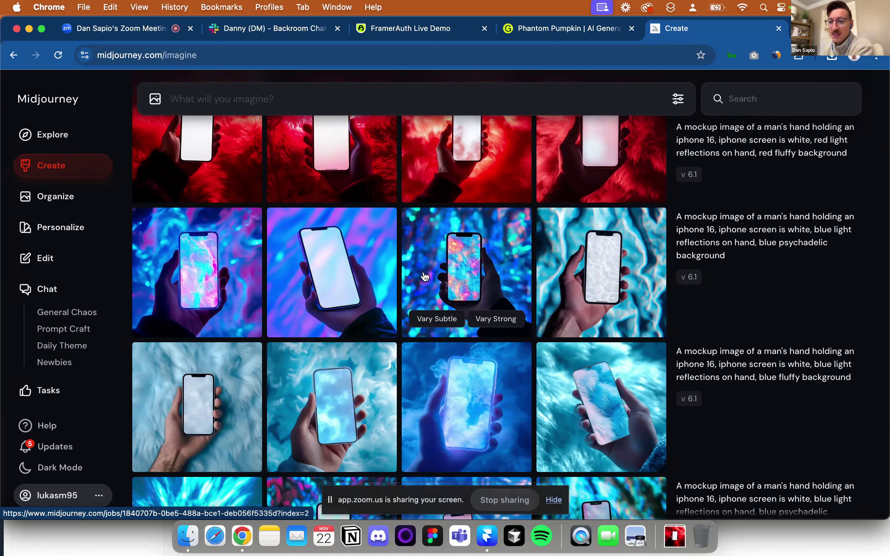
{"action": "scroll", "coordinate": [424, 276], "scroll_direction": "up", "scroll_amount": 2}
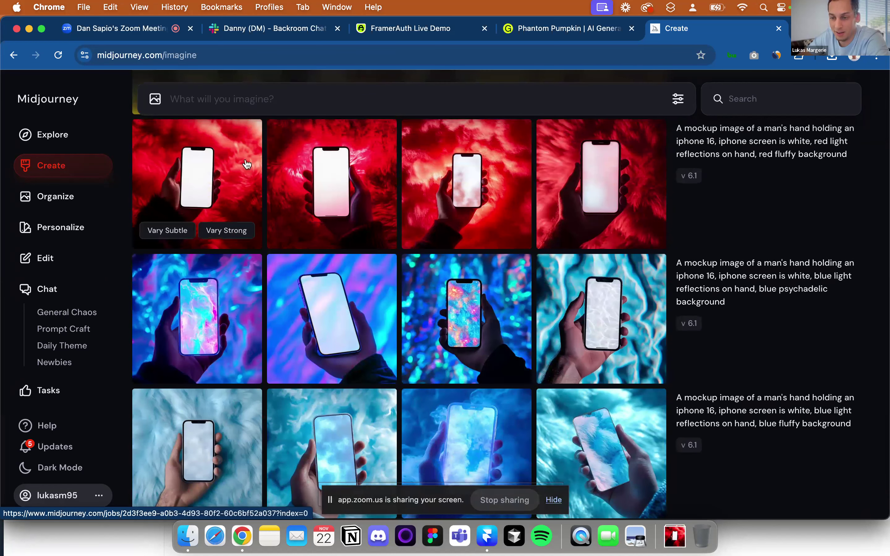
{"action": "scroll", "coordinate": [331, 312], "scroll_direction": "down", "scroll_amount": 4}
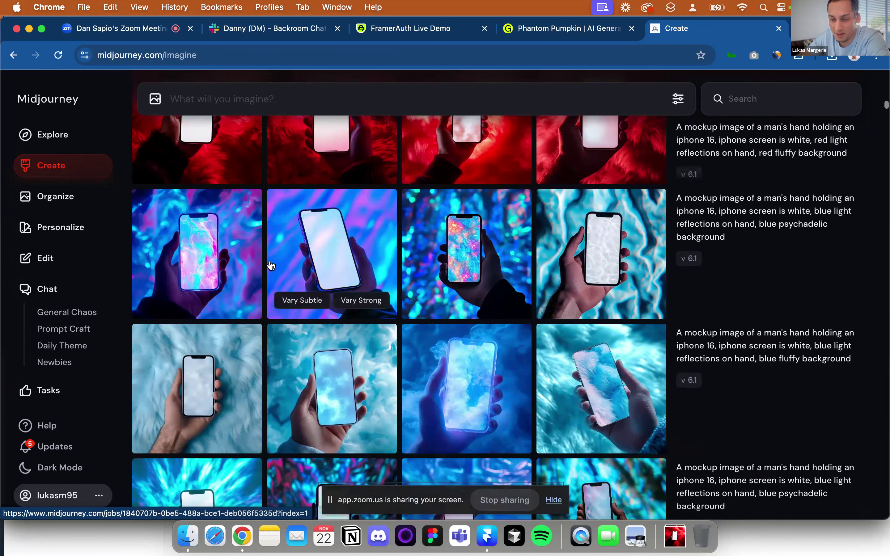
{"action": "left_click", "coordinate": [215, 308]}
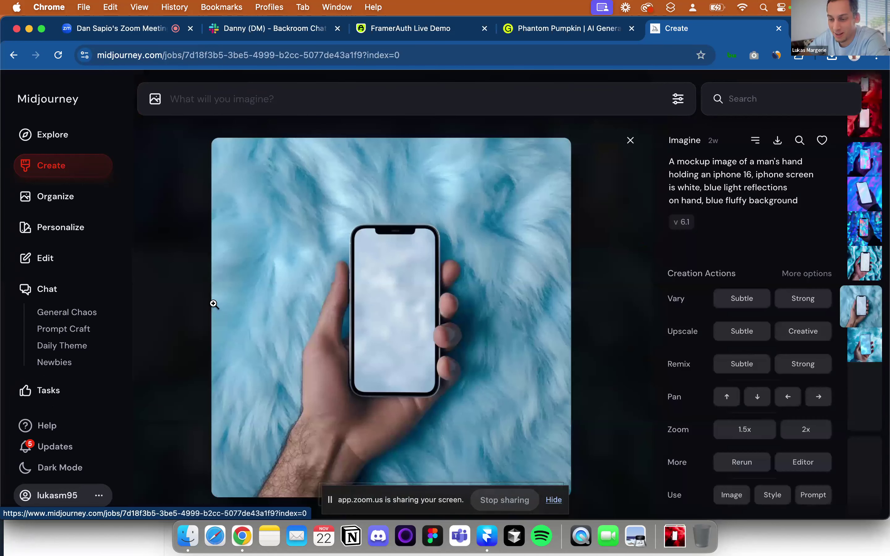
{"action": "left_click", "coordinate": [630, 142]}
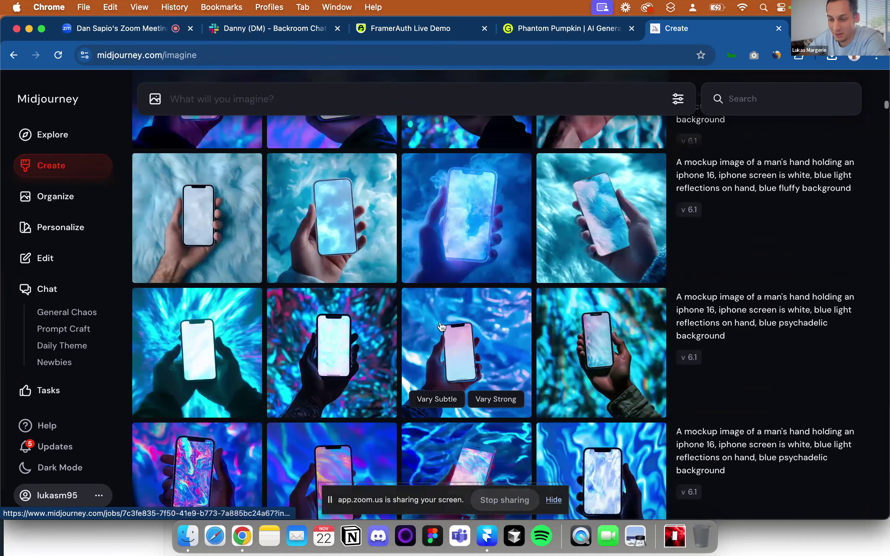
{"action": "scroll", "coordinate": [444, 330], "scroll_direction": "down", "scroll_amount": 5}
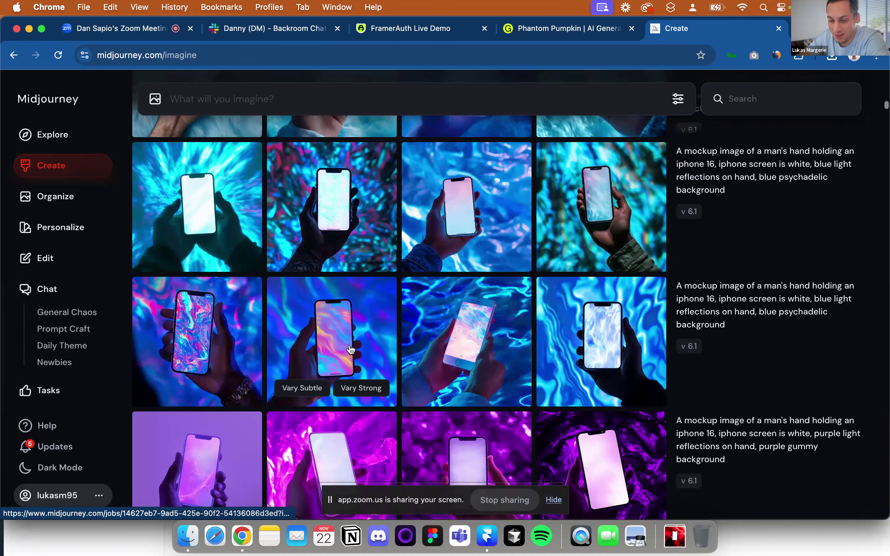
{"action": "scroll", "coordinate": [364, 331], "scroll_direction": "down", "scroll_amount": 2}
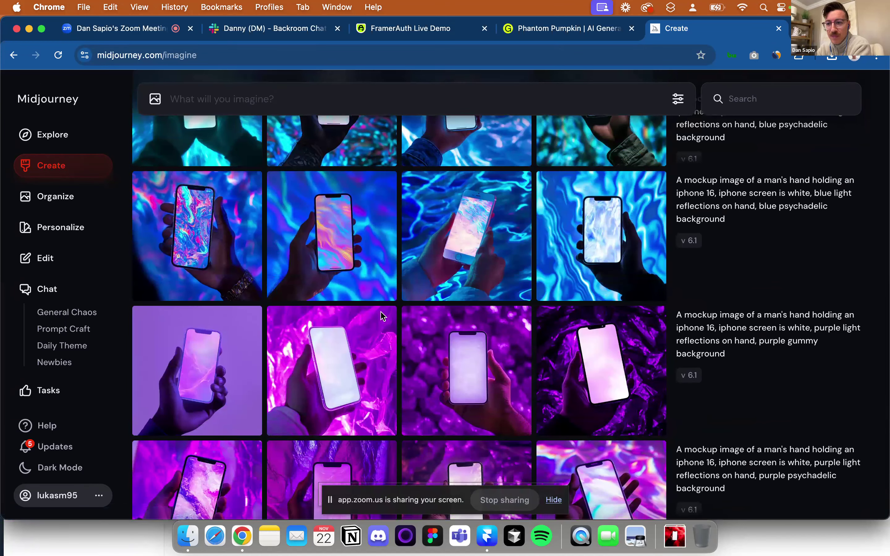
{"action": "scroll", "coordinate": [514, 298], "scroll_direction": "down", "scroll_amount": 1}
{"action": "left_click", "coordinate": [609, 289]}
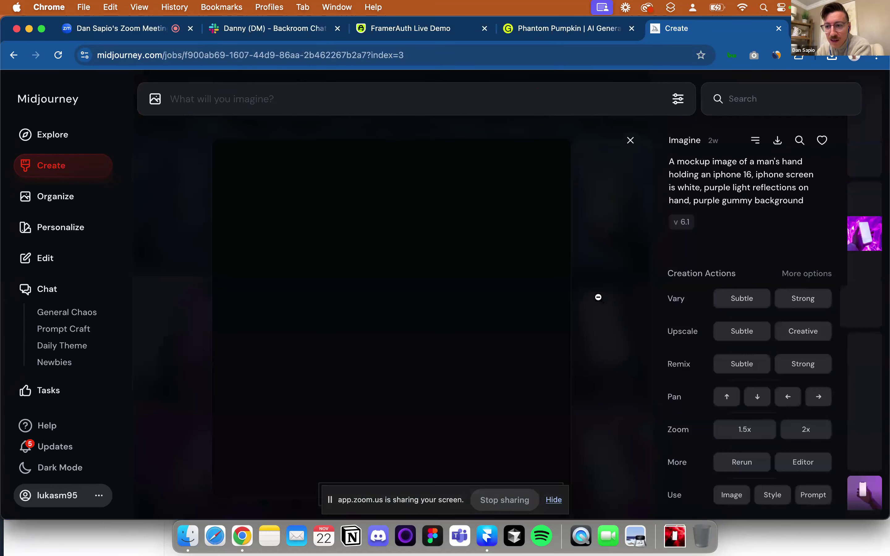
{"action": "left_click", "coordinate": [630, 141]}
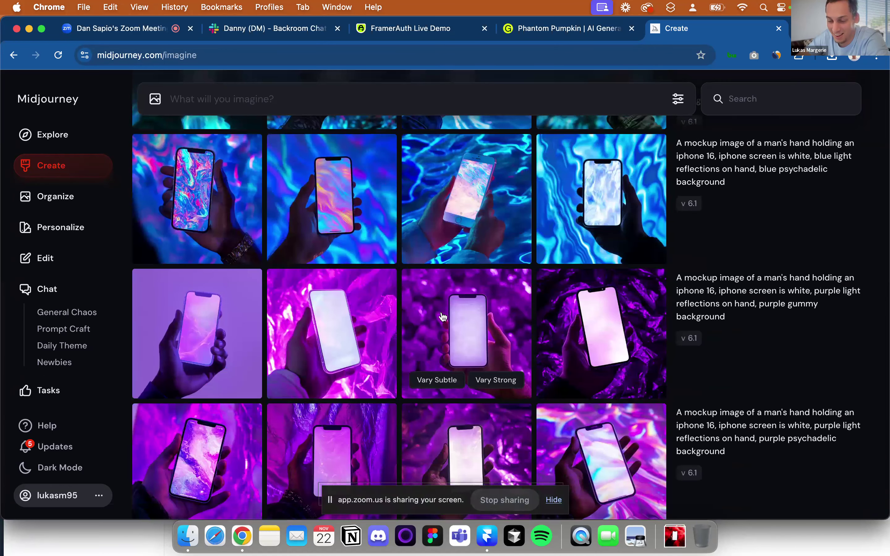
{"action": "scroll", "coordinate": [434, 322], "scroll_direction": "down", "scroll_amount": 4}
{"action": "scroll", "coordinate": [433, 322], "scroll_direction": "up", "scroll_amount": 1}
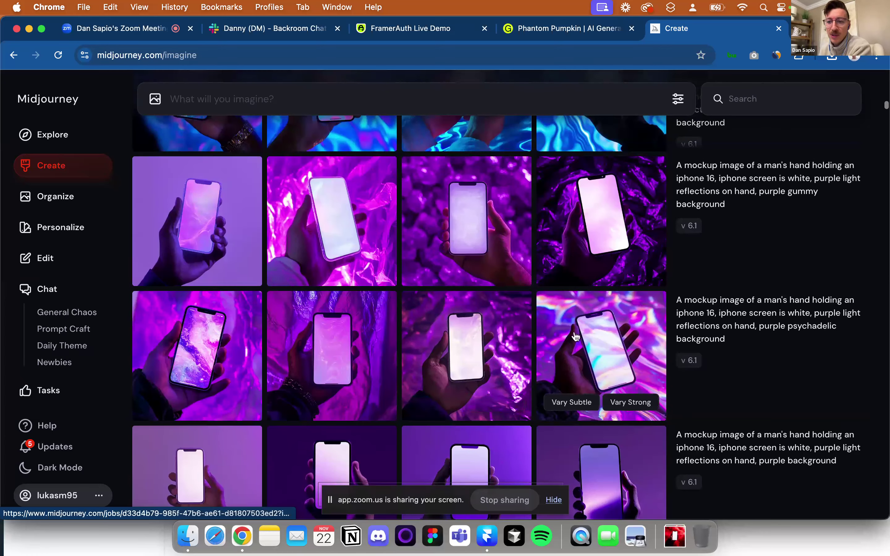
{"action": "scroll", "coordinate": [487, 355], "scroll_direction": "down", "scroll_amount": 4}
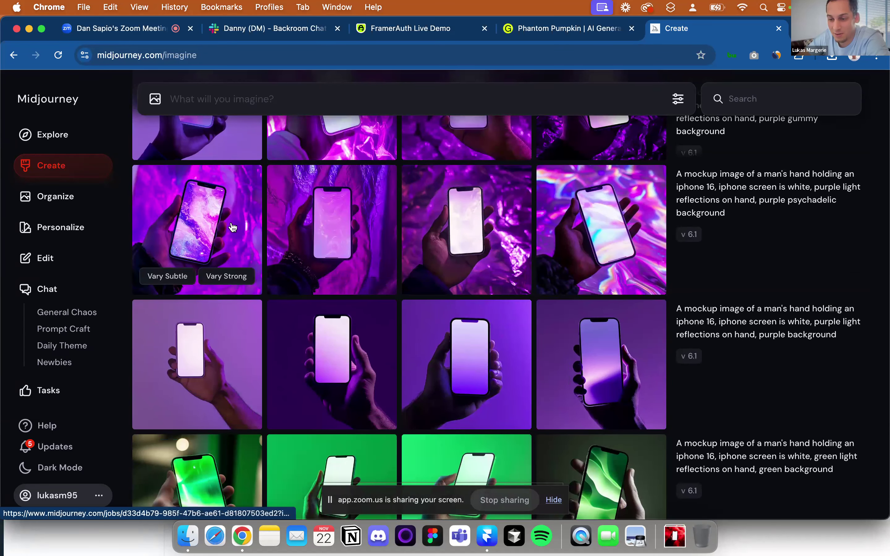
{"action": "left_click", "coordinate": [468, 333]}
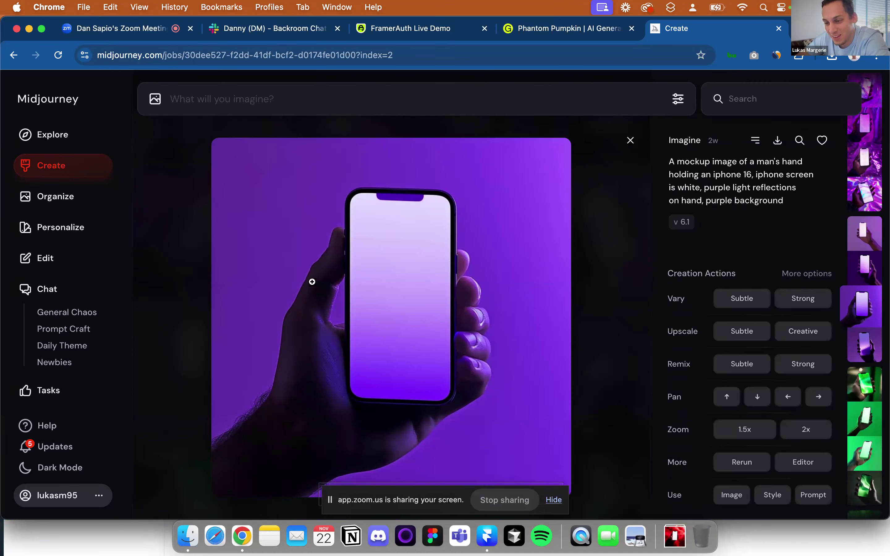
{"action": "left_click", "coordinate": [631, 140]}
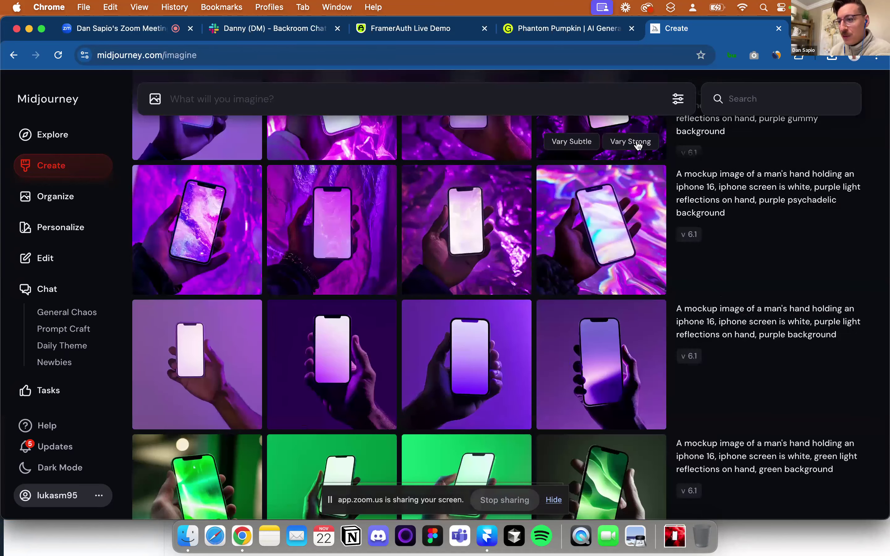
{"action": "left_click", "coordinate": [557, 315]}
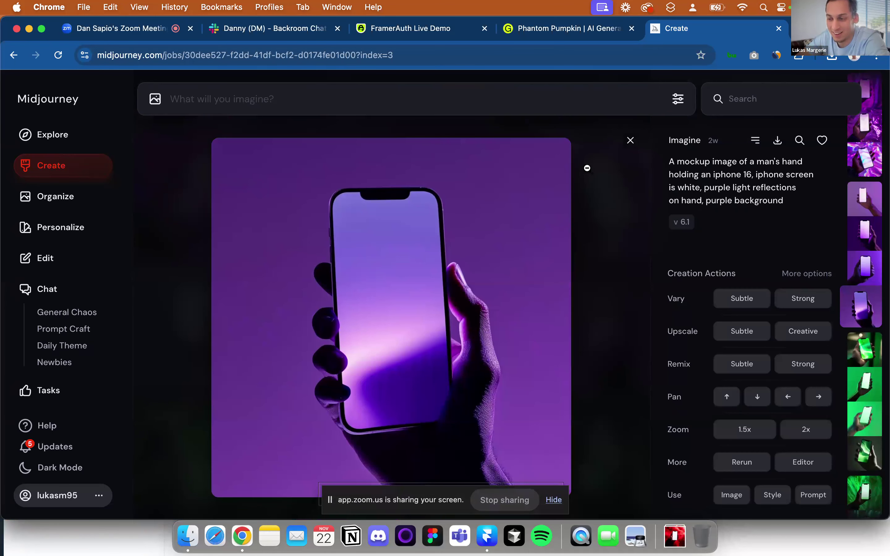
{"action": "left_click", "coordinate": [629, 141]}
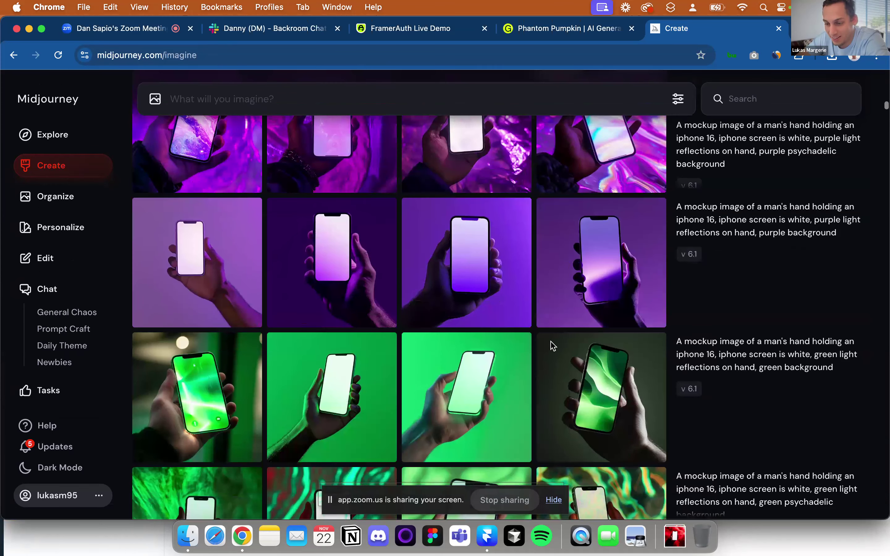
{"action": "scroll", "coordinate": [503, 349], "scroll_direction": "down", "scroll_amount": 1}
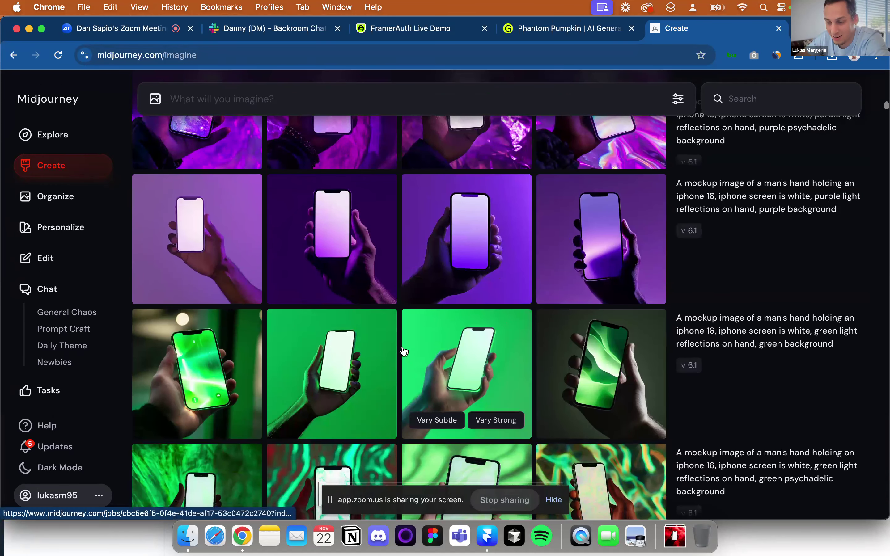
{"action": "scroll", "coordinate": [405, 353], "scroll_direction": "down", "scroll_amount": 5}
{"action": "scroll", "coordinate": [404, 351], "scroll_direction": "down", "scroll_amount": 10}
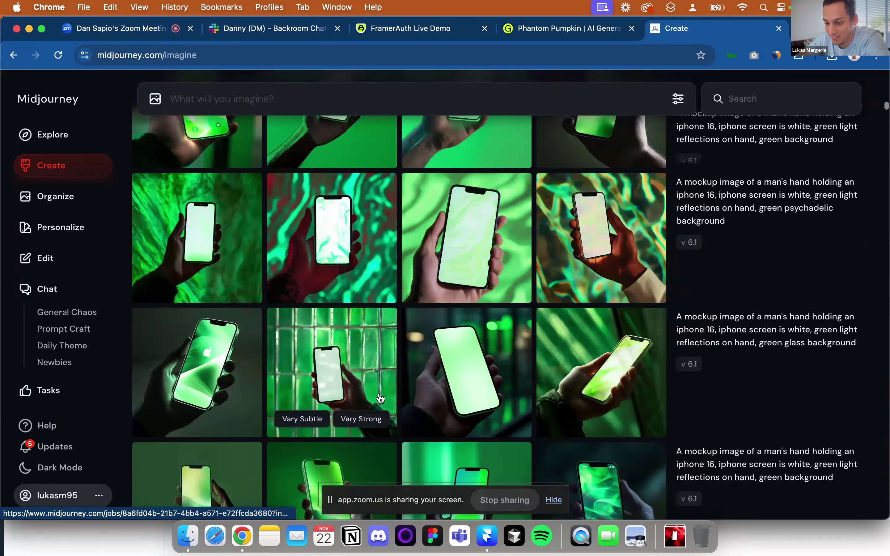
{"action": "scroll", "coordinate": [380, 348], "scroll_direction": "down", "scroll_amount": 5}
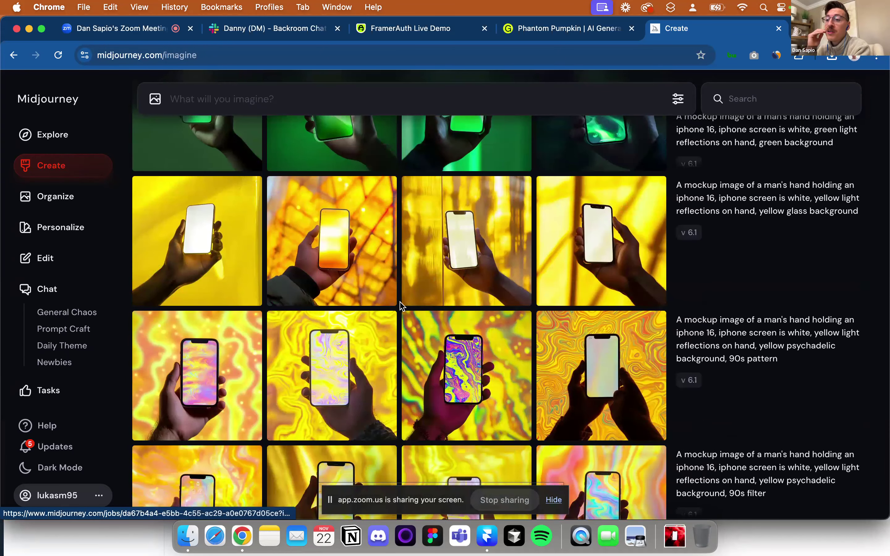
{"action": "scroll", "coordinate": [399, 308], "scroll_direction": "up", "scroll_amount": 3}
{"action": "scroll", "coordinate": [400, 304], "scroll_direction": "down", "scroll_amount": 3}
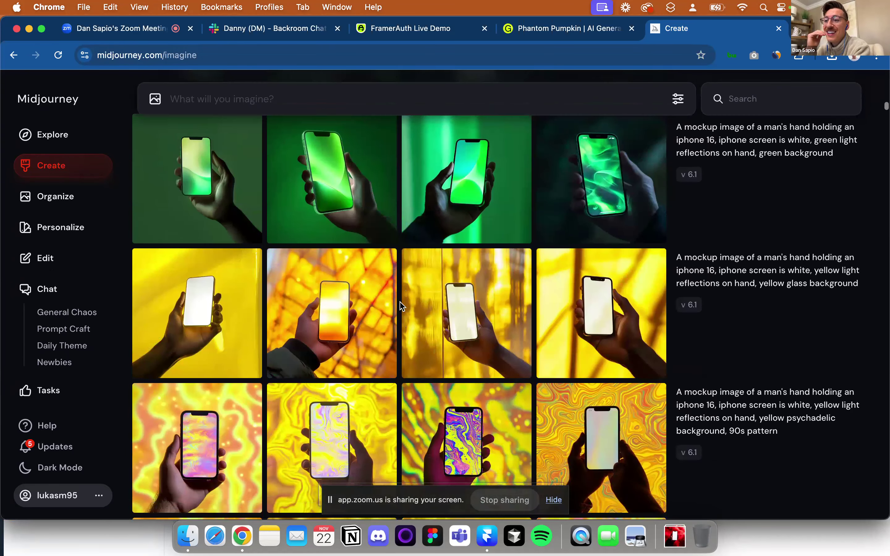
{"action": "scroll", "coordinate": [401, 304], "scroll_direction": "down", "scroll_amount": 2}
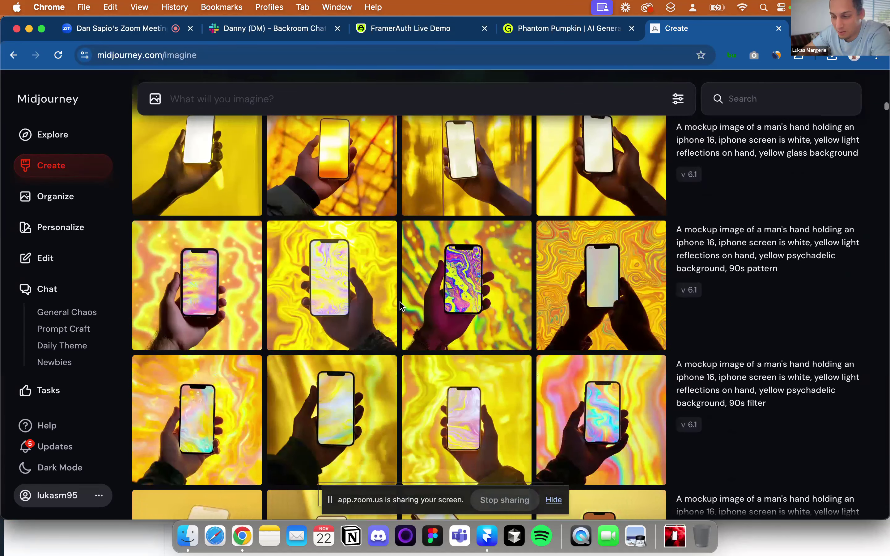
{"action": "scroll", "coordinate": [493, 257], "scroll_direction": "up", "scroll_amount": 10}
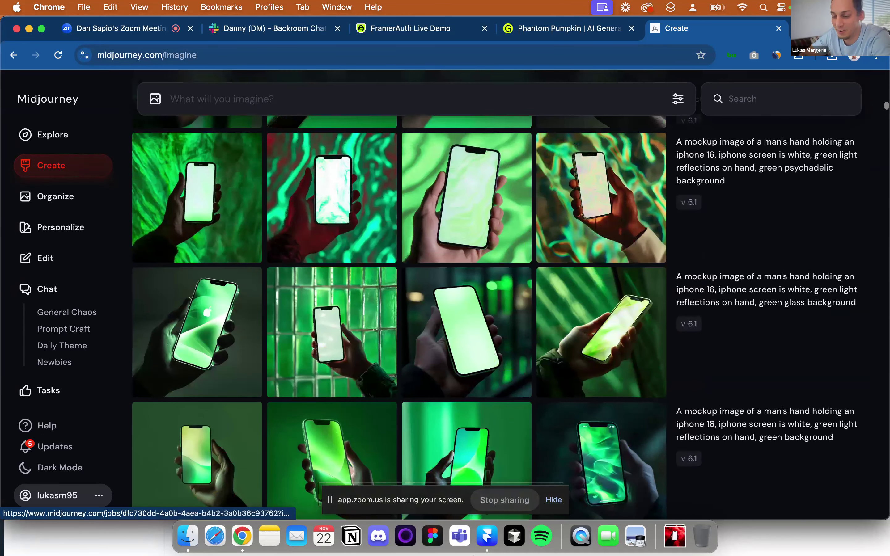
- Bring Framer to the front and leave the CMS for the lava-mockup page editor
{"action": "left_click", "coordinate": [487, 536]}
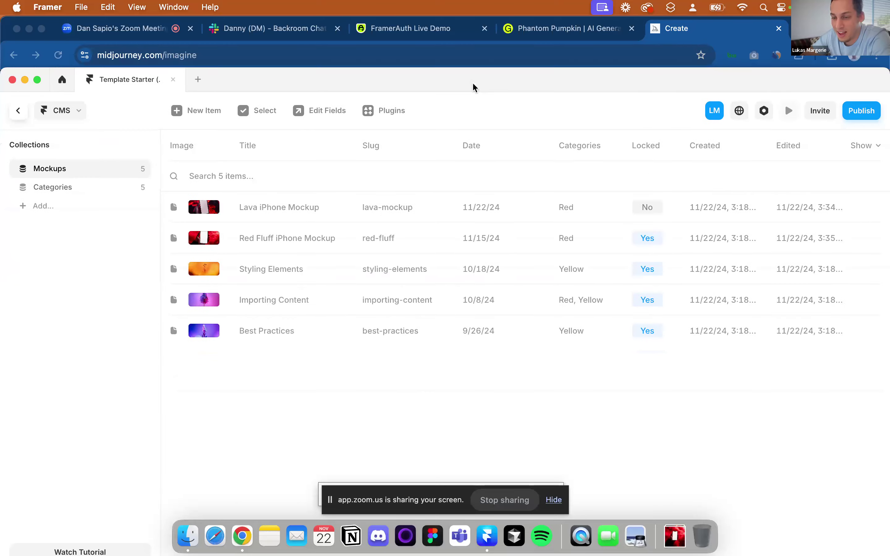
{"action": "left_click_drag", "start_coordinate": [476, 52], "coordinate": [471, 38]}
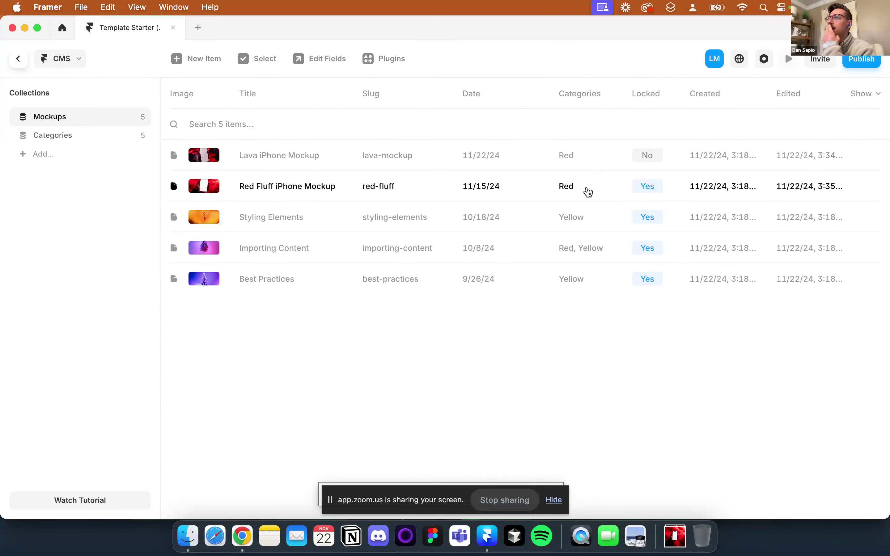
{"action": "left_click", "coordinate": [17, 60]}
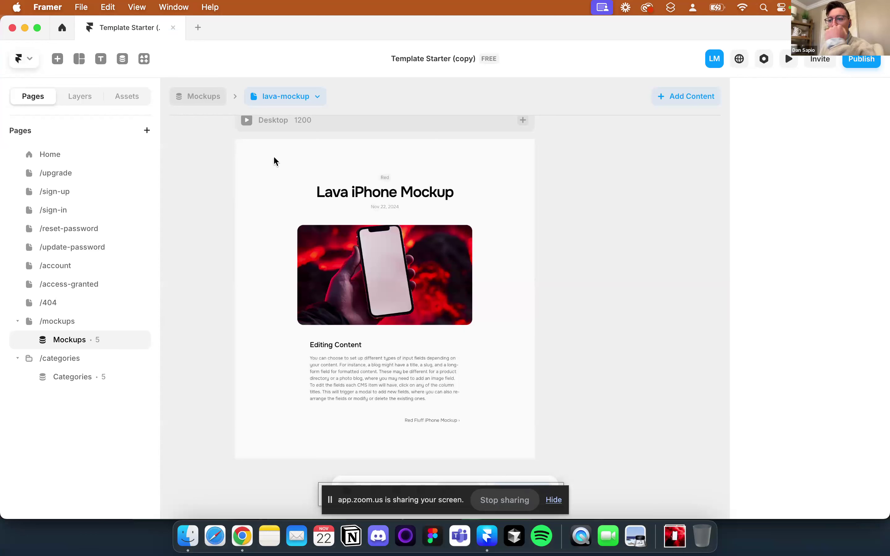
{"action": "left_click", "coordinate": [313, 98]}
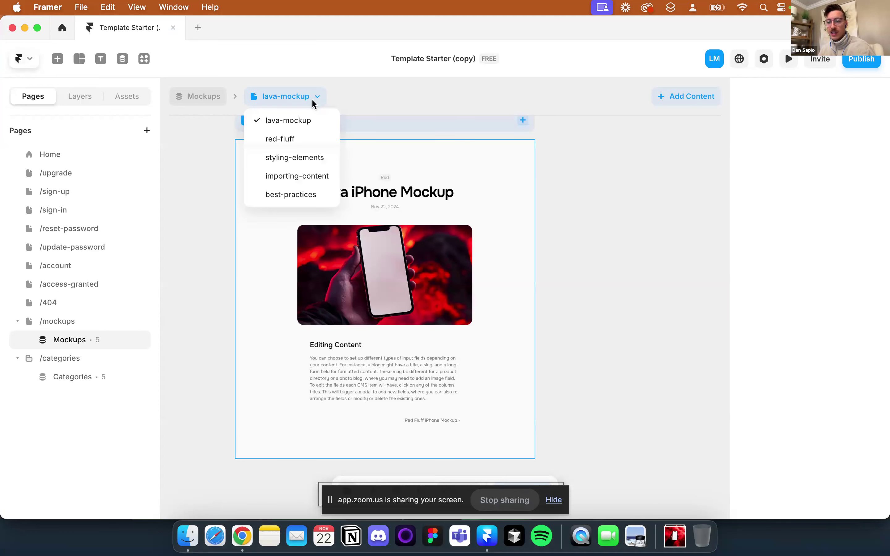
{"action": "left_click", "coordinate": [354, 95]}
{"action": "scroll", "coordinate": [253, 247], "scroll_direction": "up", "scroll_amount": 5}
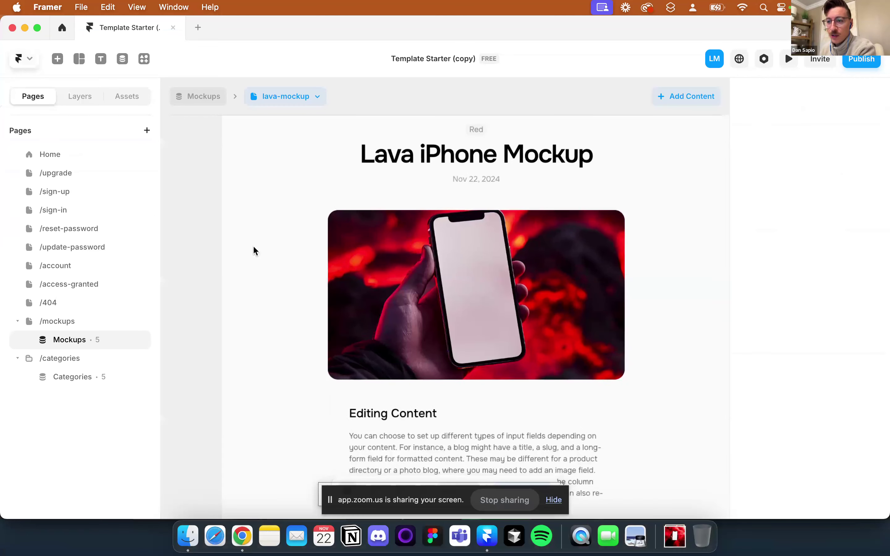
{"action": "scroll", "coordinate": [254, 246], "scroll_direction": "right", "scroll_amount": 2}
{"action": "scroll", "coordinate": [254, 246], "scroll_direction": "down", "scroll_amount": 3}
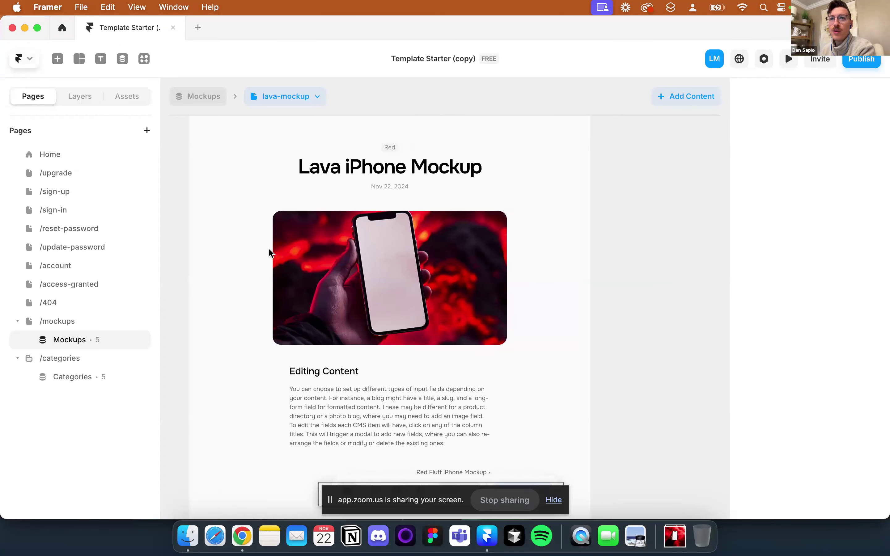
{"action": "scroll", "coordinate": [210, 217], "scroll_direction": "down", "scroll_amount": 3}
{"action": "scroll", "coordinate": [210, 217], "scroll_direction": "left", "scroll_amount": 2}
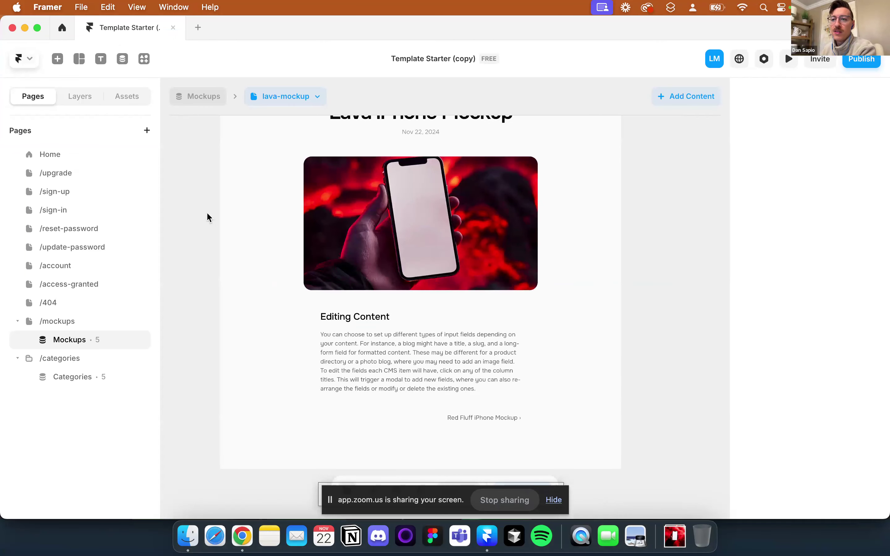
{"action": "scroll", "coordinate": [204, 243], "scroll_direction": "down", "scroll_amount": 2}
{"action": "scroll", "coordinate": [204, 243], "scroll_direction": "left", "scroll_amount": 1}
{"action": "left_click", "coordinate": [125, 97]}
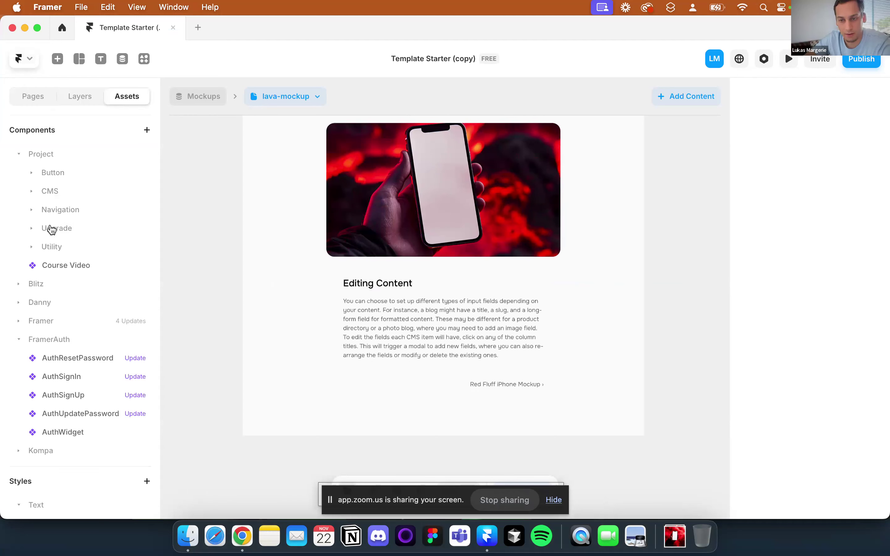
{"action": "left_click", "coordinate": [42, 96]}
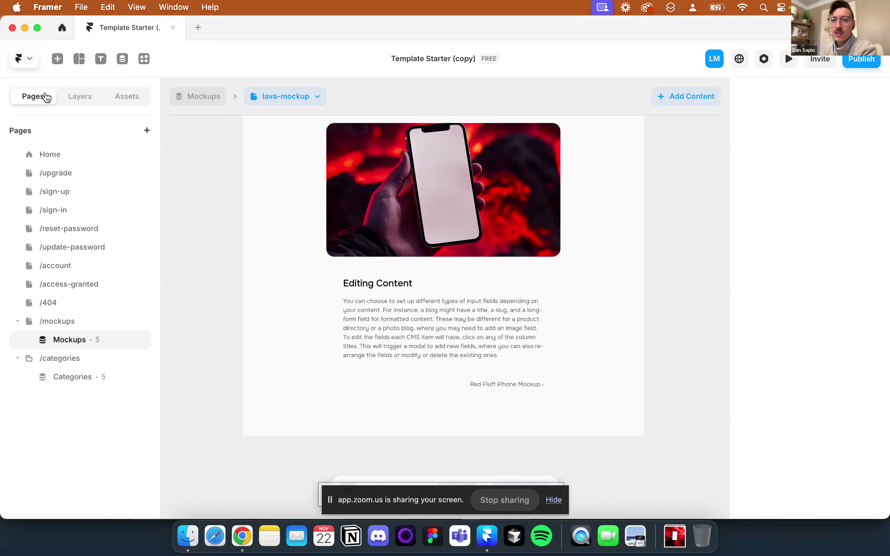
- Insert a Download button component, searched as 'downlo', below the Editing Content text
{"action": "left_click", "coordinate": [57, 59]}
{"action": "type", "text": "downlo"}
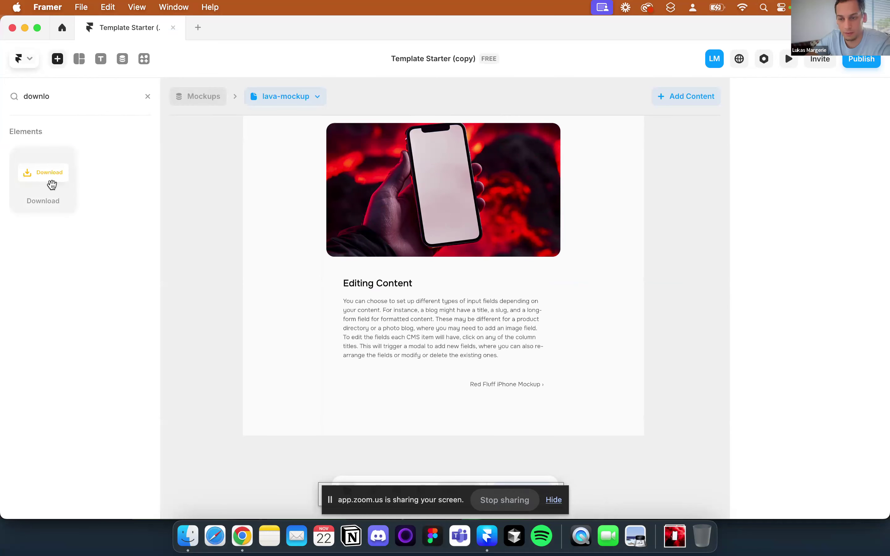
{"action": "left_click_drag", "start_coordinate": [52, 185], "coordinate": [409, 373]}
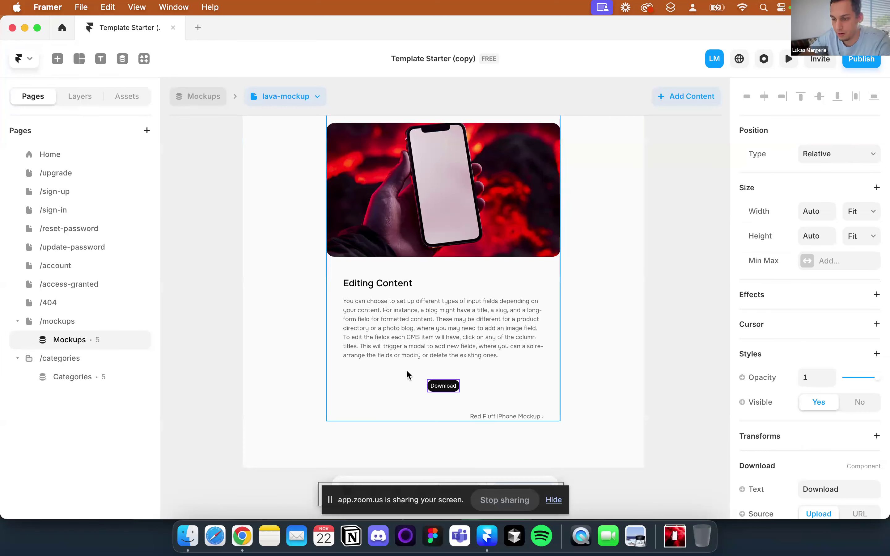
- Try Fill width on the Download button, undo it to keep natural size, and show the Layers panel
{"action": "left_click", "coordinate": [863, 211]}
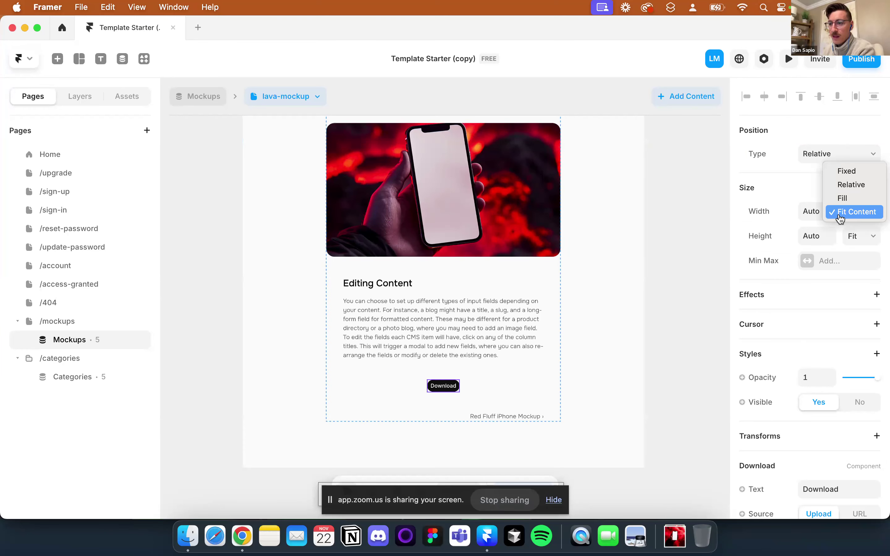
{"action": "left_click", "coordinate": [843, 197]}
{"action": "key", "text": "super+z"}
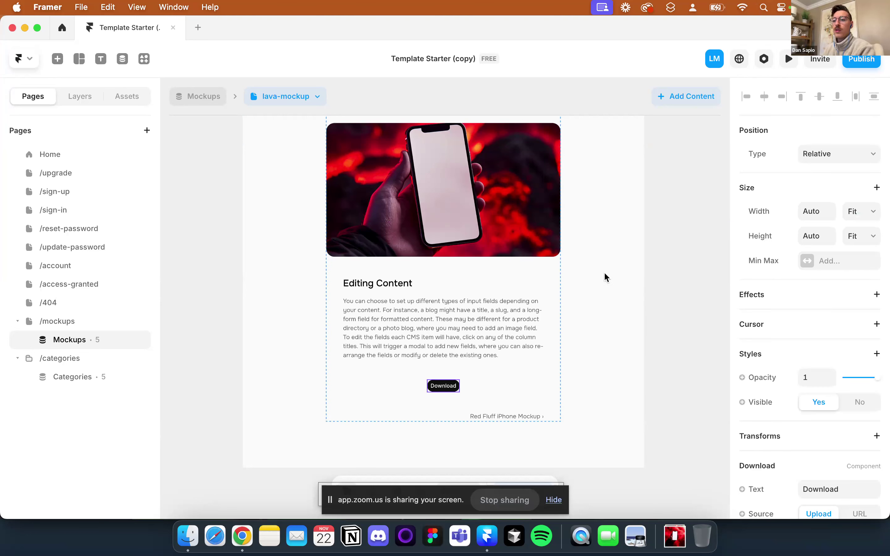
{"action": "left_click", "coordinate": [664, 271]}
{"action": "left_click", "coordinate": [435, 378]}
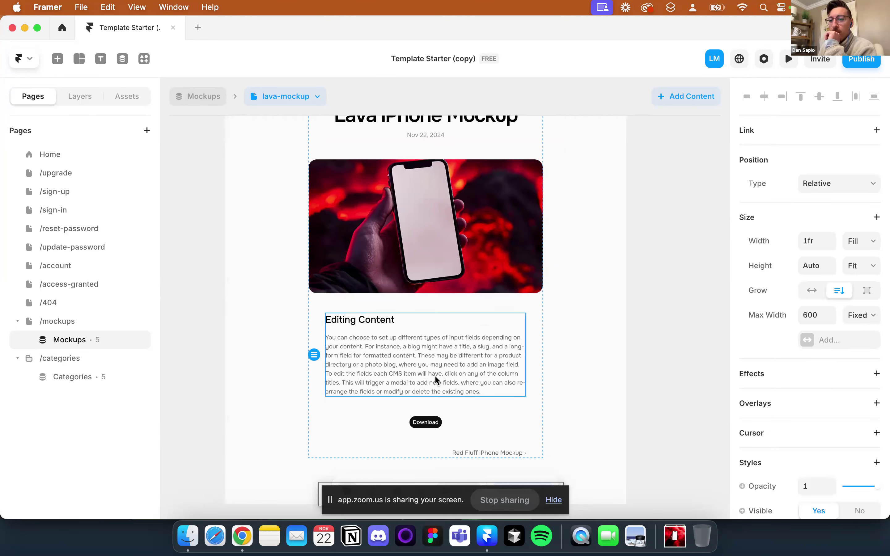
{"action": "left_click", "coordinate": [423, 422]}
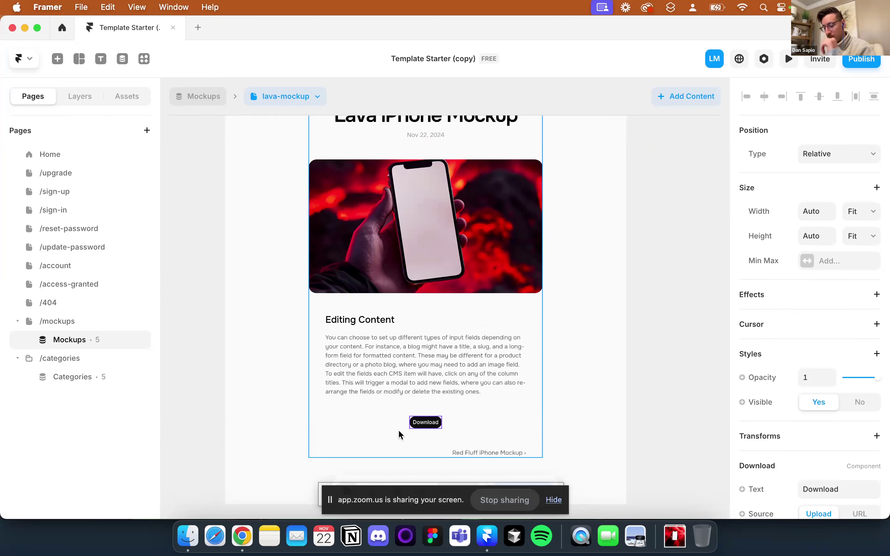
{"action": "left_click", "coordinate": [93, 99]}
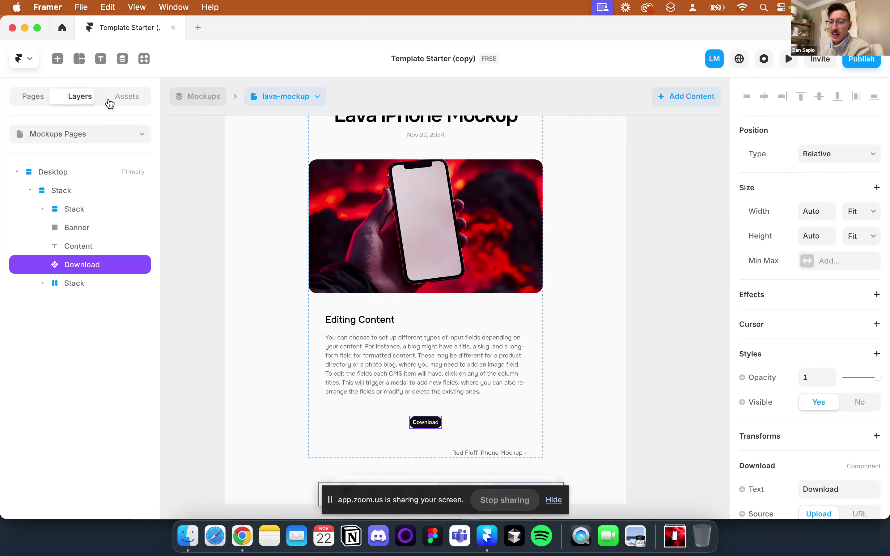
- Wrap the Download button in a horizontal stack (Option+Cmd+Enter) set to Fit width, centring it
{"action": "right_click", "coordinate": [422, 422]}
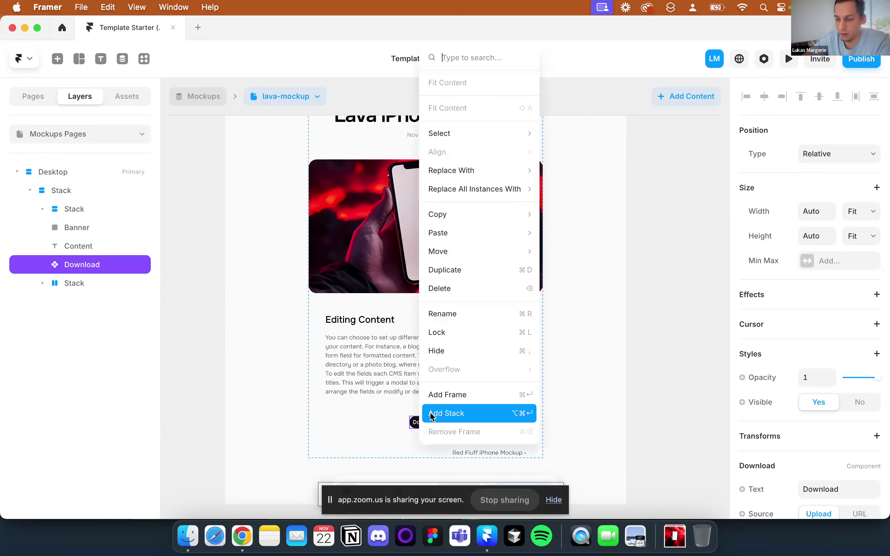
{"action": "left_click", "coordinate": [438, 412]}
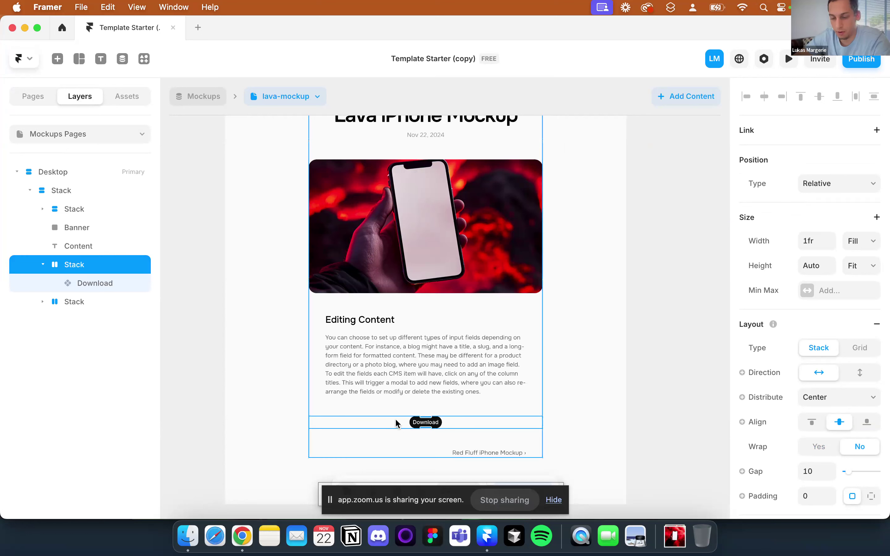
{"action": "key", "text": "super+BackSpace"}
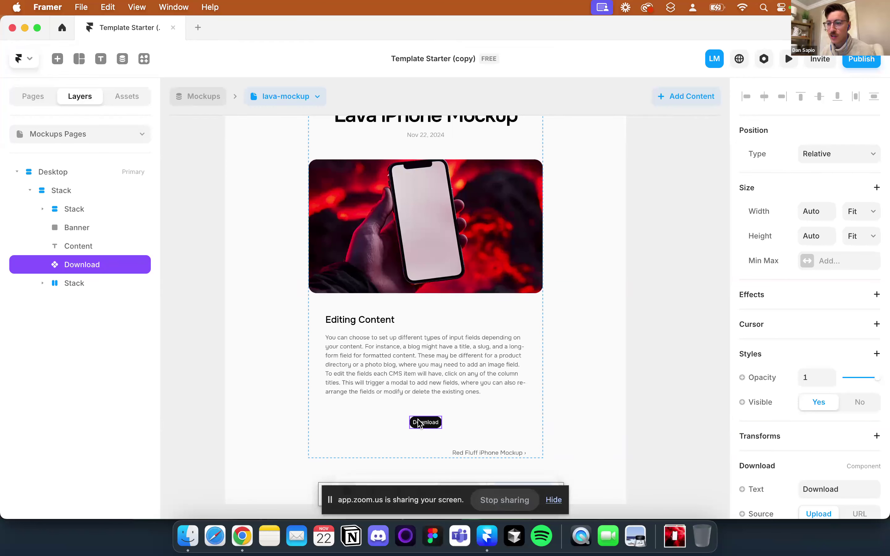
{"action": "key", "text": "alt"}
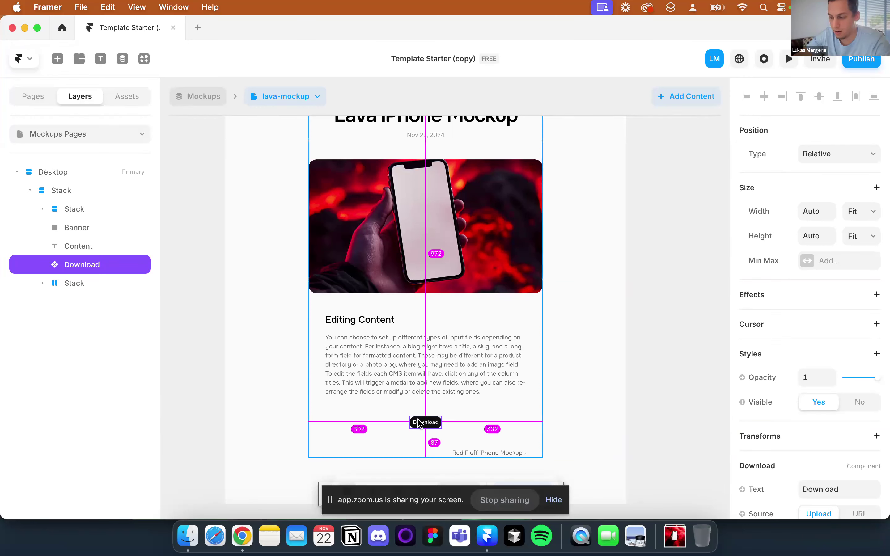
{"action": "key", "text": "alt+super+Return"}
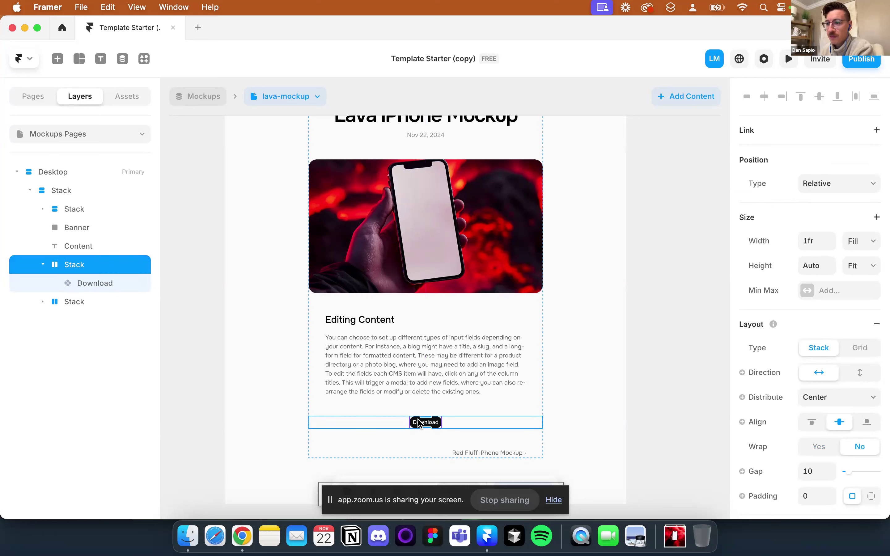
{"action": "key", "text": "super+z"}
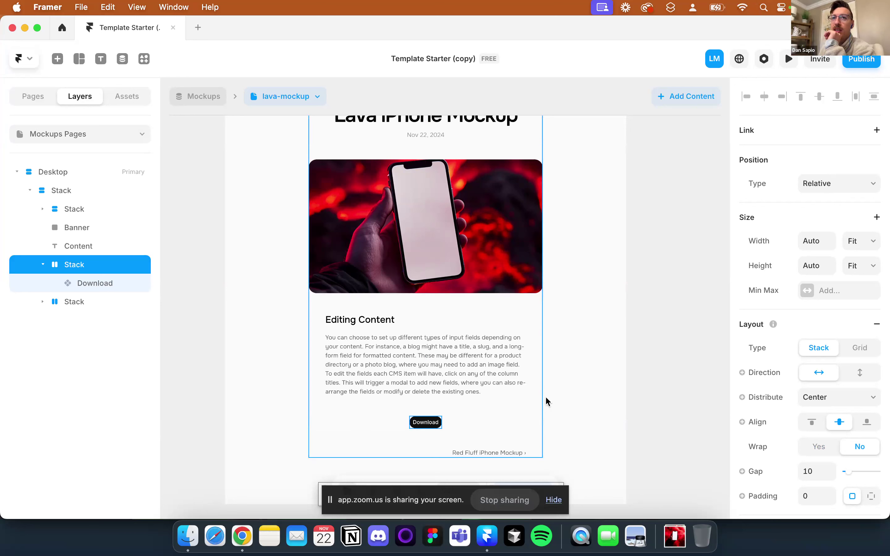
{"action": "left_click", "coordinate": [636, 383]}
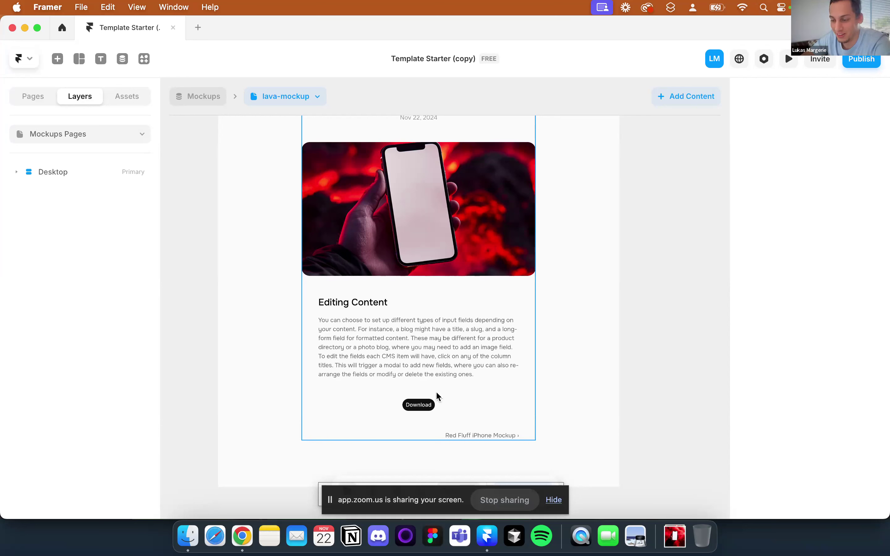
{"action": "left_click", "coordinate": [410, 405]}
{"action": "left_click", "coordinate": [63, 265]}
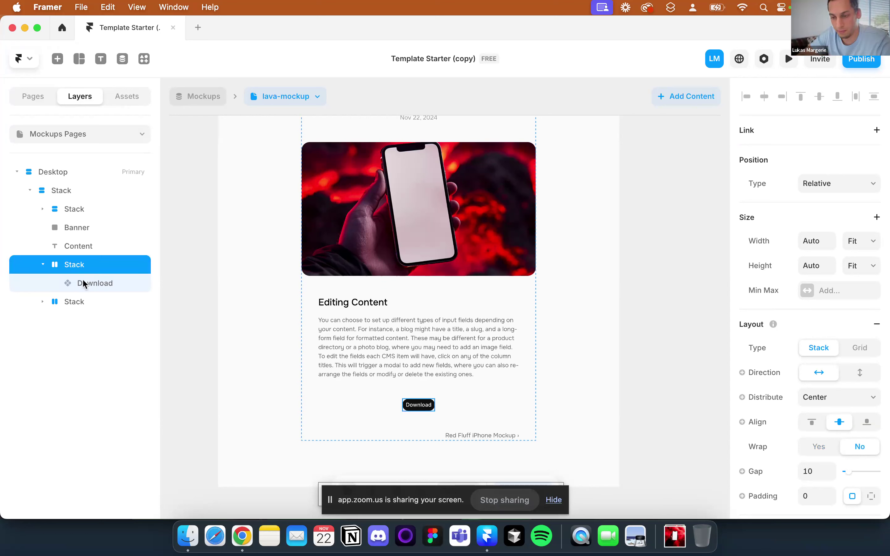
{"action": "left_click", "coordinate": [43, 266]}
{"action": "left_click", "coordinate": [42, 266]}
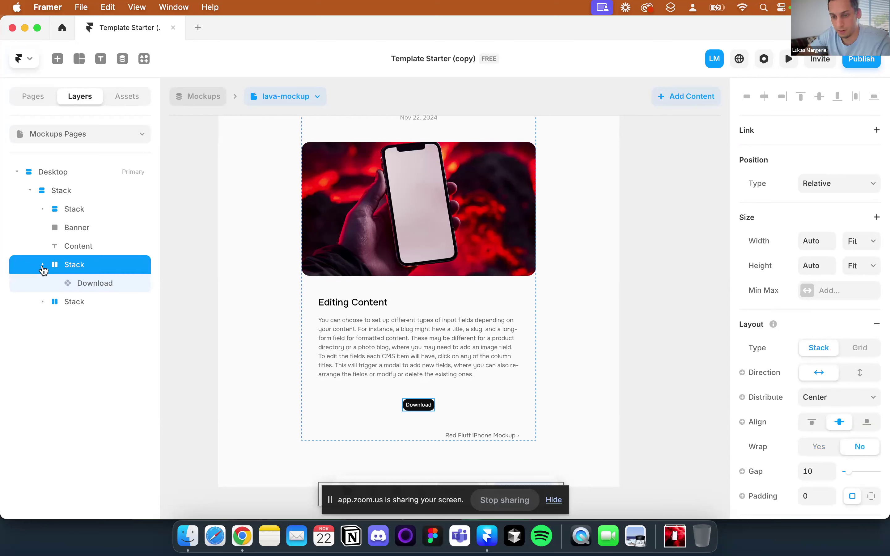
{"action": "left_click", "coordinate": [93, 280]}
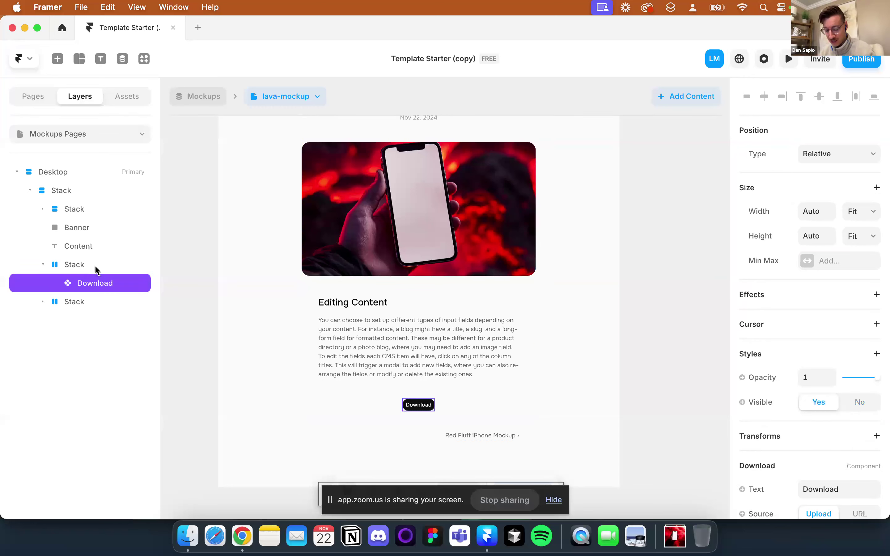
{"action": "left_click", "coordinate": [372, 402]}
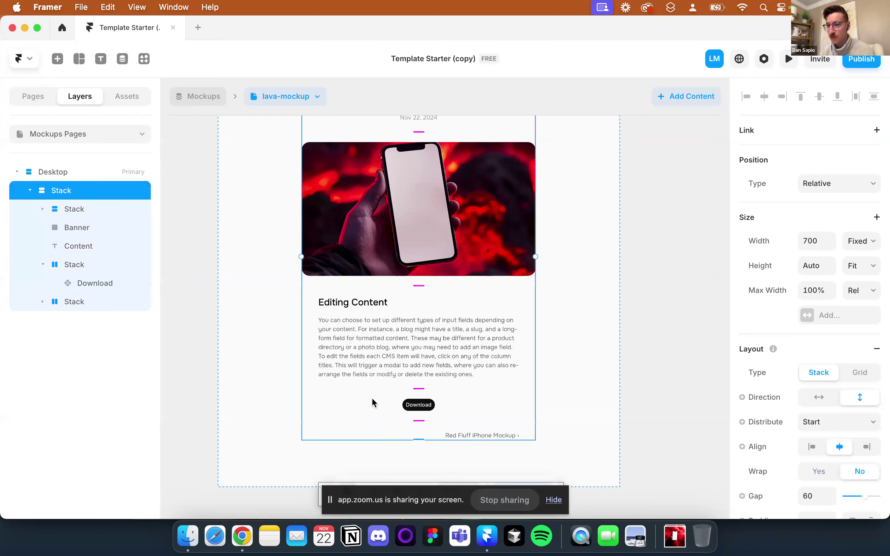
{"action": "left_click", "coordinate": [416, 407]}
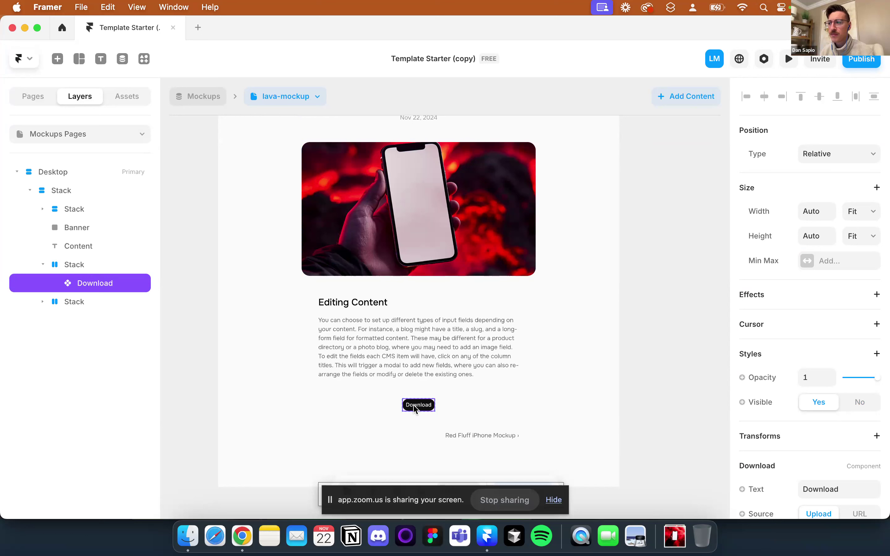
{"action": "key", "text": "Escape"}
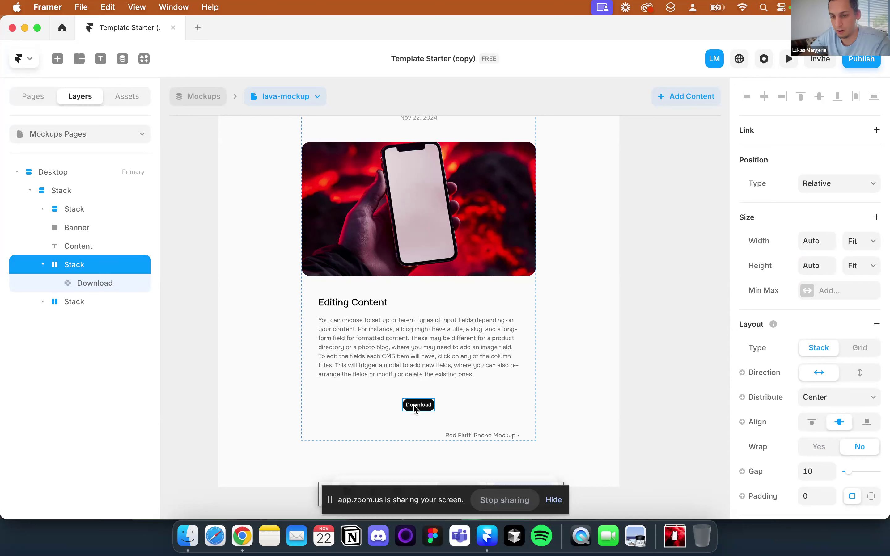
{"action": "left_click", "coordinate": [415, 407]}
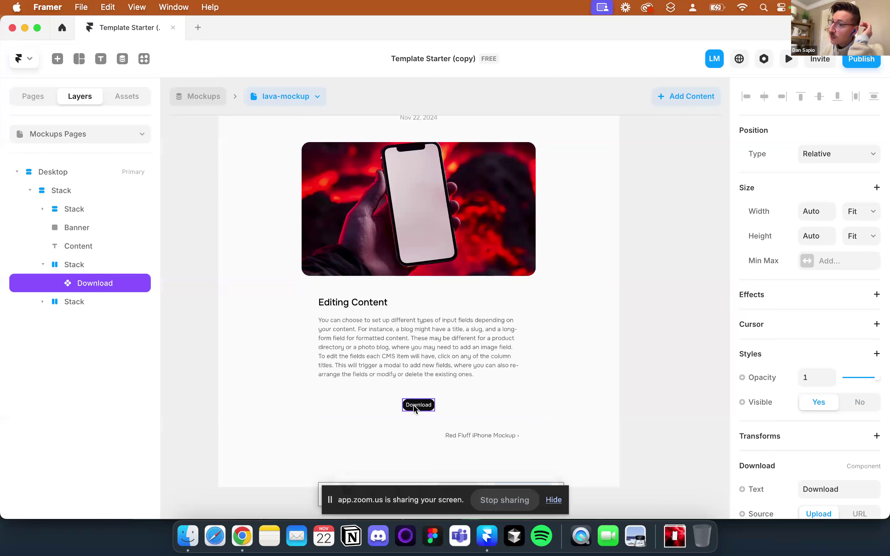
{"action": "left_click", "coordinate": [414, 407]}
{"action": "left_click", "coordinate": [414, 407]}
{"action": "left_click", "coordinate": [414, 407]}
{"action": "left_click", "coordinate": [414, 406]}
{"action": "left_click", "coordinate": [414, 406]}
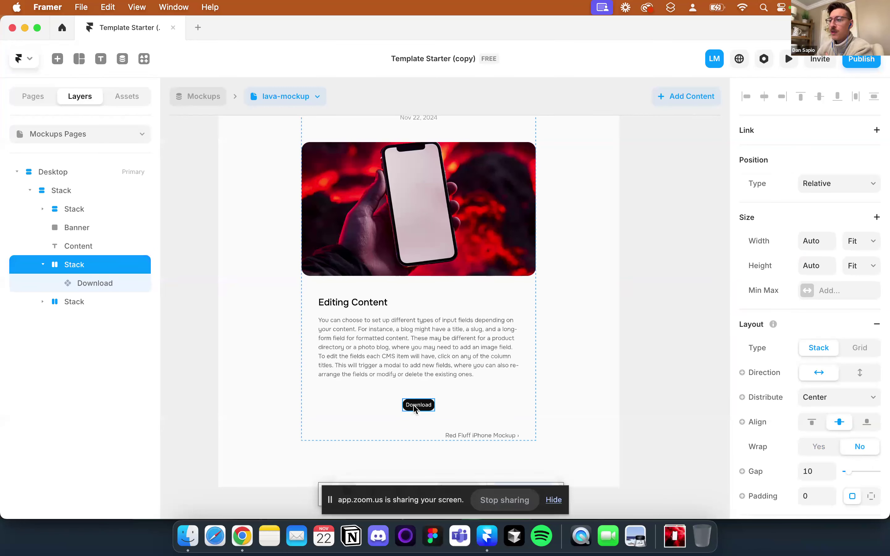
{"action": "left_click", "coordinate": [414, 407]}
{"action": "key", "text": "Return"}
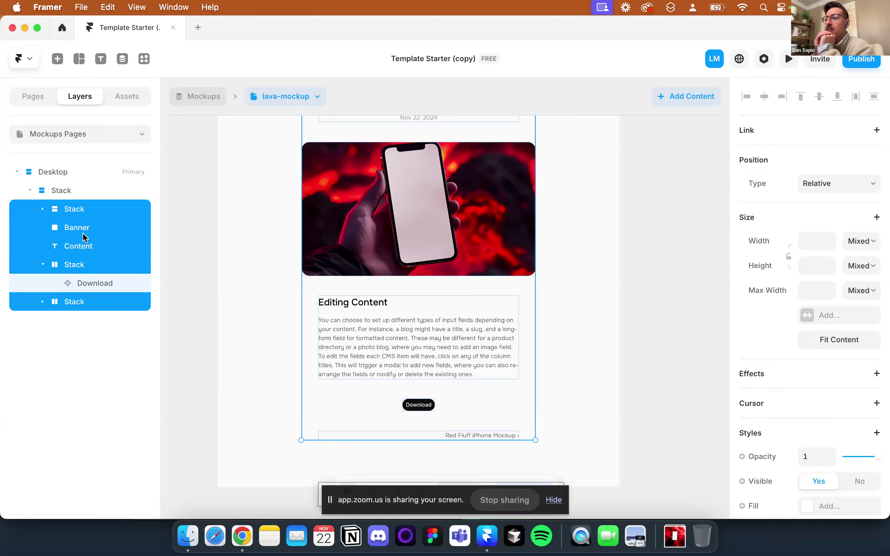
{"action": "left_click", "coordinate": [84, 266]}
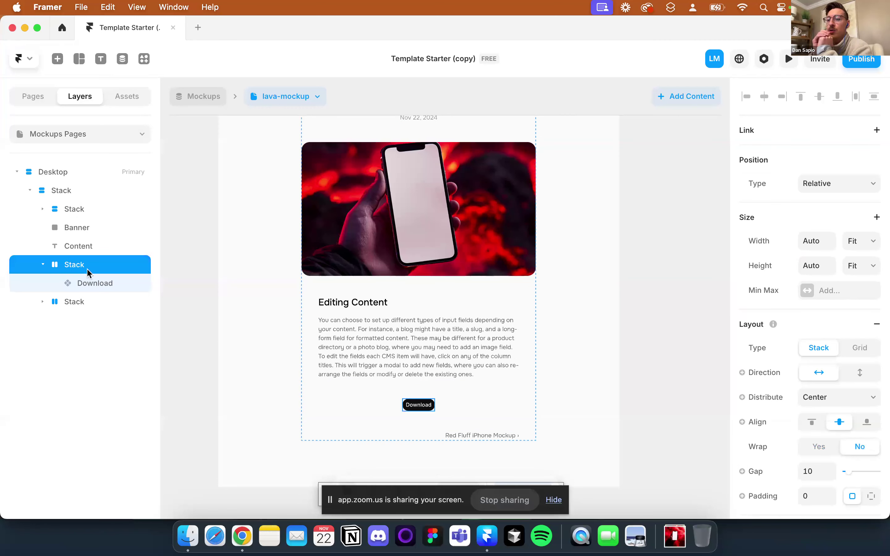
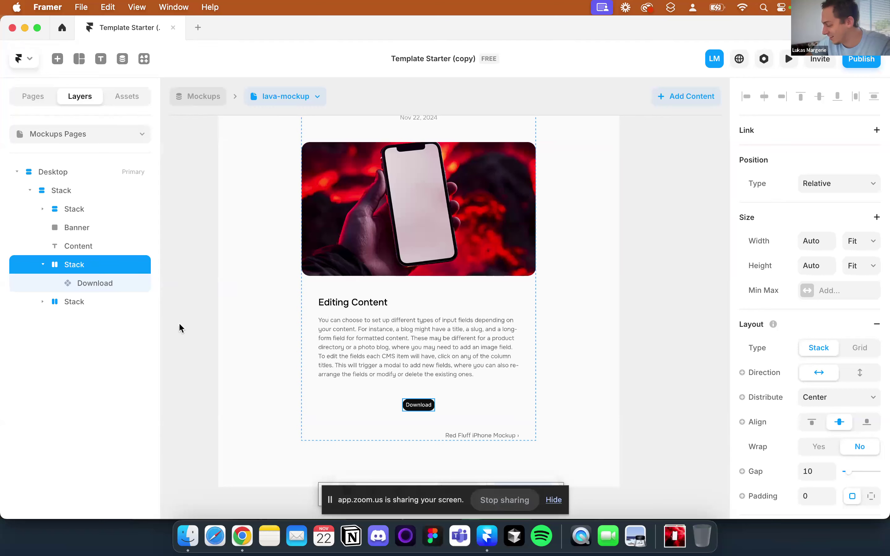
- Walk the layer selection from the Download component up to the Desktop breakpoint and back down
{"action": "key", "text": "Return"}
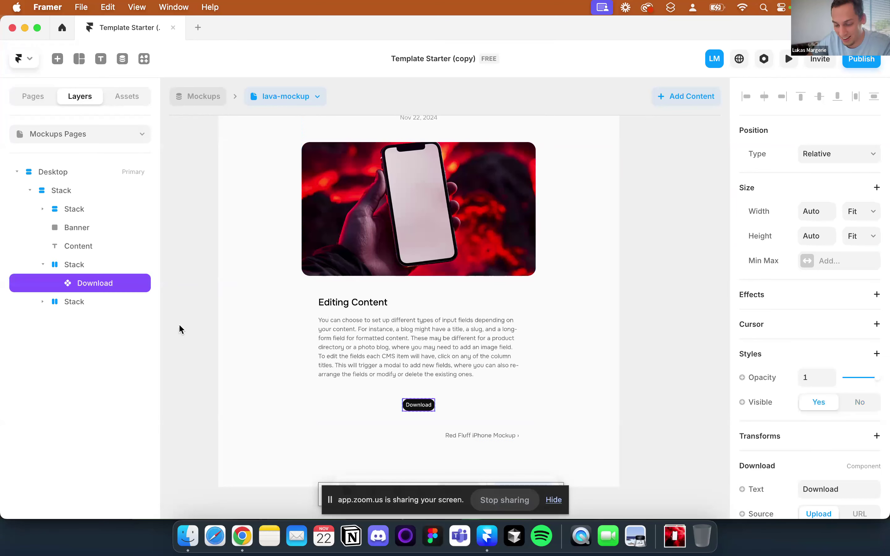
{"action": "key", "text": "shift+Return"}
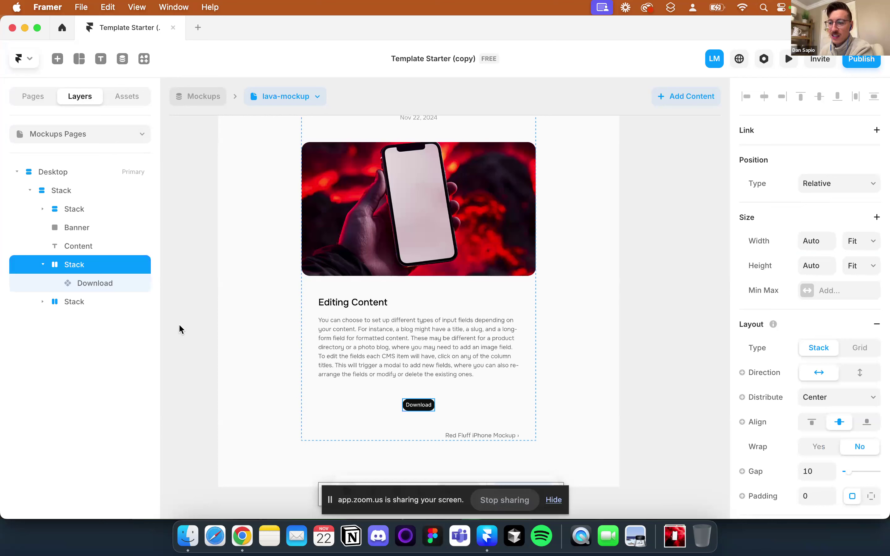
{"action": "key", "text": "shift+Return"}
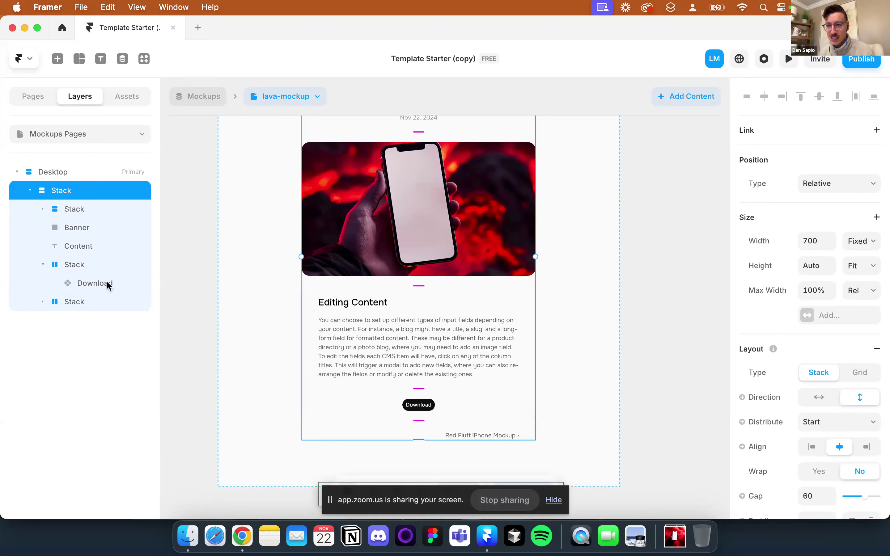
{"action": "key", "text": "shift+Return"}
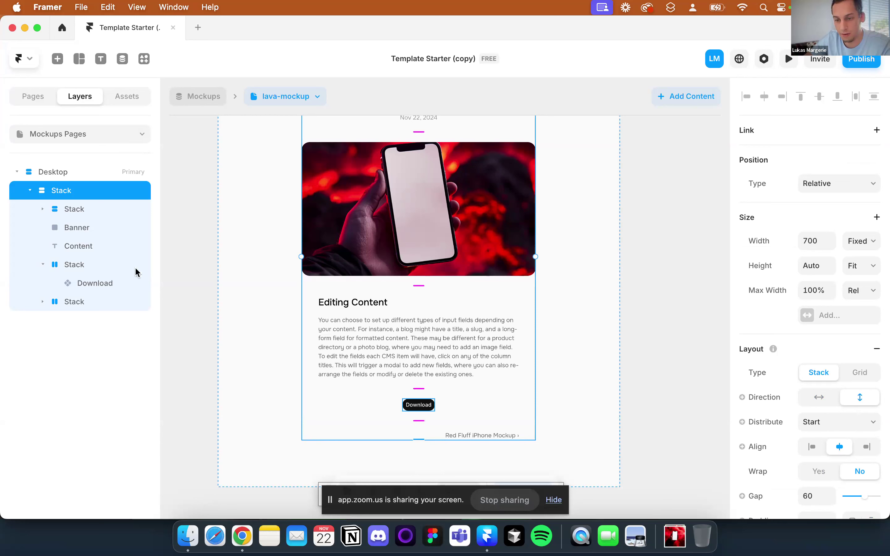
{"action": "key", "text": "Return"}
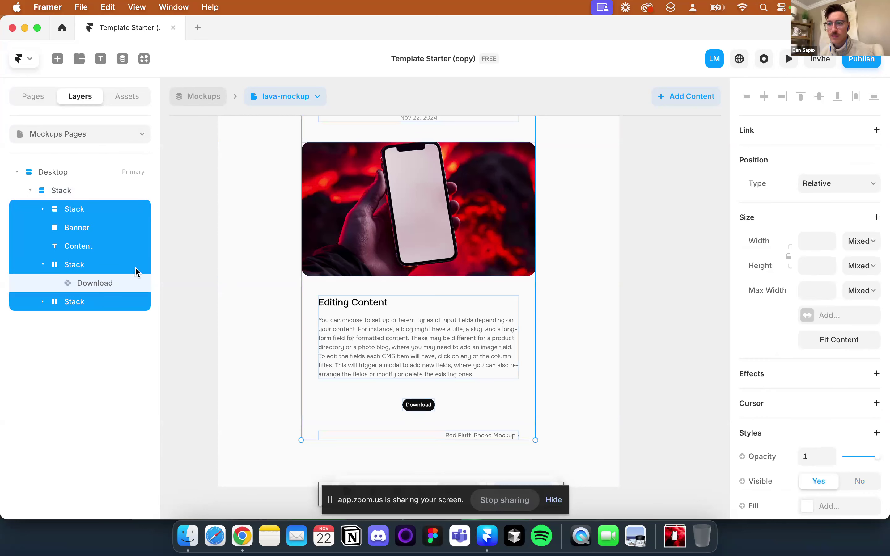
- Select the Download button's stack and step through its sibling stacks
{"action": "left_click", "coordinate": [102, 275]}
{"action": "left_click", "coordinate": [79, 271]}
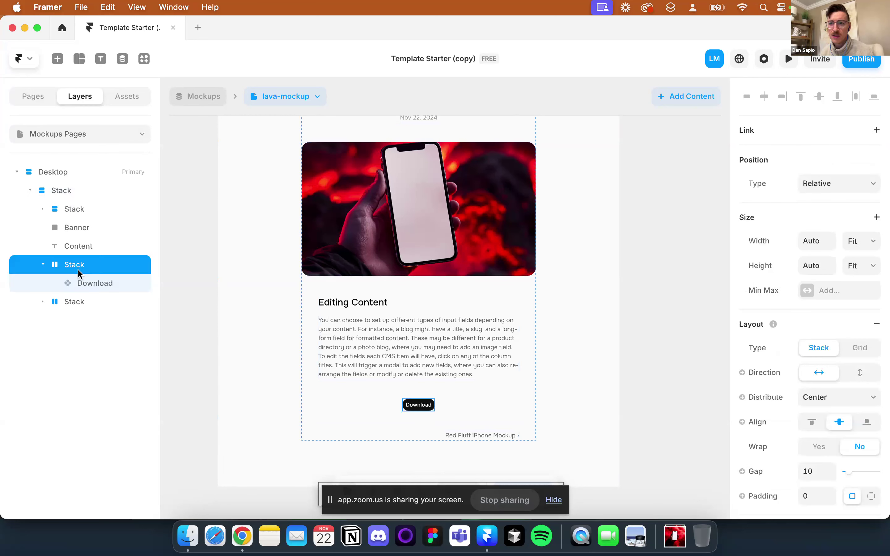
{"action": "key", "text": "Tab"}
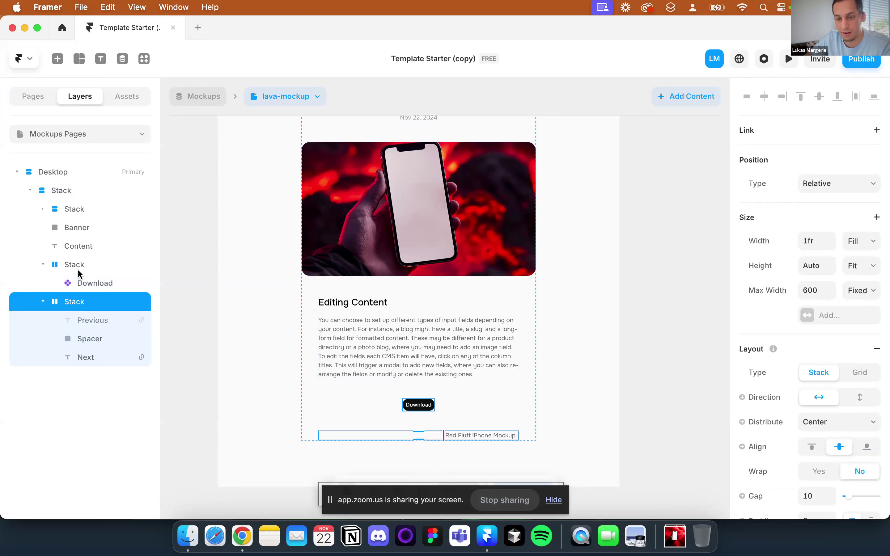
{"action": "key", "text": "Tab"}
{"action": "key", "text": "Tab"}
{"action": "key", "text": "Tab"}
{"action": "key", "text": "Tab"}
{"action": "key", "text": "Tab"}
{"action": "key", "text": "Tab"}
{"action": "key", "text": "Tab"}
{"action": "key", "text": "Tab"}
{"action": "key", "text": "Tab"}
{"action": "key", "text": "Tab"}
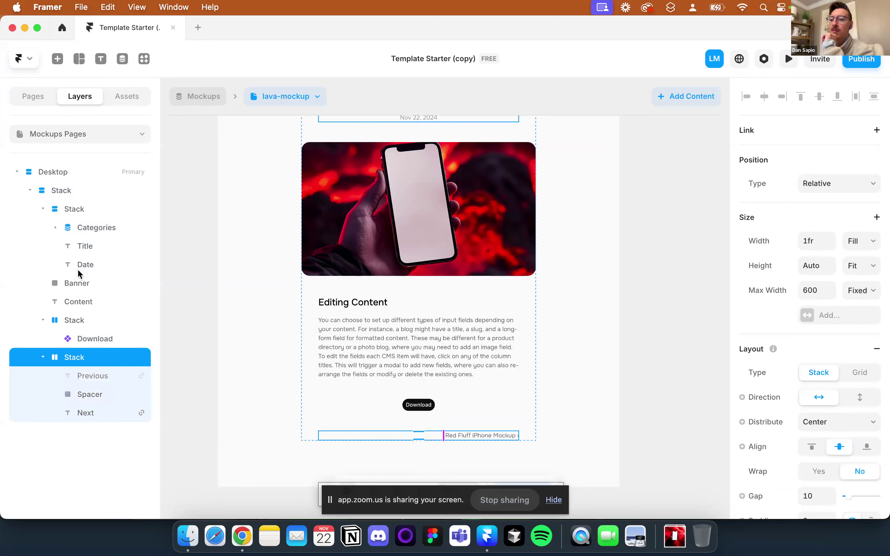
{"action": "key", "text": "Tab"}
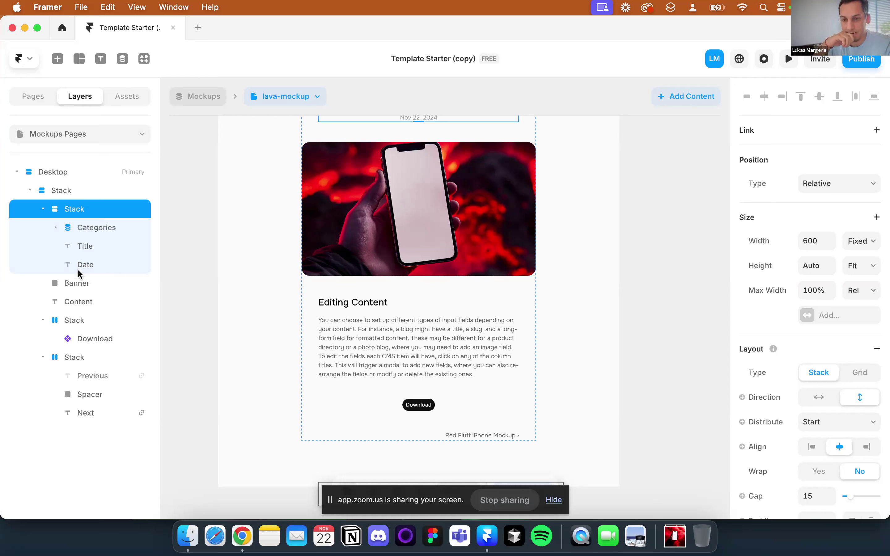
{"action": "key", "text": "Tab"}
{"action": "key", "text": "Tab"}
{"action": "key", "text": "Tab"}
{"action": "key", "text": "Tab"}
{"action": "key", "text": "Tab"}
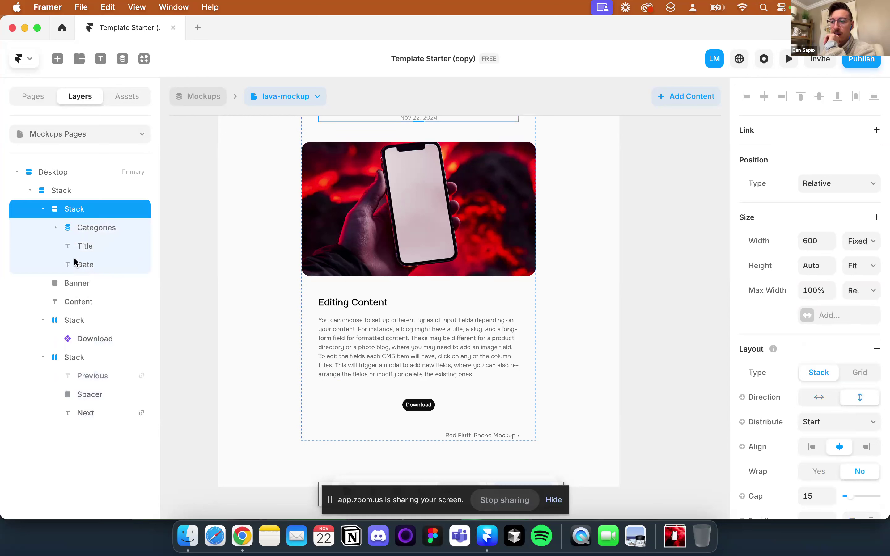
- Collapse the three expanded stacks, select the Download stack and start a new component with Cmd+Option+K
{"action": "left_click", "coordinate": [43, 209]}
{"action": "left_click", "coordinate": [43, 265]}
{"action": "left_click", "coordinate": [42, 282]}
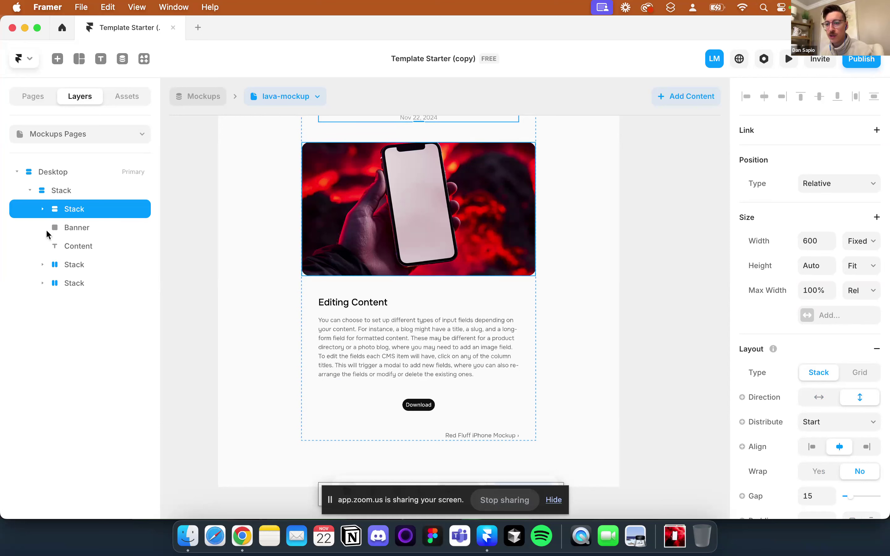
{"action": "key", "text": "Down"}
{"action": "key", "text": "Down"}
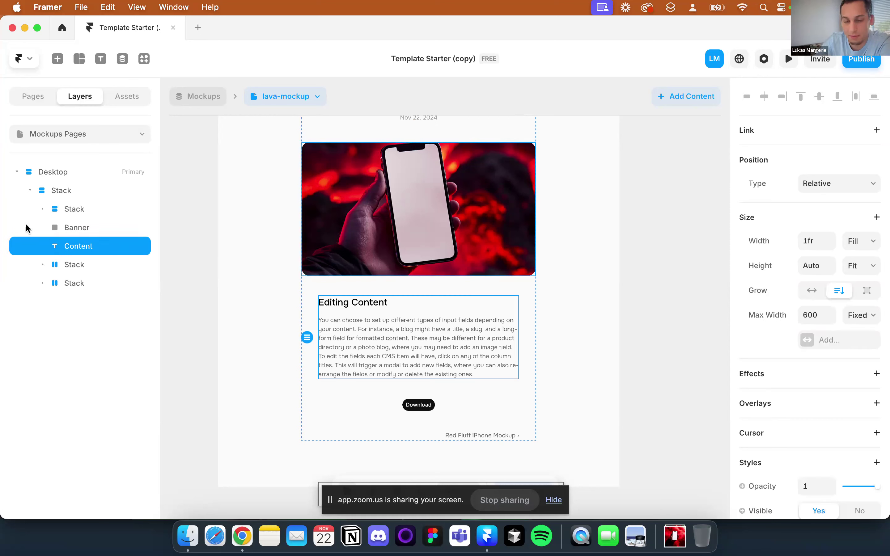
{"action": "key", "text": "Down"}
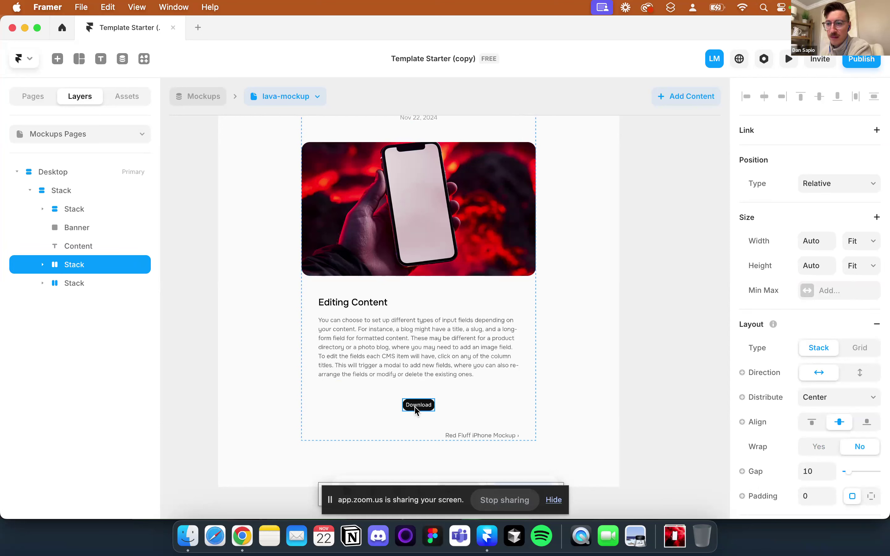
{"action": "key", "text": "super+alt+k"}
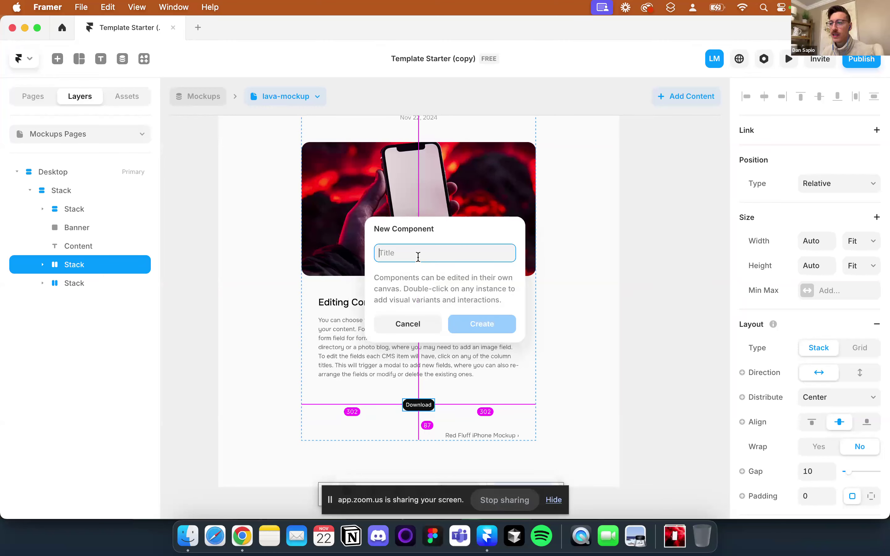
- Title the new component Download, creating the Download Button component
{"action": "type", "text": "Download Button"}
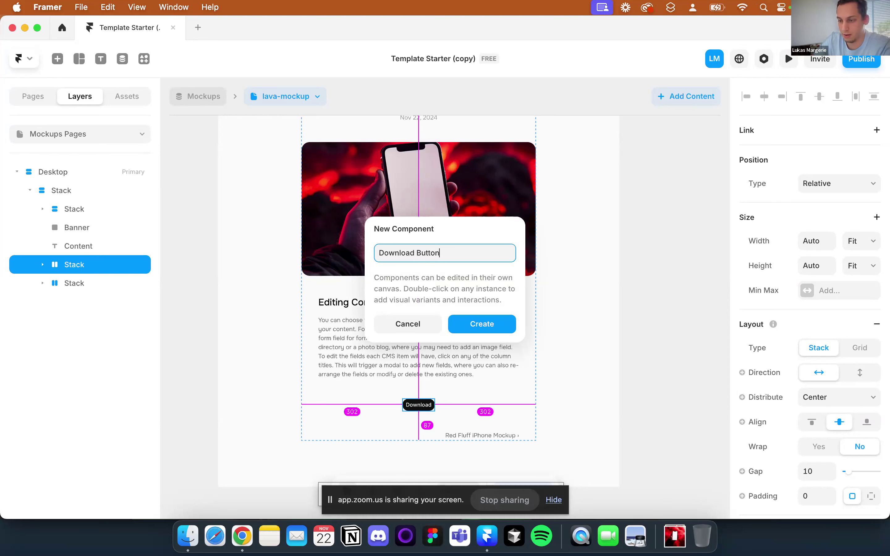
{"action": "key", "text": "Return"}
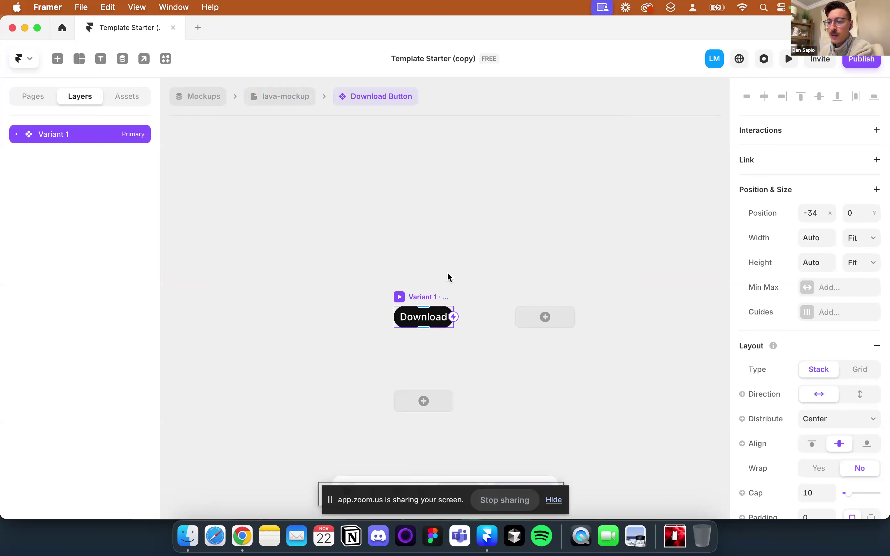
- Add a second variant to the component and name it Locked
{"action": "left_click", "coordinate": [536, 324]}
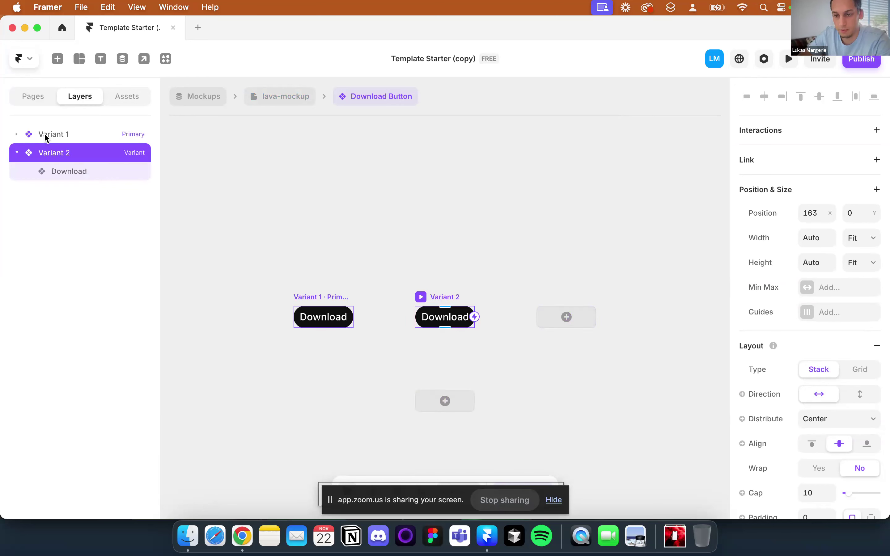
{"action": "double_click", "coordinate": [56, 151]}
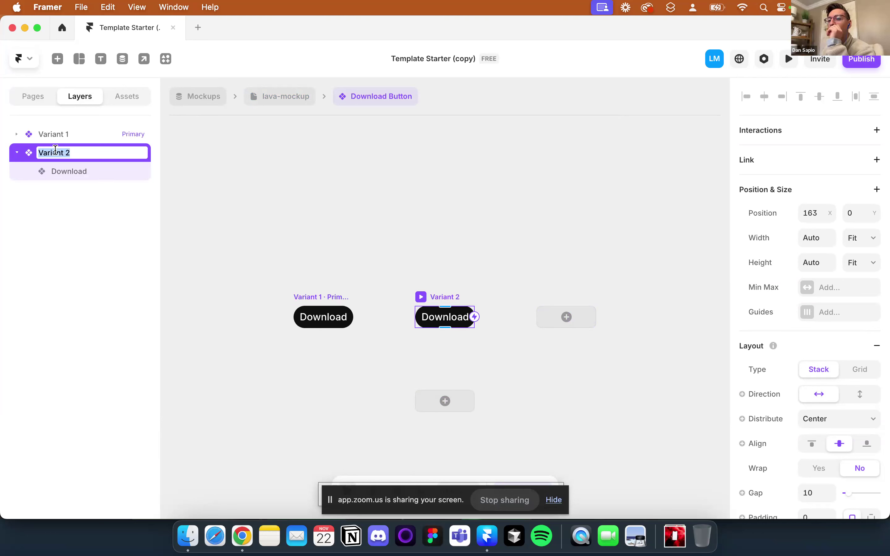
{"action": "type", "text": "Locked"}
{"action": "key", "text": "Return"}
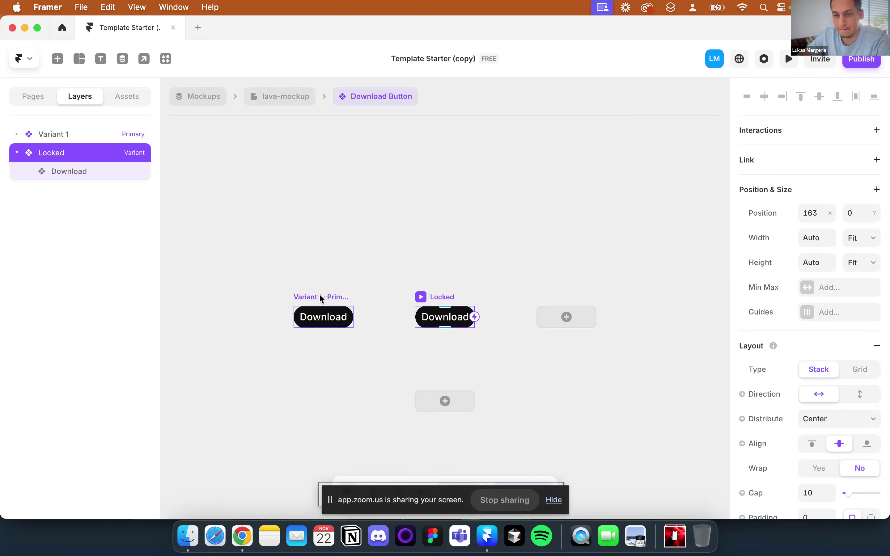
- Rename the primary variant to Main and check both variants on the canvas
{"action": "double_click", "coordinate": [65, 138]}
{"action": "type", "text": "Main"}
{"action": "key", "text": "Return"}
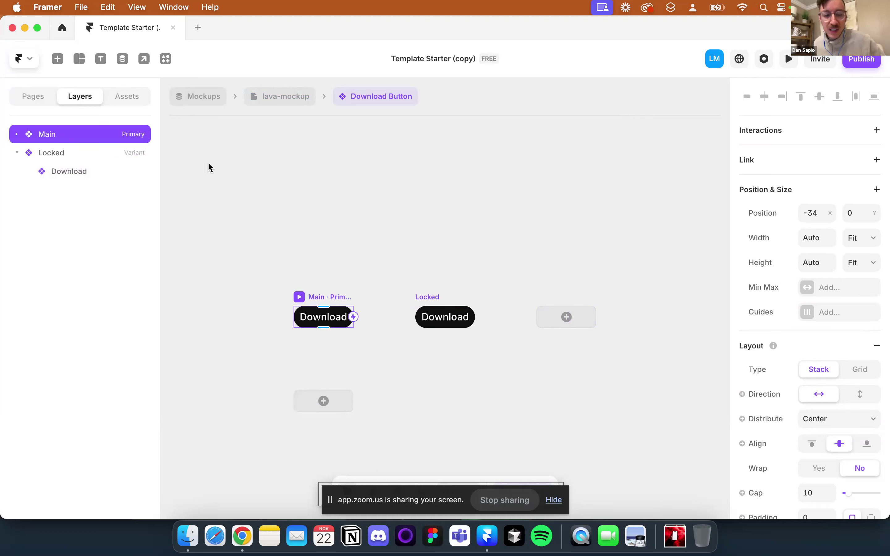
{"action": "left_click", "coordinate": [287, 283]}
{"action": "left_click", "coordinate": [344, 303]}
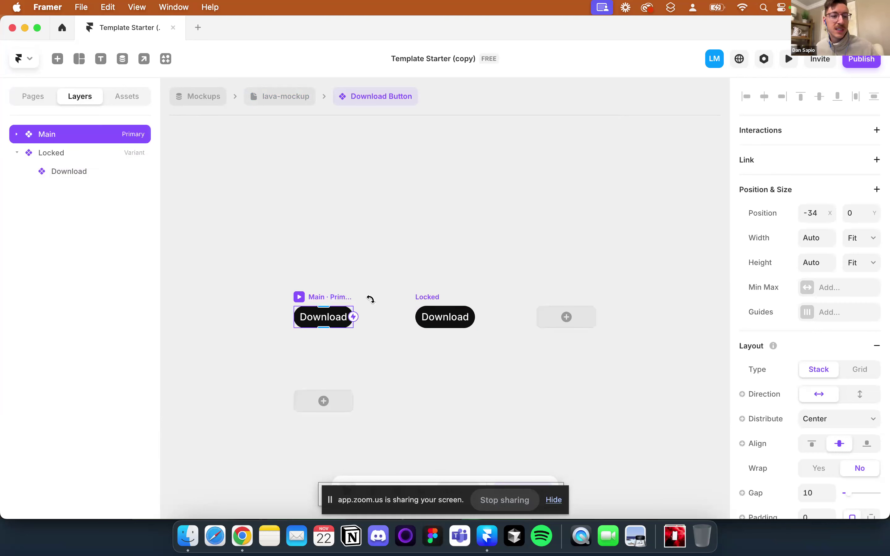
{"action": "left_click", "coordinate": [440, 307]}
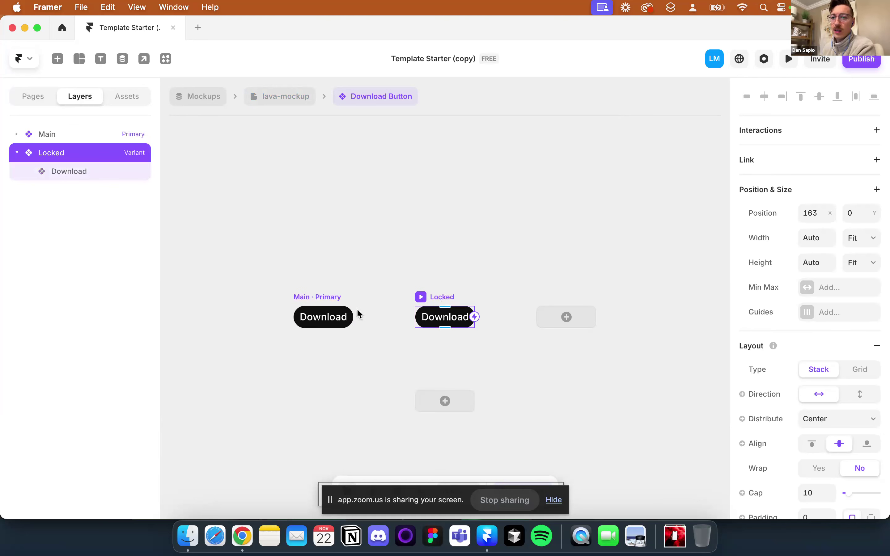
{"action": "left_click", "coordinate": [300, 282]}
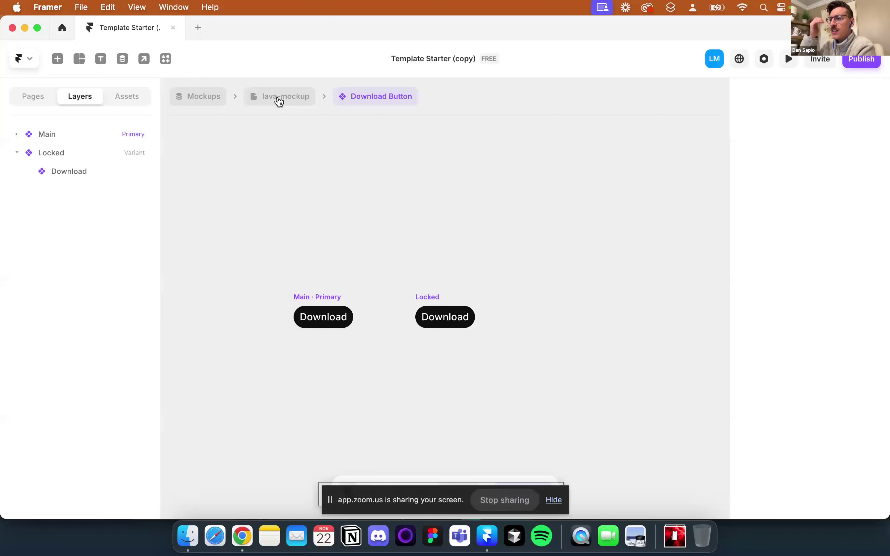
- Place the project's Primary button (Become a Member) inside the Main variant beside Download
{"action": "left_click", "coordinate": [126, 96]}
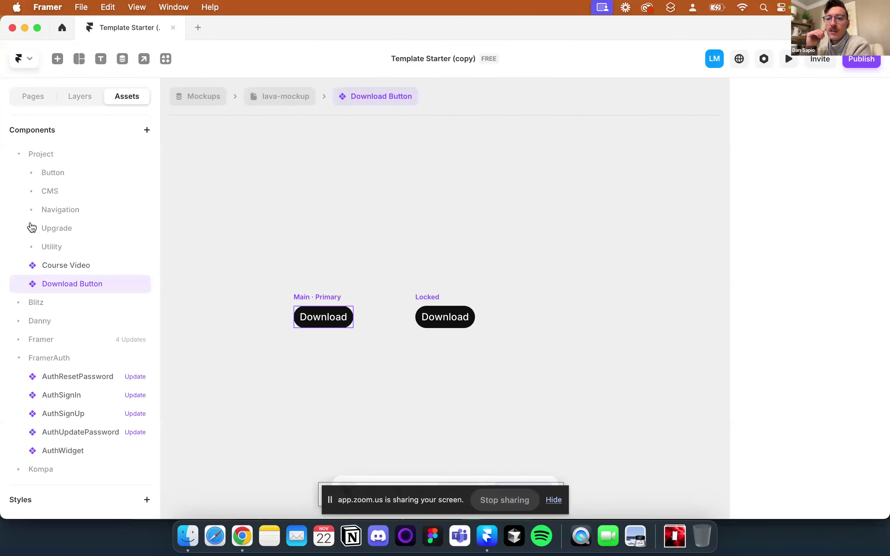
{"action": "left_click", "coordinate": [31, 173]}
{"action": "left_click_drag", "start_coordinate": [53, 189], "coordinate": [252, 193]}
{"action": "left_click", "coordinate": [219, 156]}
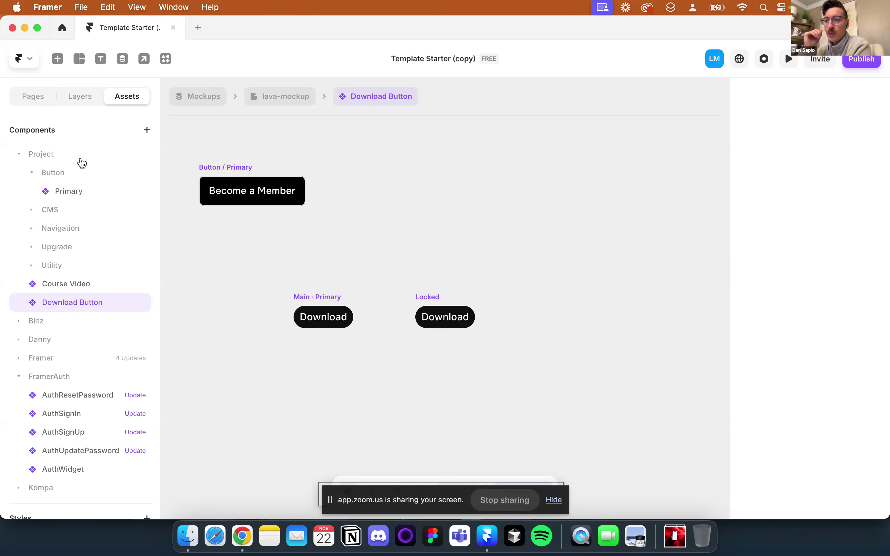
{"action": "left_click", "coordinate": [32, 173]}
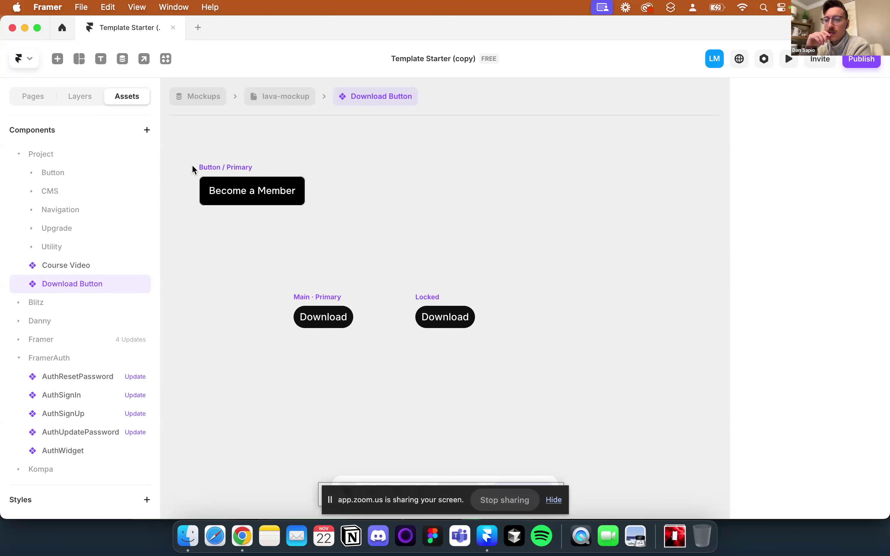
{"action": "left_click_drag", "start_coordinate": [207, 165], "coordinate": [302, 309]}
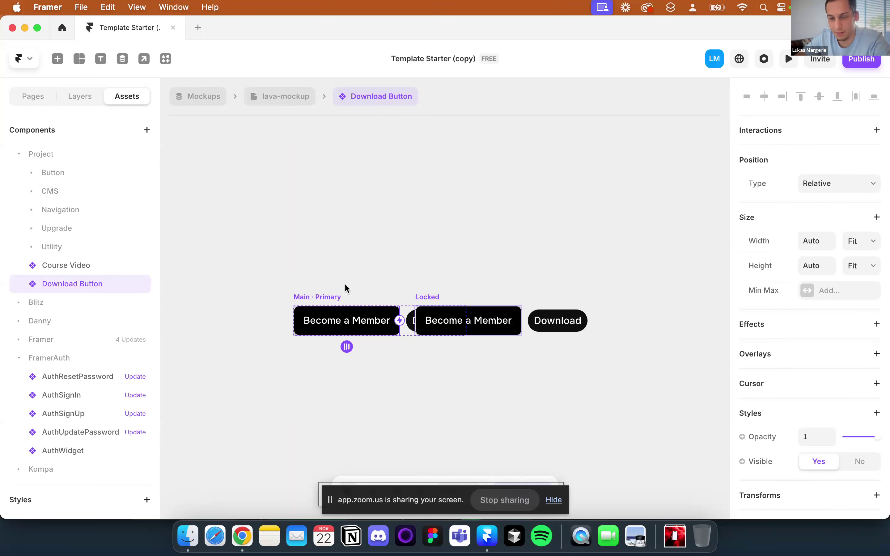
{"action": "left_click", "coordinate": [79, 104]}
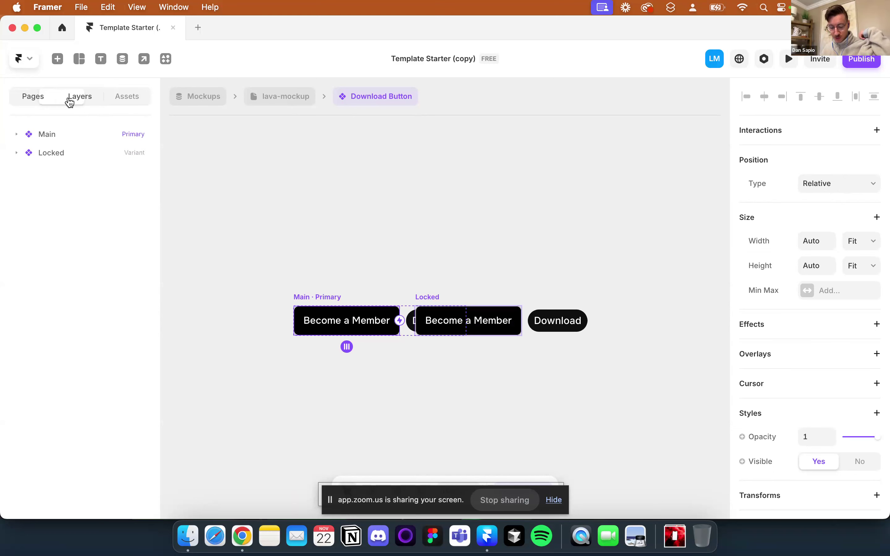
{"action": "left_click", "coordinate": [17, 134]}
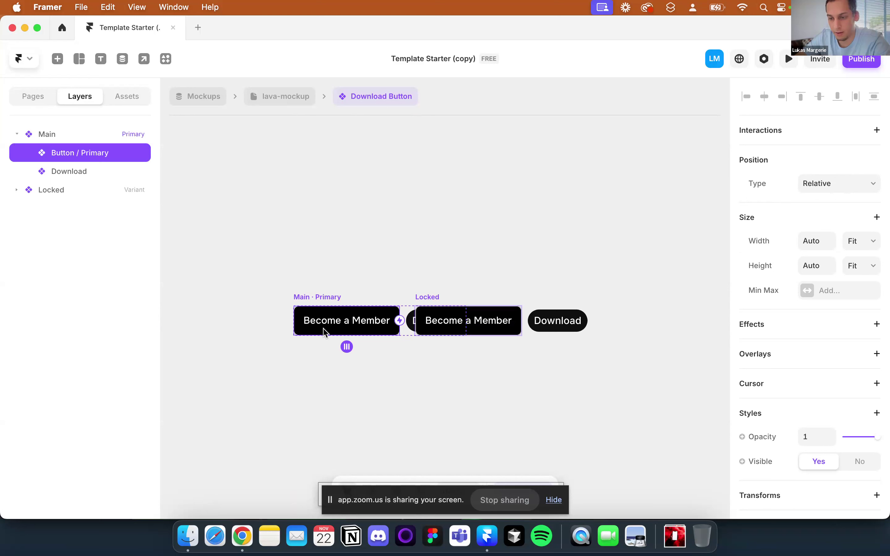
{"action": "left_click_drag", "start_coordinate": [320, 327], "coordinate": [319, 326]}
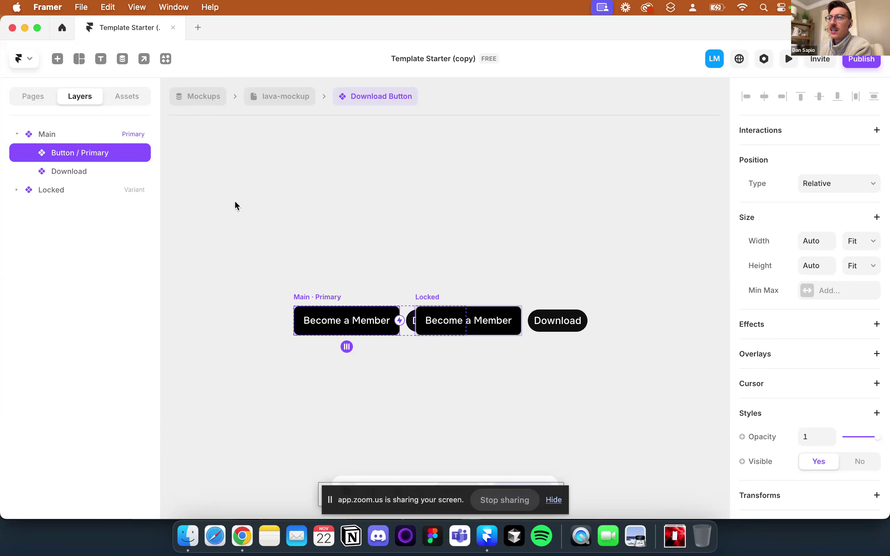
- Make the Download instance absolutely positioned with a relative width of 100%
{"action": "left_click", "coordinate": [103, 173]}
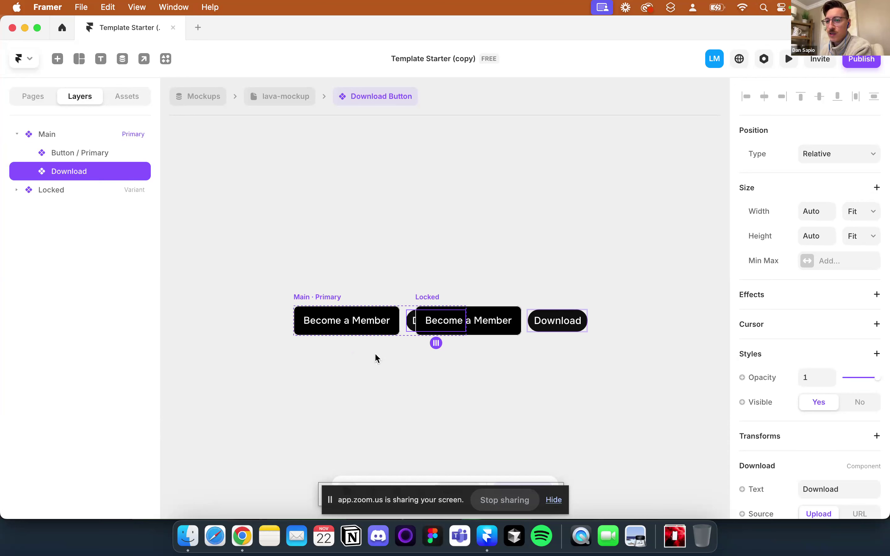
{"action": "left_click", "coordinate": [842, 153]}
{"action": "left_click", "coordinate": [842, 141]}
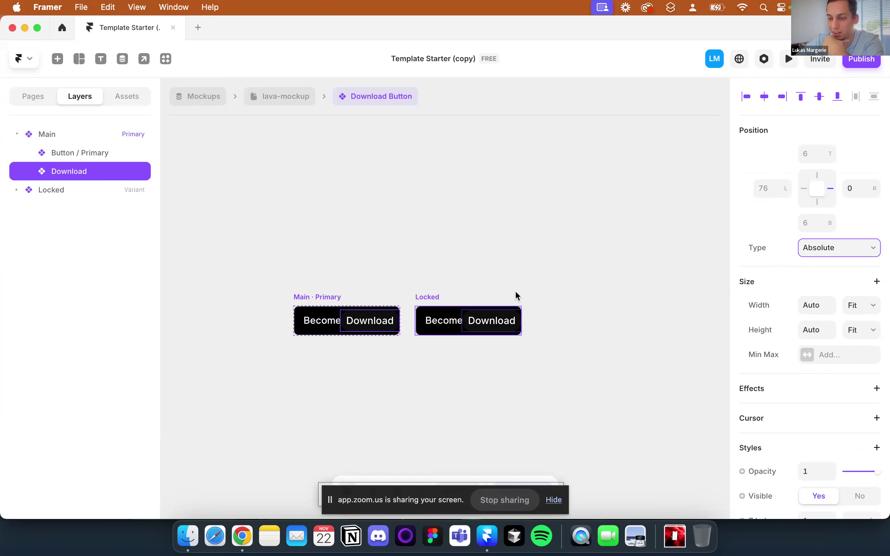
{"action": "left_click", "coordinate": [870, 305]}
{"action": "left_click", "coordinate": [851, 278]}
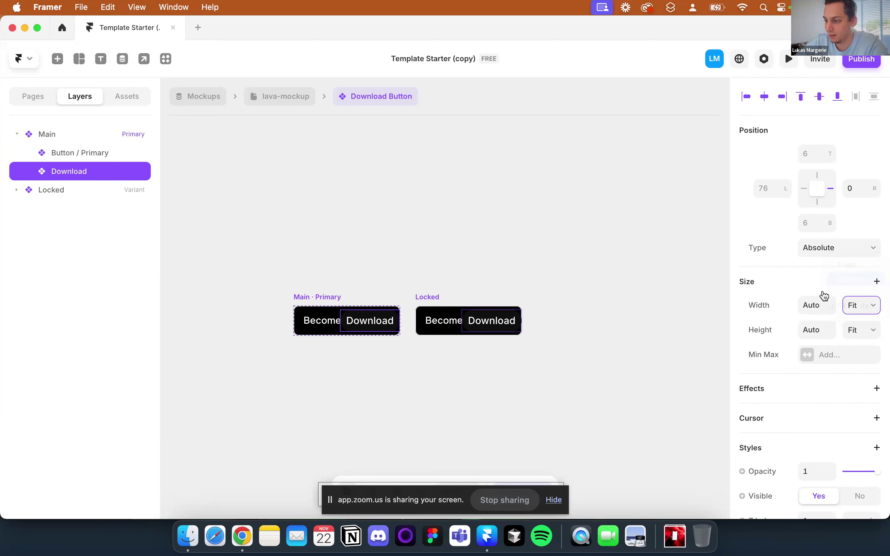
{"action": "left_click", "coordinate": [810, 305]}
{"action": "type", "text": "100"}
{"action": "key", "text": "Return"}
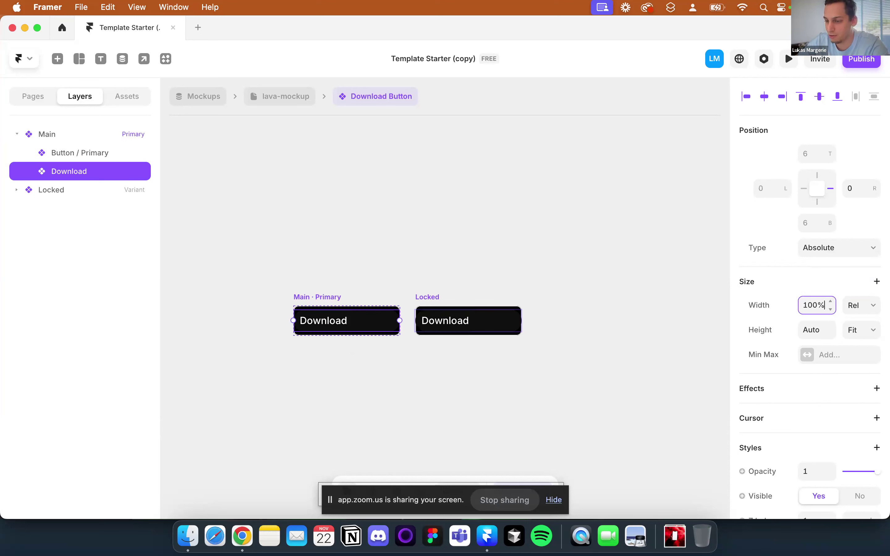
- Set its height to relative 100% and drag its opacity down to 0
{"action": "left_click", "coordinate": [868, 337]}
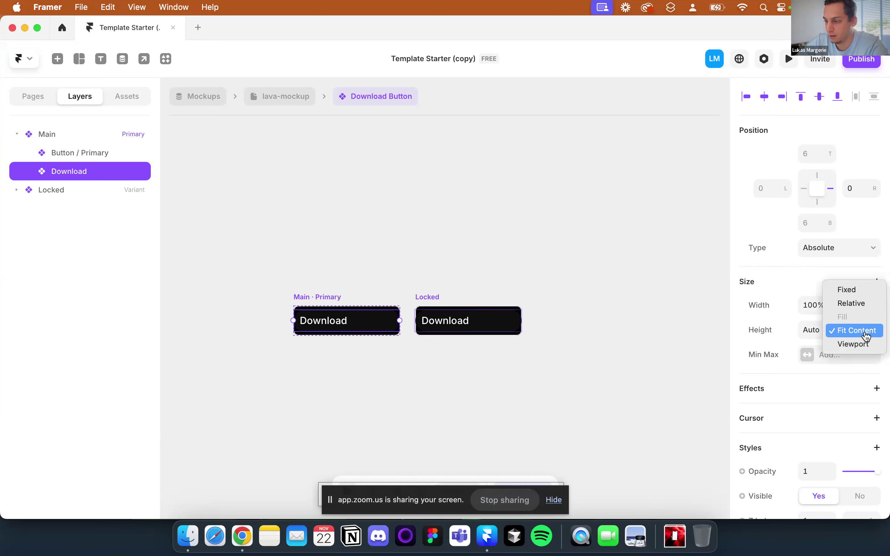
{"action": "left_click", "coordinate": [852, 304]}
{"action": "left_click", "coordinate": [811, 330]}
{"action": "type", "text": "100"}
{"action": "key", "text": "Return"}
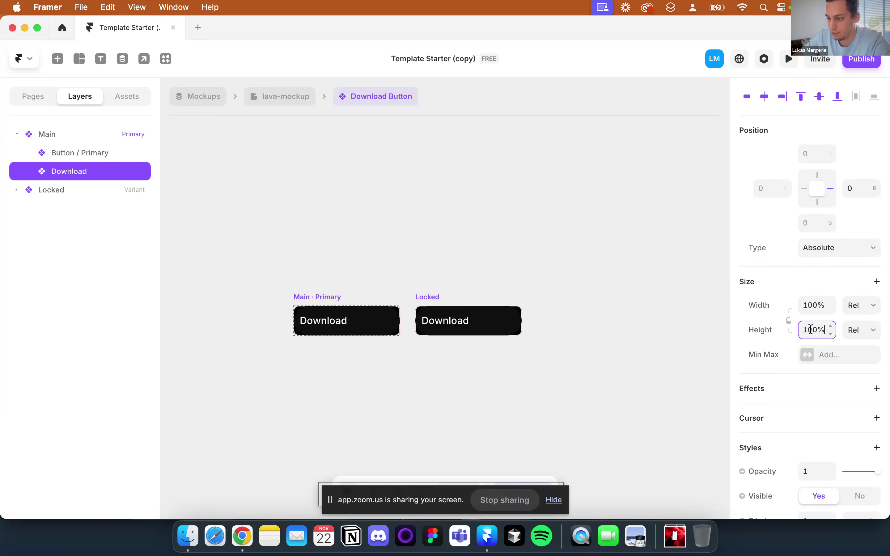
{"action": "scroll", "coordinate": [814, 461], "scroll_direction": "down", "scroll_amount": 2}
{"action": "left_click_drag", "start_coordinate": [878, 435], "coordinate": [806, 437]}
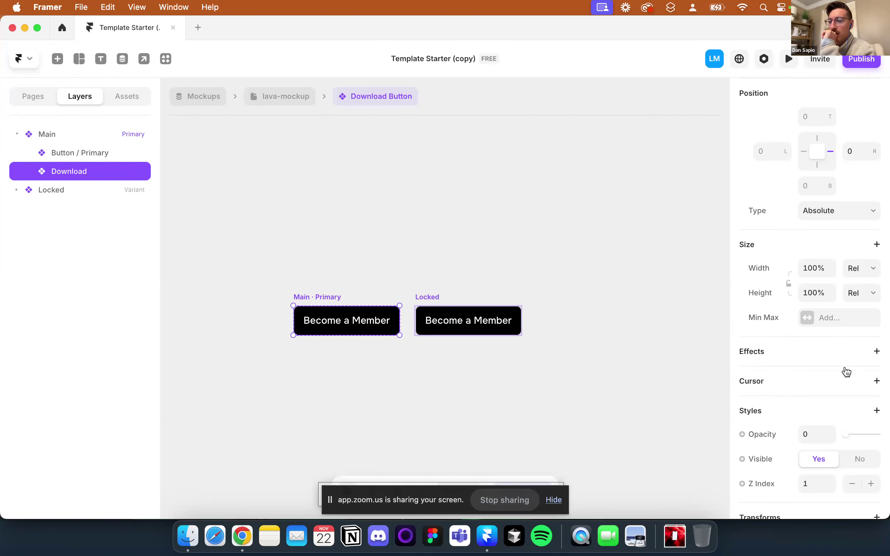
{"action": "scroll", "coordinate": [845, 372], "scroll_direction": "down", "scroll_amount": 10}
- Delete the Download instance's text label, leaving it empty
{"action": "left_click", "coordinate": [833, 349]}
{"action": "key", "text": "BackSpace"}
{"action": "left_click", "coordinate": [627, 237]}
{"action": "left_click", "coordinate": [322, 300]}
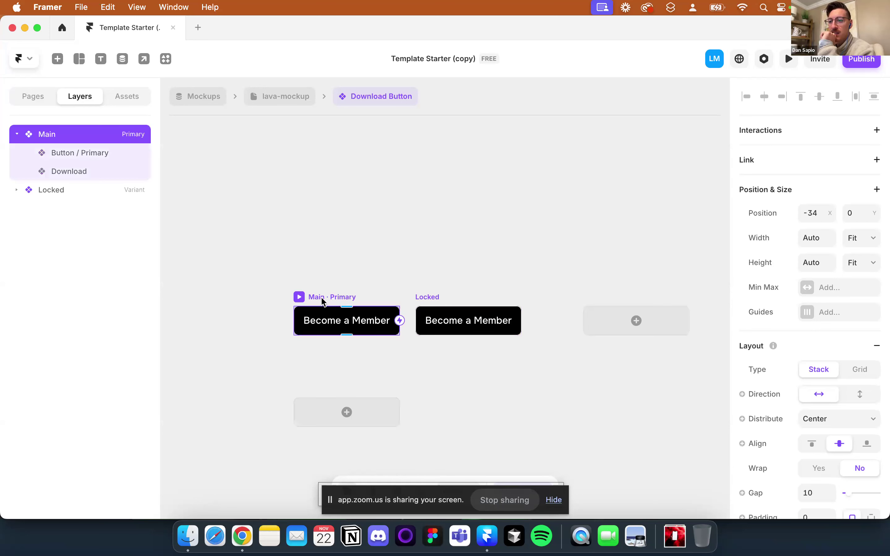
{"action": "left_click", "coordinate": [147, 177]}
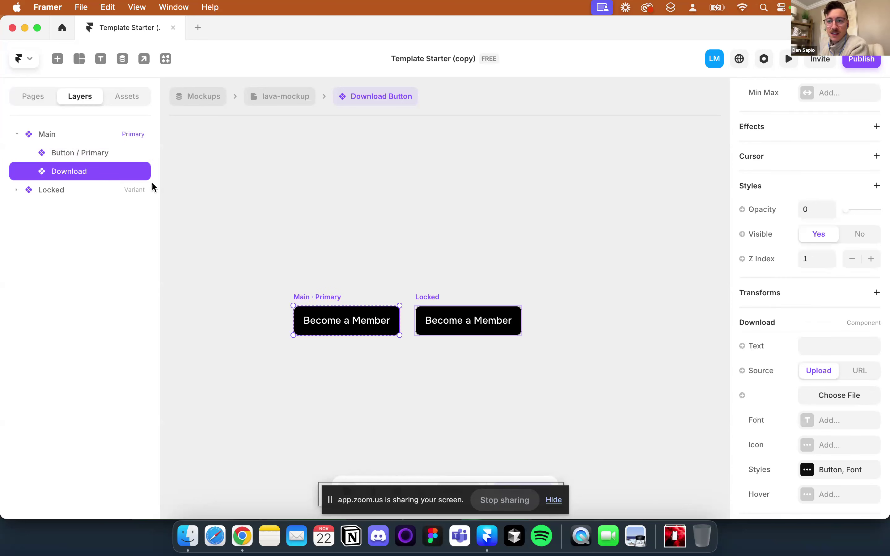
- Change the Download instance's style radius from 5 to 0
{"action": "scroll", "coordinate": [800, 309], "scroll_direction": "down", "scroll_amount": 3}
{"action": "scroll", "coordinate": [798, 310], "scroll_direction": "up", "scroll_amount": 10}
{"action": "scroll", "coordinate": [809, 335], "scroll_direction": "down", "scroll_amount": 10}
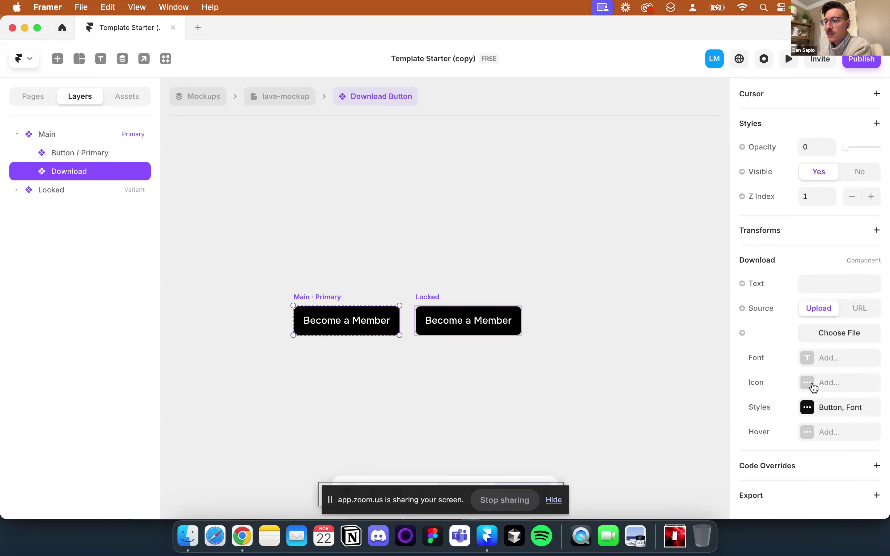
{"action": "scroll", "coordinate": [788, 338], "scroll_direction": "up", "scroll_amount": 1}
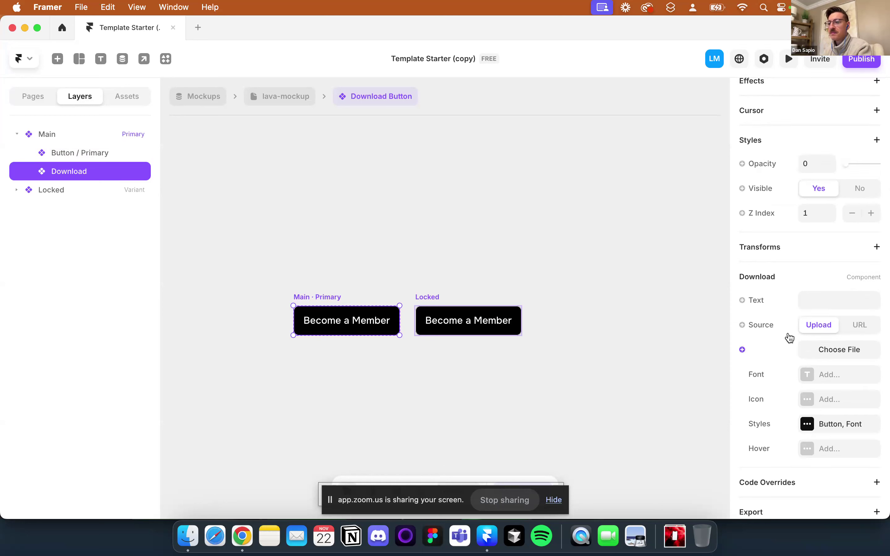
{"action": "scroll", "coordinate": [789, 337], "scroll_direction": "up", "scroll_amount": 5}
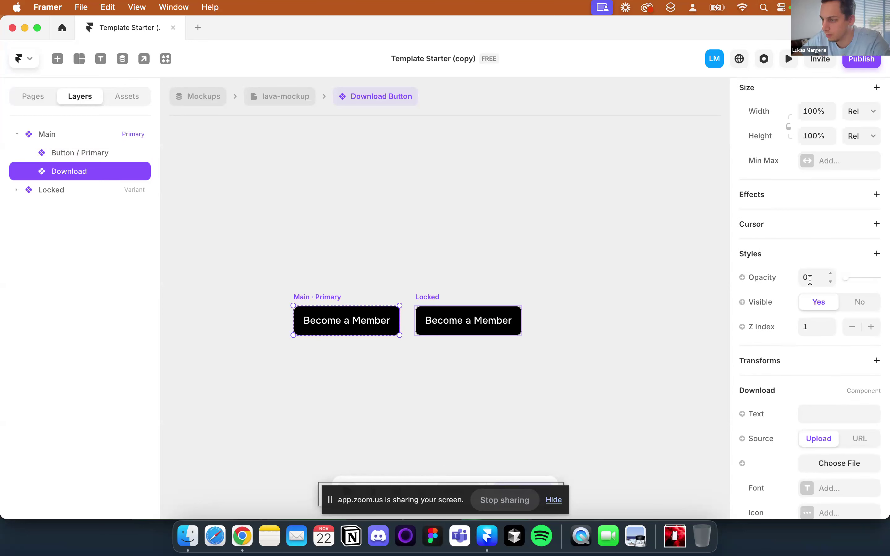
{"action": "left_click", "coordinate": [876, 254]}
{"action": "left_click", "coordinate": [877, 254]}
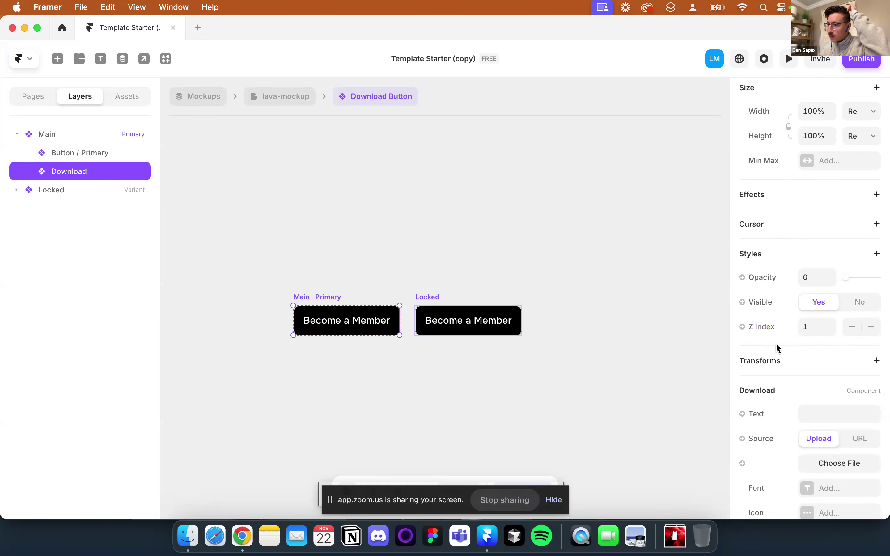
{"action": "scroll", "coordinate": [767, 359], "scroll_direction": "down", "scroll_amount": 3}
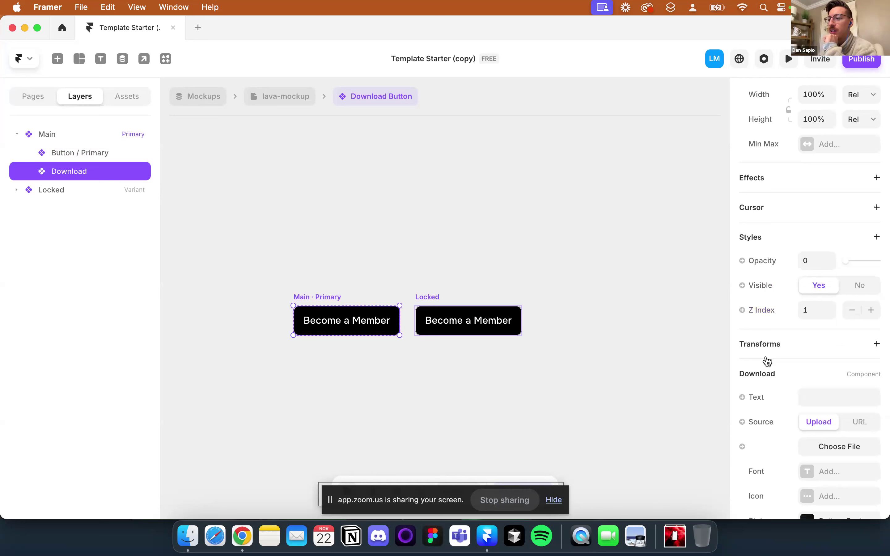
{"action": "scroll", "coordinate": [768, 361], "scroll_direction": "down", "scroll_amount": 2}
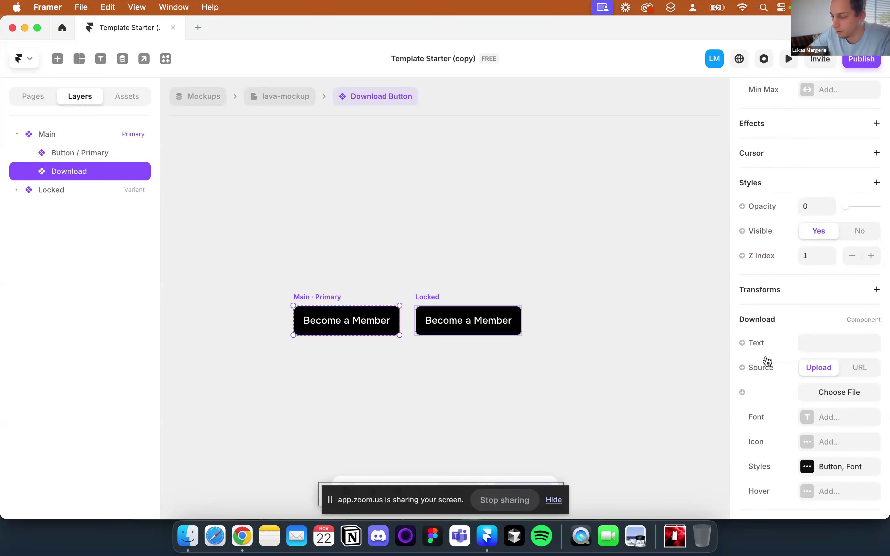
{"action": "left_click", "coordinate": [810, 468]}
{"action": "left_click", "coordinate": [639, 444]}
{"action": "type", "text": "0"}
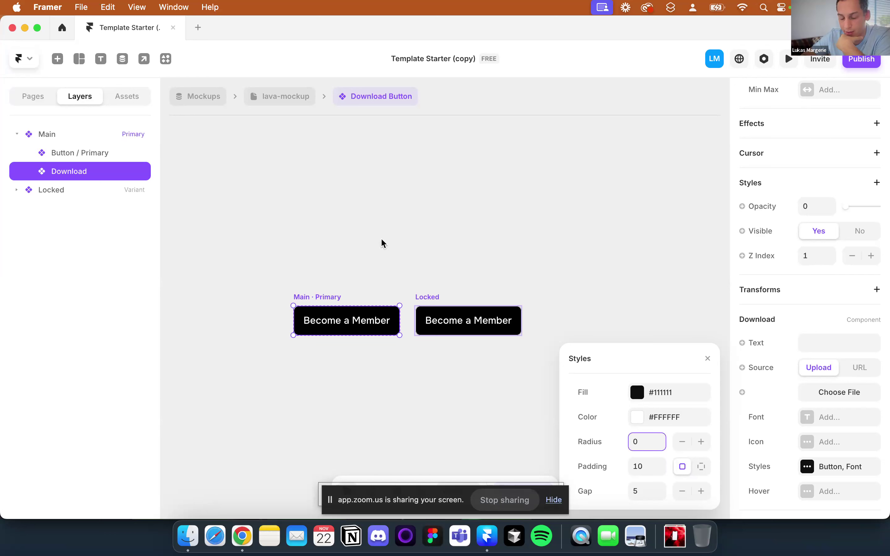
{"action": "left_click", "coordinate": [360, 248]}
- Select the Become a Member button and search the elements for 'icon'
{"action": "left_click", "coordinate": [312, 307]}
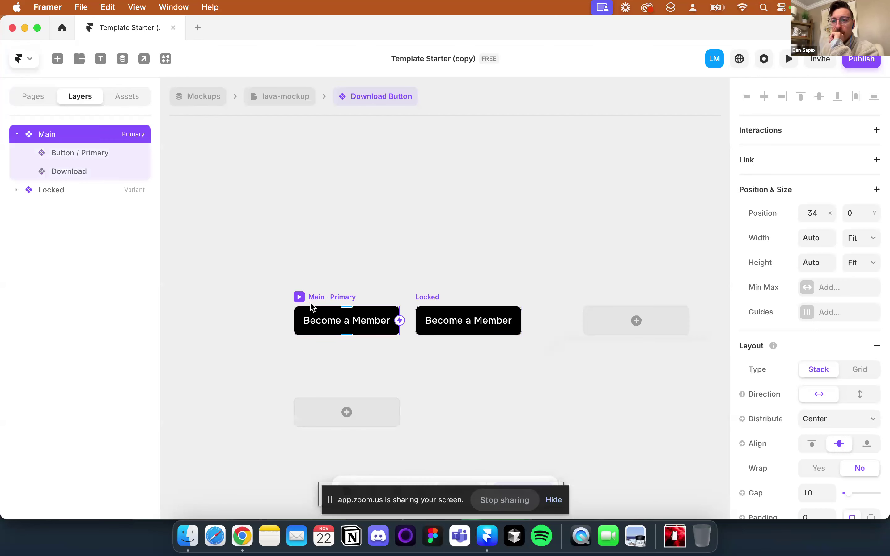
{"action": "left_click", "coordinate": [96, 149]}
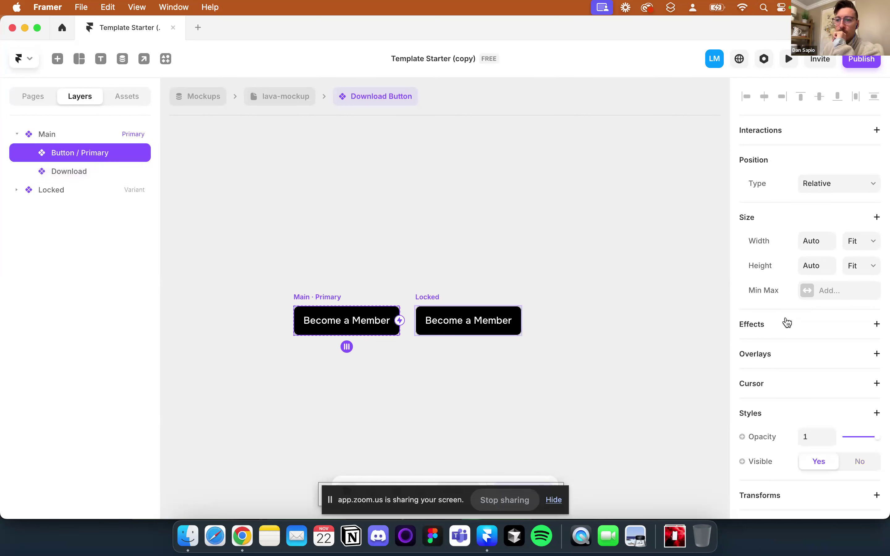
{"action": "scroll", "coordinate": [785, 322], "scroll_direction": "down", "scroll_amount": 5}
{"action": "left_click", "coordinate": [828, 302]}
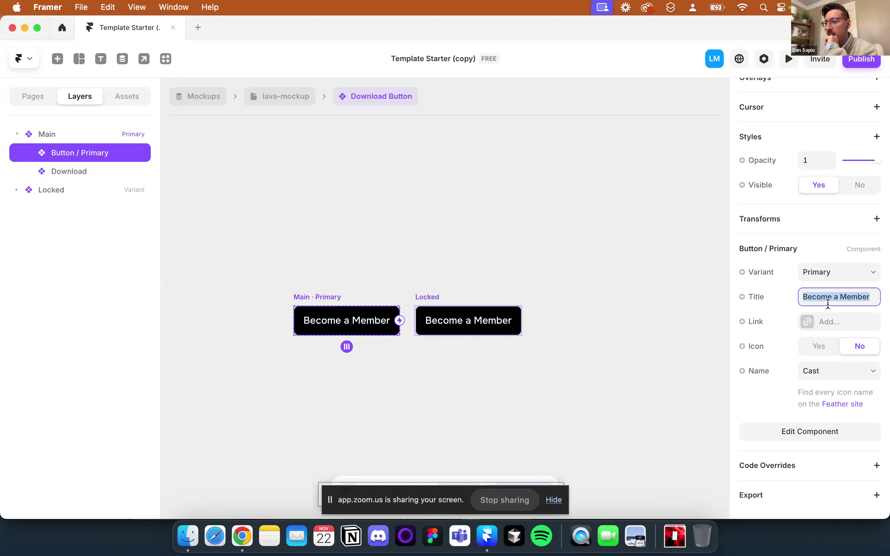
{"action": "left_click", "coordinate": [483, 262]}
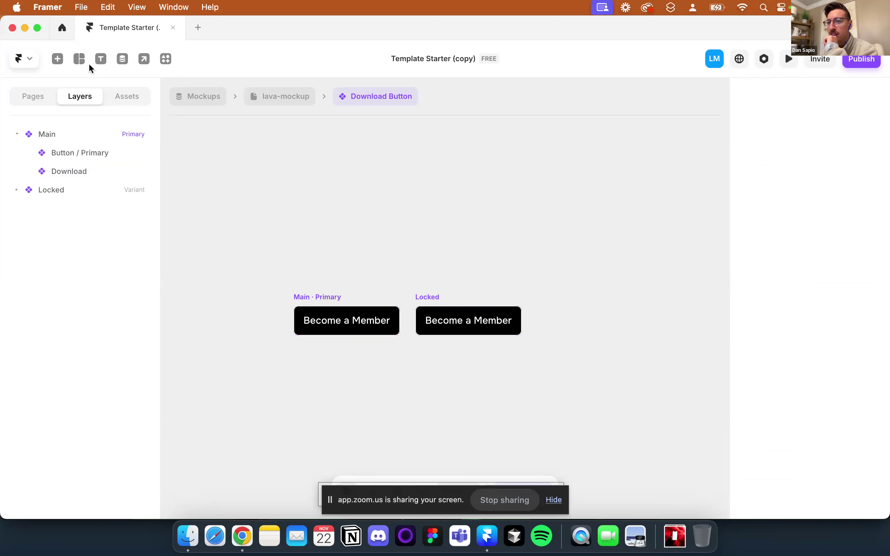
{"action": "left_click", "coordinate": [57, 58]}
{"action": "type", "text": "icon"}
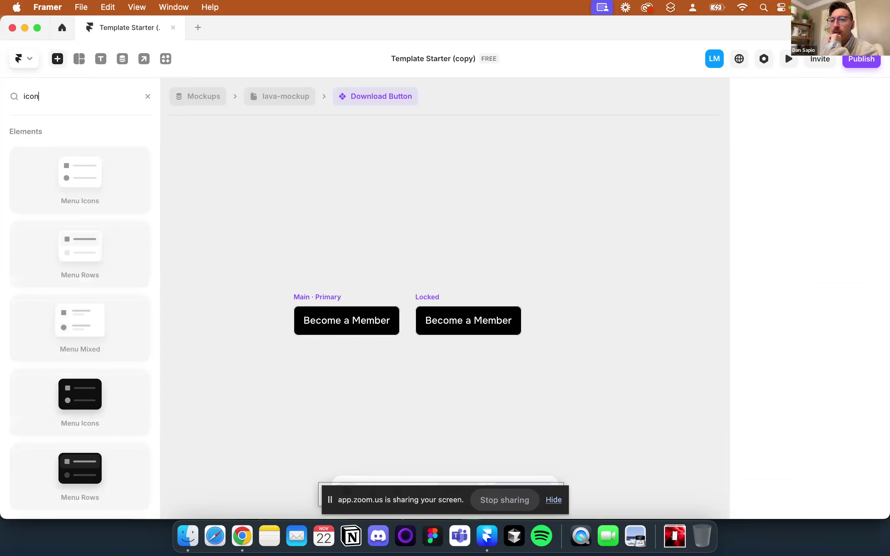
{"action": "key", "text": "Escape"}
- Turn on the Become a Member button's icon and shift the Main variant left
{"action": "left_click", "coordinate": [350, 293]}
{"action": "scroll", "coordinate": [808, 313], "scroll_direction": "down", "scroll_amount": 10}
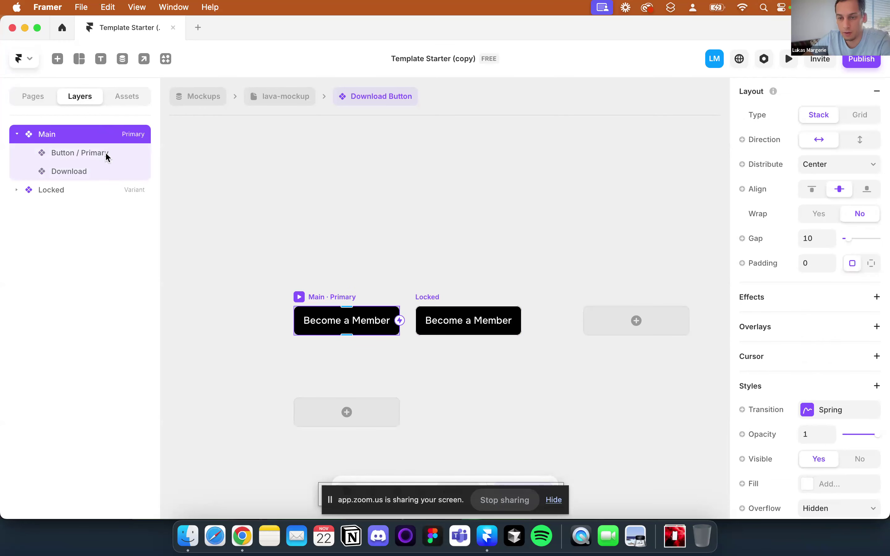
{"action": "left_click", "coordinate": [106, 155]}
{"action": "left_click", "coordinate": [819, 349]}
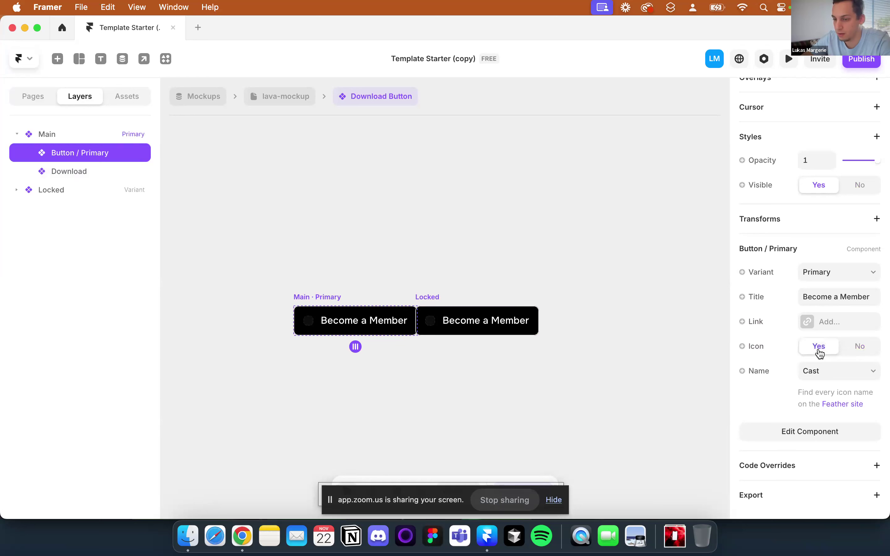
{"action": "left_click_drag", "start_coordinate": [318, 297], "coordinate": [289, 299]}
- Choose Lock as the button's icon and move the Locked variant further right
{"action": "scroll", "coordinate": [811, 259], "scroll_direction": "down", "scroll_amount": 5}
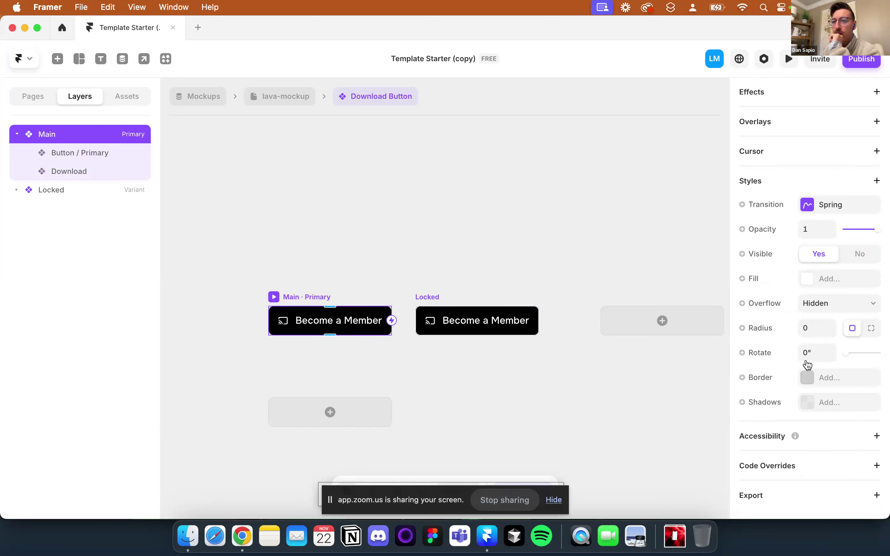
{"action": "left_click", "coordinate": [95, 153]}
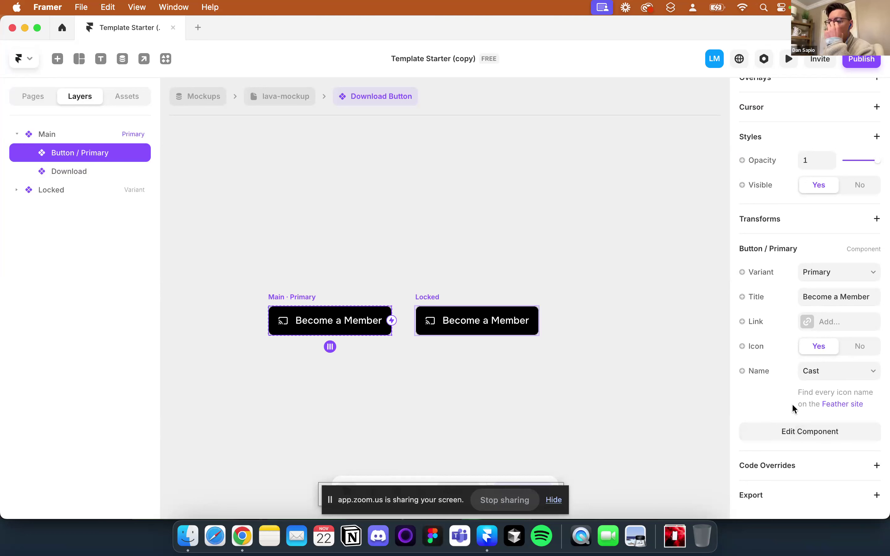
{"action": "left_click", "coordinate": [834, 375]}
{"action": "scroll", "coordinate": [834, 378], "scroll_direction": "down", "scroll_amount": 15}
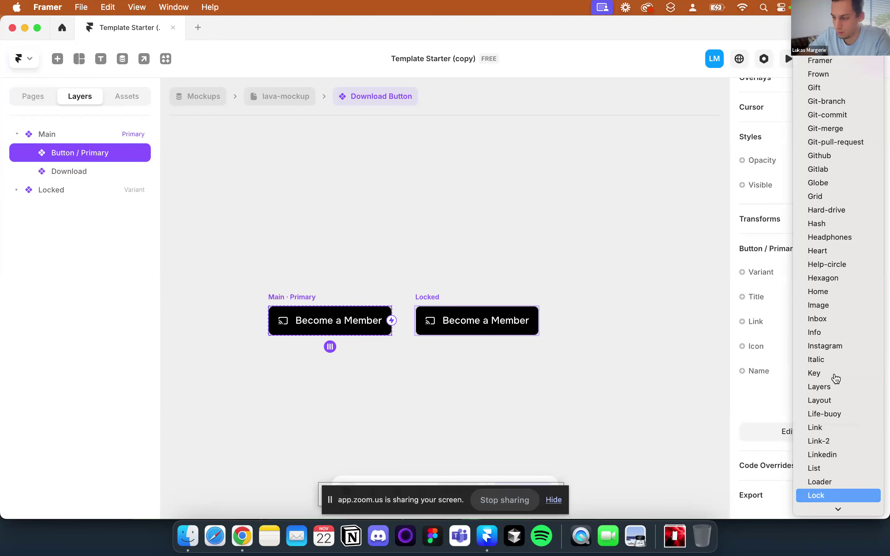
{"action": "left_click", "coordinate": [817, 496]}
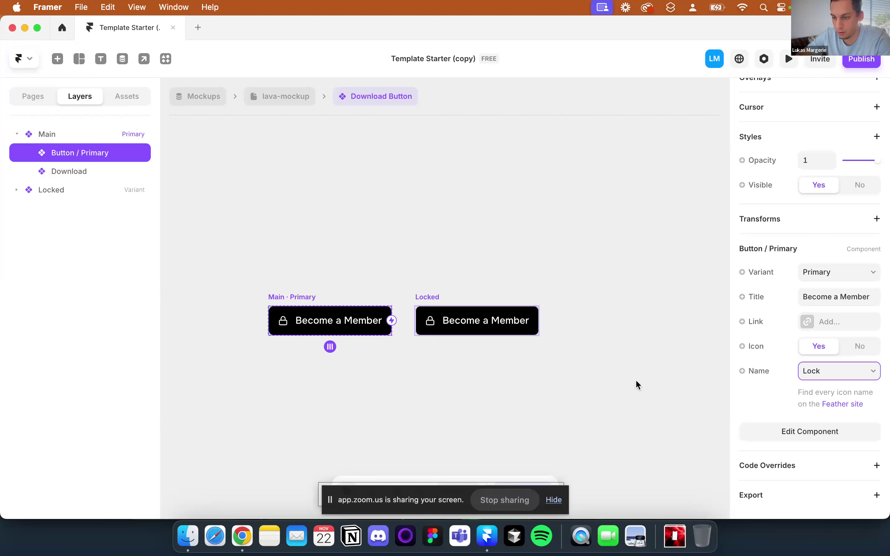
{"action": "left_click_drag", "start_coordinate": [438, 298], "coordinate": [449, 303]}
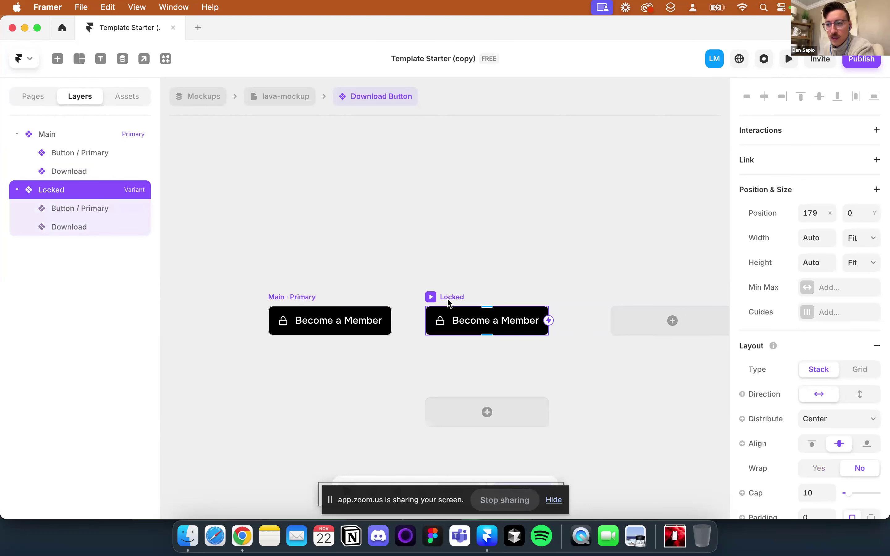
- Set the Main variant button's icon to Download
{"action": "left_click", "coordinate": [283, 325]}
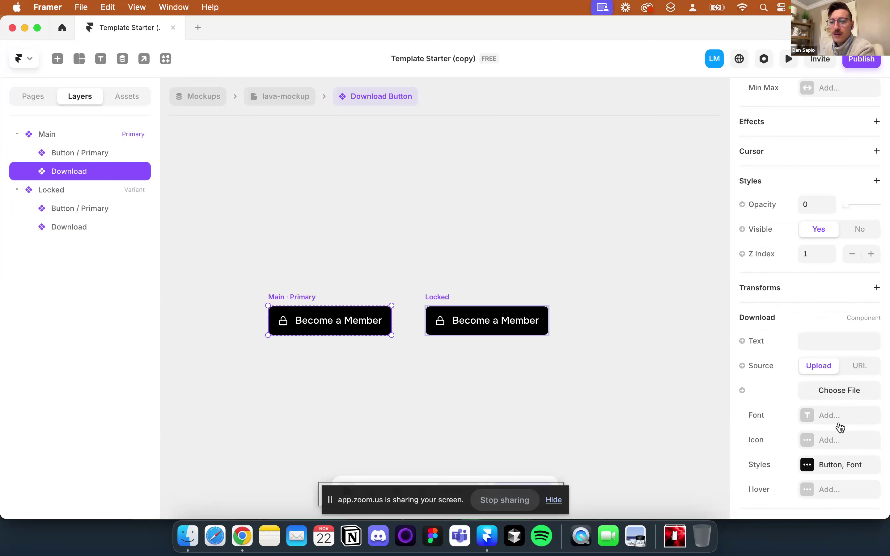
{"action": "scroll", "coordinate": [835, 423], "scroll_direction": "down", "scroll_amount": 3}
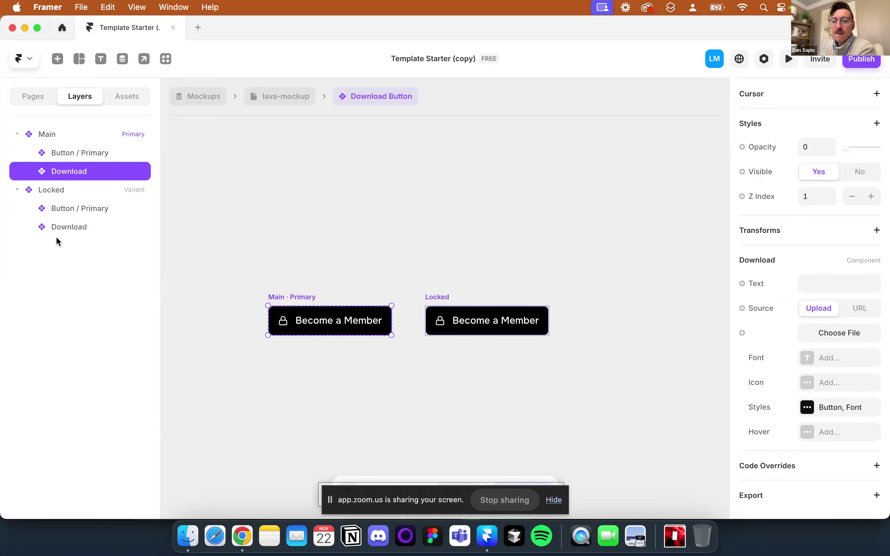
{"action": "left_click", "coordinate": [52, 153]}
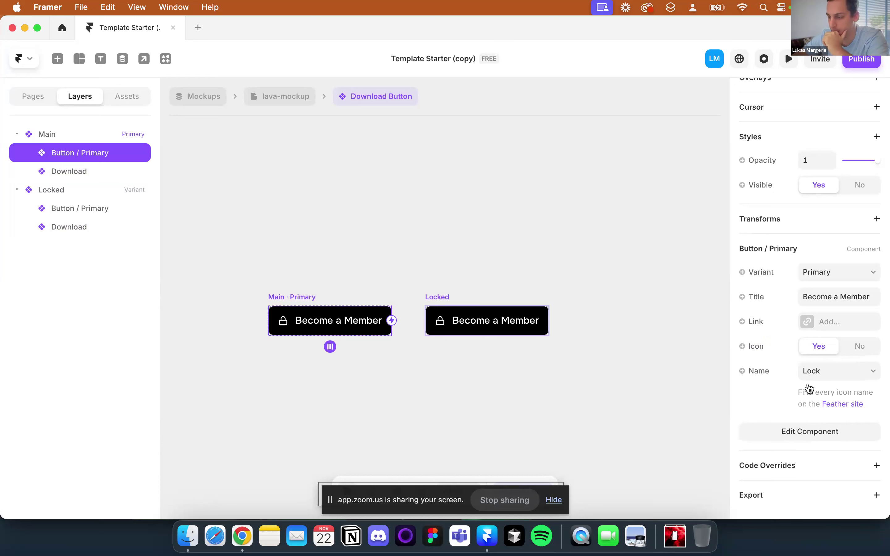
{"action": "left_click", "coordinate": [840, 377]}
{"action": "type", "text": "dow"}
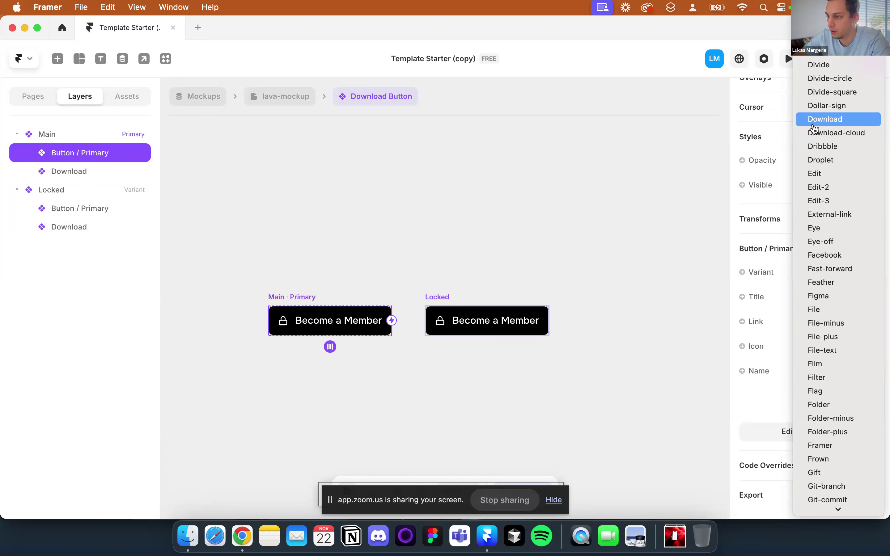
{"action": "left_click", "coordinate": [815, 128]}
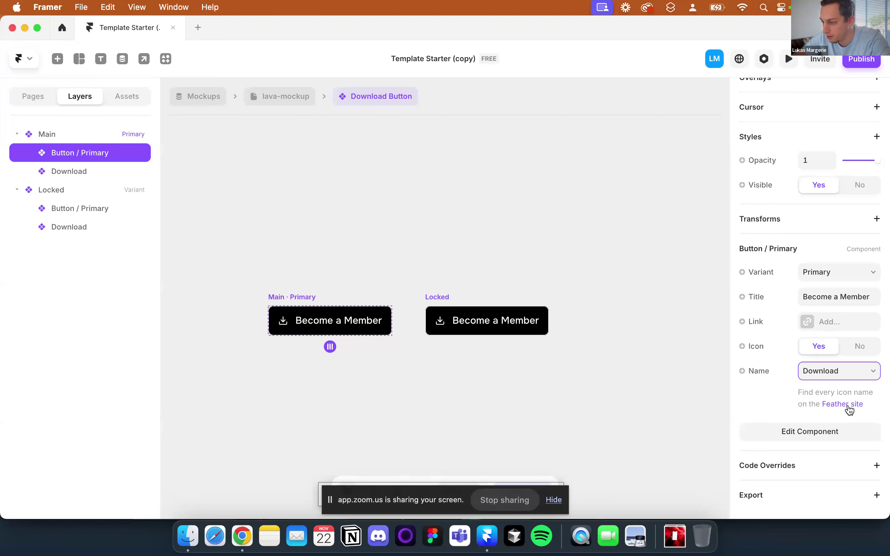
- Give the Locked variant's button the Lock icon
{"action": "left_click", "coordinate": [447, 320]}
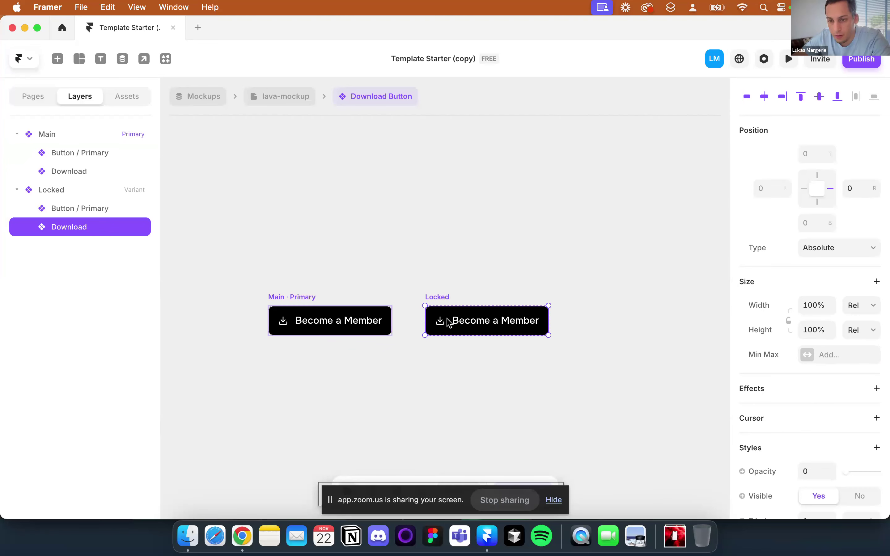
{"action": "left_click", "coordinate": [121, 209]}
{"action": "scroll", "coordinate": [849, 440], "scroll_direction": "down", "scroll_amount": 5}
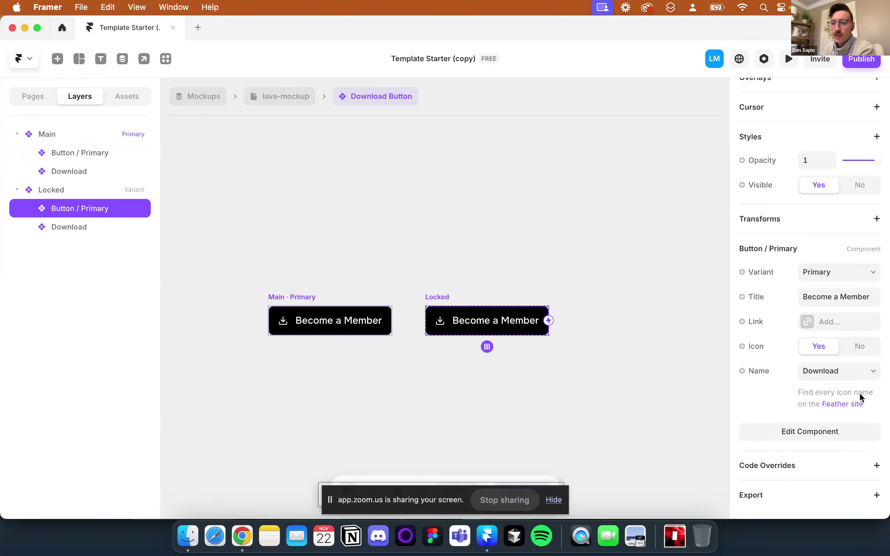
{"action": "left_click", "coordinate": [861, 382]}
{"action": "scroll", "coordinate": [844, 381], "scroll_direction": "down", "scroll_amount": 10}
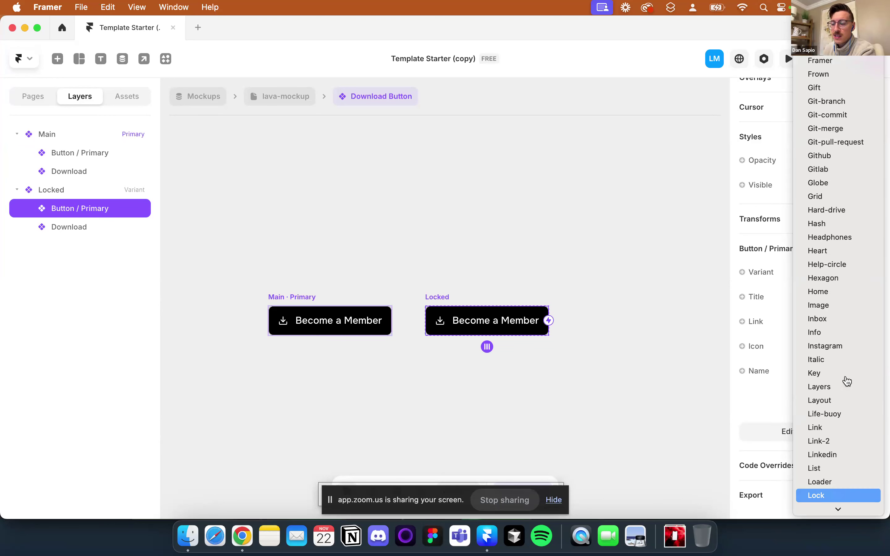
{"action": "left_click", "coordinate": [816, 495]}
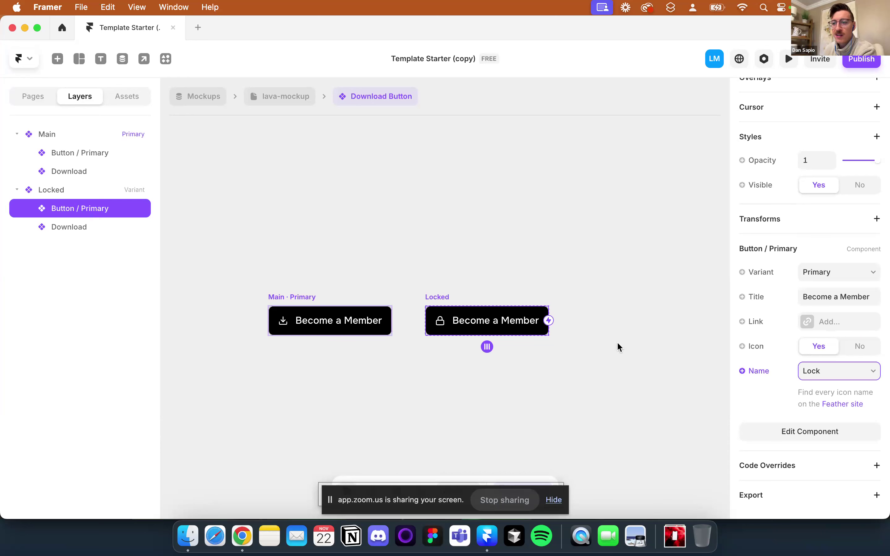
{"action": "left_click", "coordinate": [437, 297]}
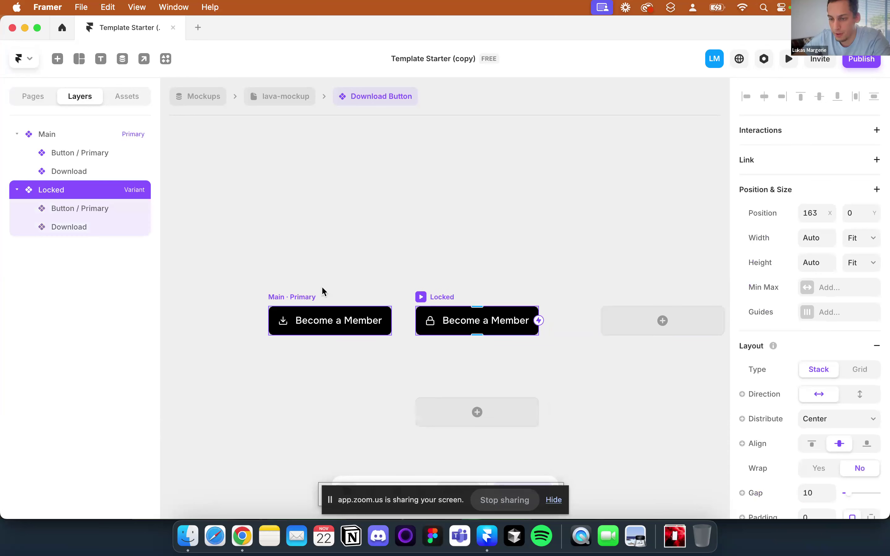
- Change the Main button's title to Download
{"action": "left_click", "coordinate": [304, 319]}
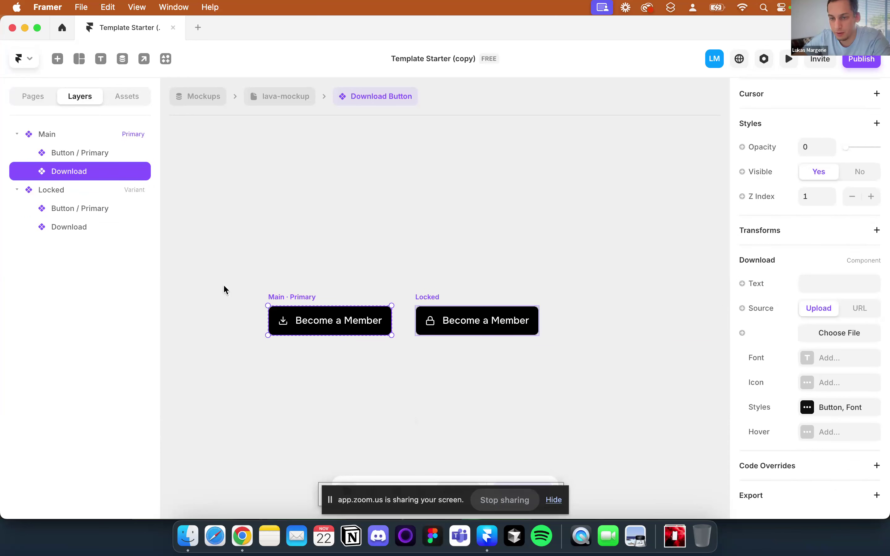
{"action": "left_click", "coordinate": [100, 156]}
{"action": "left_click", "coordinate": [831, 301]}
{"action": "type", "text": "Download"}
{"action": "left_click", "coordinate": [430, 373]}
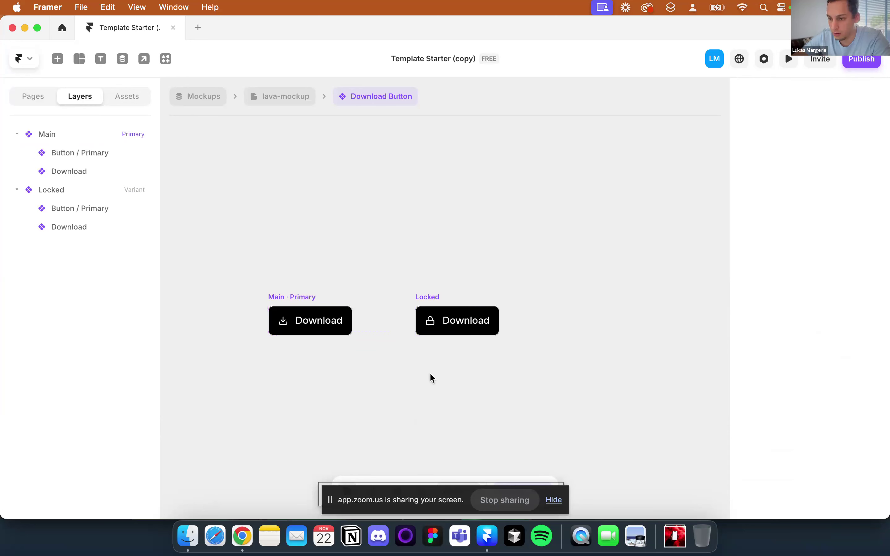
- Retitle the Locked button 'Upgrade to Unlock' and move Main next to Locked
{"action": "left_click", "coordinate": [474, 326]}
{"action": "scroll", "coordinate": [771, 367], "scroll_direction": "down", "scroll_amount": 10}
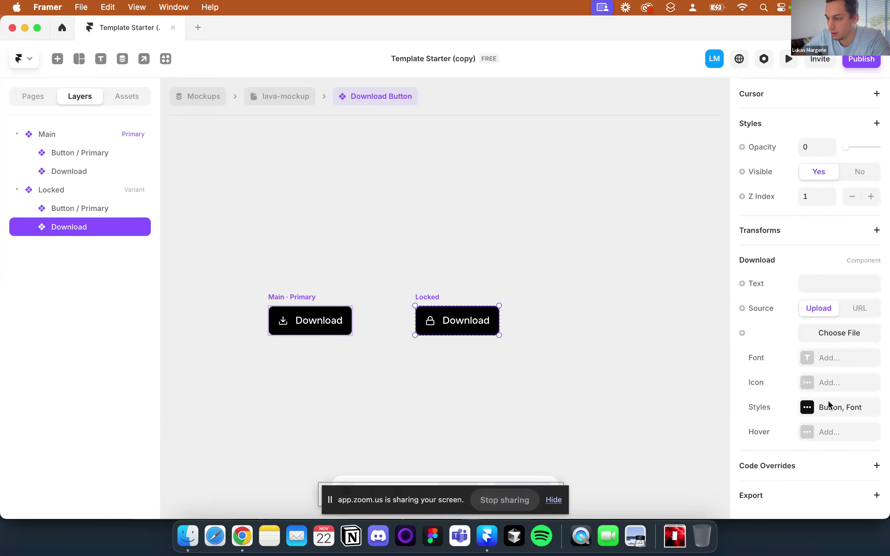
{"action": "left_click", "coordinate": [105, 208]}
{"action": "left_click", "coordinate": [839, 297]}
{"action": "type", "text": "Upgrade to Unlo"}
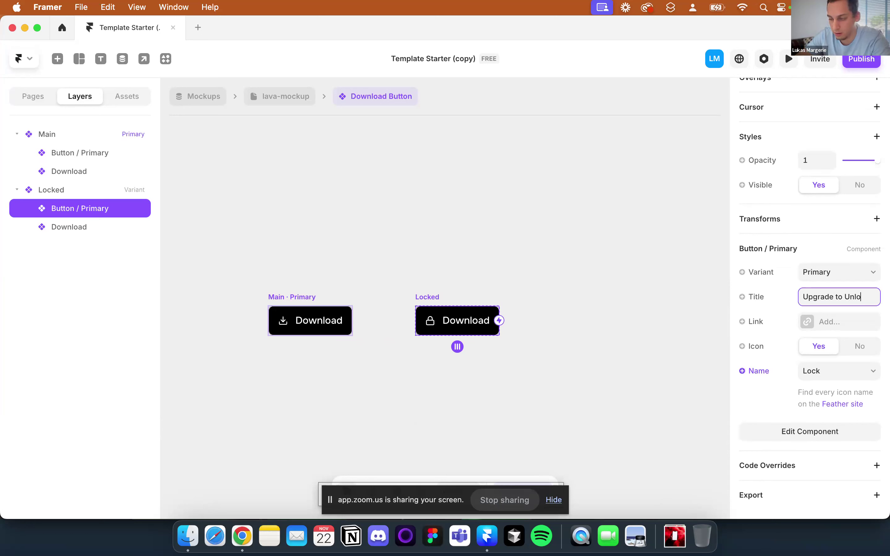
{"action": "type", "text": "ck"}
{"action": "left_click", "coordinate": [531, 189]}
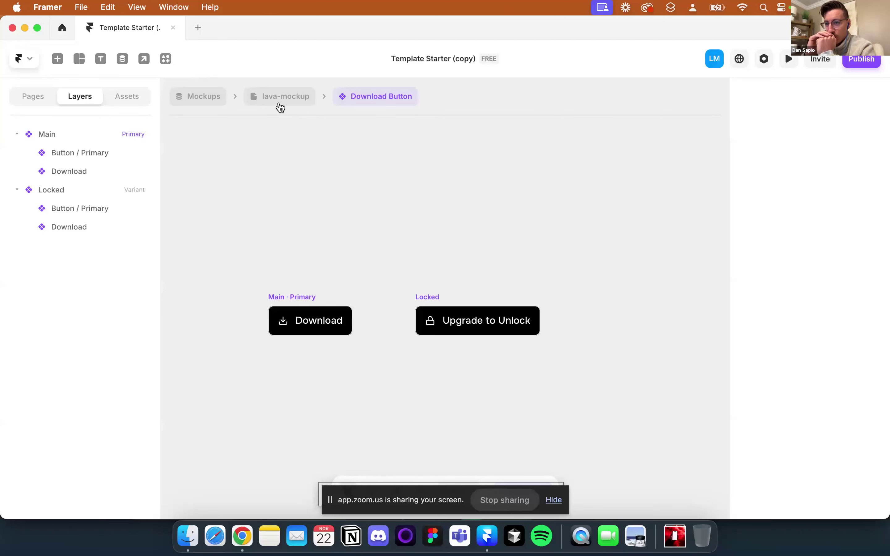
{"action": "left_click_drag", "start_coordinate": [298, 297], "coordinate": [344, 300]}
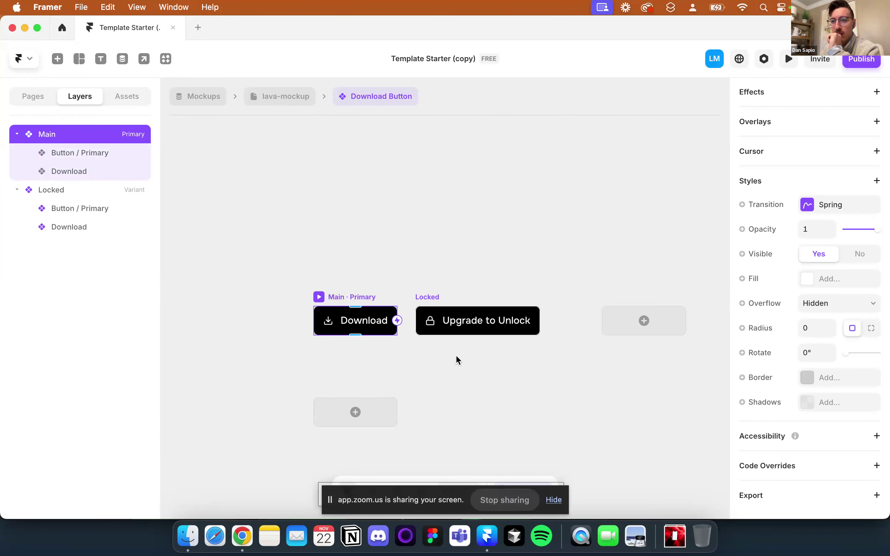
{"action": "left_click", "coordinate": [426, 302]}
{"action": "left_click", "coordinate": [87, 229]}
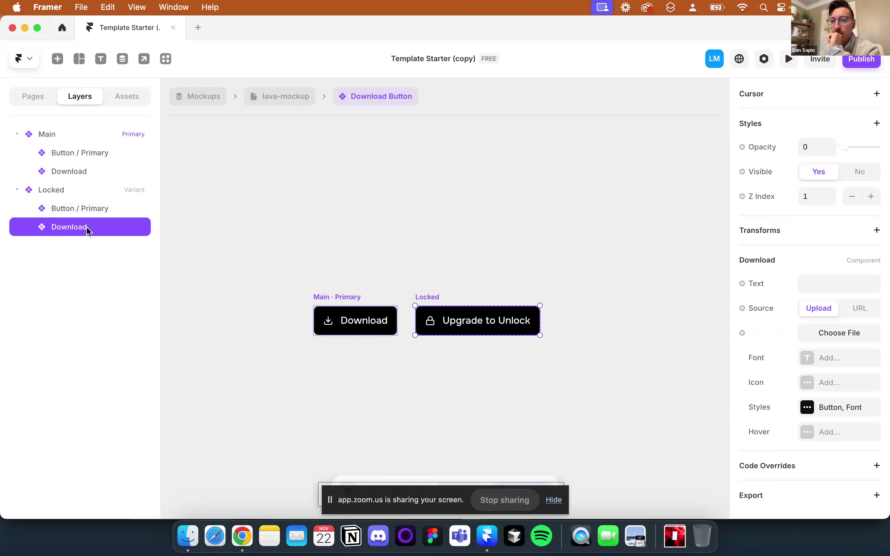
- Hide the Locked variant's download element, then select Main's download layer
{"action": "key", "text": "Escape"}
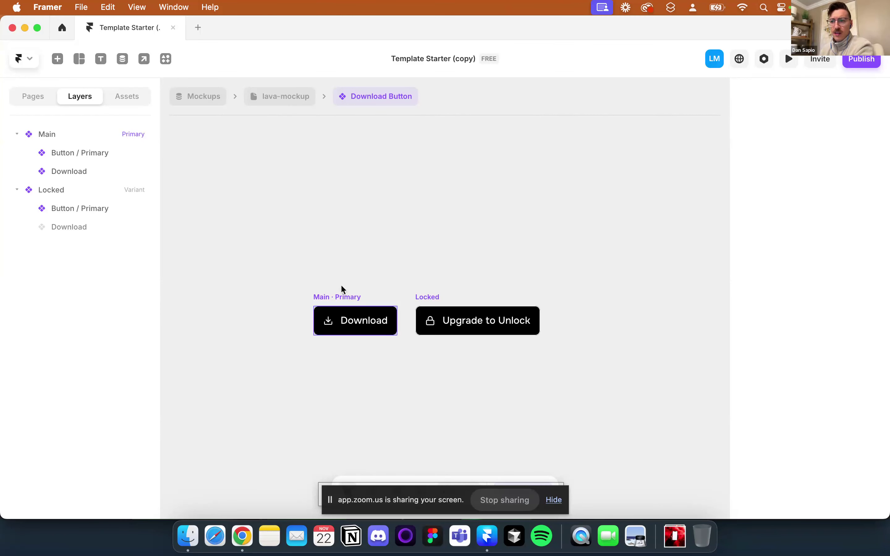
{"action": "left_click", "coordinate": [93, 173]}
{"action": "double_click", "coordinate": [94, 176]}
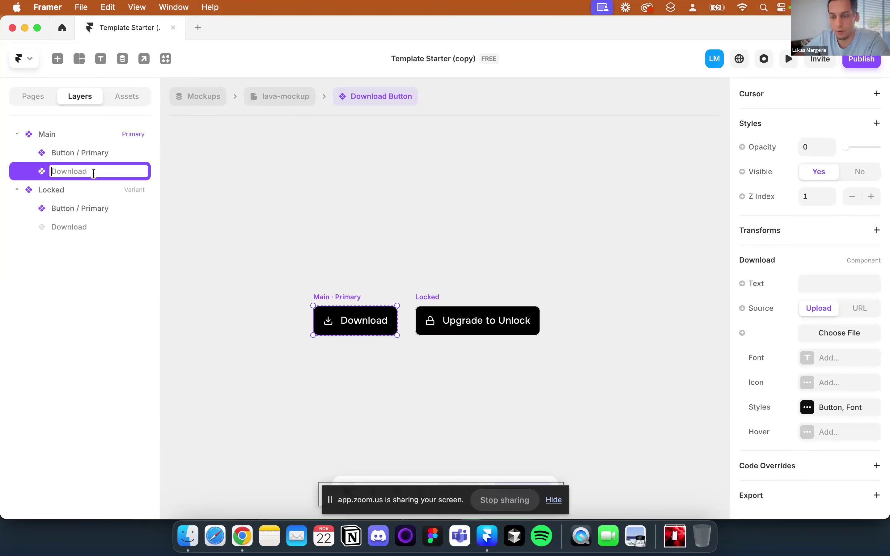
{"action": "left_click", "coordinate": [197, 183]}
{"action": "left_click", "coordinate": [104, 174]}
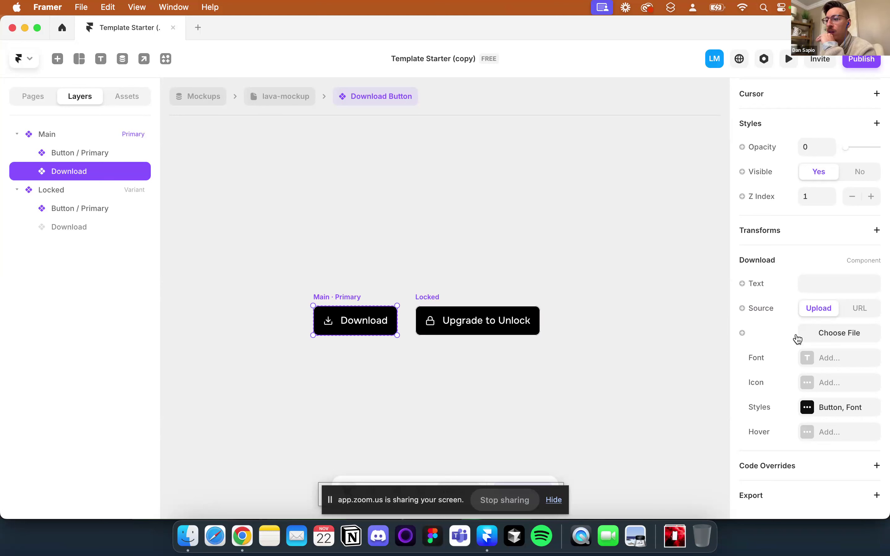
- Bind Main's download file source to a new component variable named File
{"action": "left_click", "coordinate": [825, 336]}
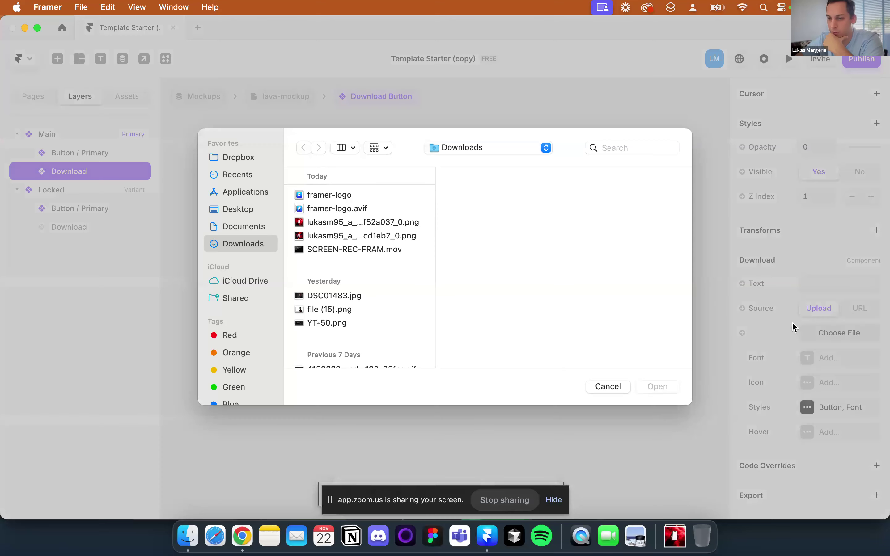
{"action": "left_click", "coordinate": [372, 226]}
{"action": "left_click", "coordinate": [369, 235]}
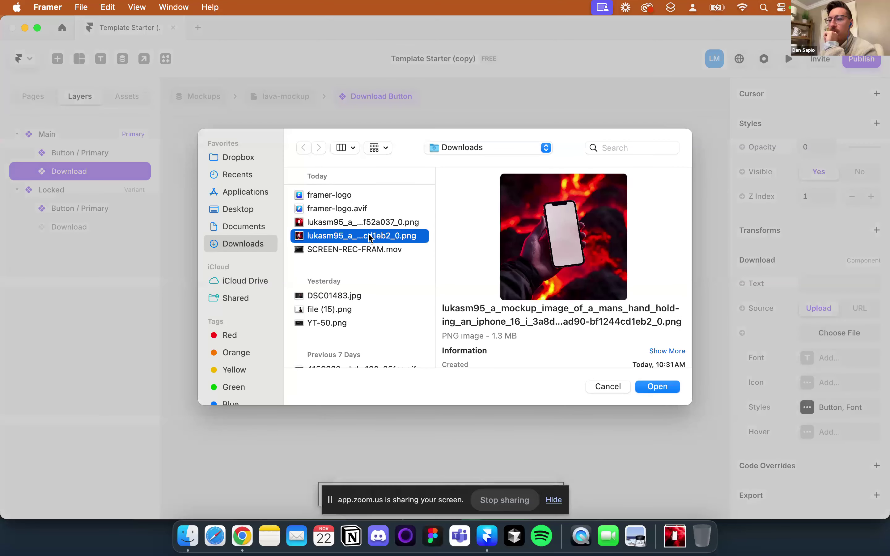
{"action": "left_click", "coordinate": [614, 388]}
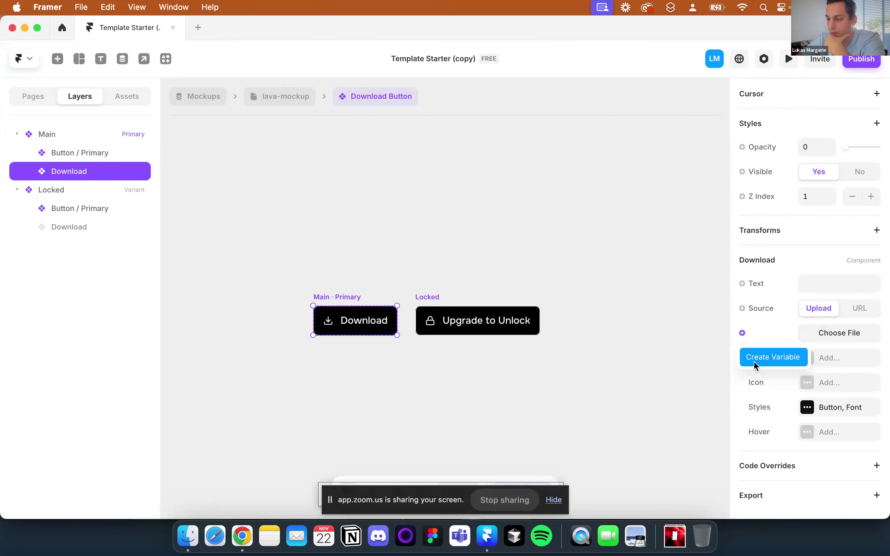
{"action": "left_click", "coordinate": [753, 362]}
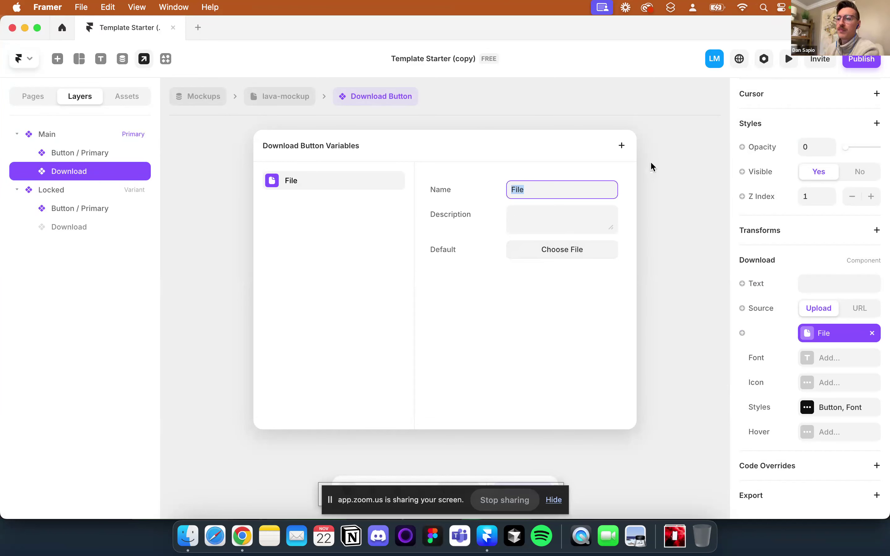
{"action": "left_click", "coordinate": [663, 170]}
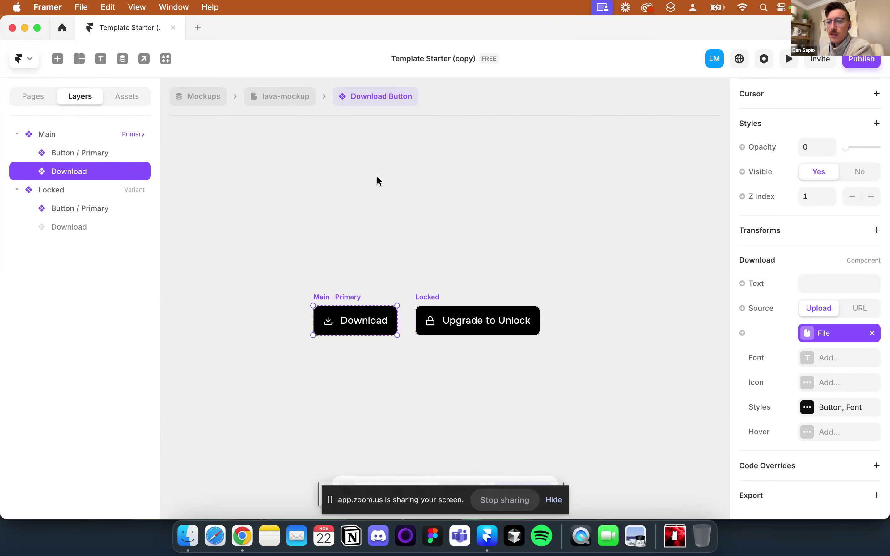
{"action": "left_click", "coordinate": [435, 303]}
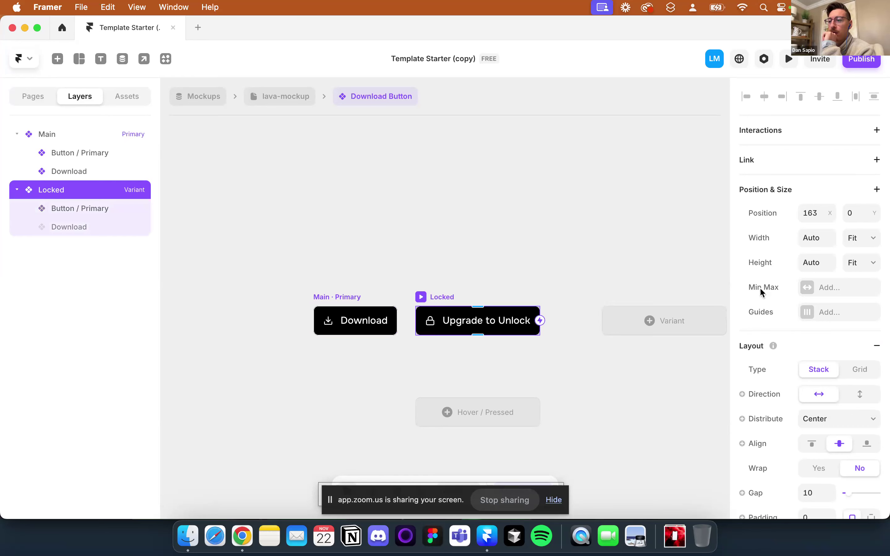
- Select the Locked variant of the Download Button component
{"action": "scroll", "coordinate": [760, 292], "scroll_direction": "down", "scroll_amount": 10}
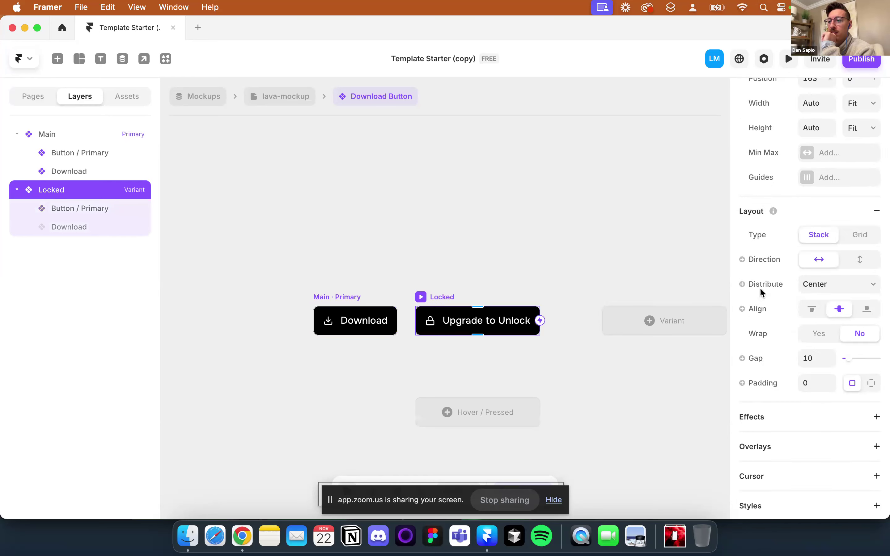
{"action": "left_click", "coordinate": [435, 316]}
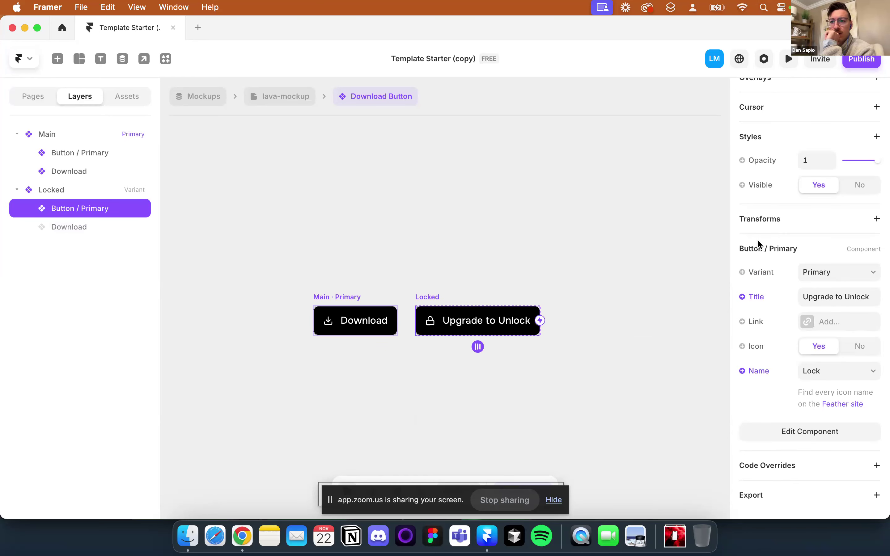
{"action": "scroll", "coordinate": [759, 244], "scroll_direction": "up", "scroll_amount": 8}
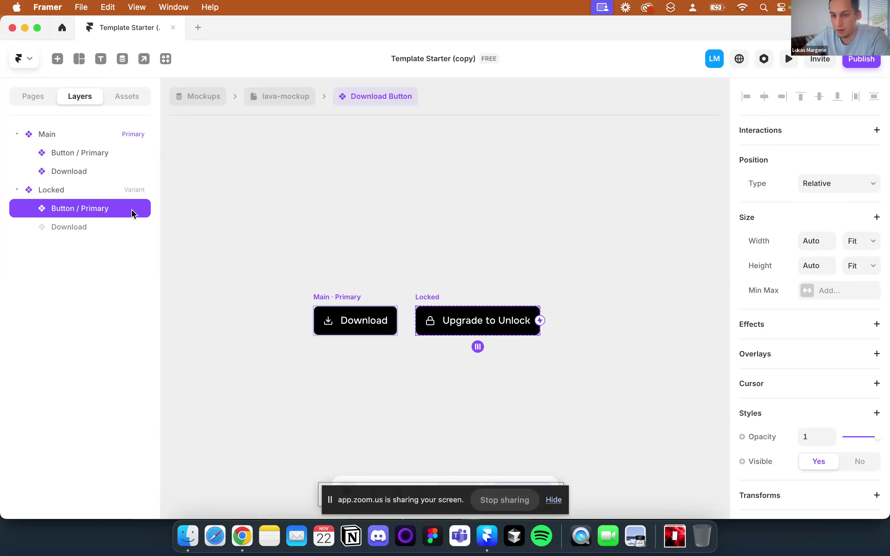
{"action": "left_click", "coordinate": [73, 190]}
{"action": "scroll", "coordinate": [779, 139], "scroll_direction": "up", "scroll_amount": 10}
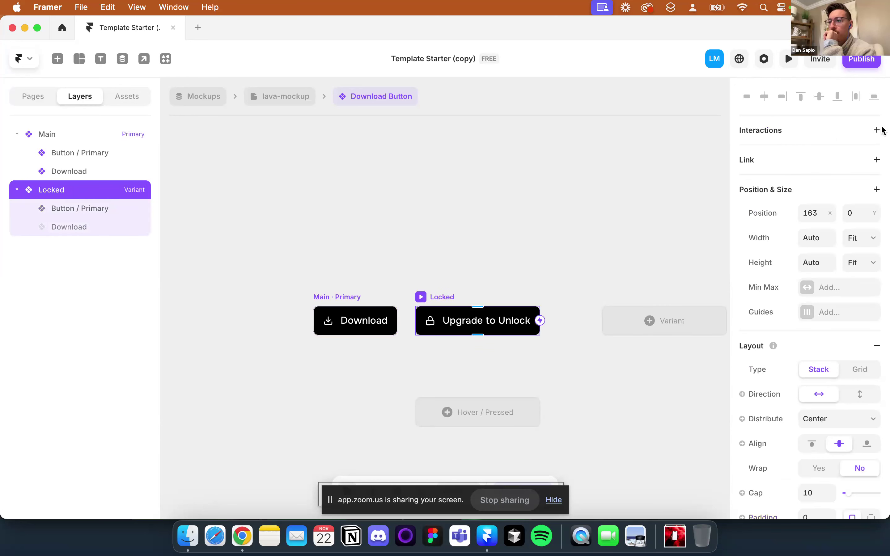
- Add a link to the Locked variant and bind its destination to a new component variable
{"action": "left_click", "coordinate": [876, 160]}
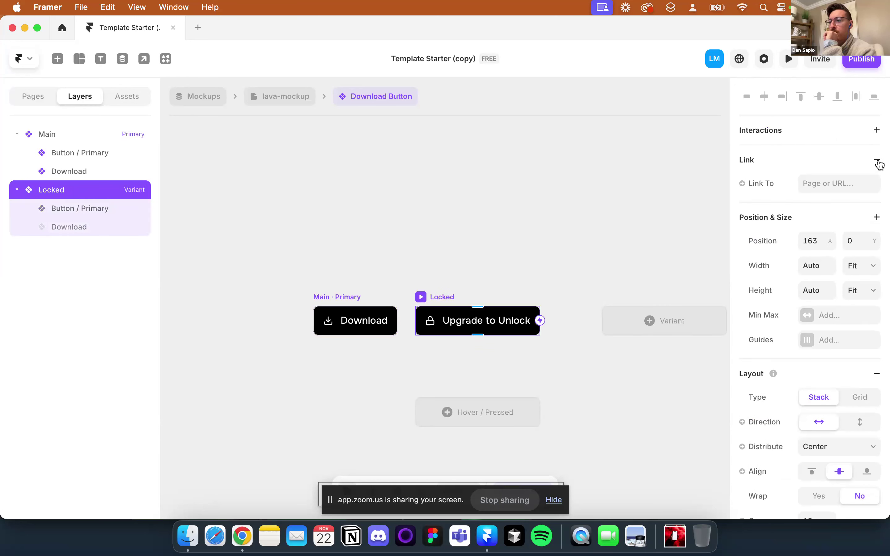
{"action": "left_click", "coordinate": [756, 185]}
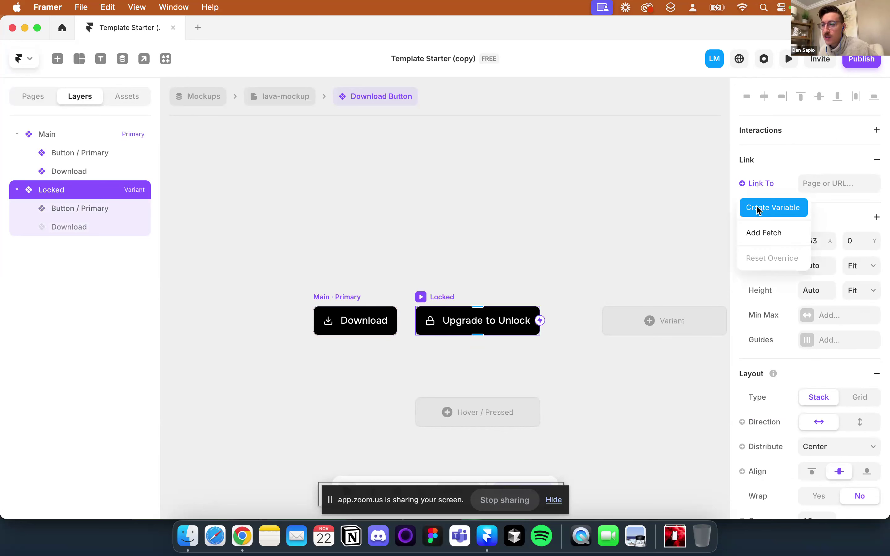
{"action": "left_click", "coordinate": [751, 183]}
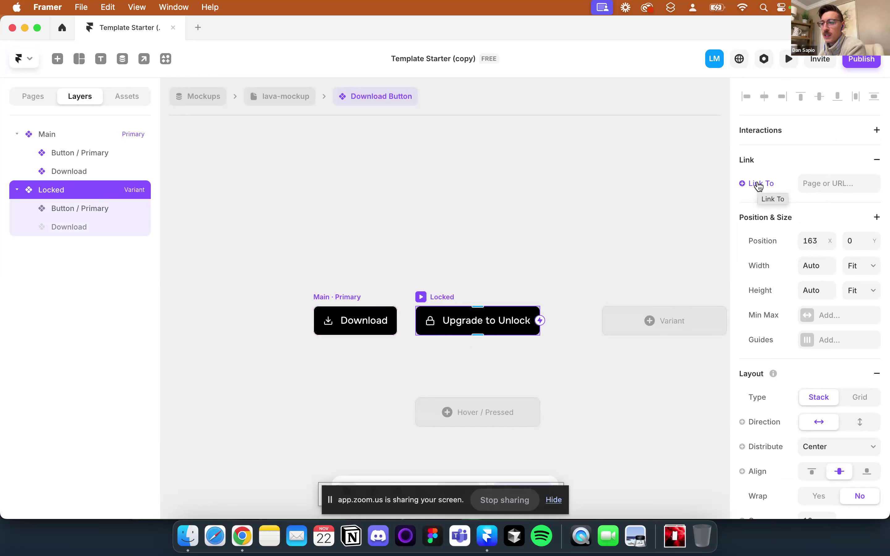
{"action": "left_click", "coordinate": [758, 185]}
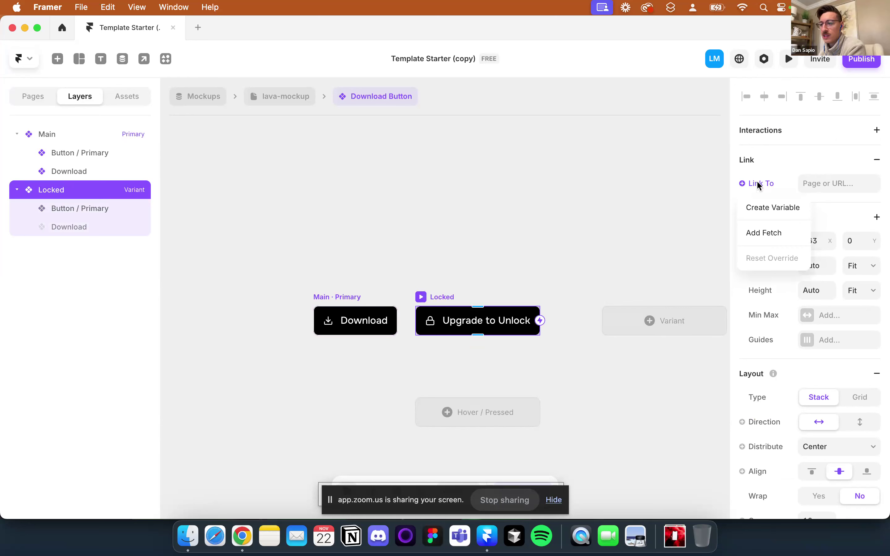
{"action": "left_click", "coordinate": [832, 183]}
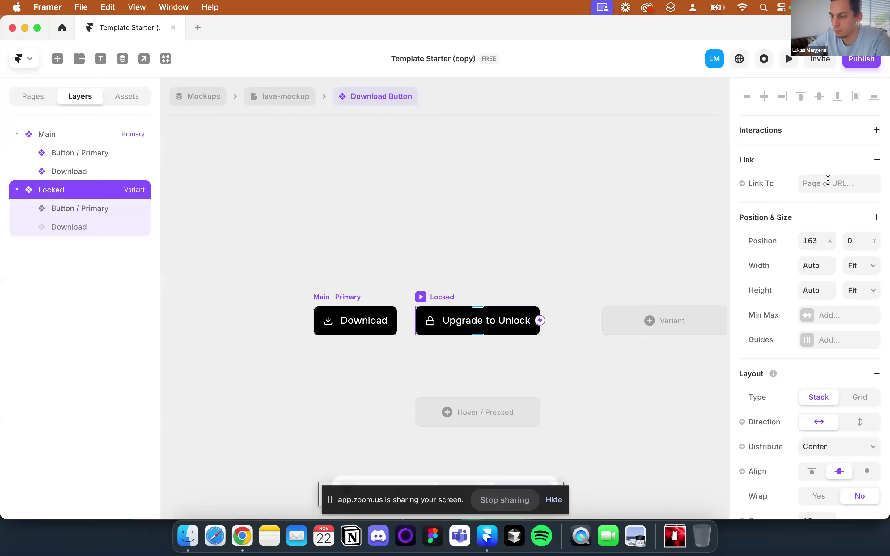
{"action": "left_click", "coordinate": [778, 189]}
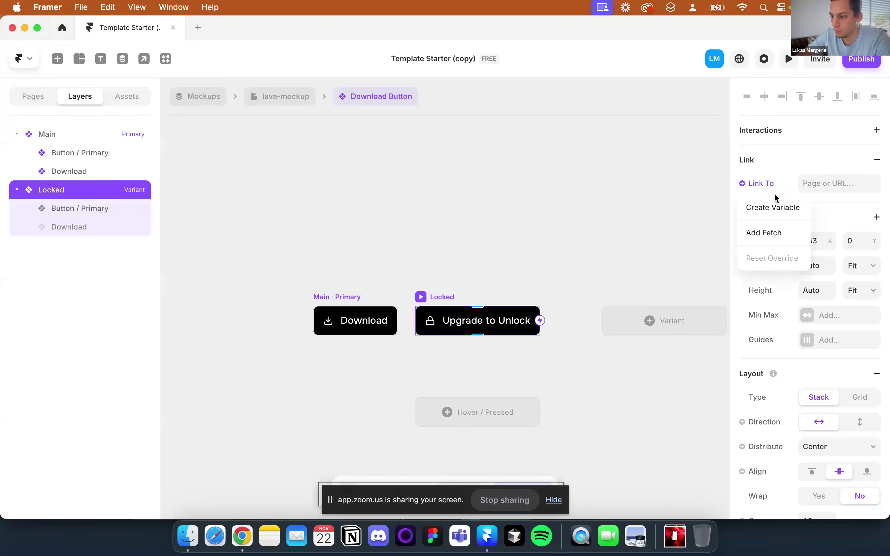
{"action": "left_click", "coordinate": [764, 208]}
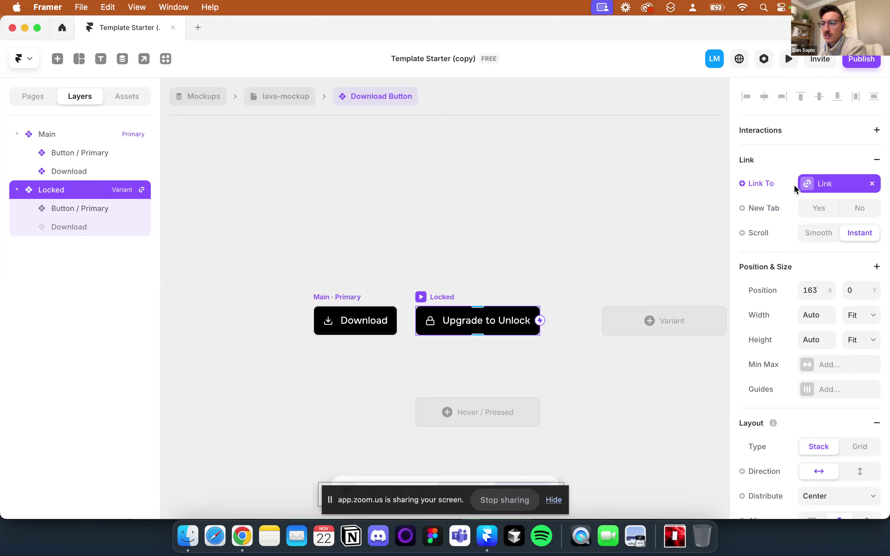
- Rename the link's Link variable to 'Locked' and close the variables dialog
{"action": "left_click", "coordinate": [830, 185]}
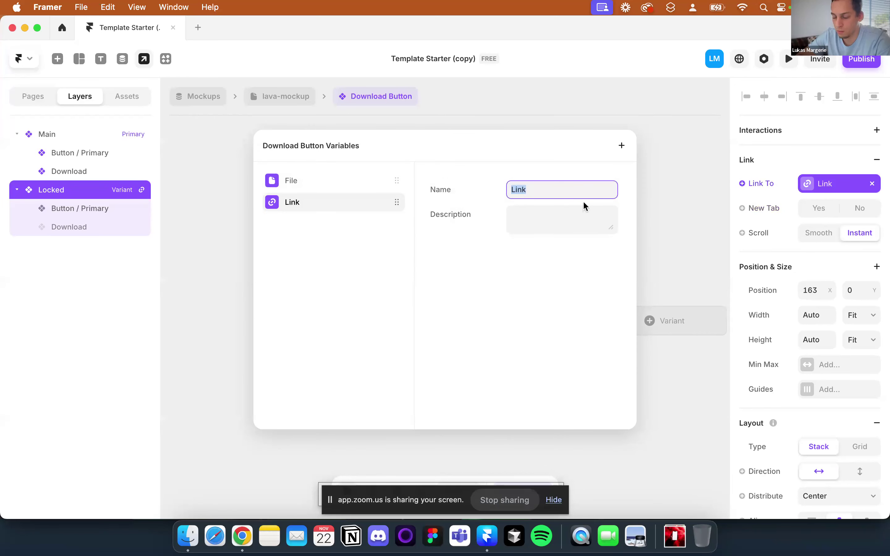
{"action": "type", "text": "Locked"}
{"action": "key", "text": "Return"}
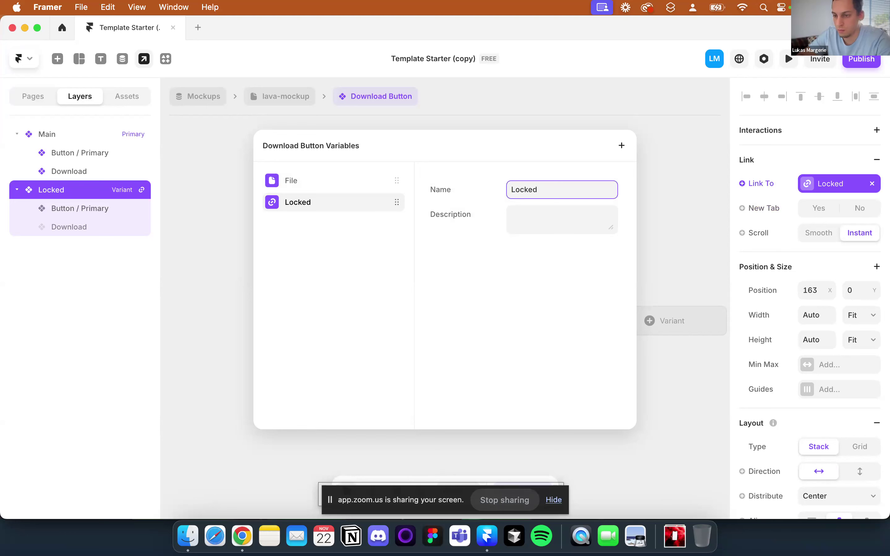
{"action": "left_click", "coordinate": [653, 148]}
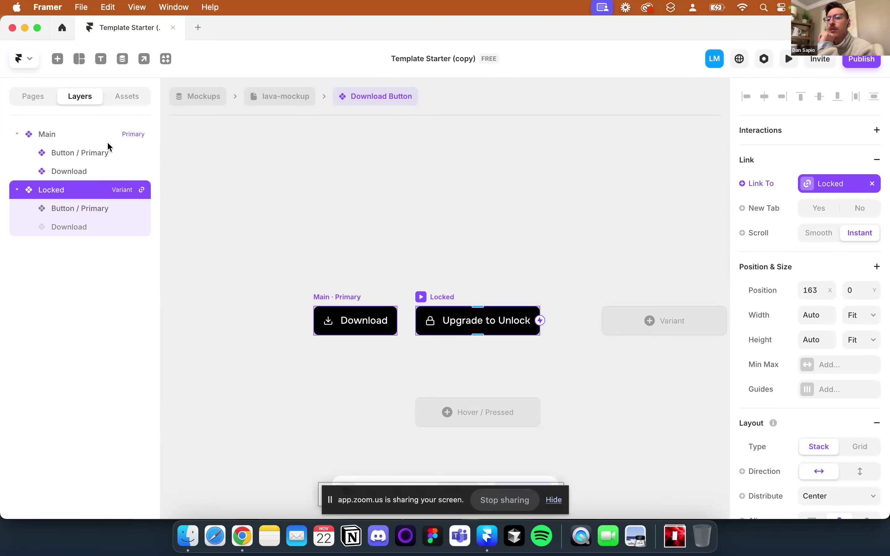
- Inspect the button and Download layer inside the Main variant
{"action": "left_click", "coordinate": [75, 135]}
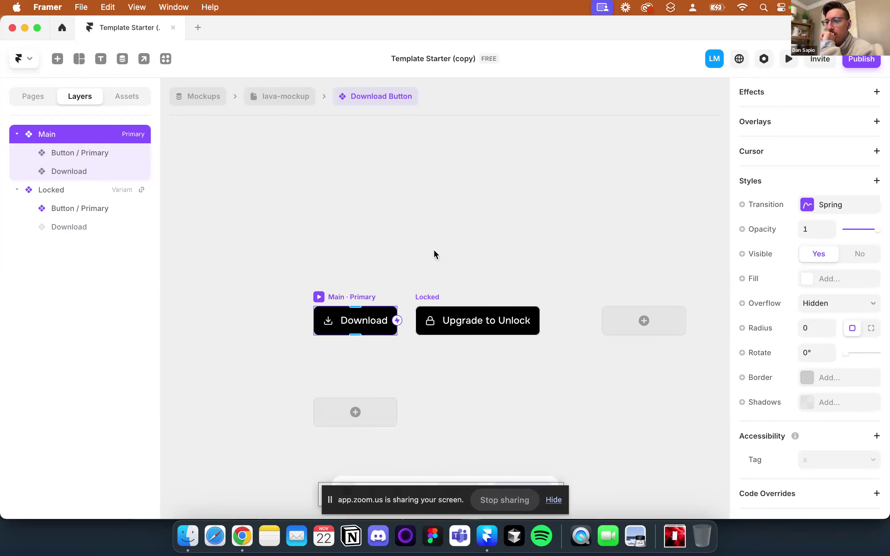
{"action": "scroll", "coordinate": [760, 141], "scroll_direction": "up", "scroll_amount": 10}
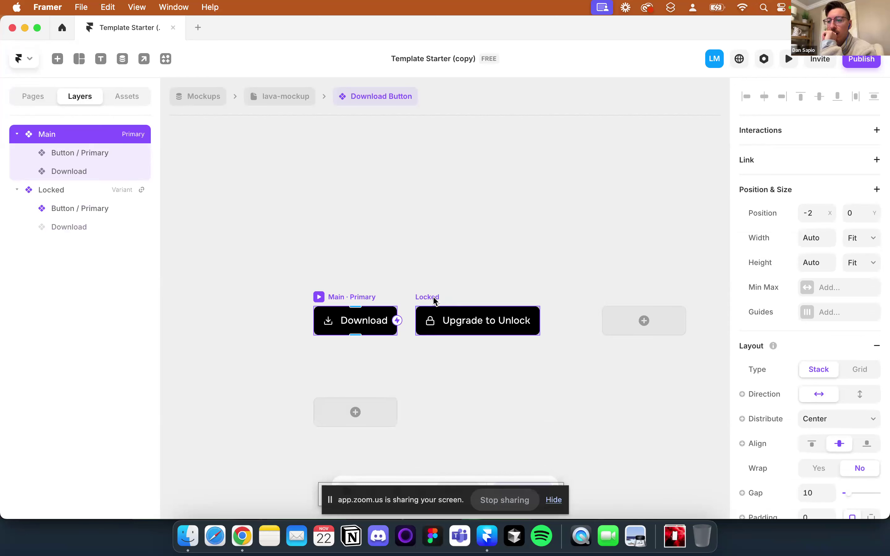
{"action": "scroll", "coordinate": [866, 285], "scroll_direction": "down", "scroll_amount": 12}
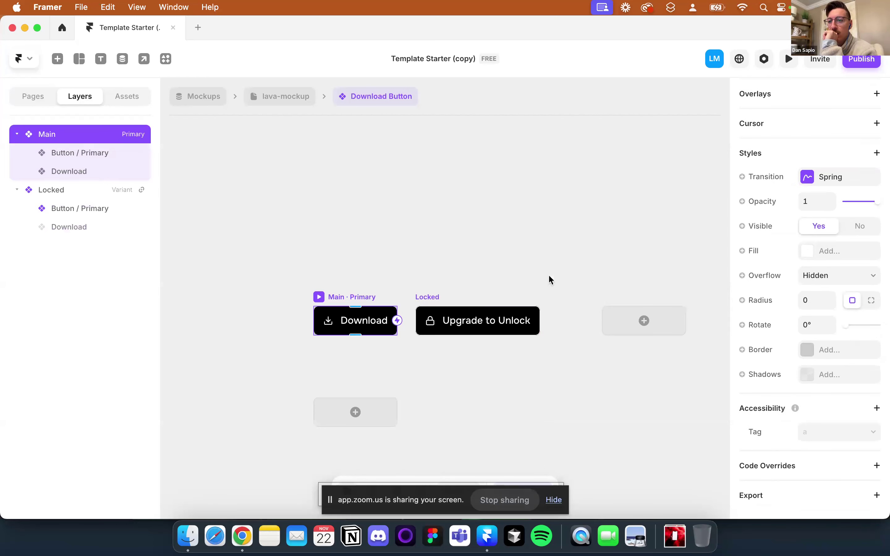
{"action": "left_click", "coordinate": [120, 155]}
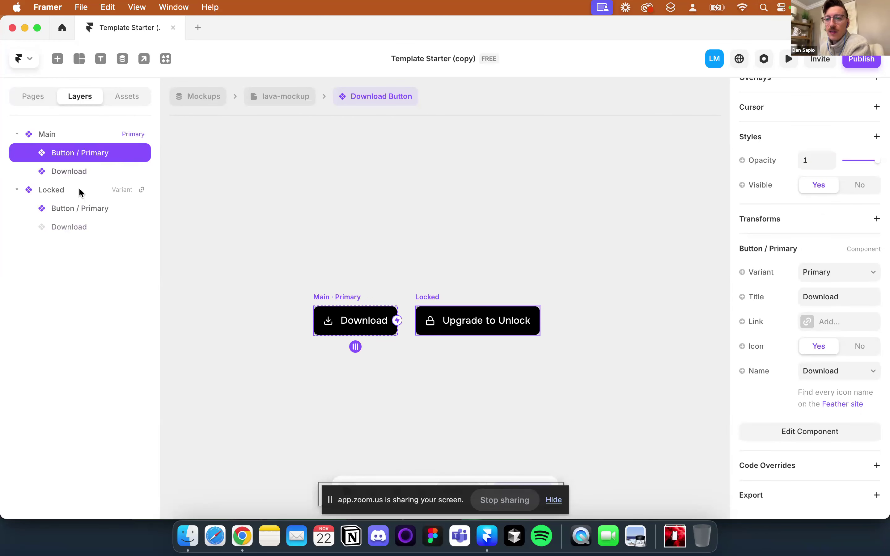
{"action": "left_click", "coordinate": [110, 171]}
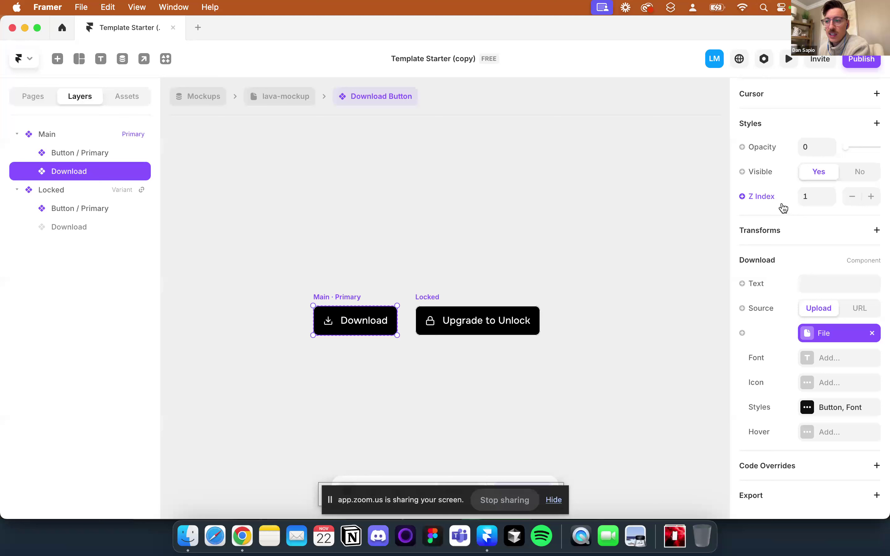
- Remove the uploaded file from the hidden Download layer in the Locked variant
{"action": "scroll", "coordinate": [783, 206], "scroll_direction": "up", "scroll_amount": 1}
{"action": "scroll", "coordinate": [782, 206], "scroll_direction": "up", "scroll_amount": 1}
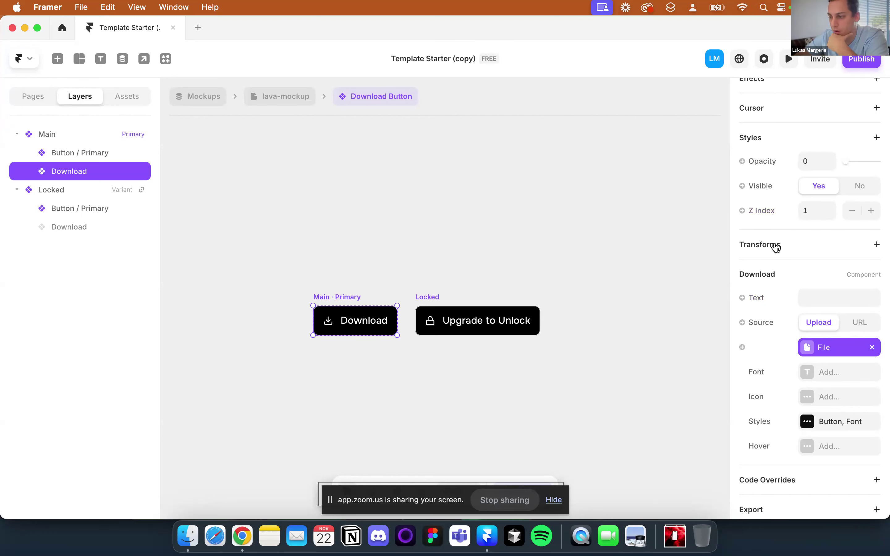
{"action": "scroll", "coordinate": [776, 247], "scroll_direction": "up", "scroll_amount": 10}
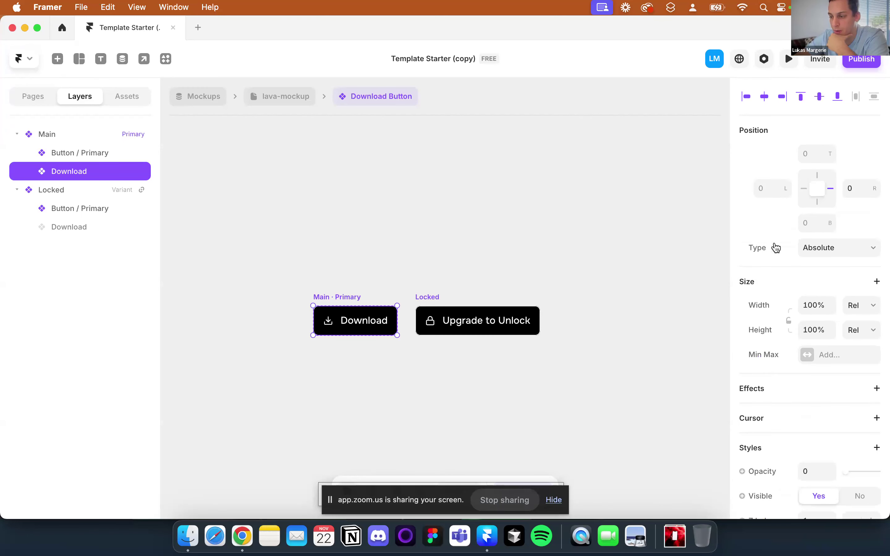
{"action": "scroll", "coordinate": [775, 247], "scroll_direction": "down", "scroll_amount": 10}
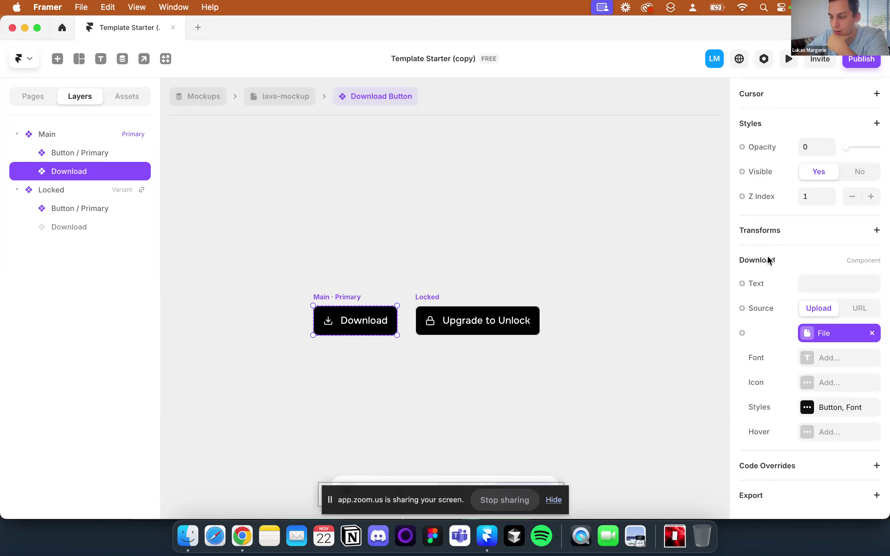
{"action": "scroll", "coordinate": [774, 228], "scroll_direction": "up", "scroll_amount": 1}
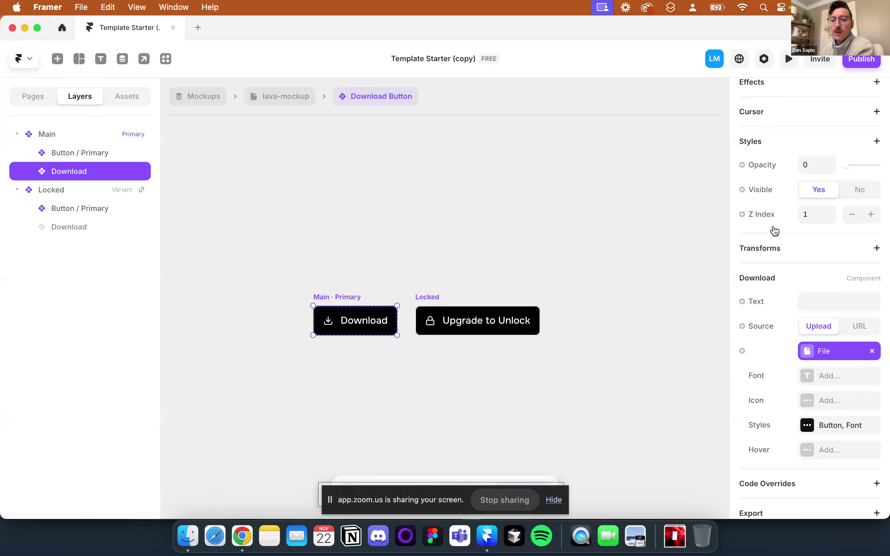
{"action": "left_click", "coordinate": [56, 232]}
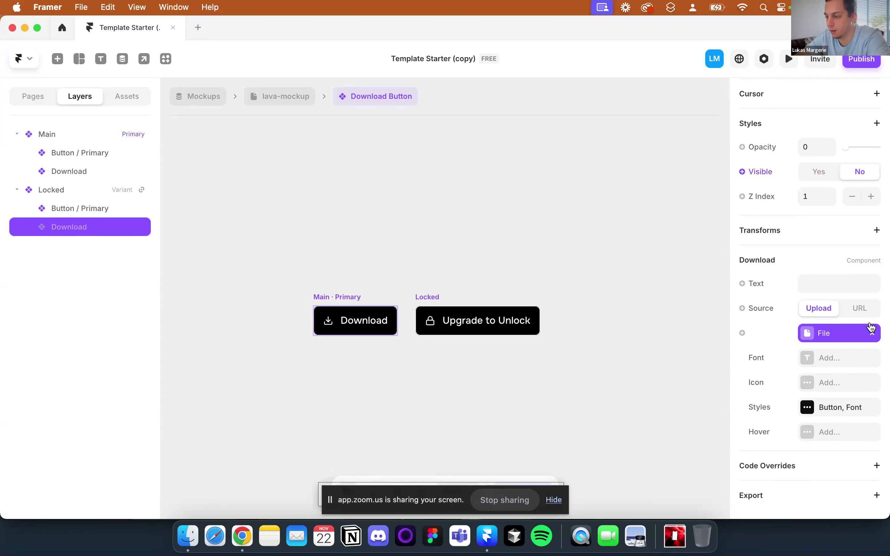
{"action": "left_click", "coordinate": [873, 335]}
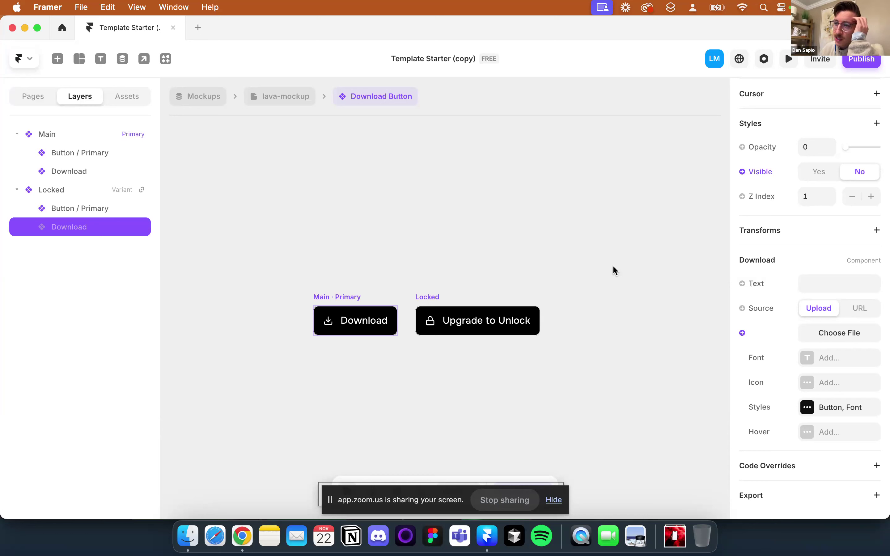
- Return to the lava-mockup page and select the Download Button instance to view its File and Locked properties
{"action": "left_click", "coordinate": [282, 97]}
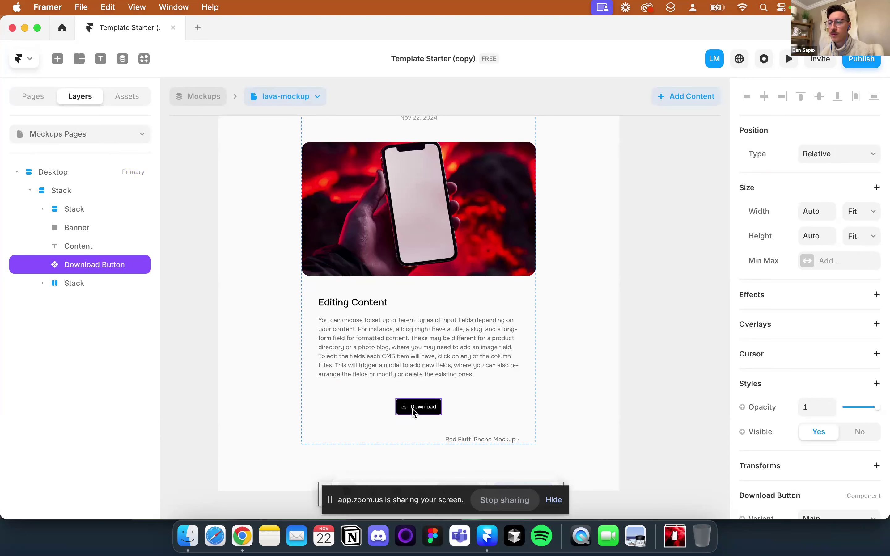
{"action": "left_click", "coordinate": [207, 300]}
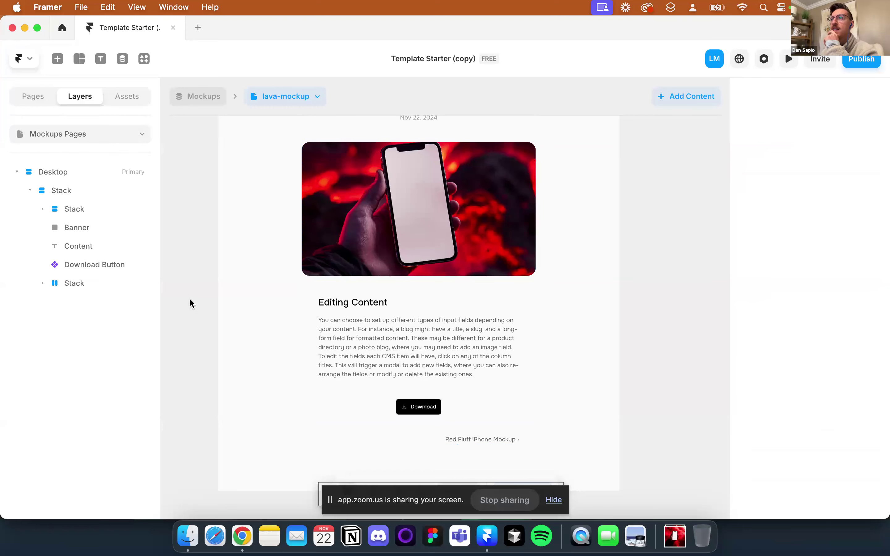
{"action": "scroll", "coordinate": [358, 303], "scroll_direction": "up", "scroll_amount": 2}
{"action": "scroll", "coordinate": [353, 312], "scroll_direction": "down", "scroll_amount": 2}
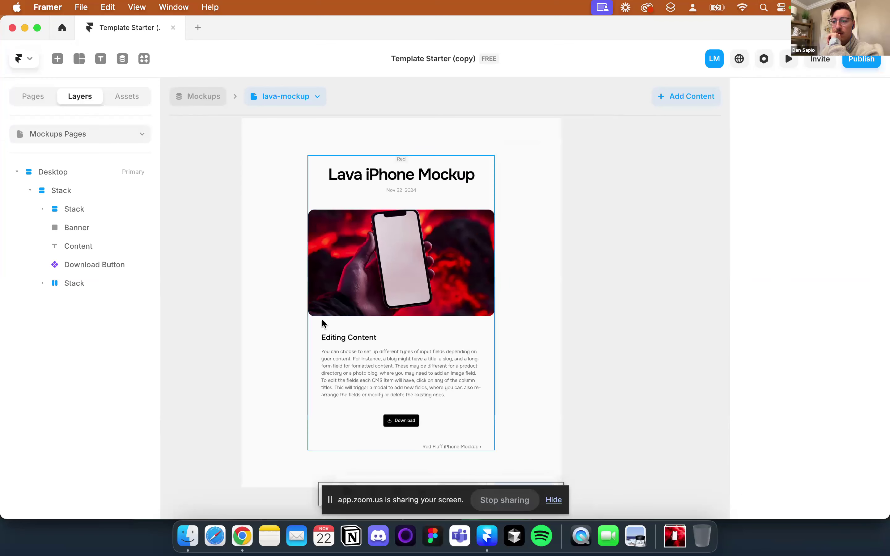
{"action": "left_click", "coordinate": [404, 421]}
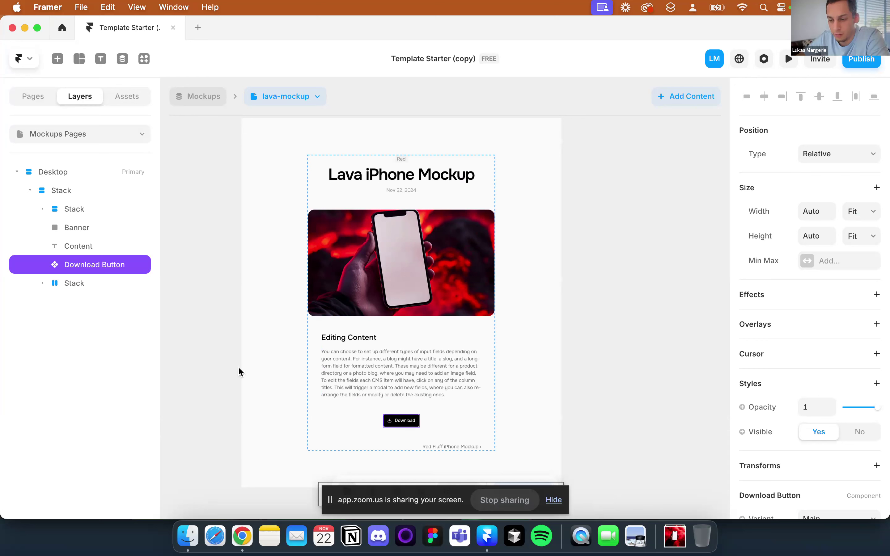
{"action": "scroll", "coordinate": [261, 373], "scroll_direction": "down", "scroll_amount": 1}
{"action": "scroll", "coordinate": [826, 369], "scroll_direction": "down", "scroll_amount": 5}
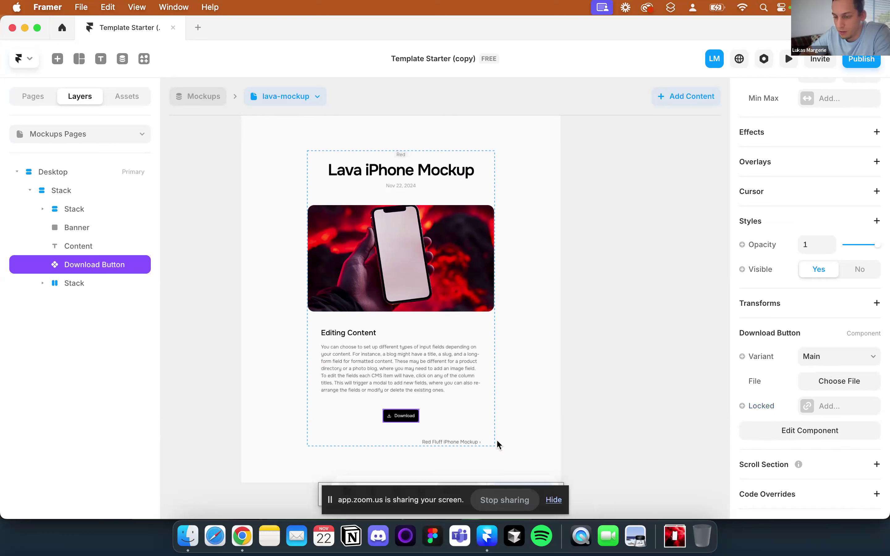
{"action": "scroll", "coordinate": [400, 421], "scroll_direction": "up", "scroll_amount": 5}
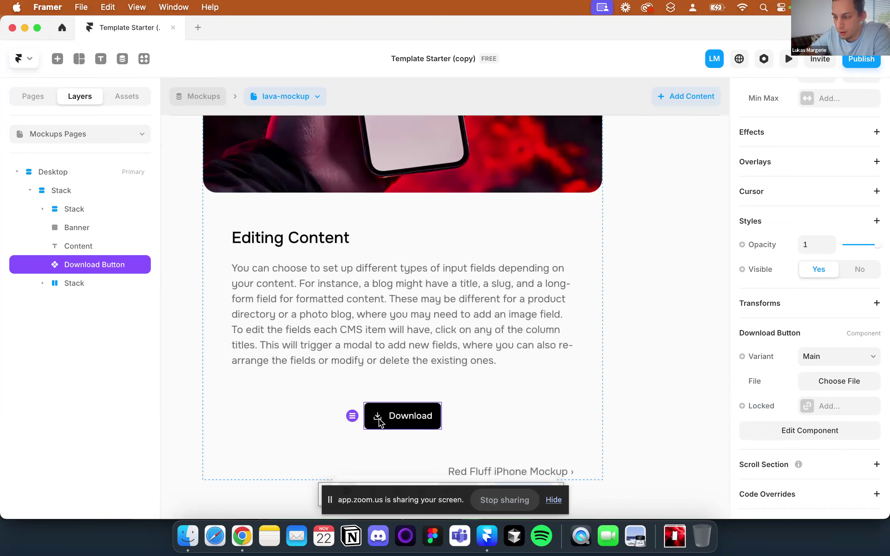
{"action": "scroll", "coordinate": [410, 269], "scroll_direction": "down", "scroll_amount": 5}
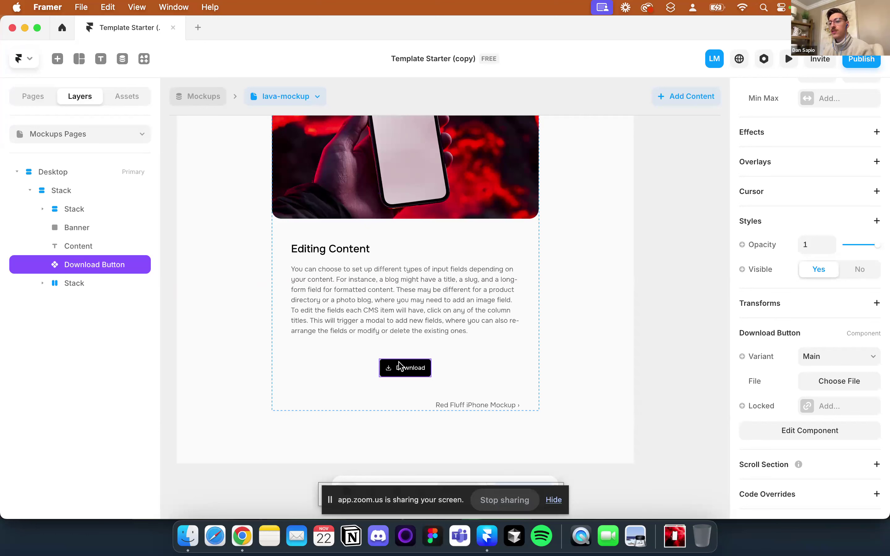
- Keep the Download Button instance on its Main variant
{"action": "left_click", "coordinate": [836, 359]}
{"action": "left_click", "coordinate": [836, 360]}
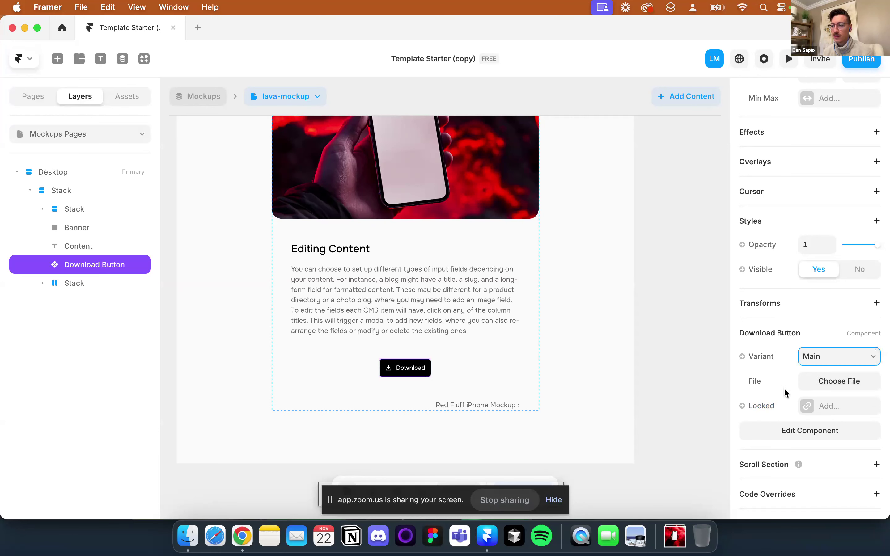
{"action": "scroll", "coordinate": [782, 331], "scroll_direction": "up", "scroll_amount": 5}
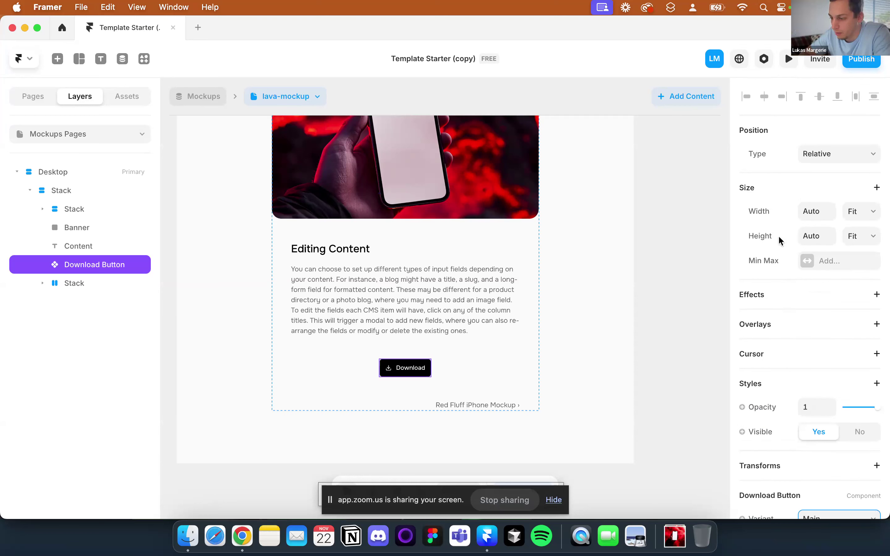
{"action": "scroll", "coordinate": [779, 239], "scroll_direction": "down", "scroll_amount": 6}
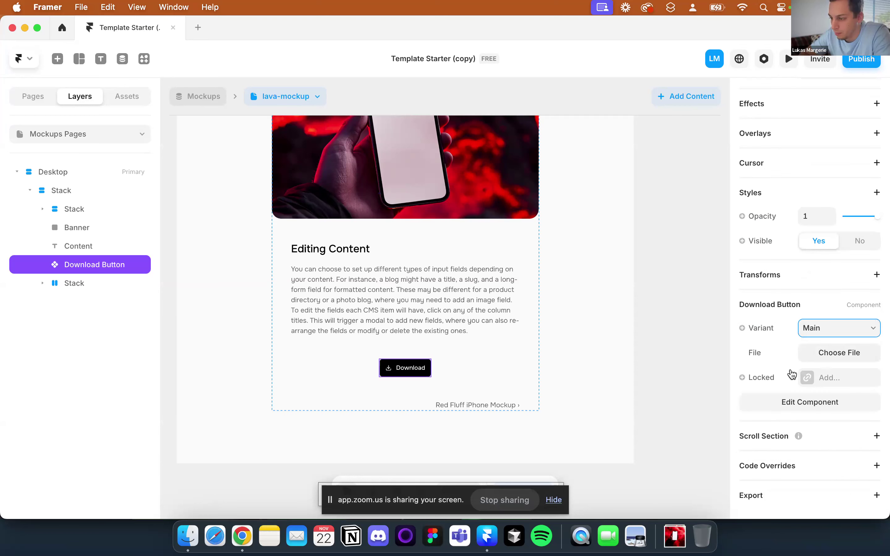
- Link the Locked property to the /upgrade page and scroll back up to the banner image
{"action": "left_click", "coordinate": [752, 379]}
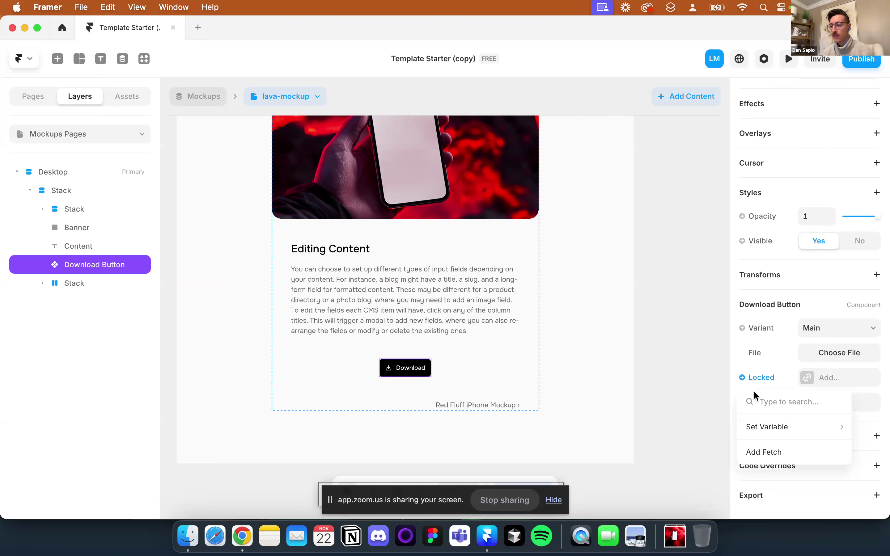
{"action": "mouse_move", "coordinate": [768, 428]}
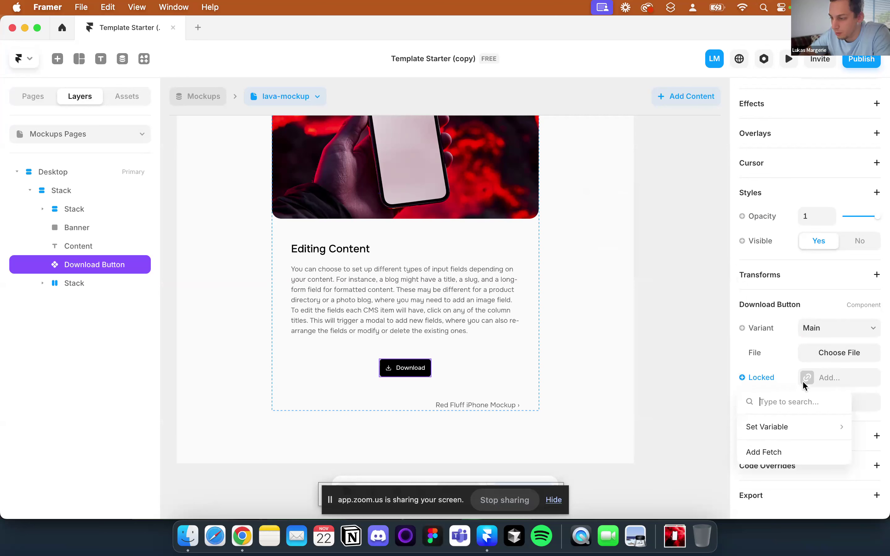
{"action": "left_click", "coordinate": [822, 378]}
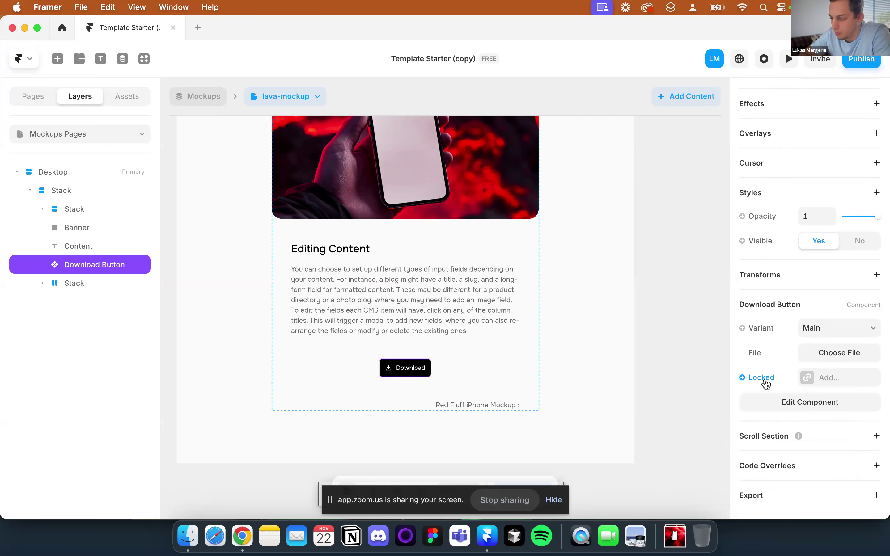
{"action": "left_click", "coordinate": [807, 379]}
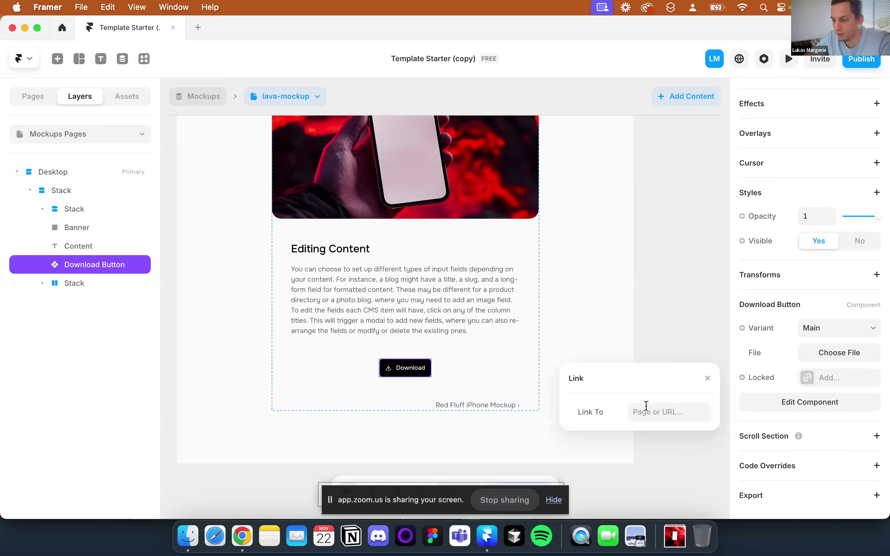
{"action": "left_click", "coordinate": [640, 415]}
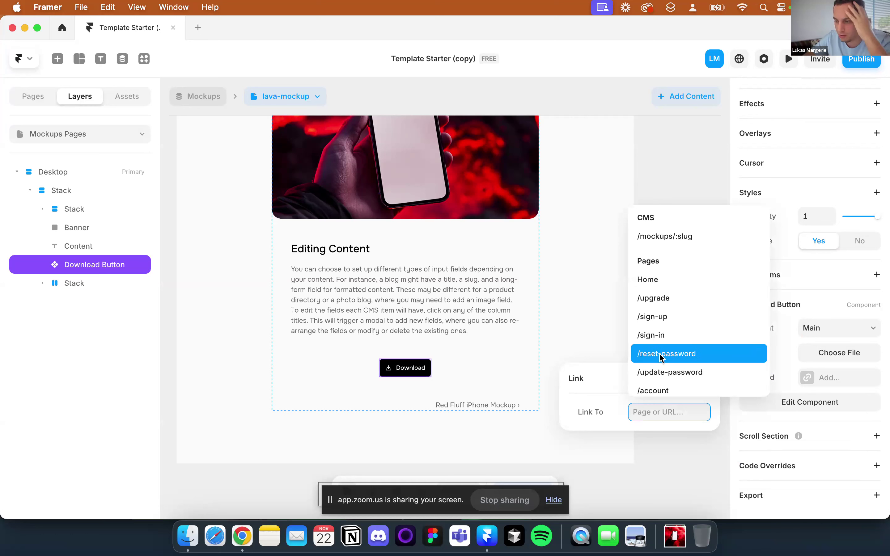
{"action": "scroll", "coordinate": [660, 357], "scroll_direction": "down", "scroll_amount": 4}
{"action": "scroll", "coordinate": [667, 346], "scroll_direction": "up", "scroll_amount": 1}
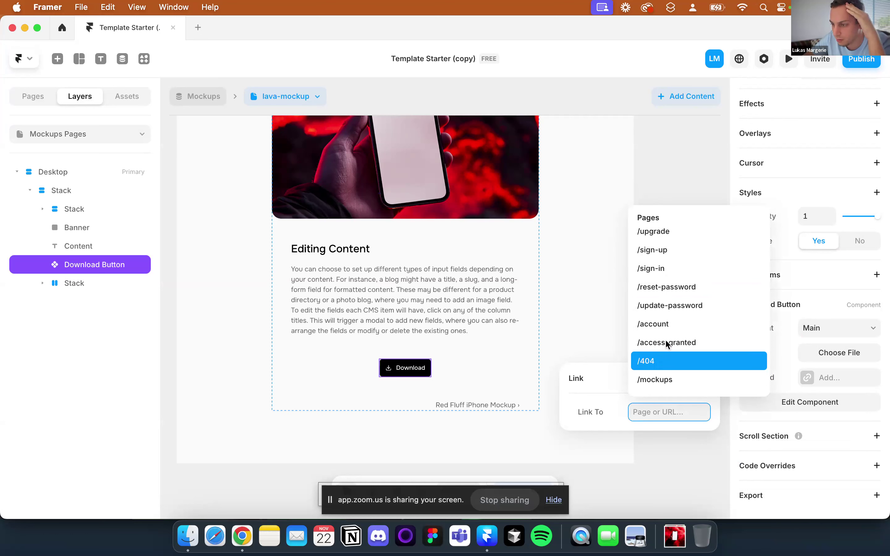
{"action": "left_click", "coordinate": [655, 245]}
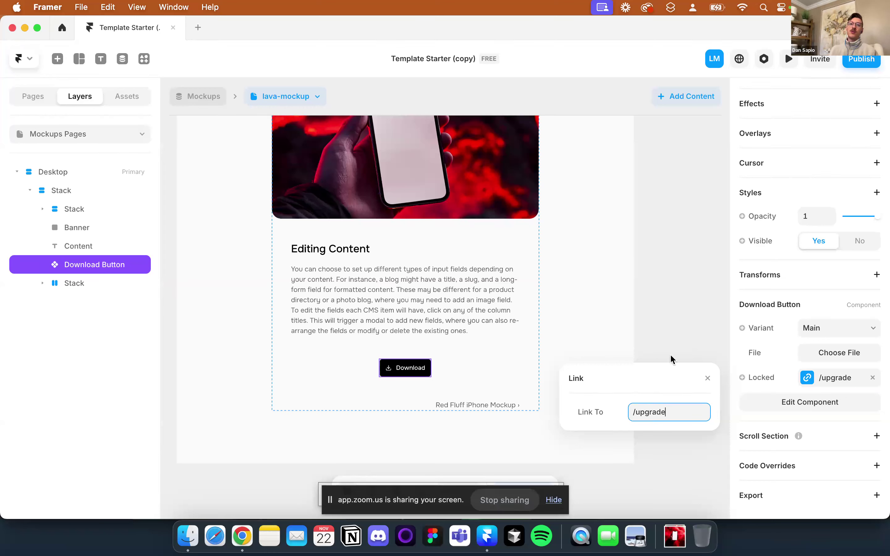
{"action": "left_click", "coordinate": [658, 340]}
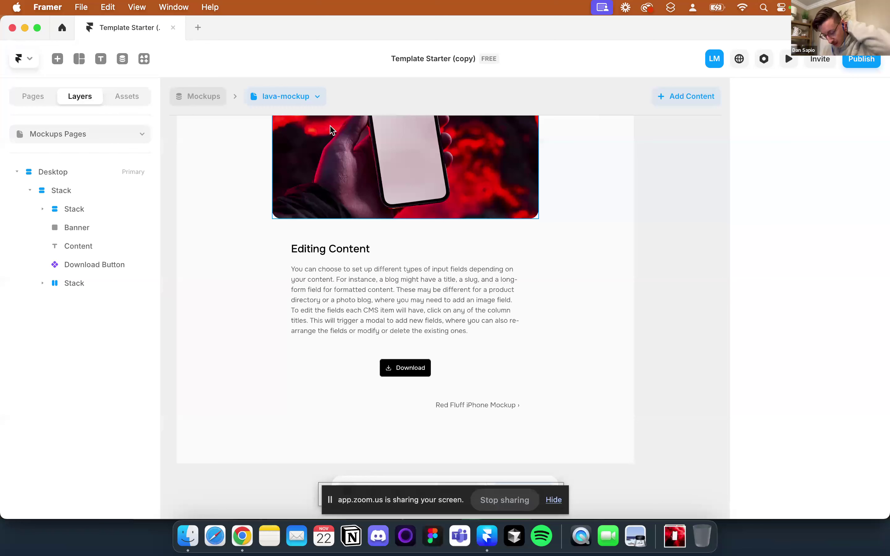
{"action": "scroll", "coordinate": [330, 125], "scroll_direction": "up", "scroll_amount": 5}
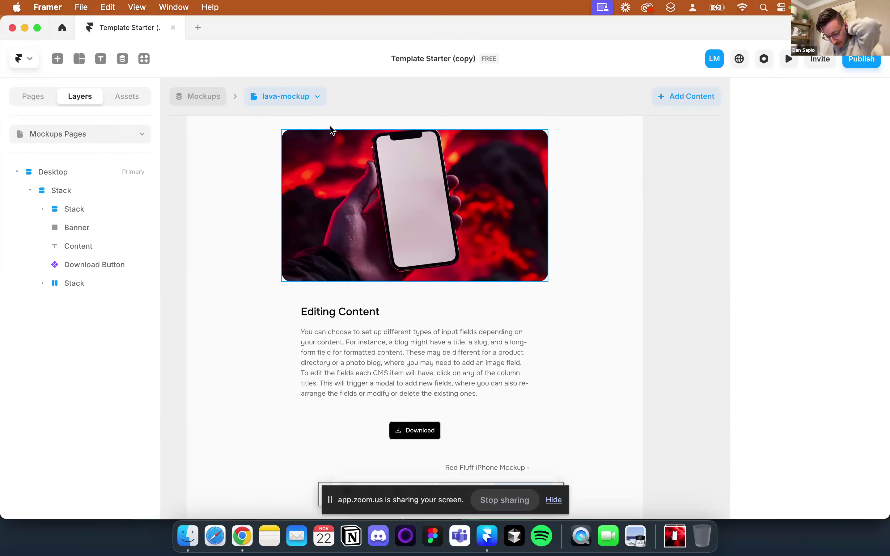
- Launch the FramerAuth plugin, move it left of the canvas, and open its Sign In email field
{"action": "left_click", "coordinate": [144, 60]}
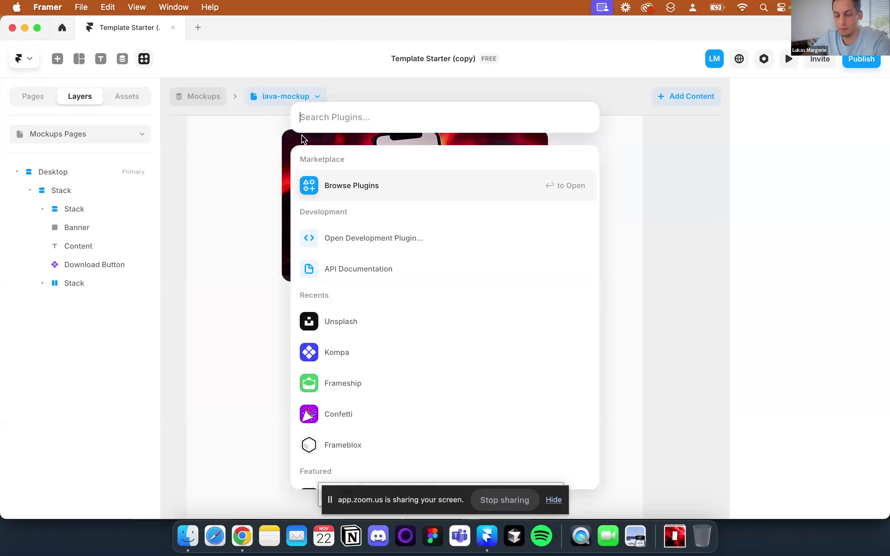
{"action": "type", "text": "framerauthg"}
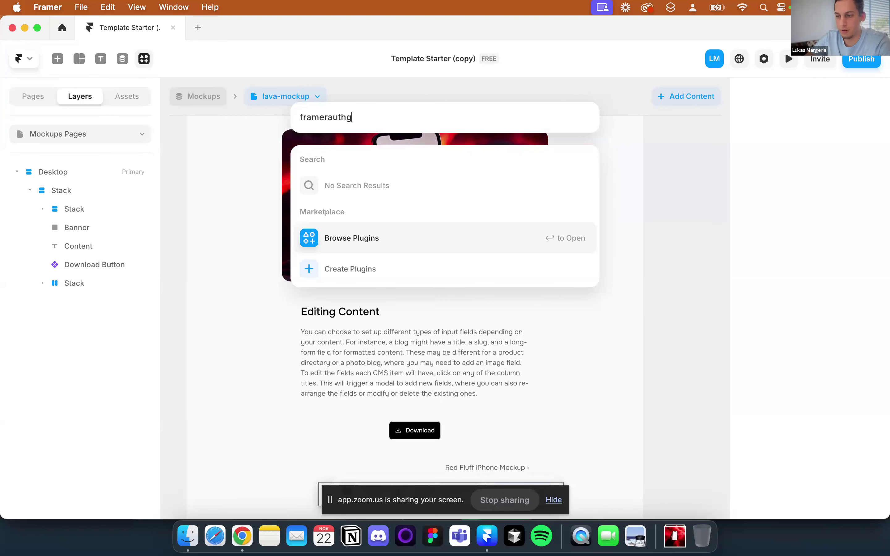
{"action": "key", "text": "BackSpace"}
{"action": "key", "text": "Return"}
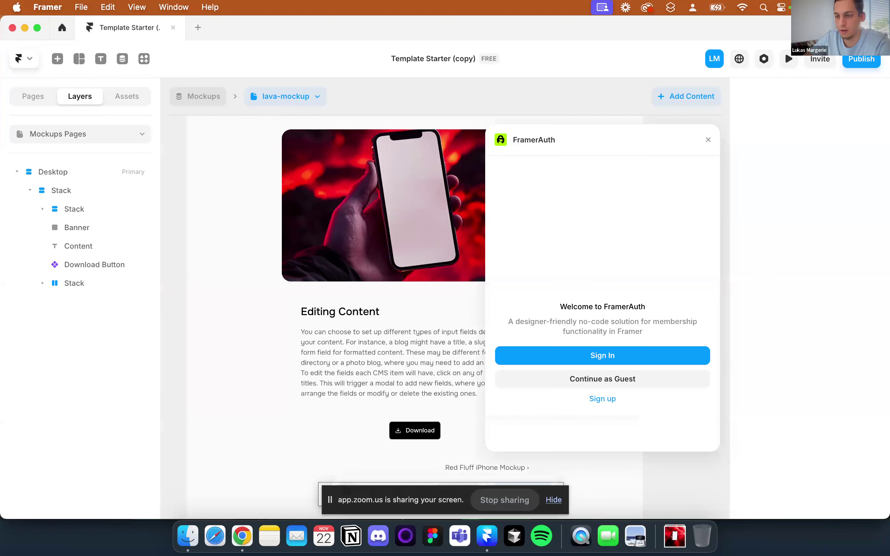
{"action": "left_click_drag", "start_coordinate": [645, 131], "coordinate": [271, 110]}
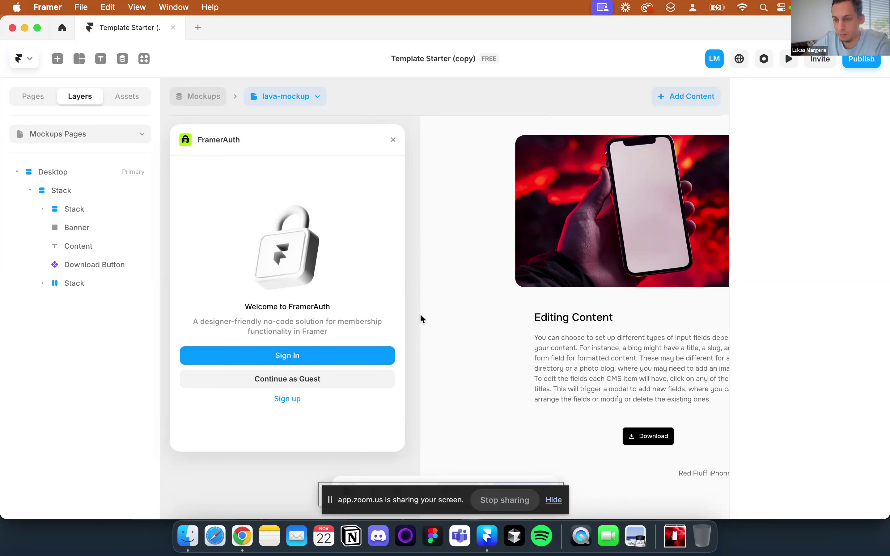
{"action": "left_click", "coordinate": [321, 355]}
{"action": "left_click", "coordinate": [293, 345]}
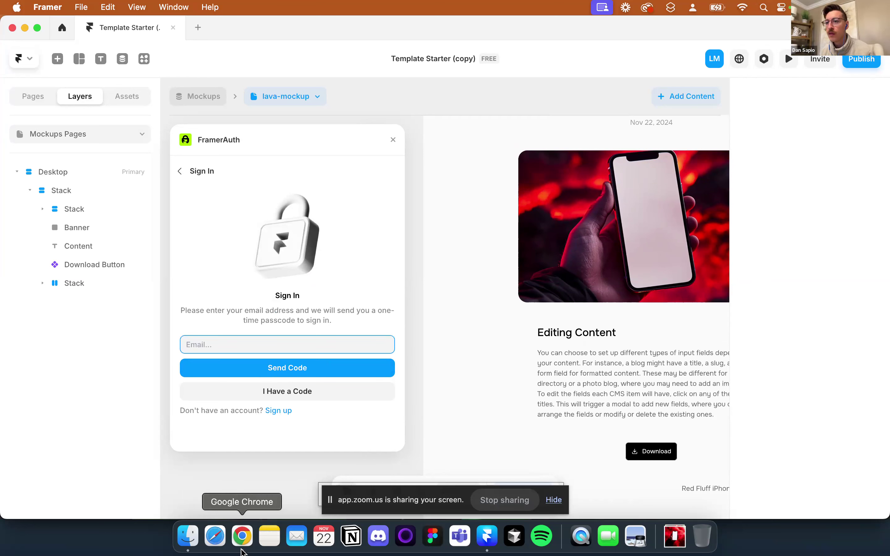
- Copy the account email from the Zoom meeting chat in Chrome and paste it into FramerAuth's Email field
{"action": "left_click", "coordinate": [242, 548]}
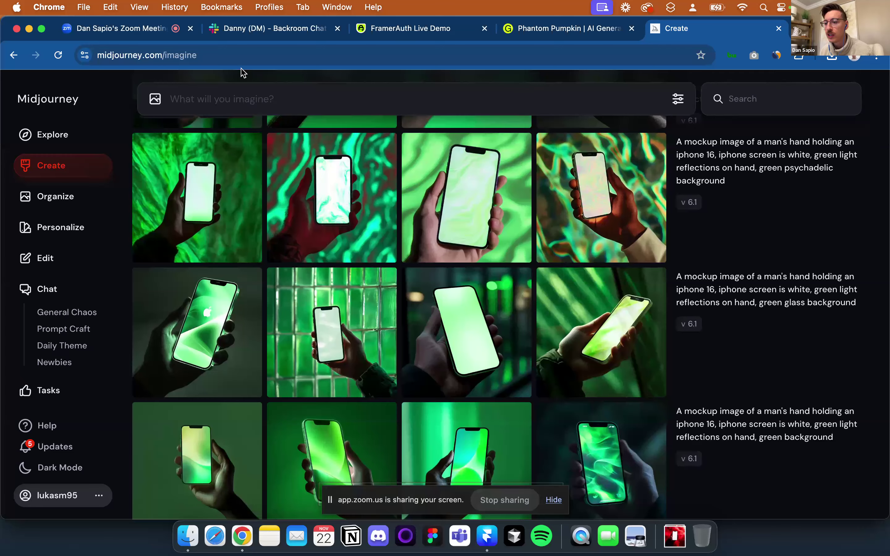
{"action": "left_click", "coordinate": [147, 28]}
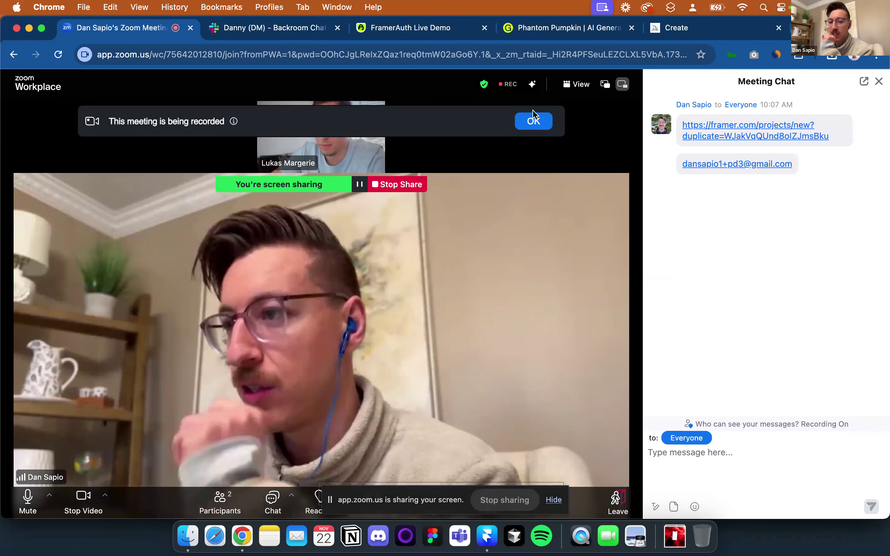
{"action": "mouse_move", "coordinate": [715, 176]}
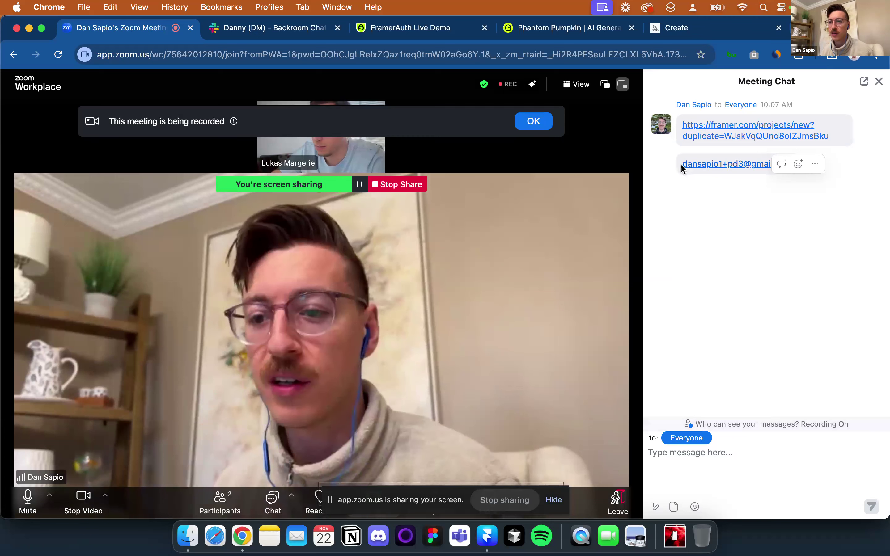
{"action": "left_click_drag", "start_coordinate": [681, 166], "coordinate": [781, 166]}
{"action": "key", "text": "super+c"}
{"action": "mouse_move", "coordinate": [803, 168]}
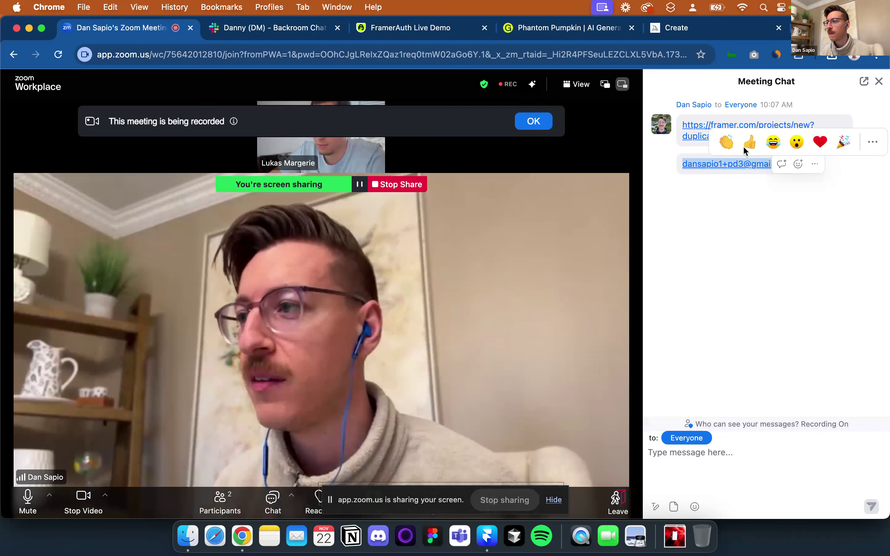
{"action": "left_click", "coordinate": [712, 29]}
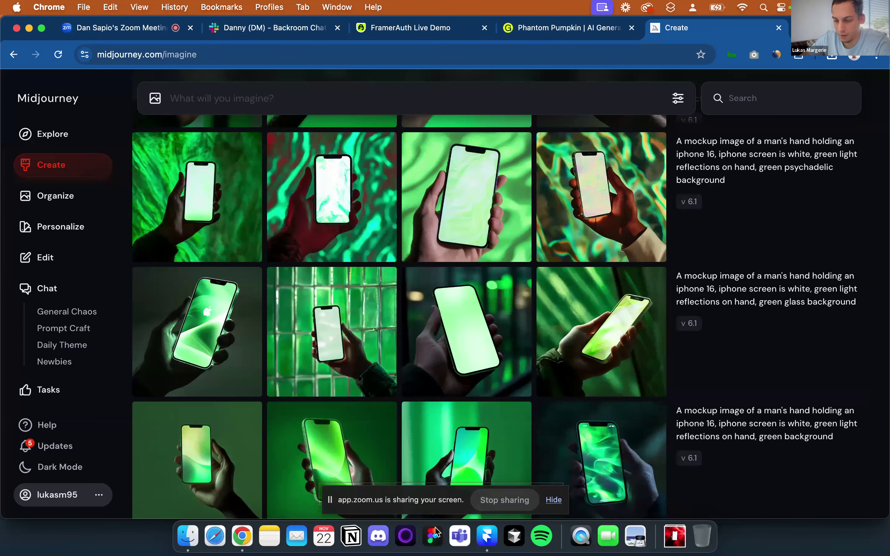
{"action": "left_click", "coordinate": [490, 535]}
{"action": "key", "text": "super+v"}
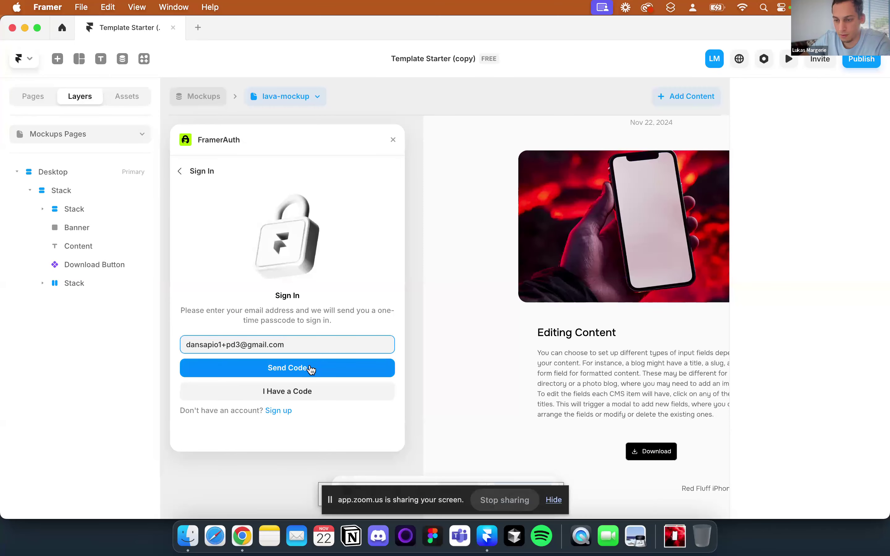
- Request a sign-in code by email and enter the one-time passcode
{"action": "left_click", "coordinate": [310, 368]}
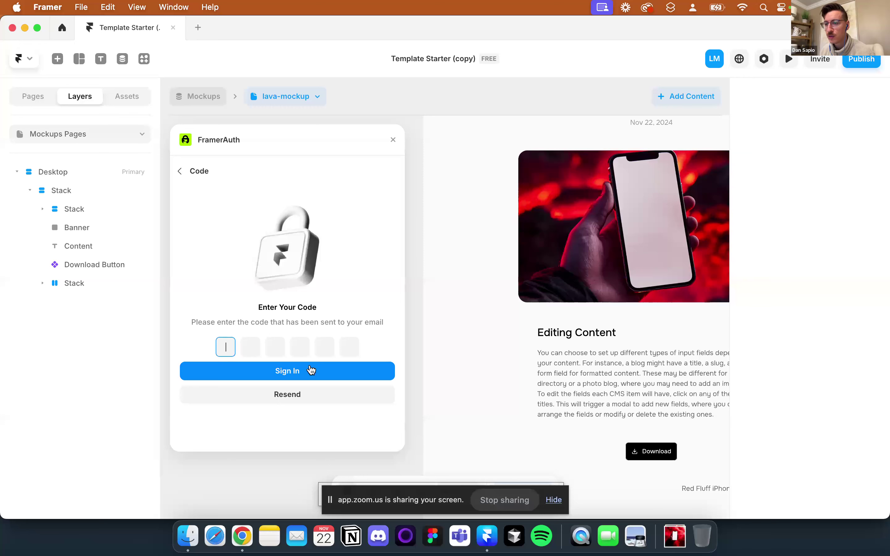
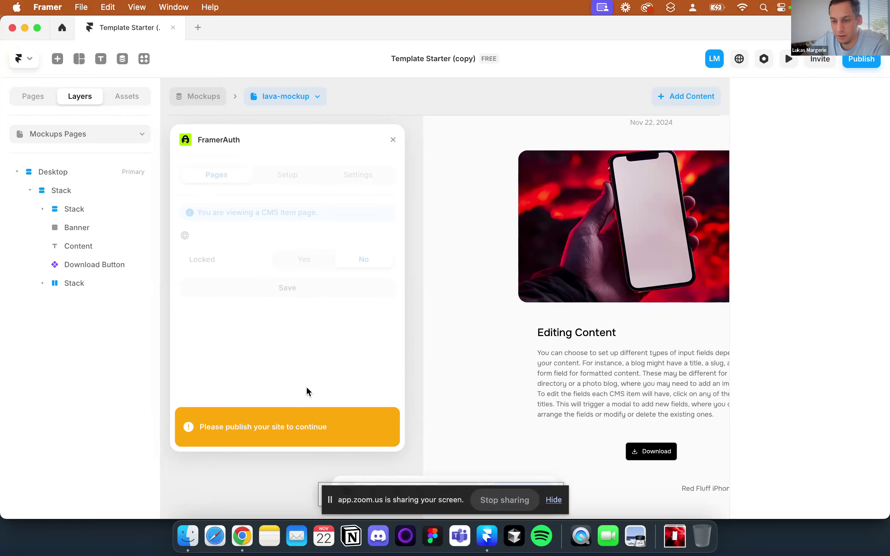
- Publish the site to sensitive-road-536765.framer.app, view it in Chrome, and open FramerAuth's mismatch fix
{"action": "left_click", "coordinate": [861, 60]}
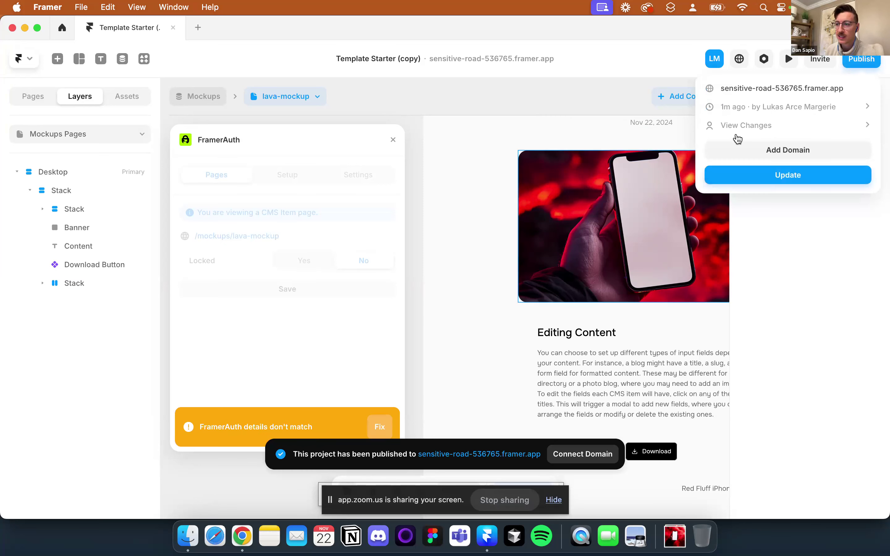
{"action": "left_click", "coordinate": [747, 90]}
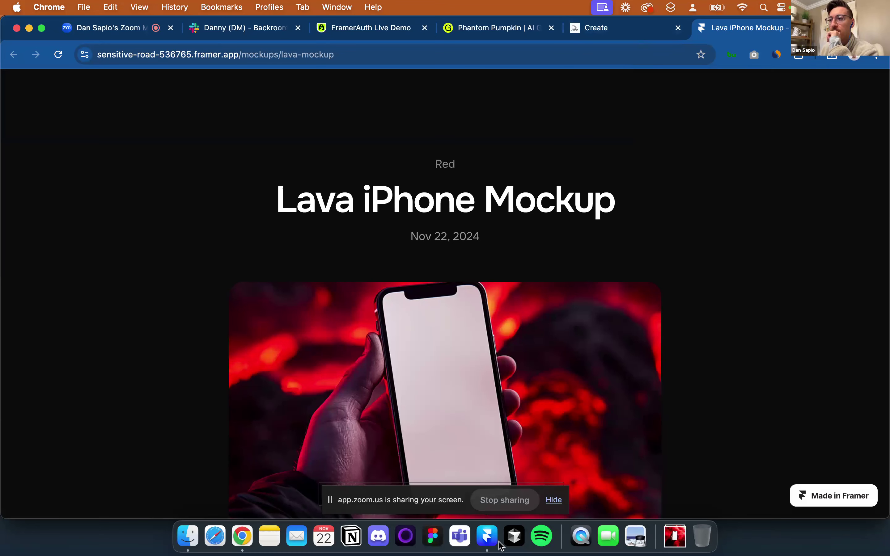
{"action": "left_click", "coordinate": [487, 536]}
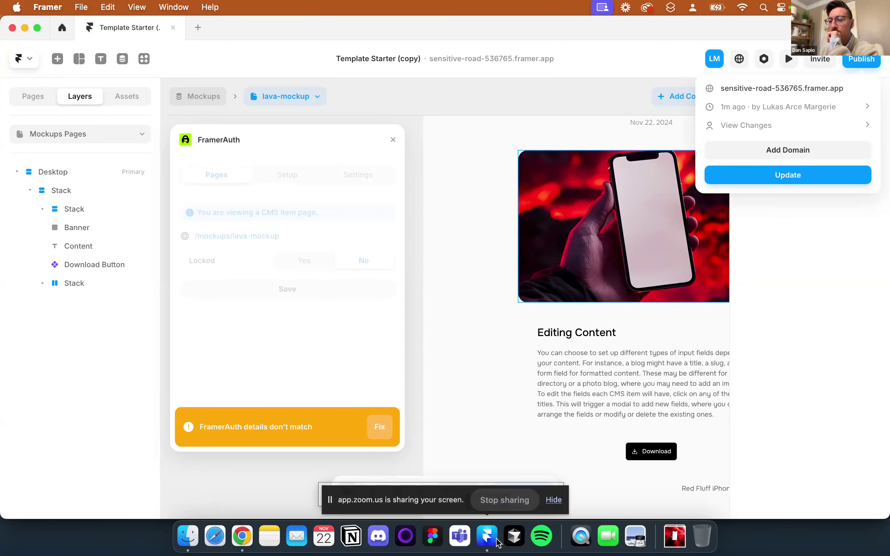
{"action": "left_click", "coordinate": [379, 429]}
{"action": "left_click", "coordinate": [379, 429]}
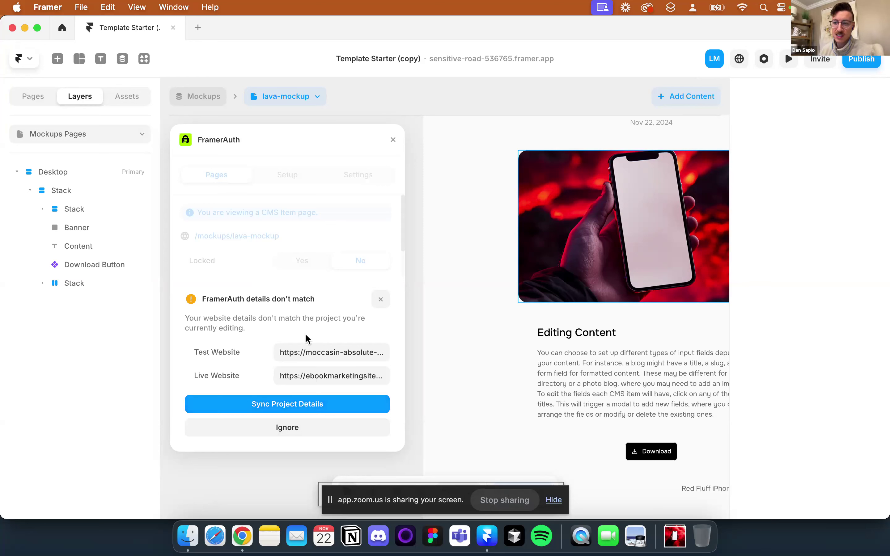
- Sync FramerAuth's project details with the site and add its missing custom code snippet
{"action": "left_click", "coordinate": [853, 62]}
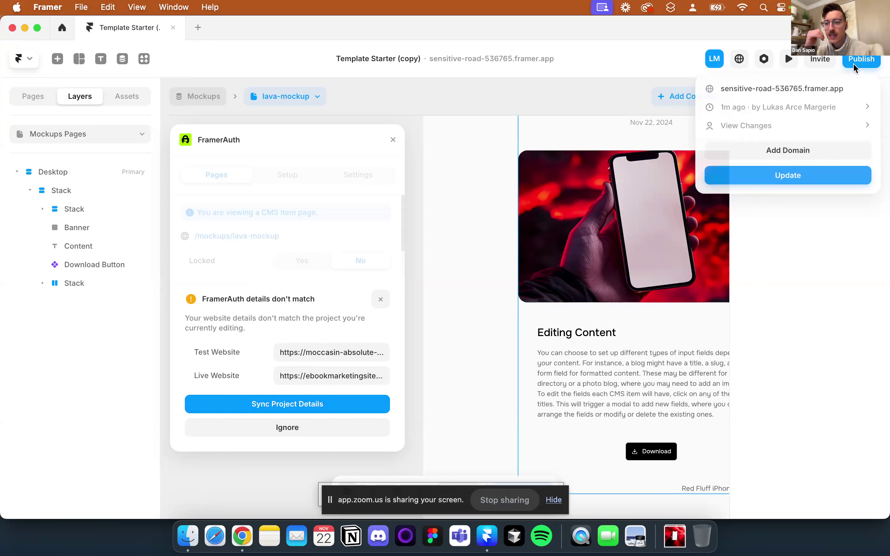
{"action": "left_click", "coordinate": [853, 65]}
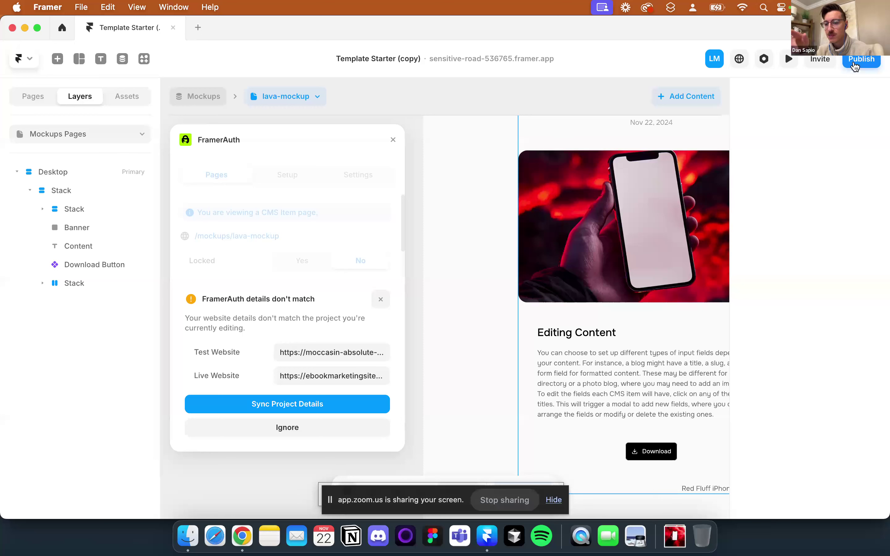
{"action": "left_click", "coordinate": [323, 411]}
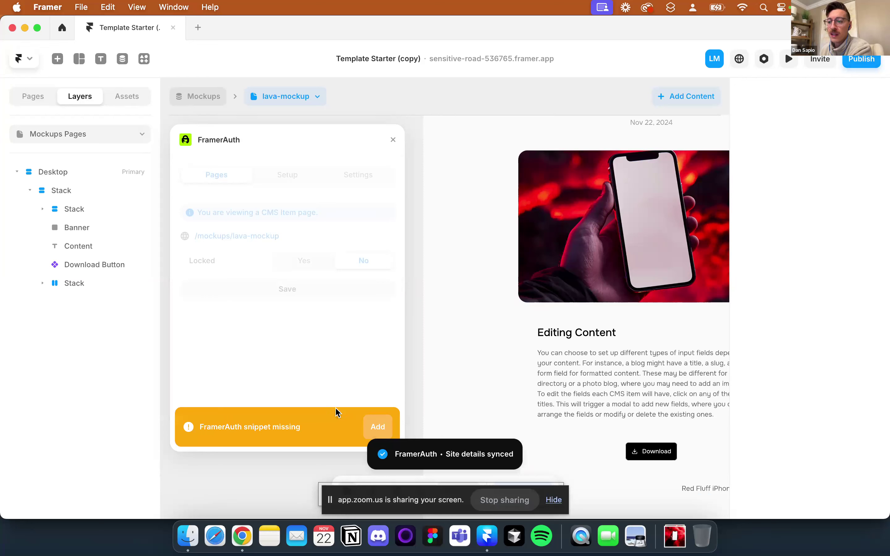
{"action": "left_click", "coordinate": [377, 429]}
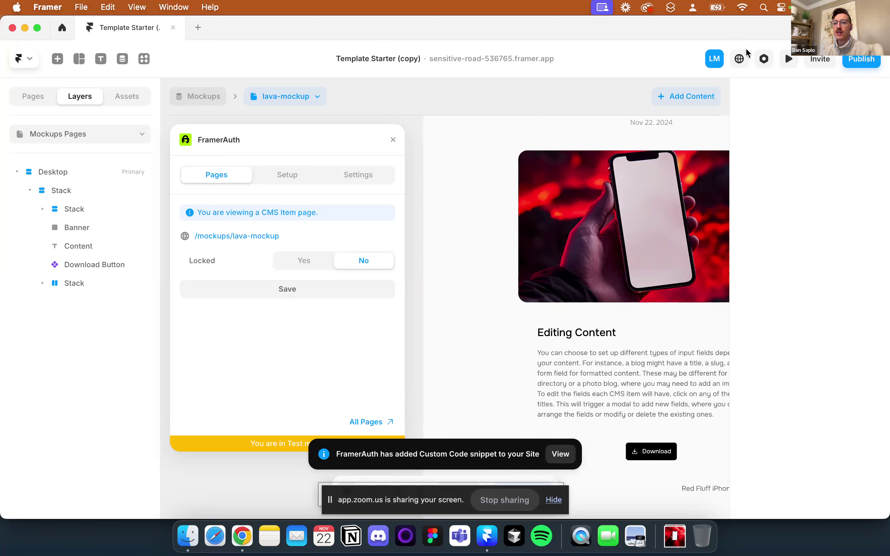
- Confirm FramerAuth's plugin code sits at the start of <body> in General site settings, then return to lava-mockup
{"action": "left_click", "coordinate": [762, 58]}
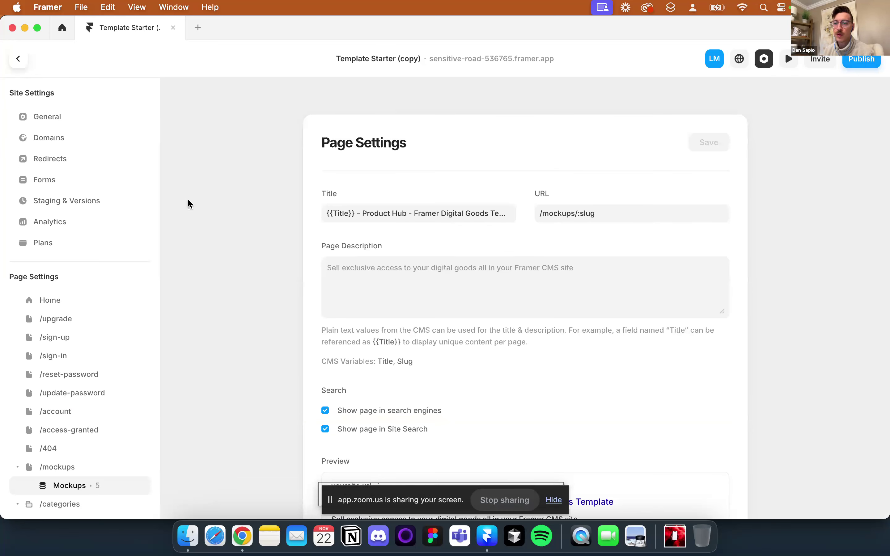
{"action": "left_click", "coordinate": [69, 116]}
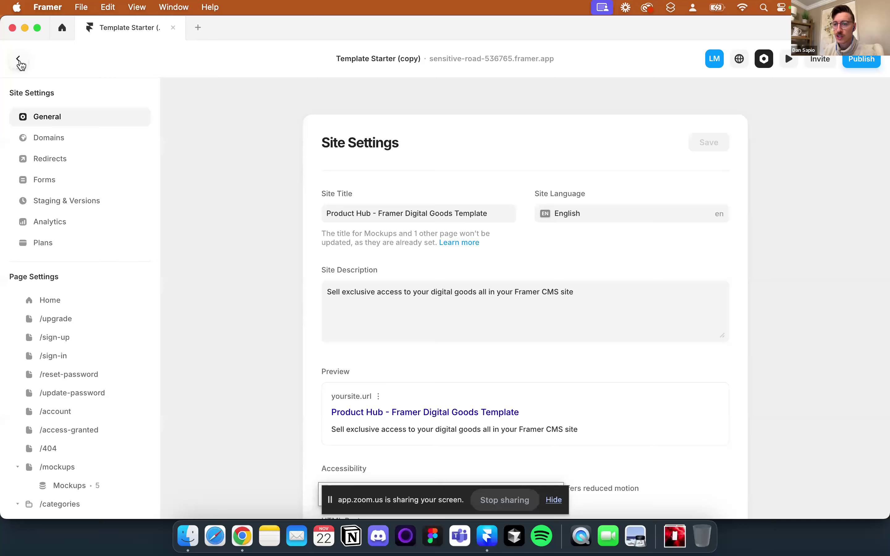
{"action": "scroll", "coordinate": [426, 312], "scroll_direction": "down", "scroll_amount": 20}
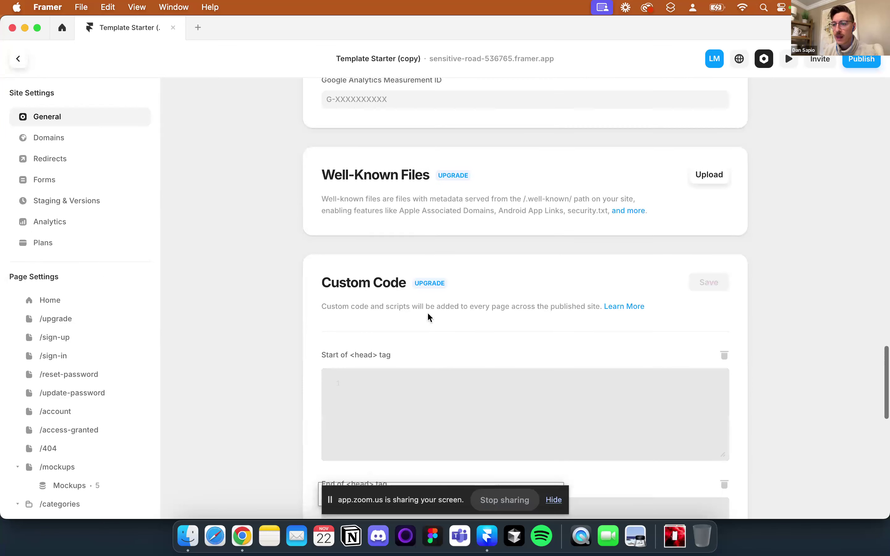
{"action": "scroll", "coordinate": [423, 378], "scroll_direction": "down", "scroll_amount": 8}
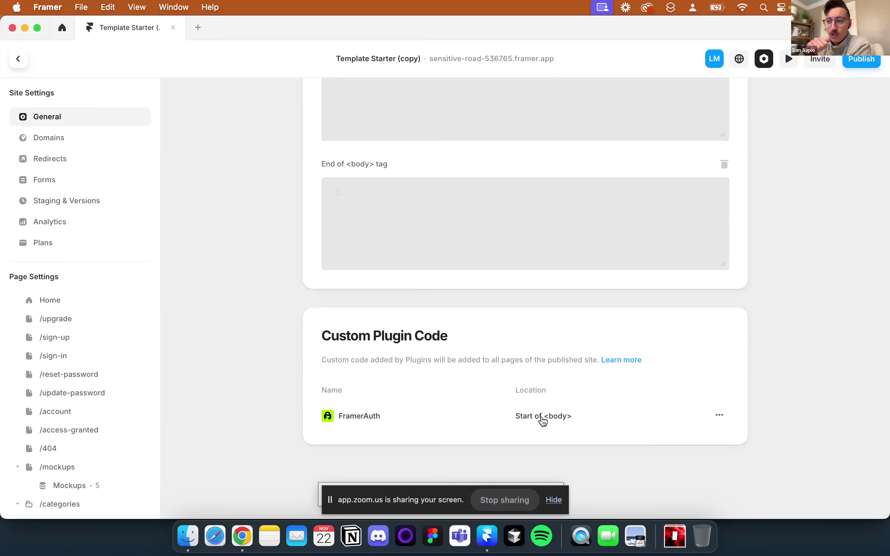
{"action": "scroll", "coordinate": [405, 352], "scroll_direction": "up", "scroll_amount": 1}
{"action": "scroll", "coordinate": [404, 350], "scroll_direction": "down", "scroll_amount": 1}
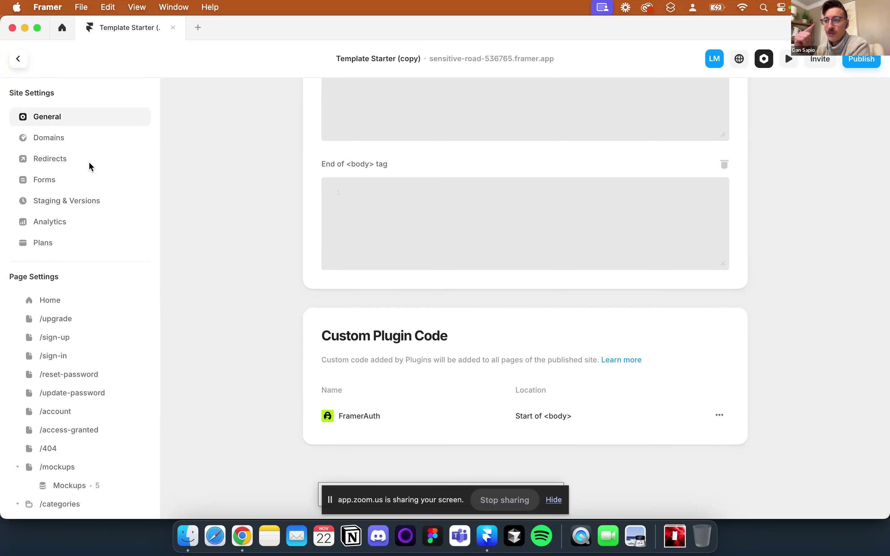
{"action": "left_click", "coordinate": [22, 65]}
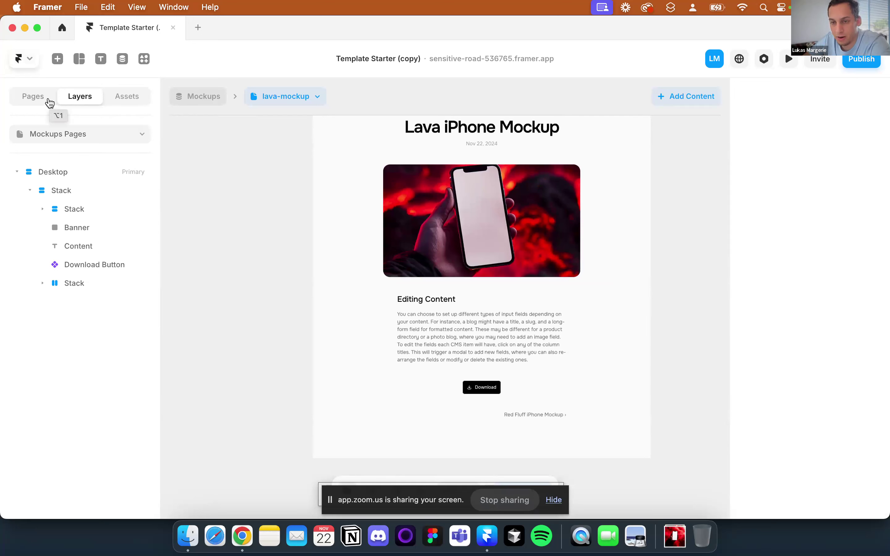
- Launch the FramerAuth plugin and review its sign-in component and page-lock setup steps
{"action": "left_click", "coordinate": [144, 60]}
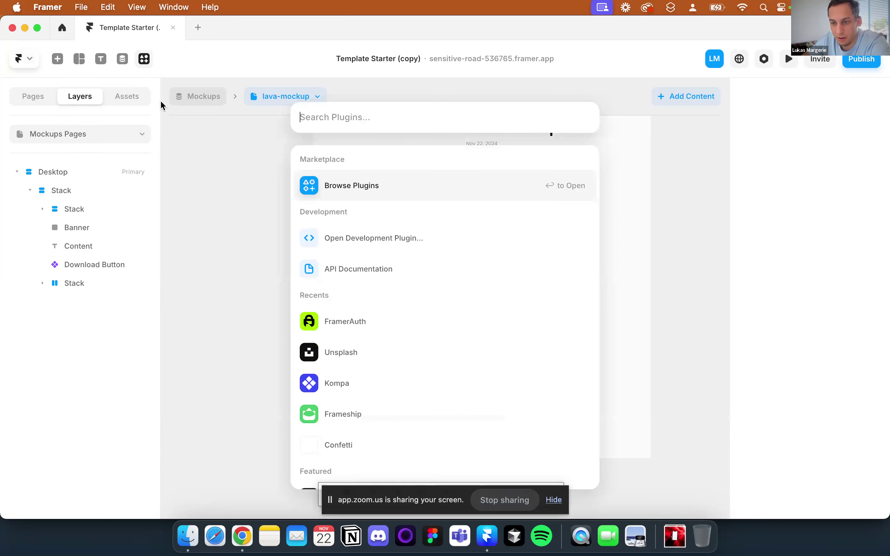
{"action": "left_click", "coordinate": [343, 319]}
{"action": "left_click_drag", "start_coordinate": [312, 138], "coordinate": [306, 126]}
{"action": "scroll", "coordinate": [516, 284], "scroll_direction": "left", "scroll_amount": 4}
{"action": "scroll", "coordinate": [516, 284], "scroll_direction": "up", "scroll_amount": 1}
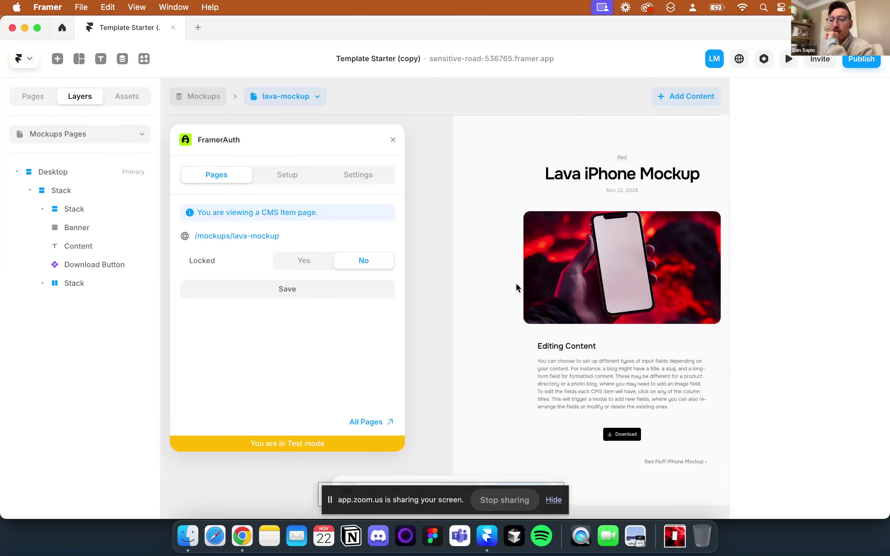
{"action": "scroll", "coordinate": [518, 287], "scroll_direction": "right", "scroll_amount": 2}
{"action": "scroll", "coordinate": [518, 287], "scroll_direction": "up", "scroll_amount": 1}
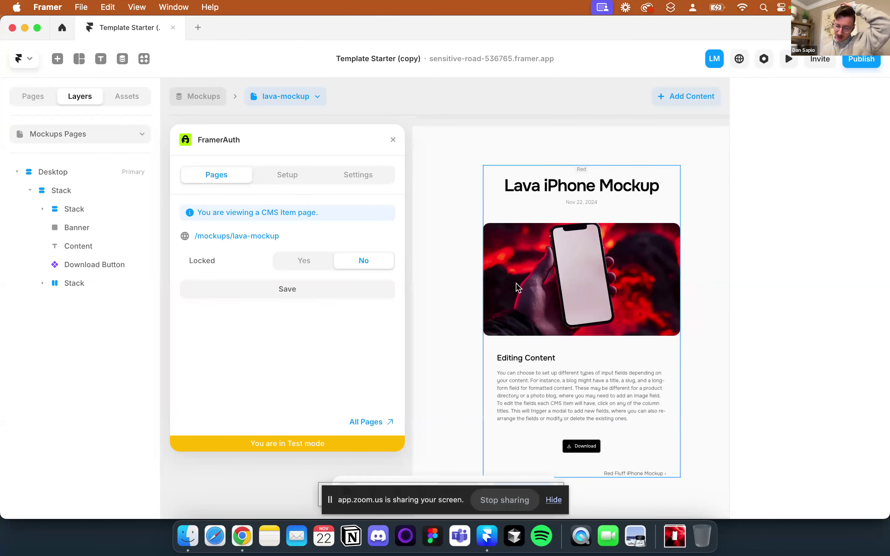
{"action": "left_click", "coordinate": [295, 177]}
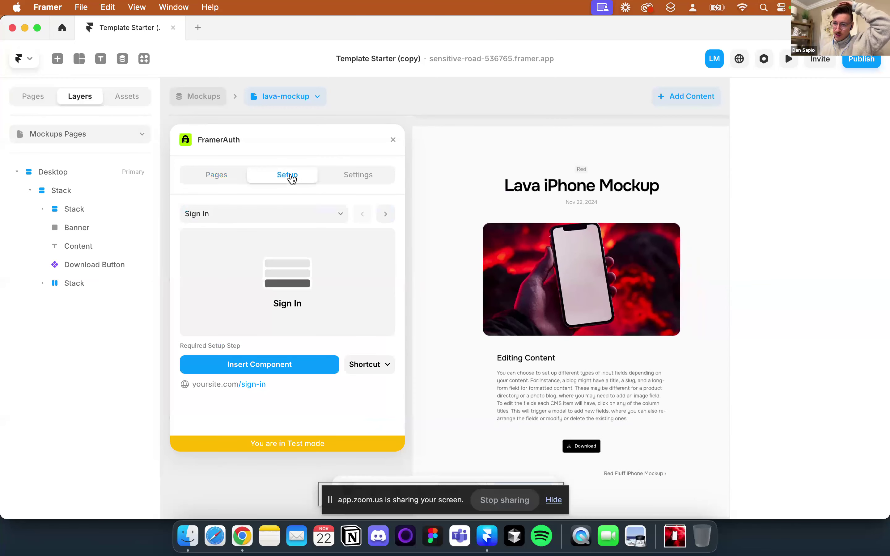
{"action": "left_click", "coordinate": [223, 180]}
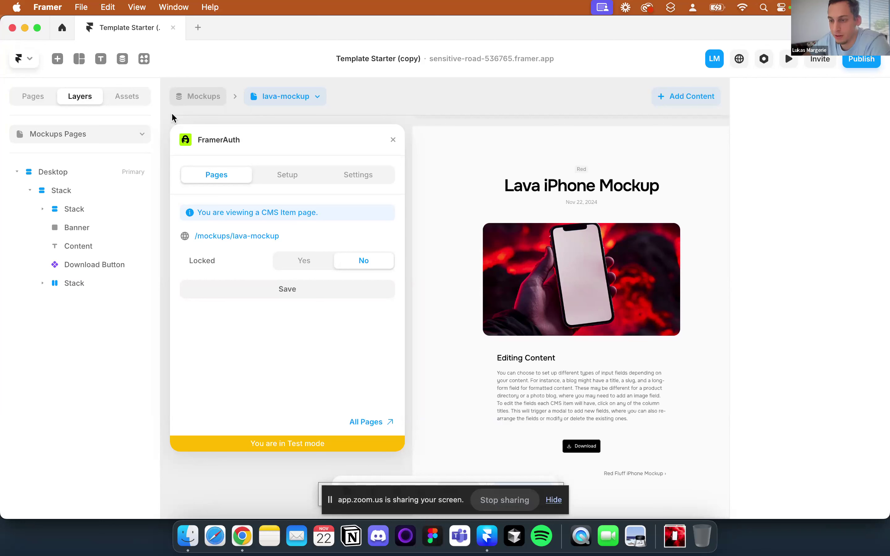
- Set FramerAuth's setup step to Sign In
{"action": "scroll", "coordinate": [440, 131], "scroll_direction": "right", "scroll_amount": 2}
{"action": "scroll", "coordinate": [441, 135], "scroll_direction": "right", "scroll_amount": 1}
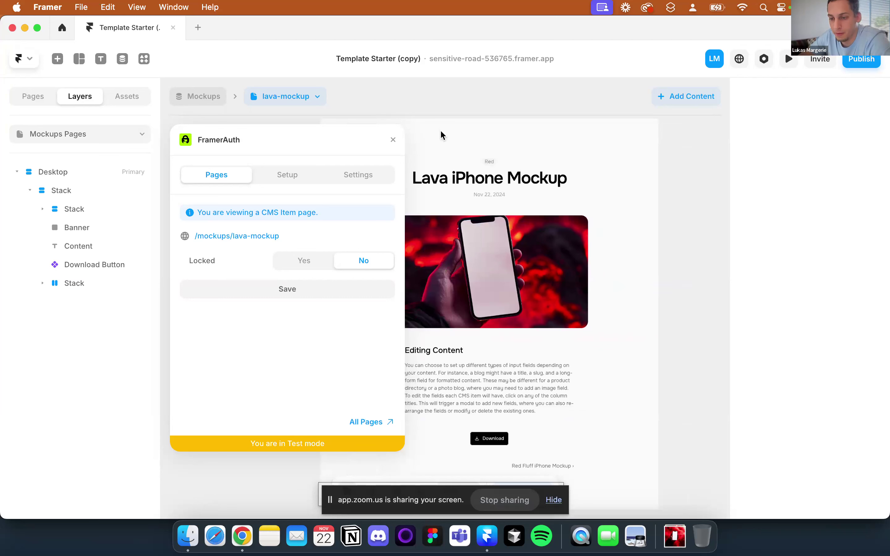
{"action": "scroll", "coordinate": [438, 149], "scroll_direction": "left", "scroll_amount": 1}
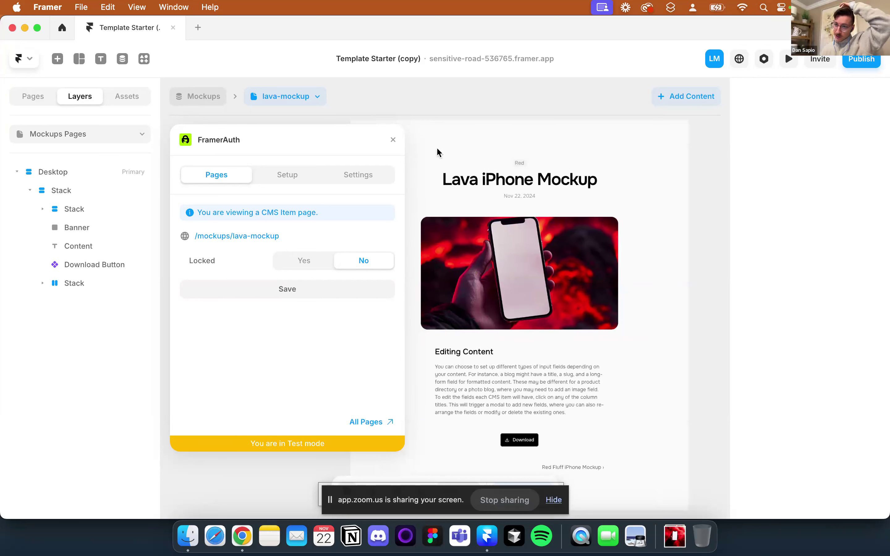
{"action": "left_click", "coordinate": [286, 174]}
{"action": "scroll", "coordinate": [443, 167], "scroll_direction": "left", "scroll_amount": 1}
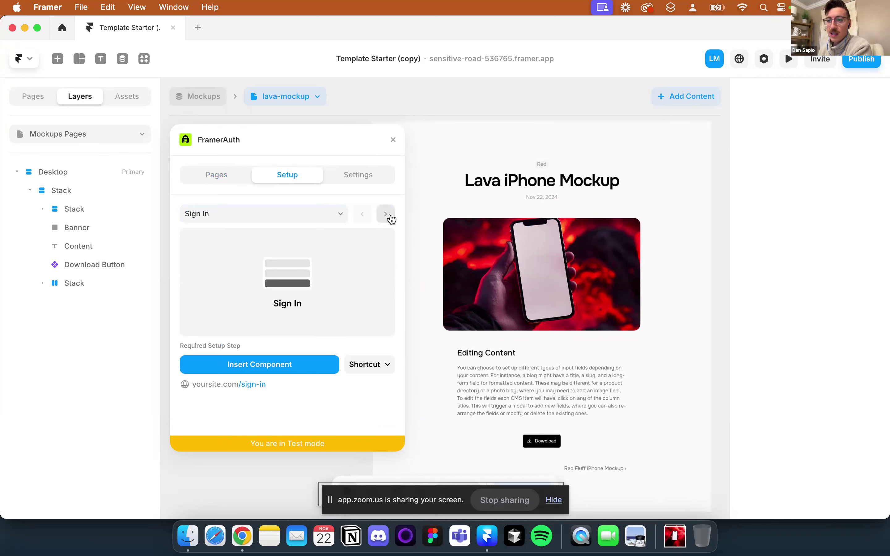
{"action": "left_click", "coordinate": [339, 214]}
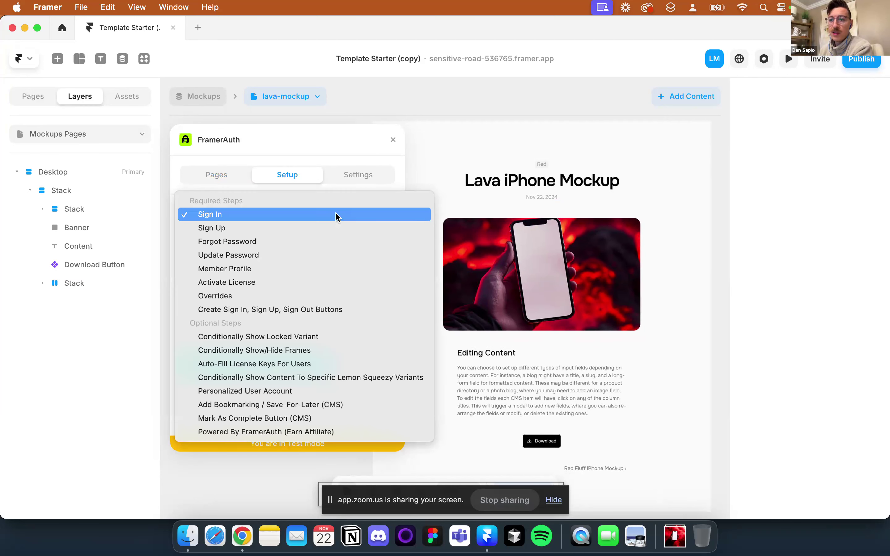
{"action": "left_click", "coordinate": [345, 155]}
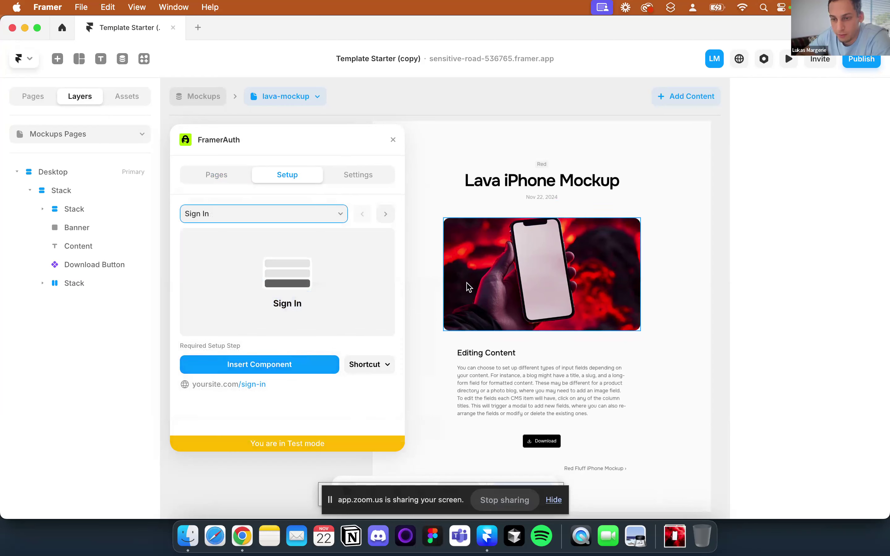
- Open the /sign-in page from the Pages list
{"action": "scroll", "coordinate": [468, 284], "scroll_direction": "left", "scroll_amount": 2}
{"action": "left_click", "coordinate": [37, 98]}
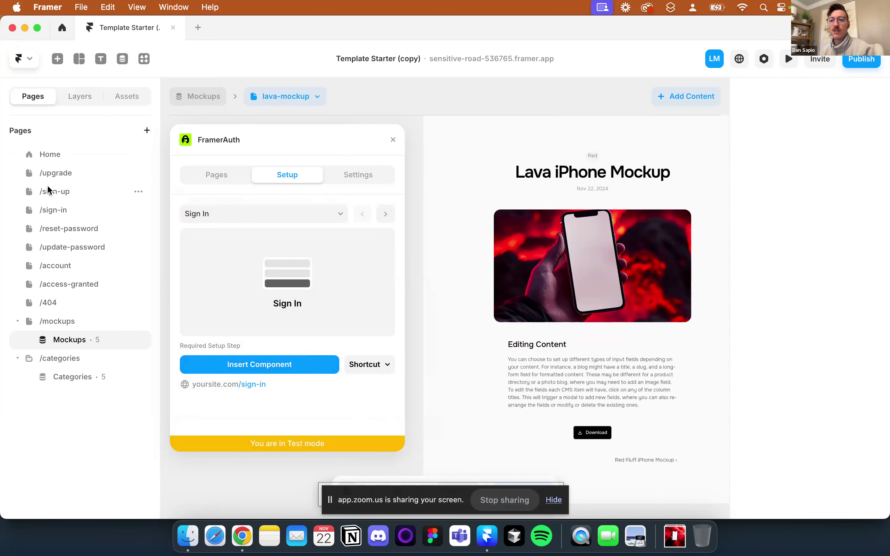
{"action": "left_click", "coordinate": [59, 209]}
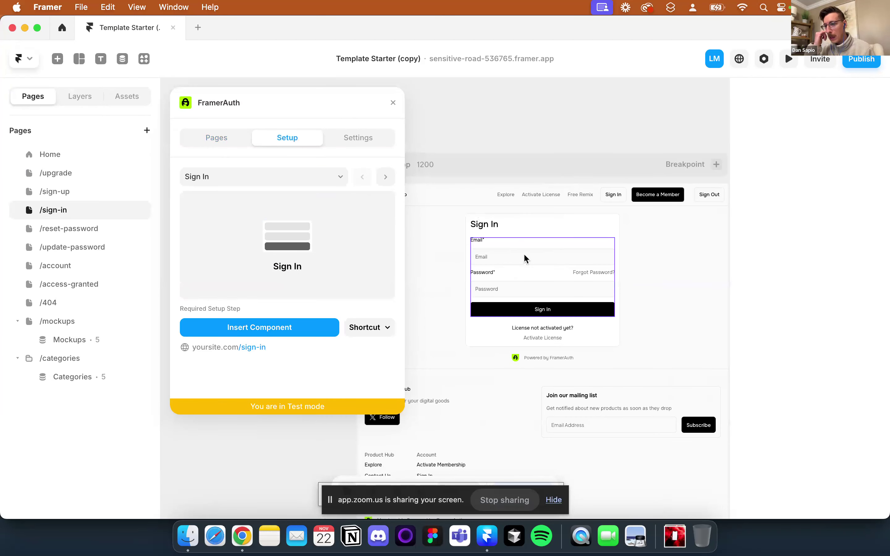
- Insert FramerAuth's Sign In component into the /sign-in form with Width set to Fill
{"action": "left_click", "coordinate": [483, 293]}
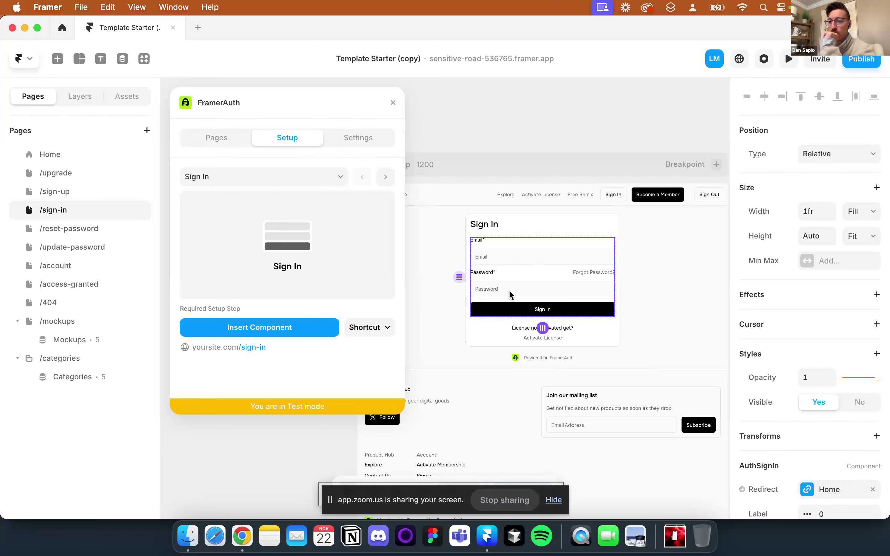
{"action": "scroll", "coordinate": [509, 292], "scroll_direction": "left", "scroll_amount": 2}
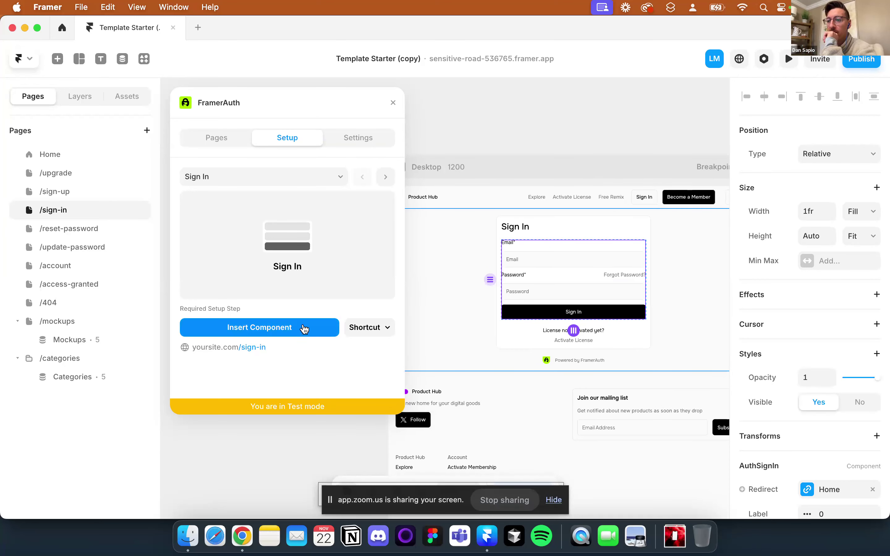
{"action": "left_click_drag", "start_coordinate": [288, 263], "coordinate": [563, 238]}
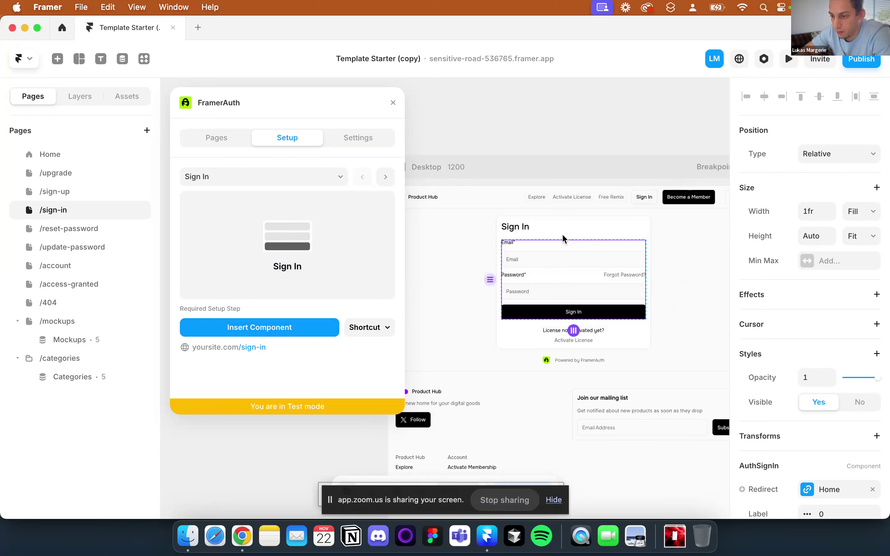
{"action": "left_click", "coordinate": [863, 212]}
{"action": "left_click", "coordinate": [857, 240]}
- Delete the inserted form and its empty container, then undo both deletions to restore them
{"action": "left_click", "coordinate": [557, 350]}
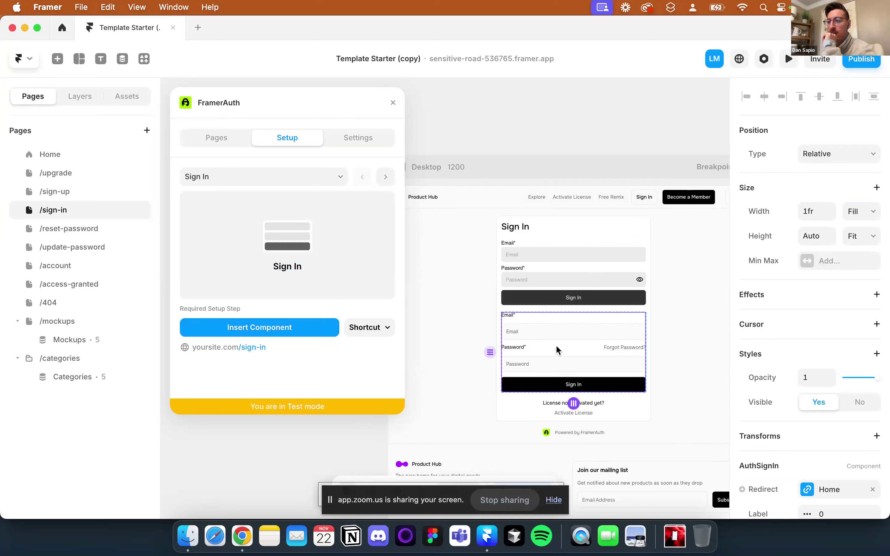
{"action": "key", "text": "BackSpace"}
{"action": "left_click", "coordinate": [527, 360]}
{"action": "key", "text": "BackSpace"}
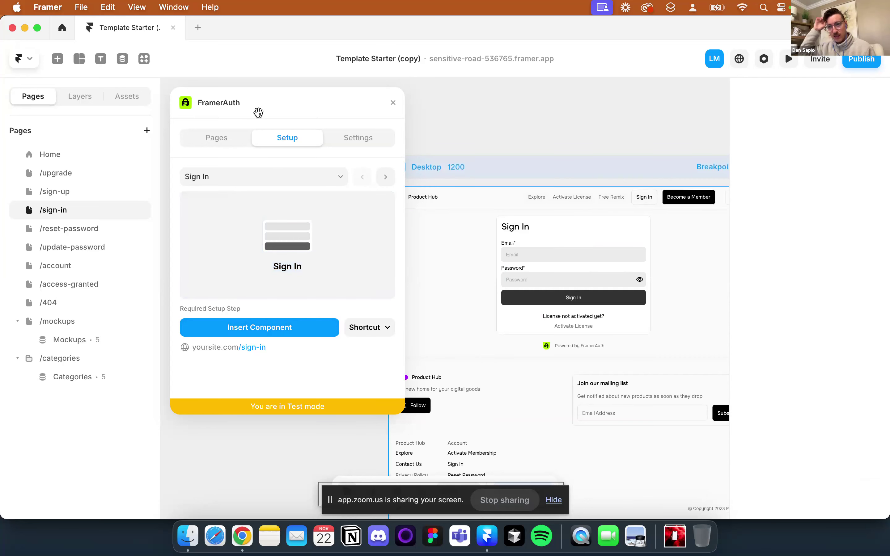
{"action": "key", "text": "super+z"}
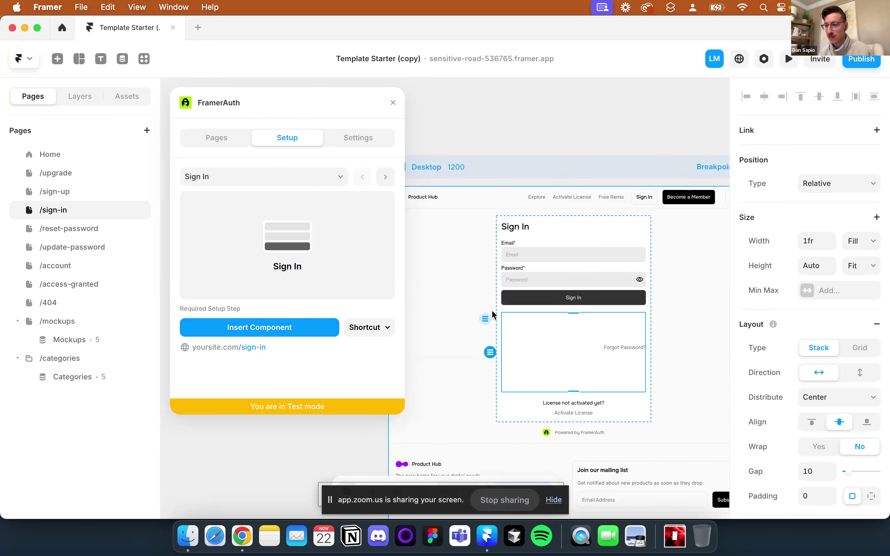
{"action": "key", "text": "super+z"}
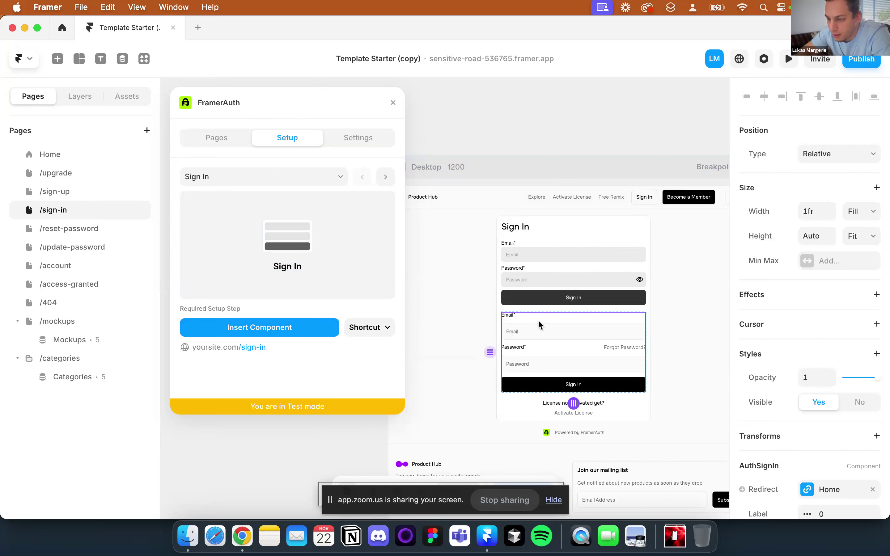
{"action": "scroll", "coordinate": [541, 326], "scroll_direction": "left", "scroll_amount": 2}
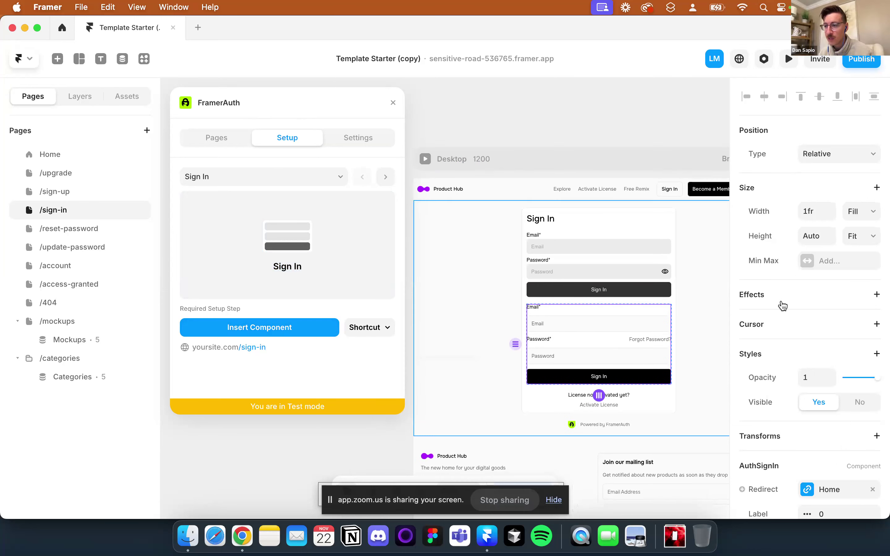
{"action": "scroll", "coordinate": [782, 306], "scroll_direction": "down", "scroll_amount": 2}
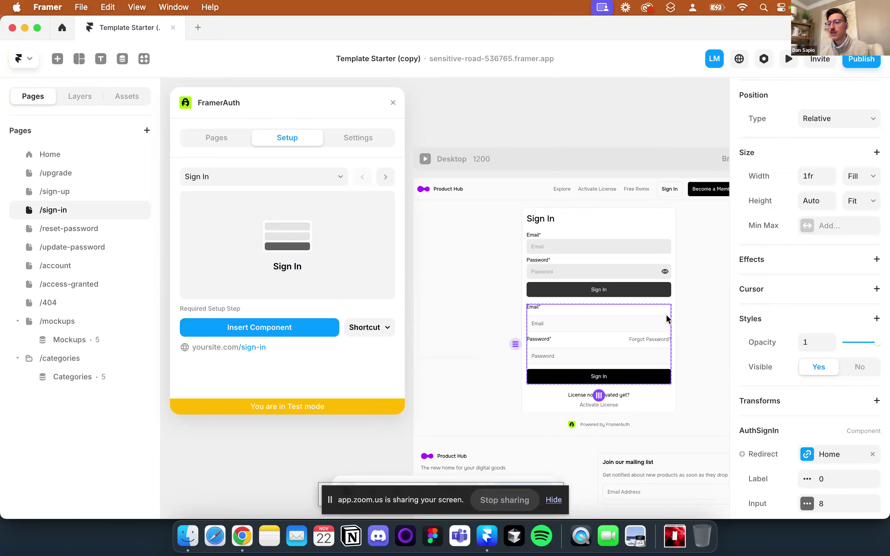
- Close the FramerAuth plugin window and select the original sign-in form
{"action": "left_click", "coordinate": [392, 102]}
{"action": "left_click", "coordinate": [569, 253]}
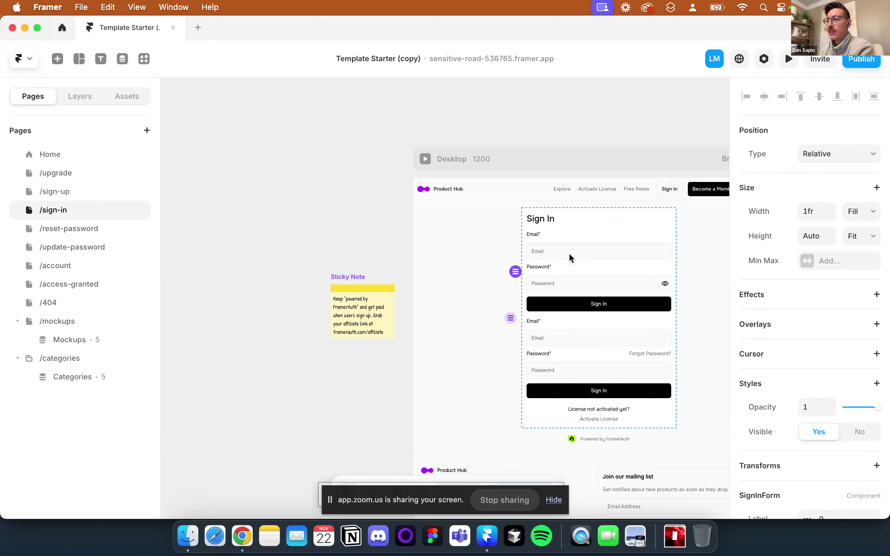
{"action": "scroll", "coordinate": [776, 273], "scroll_direction": "down", "scroll_amount": 10}
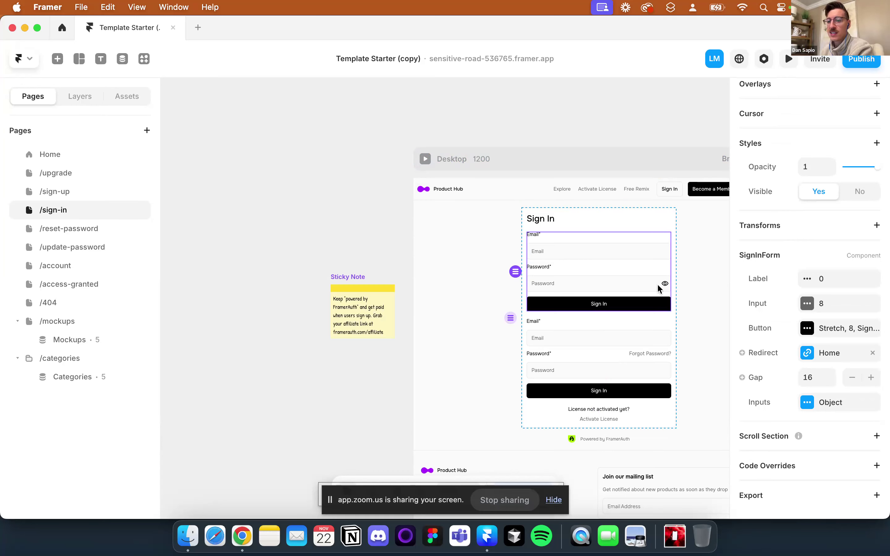
{"action": "scroll", "coordinate": [657, 283], "scroll_direction": "right", "scroll_amount": 3}
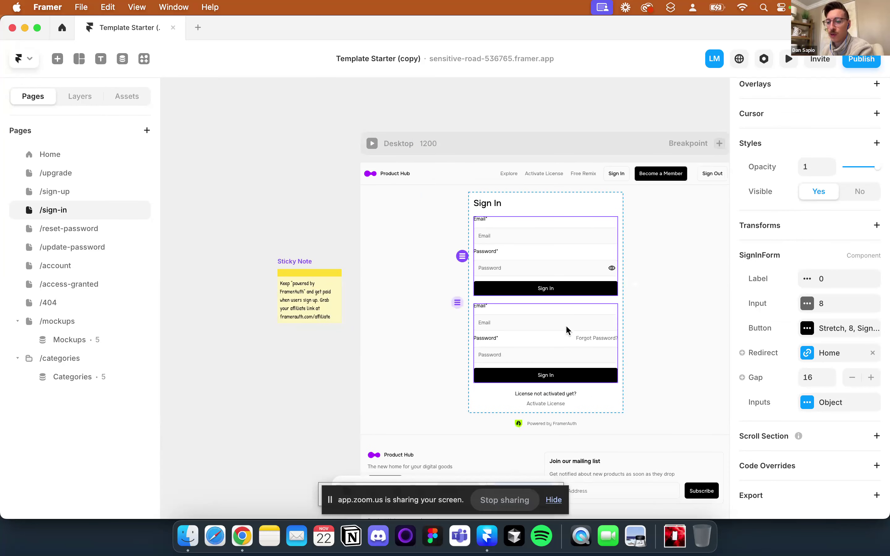
{"action": "scroll", "coordinate": [565, 324], "scroll_direction": "right", "scroll_amount": 3}
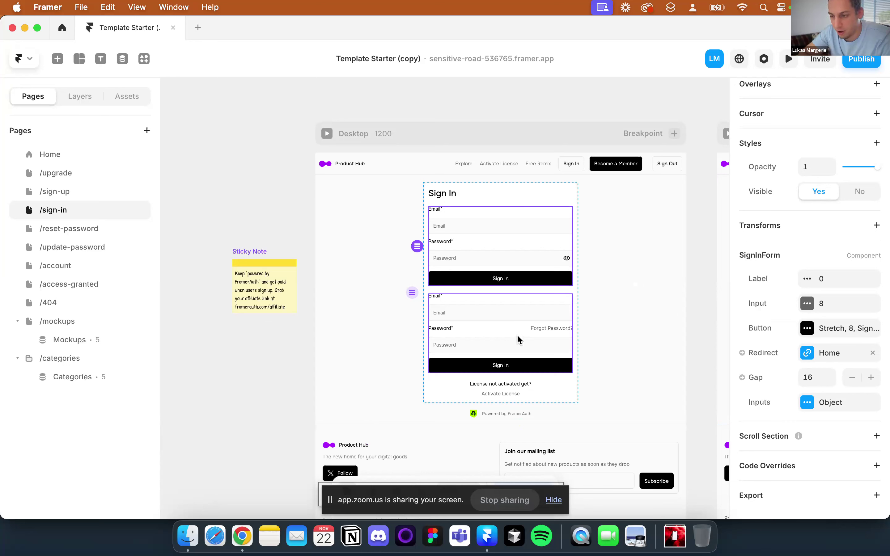
- Delete the second Email/Password field group from the sign-in form
{"action": "right_click", "coordinate": [485, 258]}
{"action": "mouse_move", "coordinate": [524, 241]}
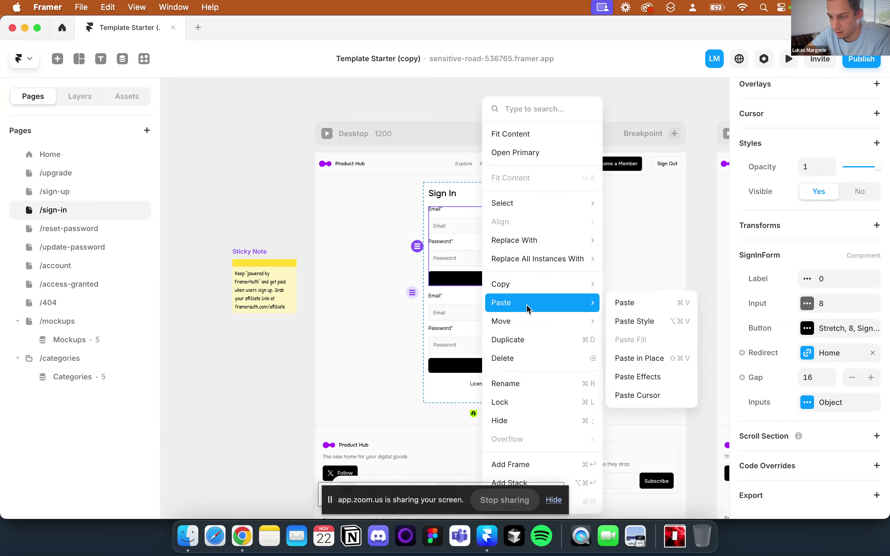
{"action": "mouse_move", "coordinate": [531, 285]}
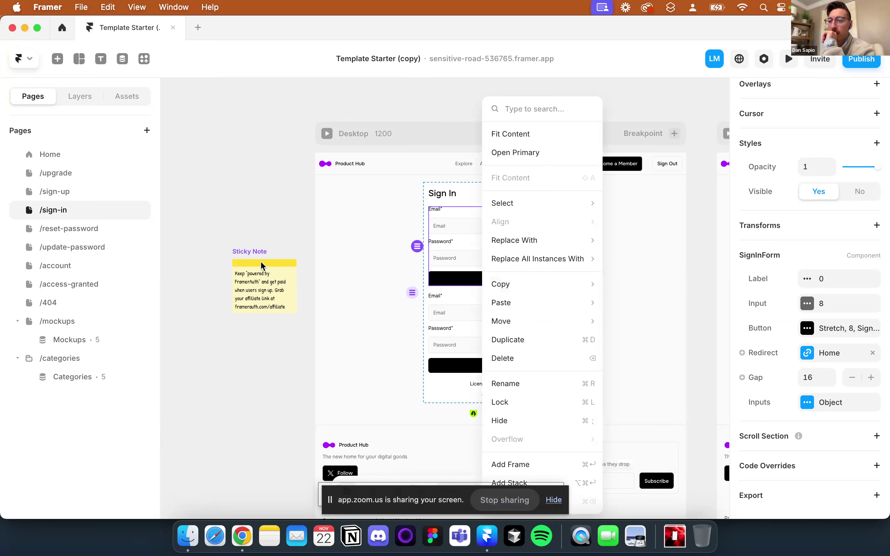
{"action": "left_click", "coordinate": [275, 228]}
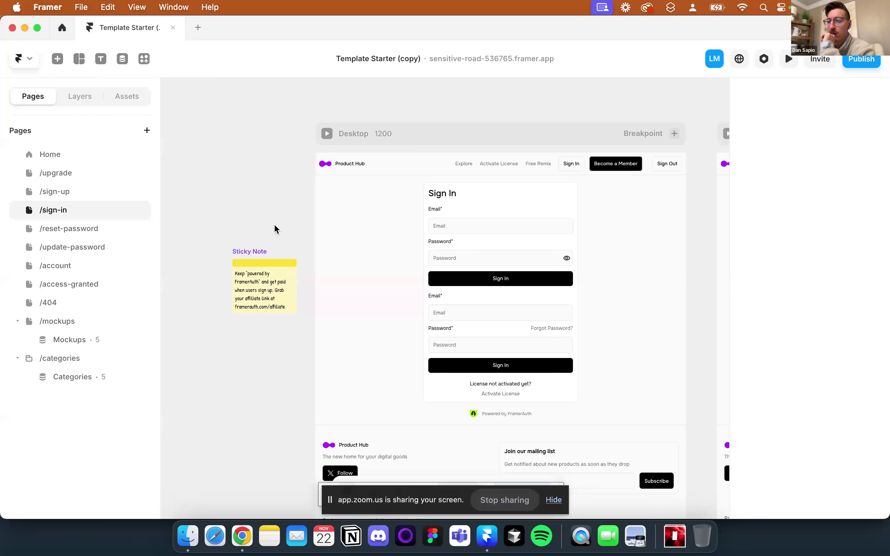
{"action": "left_click", "coordinate": [443, 331]}
{"action": "key", "text": "Delete"}
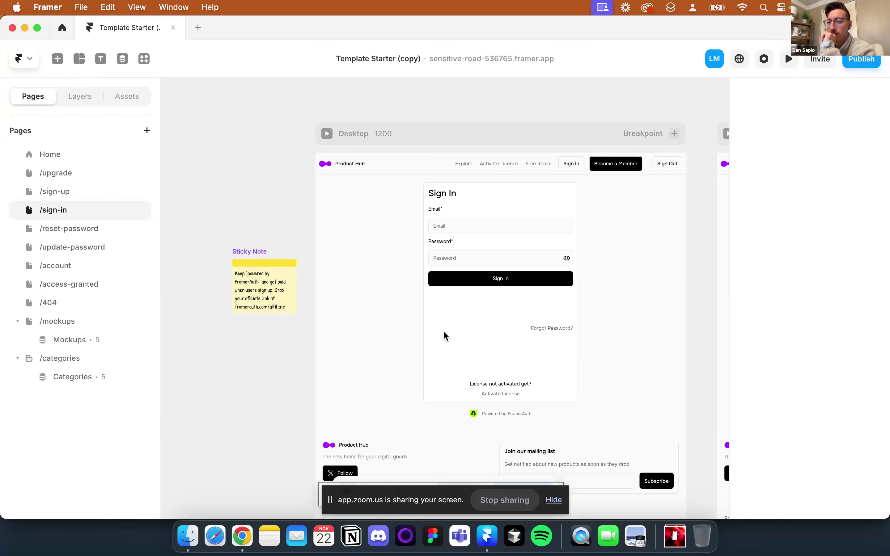
- Move the Forgot Password? link out of its horizontal container and delete the empty container
{"action": "left_click", "coordinate": [442, 330]}
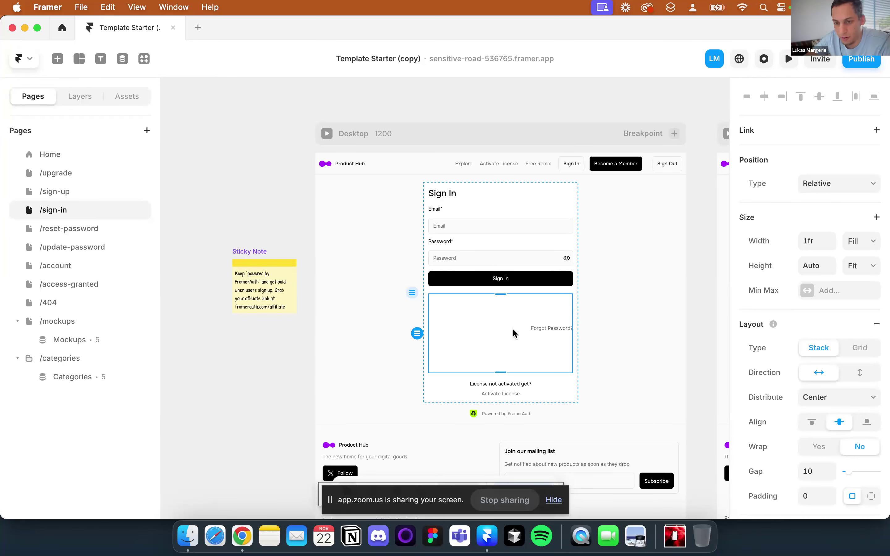
{"action": "left_click", "coordinate": [80, 96]}
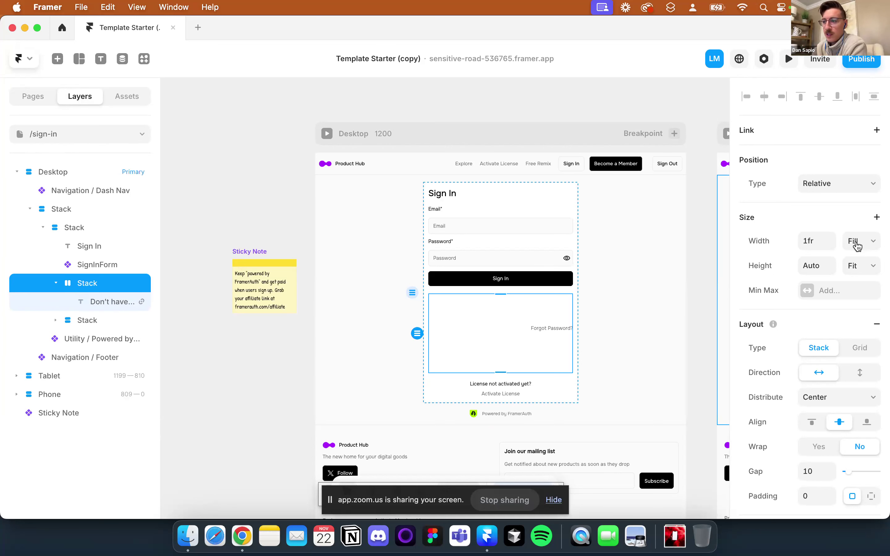
{"action": "left_click", "coordinate": [560, 326]}
{"action": "left_click_drag", "start_coordinate": [103, 301], "coordinate": [99, 283]}
{"action": "left_click", "coordinate": [93, 302]}
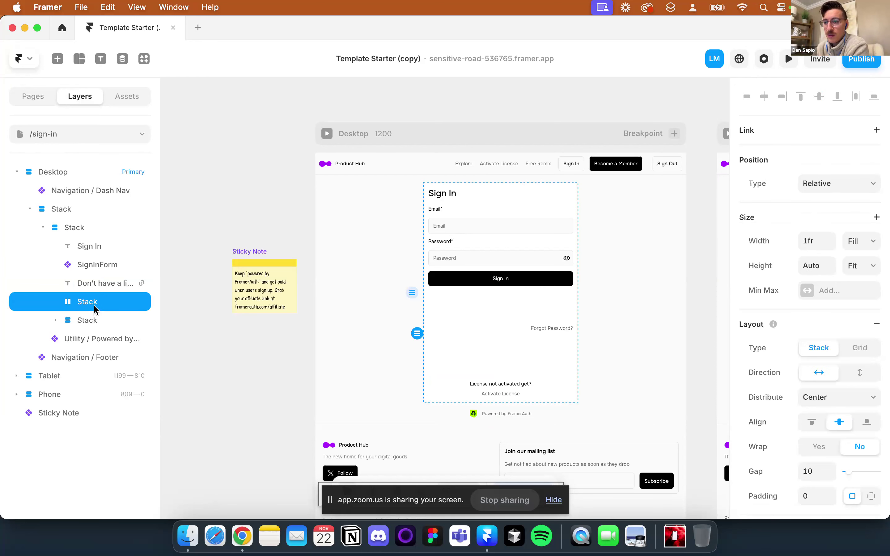
{"action": "key", "text": "Delete"}
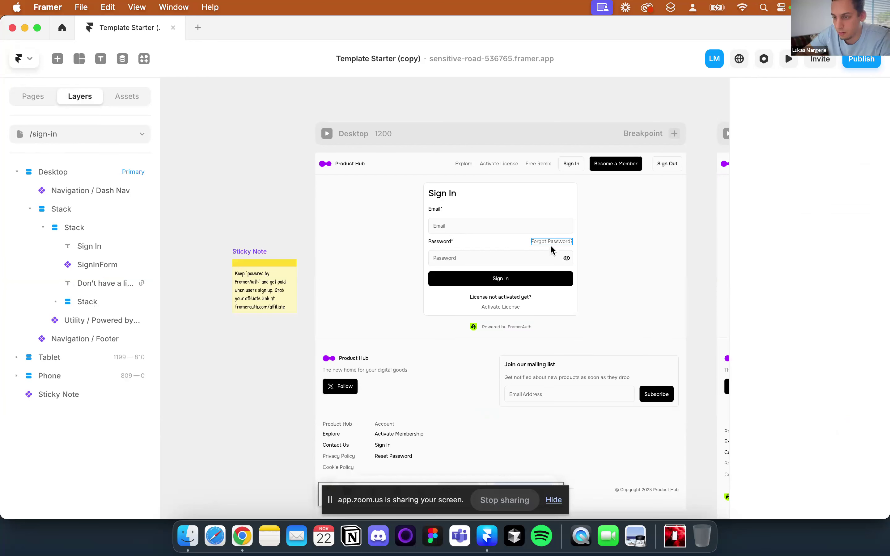
{"action": "left_click_drag", "start_coordinate": [553, 246], "coordinate": [557, 274]}
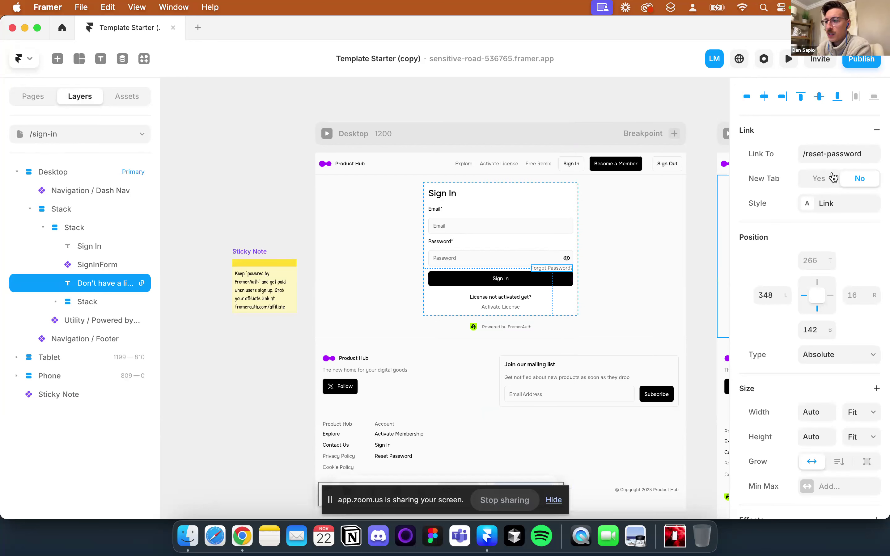
{"action": "key", "text": "cmd+z"}
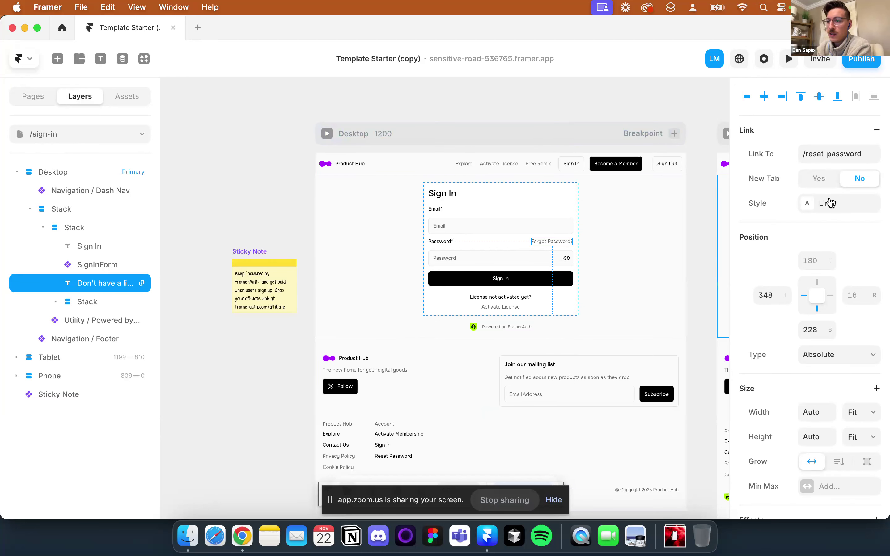
- Set the Forgot Password? link's position to Relative and left-align its text, then show the Pages list
{"action": "scroll", "coordinate": [806, 289], "scroll_direction": "down", "scroll_amount": 1}
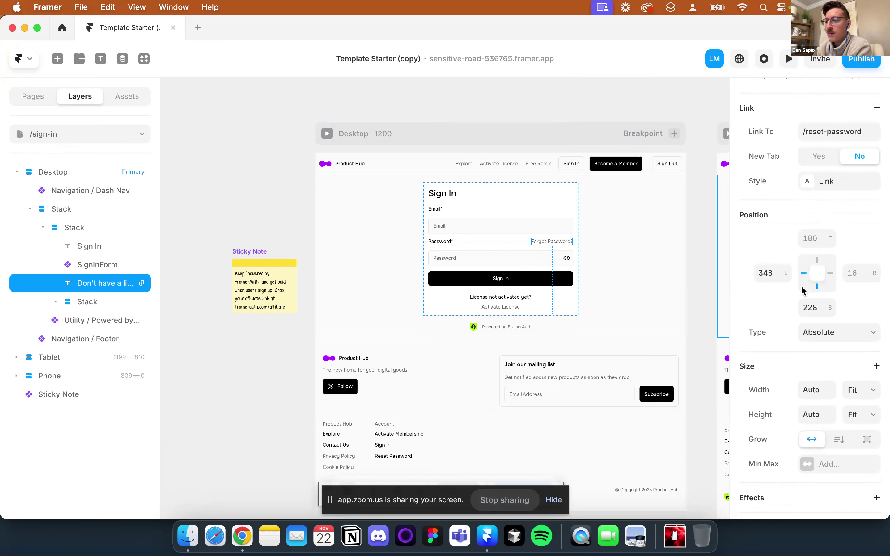
{"action": "left_click", "coordinate": [844, 332]}
{"action": "left_click", "coordinate": [831, 347]}
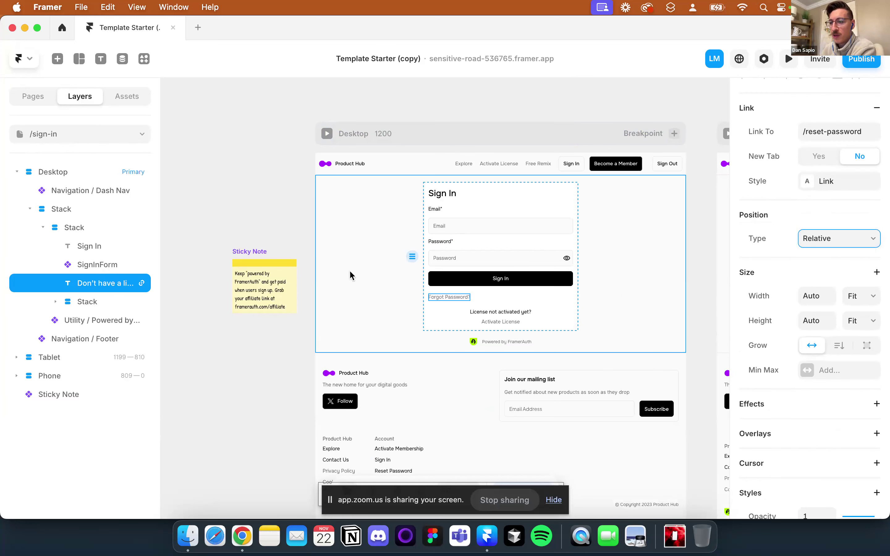
{"action": "scroll", "coordinate": [842, 360], "scroll_direction": "down", "scroll_amount": 10}
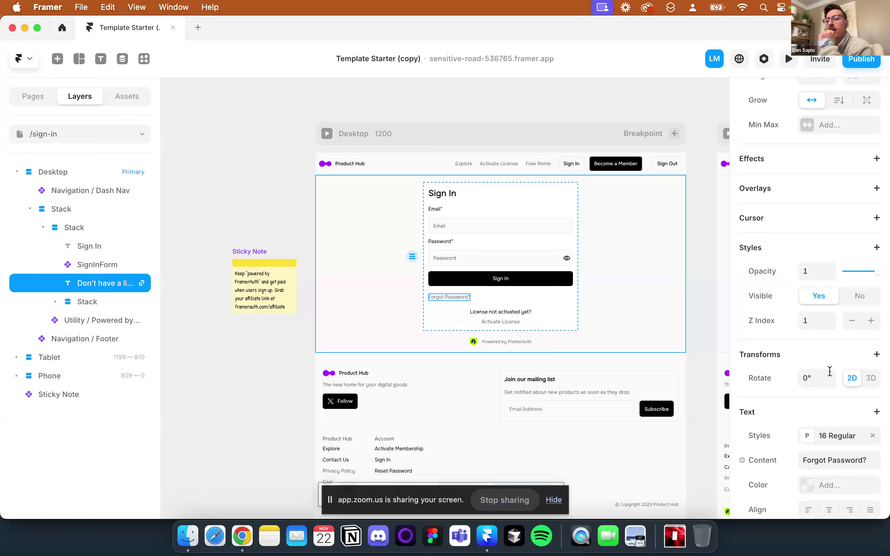
{"action": "left_click", "coordinate": [808, 378]}
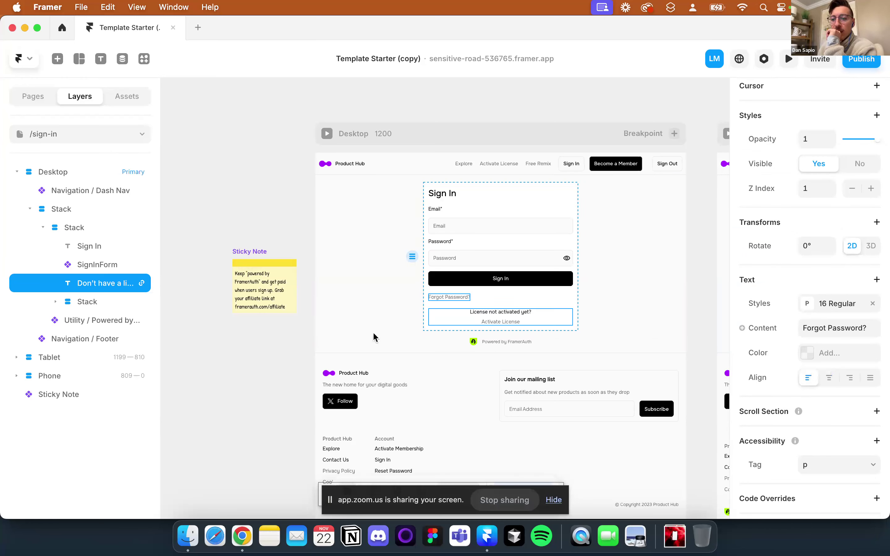
{"action": "left_click", "coordinate": [85, 228]}
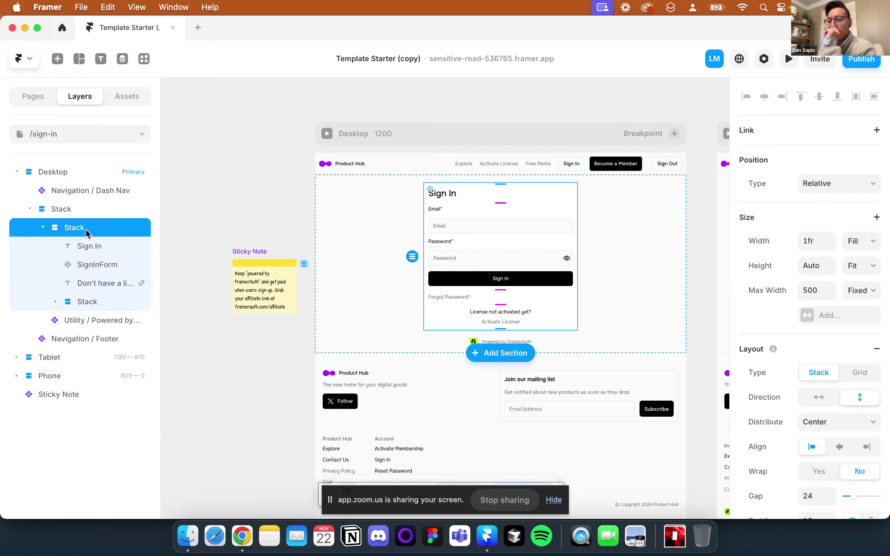
{"action": "left_click", "coordinate": [259, 213]}
{"action": "scroll", "coordinate": [274, 226], "scroll_direction": "up", "scroll_amount": 3}
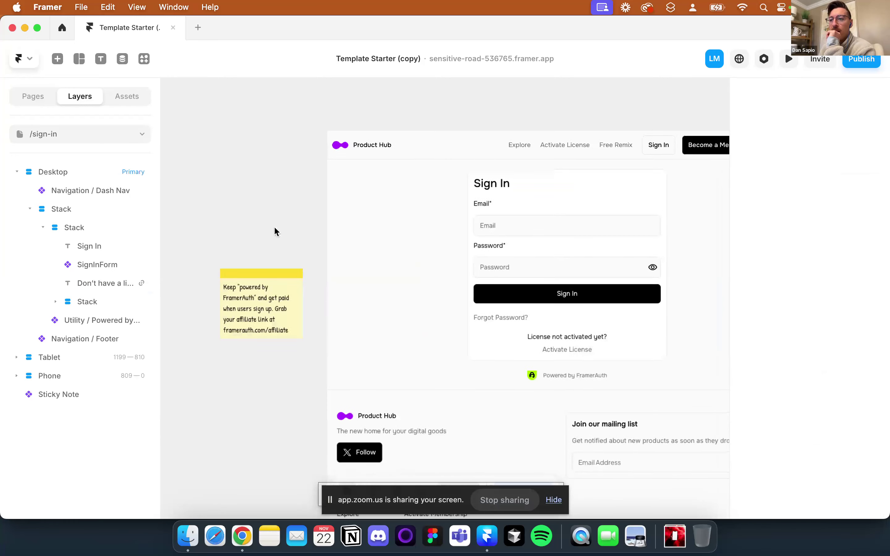
{"action": "scroll", "coordinate": [274, 225], "scroll_direction": "right", "scroll_amount": 3}
{"action": "scroll", "coordinate": [277, 232], "scroll_direction": "right", "scroll_amount": 2}
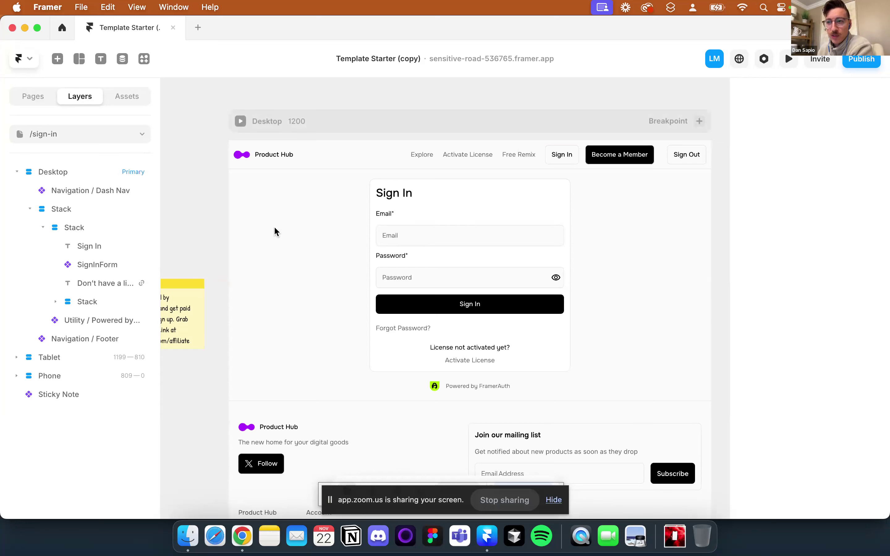
{"action": "left_click", "coordinate": [27, 99]}
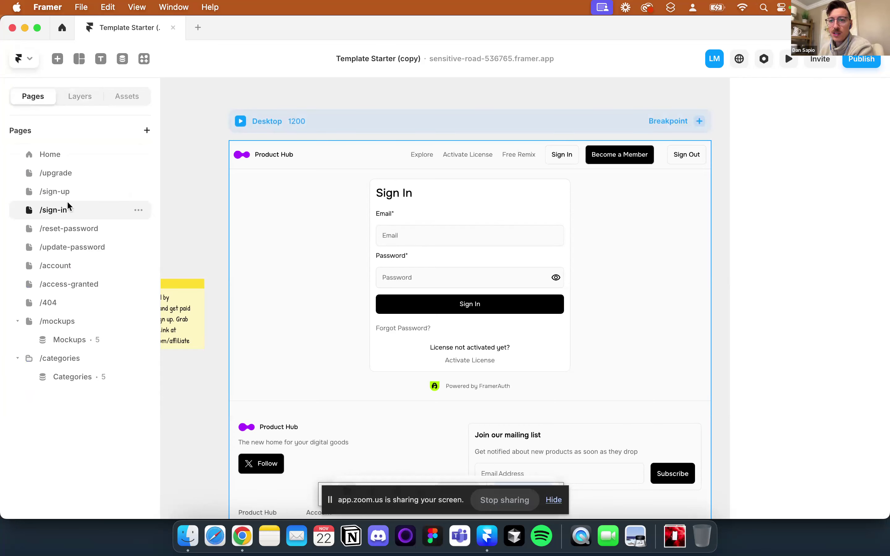
- On /sign-up, drag FramerAuth's Sign Up component into the form above the License key field
{"action": "left_click", "coordinate": [66, 197]}
{"action": "left_click", "coordinate": [144, 59]}
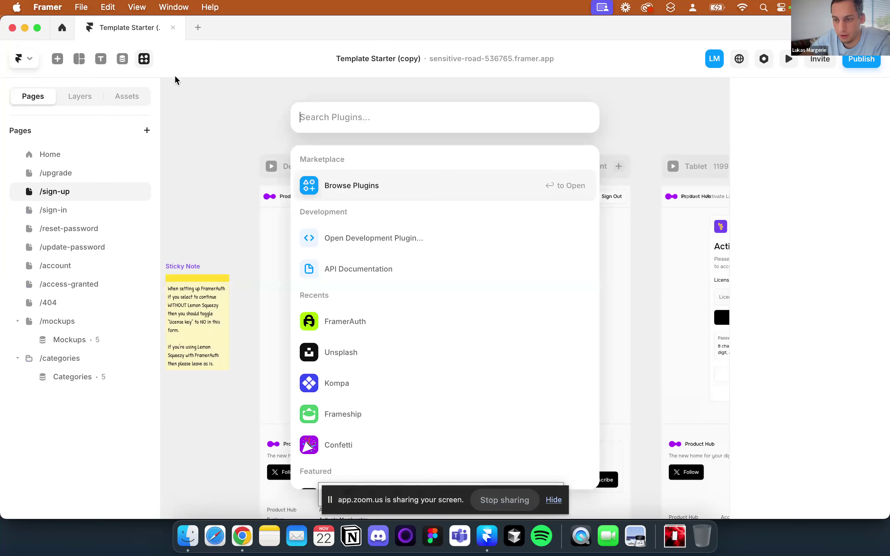
{"action": "left_click", "coordinate": [363, 332]}
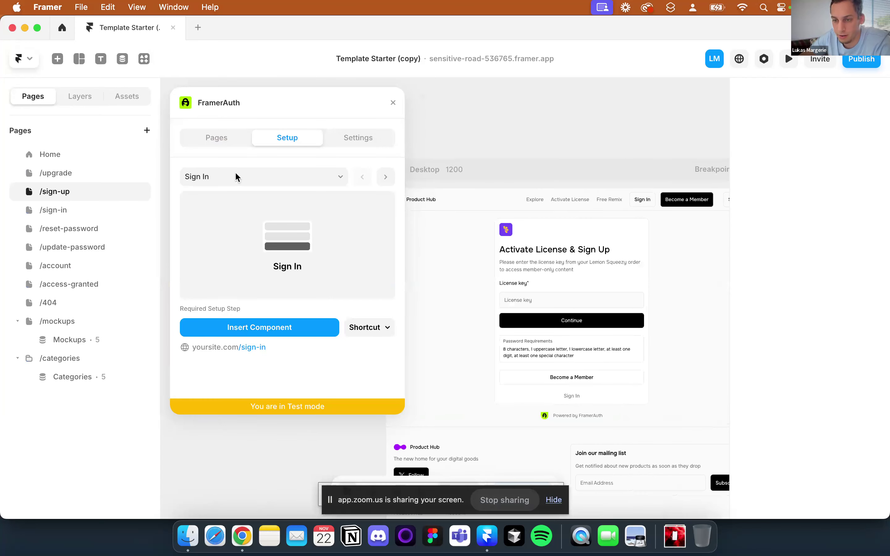
{"action": "left_click", "coordinate": [234, 176]}
{"action": "left_click", "coordinate": [238, 190]}
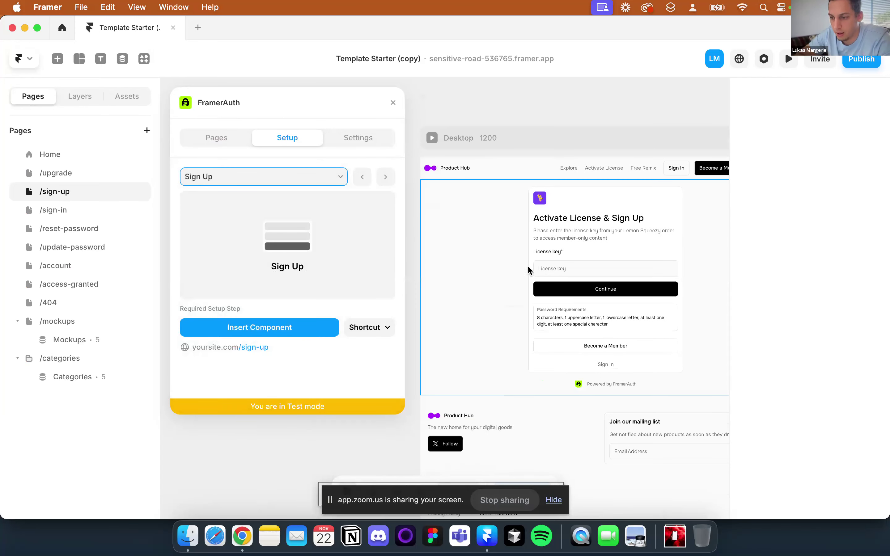
{"action": "left_click_drag", "start_coordinate": [258, 280], "coordinate": [597, 248]}
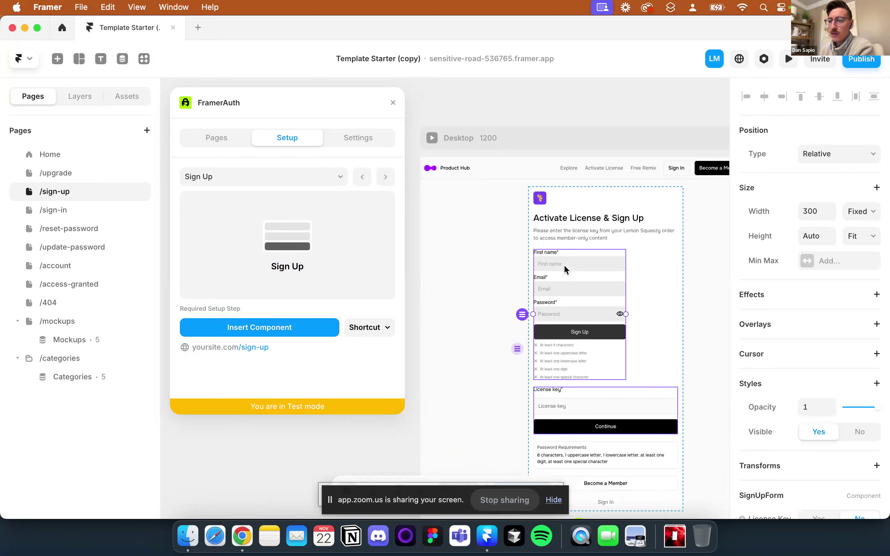
{"action": "left_click", "coordinate": [863, 211]}
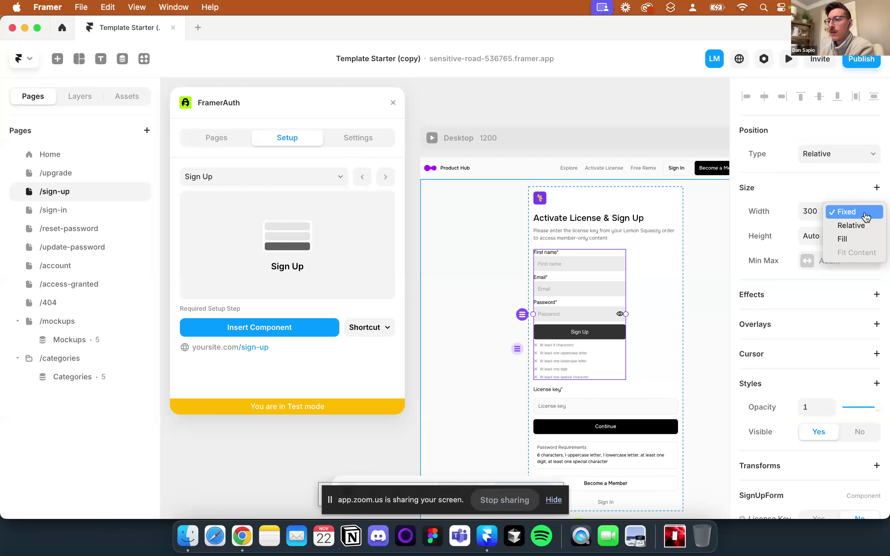
- Make the new sign-up form fill the available width
{"action": "left_click", "coordinate": [844, 237]}
{"action": "scroll", "coordinate": [629, 250], "scroll_direction": "down", "scroll_amount": 3}
{"action": "scroll", "coordinate": [629, 250], "scroll_direction": "right", "scroll_amount": 2}
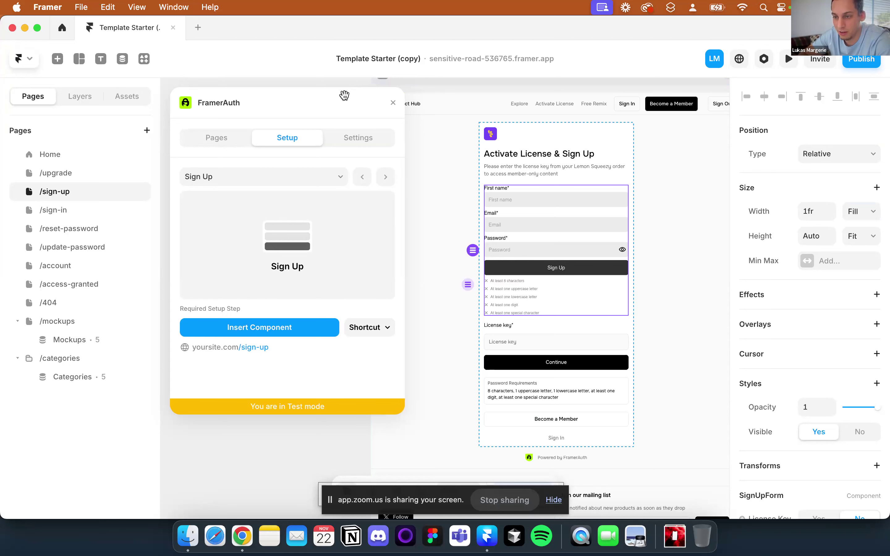
{"action": "scroll", "coordinate": [479, 219], "scroll_direction": "left", "scroll_amount": 2}
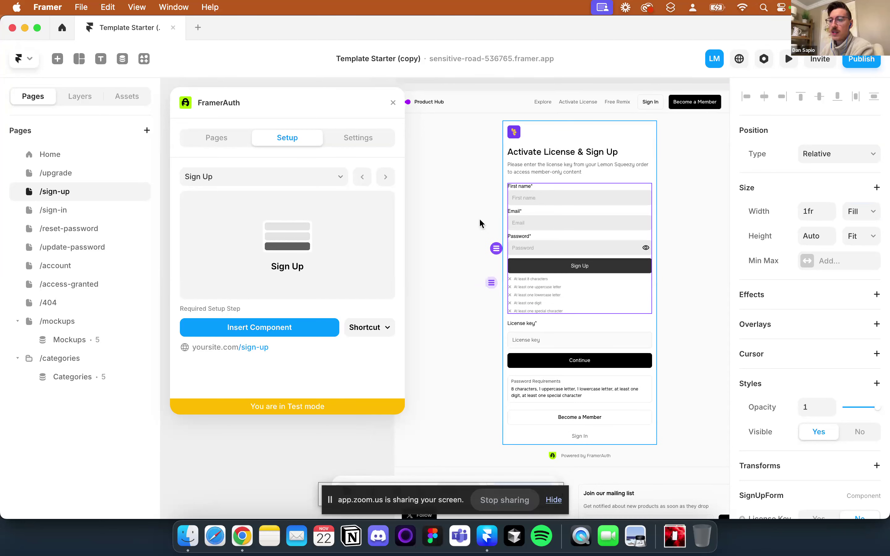
- Move the License key group with Continue to the form's top and delete the lower duplicate
{"action": "left_click", "coordinate": [556, 363]}
{"action": "left_click_drag", "start_coordinate": [536, 362], "coordinate": [539, 236]}
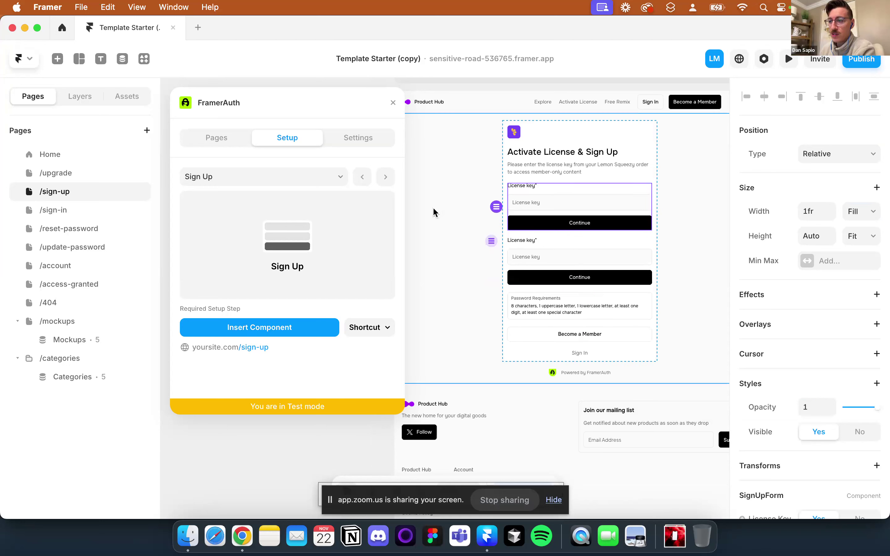
{"action": "left_click", "coordinate": [567, 257]}
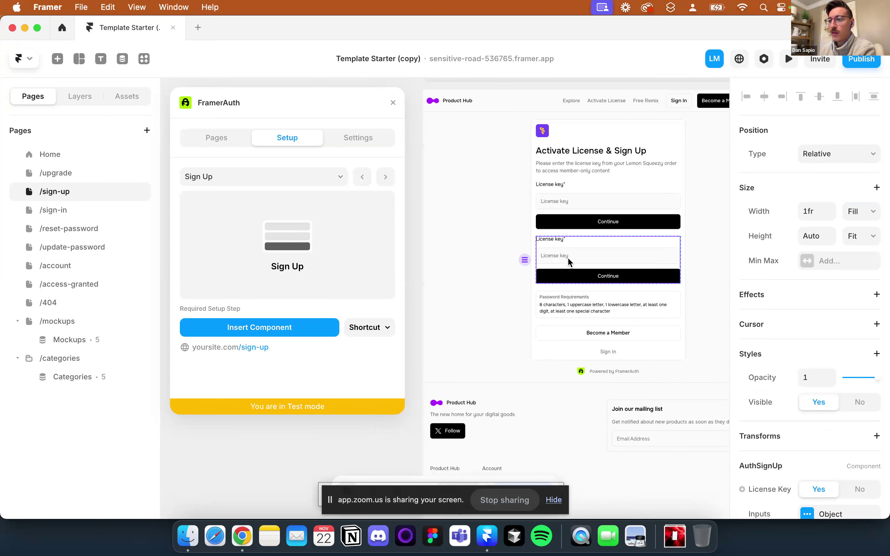
{"action": "key", "text": "BackSpace"}
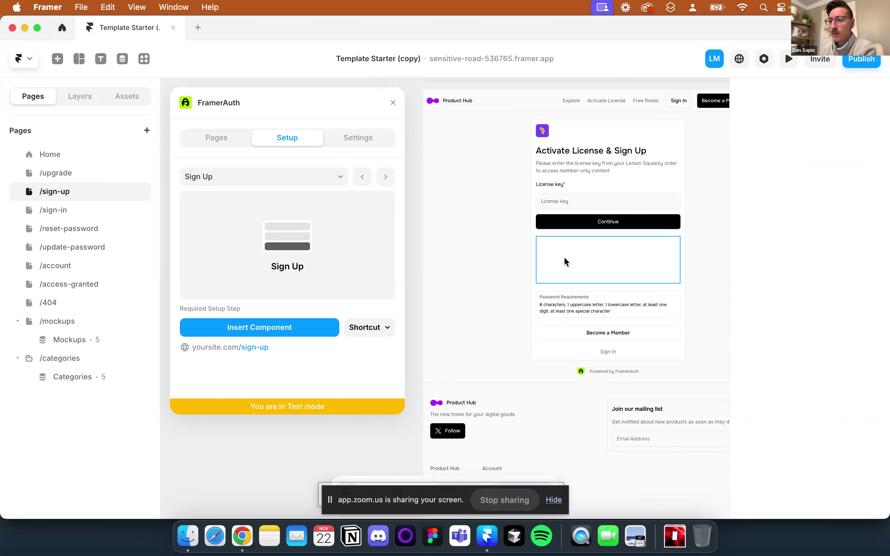
- Toggle the SignUpForm's License Key to No and back to Yes, then view FramerAuth's Settings
{"action": "left_click", "coordinate": [591, 219]}
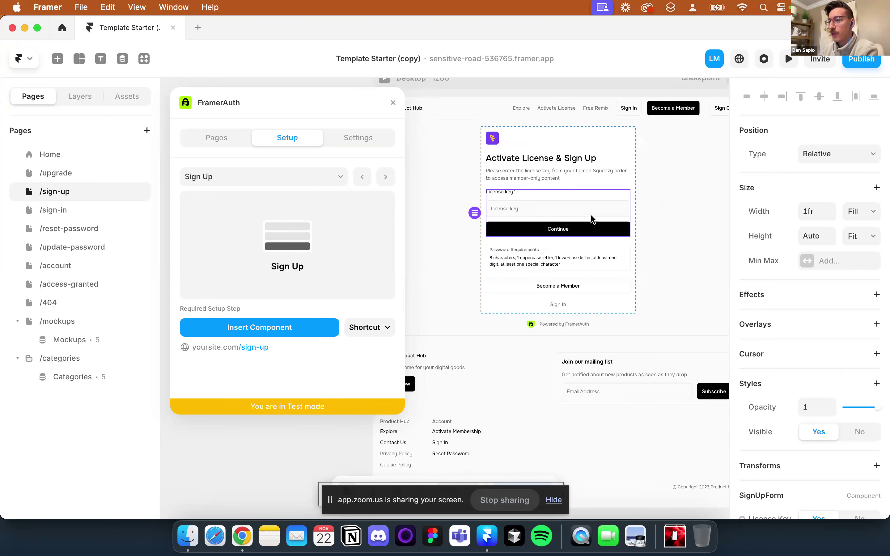
{"action": "scroll", "coordinate": [760, 305], "scroll_direction": "down", "scroll_amount": 8}
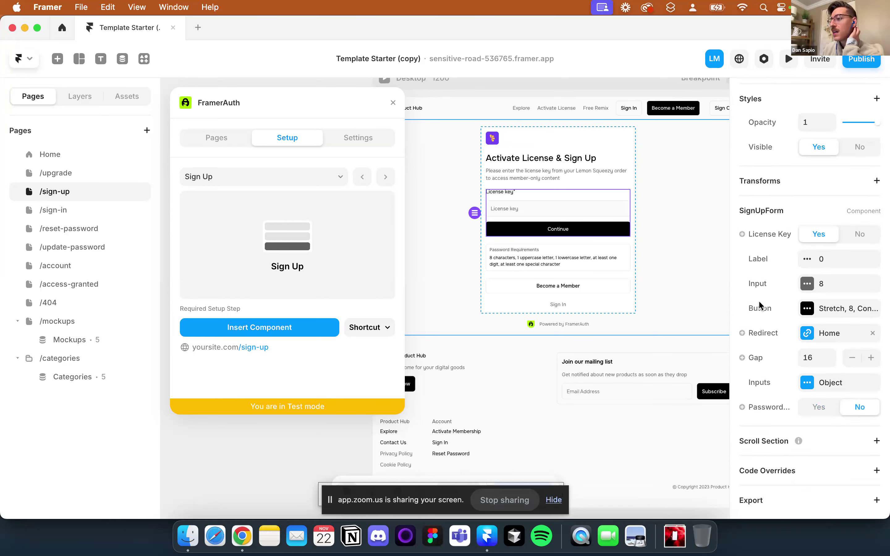
{"action": "left_click", "coordinate": [851, 240]}
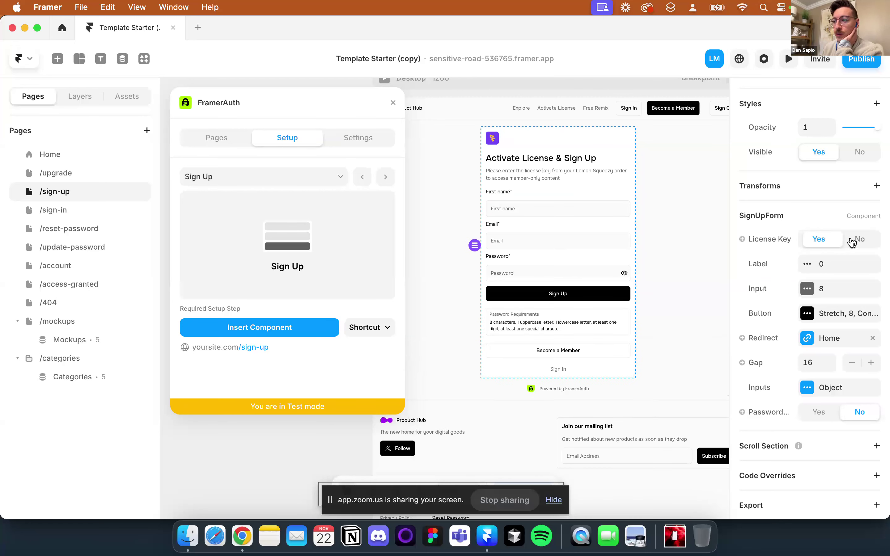
{"action": "left_click", "coordinate": [826, 240]}
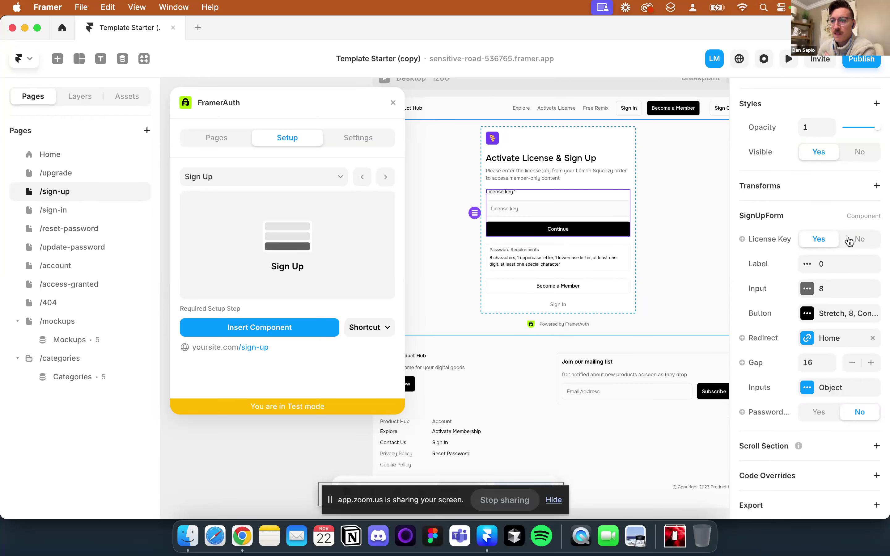
{"action": "scroll", "coordinate": [791, 357], "scroll_direction": "down", "scroll_amount": 1}
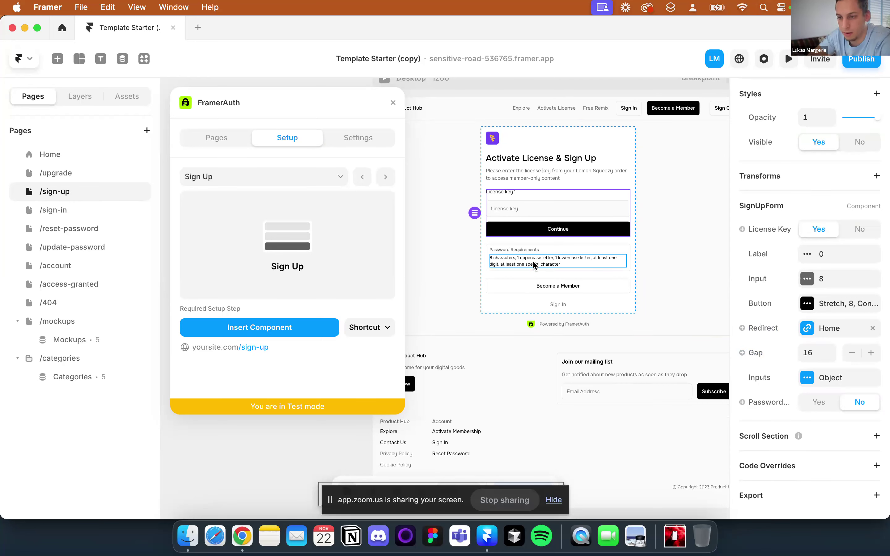
{"action": "left_click", "coordinate": [371, 140]}
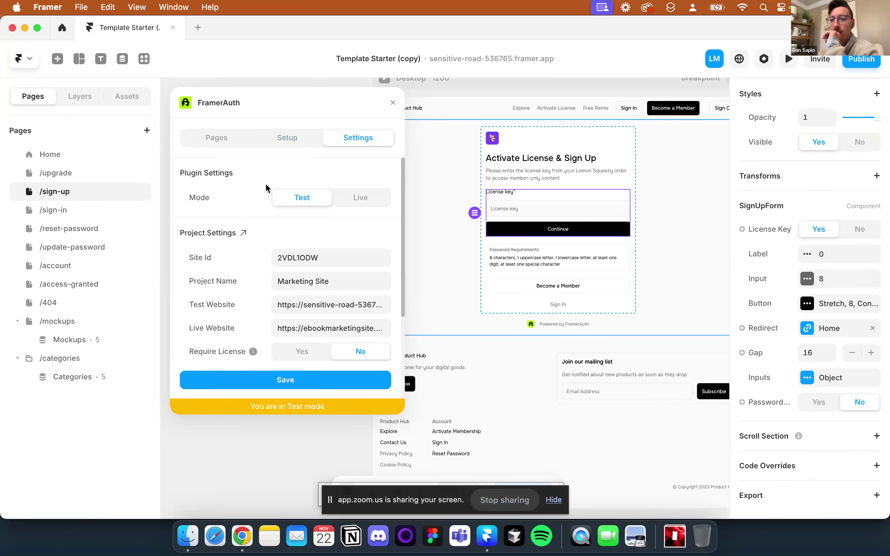
- Set FramerAuth's Require License to Yes and save the settings
{"action": "scroll", "coordinate": [264, 183], "scroll_direction": "down", "scroll_amount": 1}
{"action": "scroll", "coordinate": [265, 184], "scroll_direction": "up", "scroll_amount": 1}
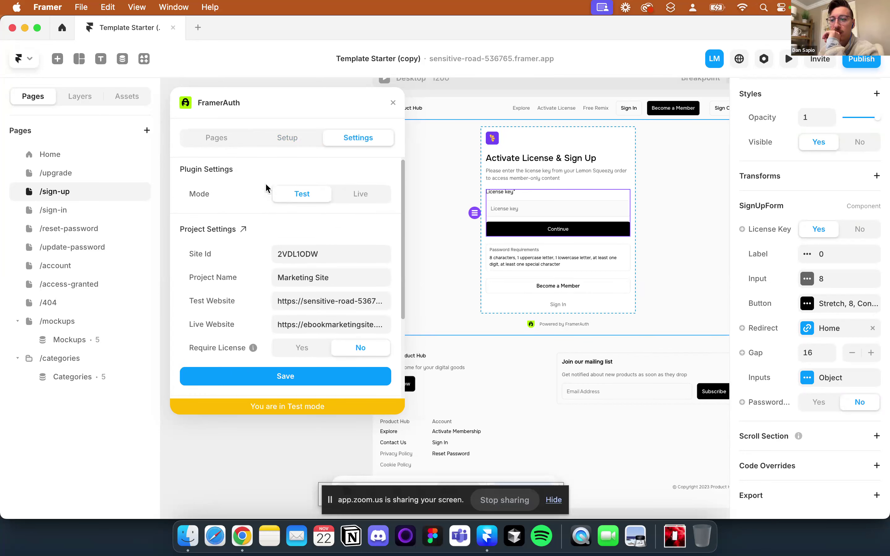
{"action": "left_click", "coordinate": [296, 348]}
{"action": "scroll", "coordinate": [238, 301], "scroll_direction": "down", "scroll_amount": 3}
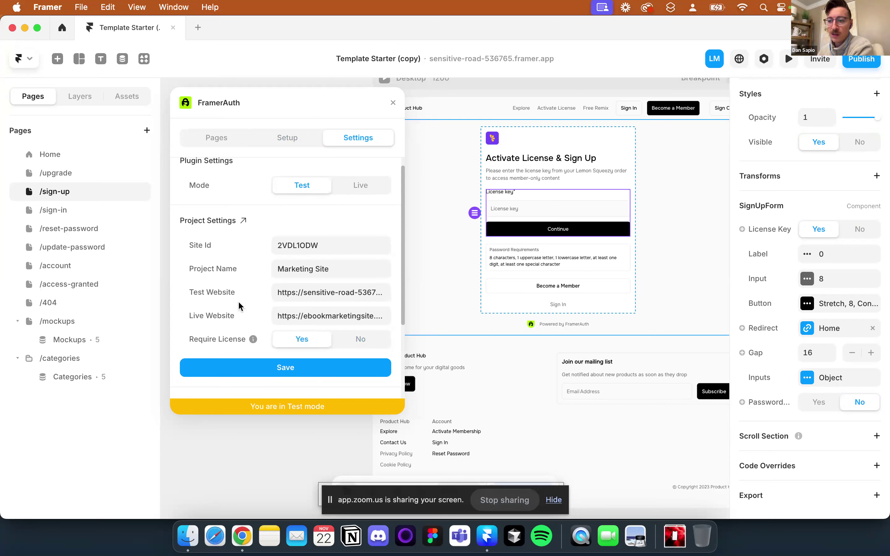
{"action": "left_click", "coordinate": [254, 342]}
{"action": "scroll", "coordinate": [244, 262], "scroll_direction": "down", "scroll_amount": 1}
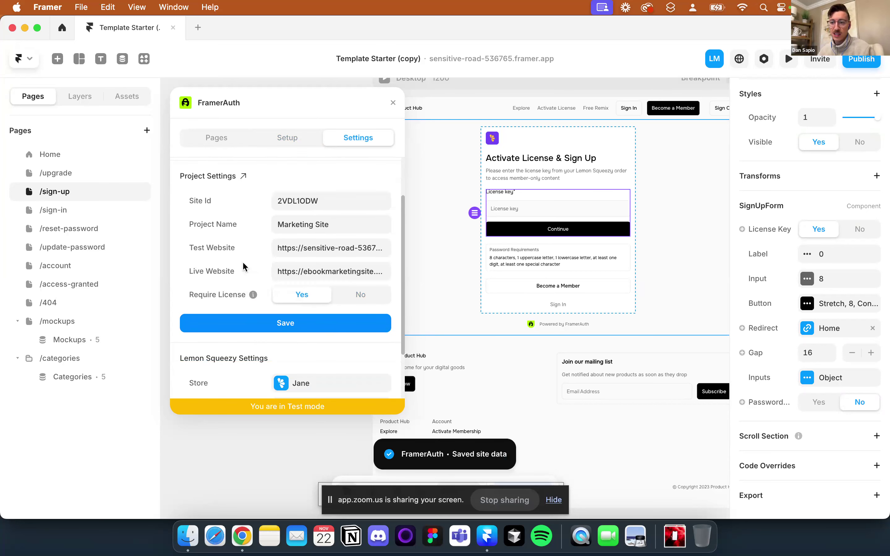
{"action": "scroll", "coordinate": [243, 263], "scroll_direction": "up", "scroll_amount": 3}
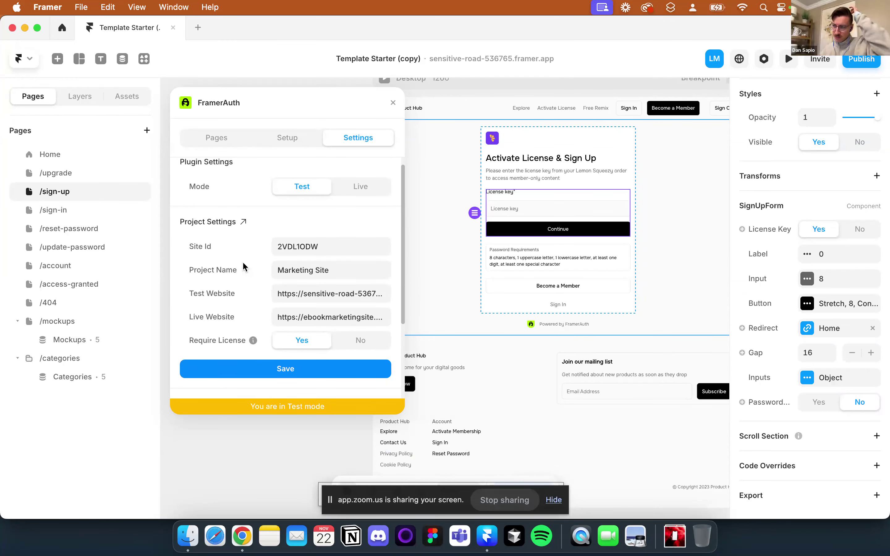
{"action": "scroll", "coordinate": [242, 261], "scroll_direction": "up", "scroll_amount": 1}
{"action": "left_click", "coordinate": [248, 379]}
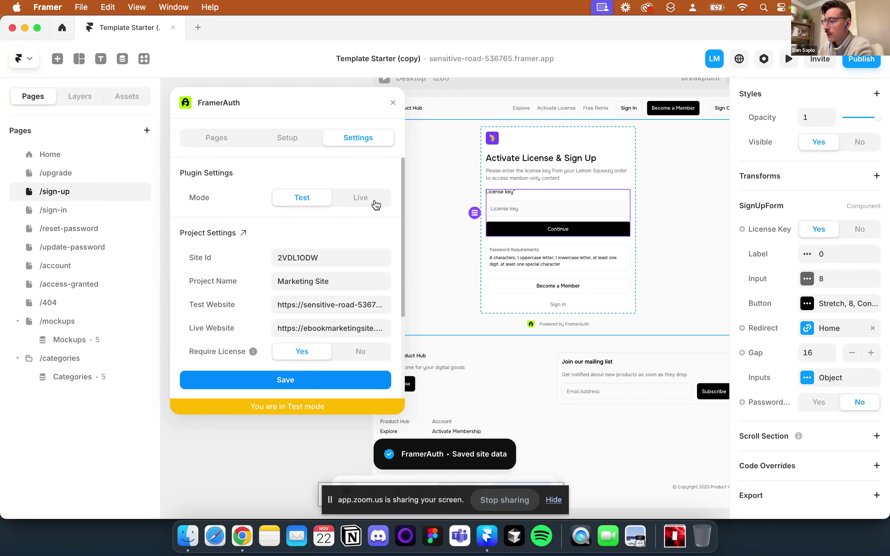
{"action": "left_click", "coordinate": [127, 96]}
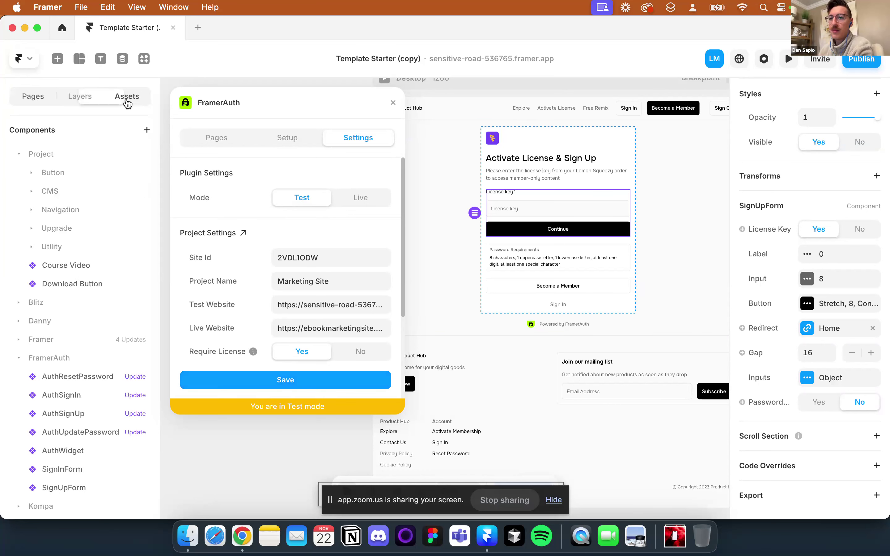
- Inspect the Download Button component, then select the Download button on the lava-mockup page
{"action": "left_click", "coordinate": [60, 289]}
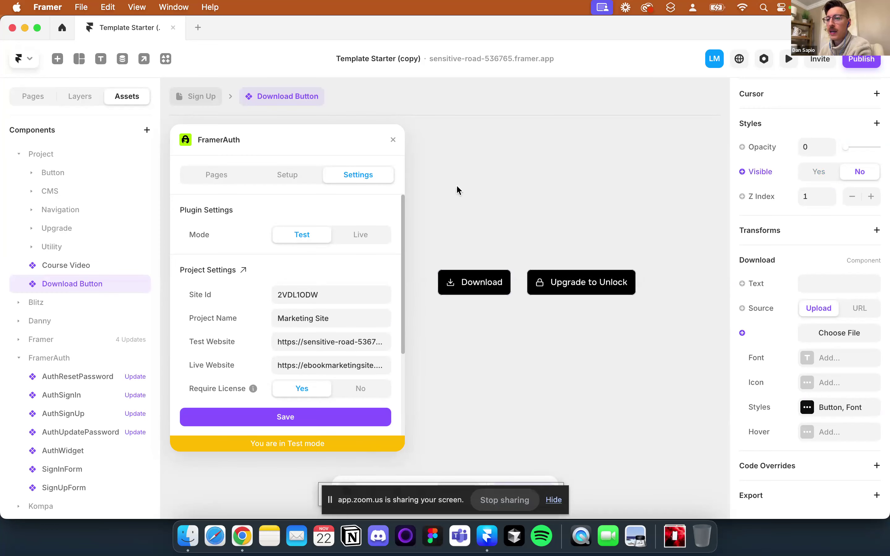
{"action": "left_click", "coordinate": [199, 99]}
{"action": "left_click", "coordinate": [33, 97]}
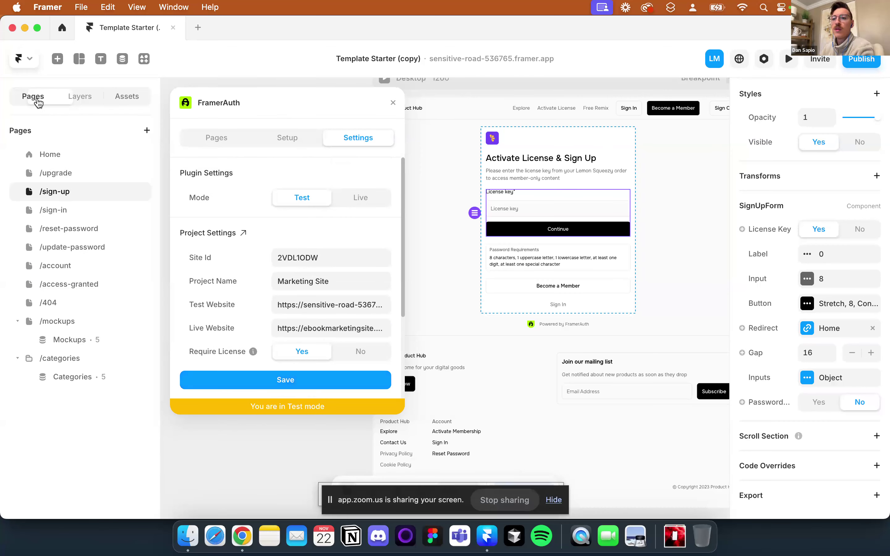
{"action": "left_click", "coordinate": [84, 343]}
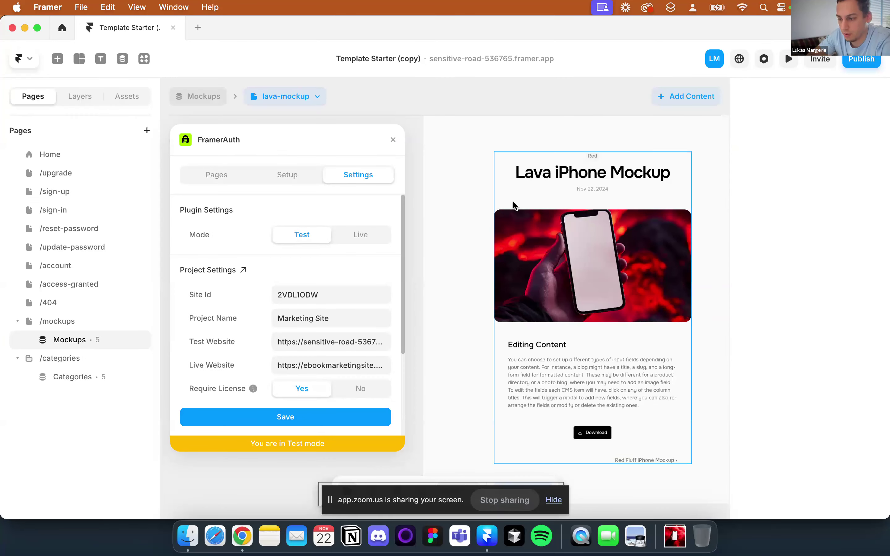
{"action": "left_click", "coordinate": [534, 401]}
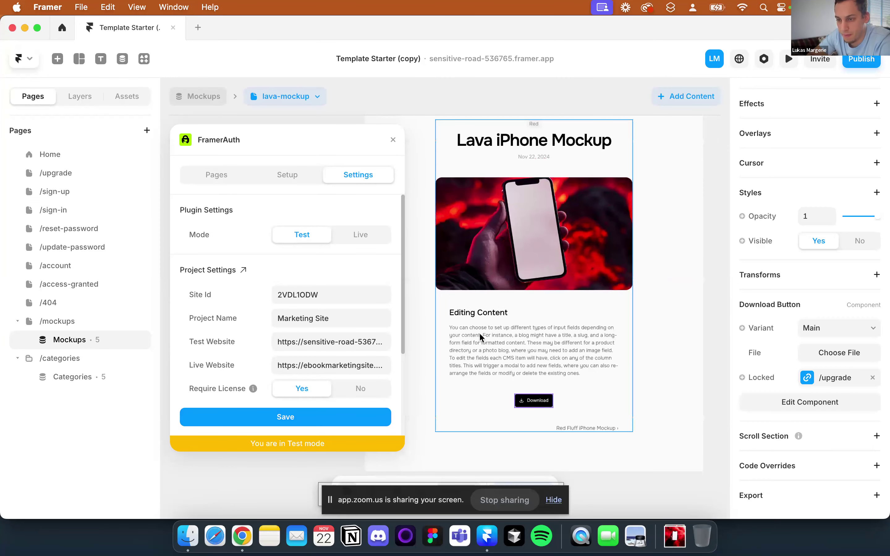
- Close the FramerAuth plugin and open the CMS Mockups collection
{"action": "scroll", "coordinate": [513, 257], "scroll_direction": "down", "scroll_amount": 3}
{"action": "scroll", "coordinate": [520, 334], "scroll_direction": "up", "scroll_amount": 2}
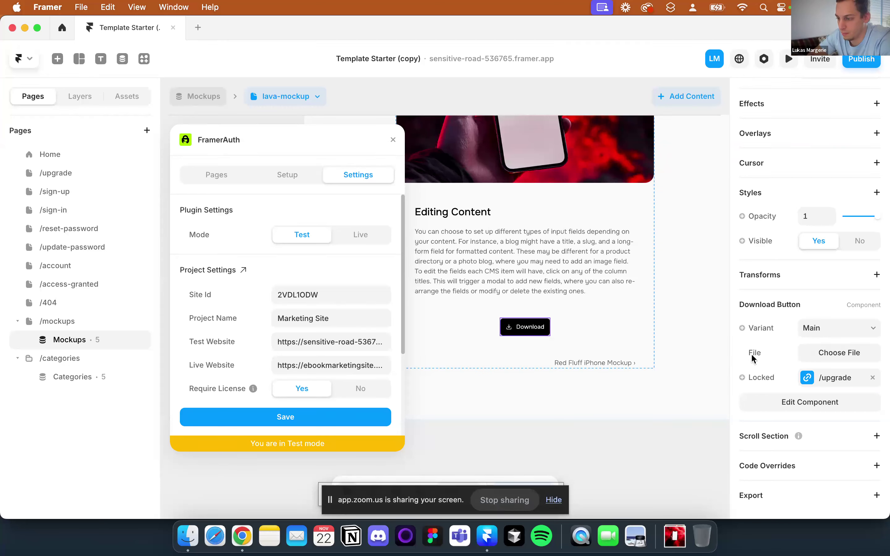
{"action": "left_click", "coordinate": [393, 141]}
{"action": "left_click", "coordinate": [122, 59]}
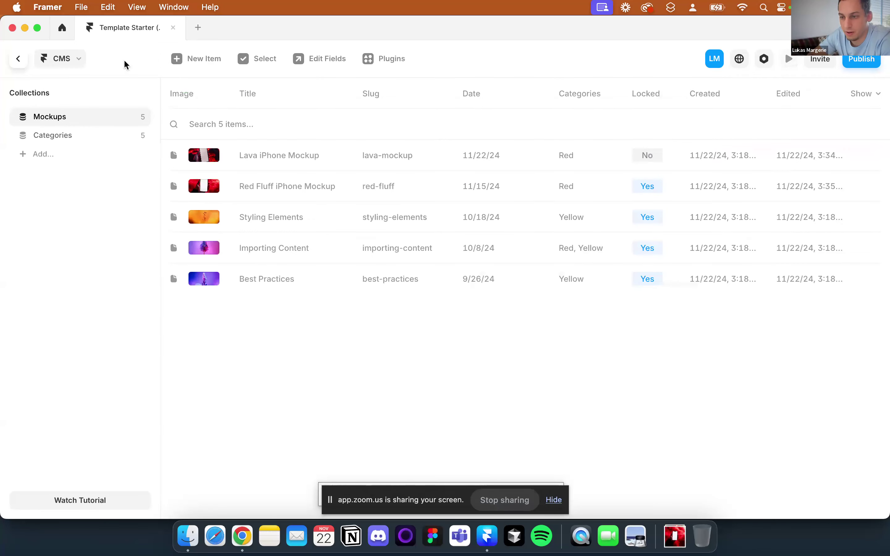
- Add a new File field to the Mockups collection
{"action": "left_click", "coordinate": [329, 61]}
{"action": "left_click", "coordinate": [621, 146]}
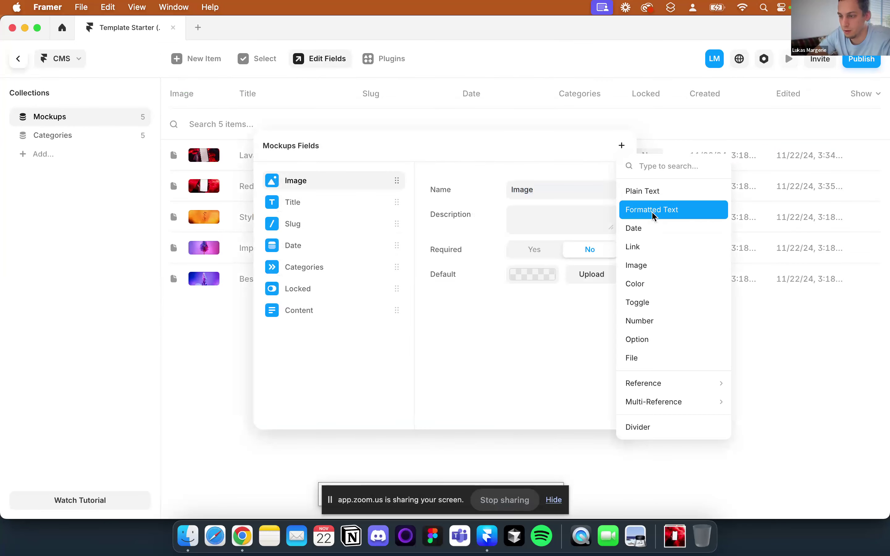
{"action": "left_click", "coordinate": [642, 359]}
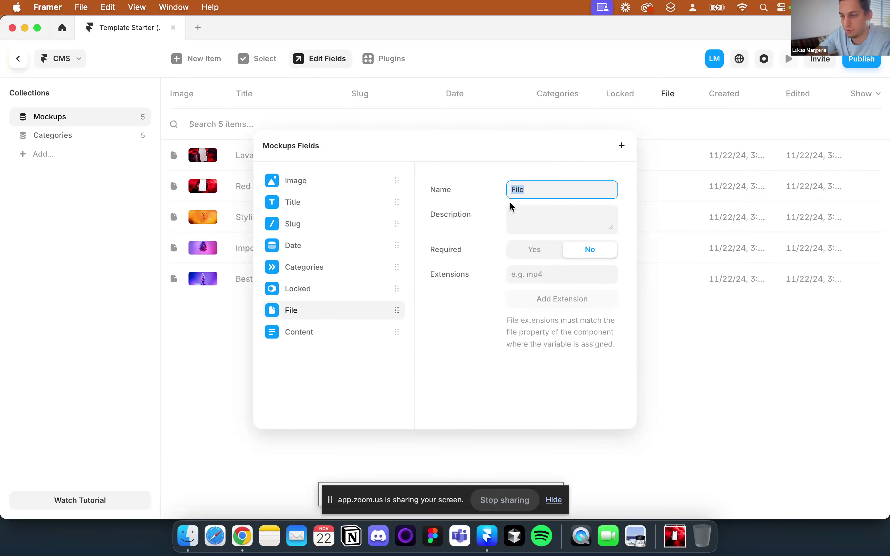
{"action": "left_click", "coordinate": [684, 307]}
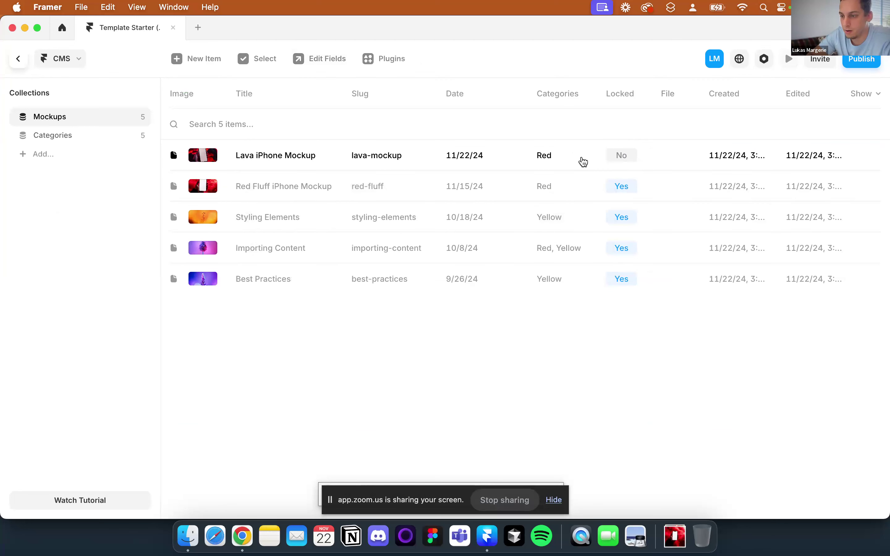
- Check the new empty File field on the Lava iPhone Mockup item
{"action": "left_click", "coordinate": [574, 160]}
{"action": "scroll", "coordinate": [538, 350], "scroll_direction": "down", "scroll_amount": 3}
{"action": "scroll", "coordinate": [538, 350], "scroll_direction": "down", "scroll_amount": 2}
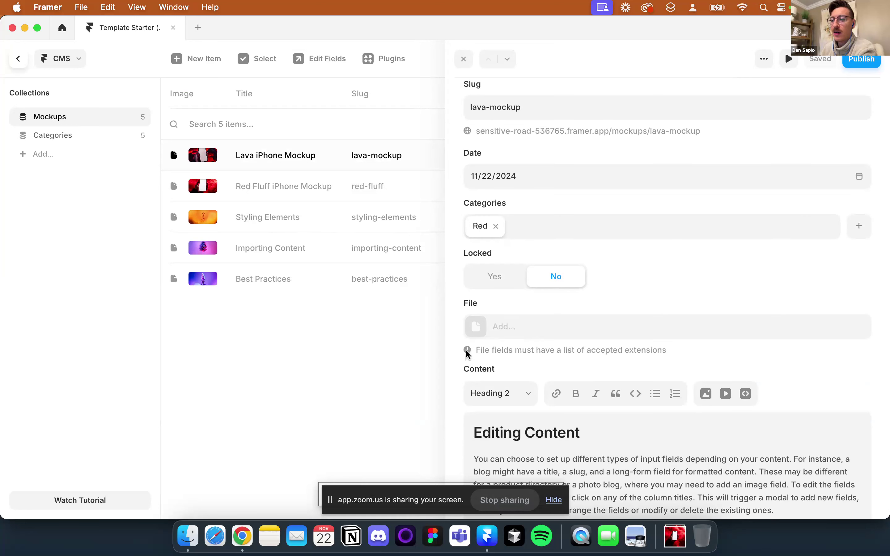
{"action": "scroll", "coordinate": [490, 344], "scroll_direction": "down", "scroll_amount": 2}
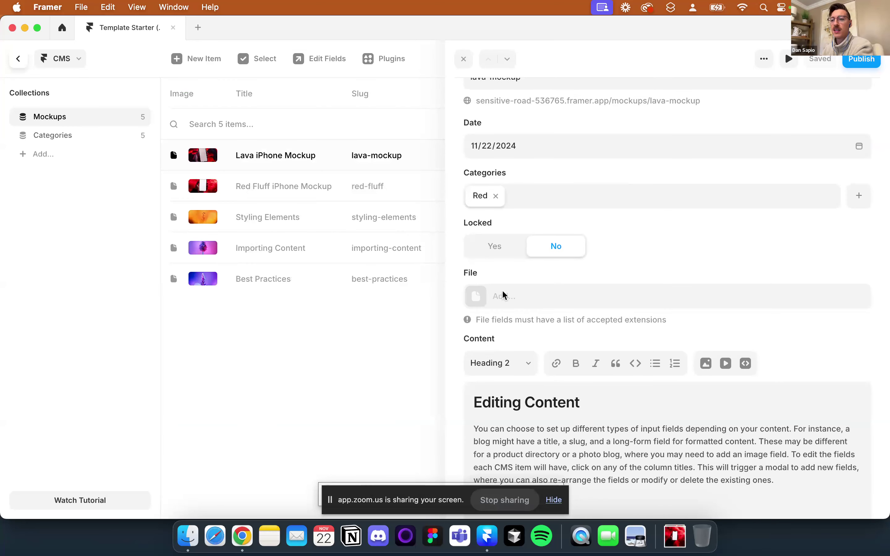
{"action": "left_click", "coordinate": [392, 327]}
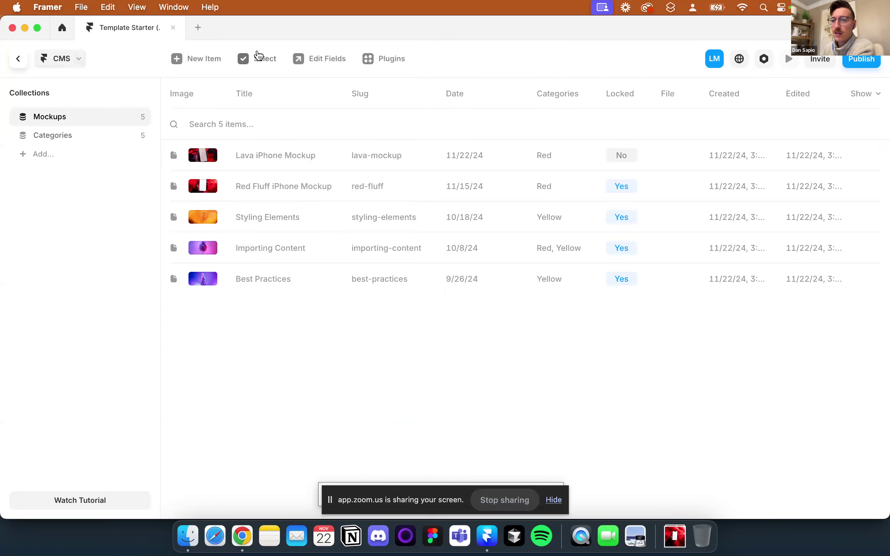
- Restrict the File field to the .png extension after checking the mockup files in Downloads
{"action": "left_click", "coordinate": [298, 59]}
{"action": "left_click", "coordinate": [531, 275]}
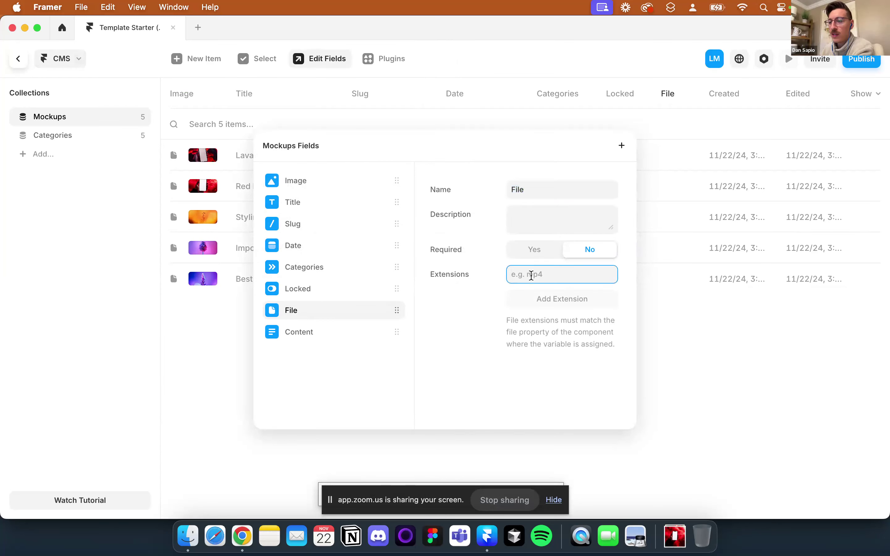
{"action": "left_click", "coordinate": [188, 536]}
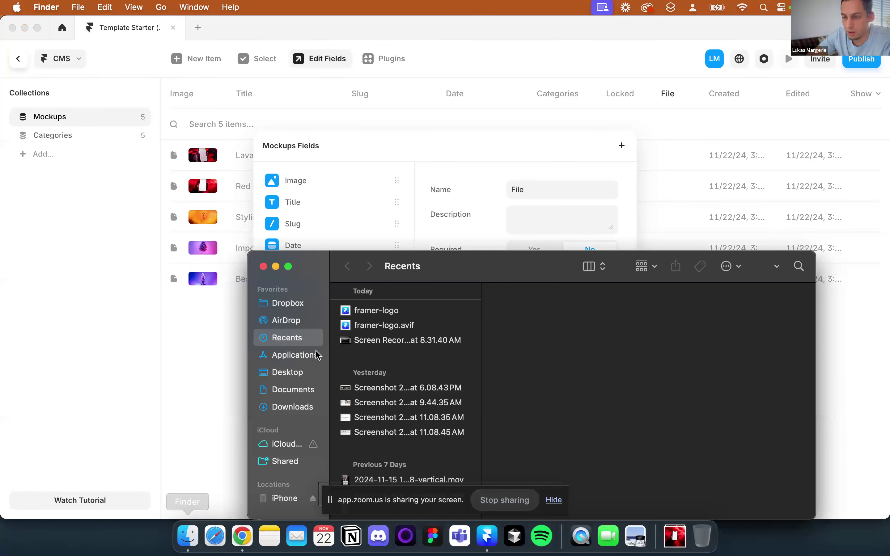
{"action": "left_click", "coordinate": [292, 407]}
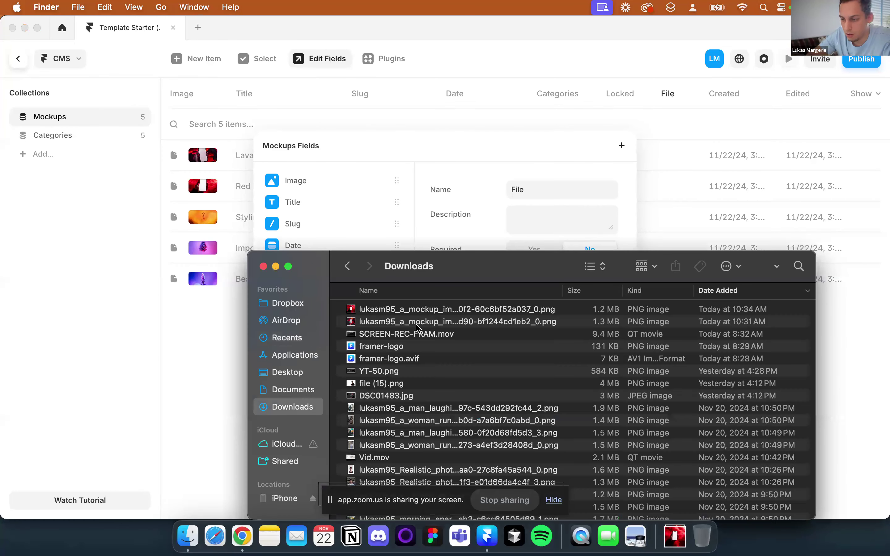
{"action": "left_click", "coordinate": [263, 267]}
{"action": "left_click", "coordinate": [542, 274]}
{"action": "type", "text": "png"}
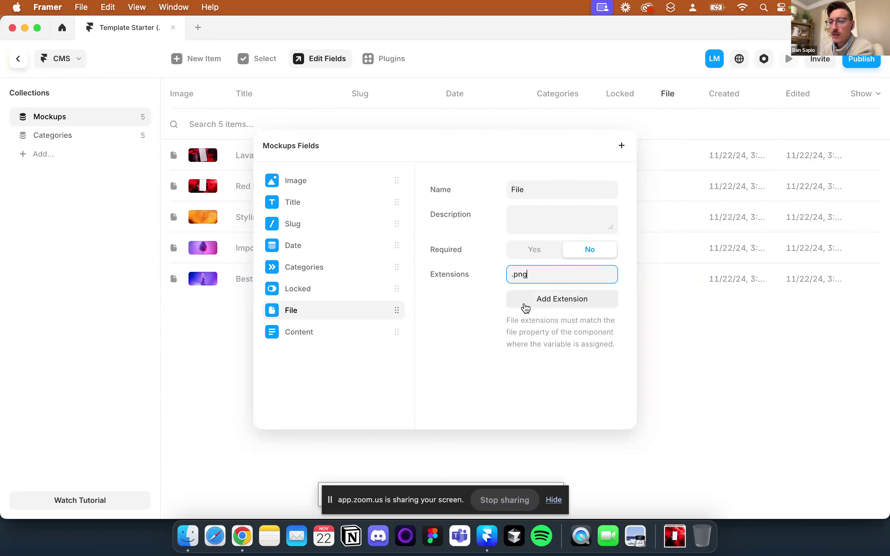
{"action": "left_click", "coordinate": [526, 309]}
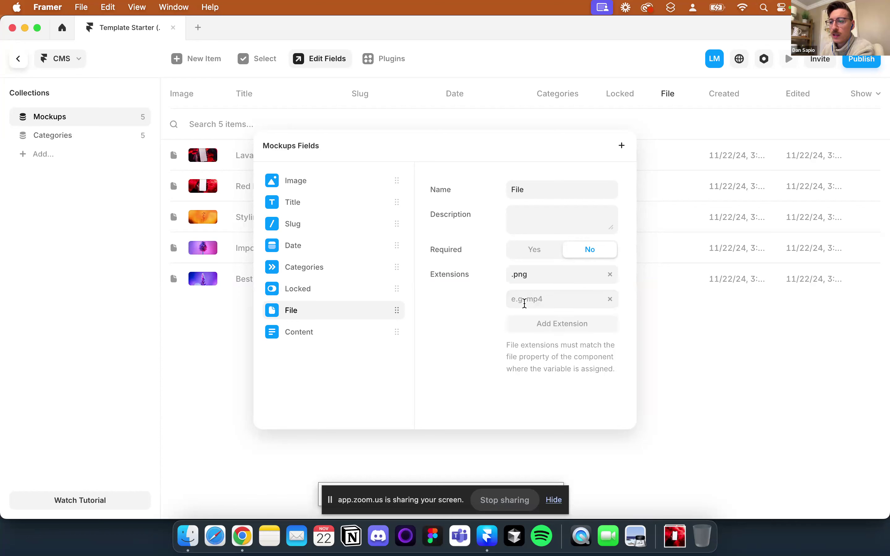
{"action": "left_click", "coordinate": [609, 299]}
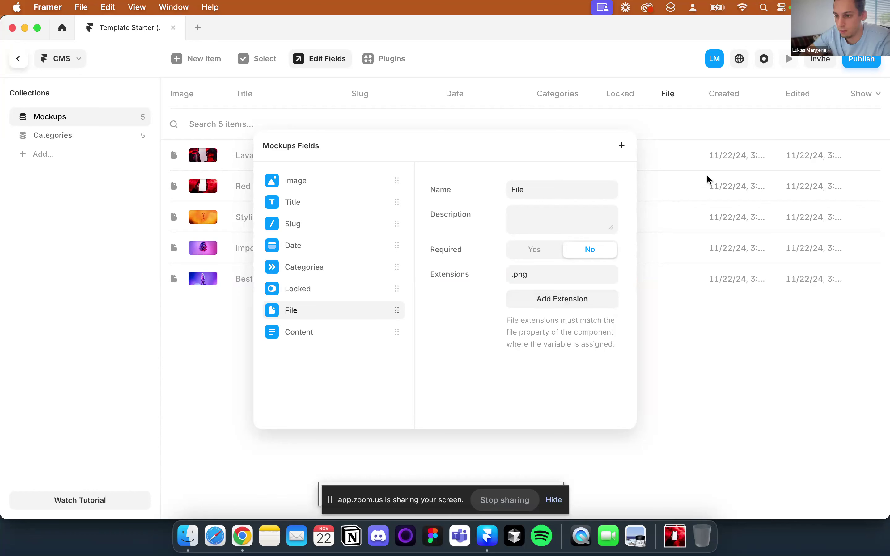
{"action": "left_click", "coordinate": [691, 139]}
- Upload the lava-phone mockup PNG to the Lava iPhone Mockup item's File field
{"action": "left_click", "coordinate": [679, 153]}
{"action": "scroll", "coordinate": [515, 360], "scroll_direction": "down", "scroll_amount": 5}
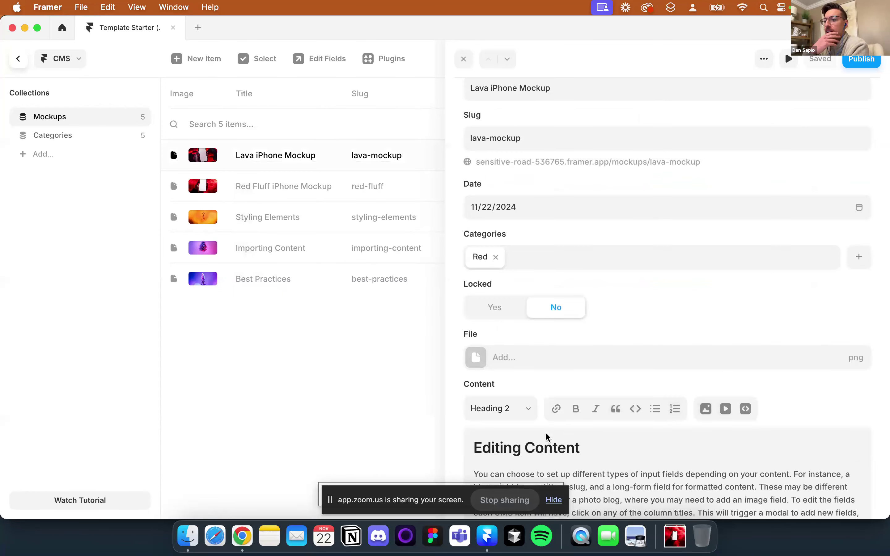
{"action": "left_click", "coordinate": [470, 338]}
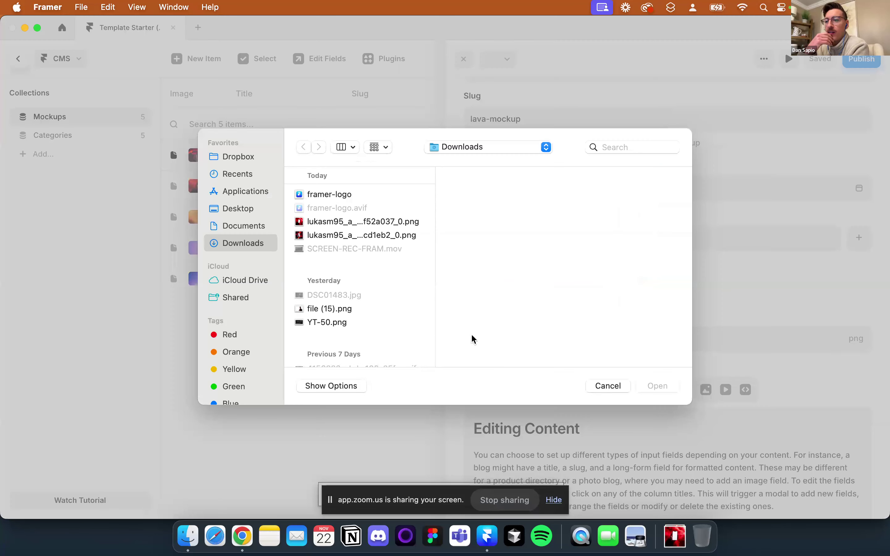
{"action": "left_click", "coordinate": [373, 222]}
{"action": "left_click", "coordinate": [373, 235]}
{"action": "left_click", "coordinate": [654, 392]}
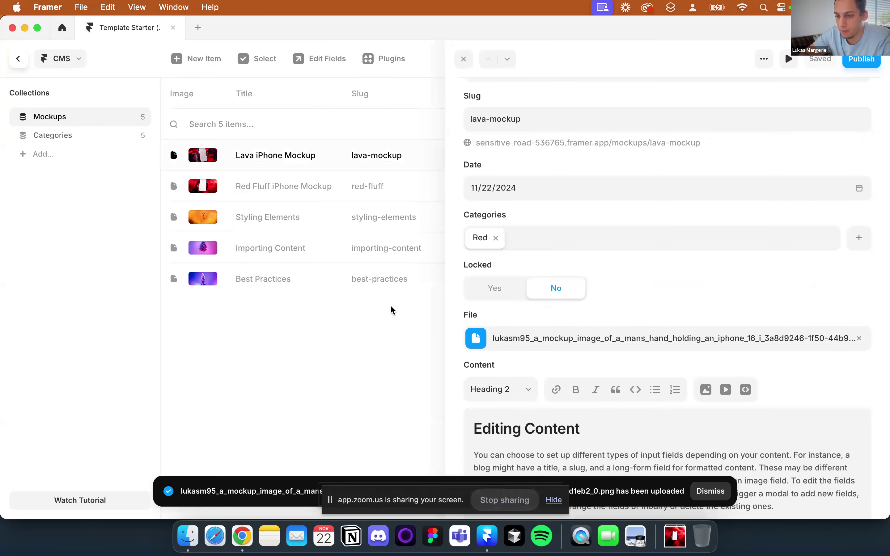
{"action": "left_click", "coordinate": [342, 358]}
- Upload the red-phone mockup PNG to the Red Fluff iPhone Mockup item's File field
{"action": "left_click", "coordinate": [484, 191]}
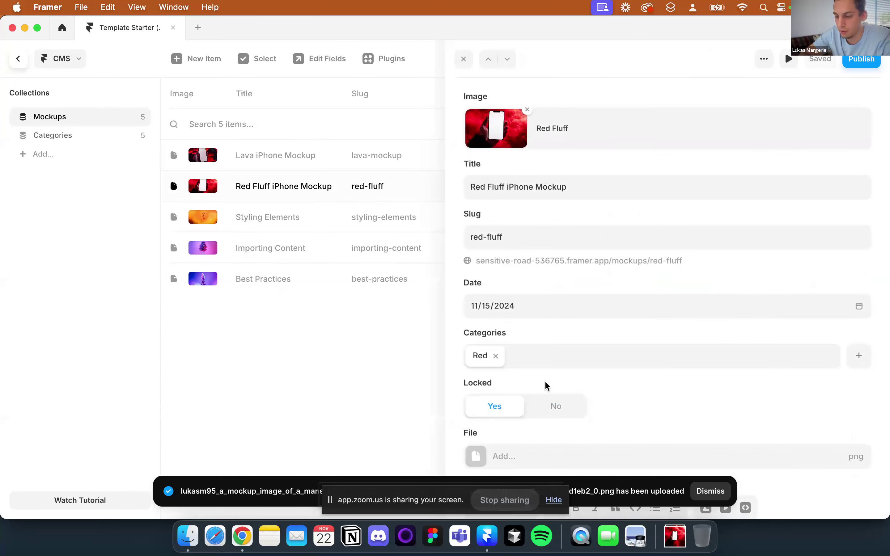
{"action": "scroll", "coordinate": [544, 380], "scroll_direction": "down", "scroll_amount": 6}
{"action": "left_click", "coordinate": [473, 242]}
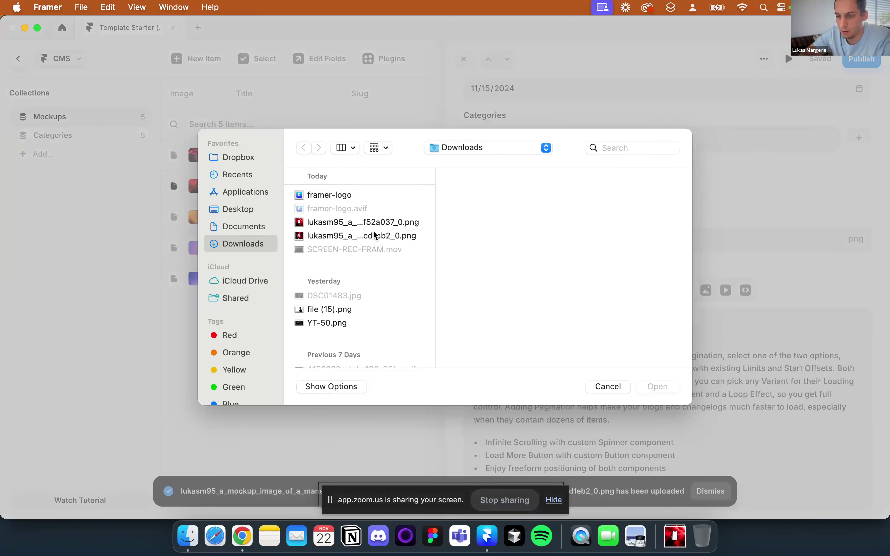
{"action": "left_click", "coordinate": [372, 228]}
{"action": "left_click", "coordinate": [384, 235]}
{"action": "left_click", "coordinate": [400, 227]}
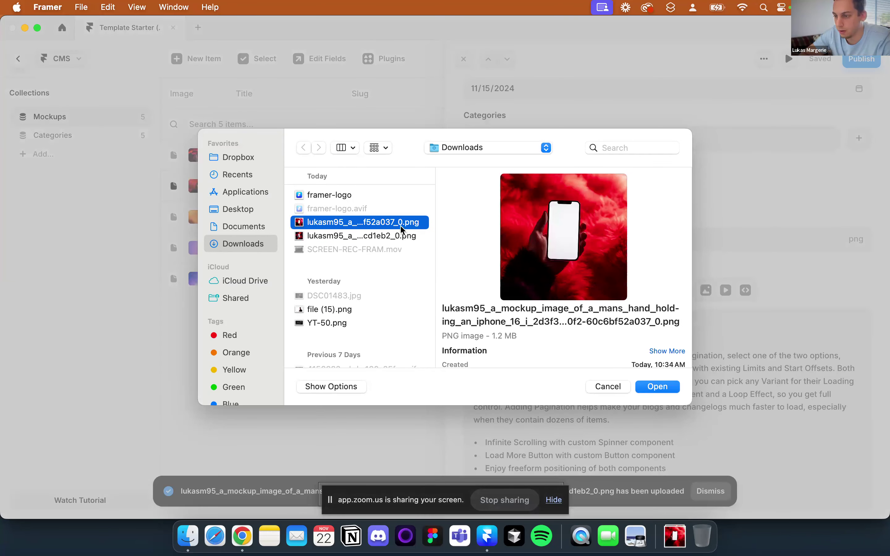
{"action": "left_click", "coordinate": [657, 386]}
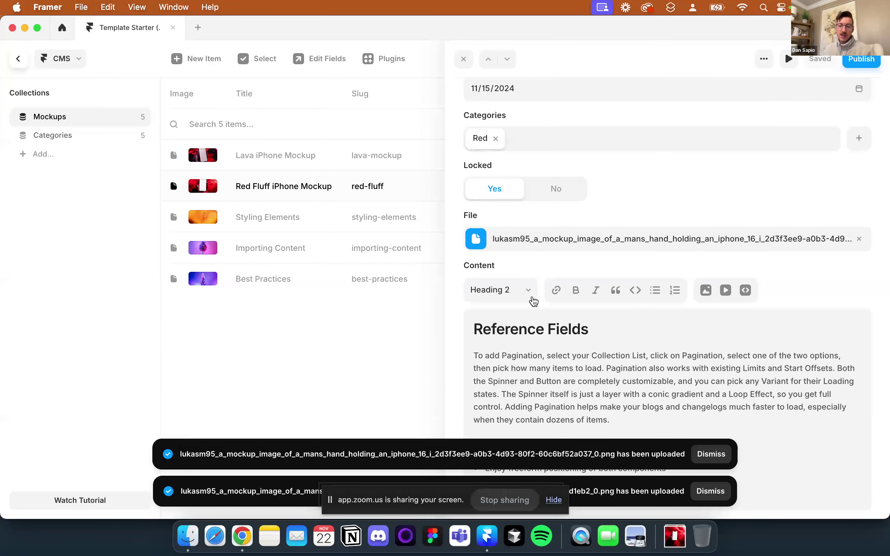
{"action": "scroll", "coordinate": [456, 305], "scroll_direction": "up", "scroll_amount": 6}
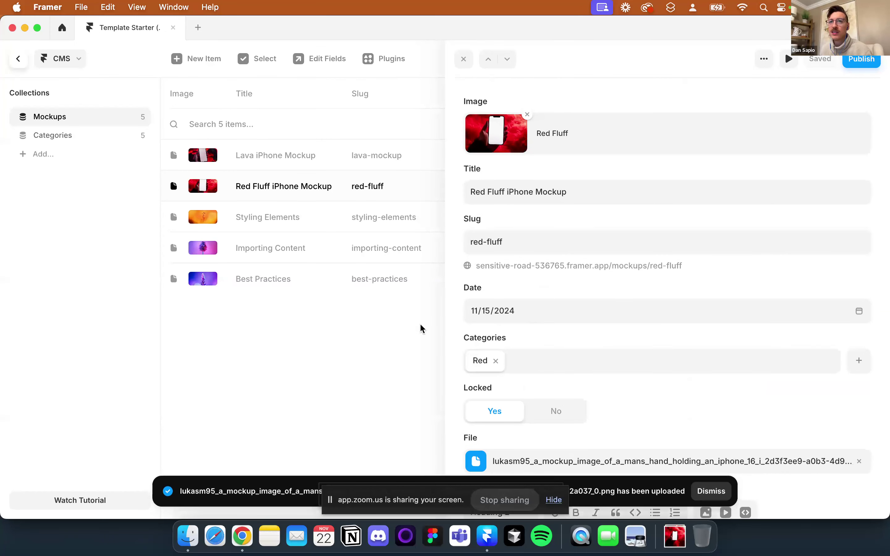
{"action": "left_click", "coordinate": [407, 335]}
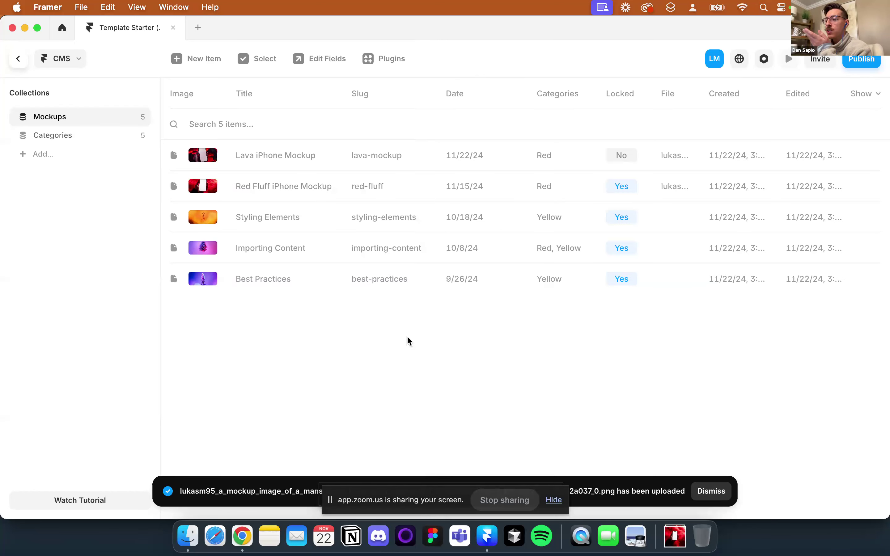
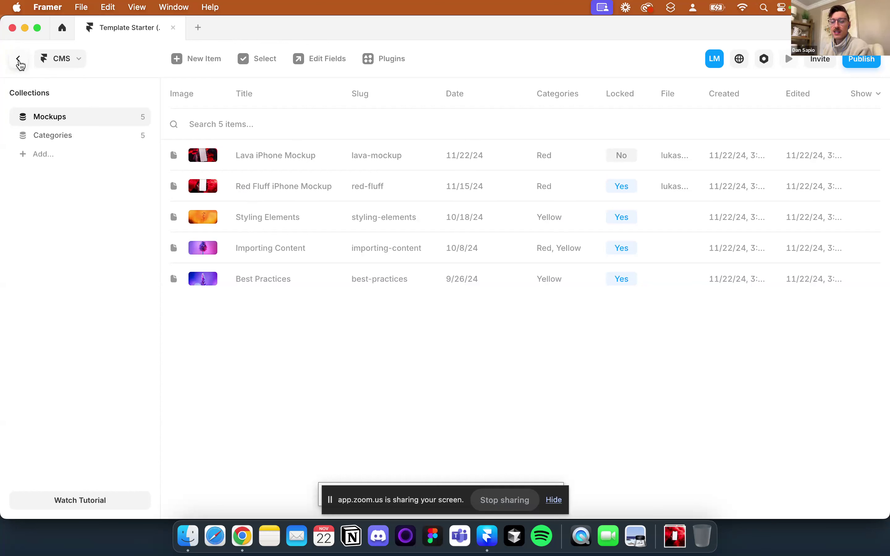
- On the lava-mockup page, bind the Download button's File to the CMS File field
{"action": "left_click", "coordinate": [19, 63]}
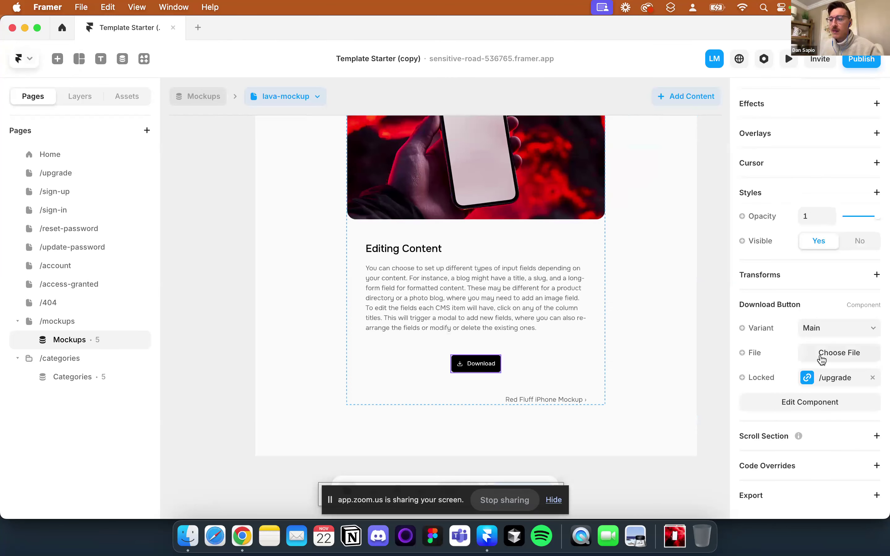
{"action": "left_click", "coordinate": [743, 353]}
{"action": "mouse_move", "coordinate": [771, 383]}
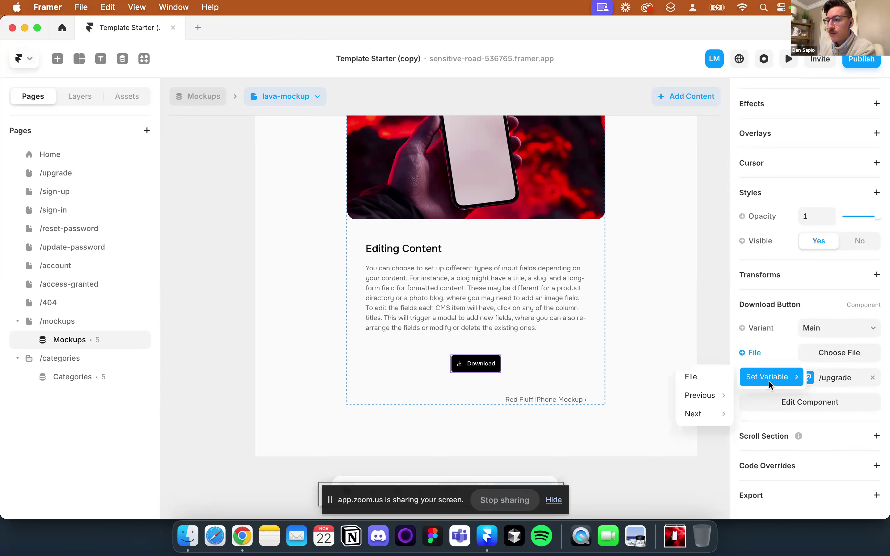
{"action": "left_click", "coordinate": [697, 377]}
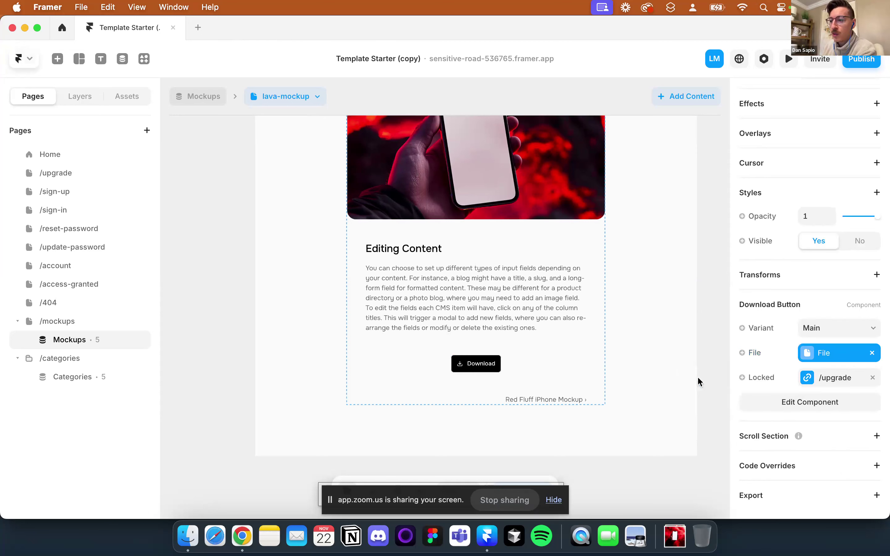
{"action": "left_click", "coordinate": [709, 336]}
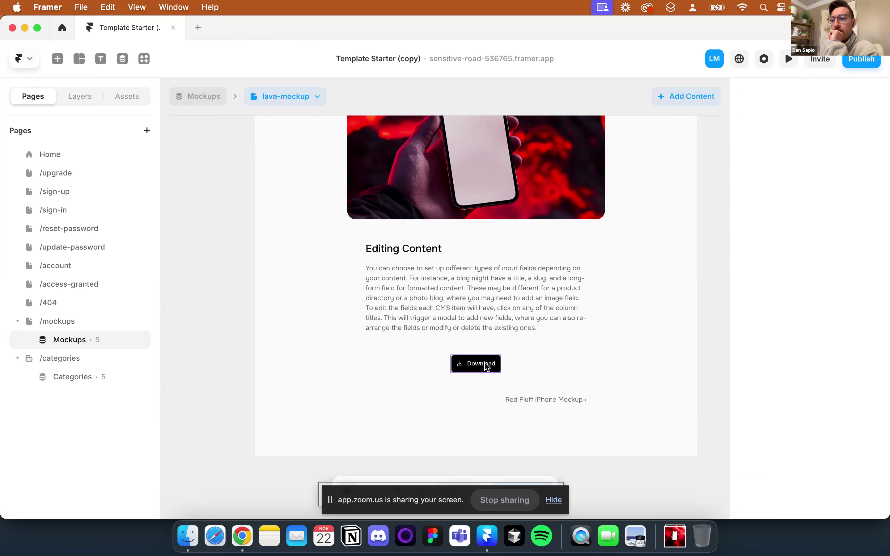
{"action": "scroll", "coordinate": [485, 363], "scroll_direction": "right", "scroll_amount": 1}
{"action": "scroll", "coordinate": [485, 366], "scroll_direction": "down", "scroll_amount": 5}
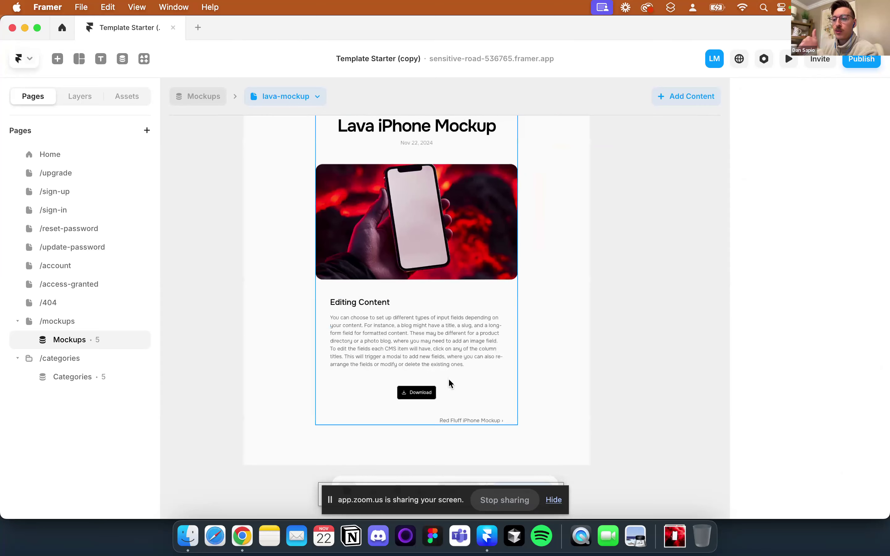
{"action": "left_click", "coordinate": [401, 410]}
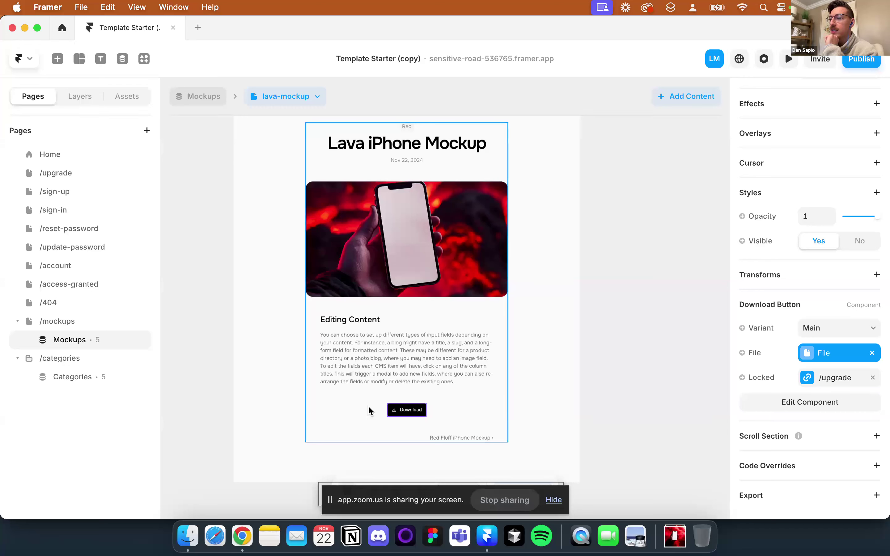
{"action": "scroll", "coordinate": [368, 405], "scroll_direction": "down", "scroll_amount": 3}
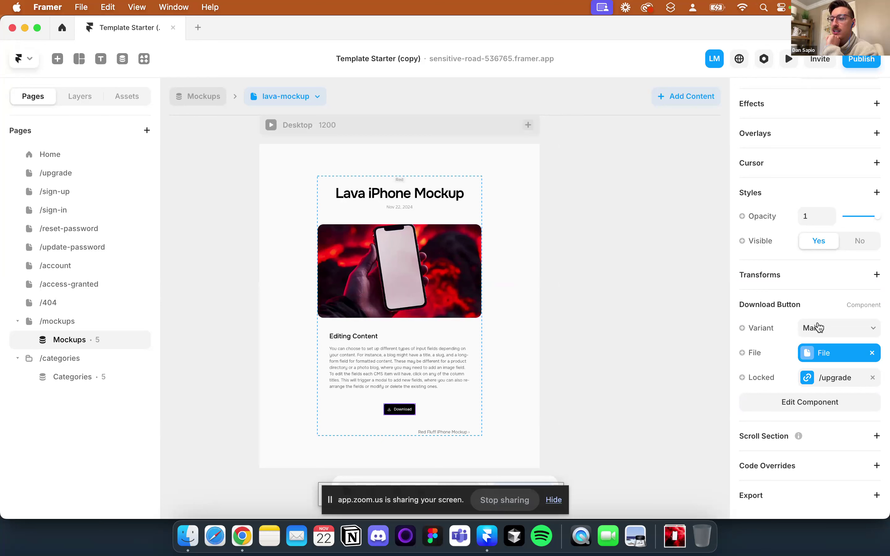
- Bind the Download button's Variant to the CMS Locked field using Convert
{"action": "left_click", "coordinate": [749, 333]}
{"action": "mouse_move", "coordinate": [758, 375]}
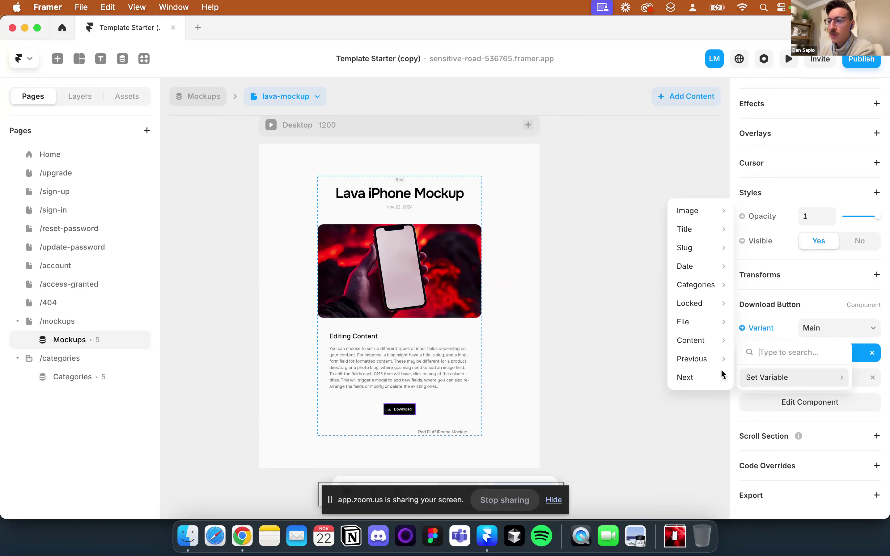
{"action": "mouse_move", "coordinate": [706, 365]}
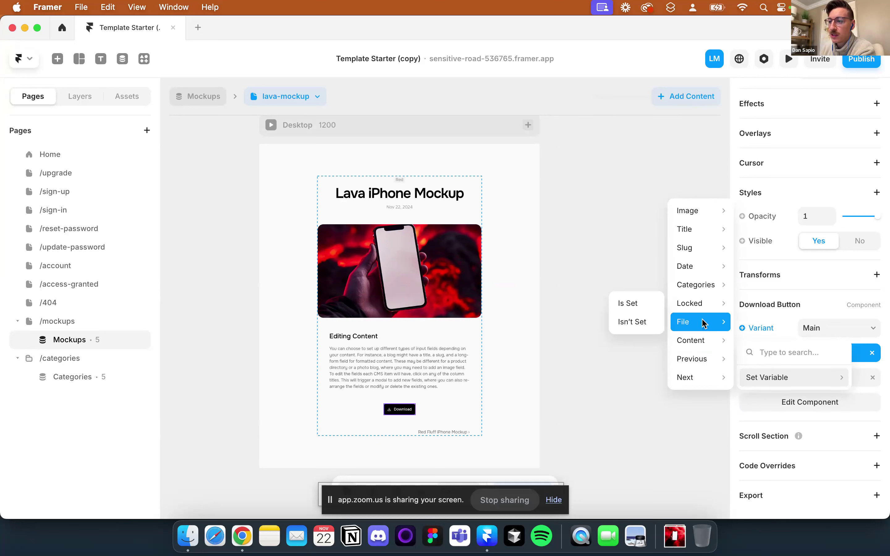
{"action": "mouse_move", "coordinate": [700, 305]}
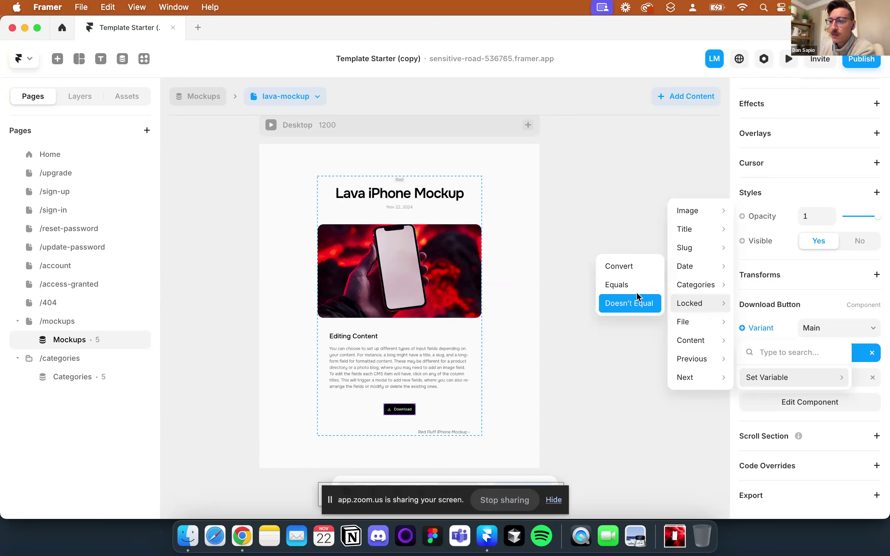
{"action": "left_click", "coordinate": [625, 267]}
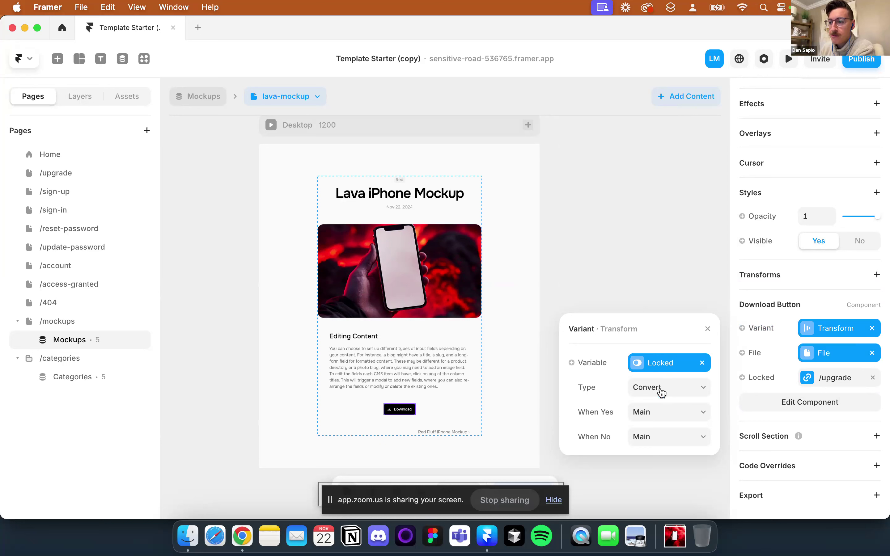
- Map When Yes to the Locked variant and When No to Main
{"action": "left_click", "coordinate": [658, 412]}
{"action": "left_click", "coordinate": [656, 426]}
{"action": "left_click", "coordinate": [663, 440]}
{"action": "left_click", "coordinate": [641, 401]}
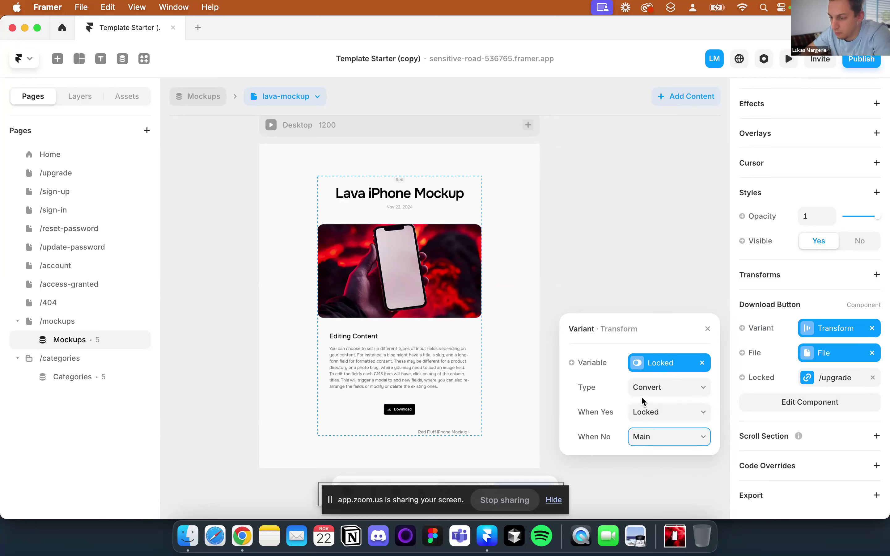
{"action": "left_click", "coordinate": [642, 394]}
{"action": "left_click", "coordinate": [621, 388]}
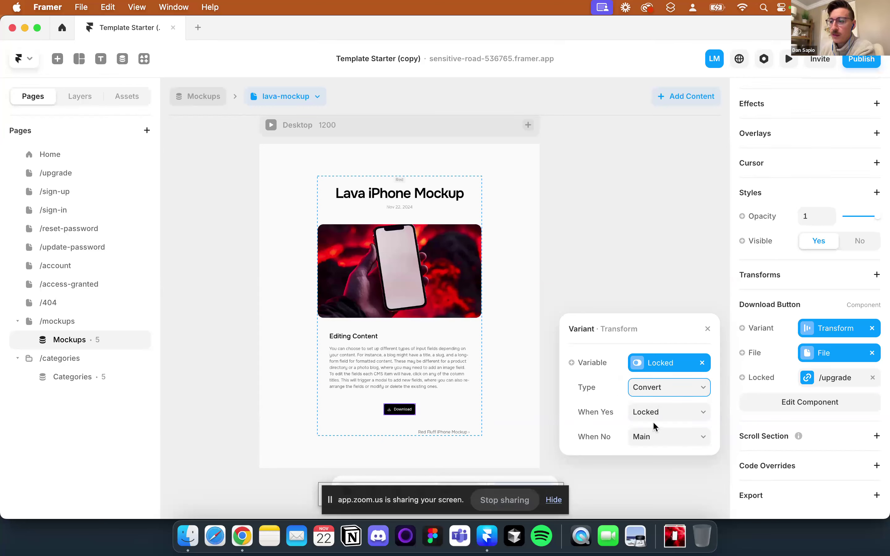
{"action": "left_click", "coordinate": [647, 436]}
{"action": "left_click", "coordinate": [640, 437]}
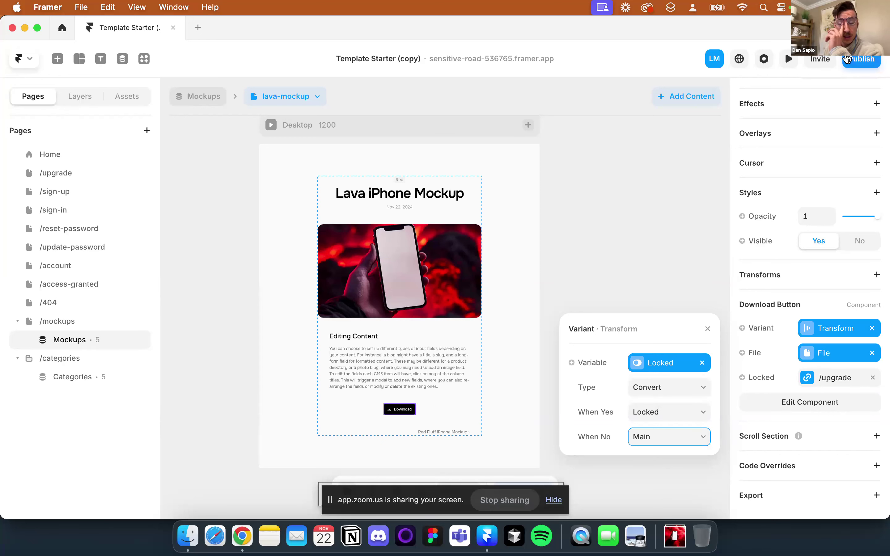
{"action": "left_click", "coordinate": [572, 148]}
- Switch to the red-fluff item and left-align its text-and-button content stack
{"action": "left_click", "coordinate": [317, 97]}
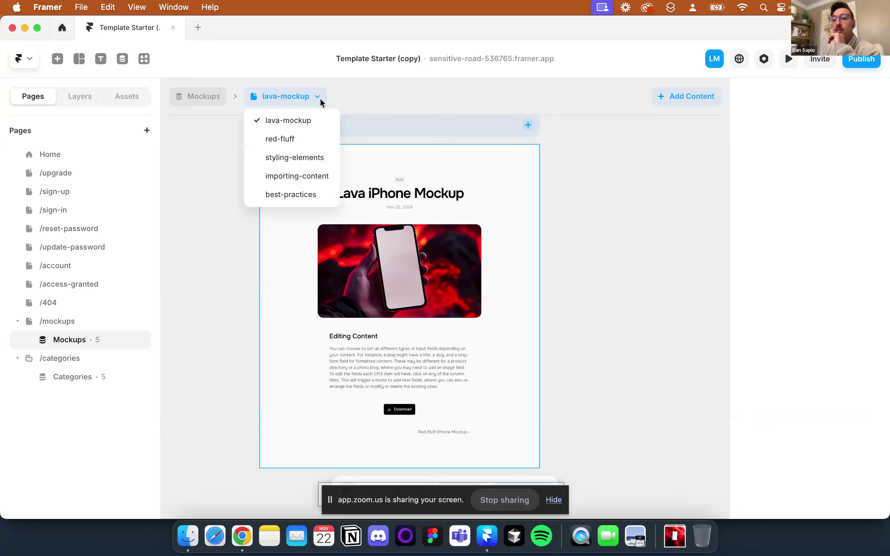
{"action": "left_click", "coordinate": [305, 139]}
{"action": "scroll", "coordinate": [357, 263], "scroll_direction": "down", "scroll_amount": 3}
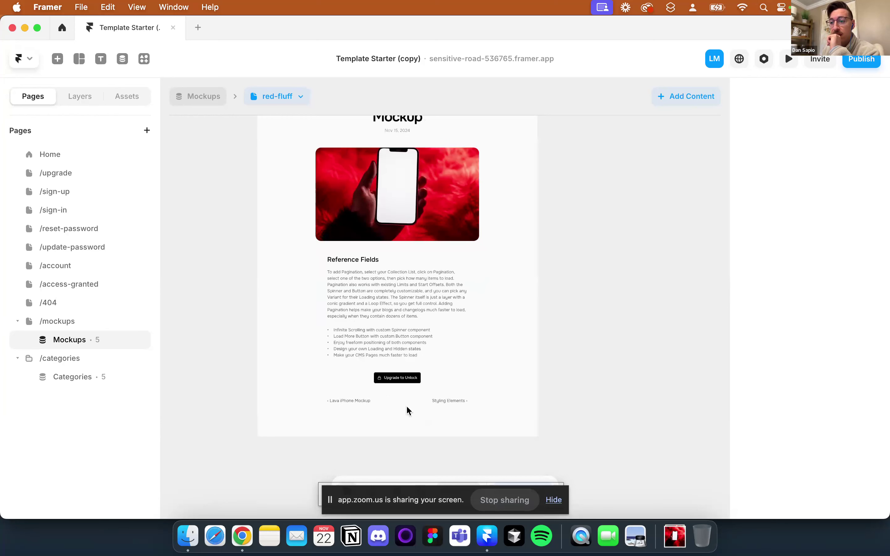
{"action": "scroll", "coordinate": [387, 378], "scroll_direction": "up", "scroll_amount": 4}
{"action": "scroll", "coordinate": [390, 378], "scroll_direction": "left", "scroll_amount": 1}
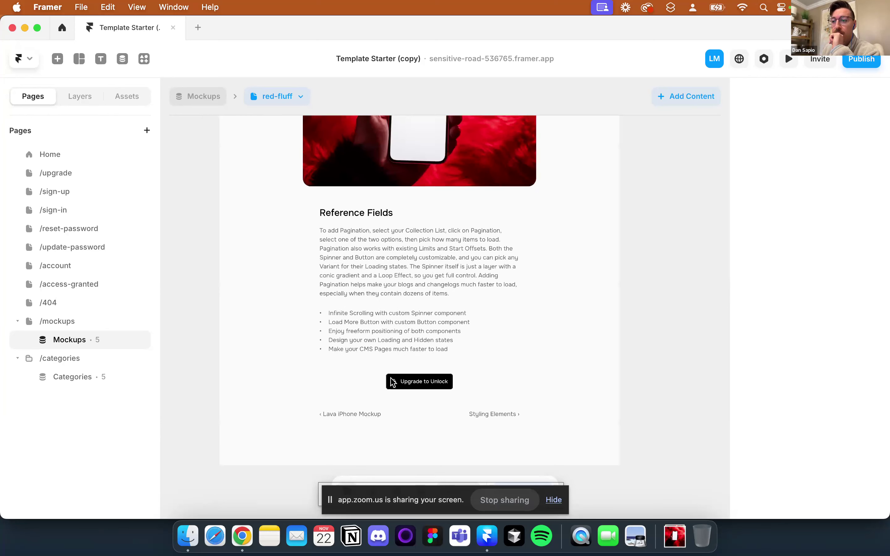
{"action": "scroll", "coordinate": [392, 382], "scroll_direction": "up", "scroll_amount": 1}
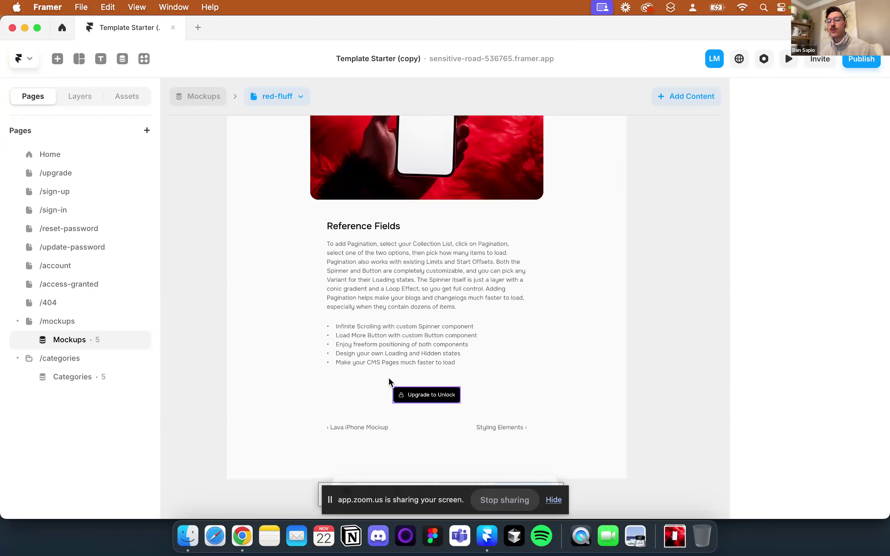
{"action": "left_click", "coordinate": [392, 382]}
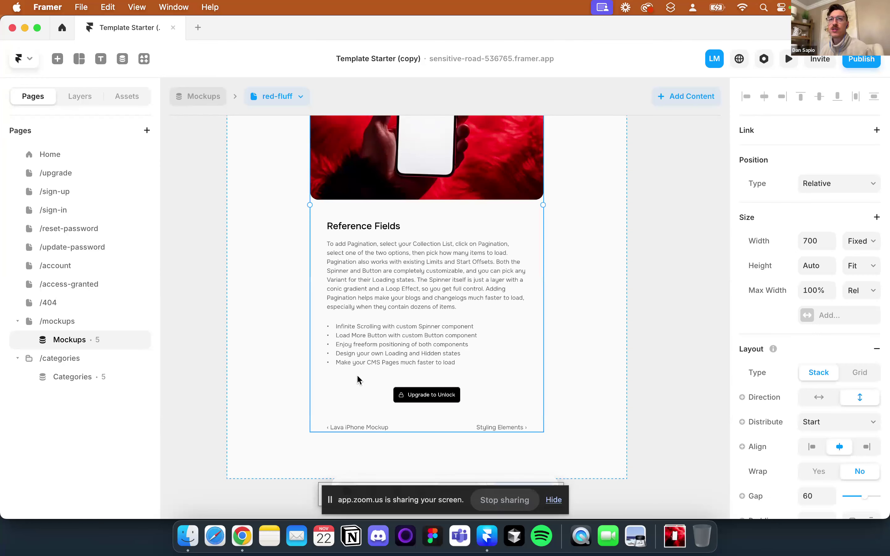
{"action": "left_click", "coordinate": [813, 446]}
- Preview the lava-mockup item, then switch back to red-fluff
{"action": "left_click", "coordinate": [300, 96]}
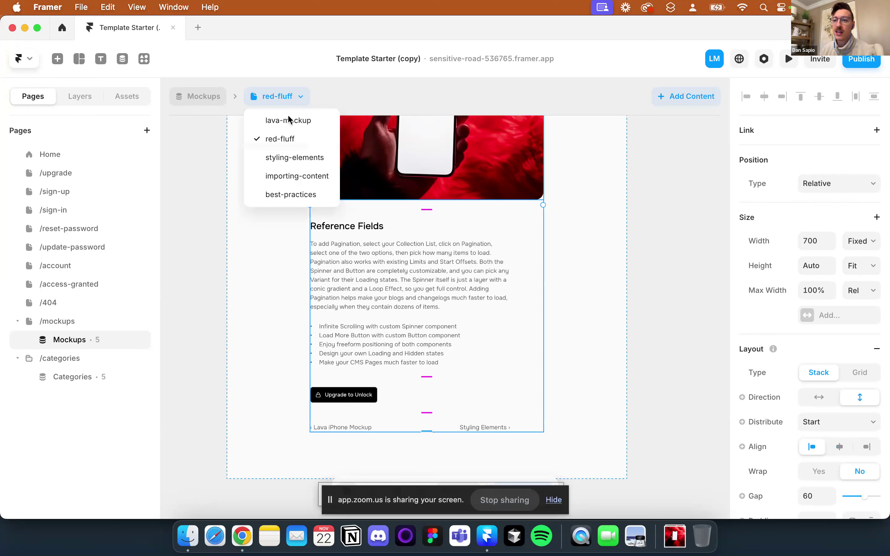
{"action": "left_click", "coordinate": [286, 121]}
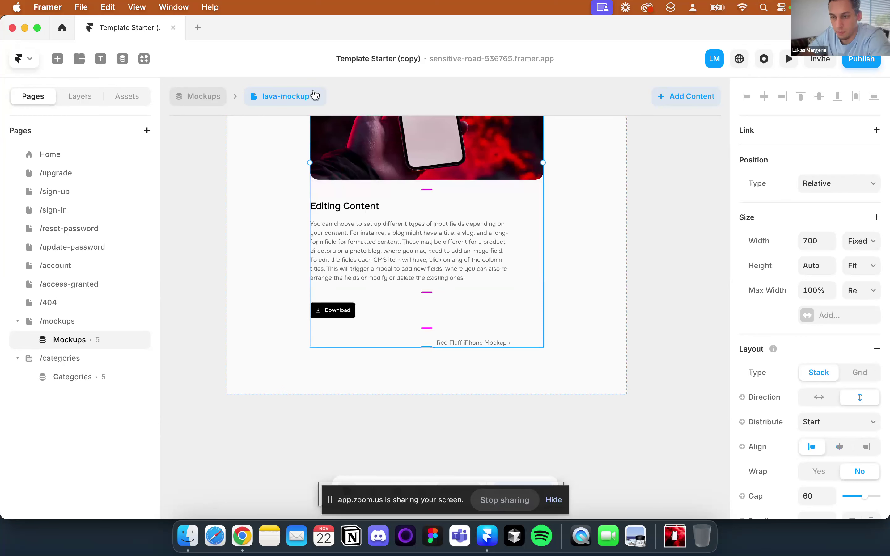
{"action": "left_click", "coordinate": [193, 220]}
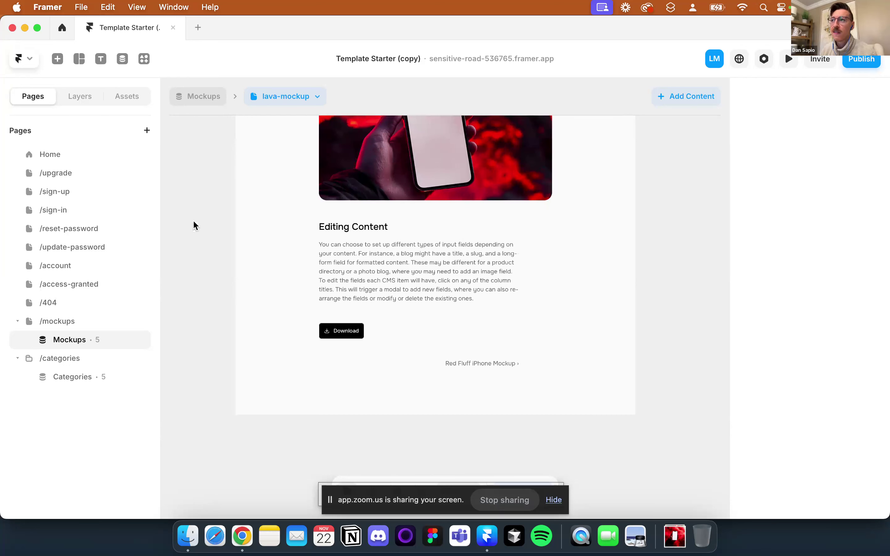
{"action": "left_click", "coordinate": [277, 100]}
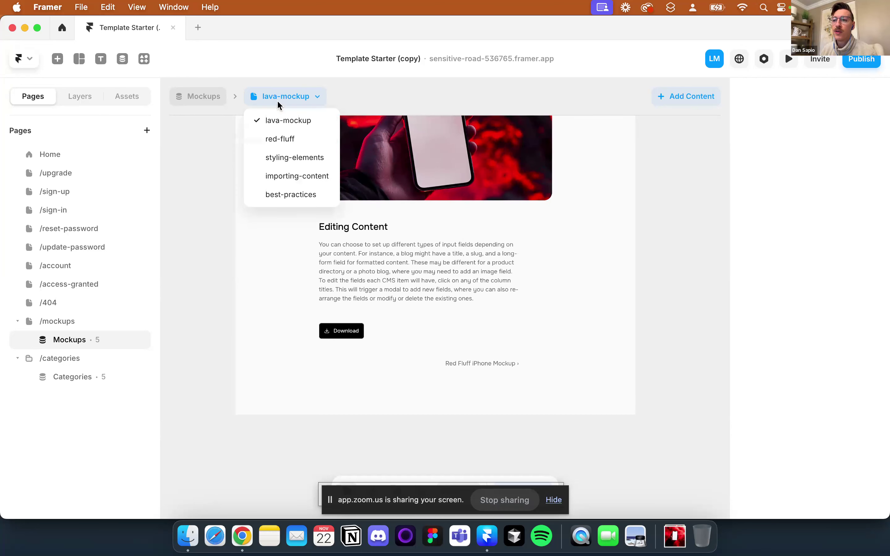
{"action": "left_click", "coordinate": [269, 137]}
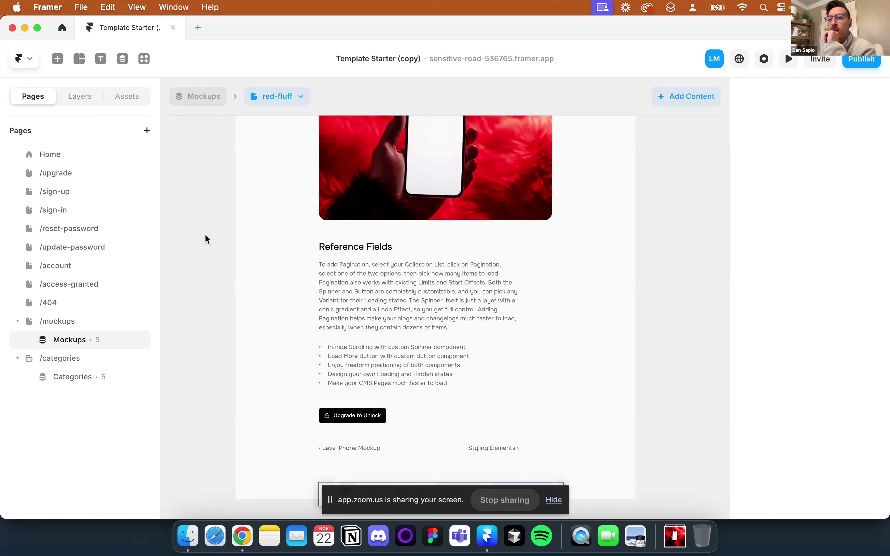
- Launch the FramerAuth plugin and go to its Overrides setup step
{"action": "left_click", "coordinate": [144, 59]}
{"action": "left_click", "coordinate": [332, 323]}
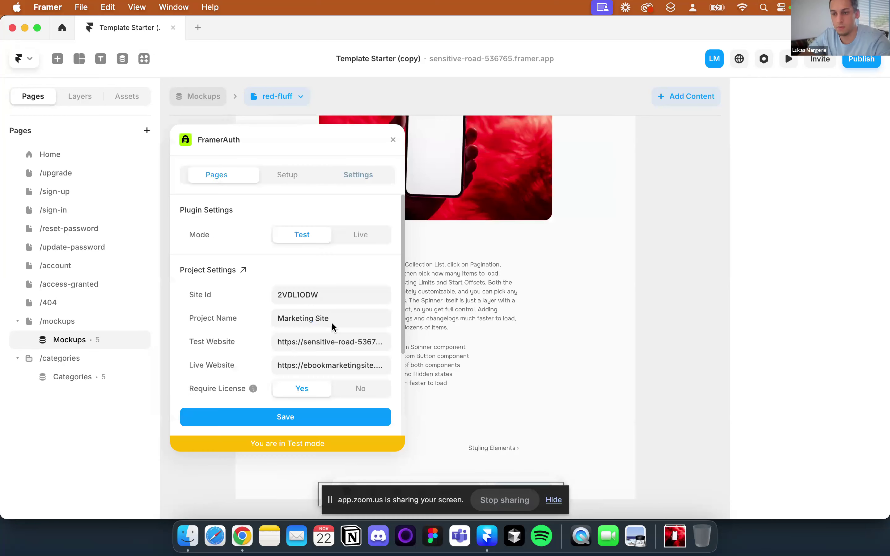
{"action": "scroll", "coordinate": [347, 258], "scroll_direction": "down", "scroll_amount": 5}
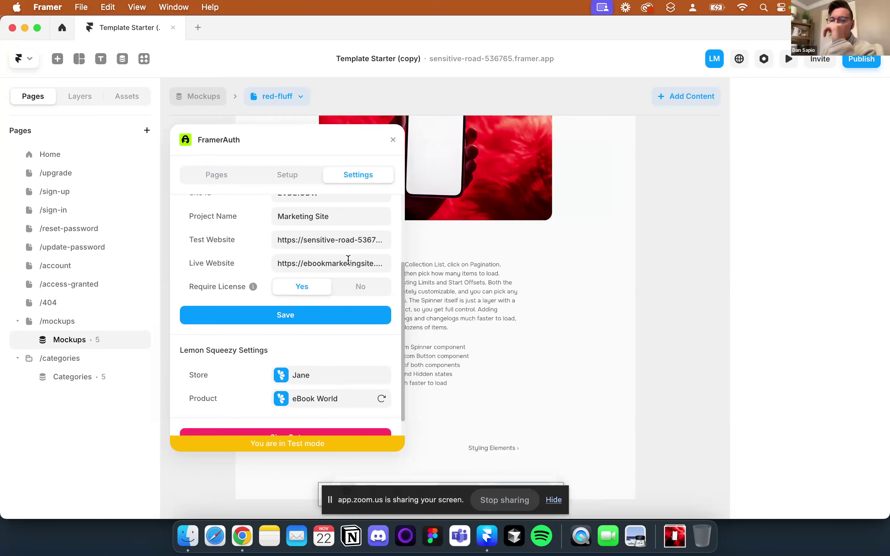
{"action": "scroll", "coordinate": [342, 322], "scroll_direction": "down", "scroll_amount": 1}
{"action": "scroll", "coordinate": [341, 322], "scroll_direction": "up", "scroll_amount": 5}
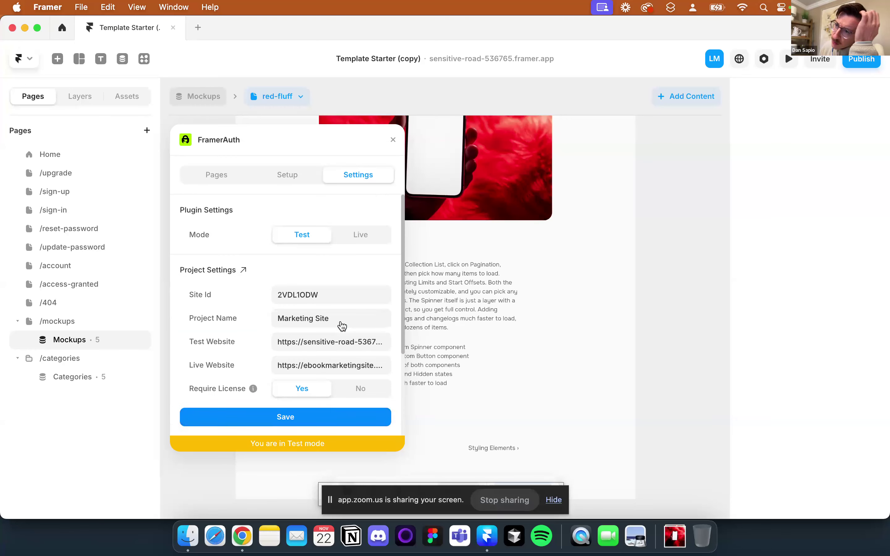
{"action": "left_click", "coordinate": [288, 177]}
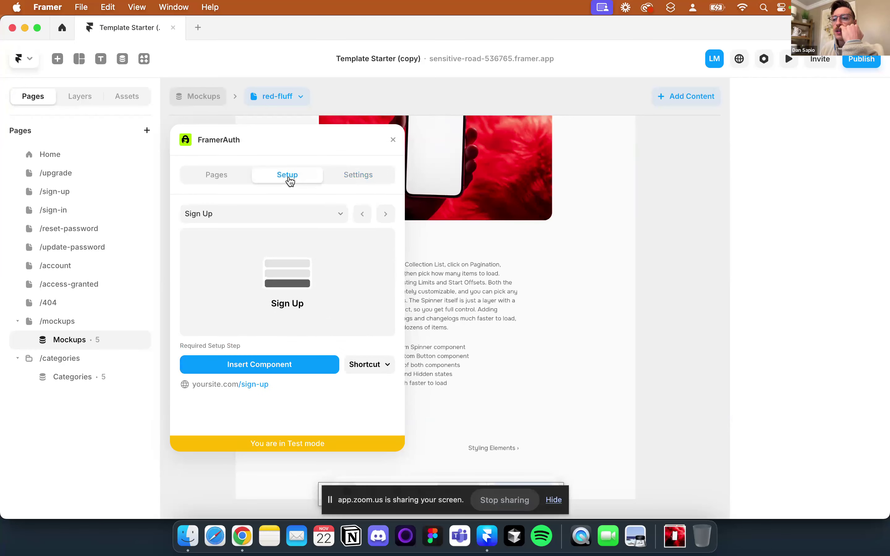
{"action": "left_click", "coordinate": [340, 218]}
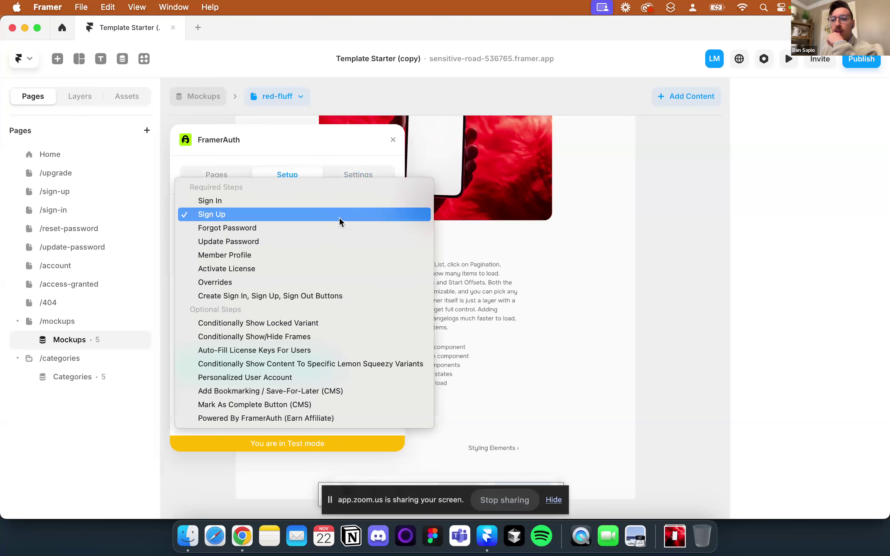
{"action": "left_click", "coordinate": [296, 281]}
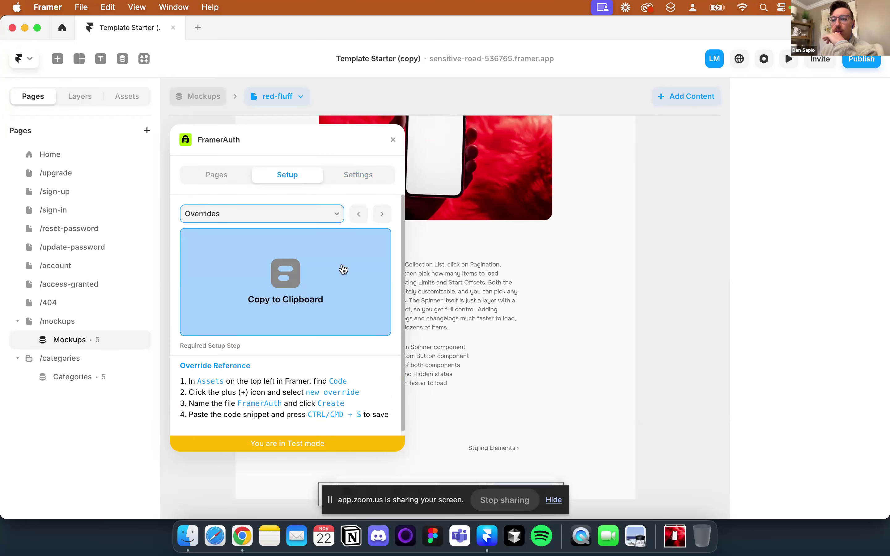
- Copy the Overrides code, allowing clipboard access, and close the plugin
{"action": "left_click", "coordinate": [298, 294]}
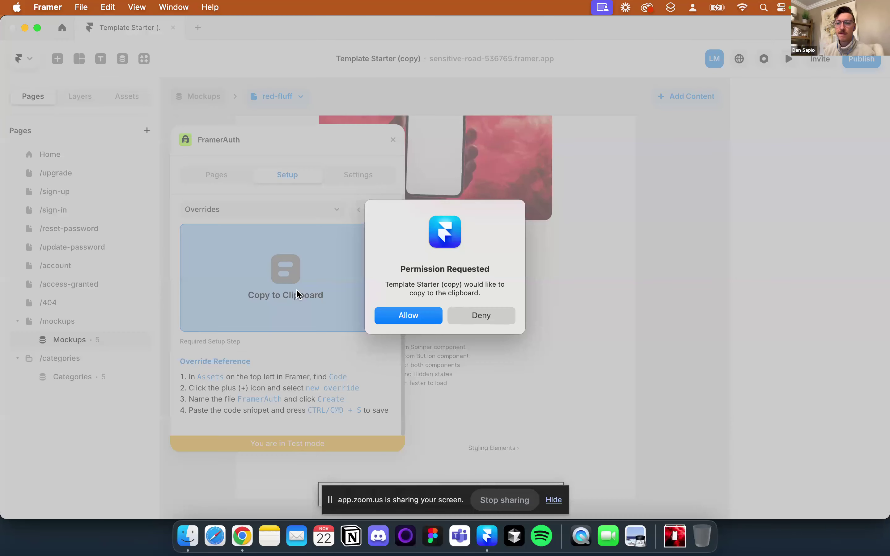
{"action": "left_click", "coordinate": [405, 315]}
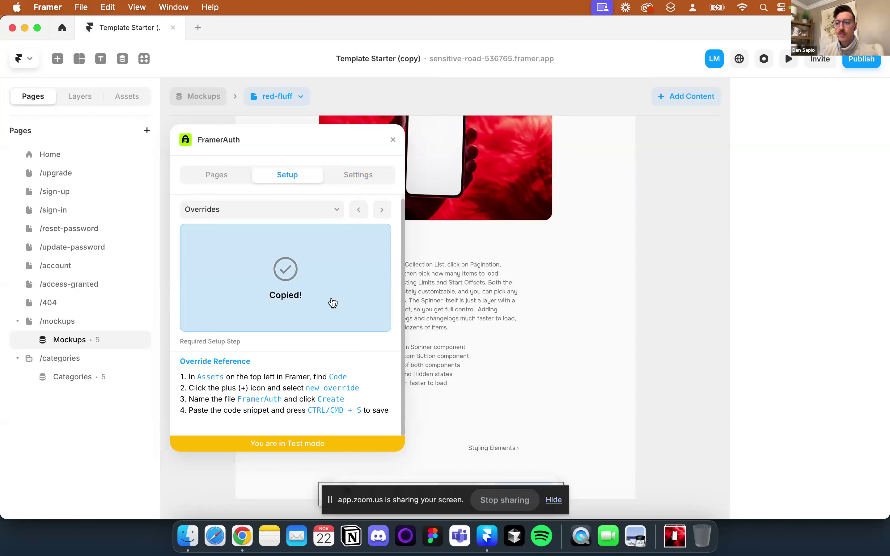
{"action": "left_click", "coordinate": [393, 142]}
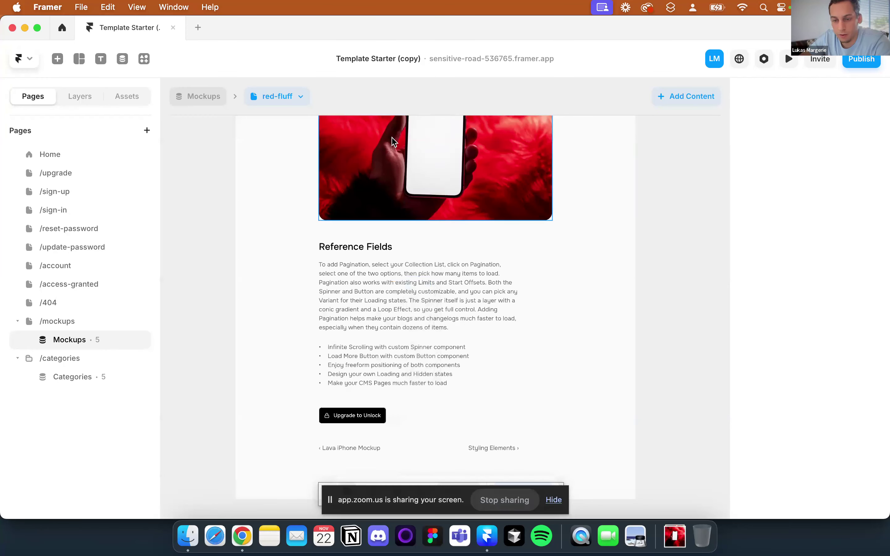
- Replace the contents of FramerAuth.tsx with the copied override code
{"action": "left_click", "coordinate": [117, 97]}
{"action": "scroll", "coordinate": [78, 357], "scroll_direction": "down", "scroll_amount": 20}
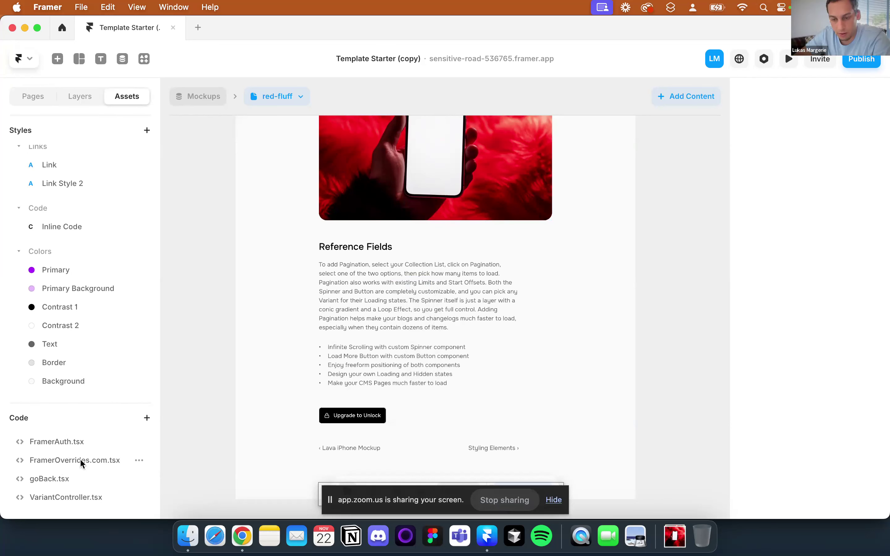
{"action": "left_click", "coordinate": [56, 442]}
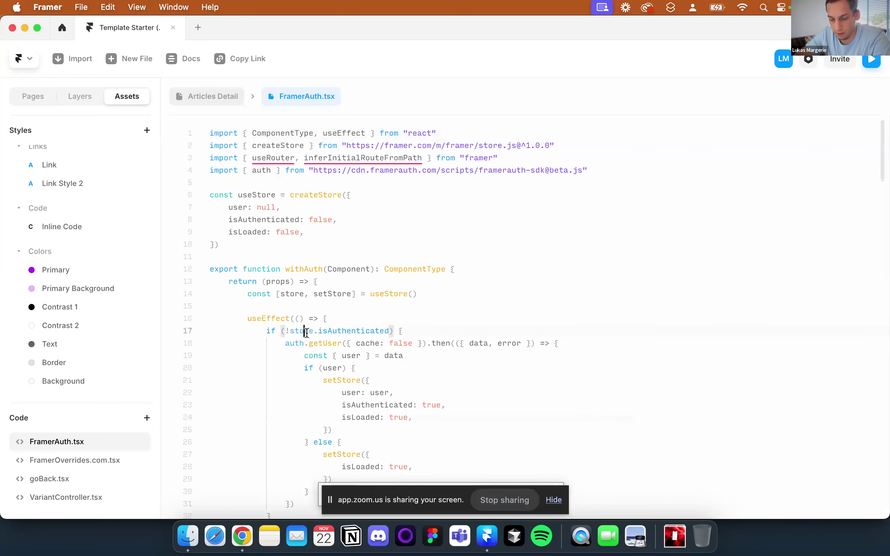
{"action": "key", "text": "super+a"}
{"action": "key", "text": "BackSpace"}
{"action": "key", "text": "super+v"}
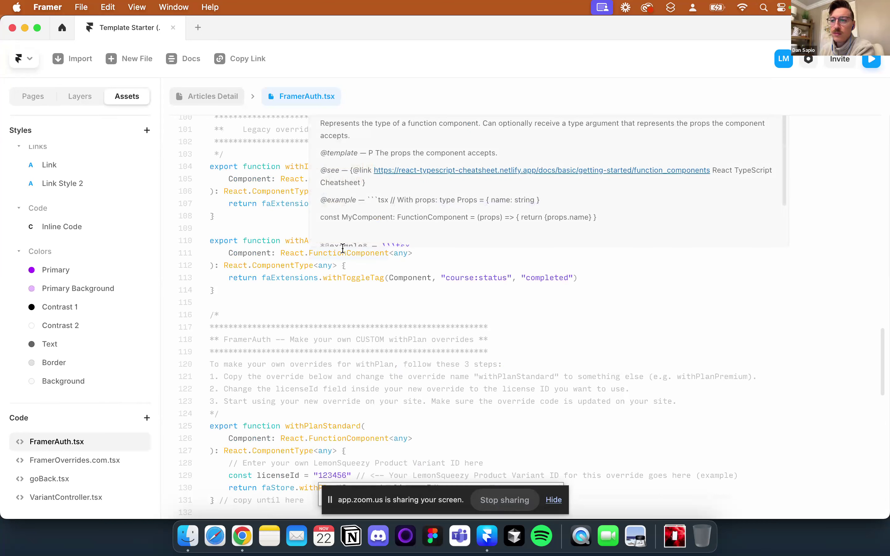
{"action": "scroll", "coordinate": [313, 269], "scroll_direction": "up", "scroll_amount": 20}
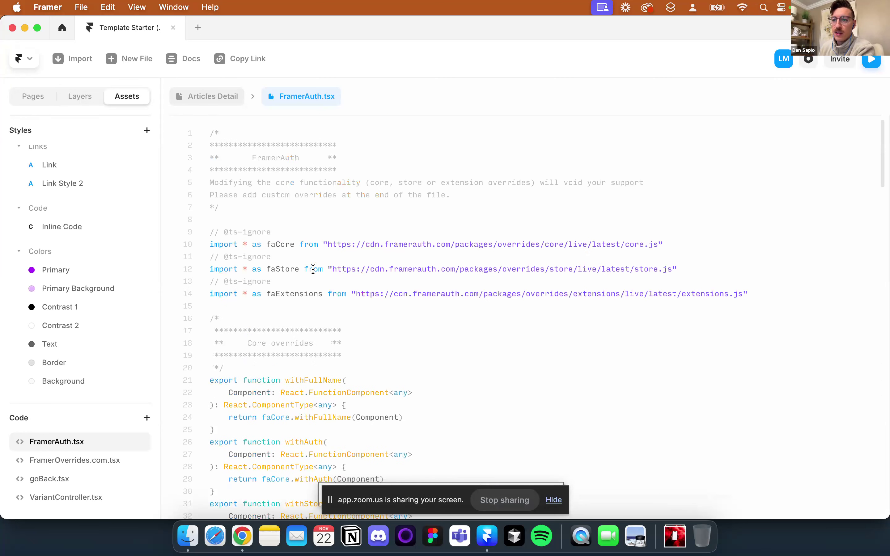
- Apply the FramerAuth withVariantActiveLicense code override to the Upgrade to Unlock button
{"action": "left_click", "coordinate": [212, 99]}
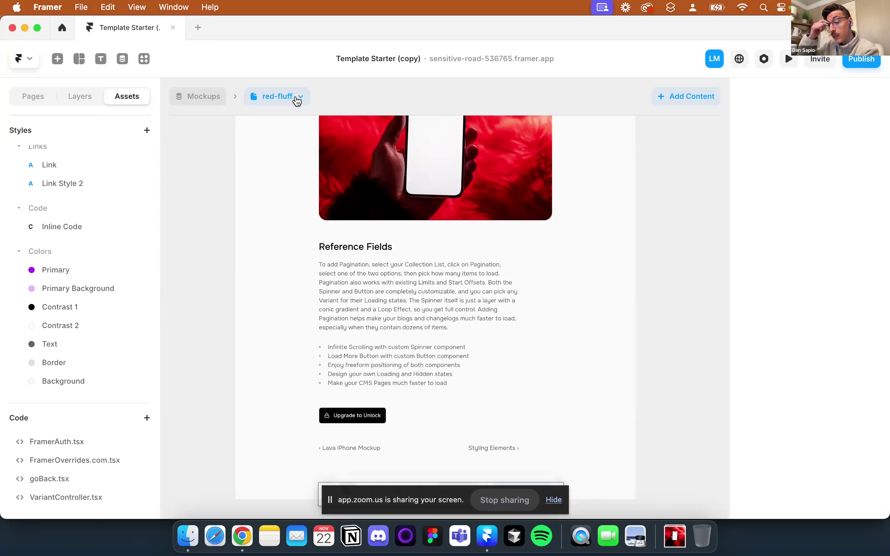
{"action": "left_click", "coordinate": [369, 420]}
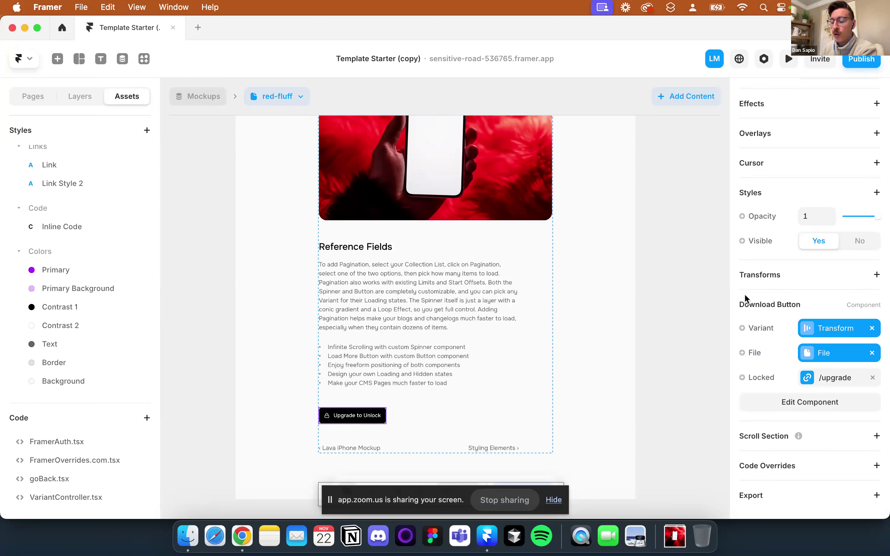
{"action": "left_click", "coordinate": [875, 465]}
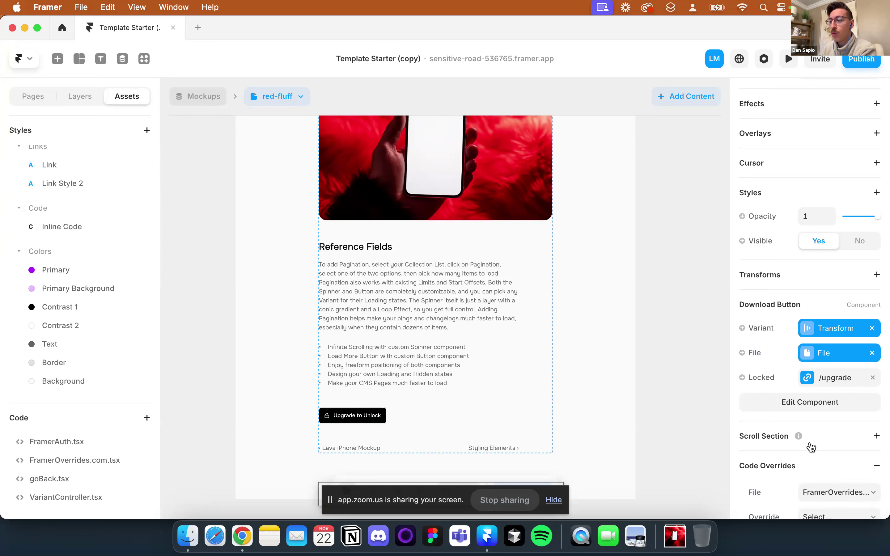
{"action": "left_click", "coordinate": [829, 413]}
{"action": "left_click", "coordinate": [820, 397]}
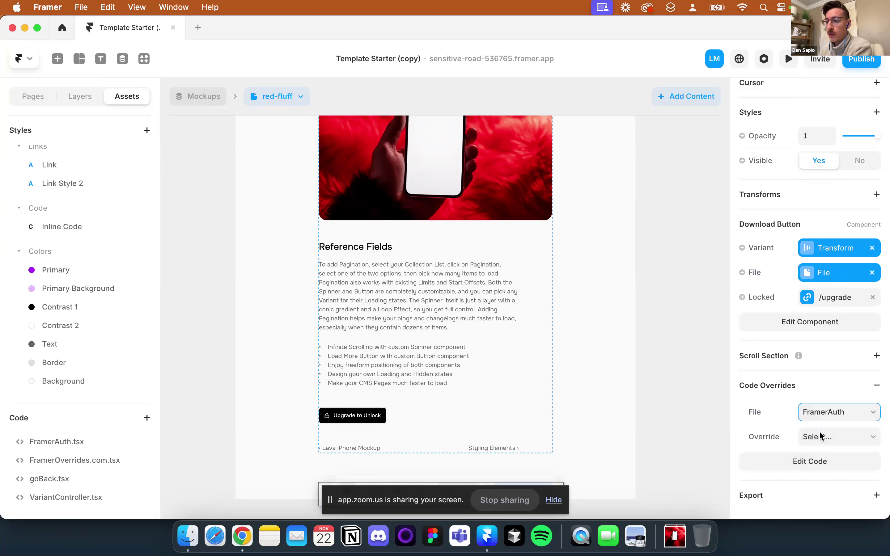
{"action": "left_click", "coordinate": [822, 437]}
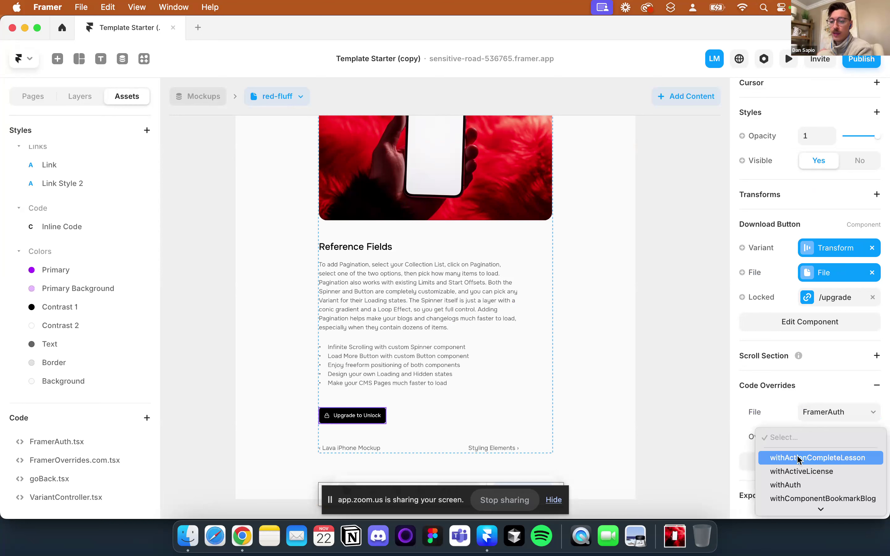
{"action": "scroll", "coordinate": [798, 460], "scroll_direction": "down", "scroll_amount": 3}
{"action": "scroll", "coordinate": [797, 459], "scroll_direction": "down", "scroll_amount": 1}
{"action": "scroll", "coordinate": [798, 460], "scroll_direction": "down", "scroll_amount": 2}
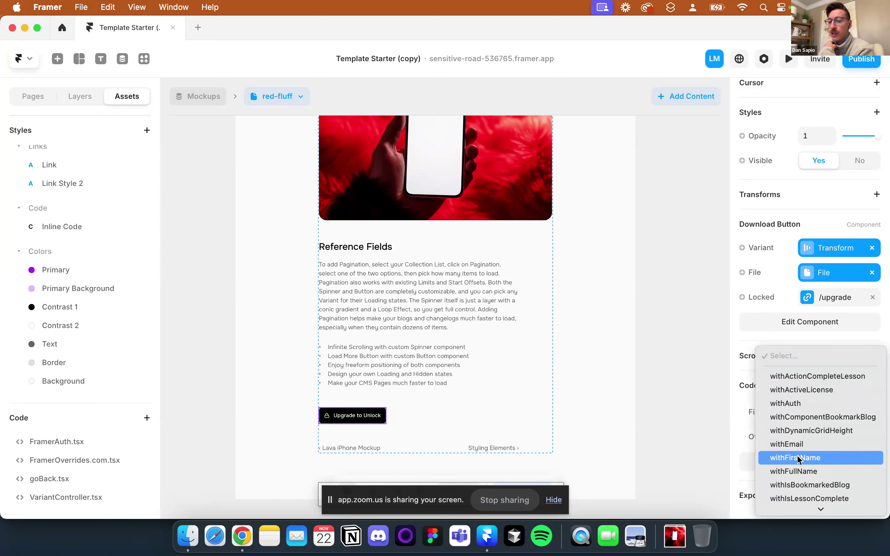
{"action": "scroll", "coordinate": [798, 460], "scroll_direction": "down", "scroll_amount": 8}
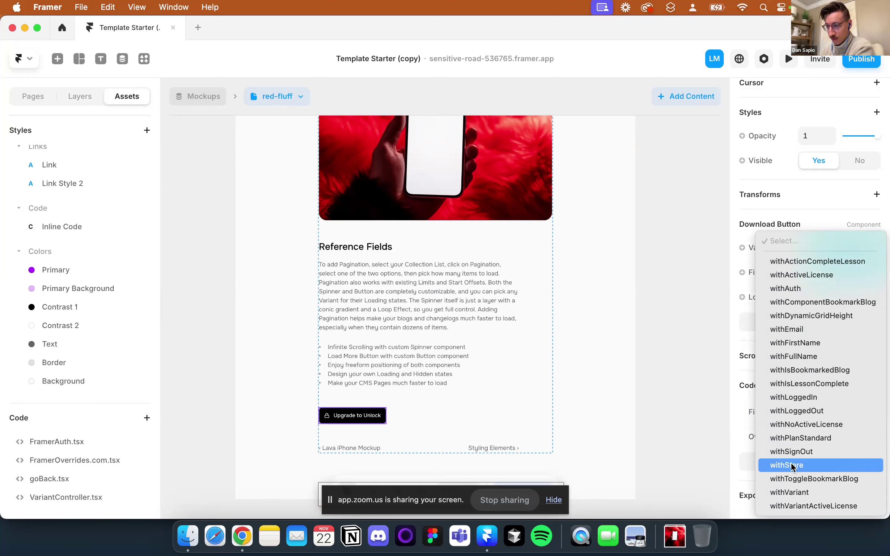
{"action": "left_click", "coordinate": [791, 507]}
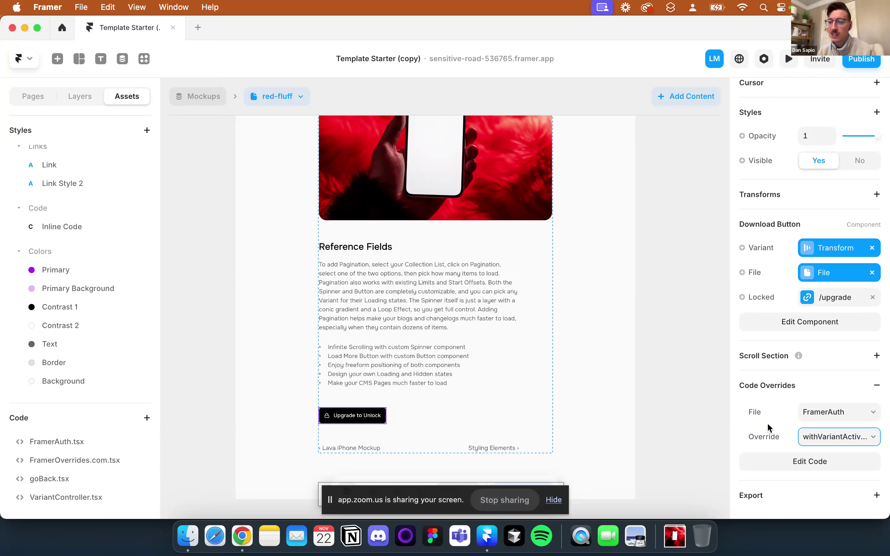
- Confirm the chosen override and switch to the live Lava iPhone Mockup page in Chrome
{"action": "left_click", "coordinate": [812, 440]}
{"action": "left_click", "coordinate": [737, 433]}
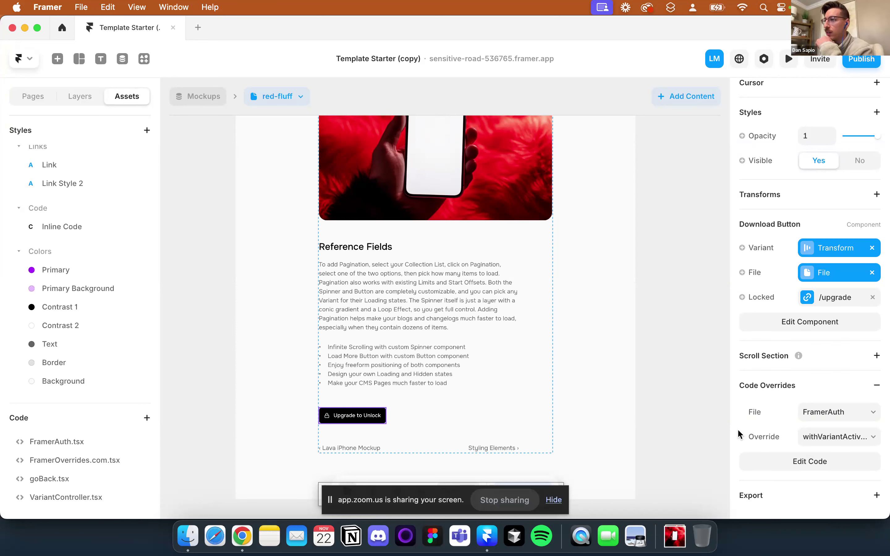
{"action": "left_click", "coordinate": [248, 537]}
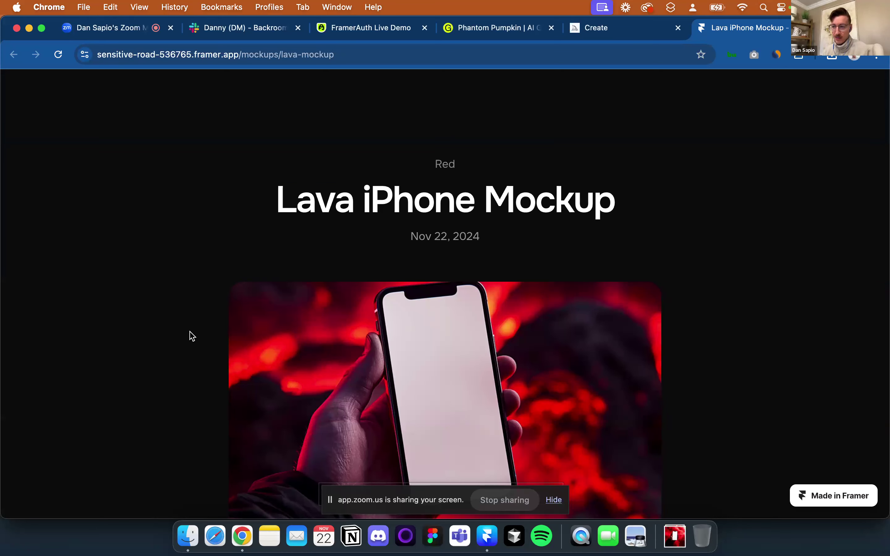
- Open the FramerAuth override reference guide from the meeting chat and read through it
{"action": "left_click", "coordinate": [96, 30]}
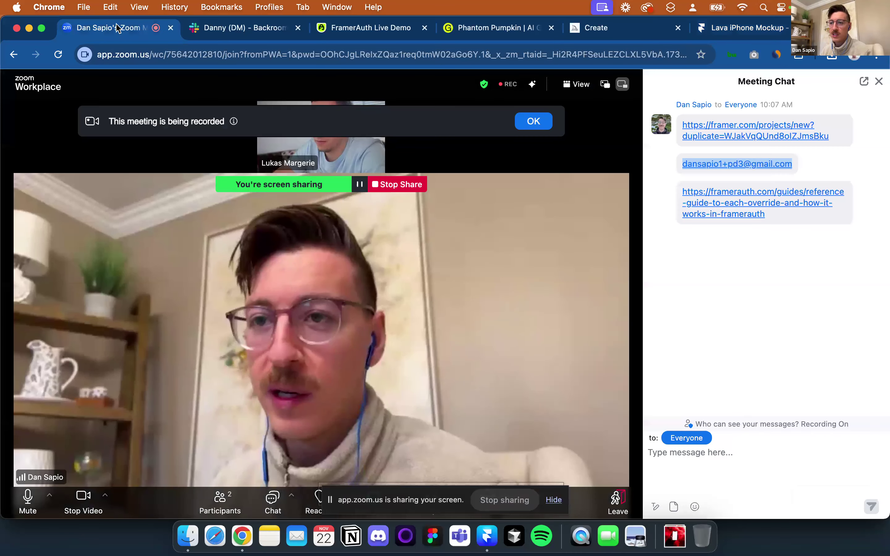
{"action": "left_click", "coordinate": [745, 197]}
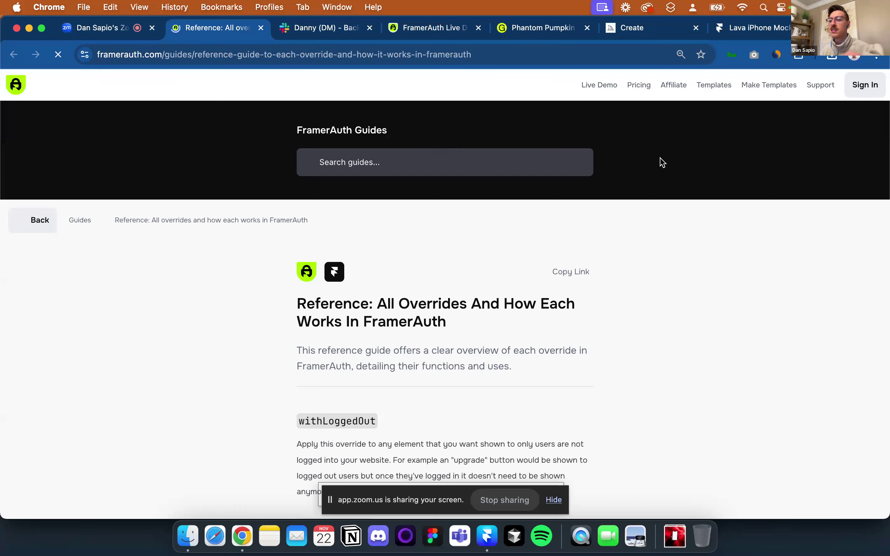
{"action": "scroll", "coordinate": [247, 342], "scroll_direction": "down", "scroll_amount": 3}
{"action": "scroll", "coordinate": [246, 342], "scroll_direction": "down", "scroll_amount": 5}
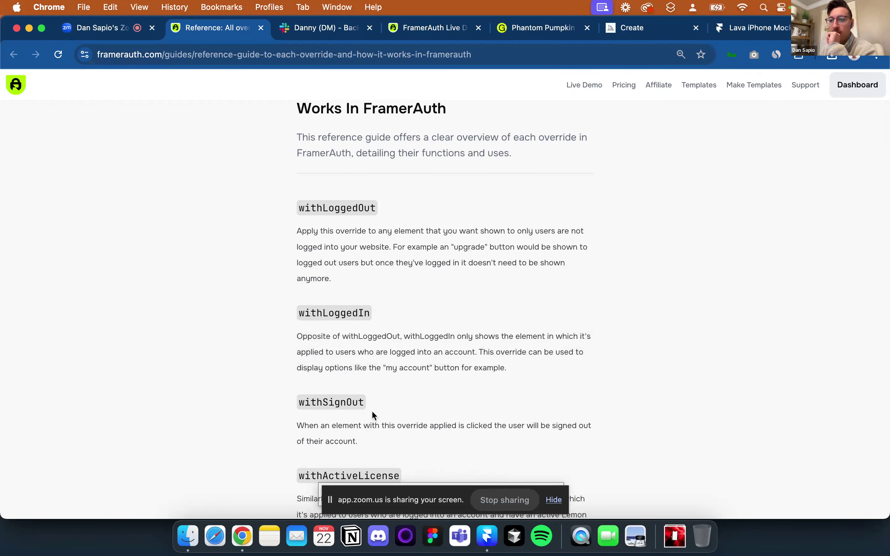
{"action": "scroll", "coordinate": [373, 415], "scroll_direction": "down", "scroll_amount": 10}
{"action": "scroll", "coordinate": [373, 415], "scroll_direction": "down", "scroll_amount": 3}
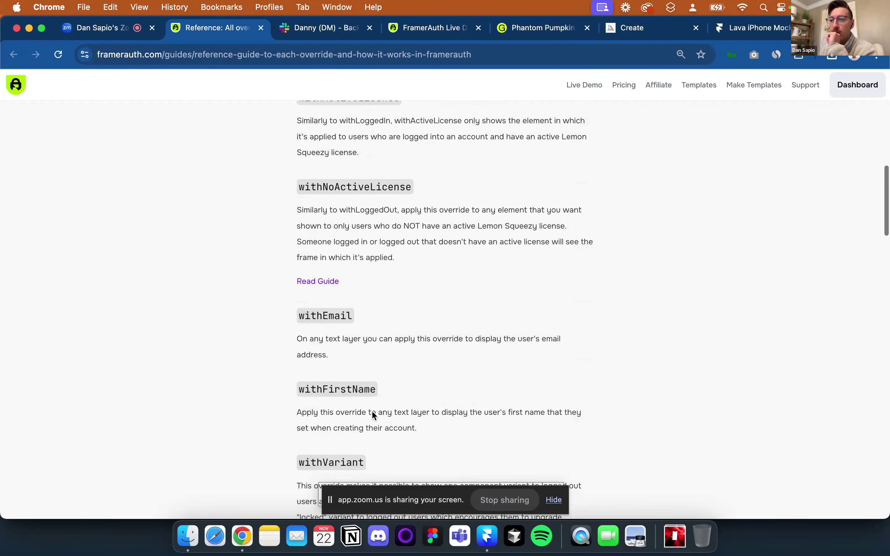
{"action": "scroll", "coordinate": [373, 411], "scroll_direction": "up", "scroll_amount": 8}
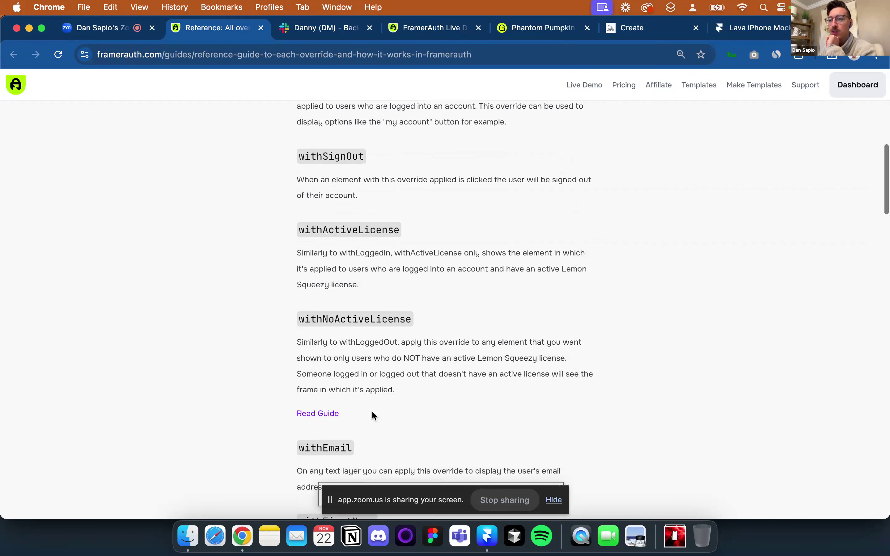
{"action": "scroll", "coordinate": [373, 411], "scroll_direction": "up", "scroll_amount": 2}
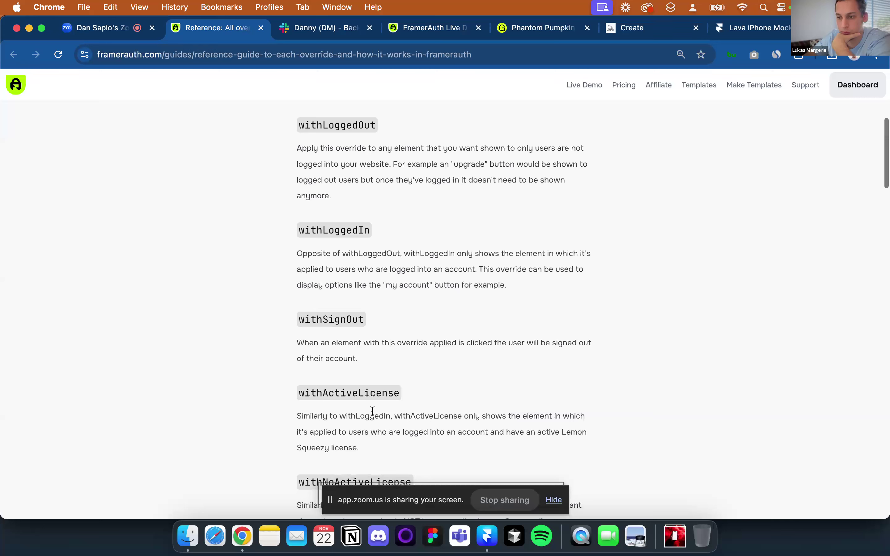
{"action": "scroll", "coordinate": [372, 411], "scroll_direction": "down", "scroll_amount": 1}
{"action": "scroll", "coordinate": [372, 412], "scroll_direction": "down", "scroll_amount": 4}
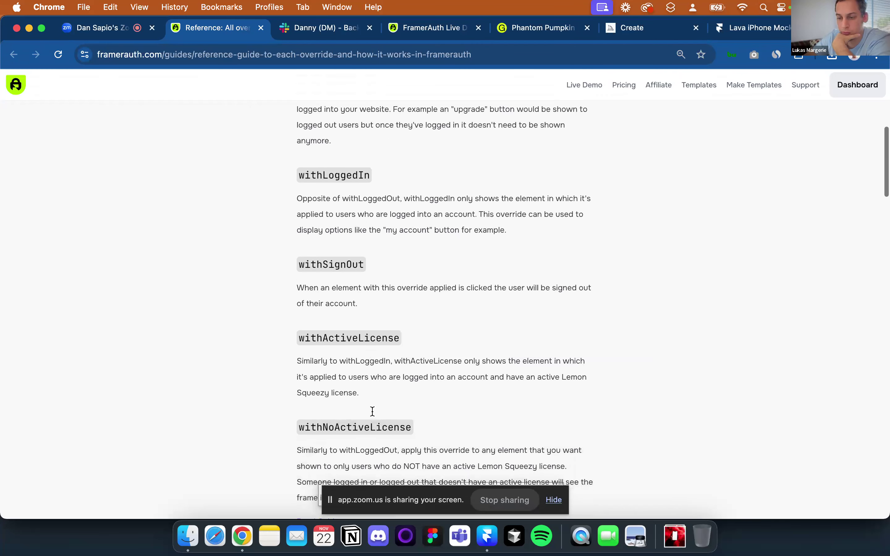
{"action": "scroll", "coordinate": [372, 411], "scroll_direction": "down", "scroll_amount": 5}
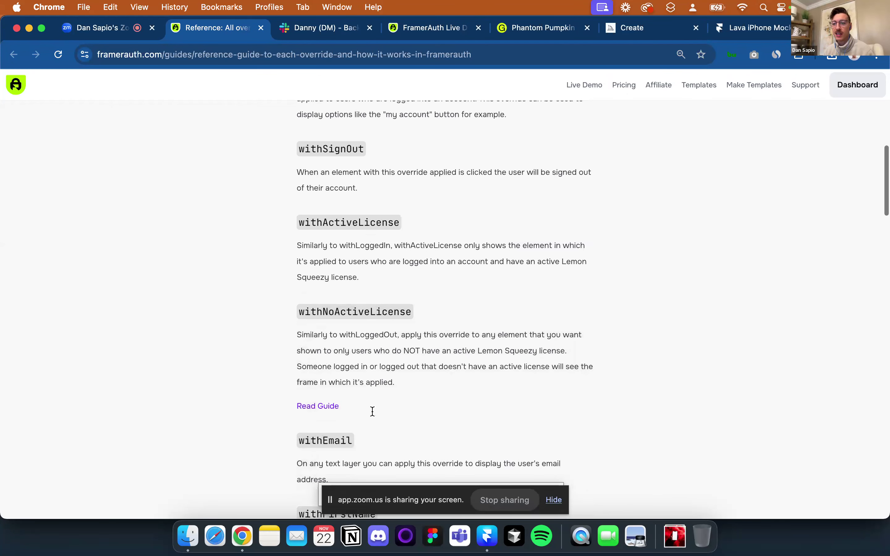
{"action": "scroll", "coordinate": [373, 412], "scroll_direction": "down", "scroll_amount": 8}
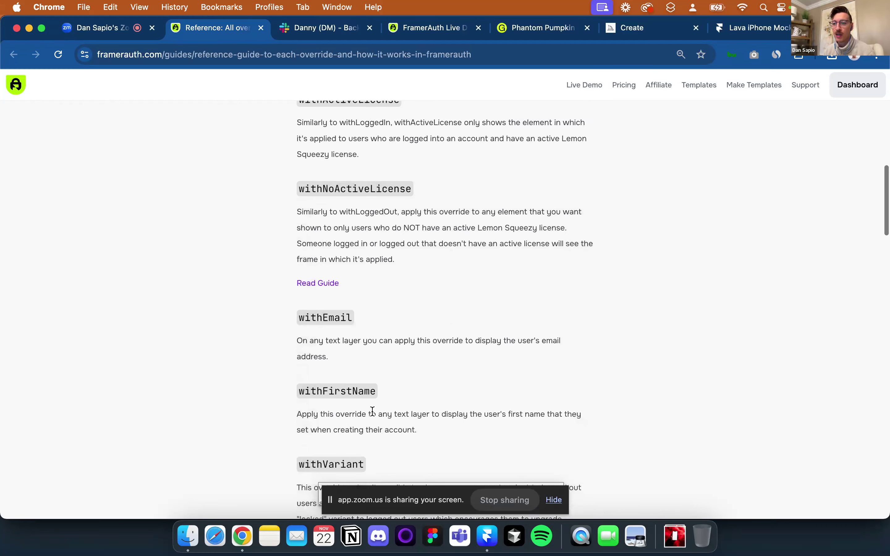
{"action": "scroll", "coordinate": [372, 413], "scroll_direction": "down", "scroll_amount": 6}
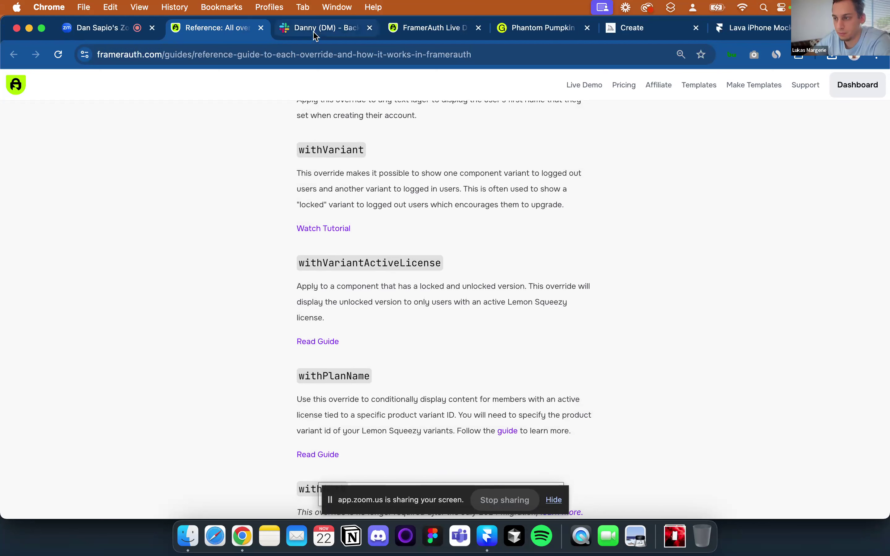
{"action": "scroll", "coordinate": [612, 166], "scroll_direction": "down", "scroll_amount": 1}
- Review the guide's withLoggedOut description, then return via the Lava iPhone Mockup tab to Framer
{"action": "scroll", "coordinate": [612, 166], "scroll_direction": "down", "scroll_amount": 6}
{"action": "scroll", "coordinate": [612, 167], "scroll_direction": "up", "scroll_amount": 1}
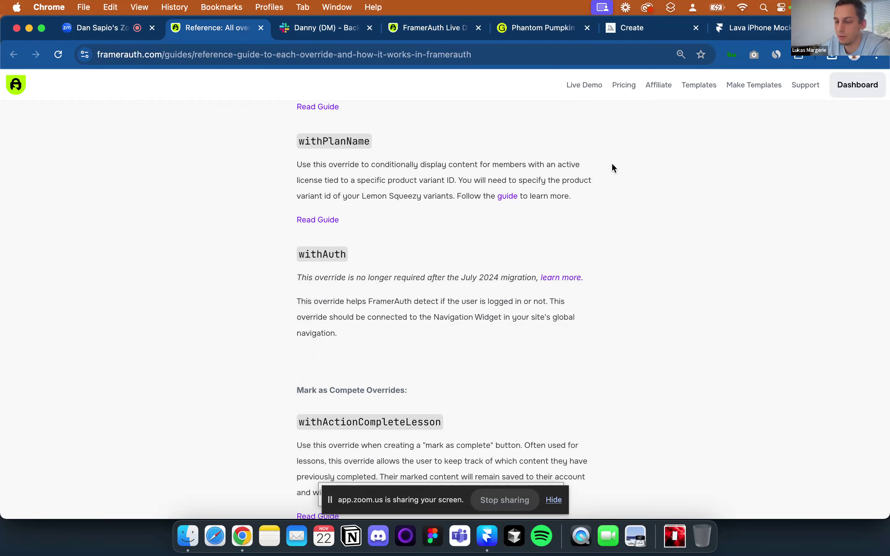
{"action": "scroll", "coordinate": [612, 164], "scroll_direction": "up", "scroll_amount": 2}
{"action": "scroll", "coordinate": [552, 208], "scroll_direction": "up", "scroll_amount": 9}
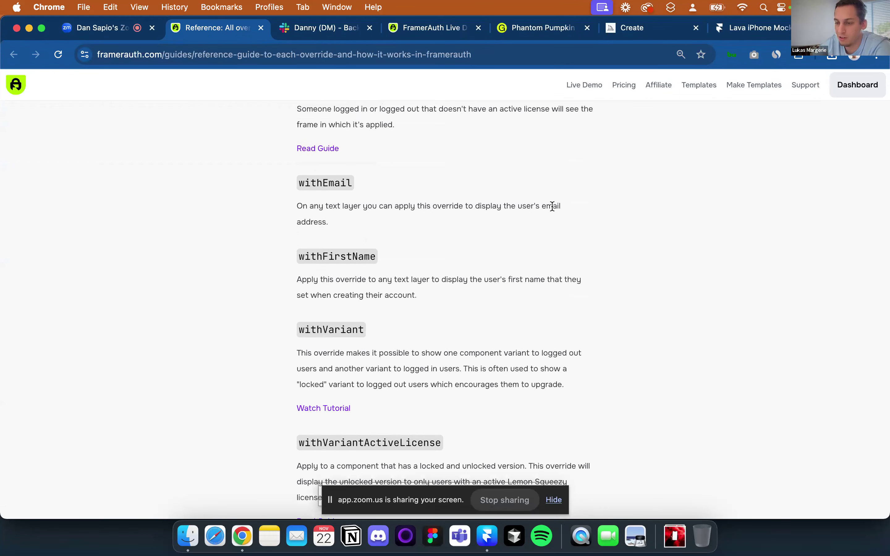
{"action": "scroll", "coordinate": [552, 206], "scroll_direction": "up", "scroll_amount": 12}
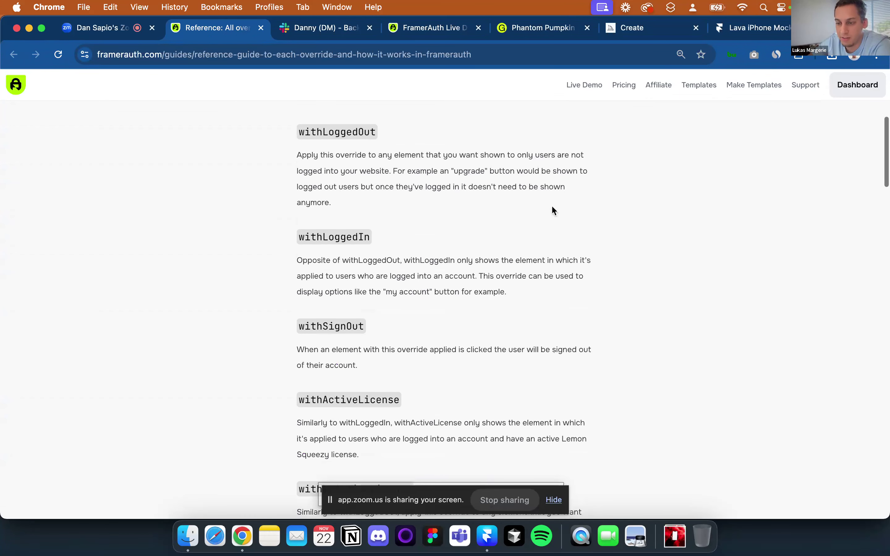
{"action": "scroll", "coordinate": [552, 206], "scroll_direction": "up", "scroll_amount": 5}
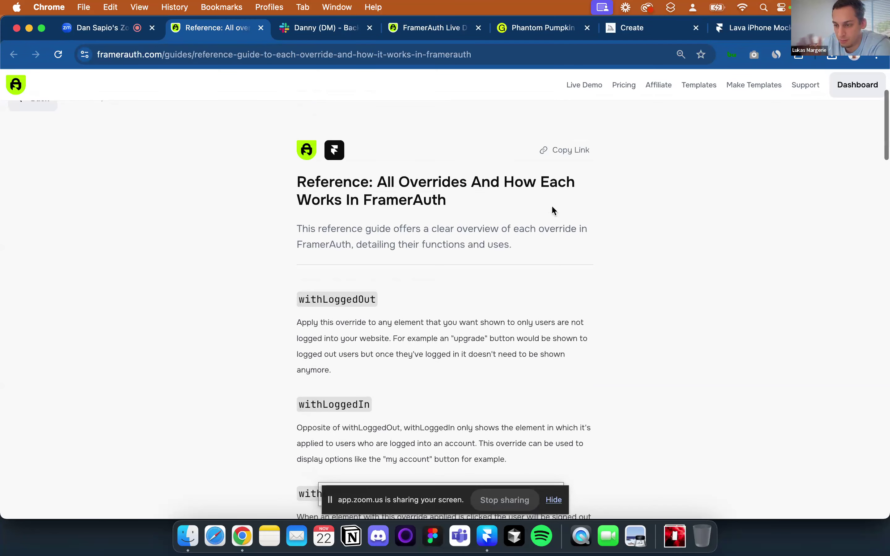
{"action": "scroll", "coordinate": [551, 205], "scroll_direction": "up", "scroll_amount": 2}
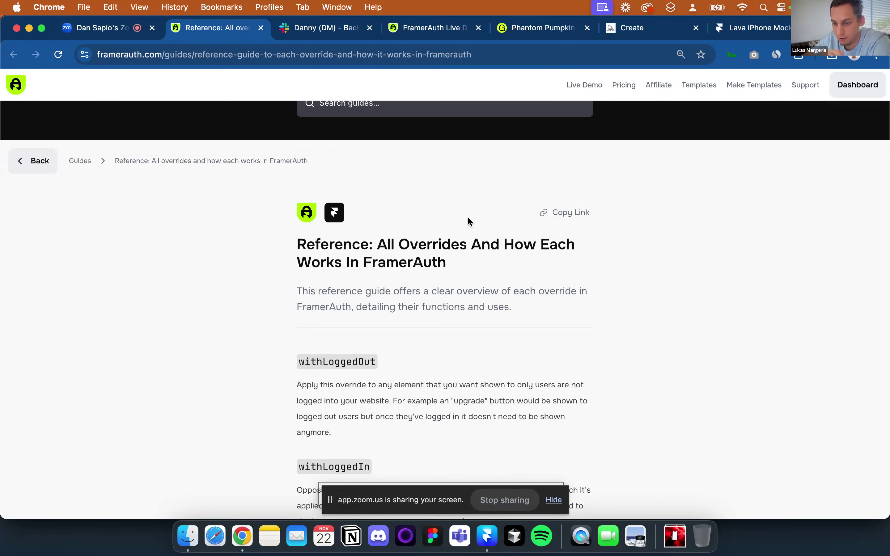
{"action": "scroll", "coordinate": [438, 297], "scroll_direction": "down", "scroll_amount": 4}
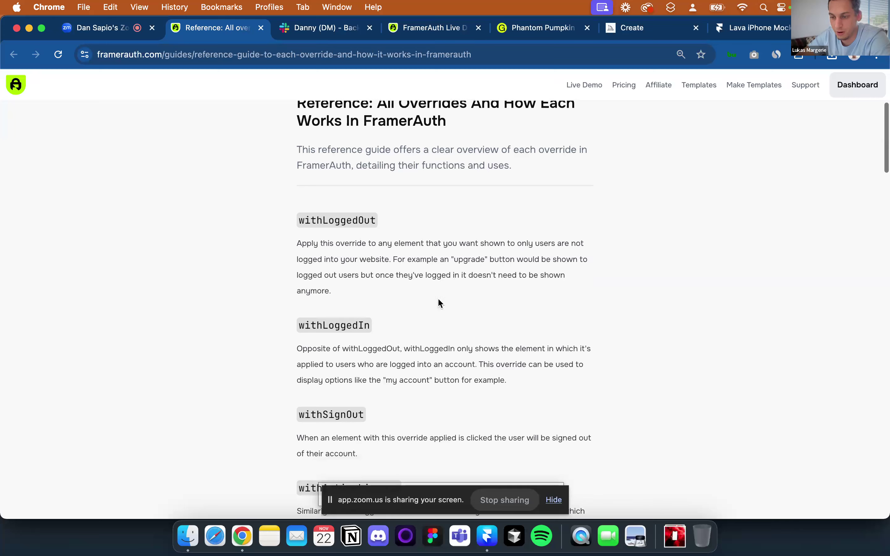
{"action": "left_click_drag", "start_coordinate": [339, 286], "coordinate": [293, 238]}
{"action": "left_click", "coordinate": [425, 298]}
{"action": "scroll", "coordinate": [391, 330], "scroll_direction": "down", "scroll_amount": 15}
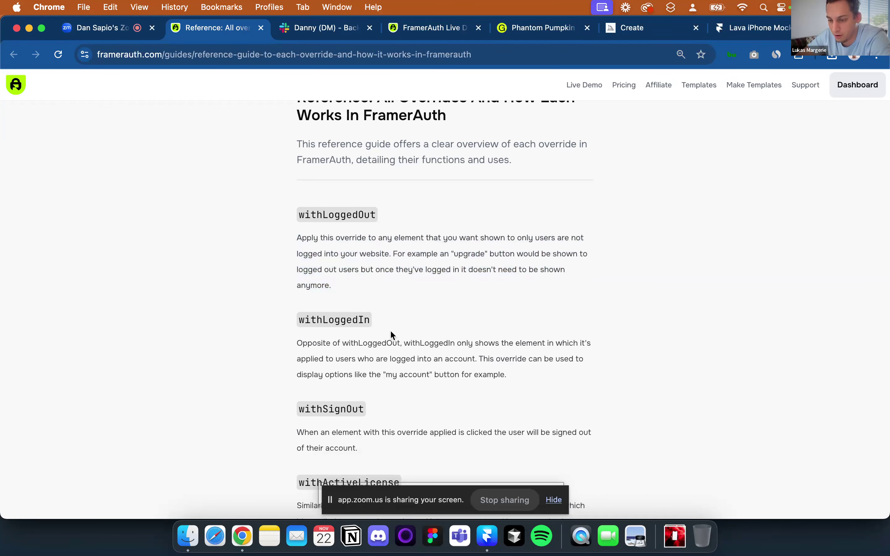
{"action": "left_click", "coordinate": [742, 29]}
{"action": "left_click", "coordinate": [497, 544]}
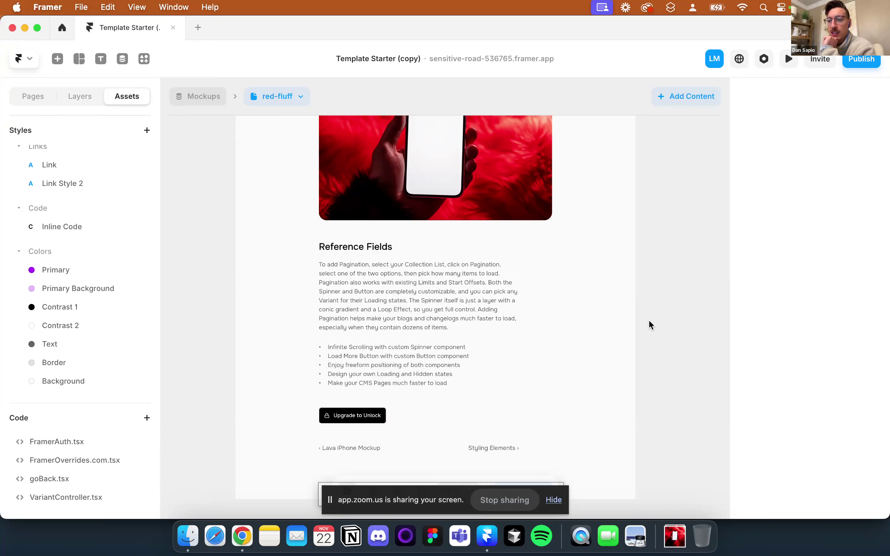
{"action": "left_click", "coordinate": [370, 420]}
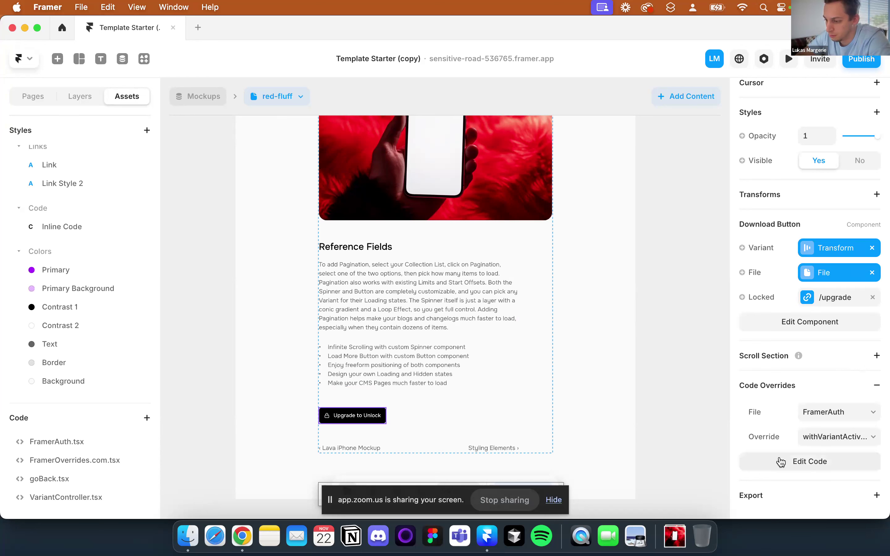
{"action": "left_click", "coordinate": [828, 440]}
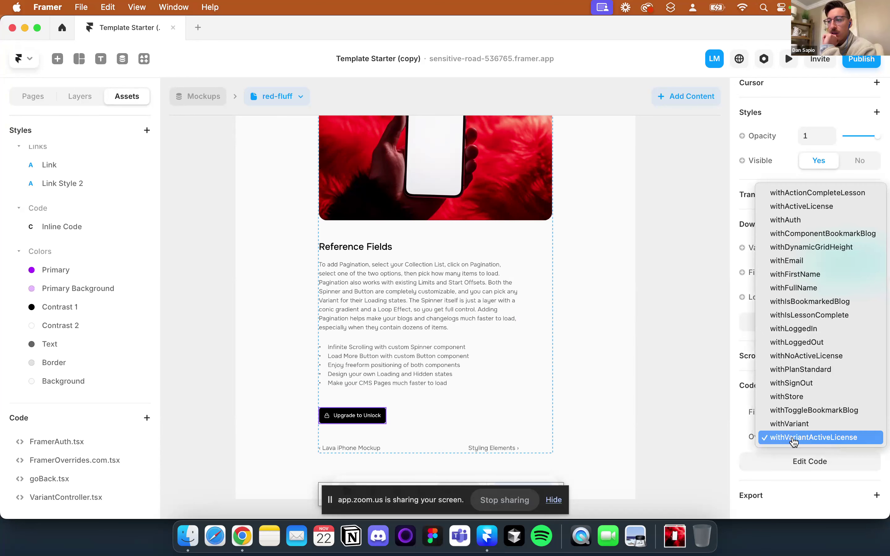
{"action": "left_click", "coordinate": [737, 438]}
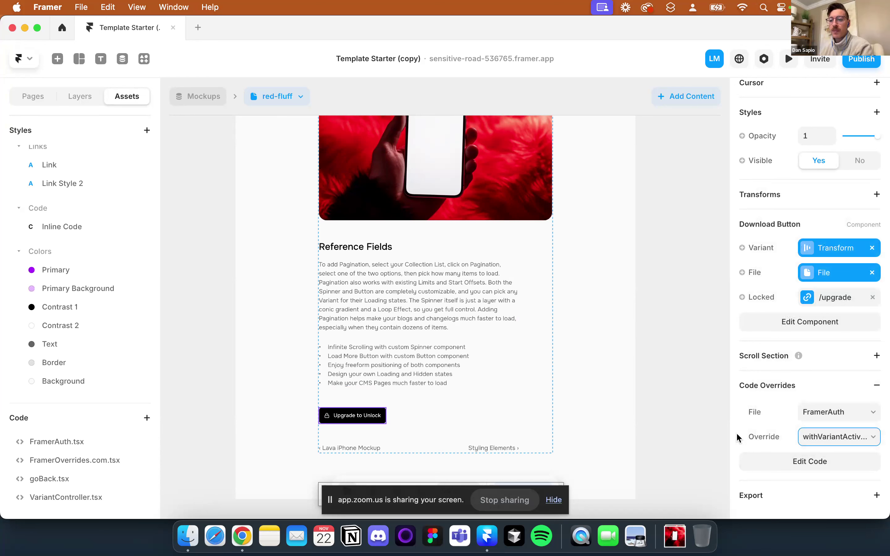
{"action": "left_click", "coordinate": [603, 396]}
{"action": "scroll", "coordinate": [602, 392], "scroll_direction": "down", "scroll_amount": 3}
{"action": "scroll", "coordinate": [602, 392], "scroll_direction": "up", "scroll_amount": 2}
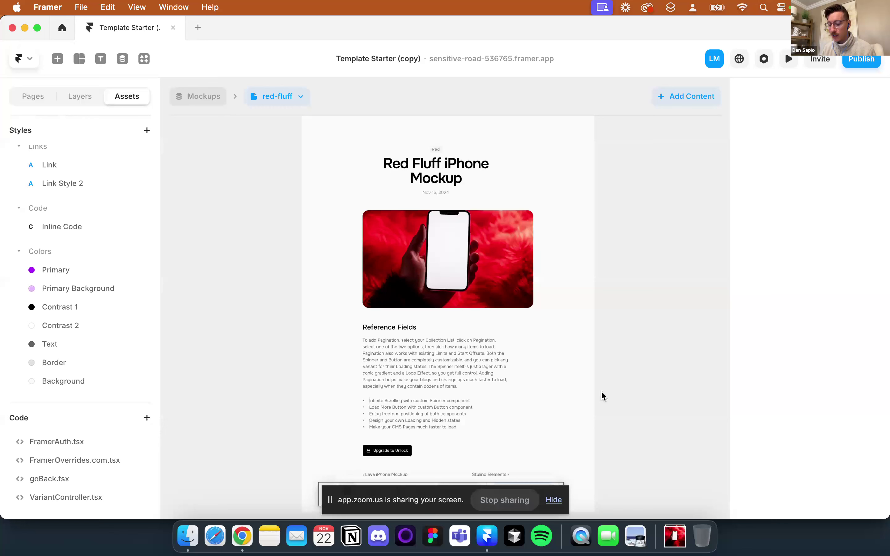
- Give the red phone image a corner radius of 14
{"action": "left_click", "coordinate": [466, 299]}
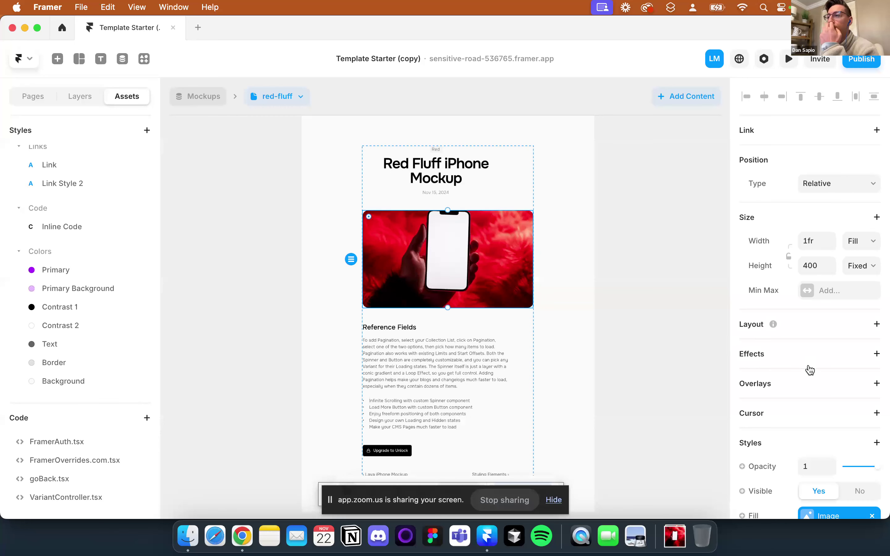
{"action": "scroll", "coordinate": [809, 371], "scroll_direction": "down", "scroll_amount": 3}
{"action": "scroll", "coordinate": [782, 359], "scroll_direction": "down", "scroll_amount": 5}
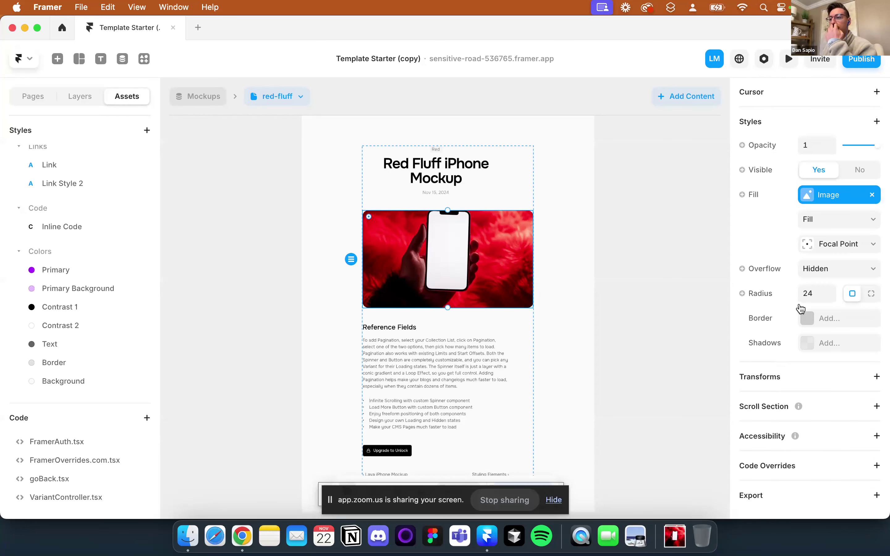
{"action": "left_click", "coordinate": [815, 295]}
{"action": "type", "text": "14"}
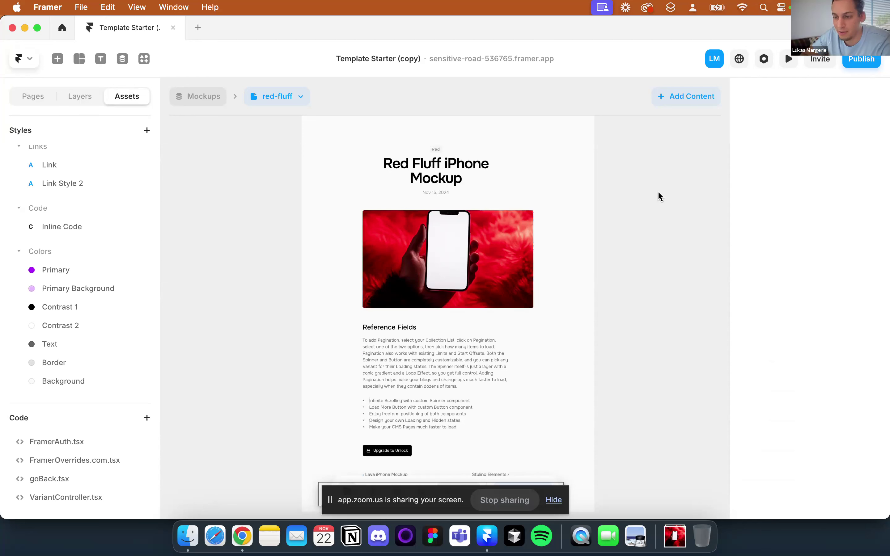
- Left-align the header stack, the Red Fluff iPhone Mockup title and the Nov 15, 2024 date
{"action": "left_click", "coordinate": [489, 195]}
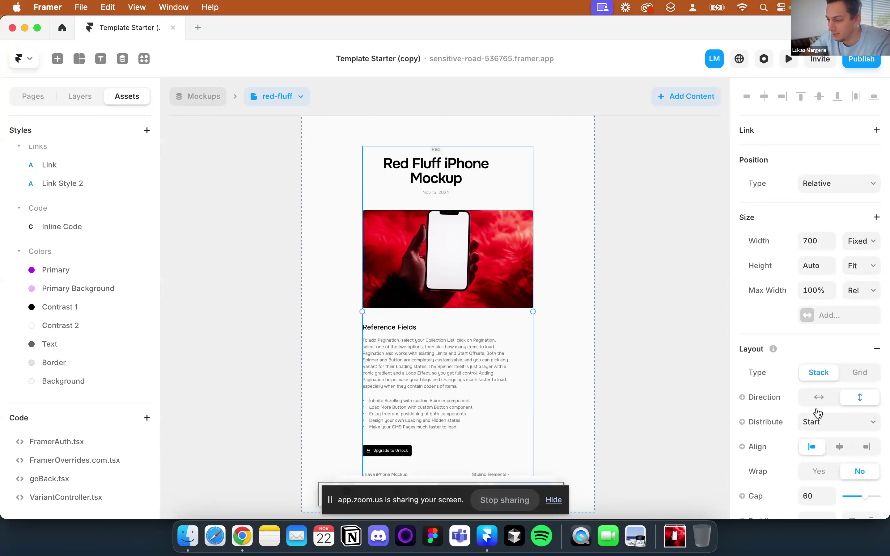
{"action": "left_click", "coordinate": [373, 154]}
{"action": "left_click", "coordinate": [812, 447]}
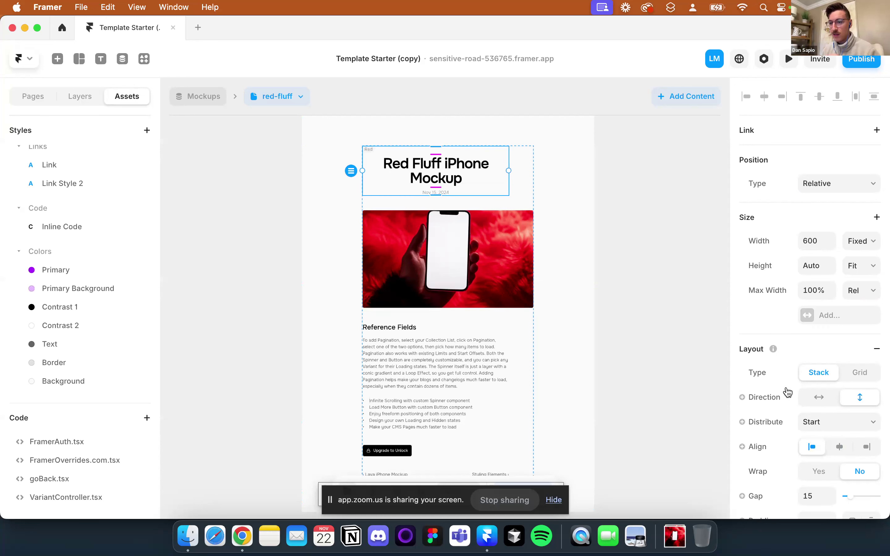
{"action": "left_click", "coordinate": [433, 186]}
{"action": "scroll", "coordinate": [757, 371], "scroll_direction": "down", "scroll_amount": 5}
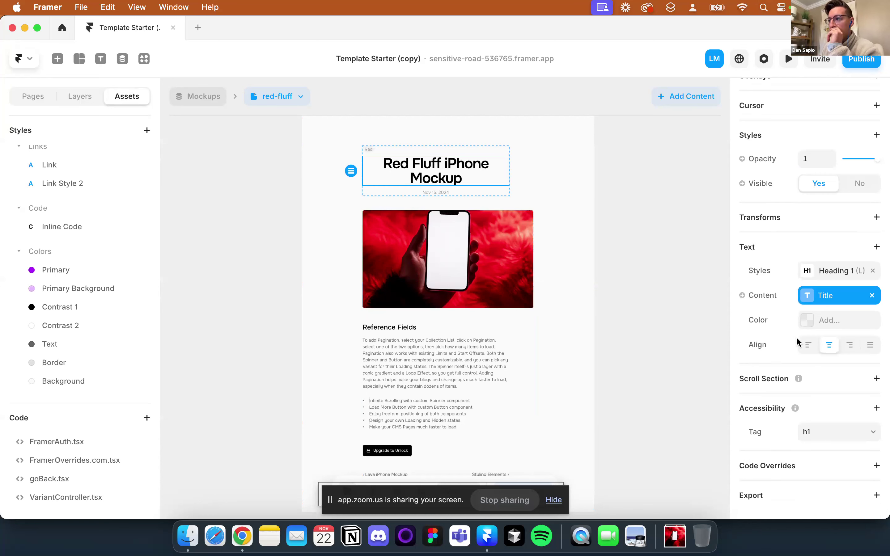
{"action": "left_click", "coordinate": [804, 347]}
{"action": "left_click", "coordinate": [444, 194]}
{"action": "scroll", "coordinate": [797, 361], "scroll_direction": "down", "scroll_amount": 7}
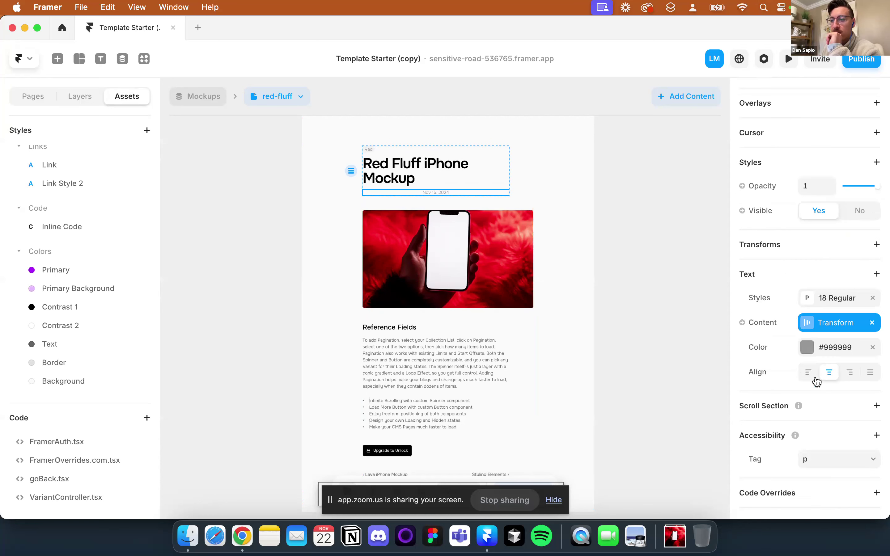
{"action": "left_click", "coordinate": [805, 372]}
{"action": "left_click", "coordinate": [460, 203]}
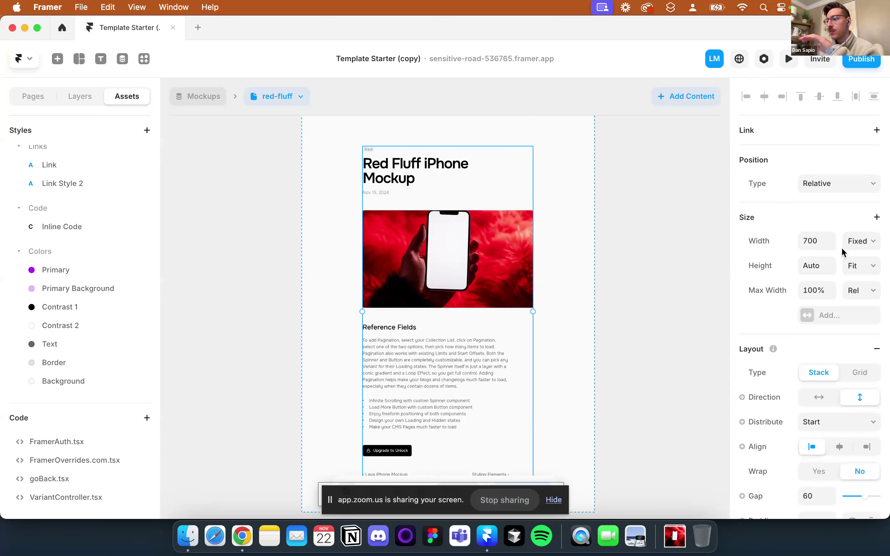
- Set the main content stack's width to Fill with a fixed 1050 max width
{"action": "scroll", "coordinate": [499, 213], "scroll_direction": "up", "scroll_amount": 2}
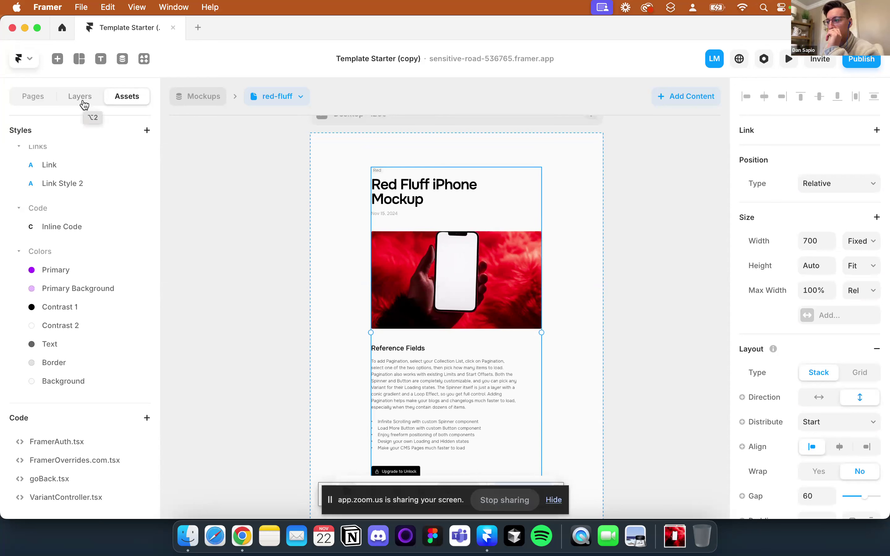
{"action": "left_click", "coordinate": [83, 102]}
{"action": "left_click", "coordinate": [30, 190]}
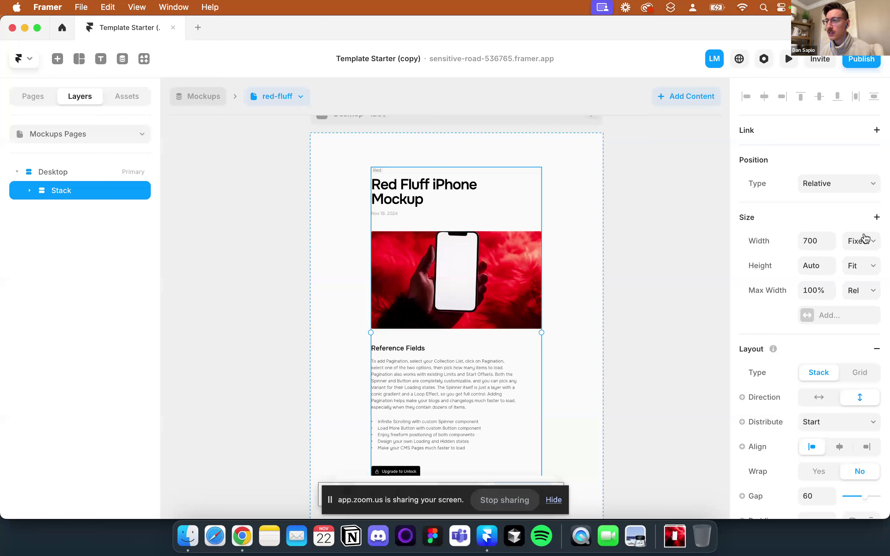
{"action": "left_click", "coordinate": [861, 241]}
{"action": "left_click", "coordinate": [855, 270]}
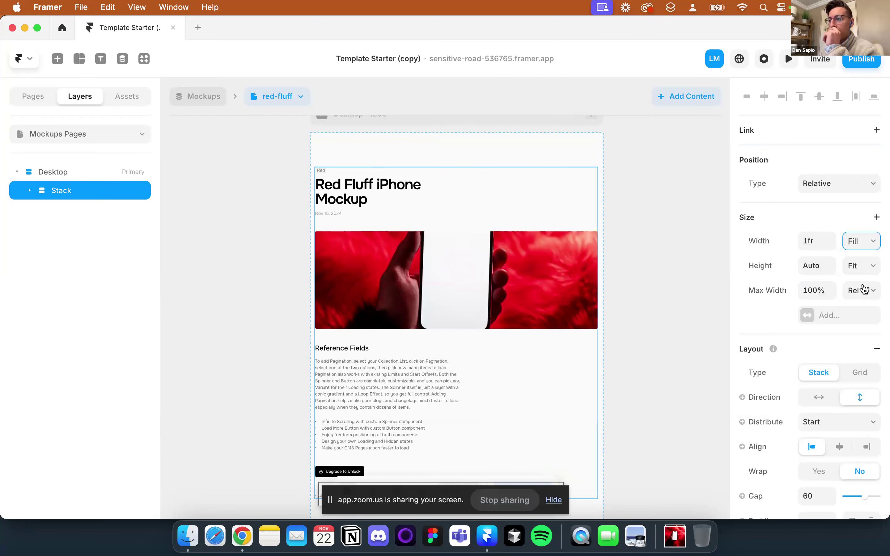
{"action": "left_click", "coordinate": [859, 292]}
{"action": "left_click", "coordinate": [857, 305]}
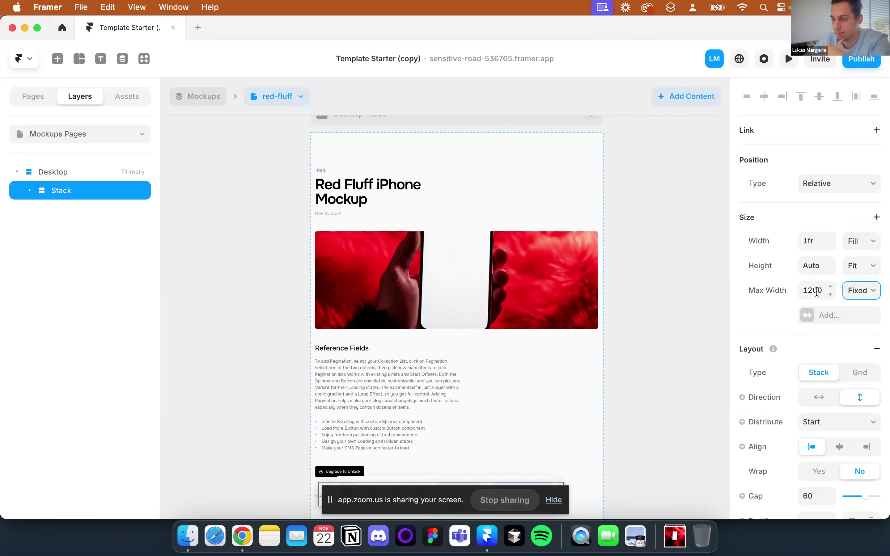
{"action": "left_click", "coordinate": [809, 291]}
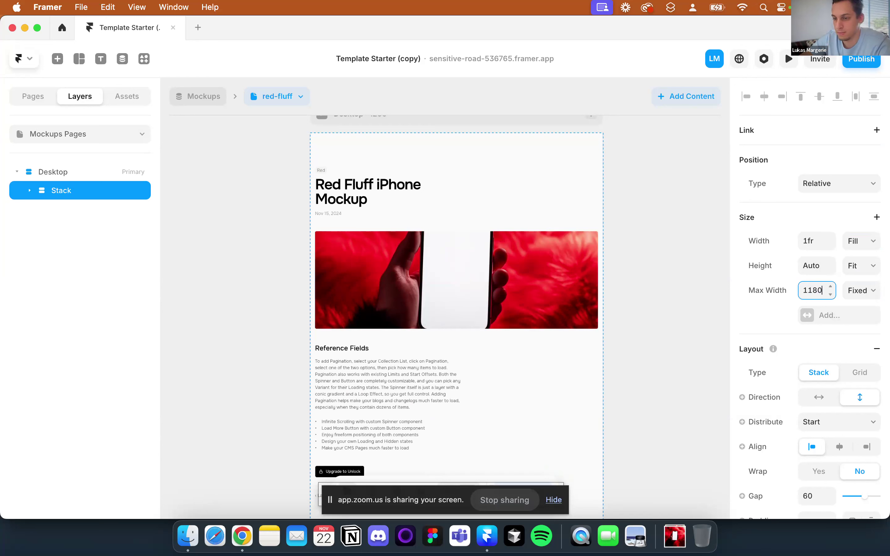
{"action": "key", "text": "shift+Down"}
{"action": "key", "text": "shift+Down"}
{"action": "key", "text": "shift+Down"}
{"action": "key", "text": "shift+Down"}
{"action": "key", "text": "shift+Down"}
{"action": "key", "text": "shift+Down"}
{"action": "key", "text": "shift+Down"}
{"action": "key", "text": "shift+Down"}
{"action": "key", "text": "shift+Down"}
{"action": "key", "text": "shift+Down"}
{"action": "key", "text": "shift+Down"}
{"action": "key", "text": "shift+Down"}
{"action": "key", "text": "shift+Down"}
{"action": "key", "text": "shift+Down"}
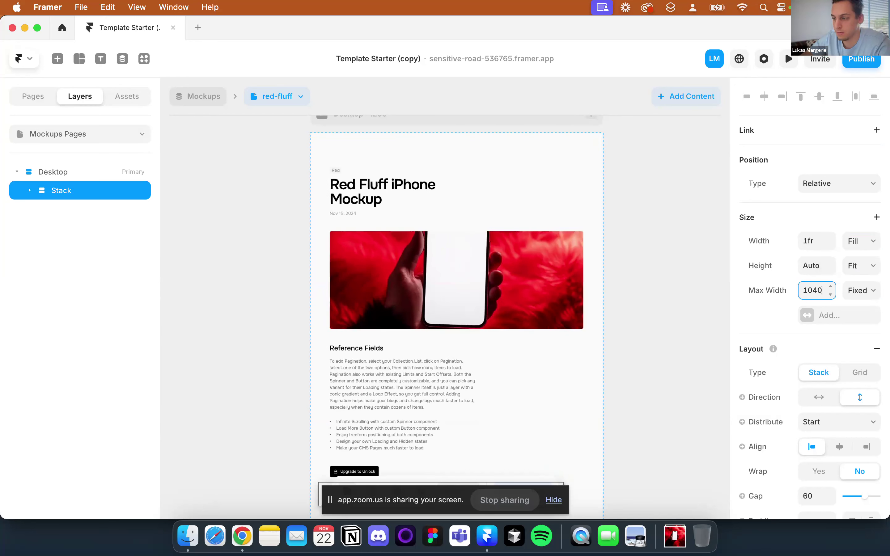
{"action": "key", "text": "shift+Up"}
{"action": "key", "text": "shift+Up"}
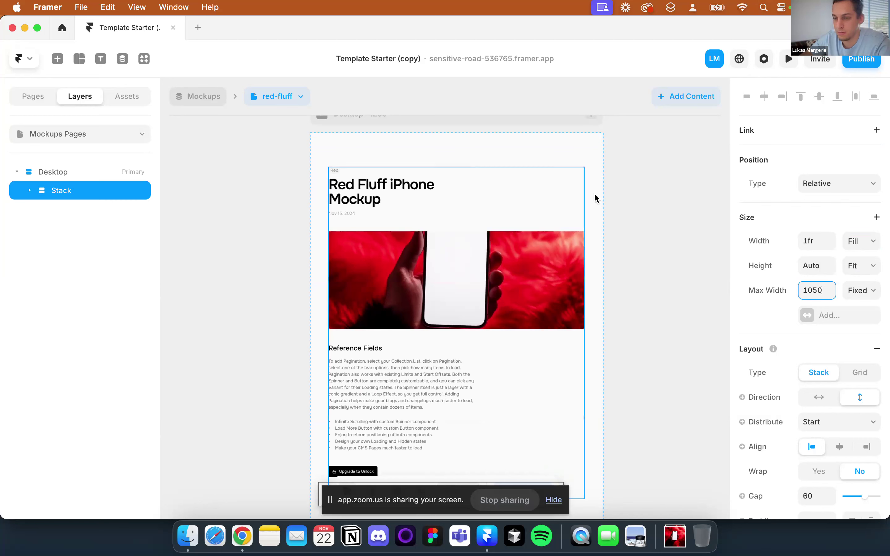
- Select the inner title Stack and Banner layers in the layer tree
{"action": "left_click", "coordinate": [379, 216]}
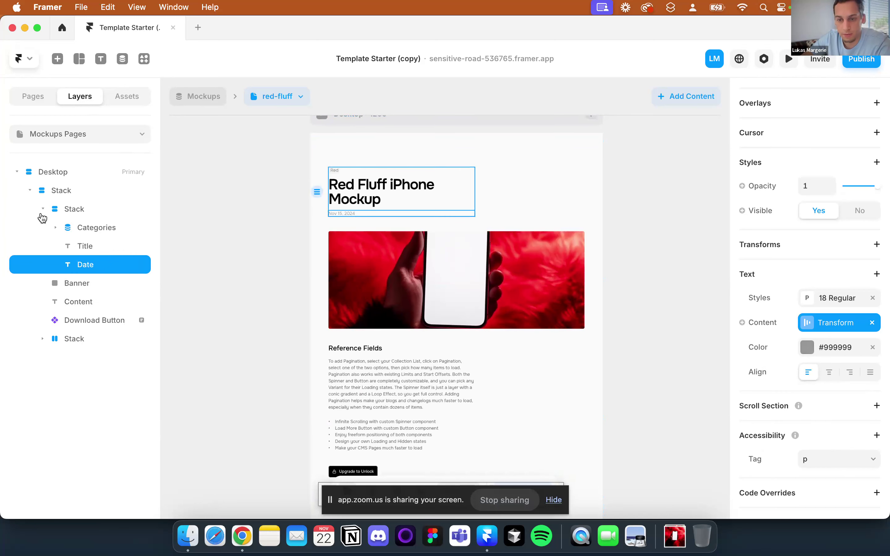
{"action": "left_click", "coordinate": [43, 209]}
{"action": "left_click", "coordinate": [79, 215]}
{"action": "left_click", "coordinate": [84, 228], "text": "shift"}
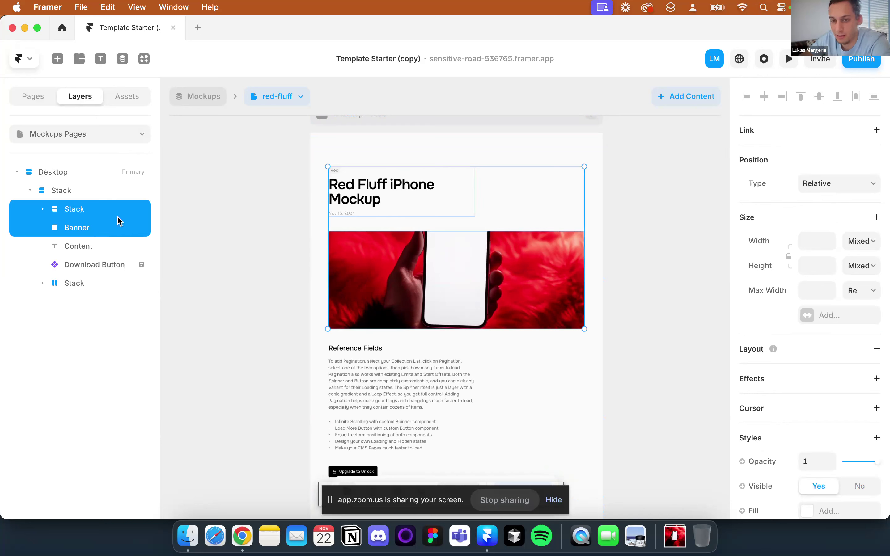
- Wrap the title stack and banner image in a new horizontal stack so they sit side by side
{"action": "right_click", "coordinate": [104, 225]}
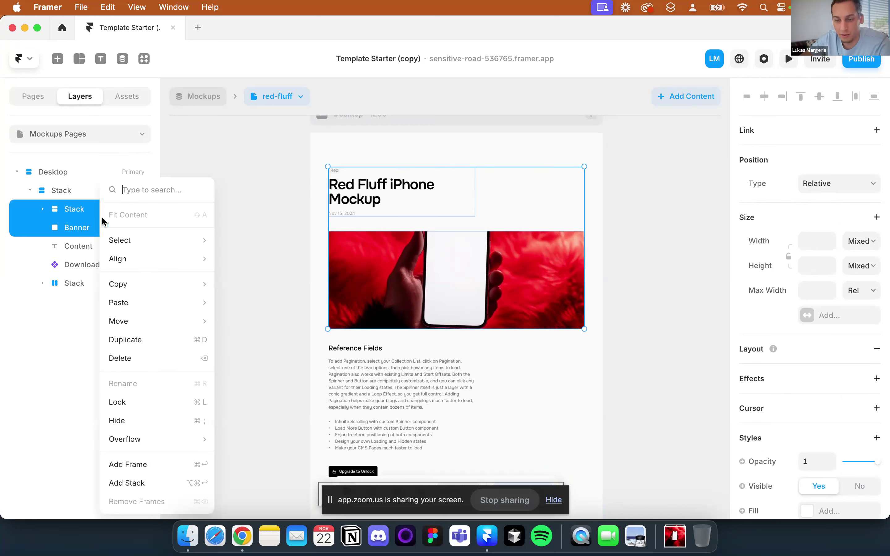
{"action": "left_click", "coordinate": [143, 488]}
{"action": "left_click", "coordinate": [41, 209]}
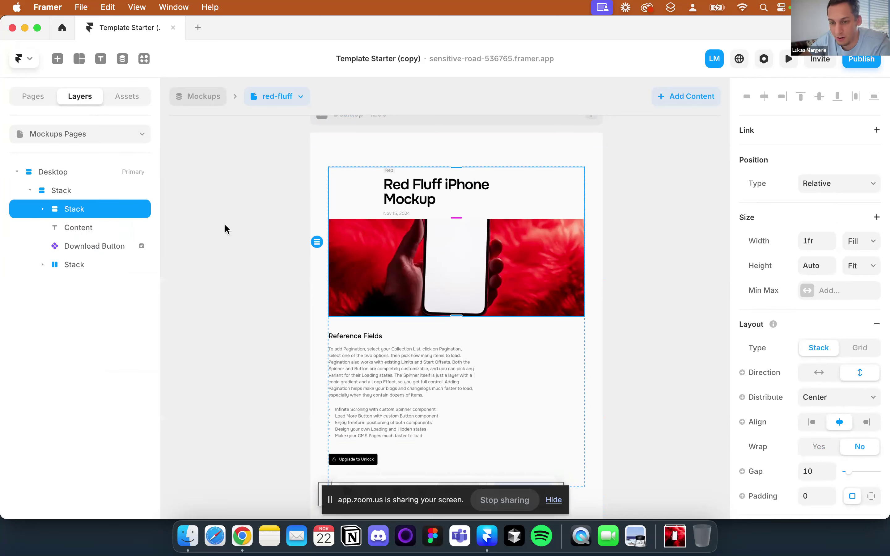
{"action": "left_click", "coordinate": [823, 373]}
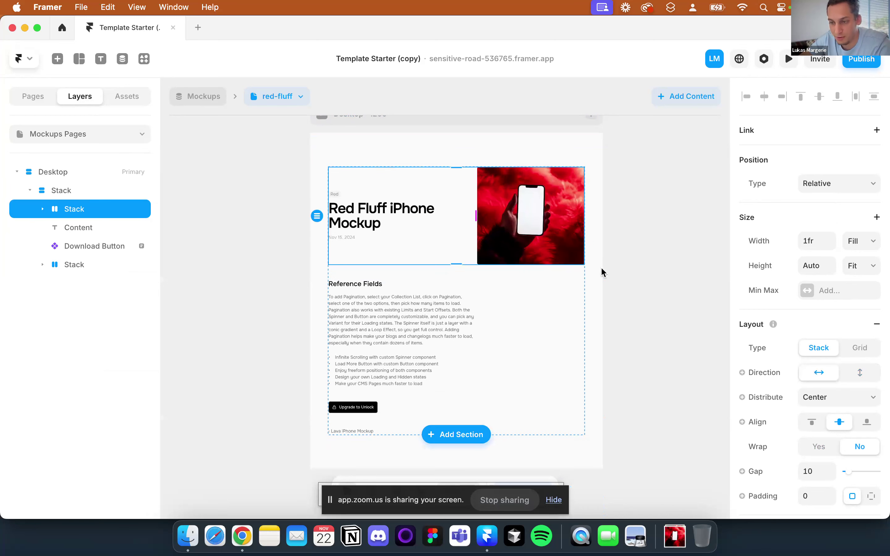
- Set the Title and Date text layers' widths to fit their content
{"action": "left_click", "coordinate": [418, 231]}
{"action": "scroll", "coordinate": [840, 221], "scroll_direction": "up", "scroll_amount": 10}
{"action": "scroll", "coordinate": [830, 194], "scroll_direction": "up", "scroll_amount": 3}
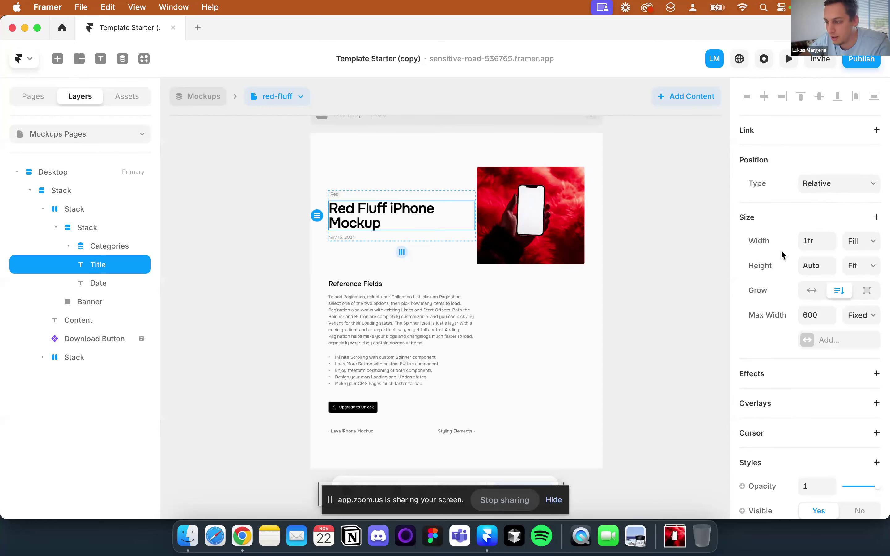
{"action": "scroll", "coordinate": [782, 254], "scroll_direction": "down", "scroll_amount": 1}
{"action": "left_click", "coordinate": [874, 231]}
{"action": "left_click", "coordinate": [855, 243]}
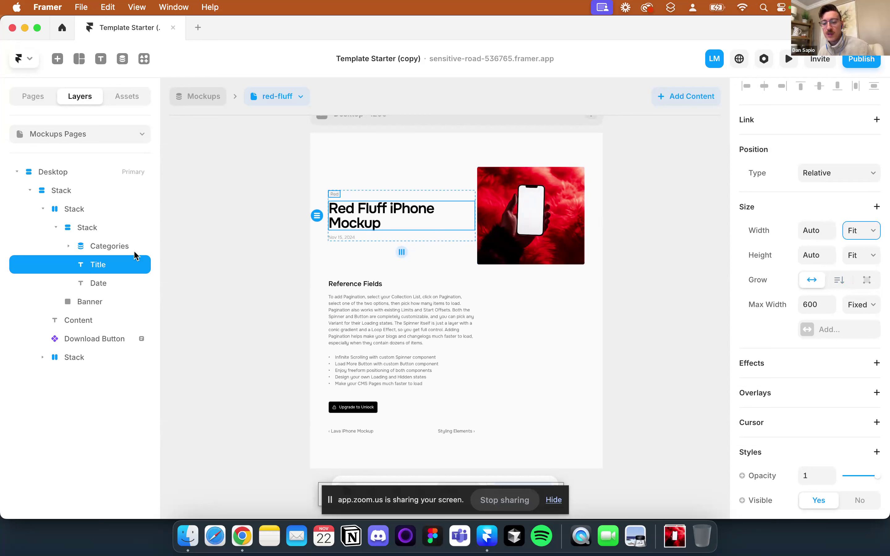
{"action": "left_click", "coordinate": [110, 284]}
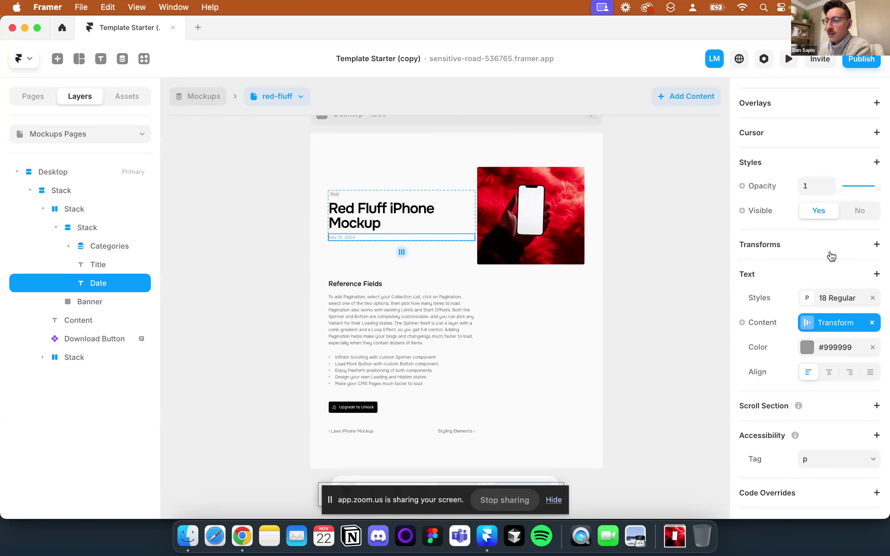
{"action": "scroll", "coordinate": [830, 254], "scroll_direction": "up", "scroll_amount": 10}
{"action": "left_click", "coordinate": [862, 241]}
{"action": "left_click", "coordinate": [853, 255]}
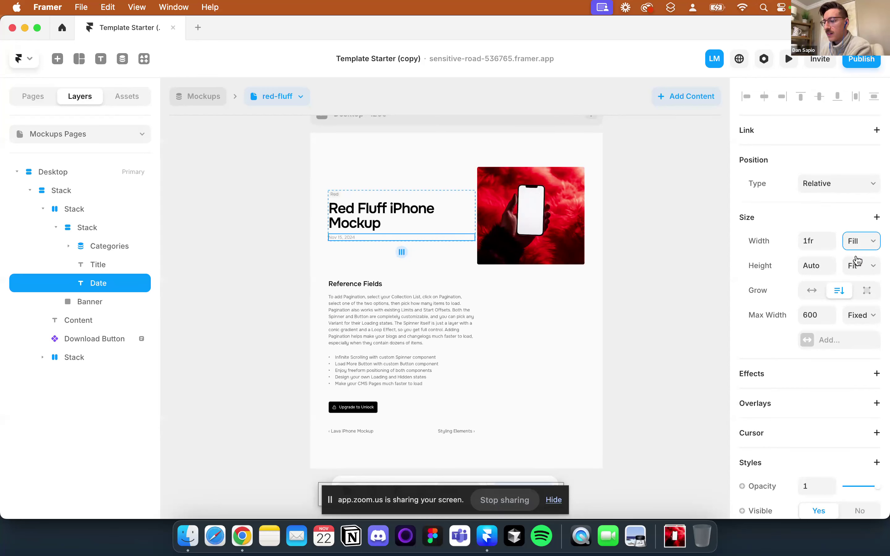
- Narrow the Categories/Title/Date stack to a fixed 468 width and top-align it in the row
{"action": "left_click", "coordinate": [381, 222]}
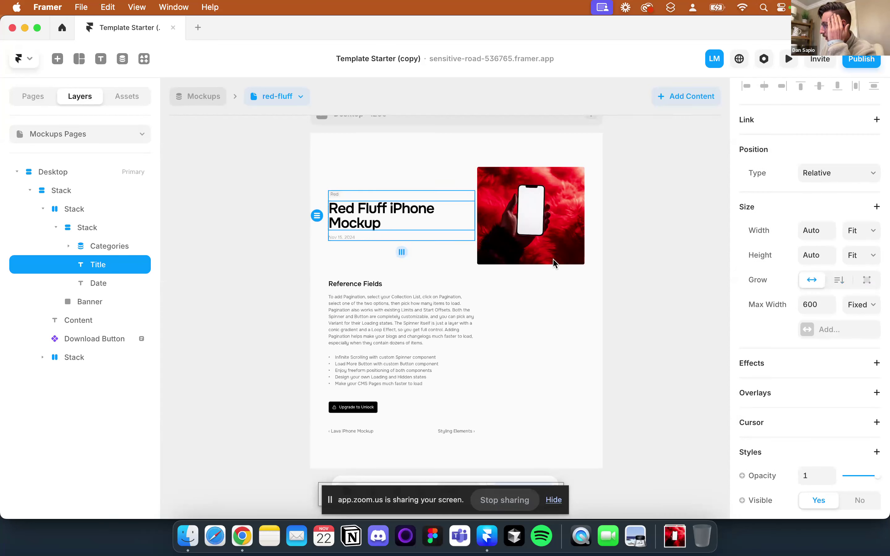
{"action": "left_click", "coordinate": [114, 226]}
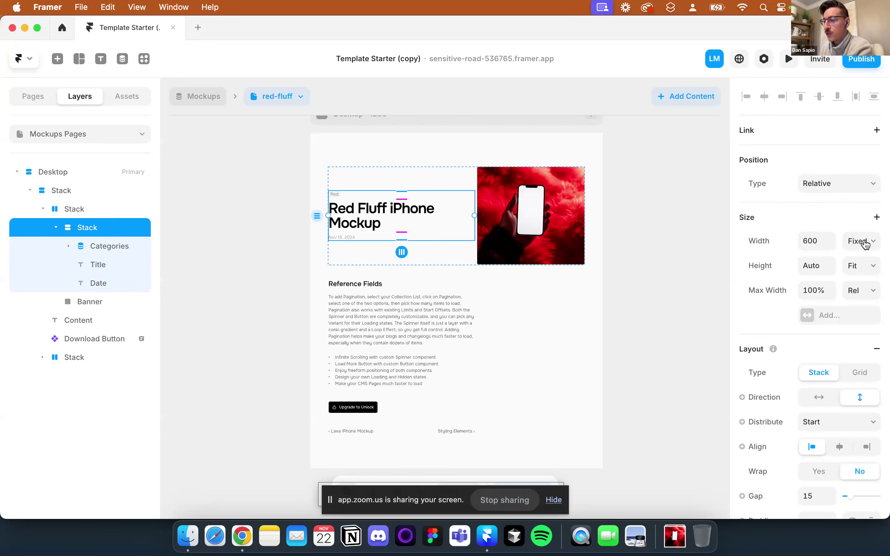
{"action": "left_click", "coordinate": [861, 241]}
{"action": "left_click", "coordinate": [852, 282]}
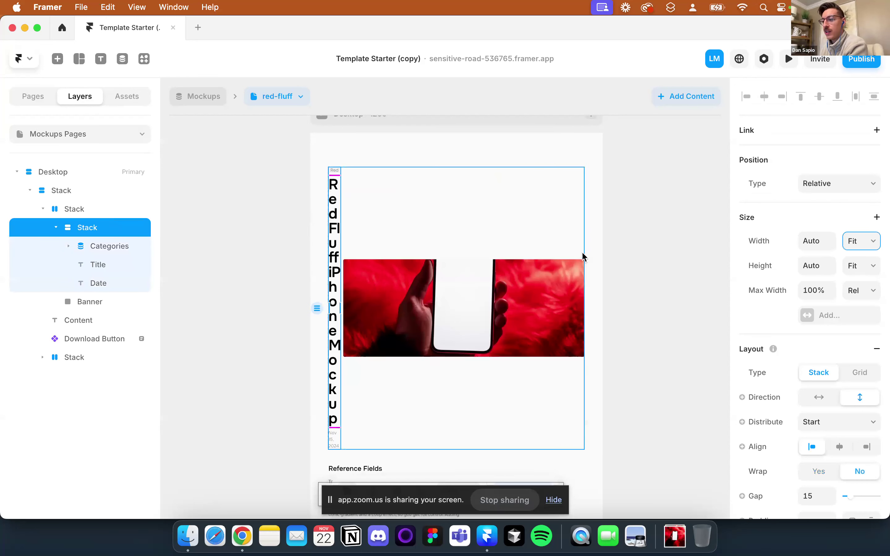
{"action": "key", "text": "cmd+z"}
{"action": "left_click_drag", "start_coordinate": [474, 216], "coordinate": [443, 218]}
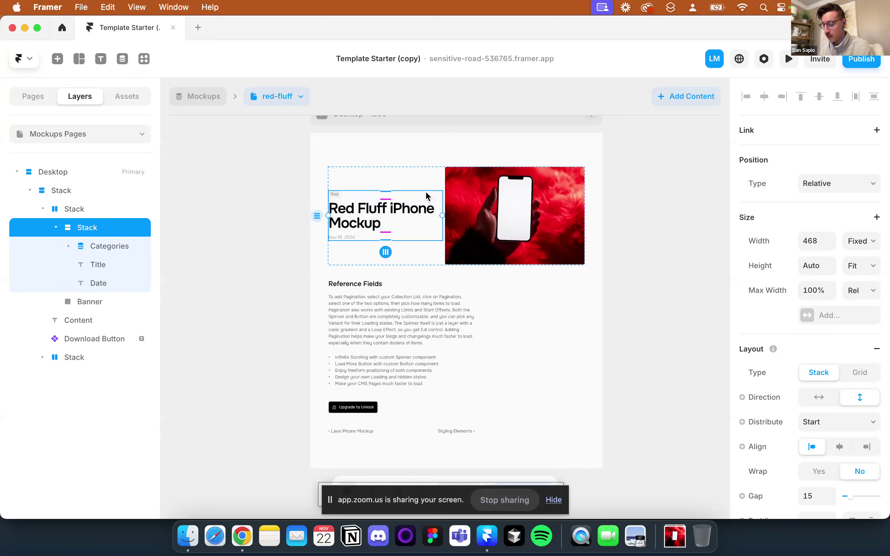
{"action": "left_click", "coordinate": [427, 182]}
{"action": "left_click", "coordinate": [811, 422]}
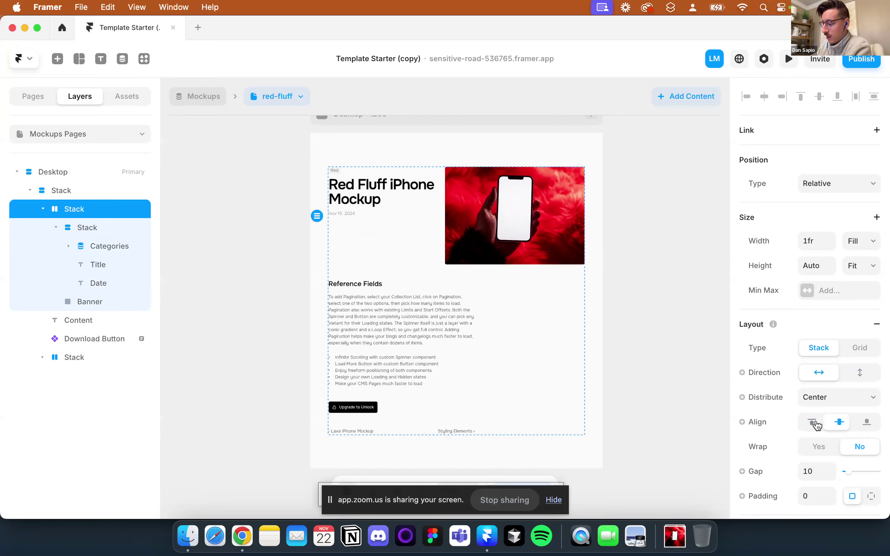
- On the red-fluff Mockups CMS page, drag Navigation / Dash Nav above Stack in Layers
{"action": "left_click", "coordinate": [621, 239]}
{"action": "scroll", "coordinate": [527, 178], "scroll_direction": "up", "scroll_amount": 3}
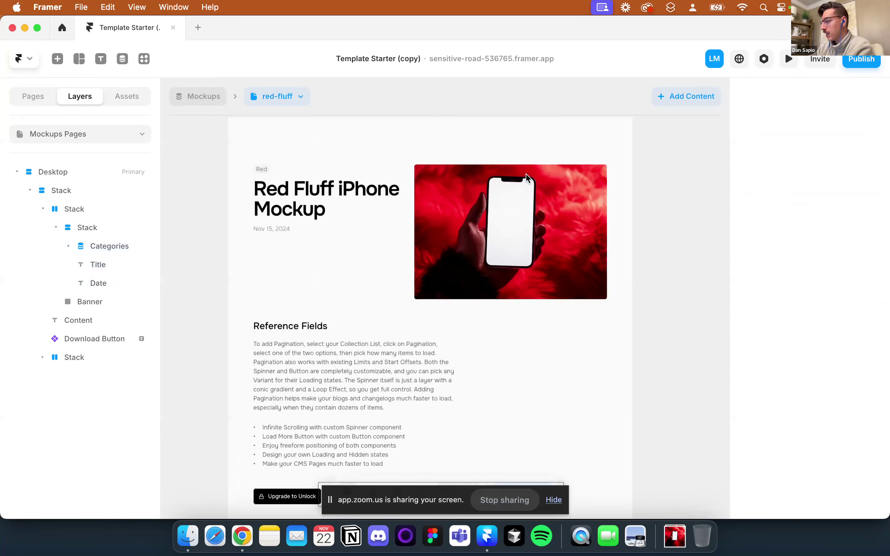
{"action": "left_click", "coordinate": [404, 253]}
{"action": "left_click", "coordinate": [654, 292]}
{"action": "scroll", "coordinate": [653, 293], "scroll_direction": "down", "scroll_amount": 5}
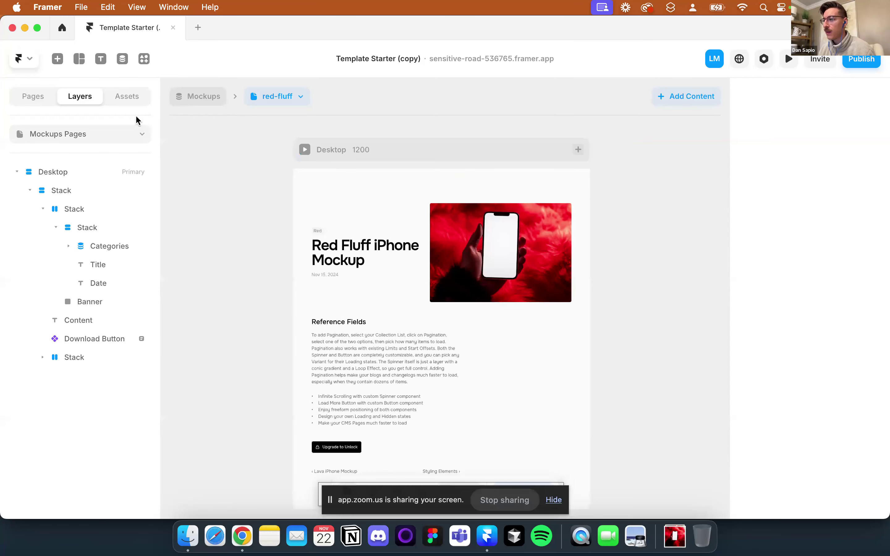
{"action": "left_click", "coordinate": [32, 99]}
{"action": "left_click", "coordinate": [65, 151]}
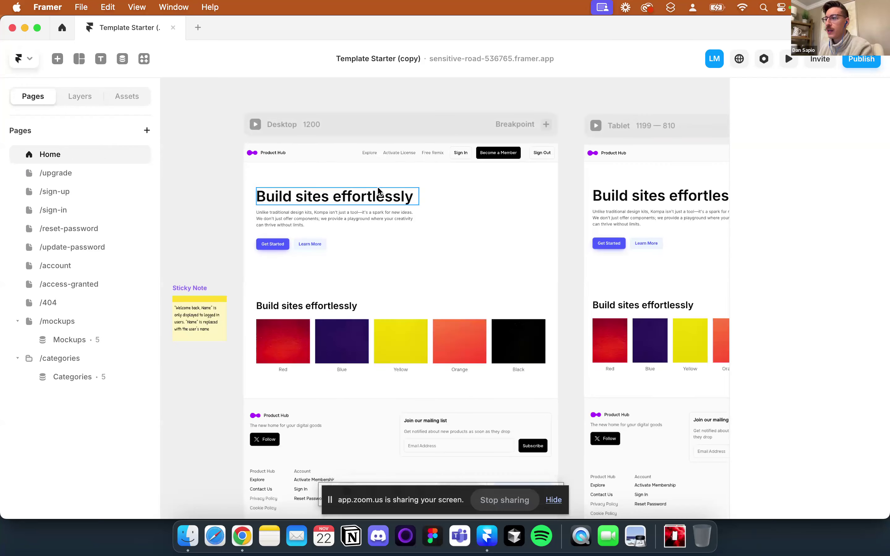
{"action": "left_click", "coordinate": [347, 157]}
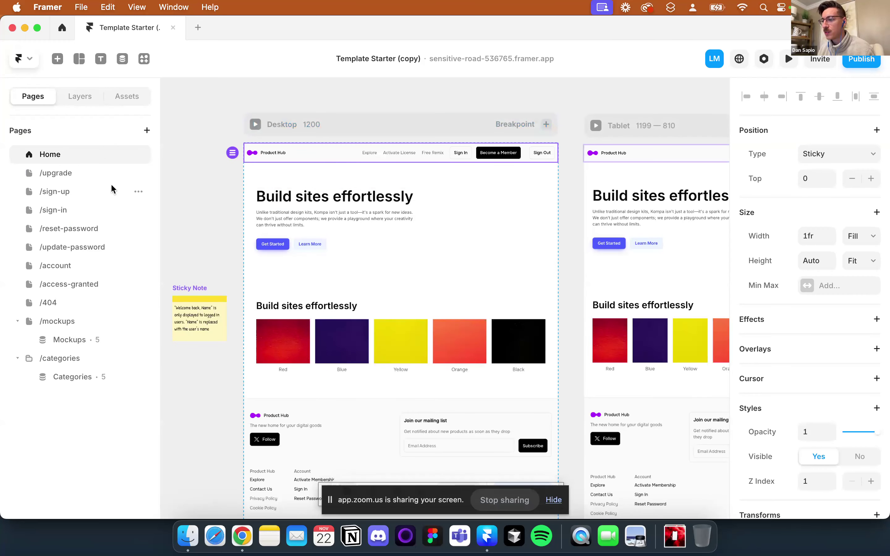
{"action": "left_click", "coordinate": [72, 348]}
{"action": "left_click", "coordinate": [407, 149]}
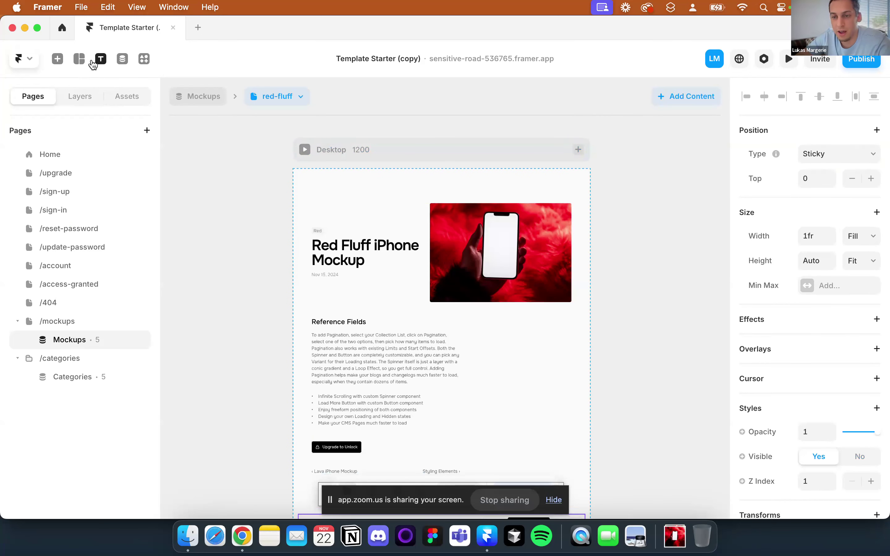
{"action": "left_click", "coordinate": [83, 96]}
{"action": "left_click_drag", "start_coordinate": [78, 212], "coordinate": [72, 179]}
- Give the Desktop frame 0 top and bottom padding and a 60 gap
{"action": "left_click", "coordinate": [471, 146]}
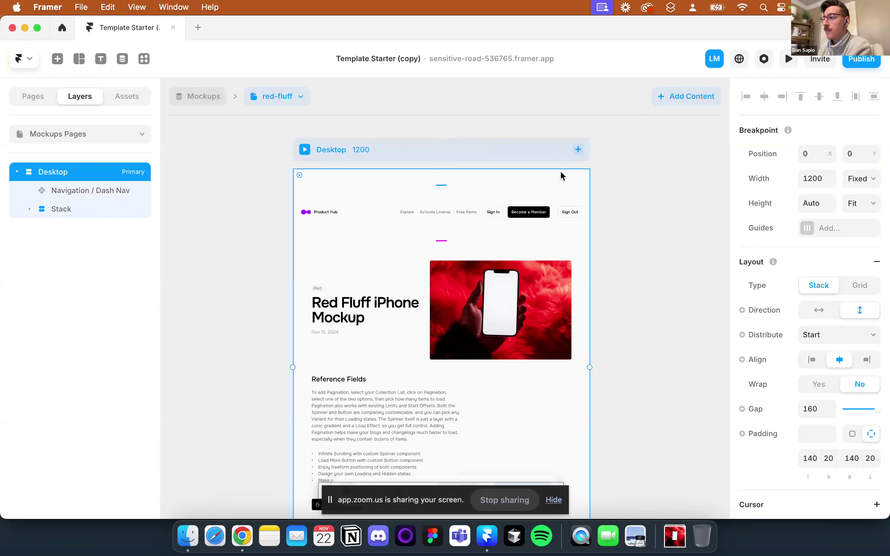
{"action": "scroll", "coordinate": [828, 326], "scroll_direction": "down", "scroll_amount": 2}
{"action": "left_click", "coordinate": [808, 401]}
{"action": "key", "text": "BackSpace"}
{"action": "key", "text": "Delete"}
{"action": "key", "text": "Return"}
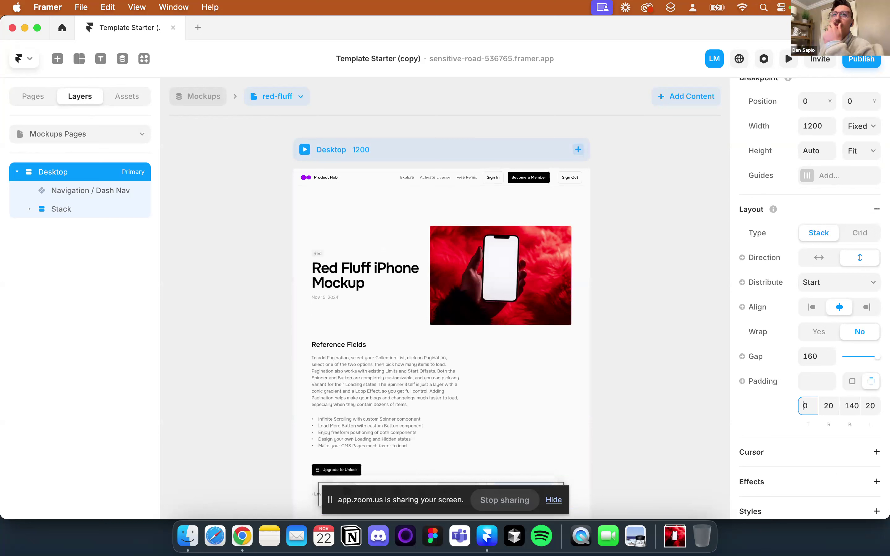
{"action": "double_click", "coordinate": [846, 405]}
{"action": "type", "text": "0"}
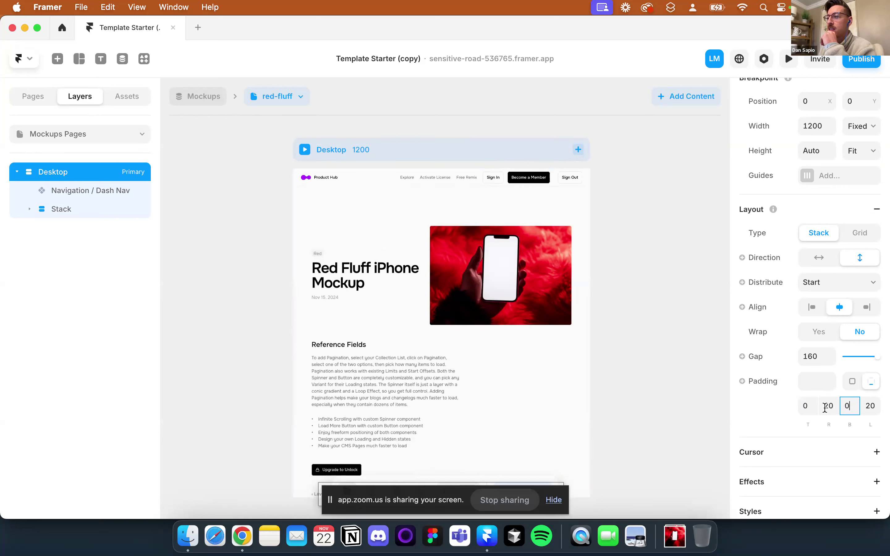
{"action": "double_click", "coordinate": [806, 354]}
{"action": "key", "text": "shift+Down"}
{"action": "key", "text": "shift+Down"}
{"action": "key", "text": "shift+Down"}
{"action": "key", "text": "shift+Down"}
{"action": "key", "text": "shift+Down"}
{"action": "key", "text": "shift+Down"}
{"action": "key", "text": "shift+Down"}
{"action": "key", "text": "shift+Down"}
{"action": "key", "text": "shift+Down"}
{"action": "key", "text": "shift+Down"}
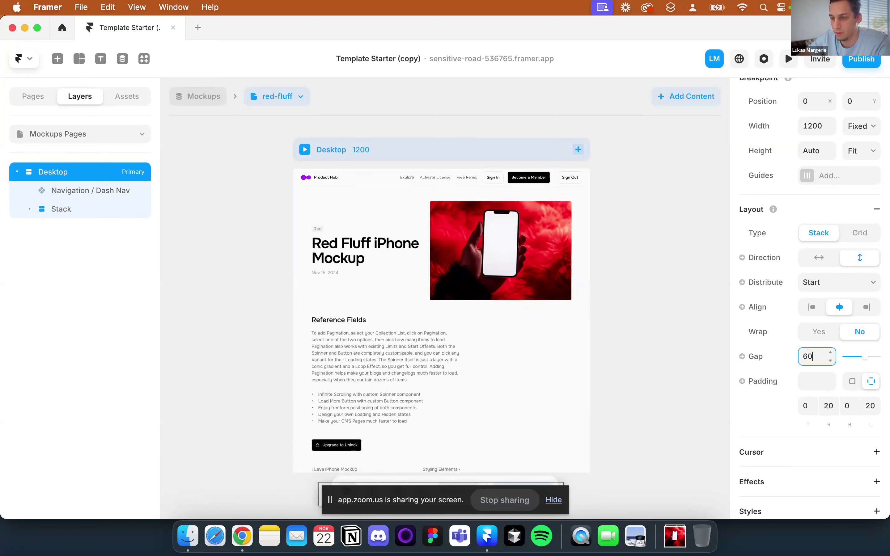
{"action": "left_click", "coordinate": [601, 219]}
{"action": "scroll", "coordinate": [394, 206], "scroll_direction": "up", "scroll_amount": 3}
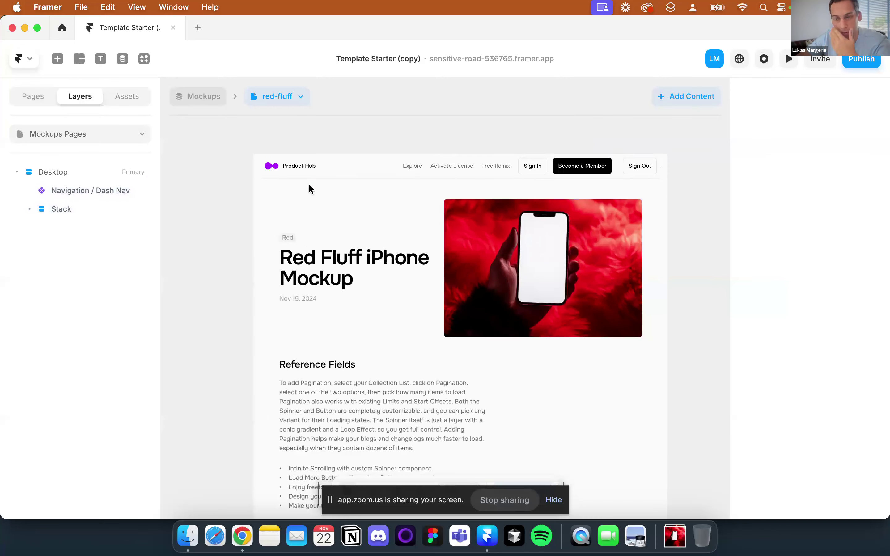
{"action": "left_click", "coordinate": [281, 175]}
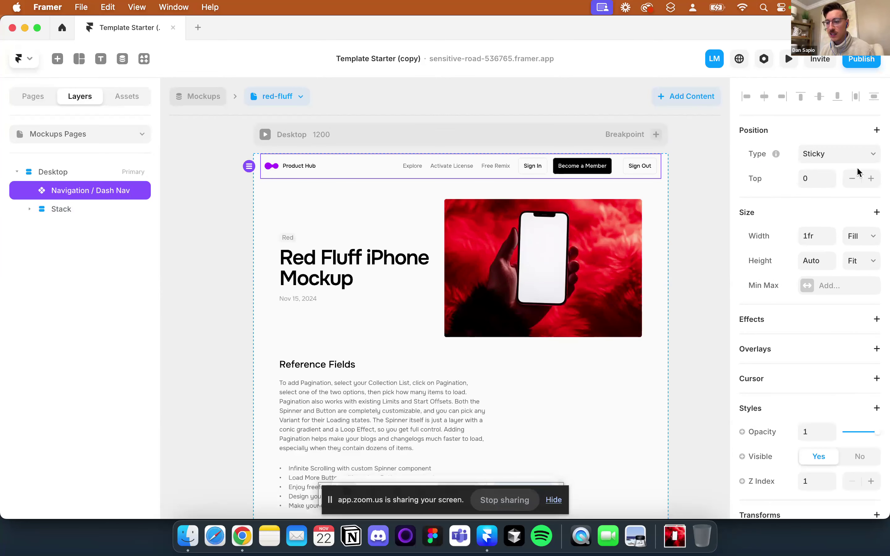
{"action": "left_click", "coordinate": [207, 142]}
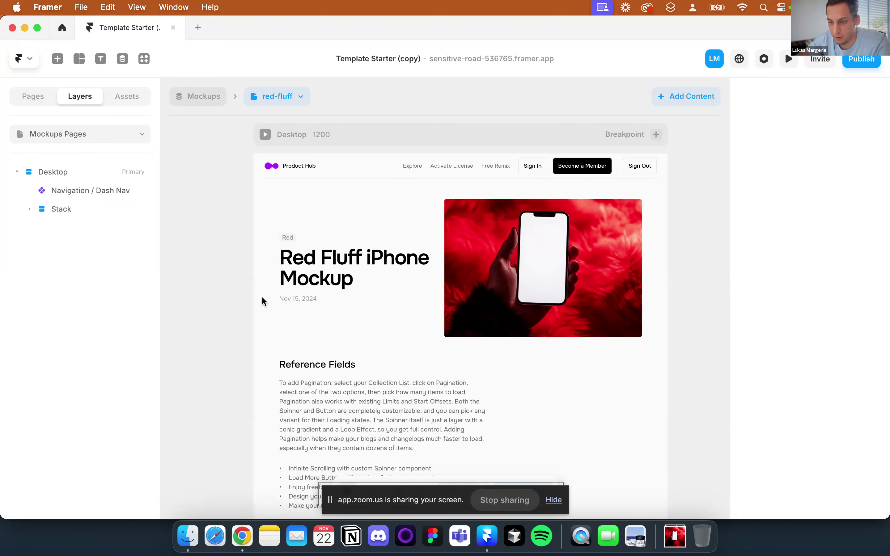
- In Chrome's Zoom meeting chat, open the shared Lemon Squeezy checkout link
{"action": "left_click", "coordinate": [242, 536]}
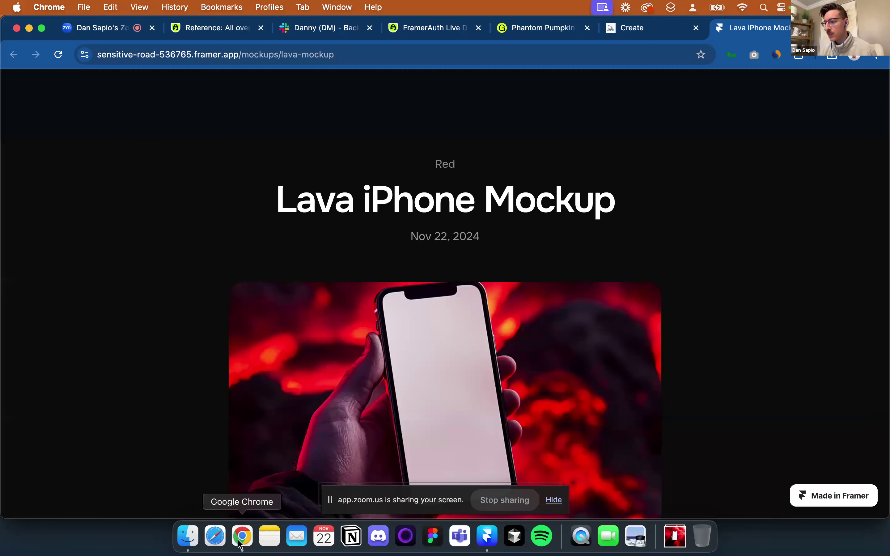
{"action": "left_click", "coordinate": [95, 32]}
{"action": "left_click_drag", "start_coordinate": [652, 153], "coordinate": [651, 224]}
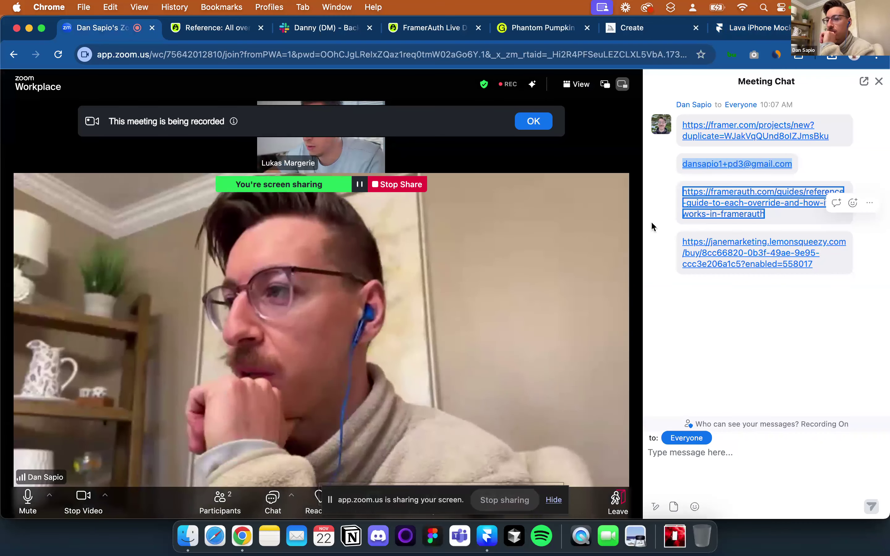
{"action": "left_click", "coordinate": [722, 254]}
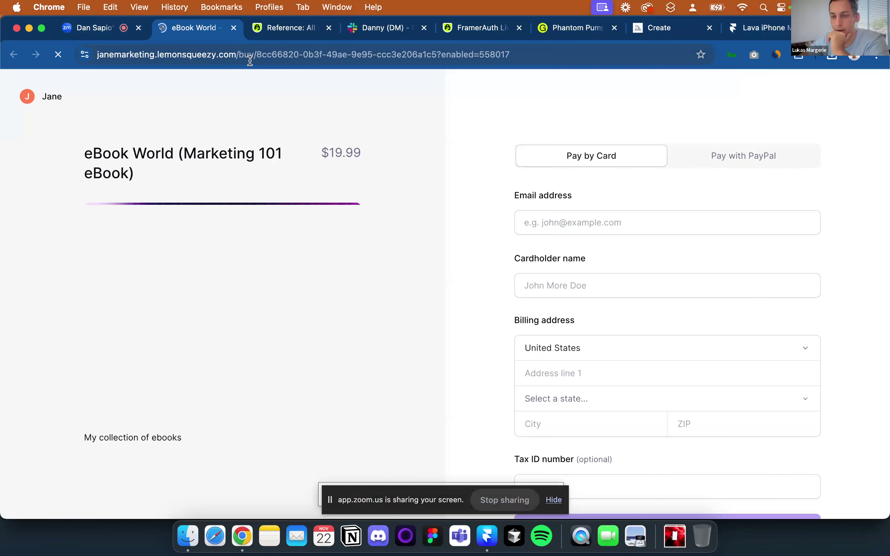
- Enter the test card number, expiry date and security code on the eBook World checkout
{"action": "left_click", "coordinate": [250, 56]}
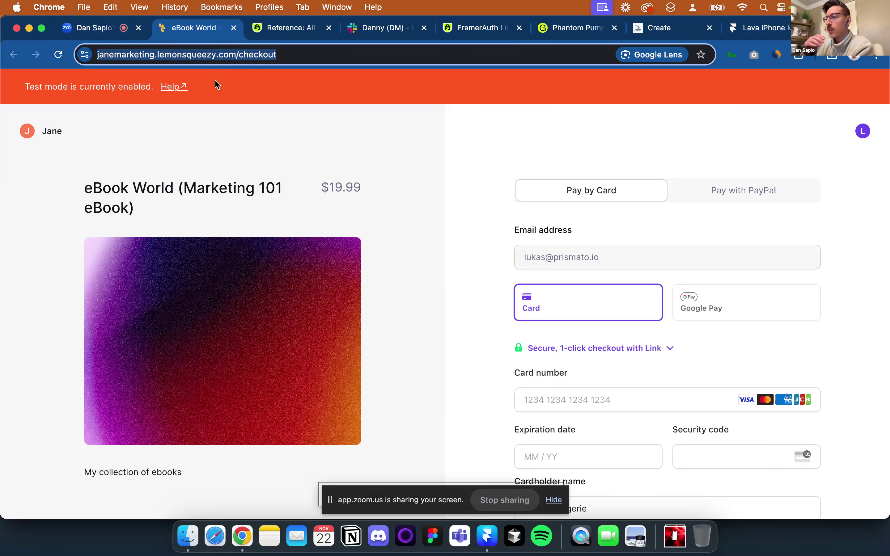
{"action": "scroll", "coordinate": [426, 213], "scroll_direction": "down", "scroll_amount": 3}
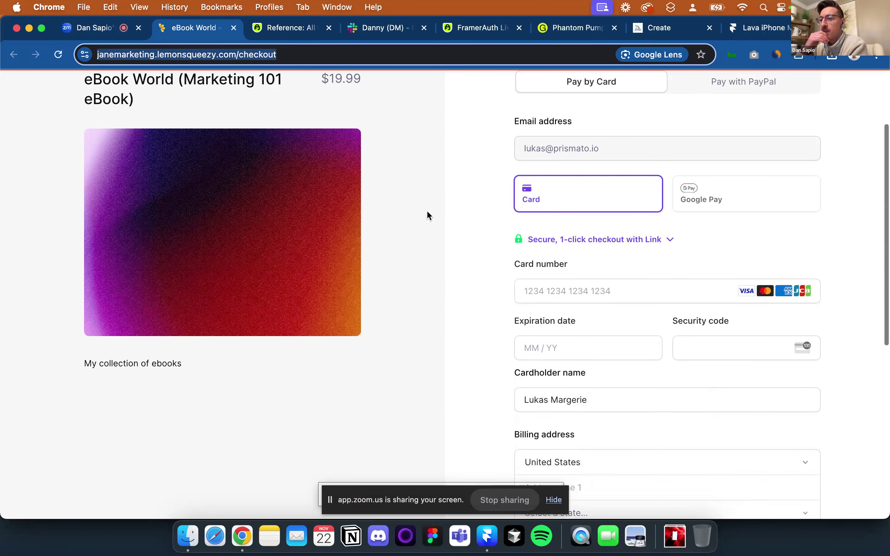
{"action": "scroll", "coordinate": [426, 213], "scroll_direction": "up", "scroll_amount": 3}
{"action": "scroll", "coordinate": [426, 215], "scroll_direction": "down", "scroll_amount": 1}
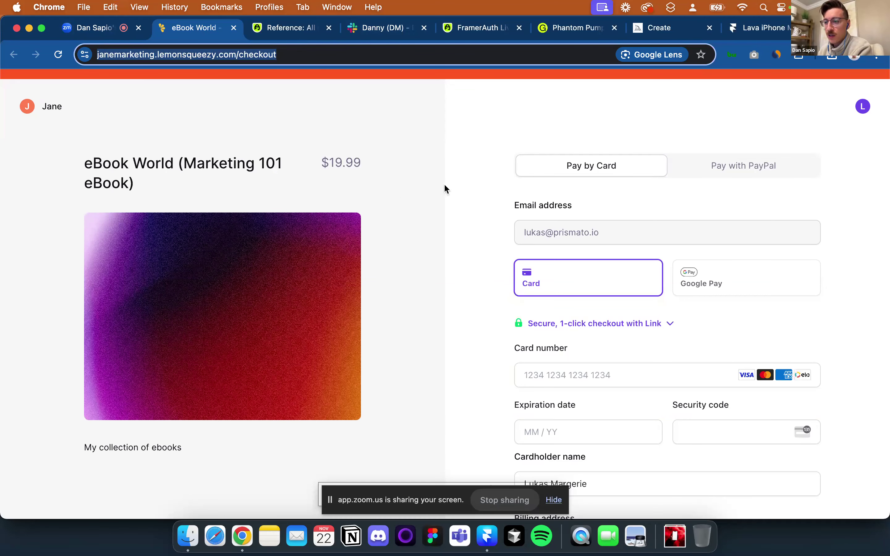
{"action": "scroll", "coordinate": [445, 189], "scroll_direction": "down", "scroll_amount": 4}
{"action": "scroll", "coordinate": [444, 189], "scroll_direction": "up", "scroll_amount": 3}
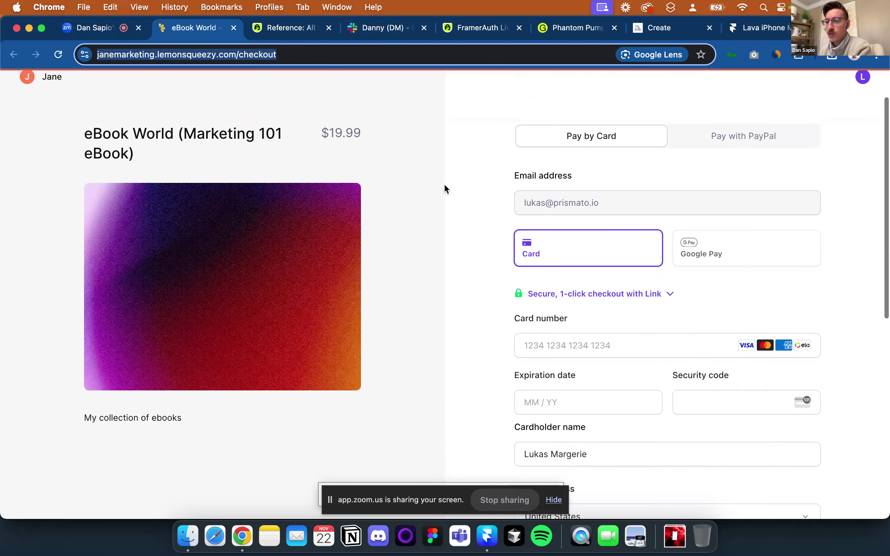
{"action": "left_click", "coordinate": [551, 351]}
{"action": "type", "text": "4242 4242 4242 4242"}
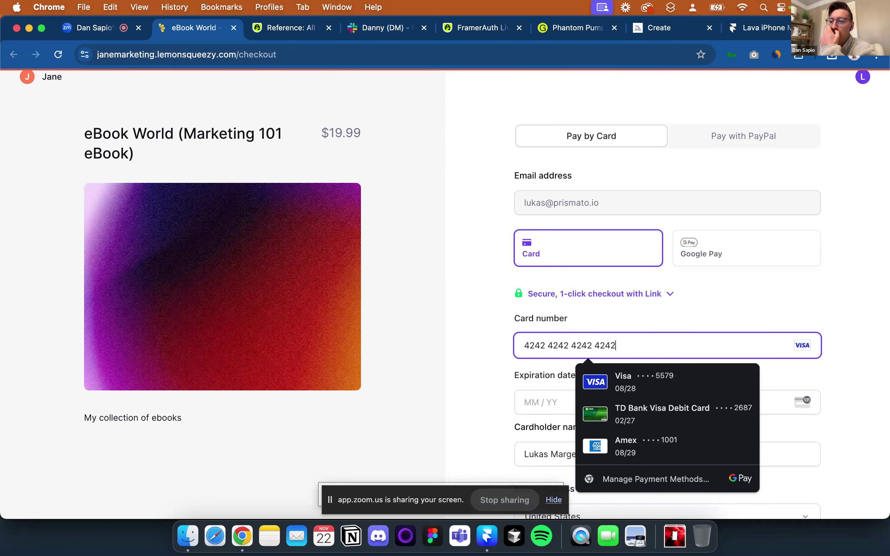
{"action": "left_click", "coordinate": [499, 370]}
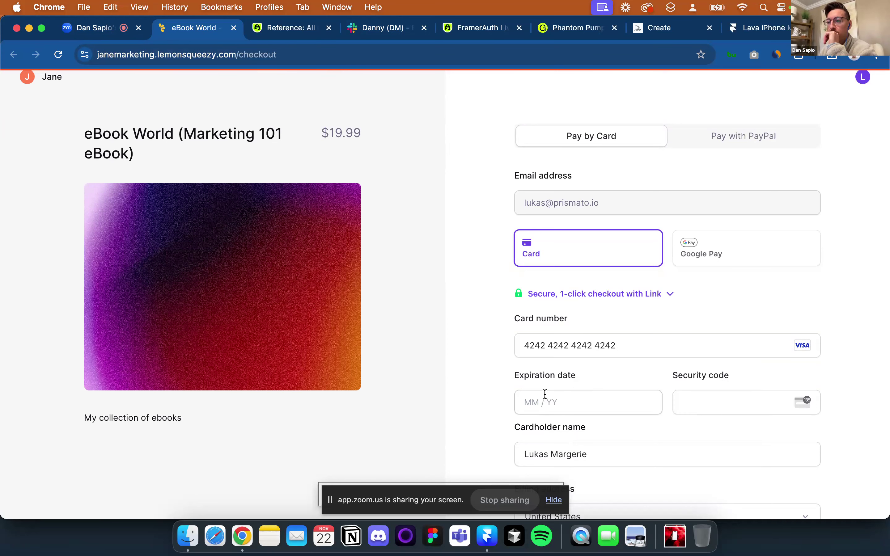
{"action": "scroll", "coordinate": [545, 394], "scroll_direction": "down", "scroll_amount": 2}
{"action": "left_click", "coordinate": [540, 363]}
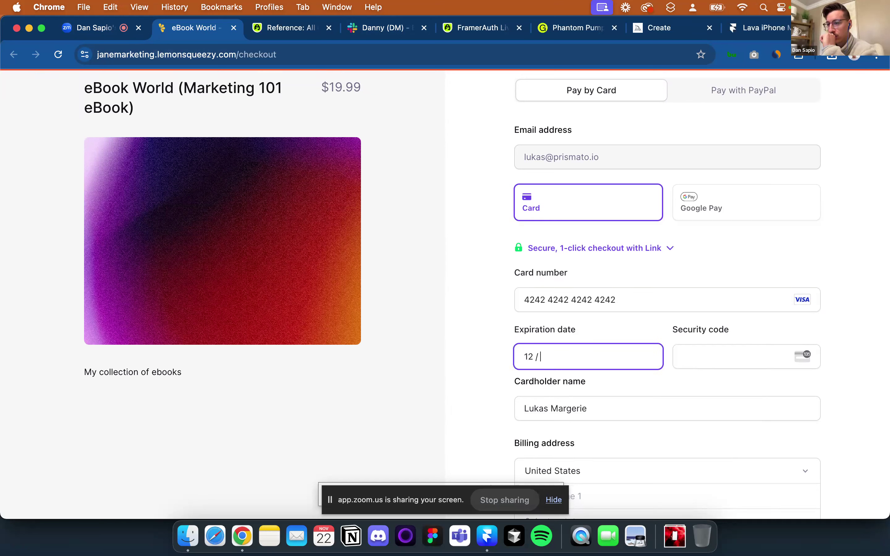
{"action": "left_click", "coordinate": [706, 353]}
{"action": "type", "text": "123"}
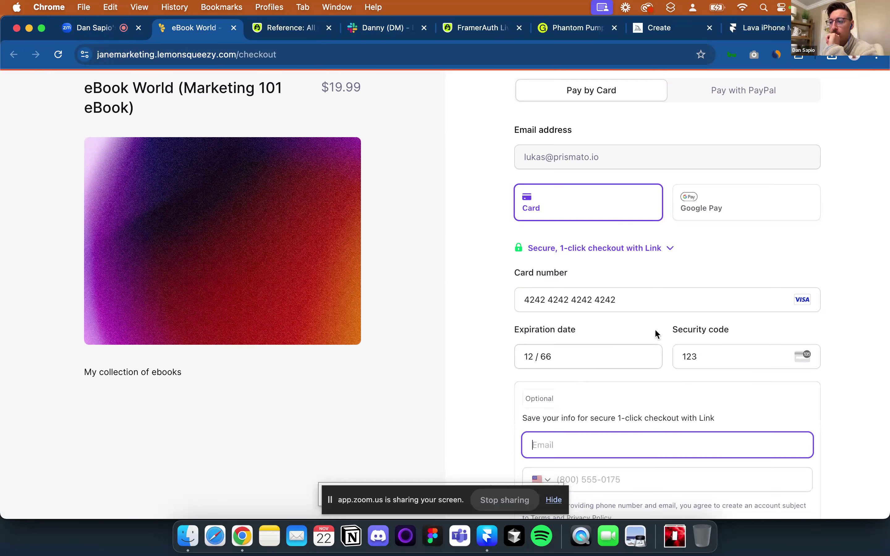
- Fill the billing address from the first suggestion, pay $19.99, and decline saving the card
{"action": "scroll", "coordinate": [654, 326], "scroll_direction": "down", "scroll_amount": 2}
{"action": "scroll", "coordinate": [617, 323], "scroll_direction": "down", "scroll_amount": 3}
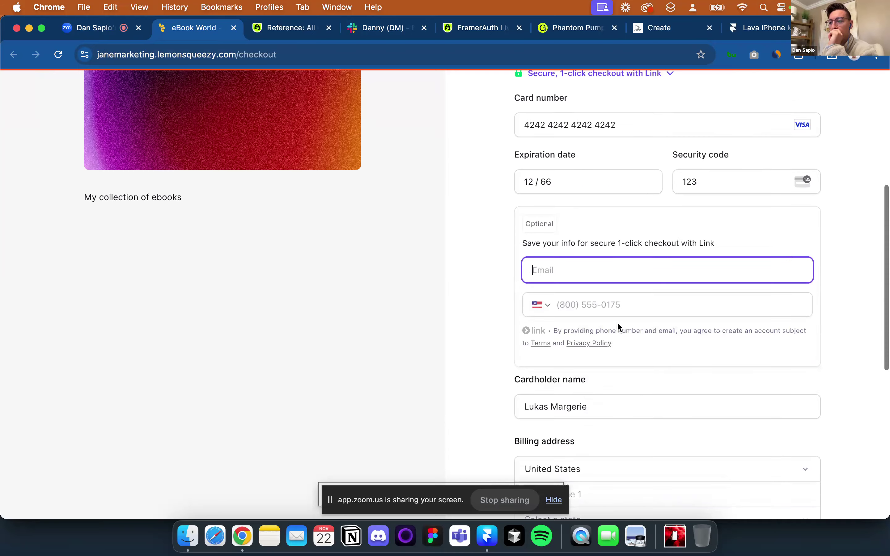
{"action": "scroll", "coordinate": [515, 306], "scroll_direction": "down", "scroll_amount": 3}
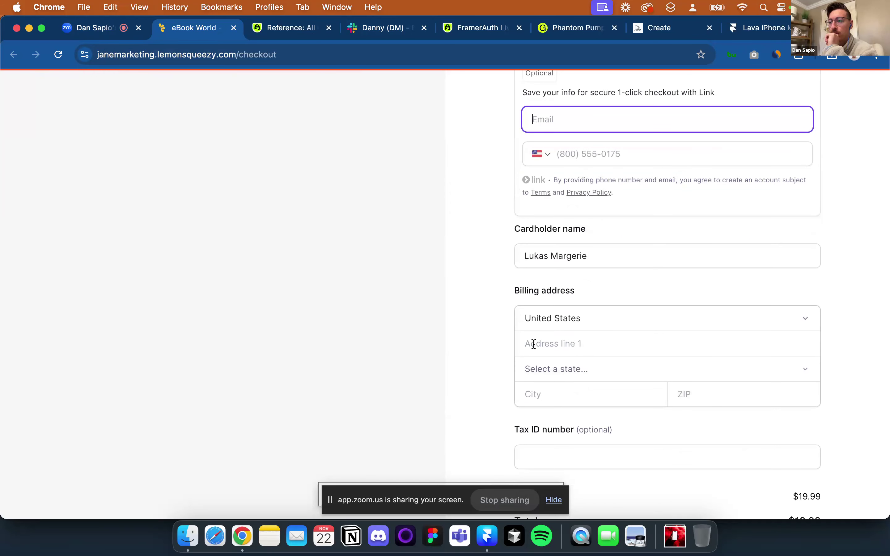
{"action": "left_click", "coordinate": [552, 345]}
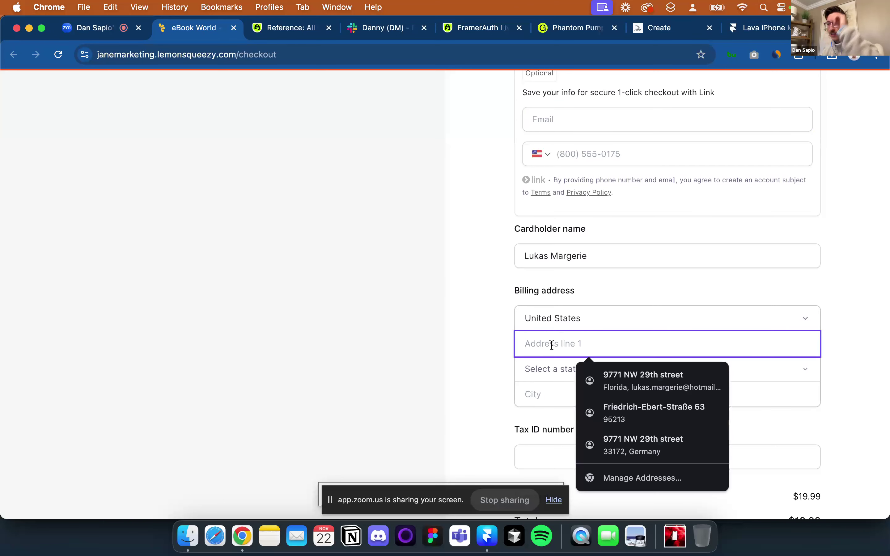
{"action": "type", "text": "1234"}
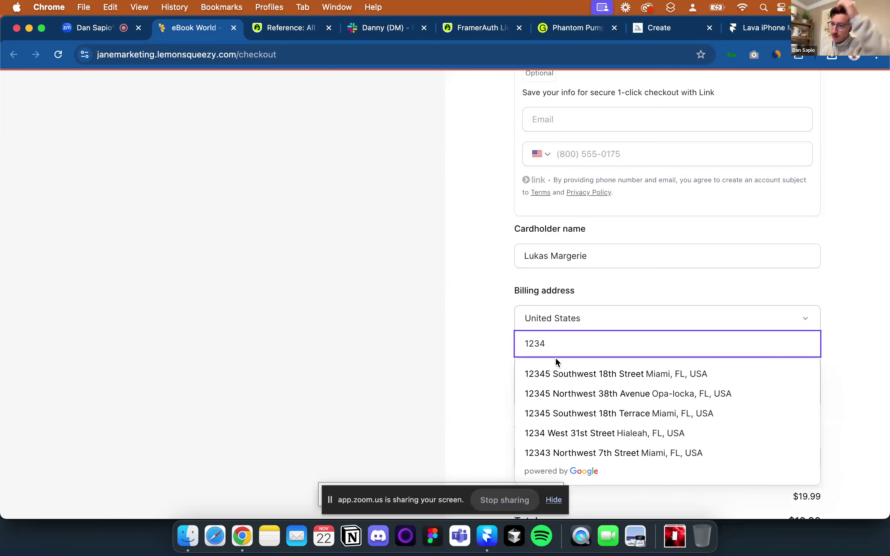
{"action": "left_click", "coordinate": [560, 372]}
{"action": "scroll", "coordinate": [507, 357], "scroll_direction": "down", "scroll_amount": 2}
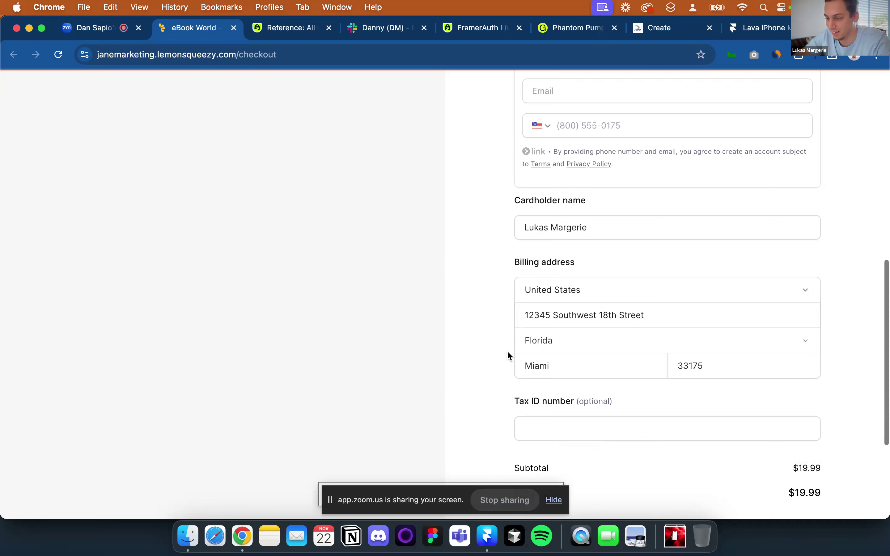
{"action": "scroll", "coordinate": [507, 356], "scroll_direction": "down", "scroll_amount": 1}
{"action": "scroll", "coordinate": [546, 327], "scroll_direction": "down", "scroll_amount": 3}
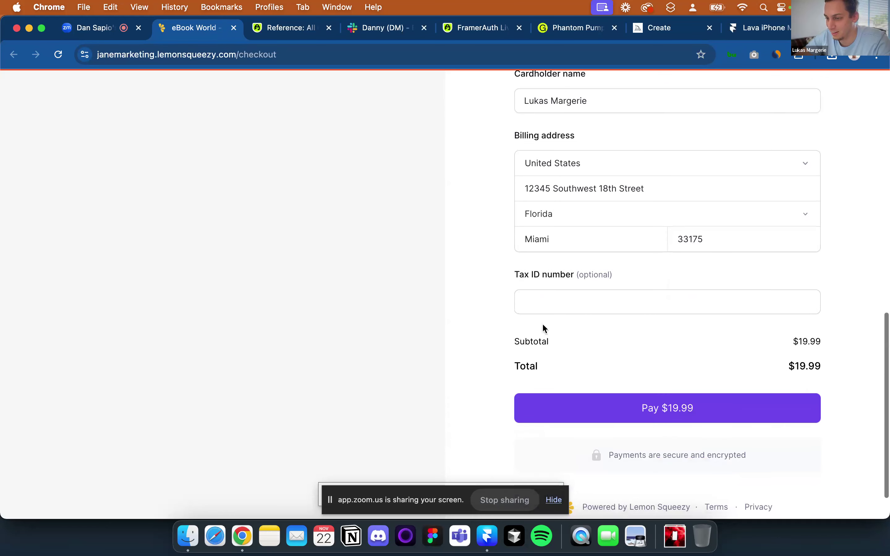
{"action": "scroll", "coordinate": [546, 334], "scroll_direction": "down", "scroll_amount": 2}
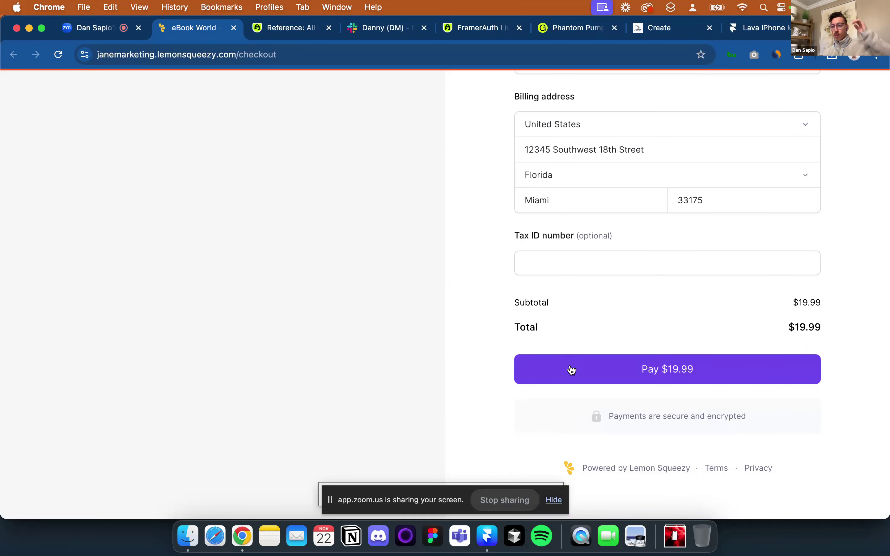
{"action": "scroll", "coordinate": [571, 362], "scroll_direction": "up", "scroll_amount": 8}
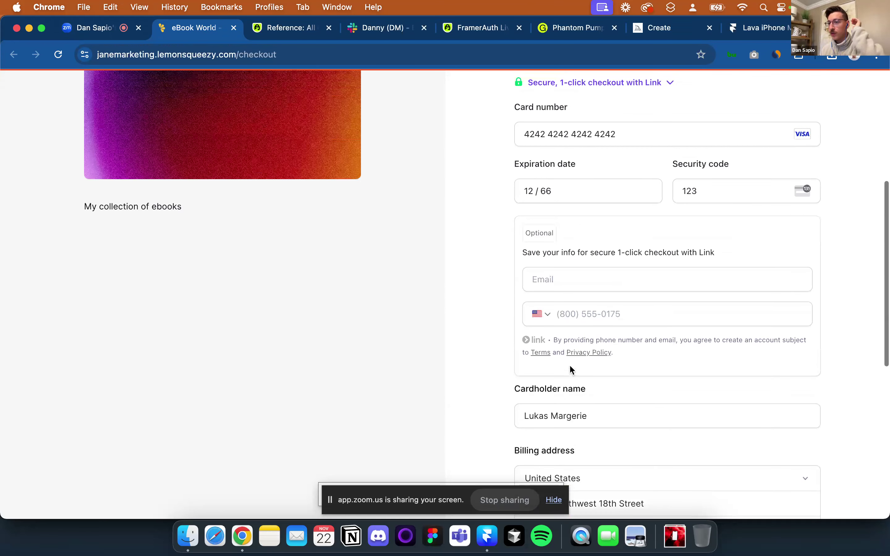
{"action": "scroll", "coordinate": [570, 366], "scroll_direction": "down", "scroll_amount": 9}
{"action": "left_click", "coordinate": [593, 362]}
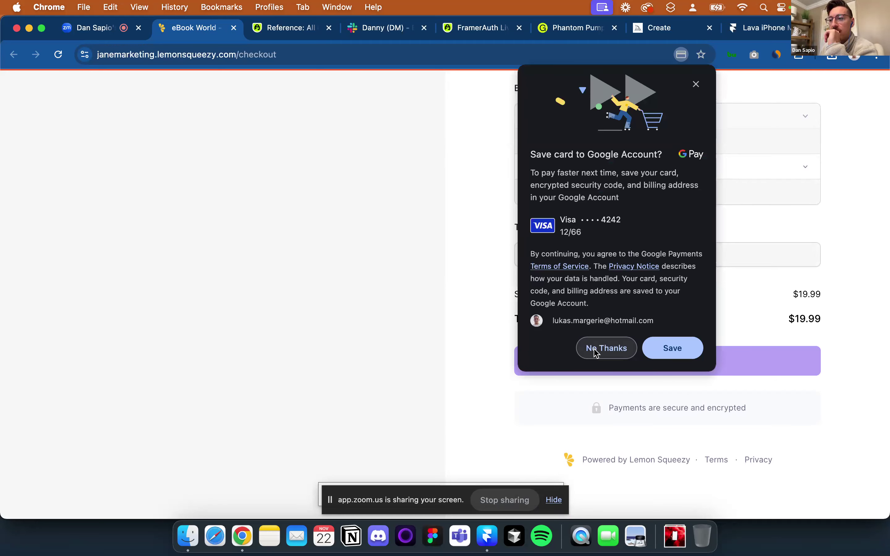
{"action": "left_click", "coordinate": [596, 349]}
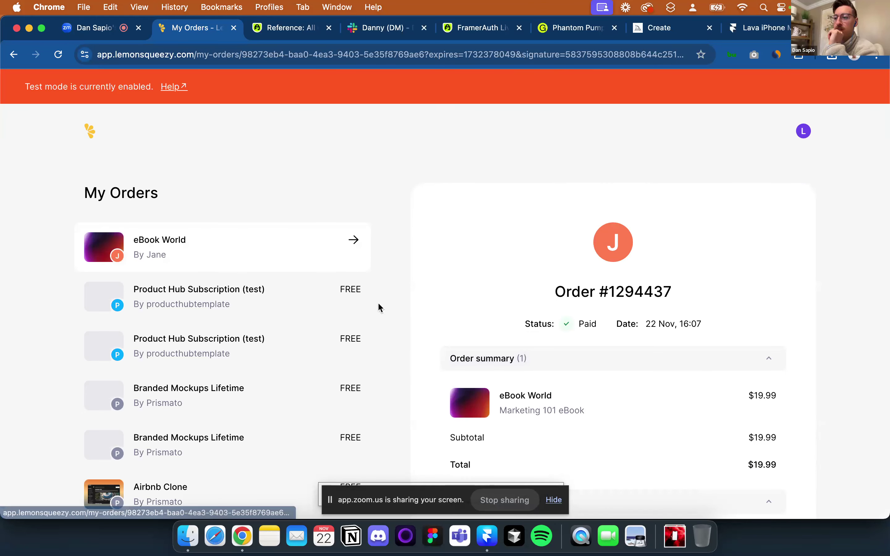
- Open the eBook World order's license key details and copy the key
{"action": "scroll", "coordinate": [401, 297], "scroll_direction": "down", "scroll_amount": 5}
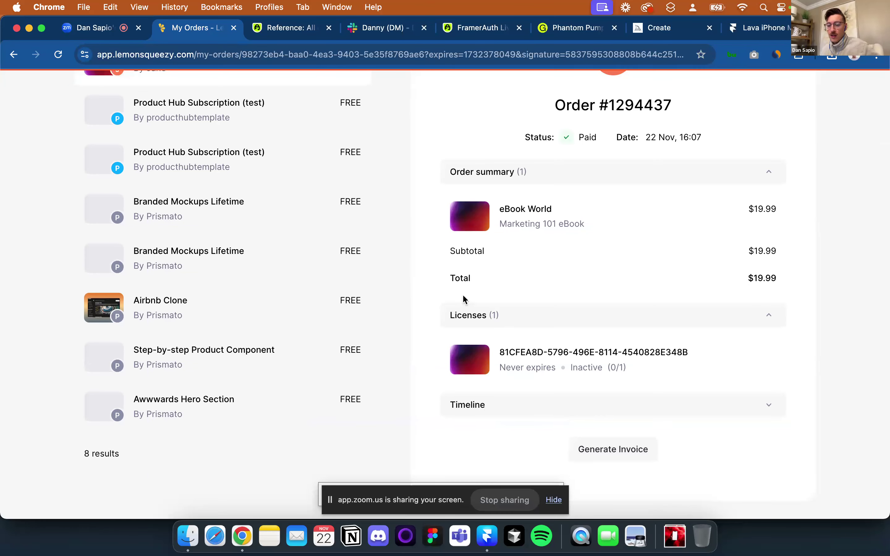
{"action": "scroll", "coordinate": [459, 299], "scroll_direction": "down", "scroll_amount": 1}
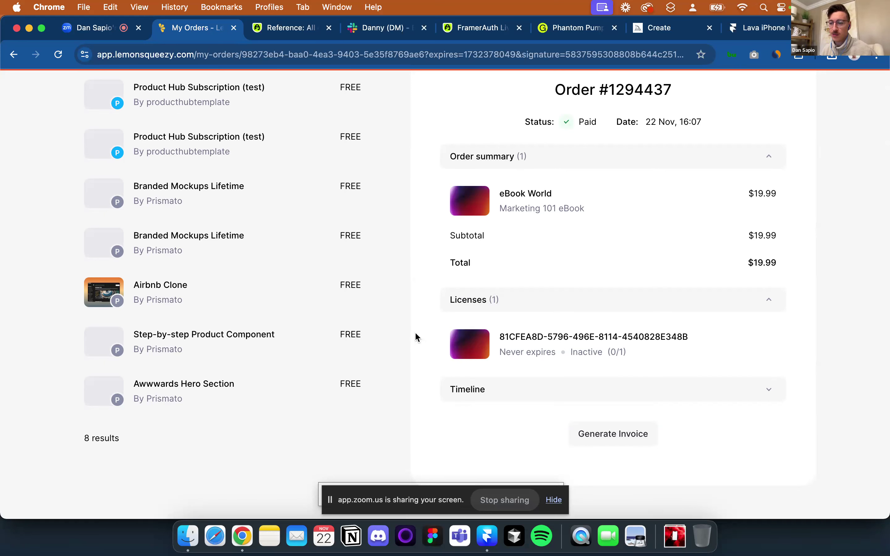
{"action": "scroll", "coordinate": [416, 335], "scroll_direction": "up", "scroll_amount": 4}
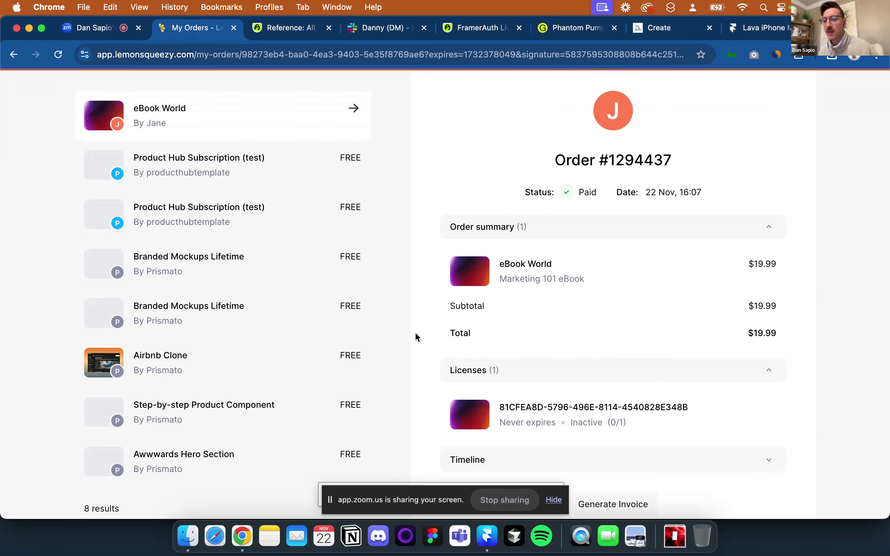
{"action": "left_click", "coordinate": [502, 410]}
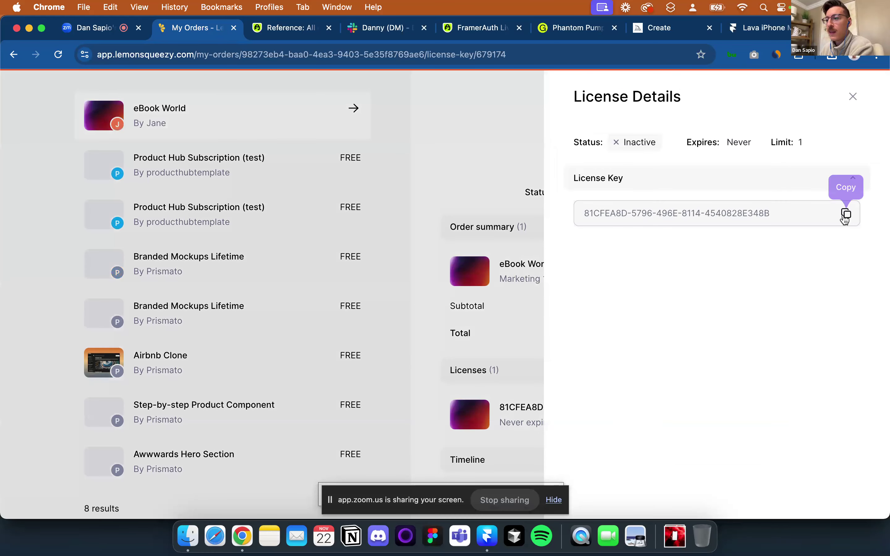
{"action": "left_click", "coordinate": [850, 218]}
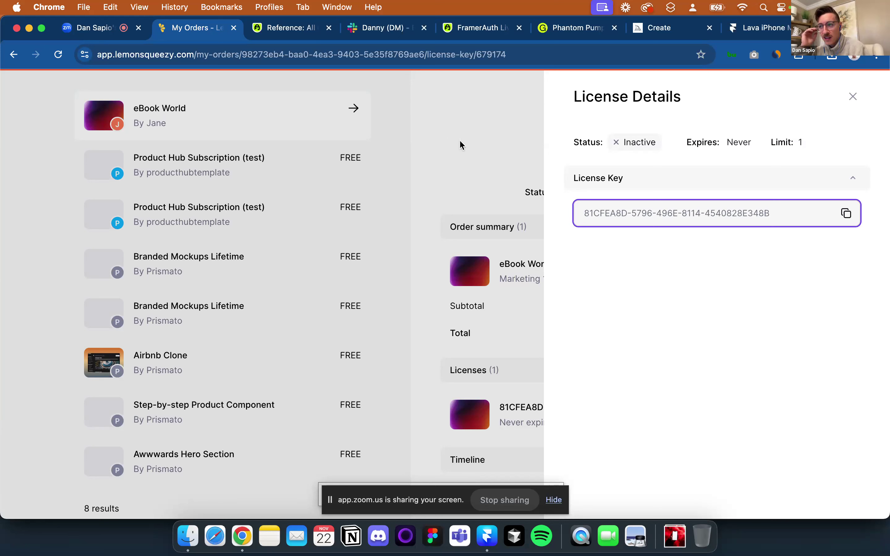
{"action": "left_click", "coordinate": [846, 214]}
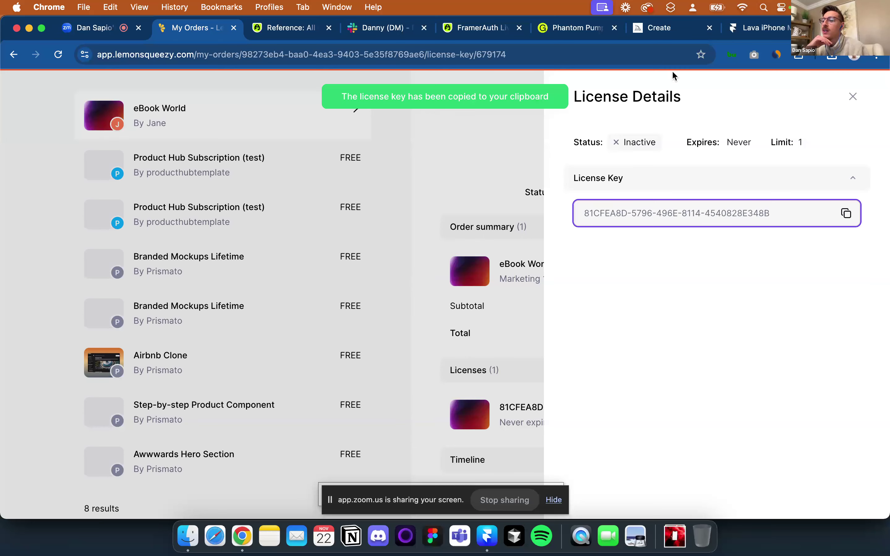
{"action": "left_click", "coordinate": [736, 30]}
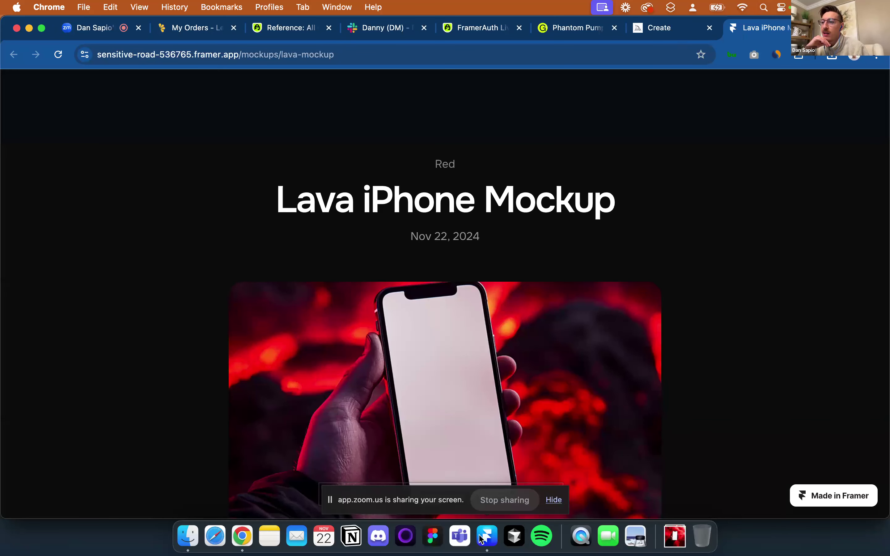
- Publish the latest Framer site changes with Update
{"action": "scroll", "coordinate": [460, 359], "scroll_direction": "down", "scroll_amount": 10}
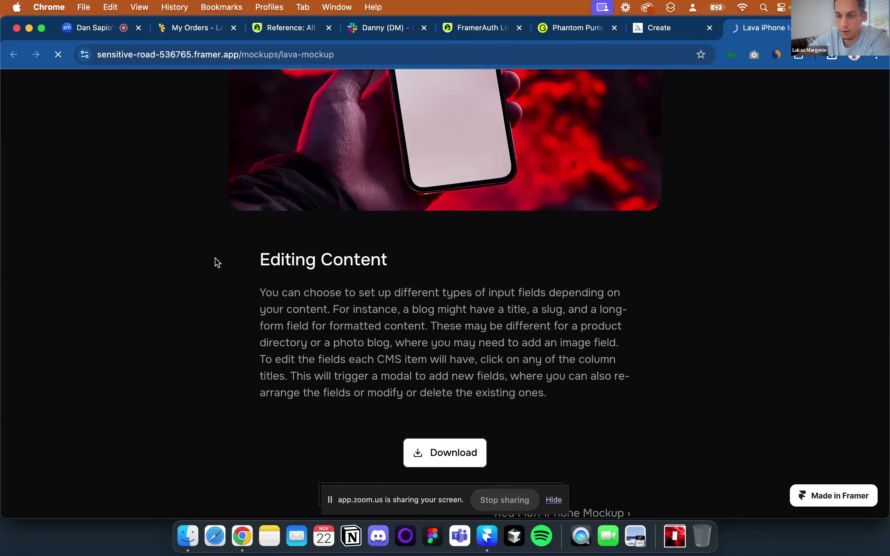
{"action": "scroll", "coordinate": [238, 255], "scroll_direction": "up", "scroll_amount": 10}
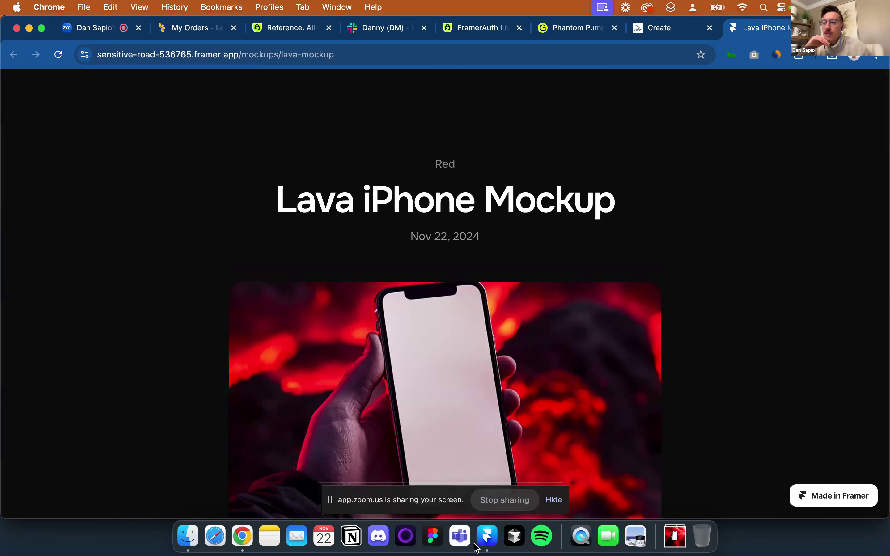
{"action": "left_click", "coordinate": [486, 537]}
{"action": "left_click", "coordinate": [861, 59]}
{"action": "left_click", "coordinate": [792, 178]}
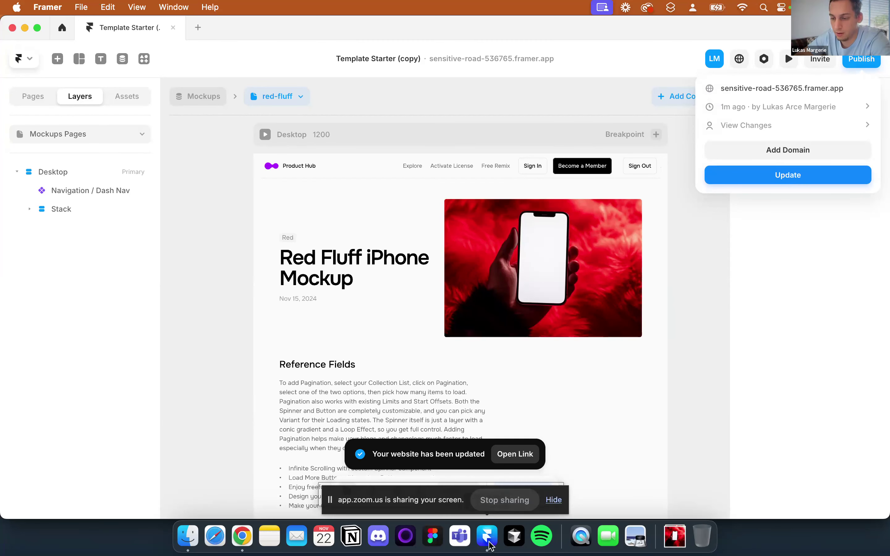
- Open the live Red Fluff mockup page and choose Upgrade to Unlock on its locked download
{"action": "left_click", "coordinate": [238, 543]}
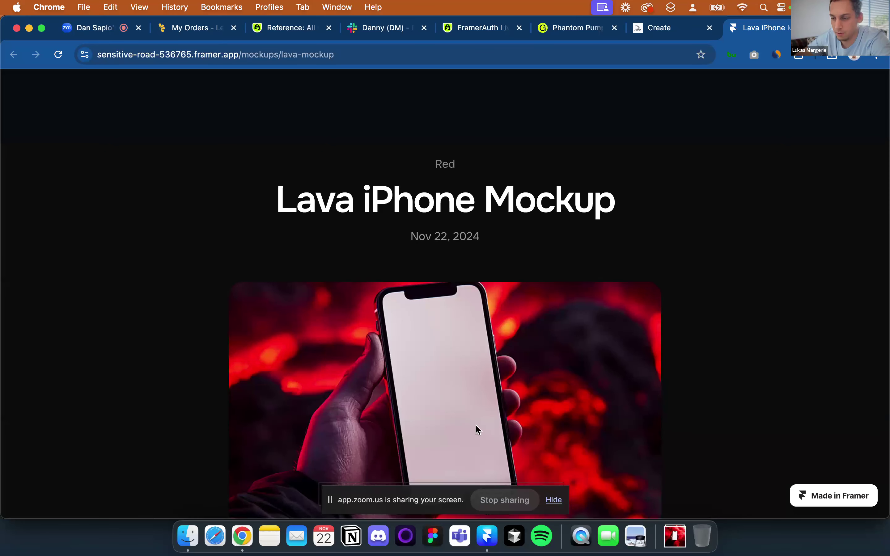
{"action": "scroll", "coordinate": [466, 358], "scroll_direction": "down", "scroll_amount": 10}
{"action": "key", "text": "super+r"}
{"action": "scroll", "coordinate": [177, 317], "scroll_direction": "down", "scroll_amount": 2}
{"action": "left_click", "coordinate": [491, 551]}
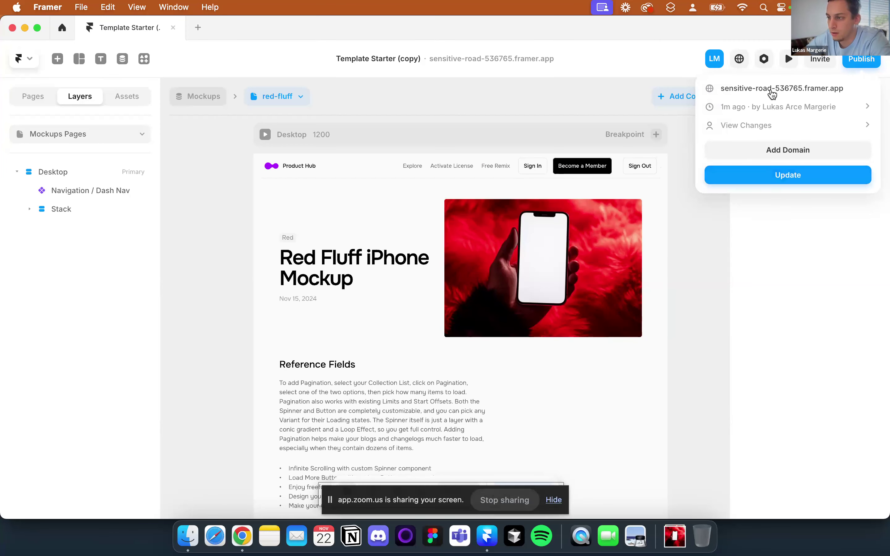
{"action": "left_click", "coordinate": [773, 90]}
{"action": "left_click", "coordinate": [692, 27]}
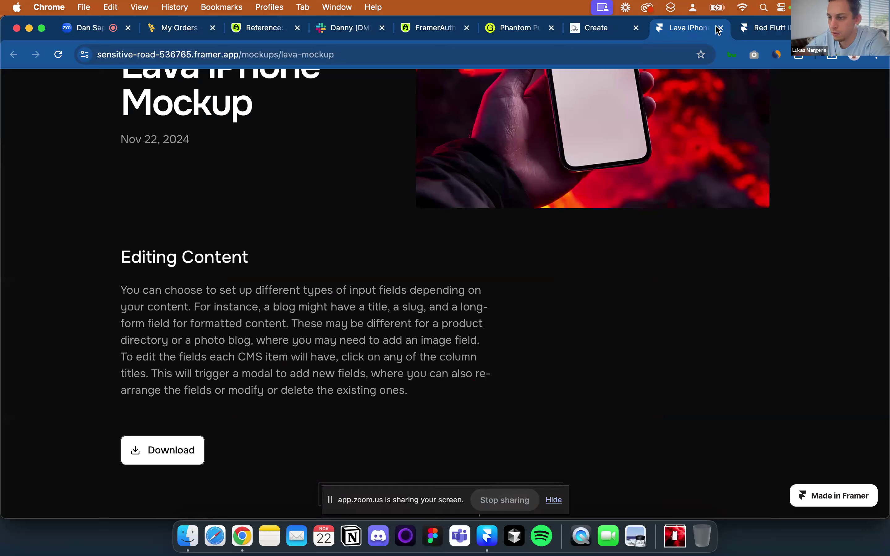
{"action": "left_click", "coordinate": [744, 29]}
{"action": "scroll", "coordinate": [404, 272], "scroll_direction": "down", "scroll_amount": 8}
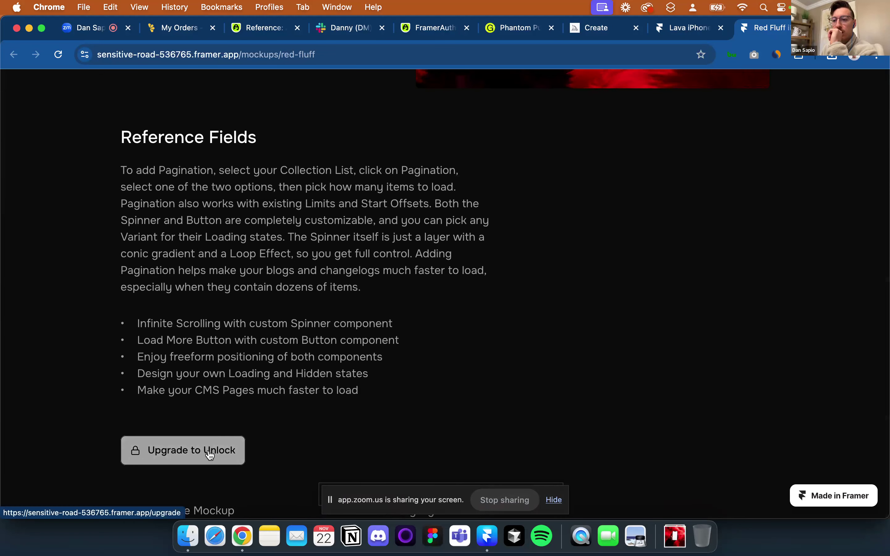
{"action": "left_click", "coordinate": [209, 455]}
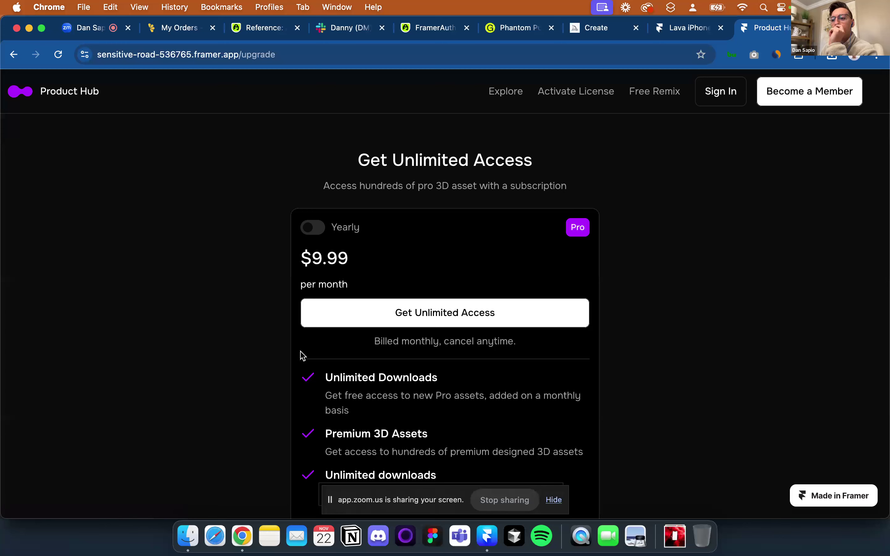
- Activate the license by pasting the copied license key and continuing
{"action": "scroll", "coordinate": [302, 353], "scroll_direction": "down", "scroll_amount": 5}
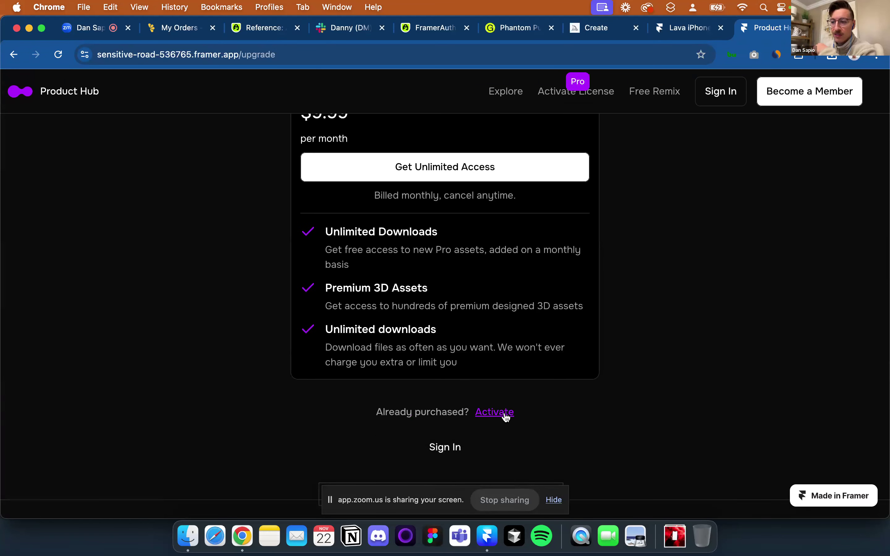
{"action": "left_click", "coordinate": [503, 417]}
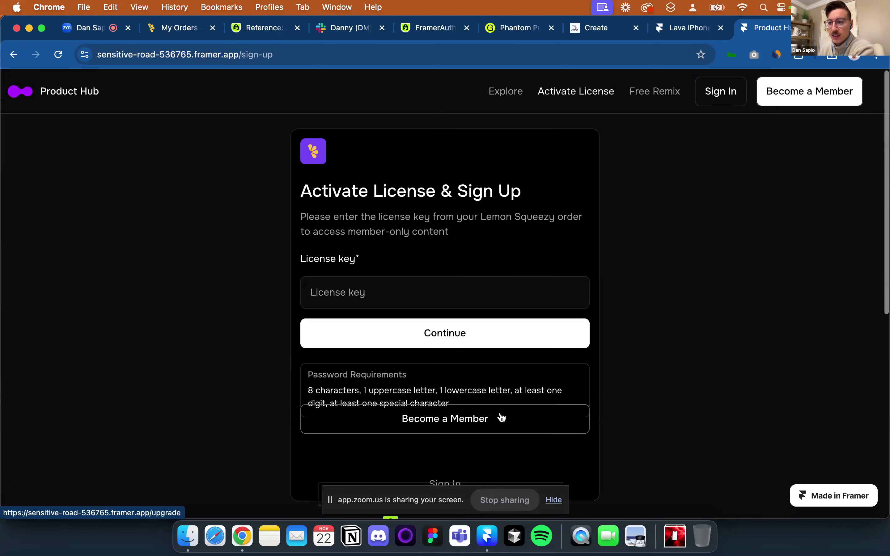
{"action": "left_click", "coordinate": [406, 294]}
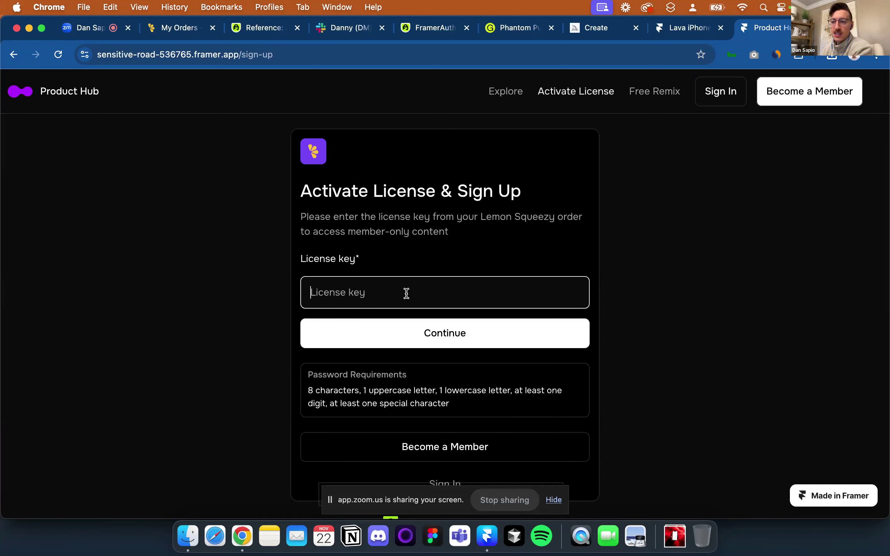
{"action": "key", "text": "super+v"}
{"action": "scroll", "coordinate": [407, 331], "scroll_direction": "down", "scroll_amount": 3}
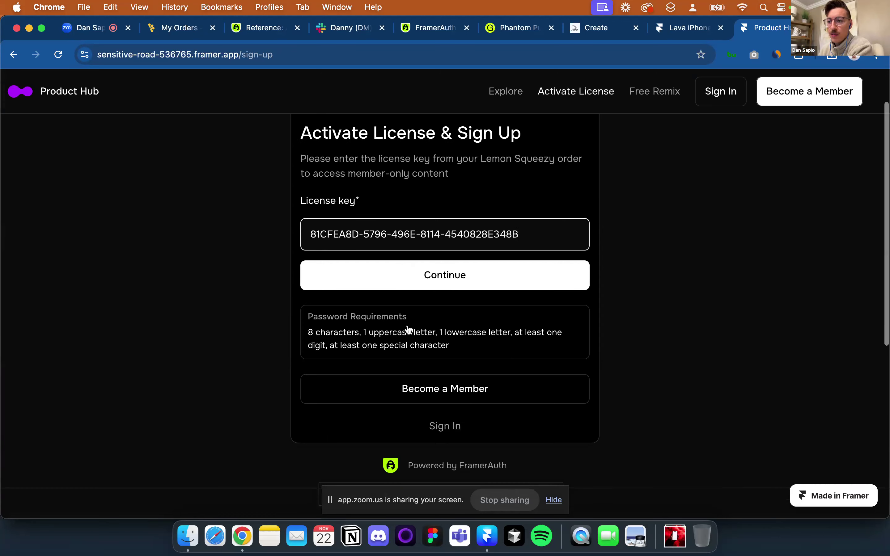
{"action": "left_click", "coordinate": [414, 286]}
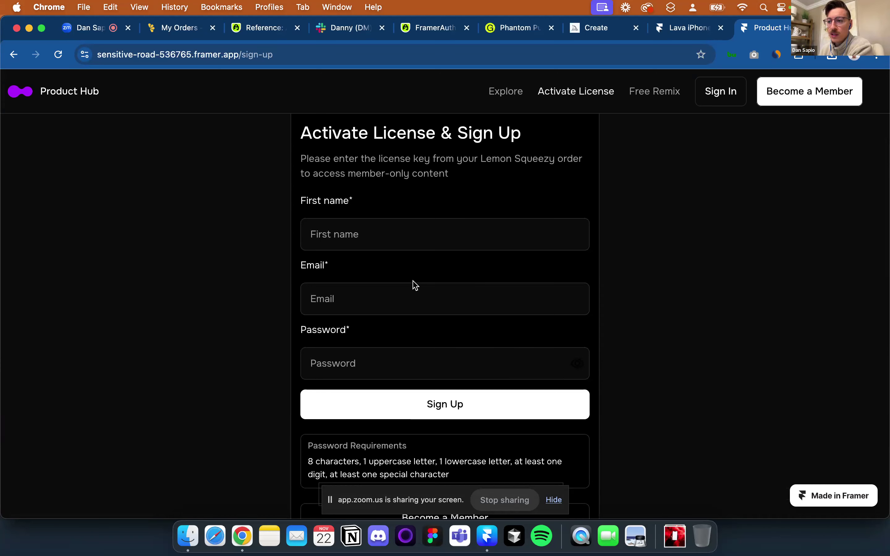
- Sign up with the member's first name, email address and a password
{"action": "left_click", "coordinate": [368, 240]}
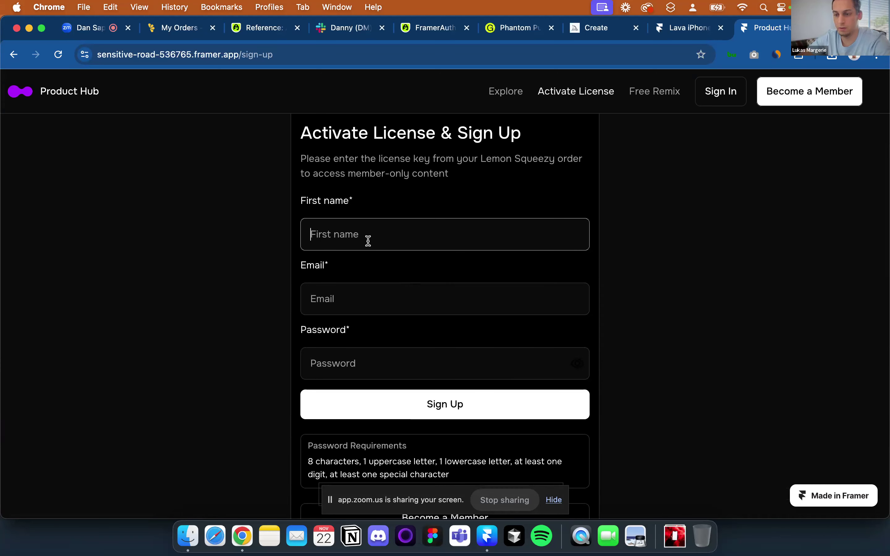
{"action": "type", "text": "Lukas"}
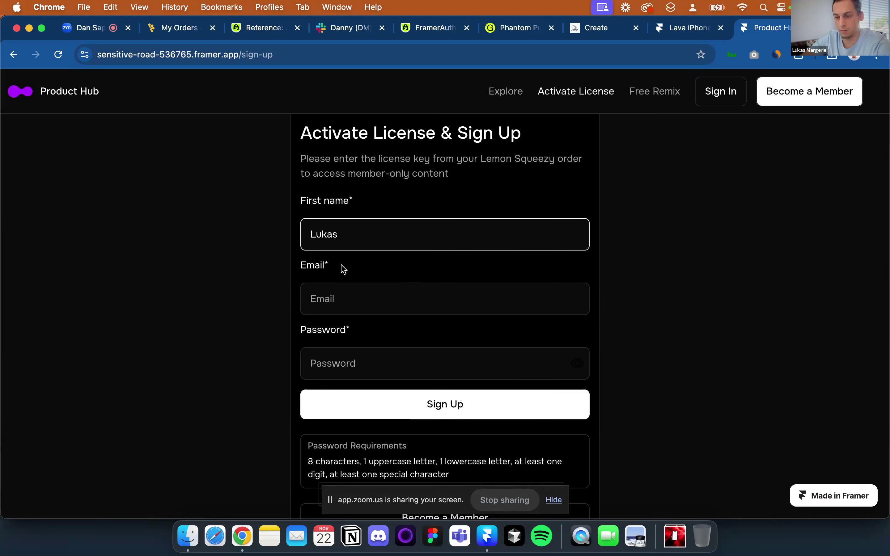
{"action": "left_click", "coordinate": [328, 296]}
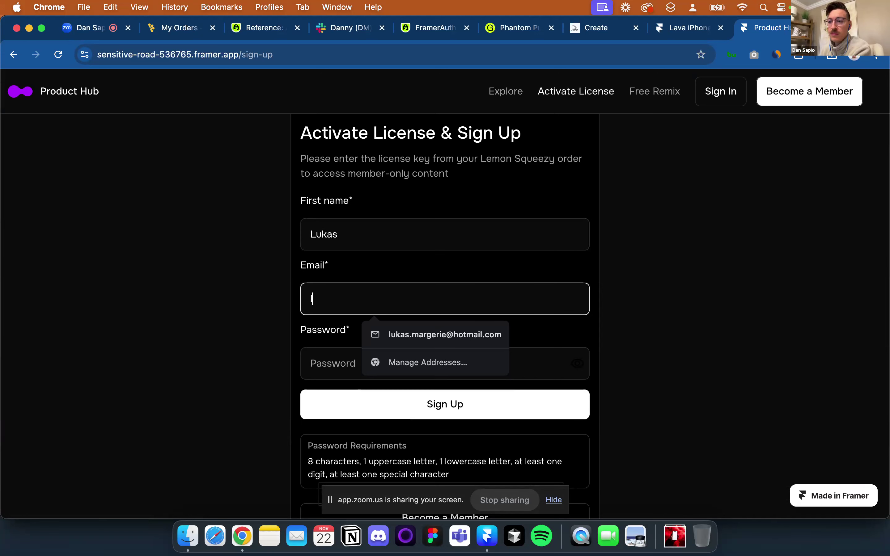
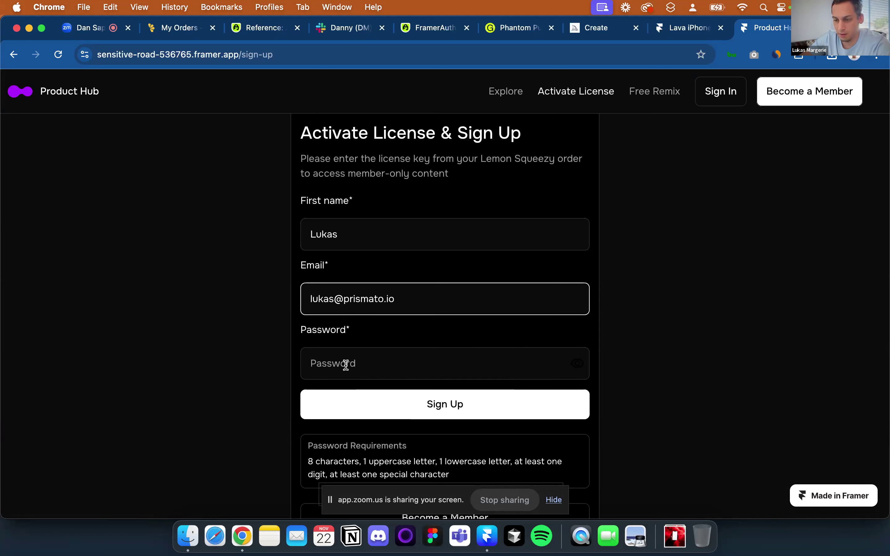
{"action": "left_click", "coordinate": [345, 365]}
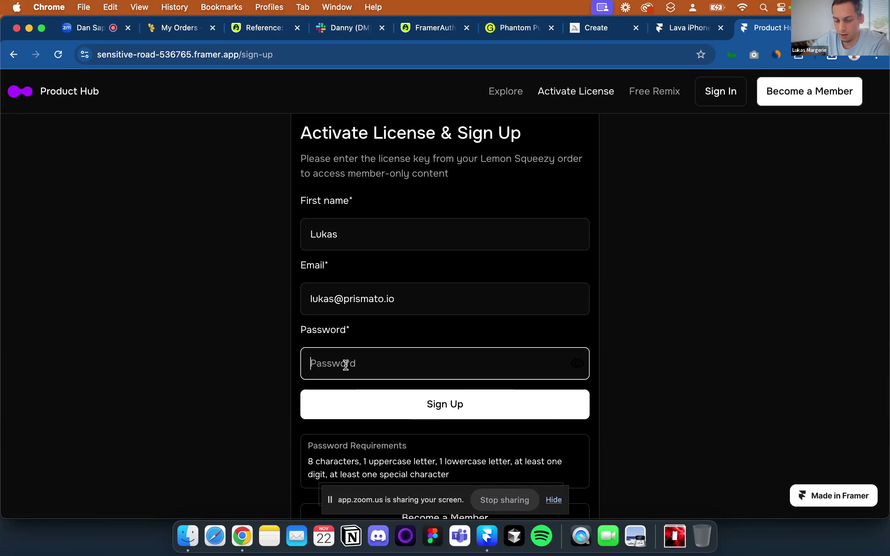
{"action": "type", "text": "•••••••••"}
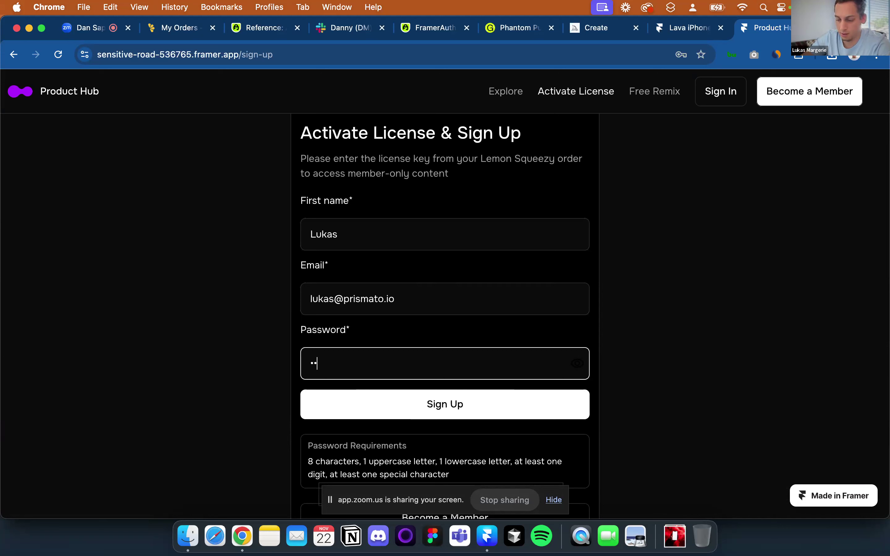
{"action": "type", "text": "•"}
{"action": "left_click", "coordinate": [363, 399]}
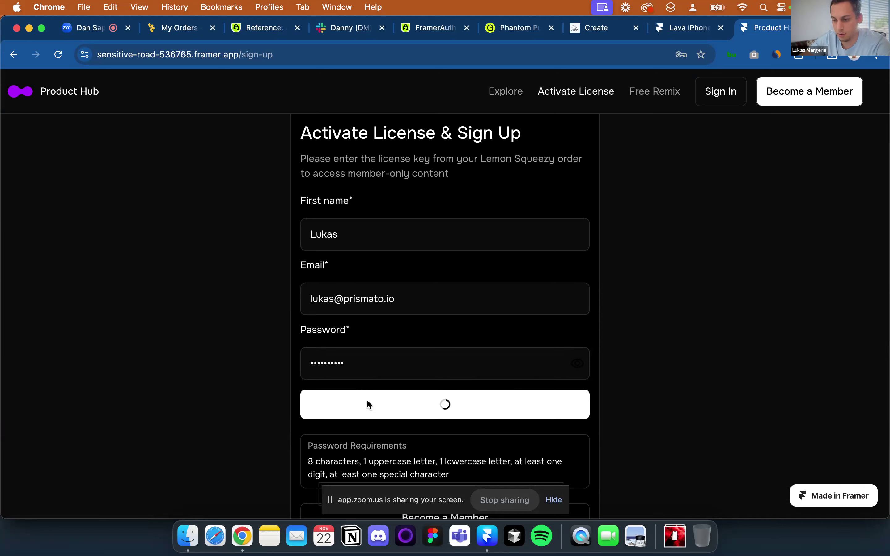
{"action": "scroll", "coordinate": [363, 349], "scroll_direction": "down", "scroll_amount": 1}
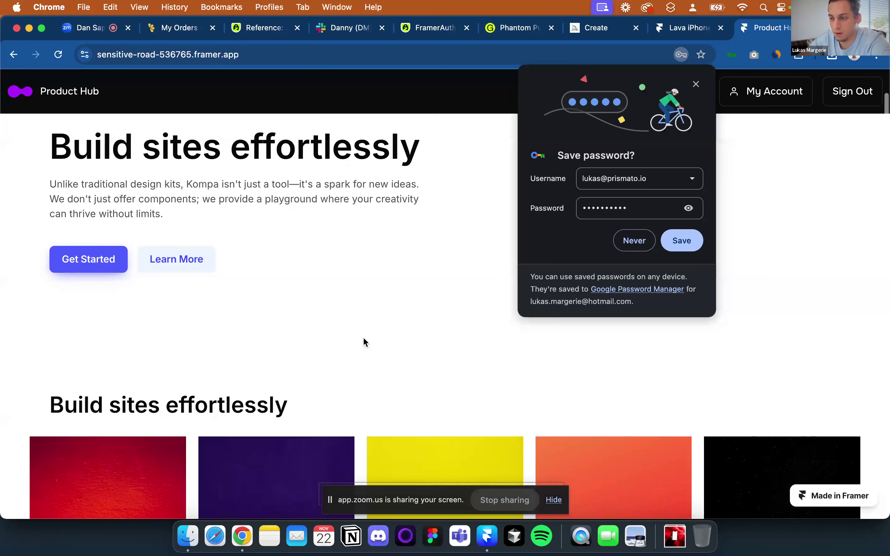
- Dismiss Chrome's save-password offer and bring the Framer project back into view
{"action": "left_click", "coordinate": [629, 241]}
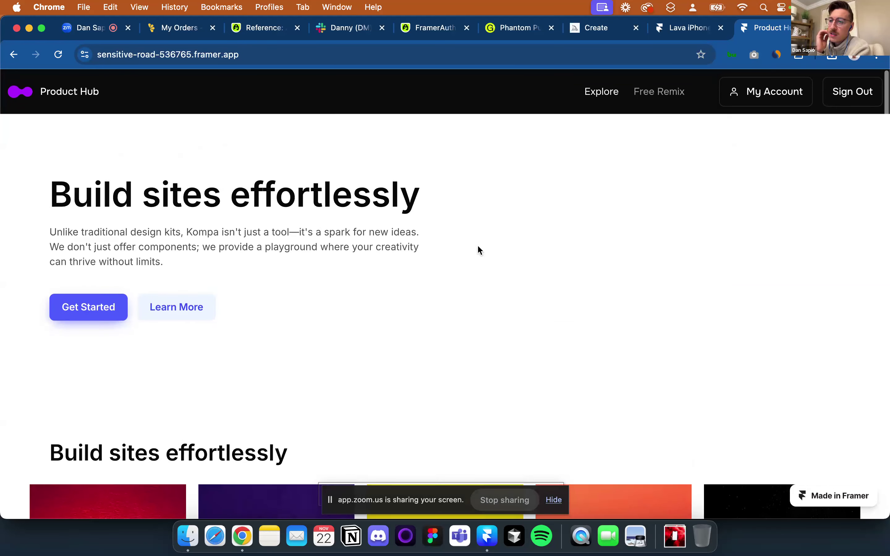
{"action": "scroll", "coordinate": [477, 245], "scroll_direction": "down", "scroll_amount": 5}
{"action": "scroll", "coordinate": [200, 265], "scroll_direction": "down", "scroll_amount": 3}
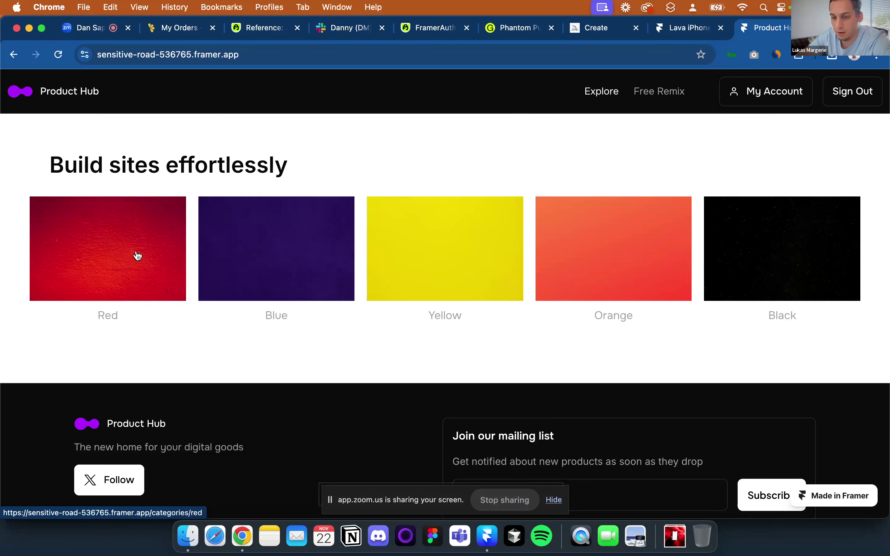
{"action": "left_click", "coordinate": [487, 536]}
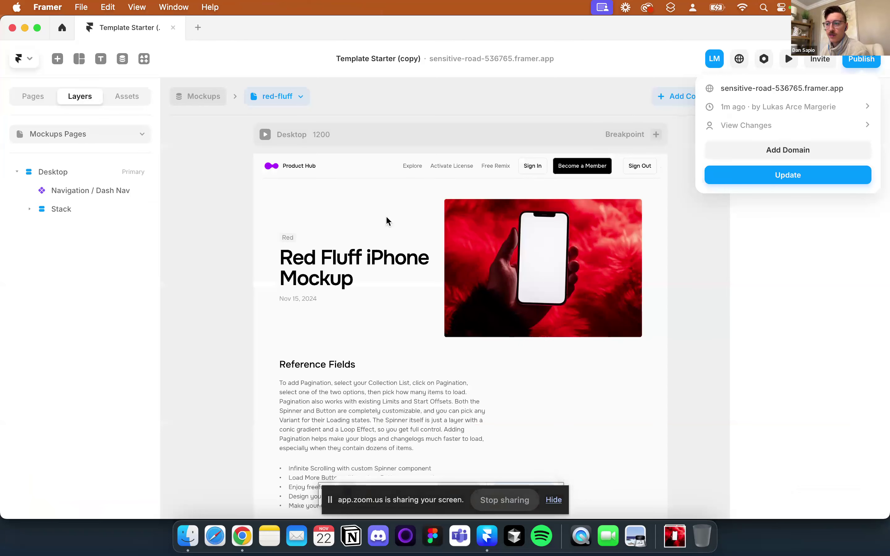
- Browse the live Product Hub site's Red category page, then return to the home page
{"action": "left_click", "coordinate": [244, 545]}
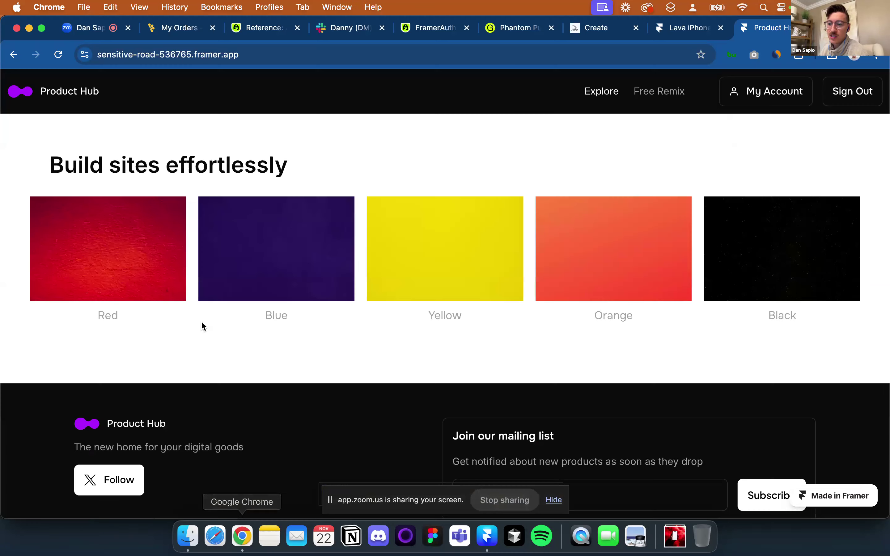
{"action": "left_click", "coordinate": [135, 262]}
{"action": "scroll", "coordinate": [355, 288], "scroll_direction": "down", "scroll_amount": 3}
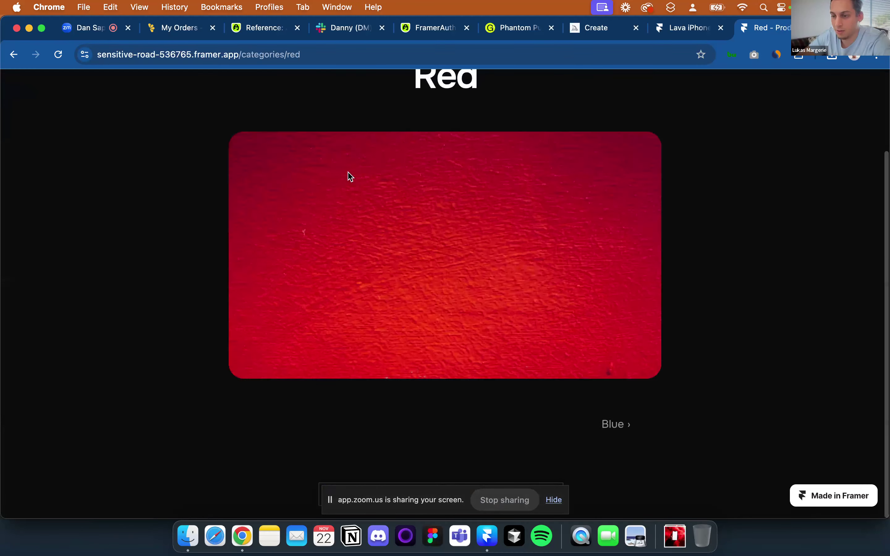
{"action": "scroll", "coordinate": [455, 345], "scroll_direction": "up", "scroll_amount": 3}
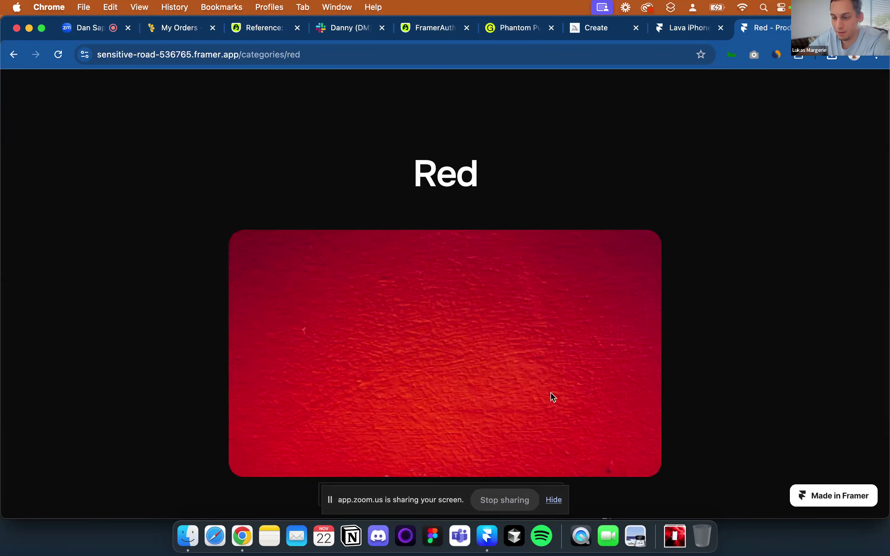
{"action": "scroll", "coordinate": [552, 398], "scroll_direction": "down", "scroll_amount": 3}
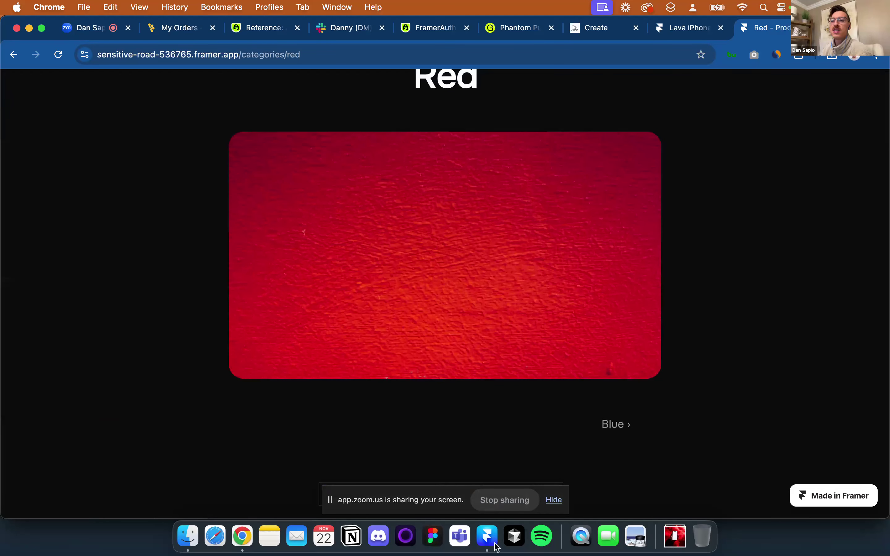
{"action": "scroll", "coordinate": [437, 381], "scroll_direction": "up", "scroll_amount": 3}
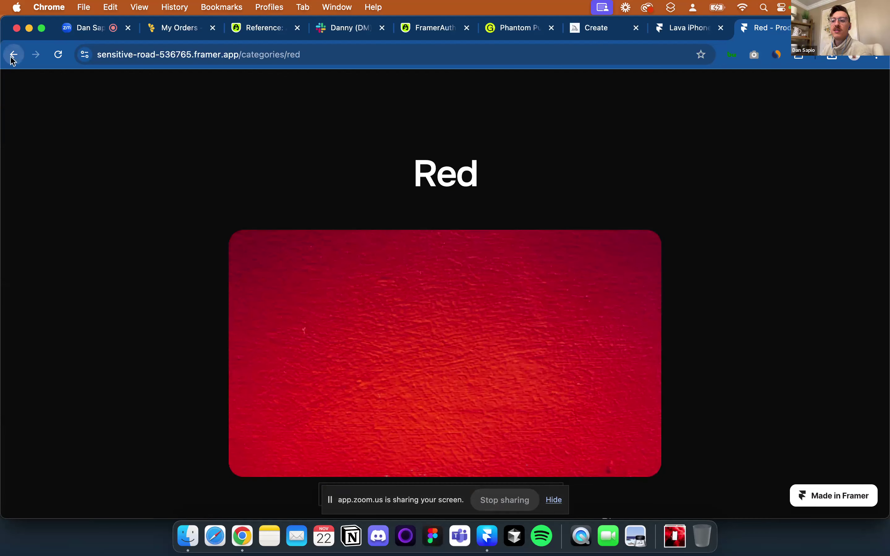
{"action": "left_click", "coordinate": [13, 55]}
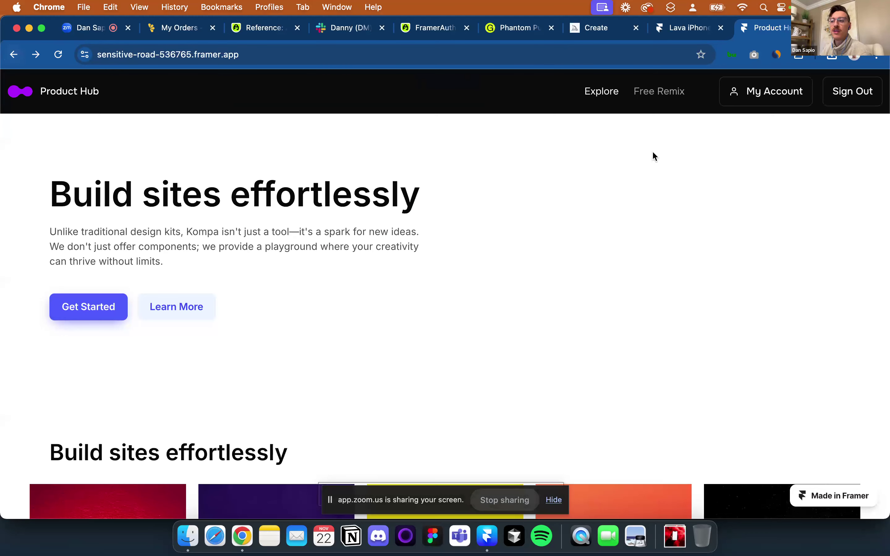
- Open the published Red Fluff iPhone Mockup page and download its image as a member
{"action": "left_click", "coordinate": [486, 549]}
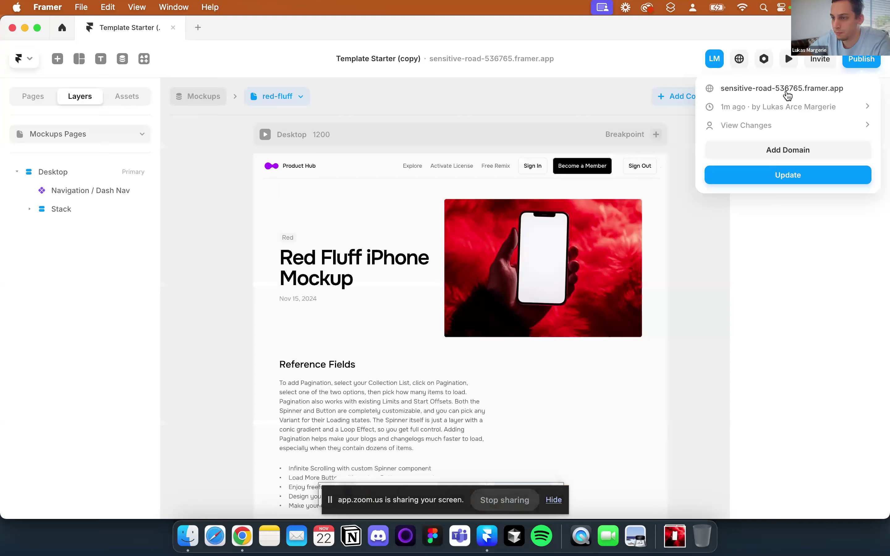
{"action": "left_click", "coordinate": [787, 92]}
{"action": "scroll", "coordinate": [466, 328], "scroll_direction": "down", "scroll_amount": 8}
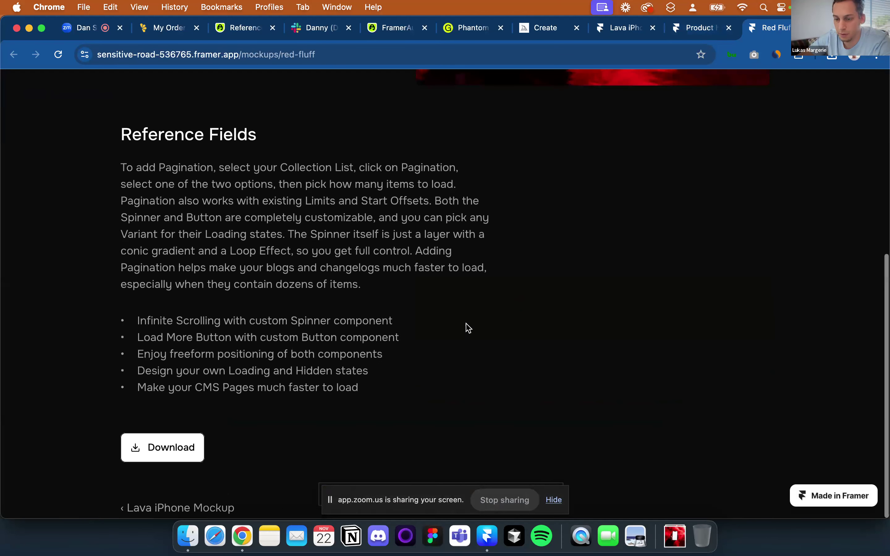
{"action": "scroll", "coordinate": [468, 328], "scroll_direction": "up", "scroll_amount": 9}
{"action": "scroll", "coordinate": [272, 262], "scroll_direction": "down", "scroll_amount": 9}
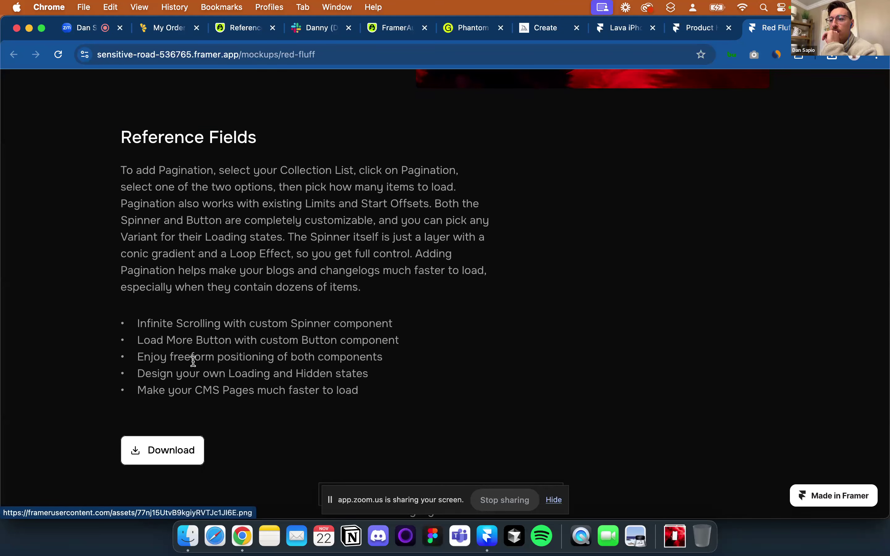
{"action": "scroll", "coordinate": [193, 361], "scroll_direction": "up", "scroll_amount": 7}
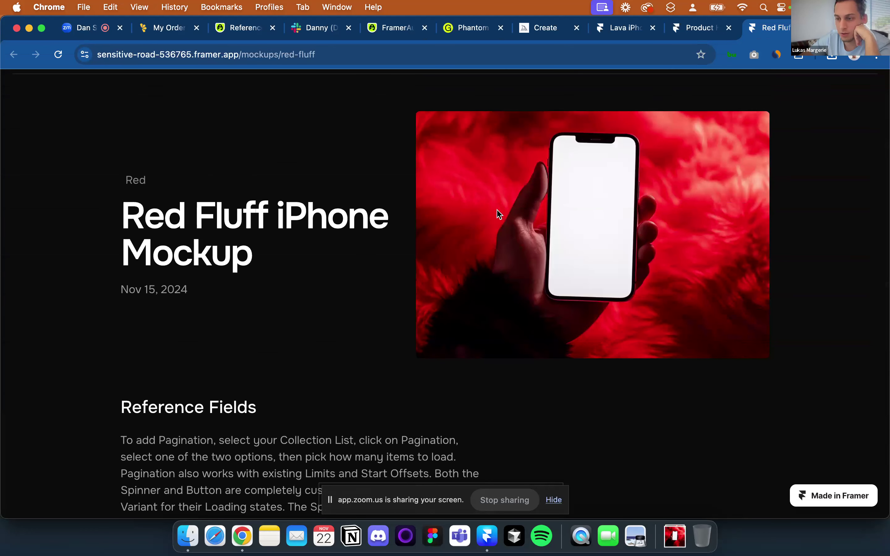
{"action": "scroll", "coordinate": [317, 335], "scroll_direction": "down", "scroll_amount": 7}
{"action": "scroll", "coordinate": [451, 188], "scroll_direction": "up", "scroll_amount": 7}
{"action": "scroll", "coordinate": [446, 193], "scroll_direction": "down", "scroll_amount": 7}
{"action": "scroll", "coordinate": [442, 194], "scroll_direction": "up", "scroll_amount": 1}
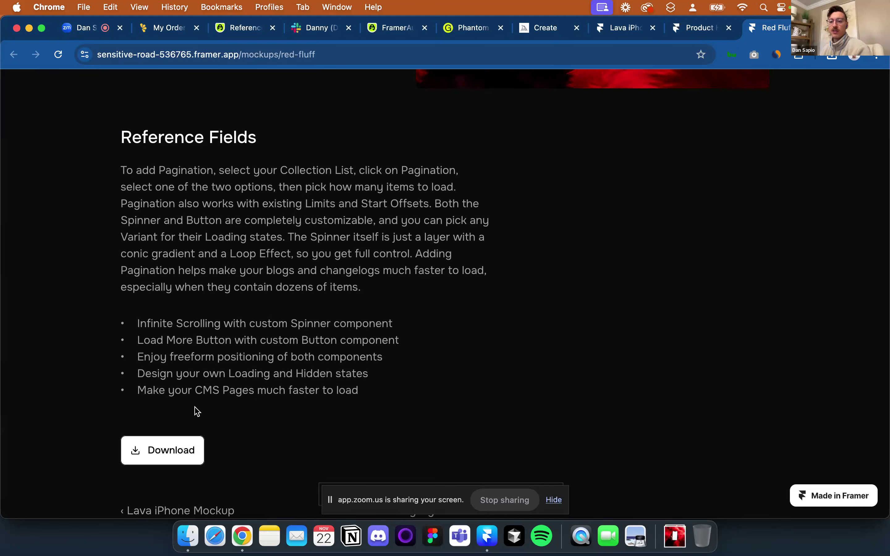
{"action": "left_click", "coordinate": [167, 450]}
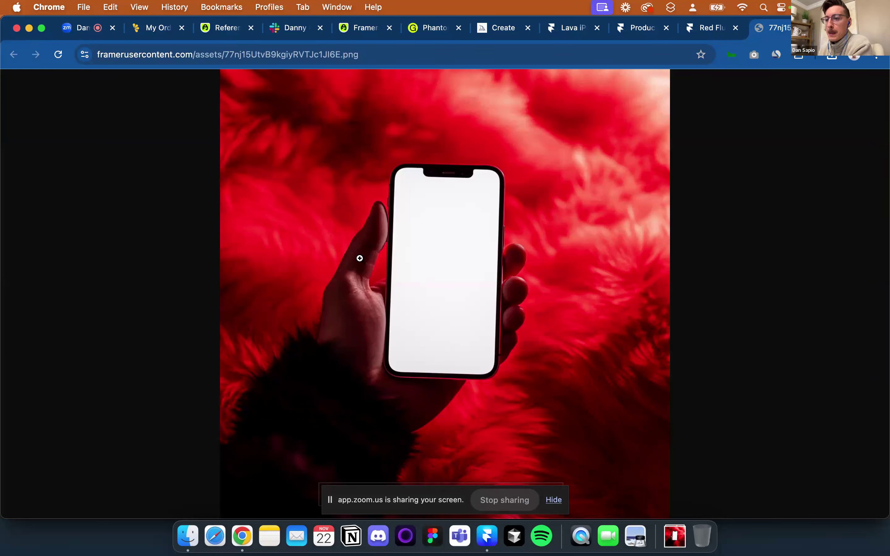
- Return to the Red Fluff page, copy its web address, and sign out of the member account
{"action": "left_click", "coordinate": [698, 31]}
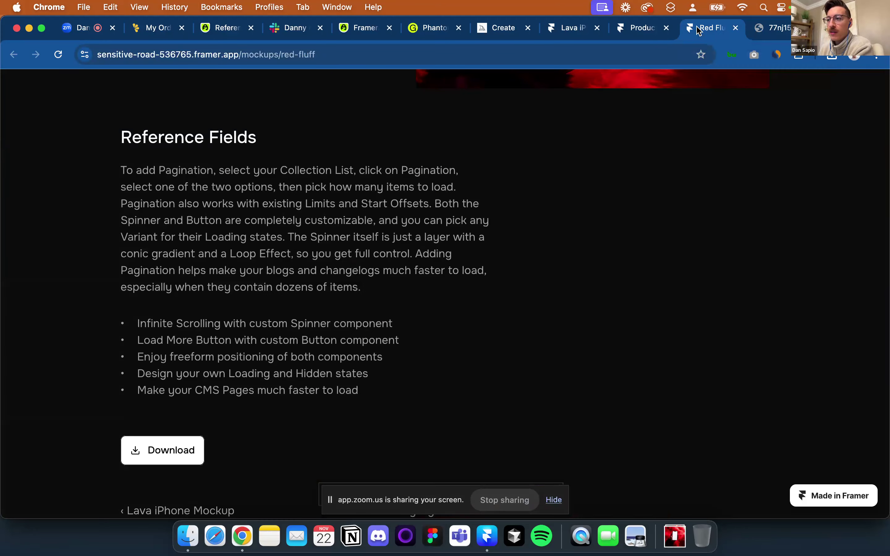
{"action": "scroll", "coordinate": [646, 126], "scroll_direction": "up", "scroll_amount": 8}
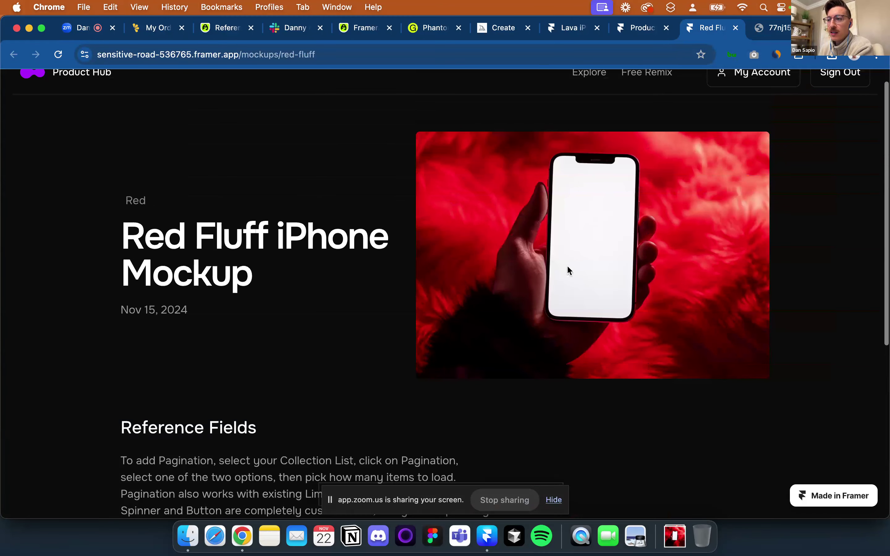
{"action": "right_click", "coordinate": [567, 267]}
{"action": "left_click", "coordinate": [451, 253]}
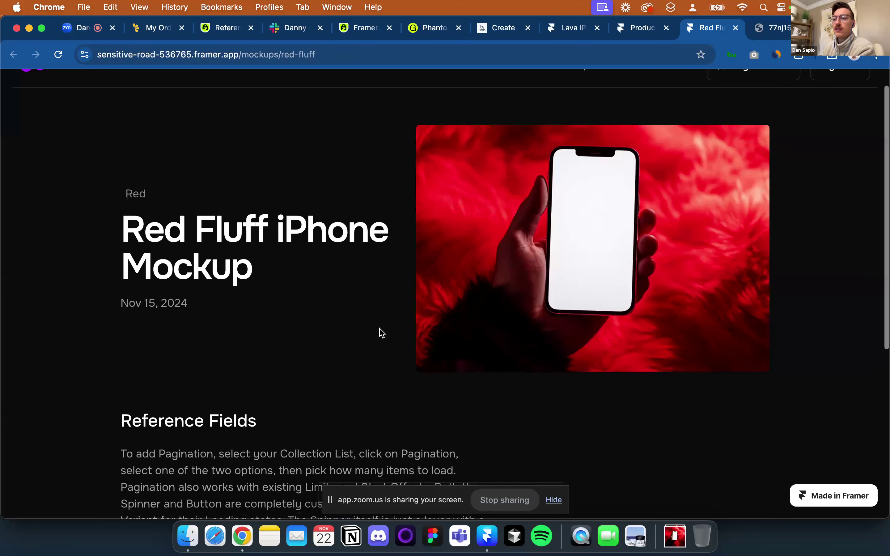
{"action": "scroll", "coordinate": [381, 332], "scroll_direction": "up", "scroll_amount": 1}
{"action": "left_click", "coordinate": [305, 52]}
{"action": "key", "text": "super+c"}
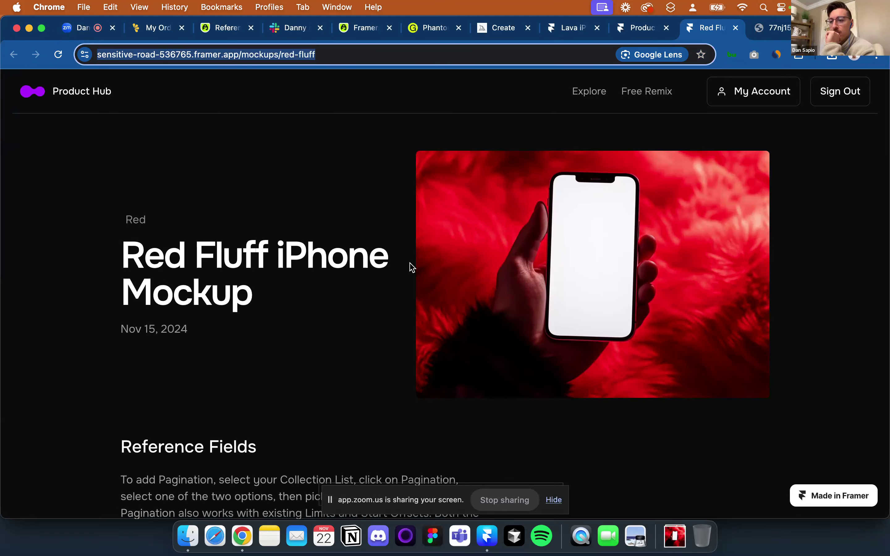
{"action": "scroll", "coordinate": [412, 267], "scroll_direction": "down", "scroll_amount": 8}
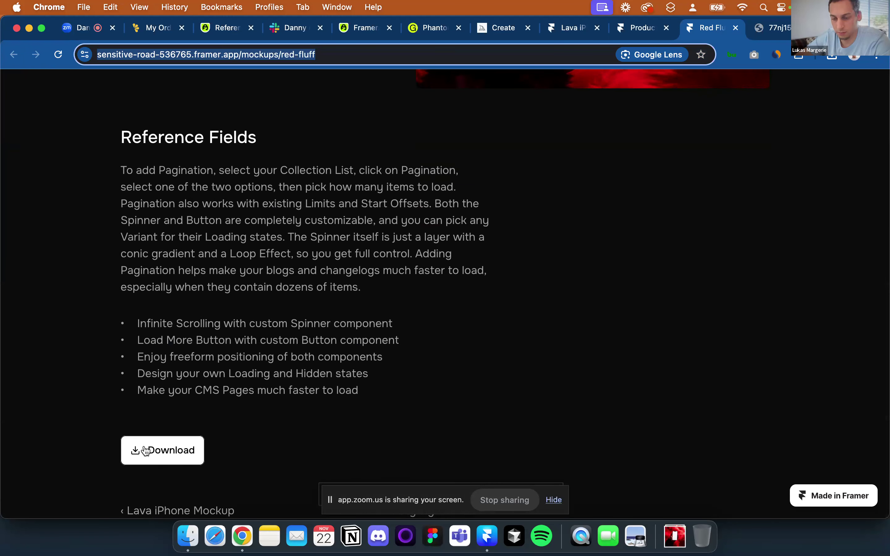
{"action": "scroll", "coordinate": [184, 377], "scroll_direction": "up", "scroll_amount": 8}
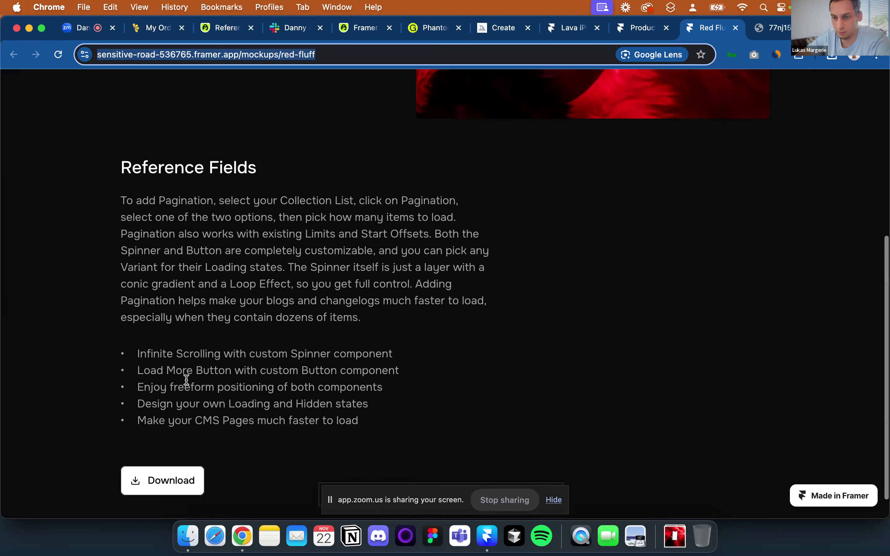
{"action": "left_click", "coordinate": [847, 93]}
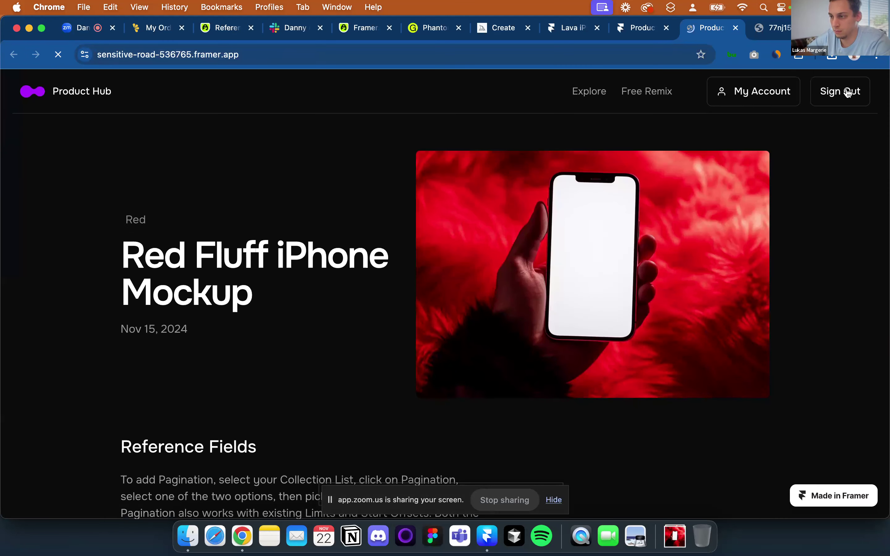
- Load the copied mockups/red-fluff address while signed out and scroll down to the locked Upgrade to Unlock button
{"action": "scroll", "coordinate": [522, 250], "scroll_direction": "down", "scroll_amount": 2}
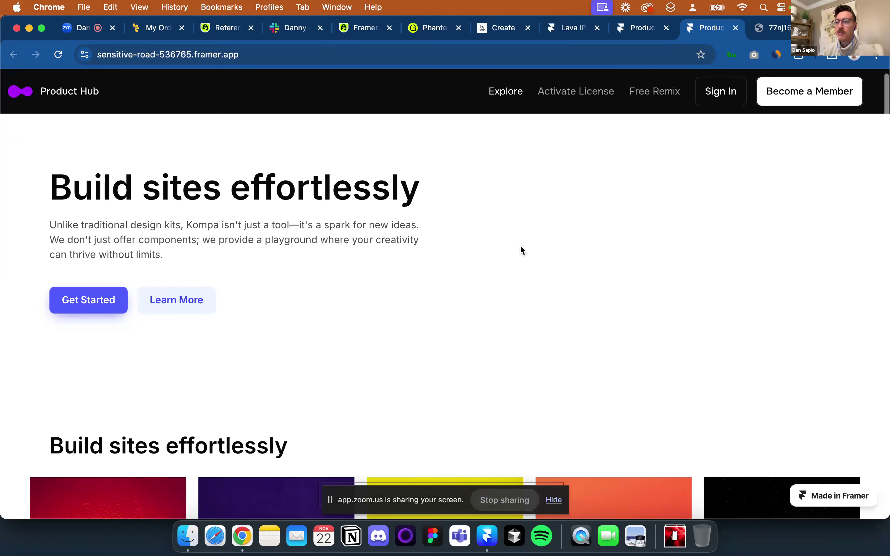
{"action": "left_click", "coordinate": [389, 55]}
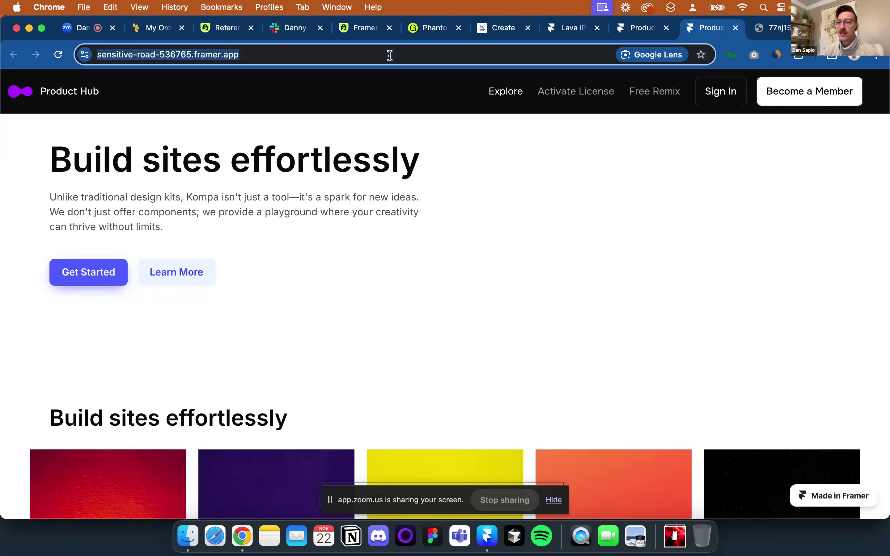
{"action": "key", "text": "super+v"}
{"action": "key", "text": "Return"}
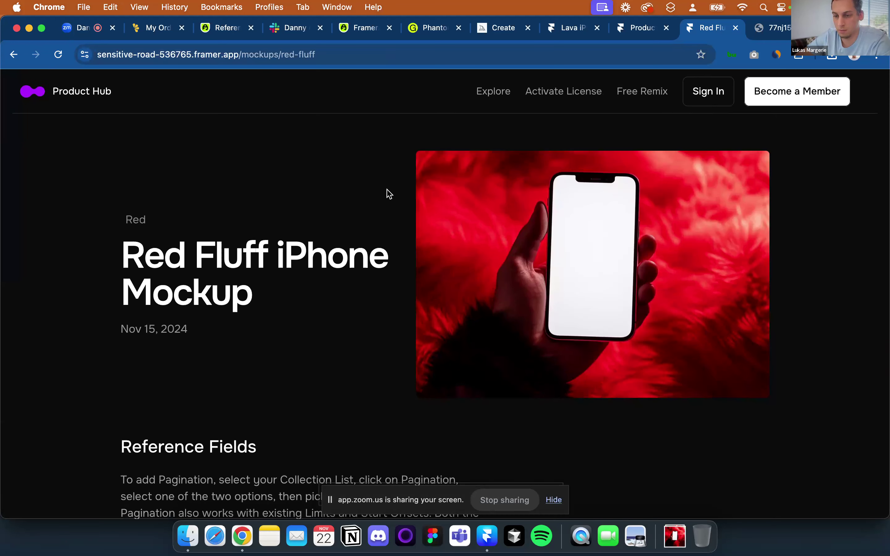
{"action": "scroll", "coordinate": [363, 283], "scroll_direction": "down", "scroll_amount": 8}
{"action": "scroll", "coordinate": [364, 280], "scroll_direction": "down", "scroll_amount": 2}
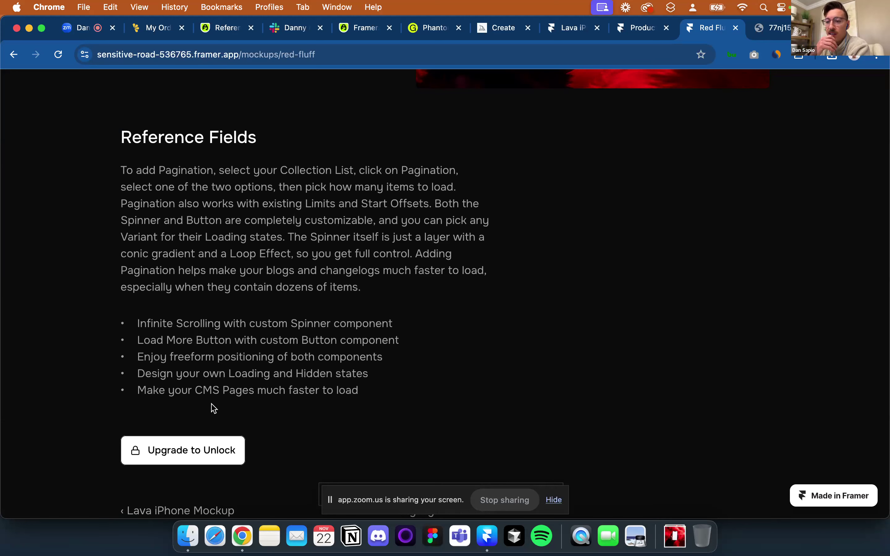
- Open the /upgrade page with the $9.99/month plan, review its features, then switch to the Phantom Pumpkin tab
{"action": "left_click", "coordinate": [215, 454]}
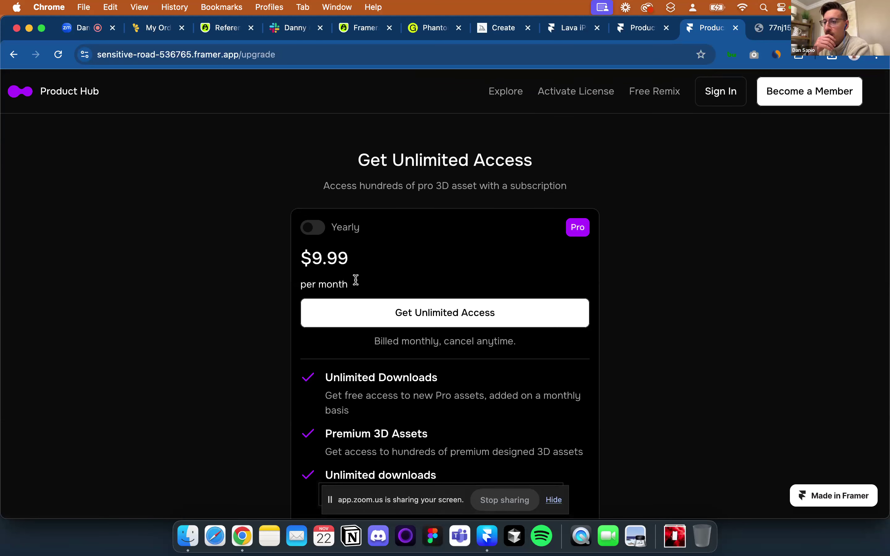
{"action": "scroll", "coordinate": [426, 329], "scroll_direction": "down", "scroll_amount": 5}
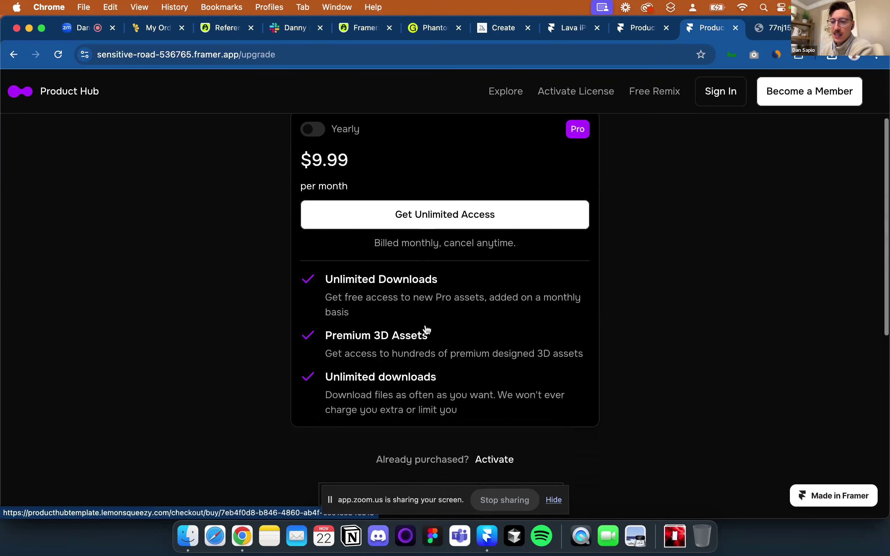
{"action": "scroll", "coordinate": [427, 329], "scroll_direction": "up", "scroll_amount": 3}
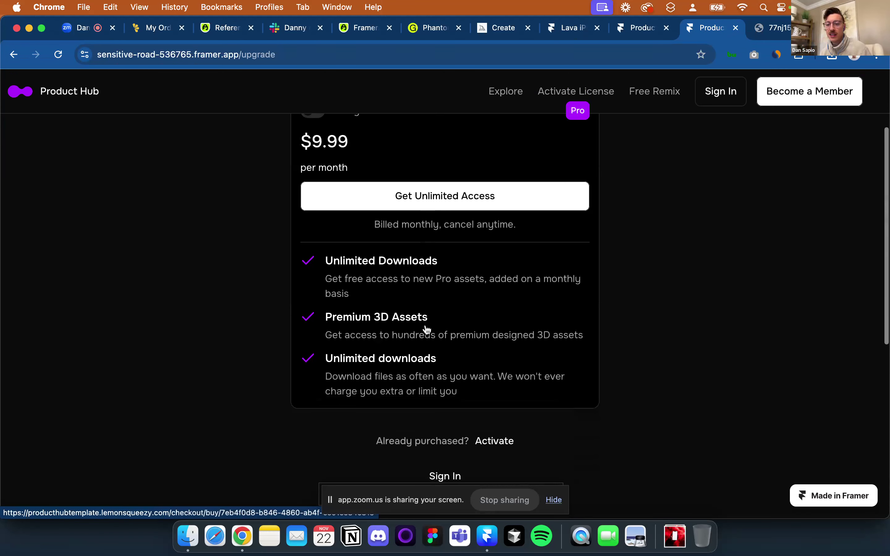
{"action": "scroll", "coordinate": [426, 329], "scroll_direction": "down", "scroll_amount": 2}
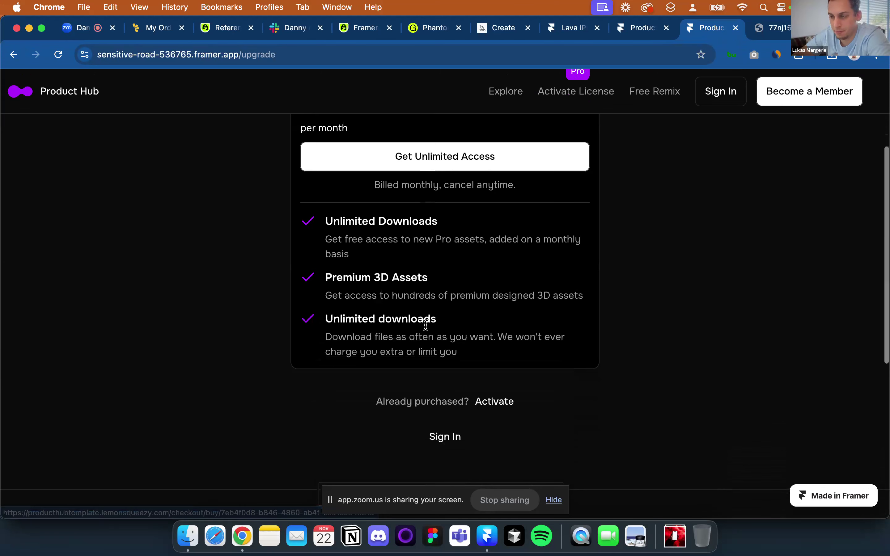
{"action": "scroll", "coordinate": [426, 325], "scroll_direction": "up", "scroll_amount": 4}
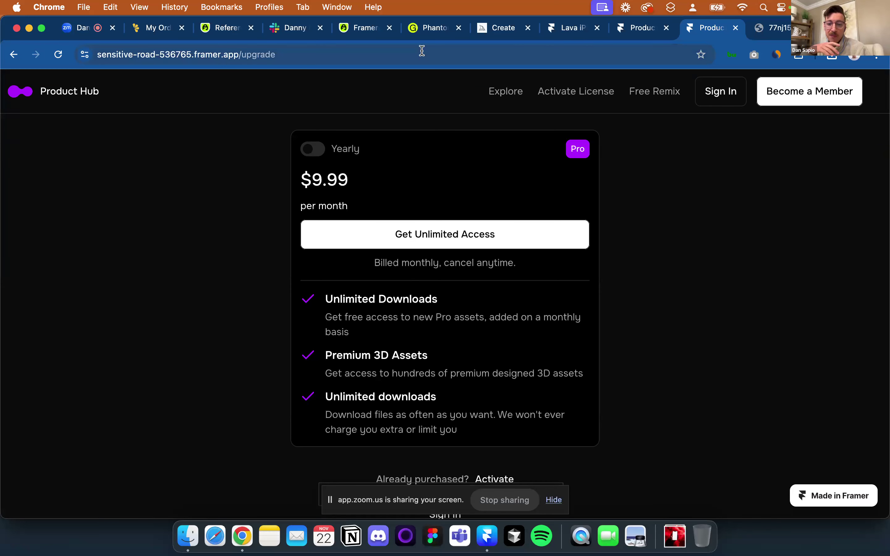
{"action": "left_click", "coordinate": [417, 35]}
{"action": "scroll", "coordinate": [359, 193], "scroll_direction": "down", "scroll_amount": 5}
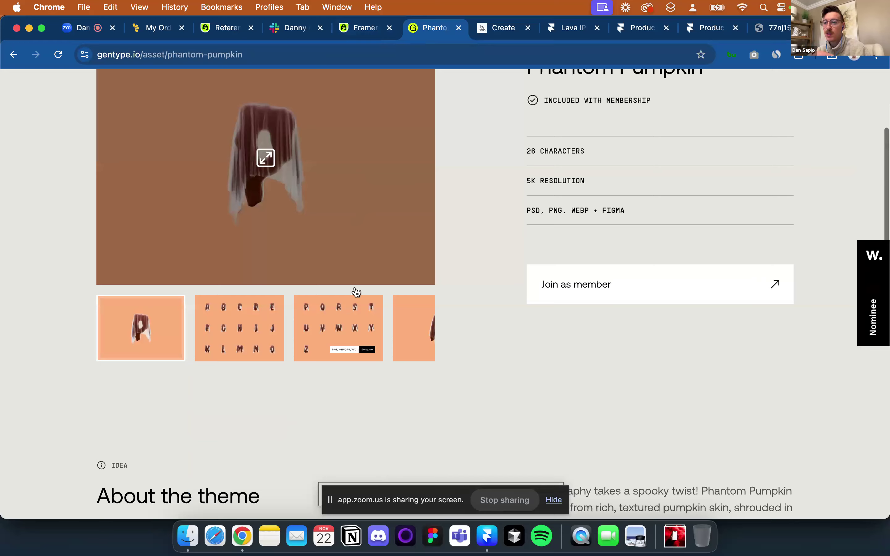
- Go from the FramerAuth demo to its home page and open the showcase of sites built with FramerAuth
{"action": "left_click", "coordinate": [358, 29]}
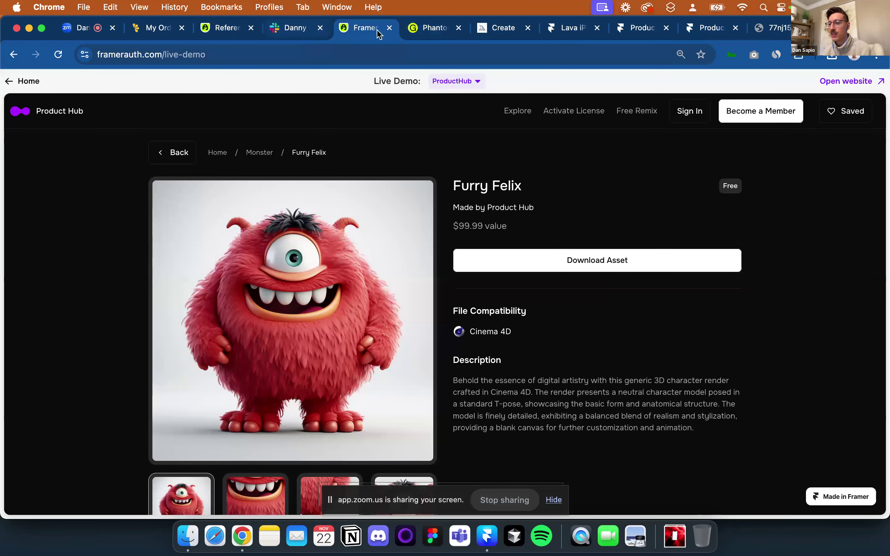
{"action": "left_click", "coordinate": [23, 82]}
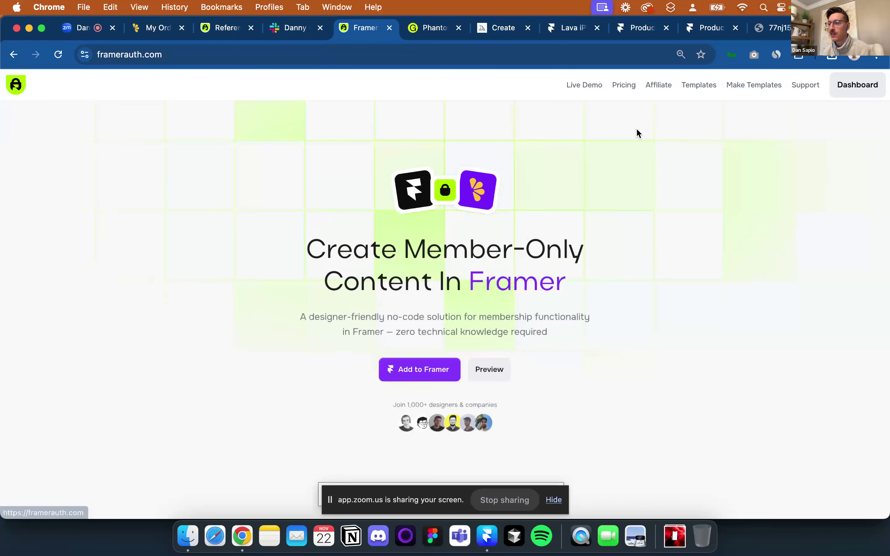
{"action": "left_click", "coordinate": [695, 85]}
{"action": "scroll", "coordinate": [502, 258], "scroll_direction": "down", "scroll_amount": 5}
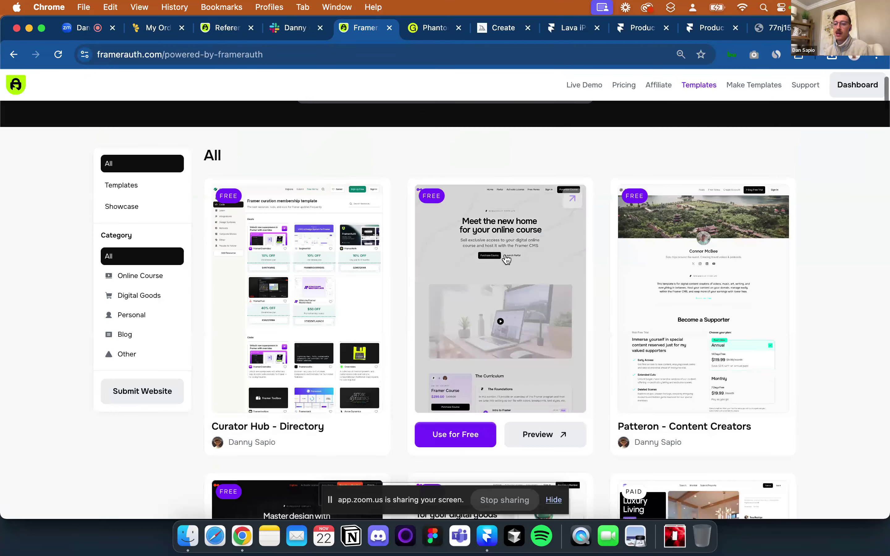
{"action": "scroll", "coordinate": [500, 327], "scroll_direction": "up", "scroll_amount": 3}
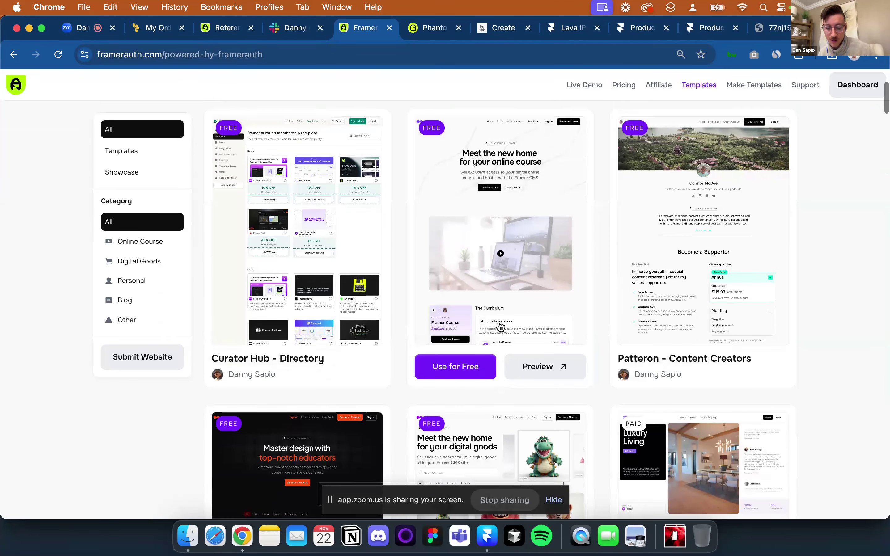
- Scroll through the showcase grid past cards like Campus - Online Course and Estetiq
{"action": "scroll", "coordinate": [490, 441], "scroll_direction": "down", "scroll_amount": 4}
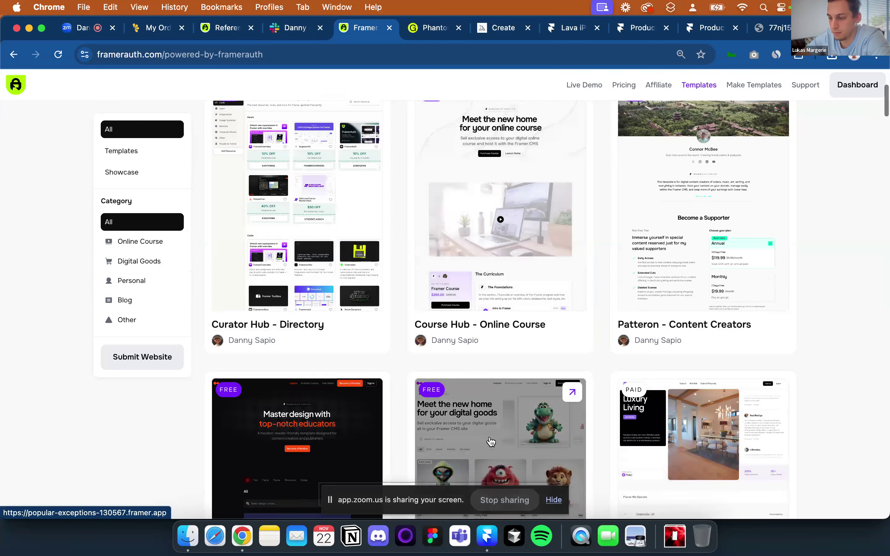
{"action": "scroll", "coordinate": [491, 442], "scroll_direction": "down", "scroll_amount": 9}
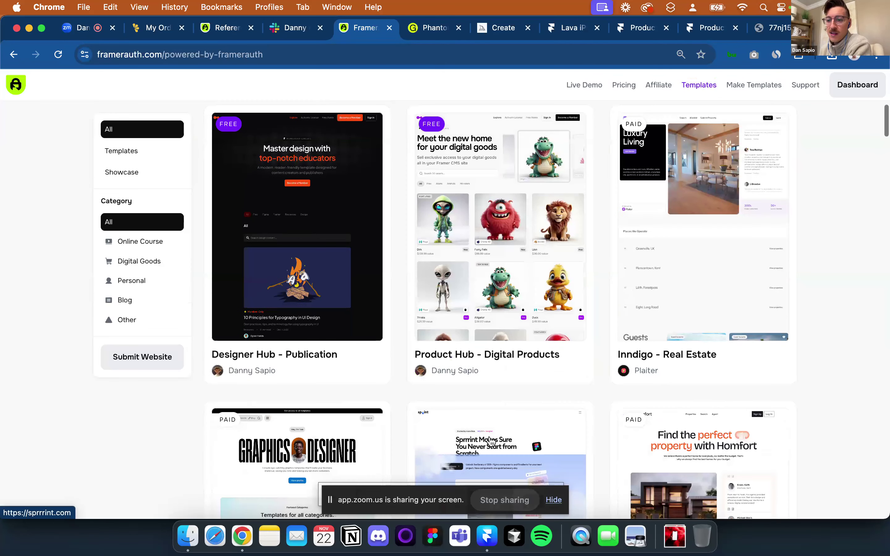
{"action": "scroll", "coordinate": [491, 442], "scroll_direction": "down", "scroll_amount": 8}
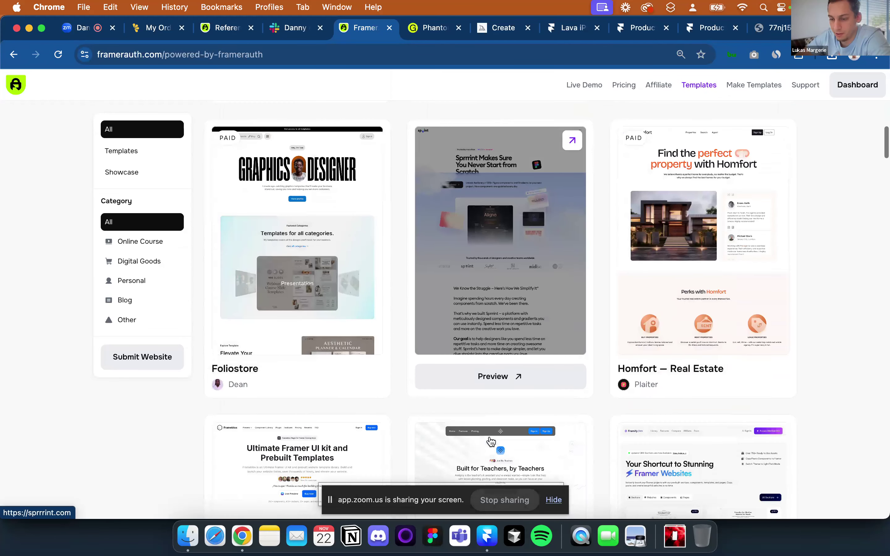
{"action": "scroll", "coordinate": [396, 419], "scroll_direction": "down", "scroll_amount": 6}
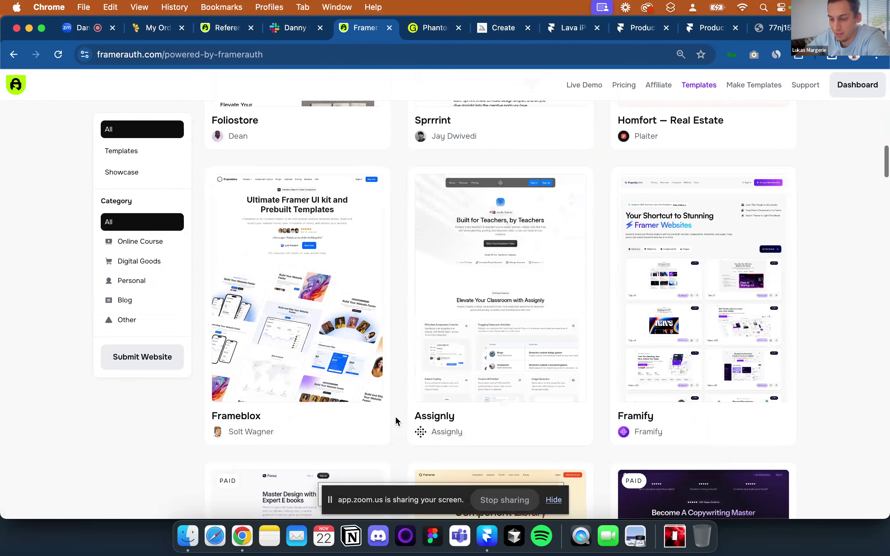
{"action": "scroll", "coordinate": [396, 420], "scroll_direction": "down", "scroll_amount": 10}
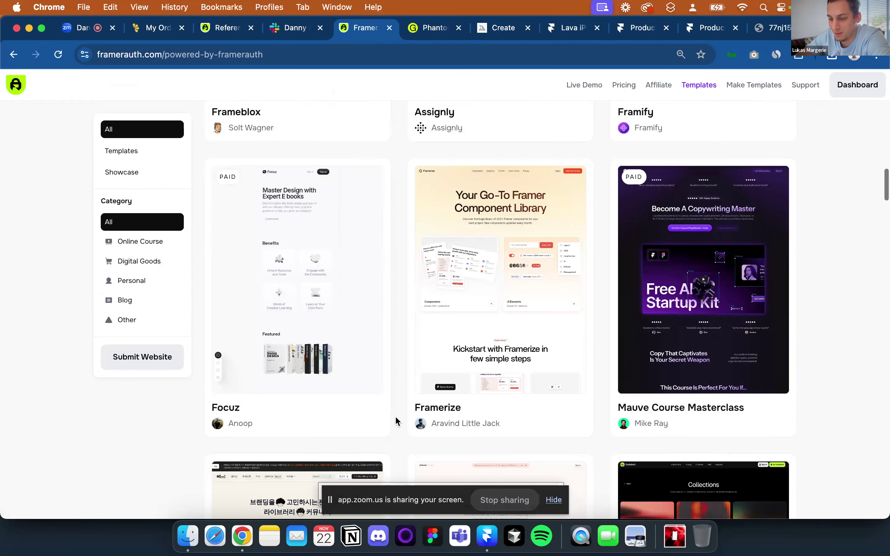
{"action": "scroll", "coordinate": [396, 421], "scroll_direction": "down", "scroll_amount": 5}
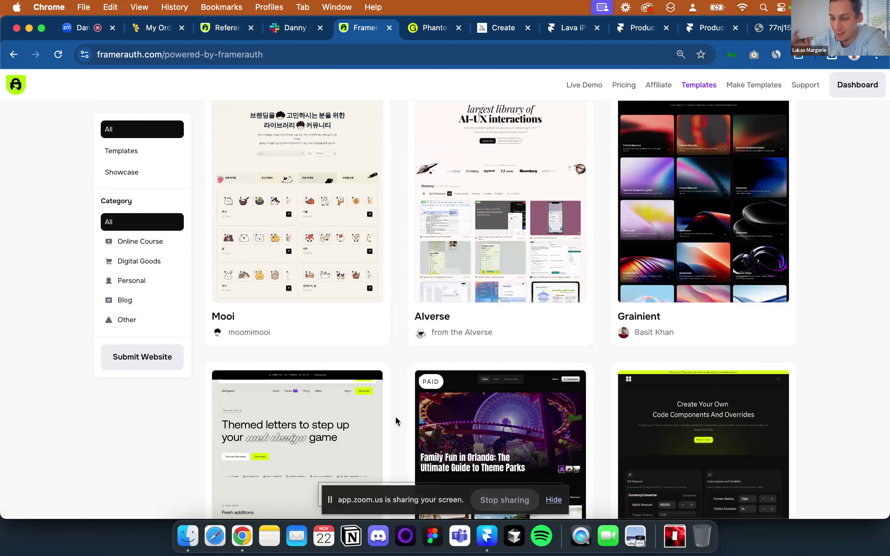
{"action": "scroll", "coordinate": [397, 421], "scroll_direction": "down", "scroll_amount": 3}
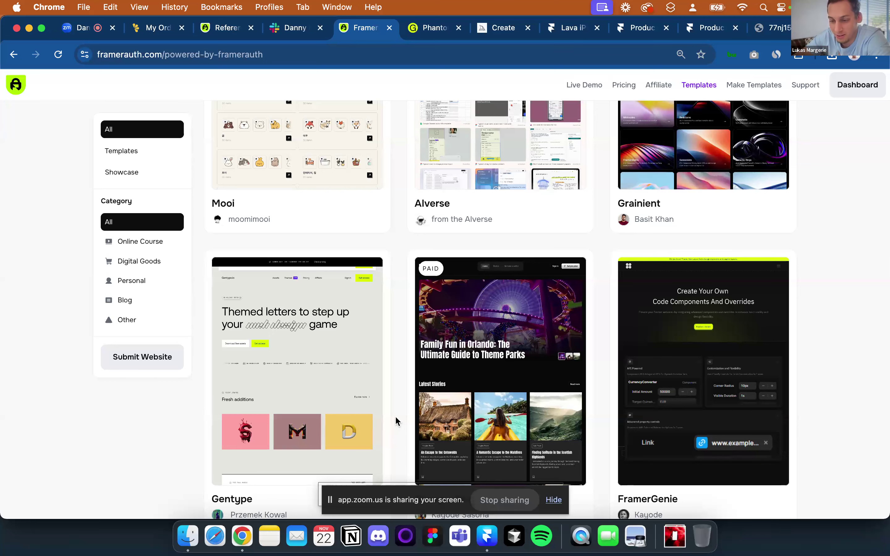
{"action": "scroll", "coordinate": [395, 418], "scroll_direction": "down", "scroll_amount": 3}
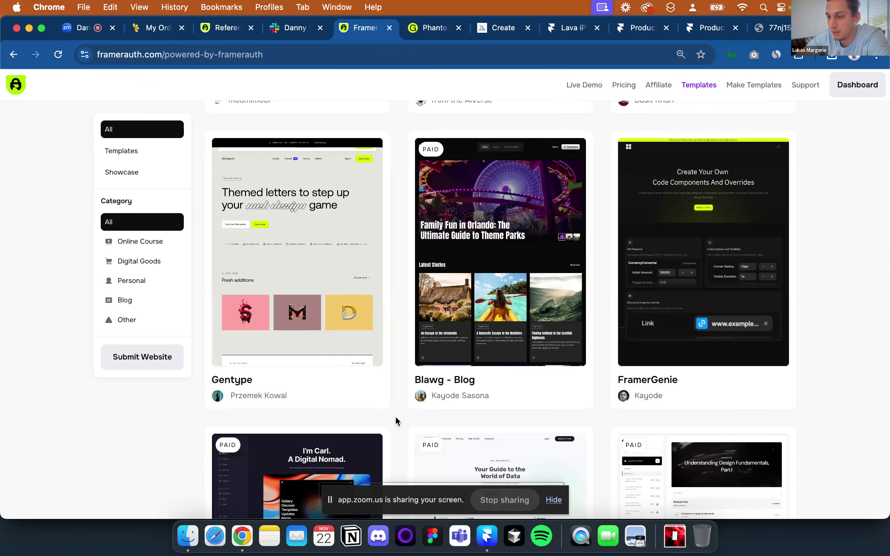
{"action": "scroll", "coordinate": [395, 386], "scroll_direction": "down", "scroll_amount": 5}
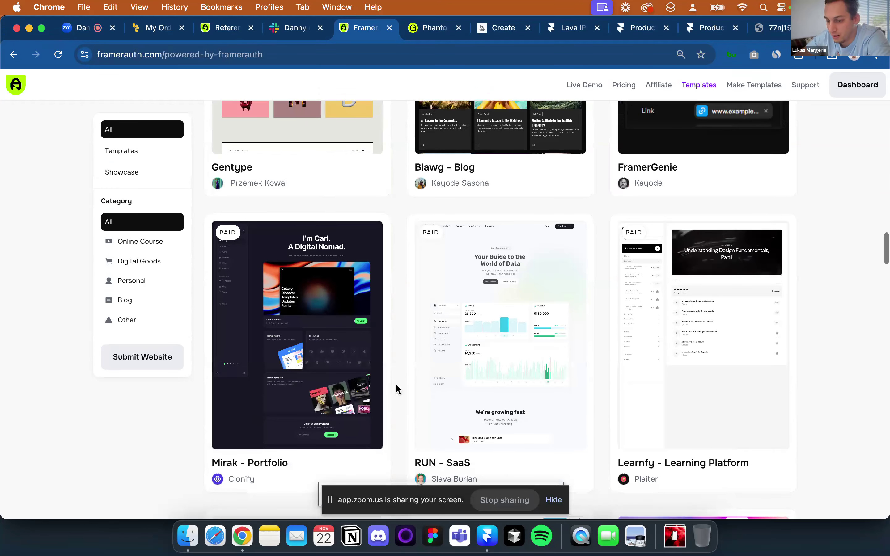
{"action": "scroll", "coordinate": [395, 384], "scroll_direction": "down", "scroll_amount": 3}
{"action": "scroll", "coordinate": [396, 384], "scroll_direction": "down", "scroll_amount": 5}
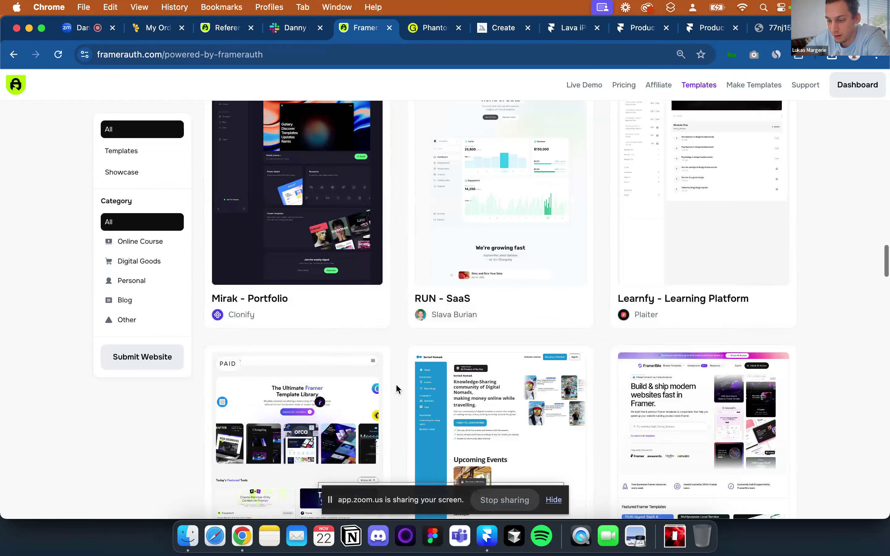
{"action": "scroll", "coordinate": [396, 385], "scroll_direction": "down", "scroll_amount": 5}
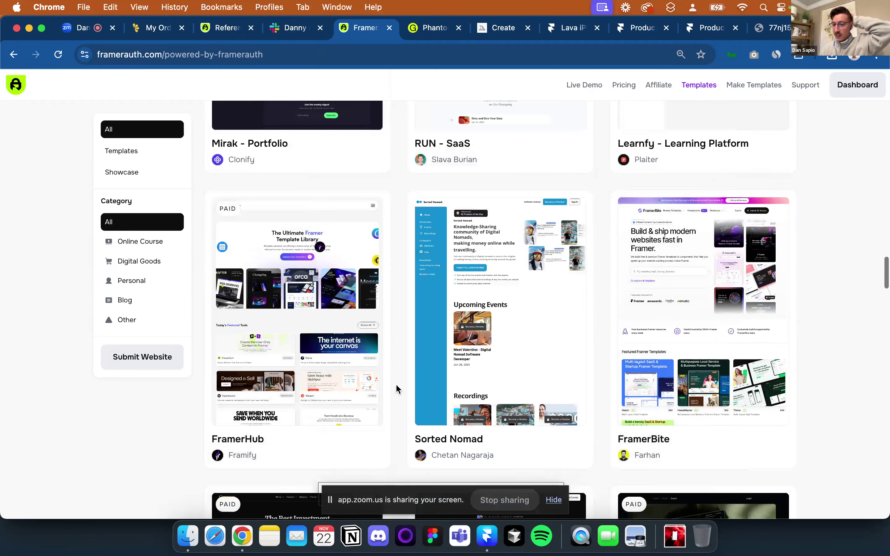
{"action": "scroll", "coordinate": [396, 388], "scroll_direction": "down", "scroll_amount": 4}
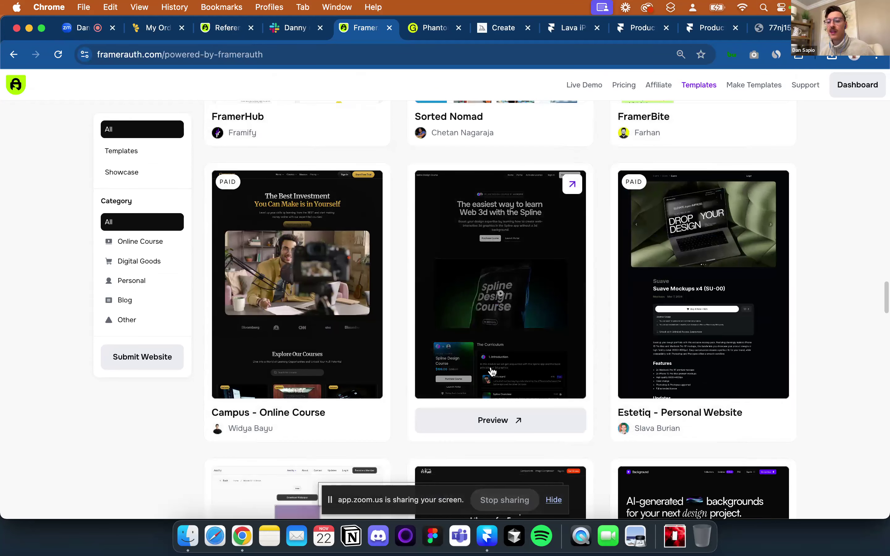
{"action": "scroll", "coordinate": [540, 295], "scroll_direction": "down", "scroll_amount": 1}
{"action": "scroll", "coordinate": [541, 294], "scroll_direction": "up", "scroll_amount": 1}
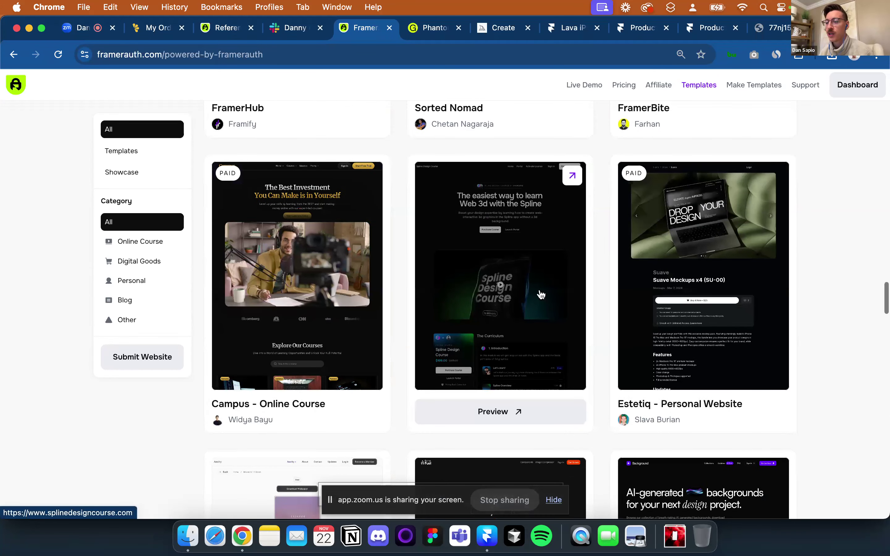
- Find 'overr' on the page, open the FramerOverrides site in a new tab, and scroll its library
{"action": "key", "text": "super+f"}
{"action": "type", "text": "ove"}
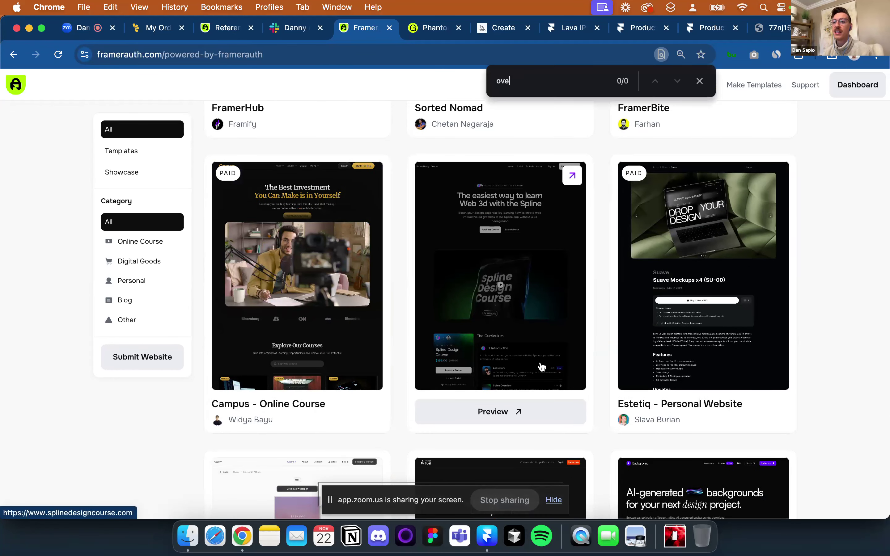
{"action": "type", "text": "rr"}
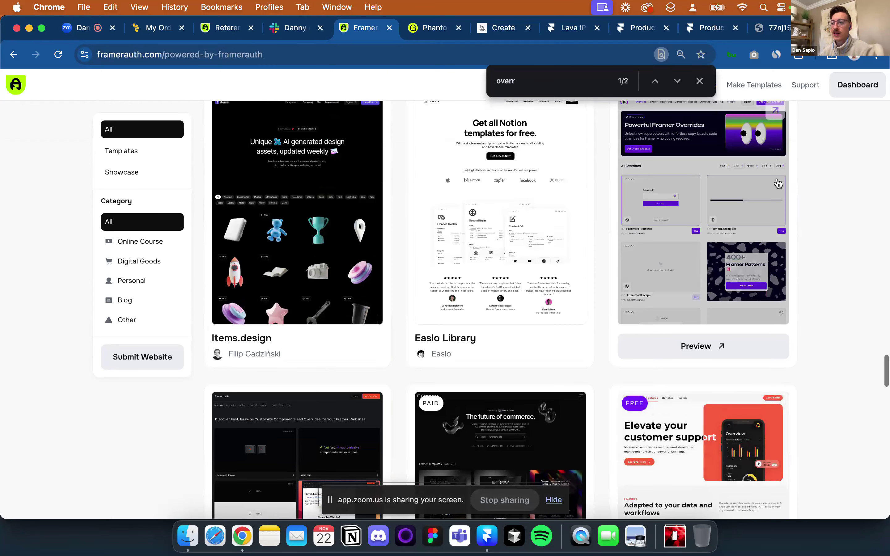
{"action": "left_click", "coordinate": [776, 112]}
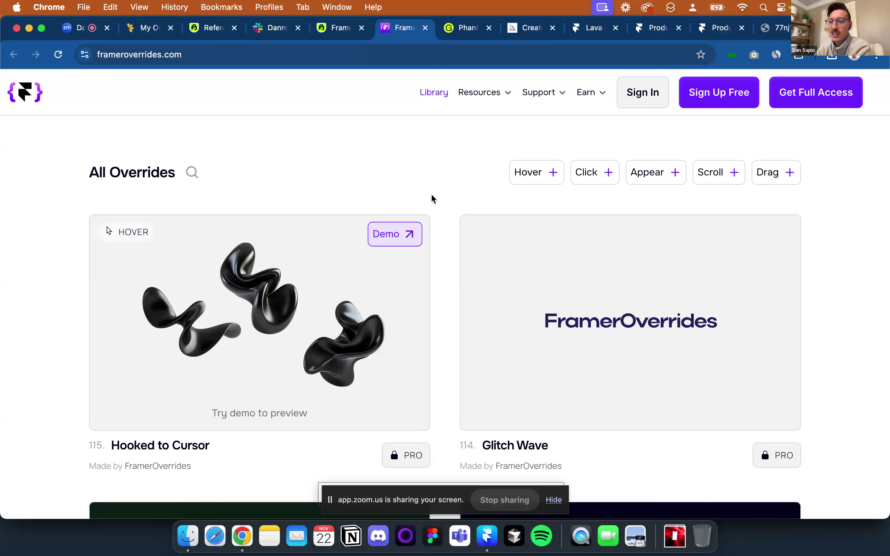
{"action": "scroll", "coordinate": [434, 201], "scroll_direction": "down", "scroll_amount": 8}
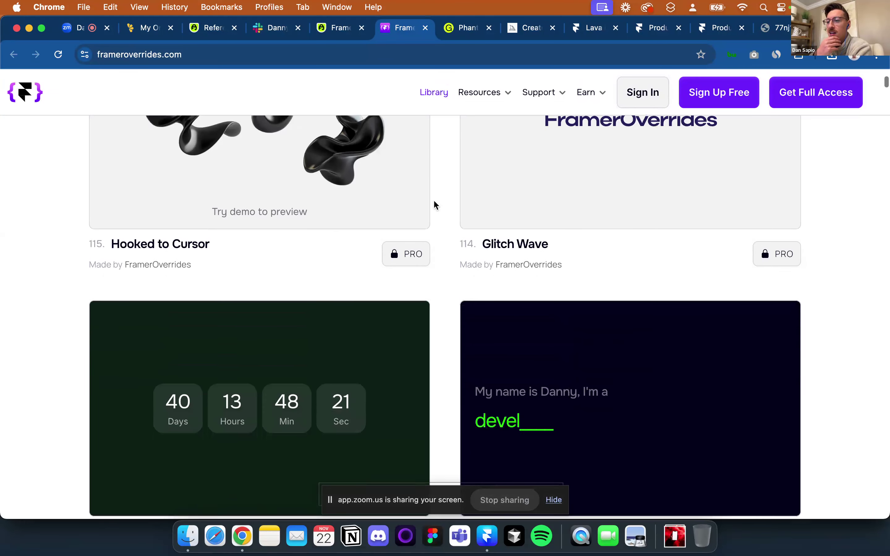
{"action": "scroll", "coordinate": [434, 201], "scroll_direction": "down", "scroll_amount": 8}
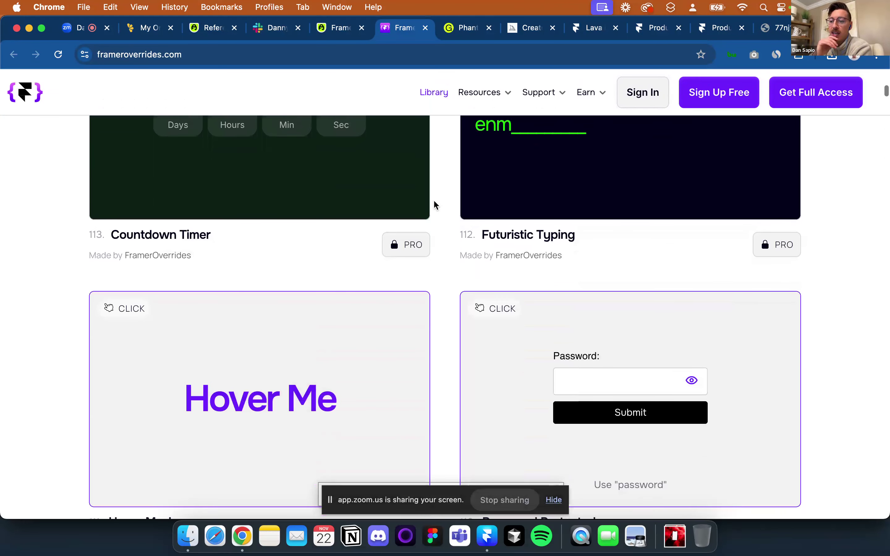
{"action": "scroll", "coordinate": [433, 202], "scroll_direction": "down", "scroll_amount": 2}
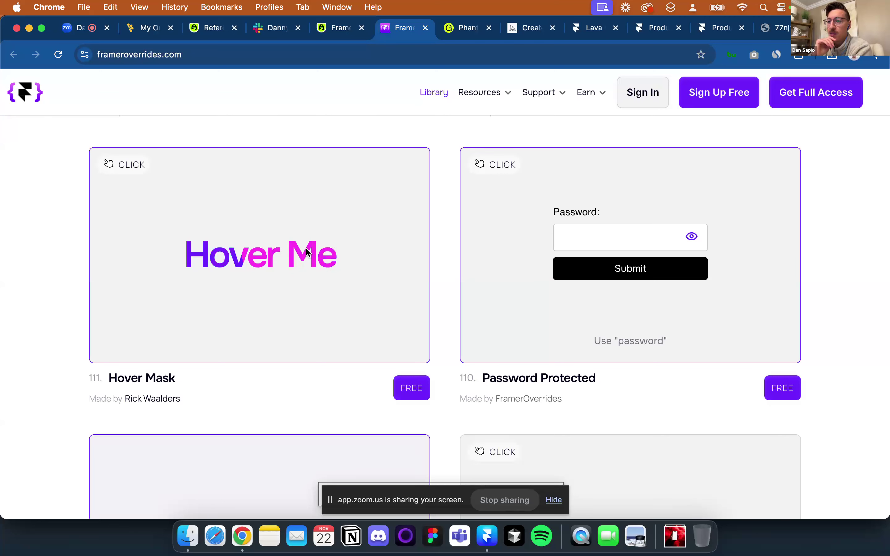
{"action": "scroll", "coordinate": [365, 314], "scroll_direction": "down", "scroll_amount": 7}
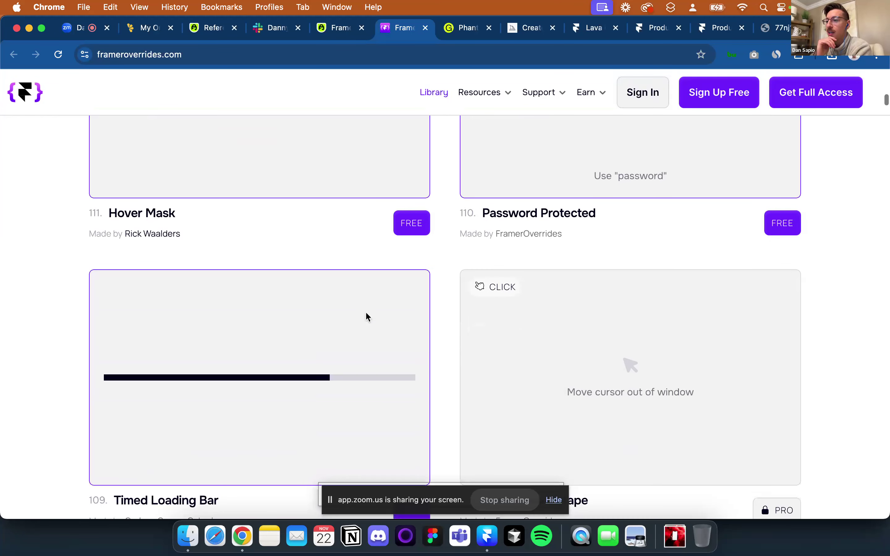
{"action": "scroll", "coordinate": [380, 309], "scroll_direction": "down", "scroll_amount": 2}
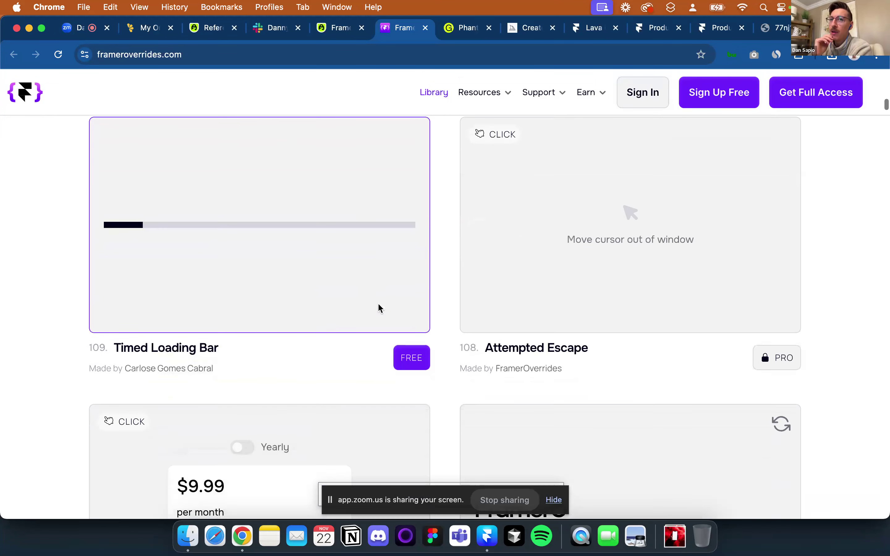
{"action": "scroll", "coordinate": [574, 253], "scroll_direction": "down", "scroll_amount": 3}
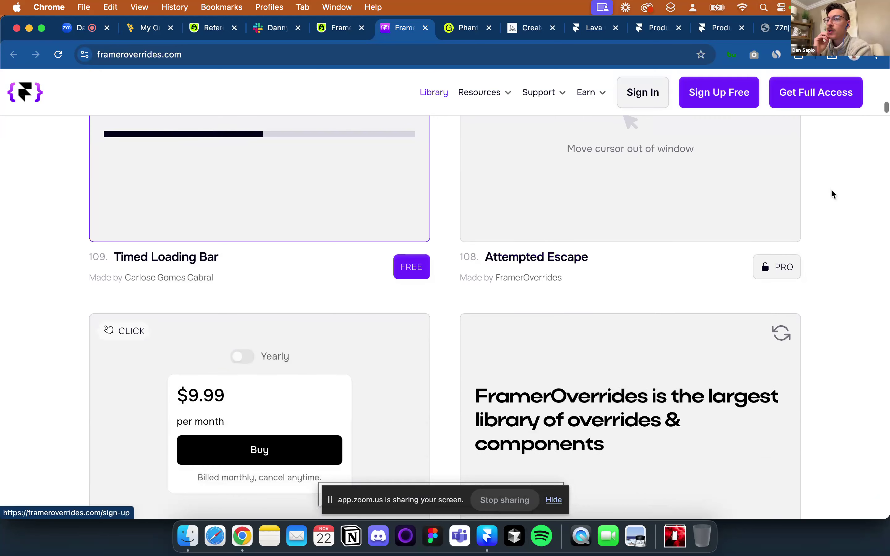
{"action": "scroll", "coordinate": [613, 315], "scroll_direction": "down", "scroll_amount": 2}
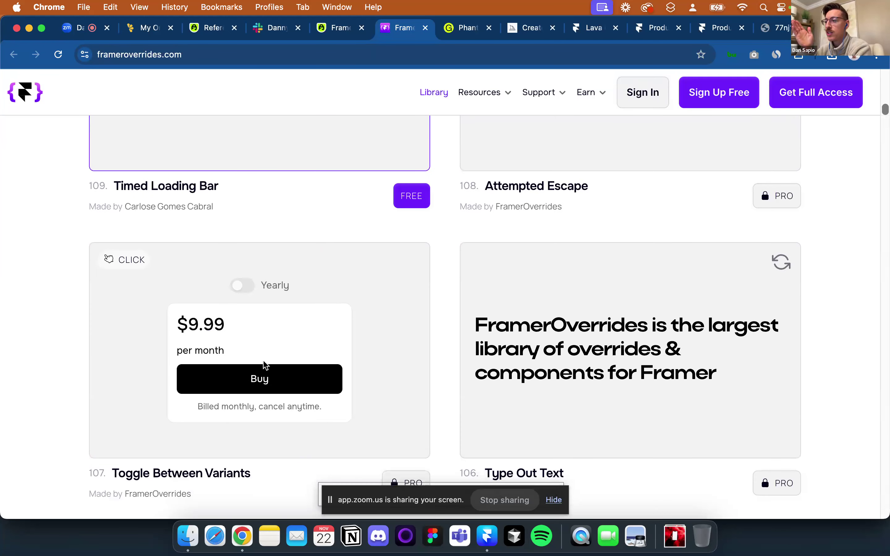
- Toggle the pricing demo to yearly and back to monthly, then keep scrolling the override cards
{"action": "left_click", "coordinate": [241, 286]}
{"action": "left_click", "coordinate": [241, 286]}
{"action": "scroll", "coordinate": [416, 322], "scroll_direction": "down", "scroll_amount": 1}
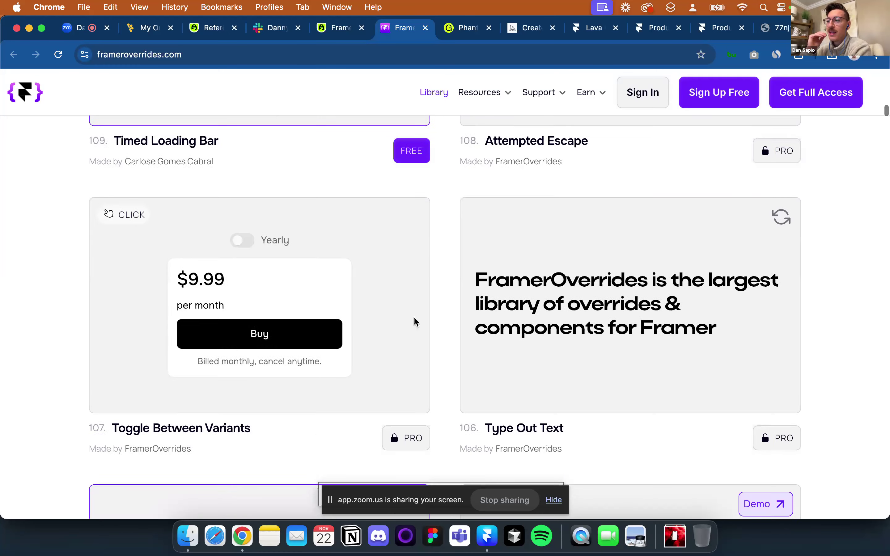
{"action": "scroll", "coordinate": [416, 321], "scroll_direction": "down", "scroll_amount": 15}
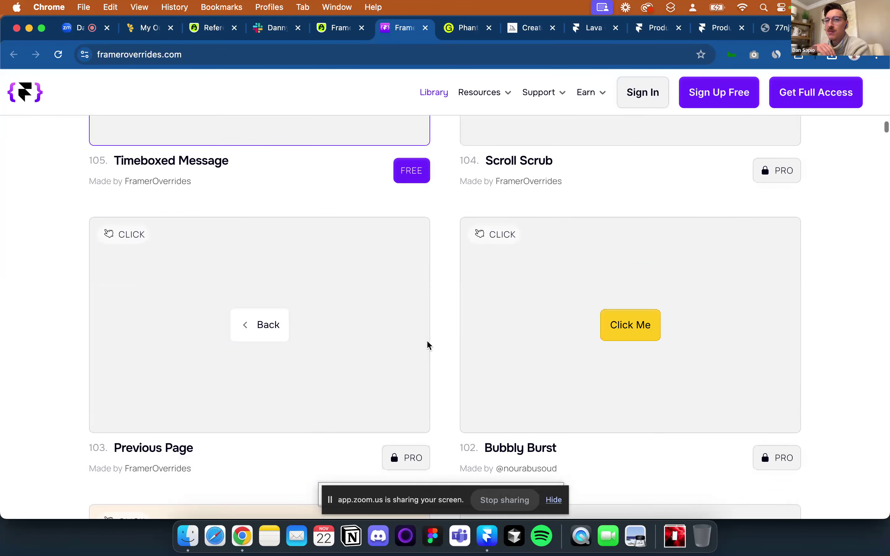
{"action": "scroll", "coordinate": [416, 318], "scroll_direction": "down", "scroll_amount": 14}
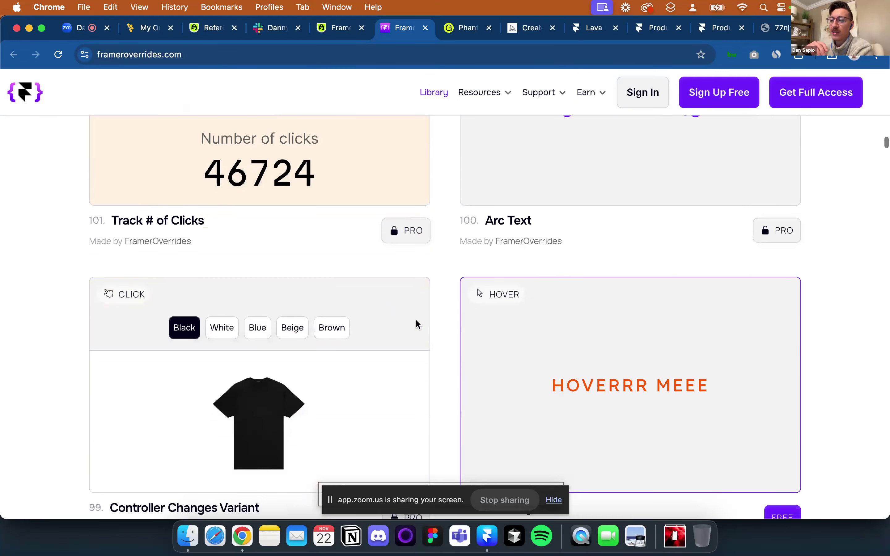
{"action": "scroll", "coordinate": [416, 324], "scroll_direction": "down", "scroll_amount": 4}
- Cycle the demo shirt through white, blue, beige and black, then scroll further down the library
{"action": "left_click", "coordinate": [222, 175]}
{"action": "left_click", "coordinate": [257, 175]}
{"action": "left_click", "coordinate": [292, 175]}
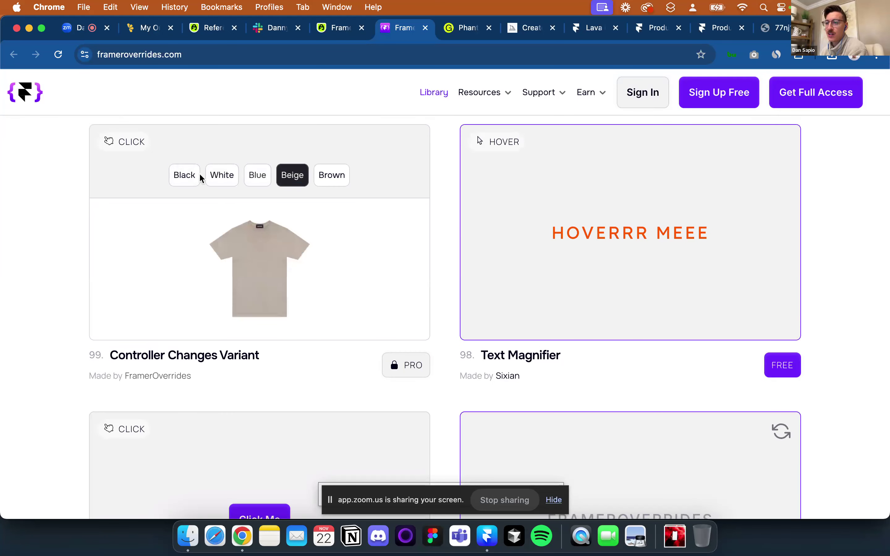
{"action": "left_click", "coordinate": [195, 181]}
{"action": "scroll", "coordinate": [403, 185], "scroll_direction": "down", "scroll_amount": 11}
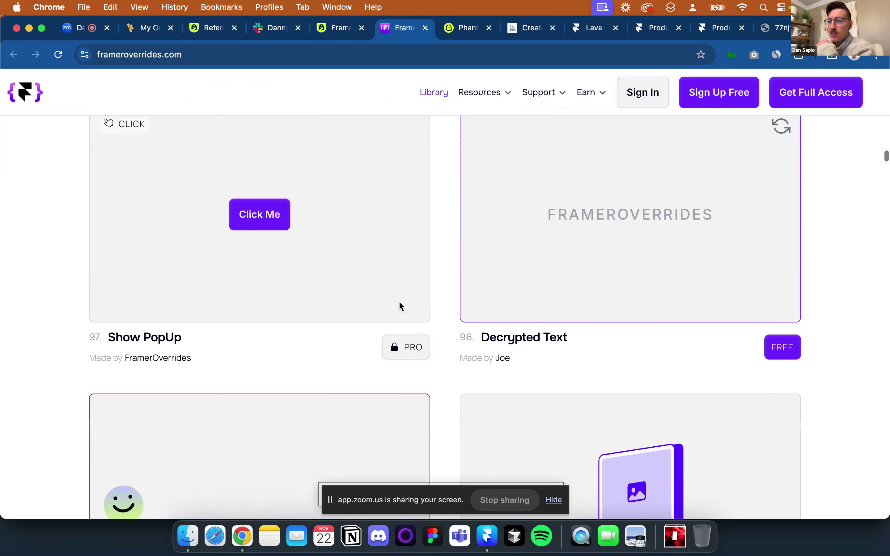
{"action": "scroll", "coordinate": [393, 411], "scroll_direction": "down", "scroll_amount": 7}
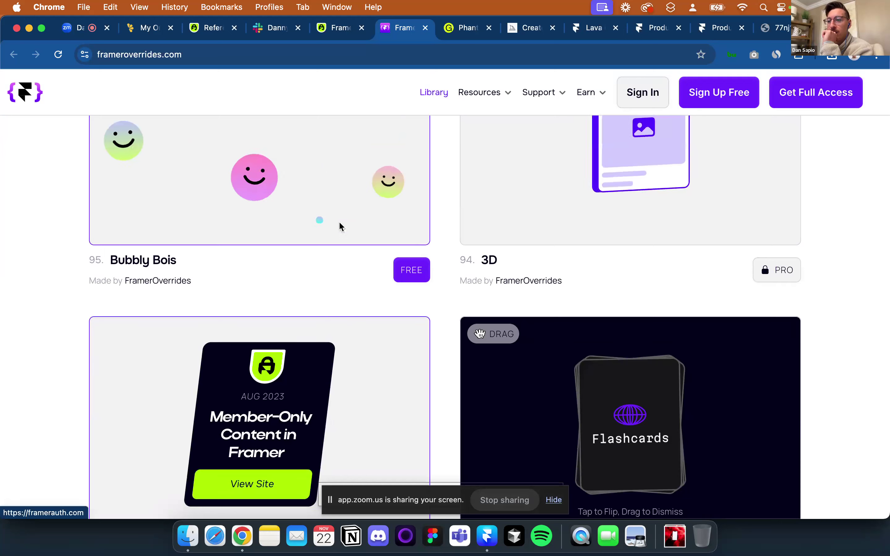
{"action": "scroll", "coordinate": [338, 228], "scroll_direction": "up", "scroll_amount": 2}
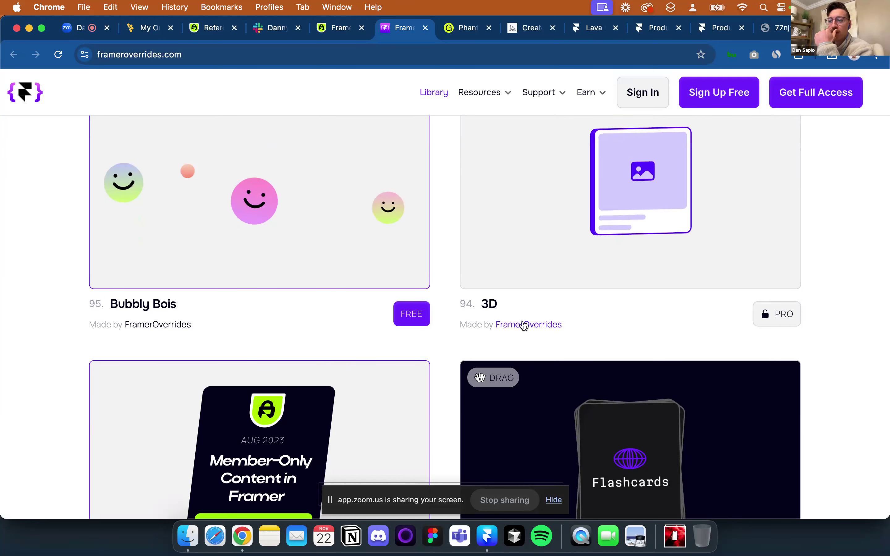
{"action": "left_click", "coordinate": [485, 302]}
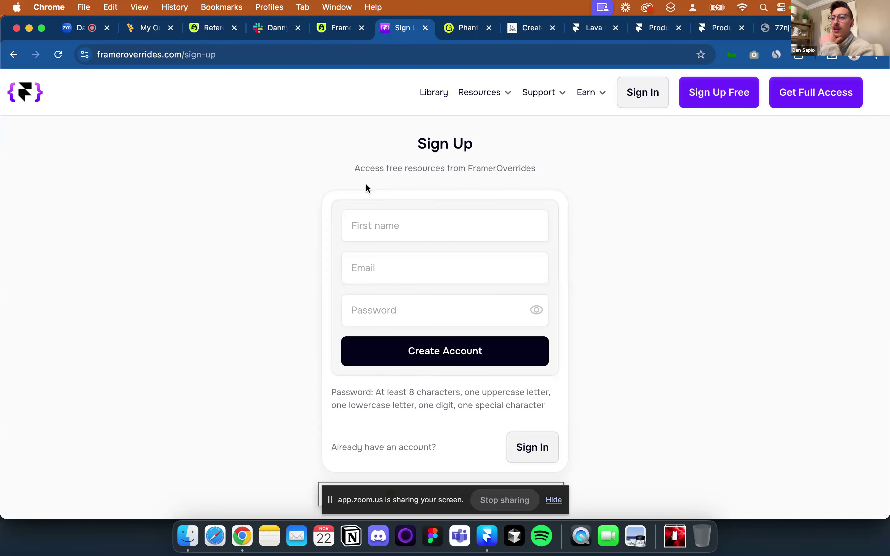
{"action": "scroll", "coordinate": [430, 230], "scroll_direction": "down", "scroll_amount": 3}
{"action": "scroll", "coordinate": [429, 230], "scroll_direction": "up", "scroll_amount": 3}
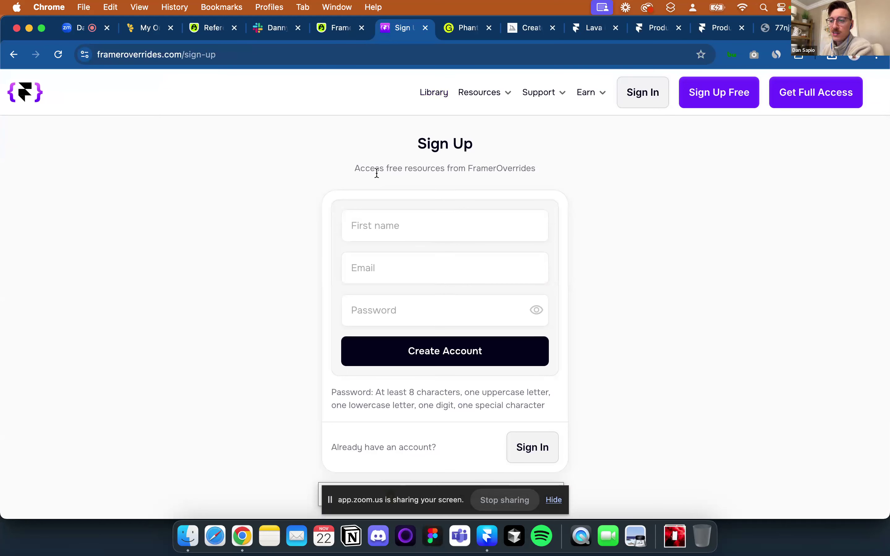
{"action": "scroll", "coordinate": [368, 179], "scroll_direction": "down", "scroll_amount": 3}
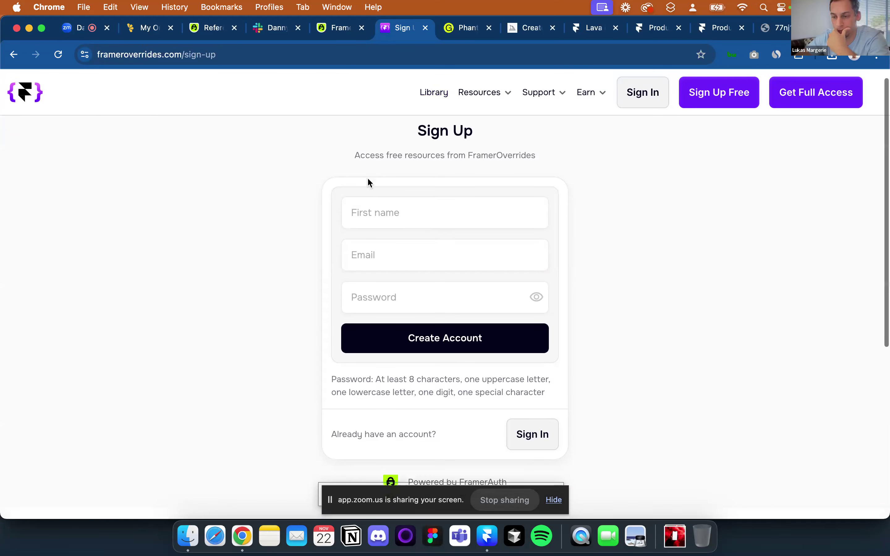
{"action": "scroll", "coordinate": [368, 179], "scroll_direction": "up", "scroll_amount": 3}
{"action": "scroll", "coordinate": [368, 180], "scroll_direction": "left", "scroll_amount": 5}
{"action": "scroll", "coordinate": [297, 262], "scroll_direction": "up", "scroll_amount": 3}
{"action": "scroll", "coordinate": [297, 262], "scroll_direction": "down", "scroll_amount": 2}
{"action": "scroll", "coordinate": [297, 264], "scroll_direction": "up", "scroll_amount": 2}
{"action": "scroll", "coordinate": [296, 260], "scroll_direction": "down", "scroll_amount": 10}
{"action": "scroll", "coordinate": [298, 262], "scroll_direction": "down", "scroll_amount": 2}
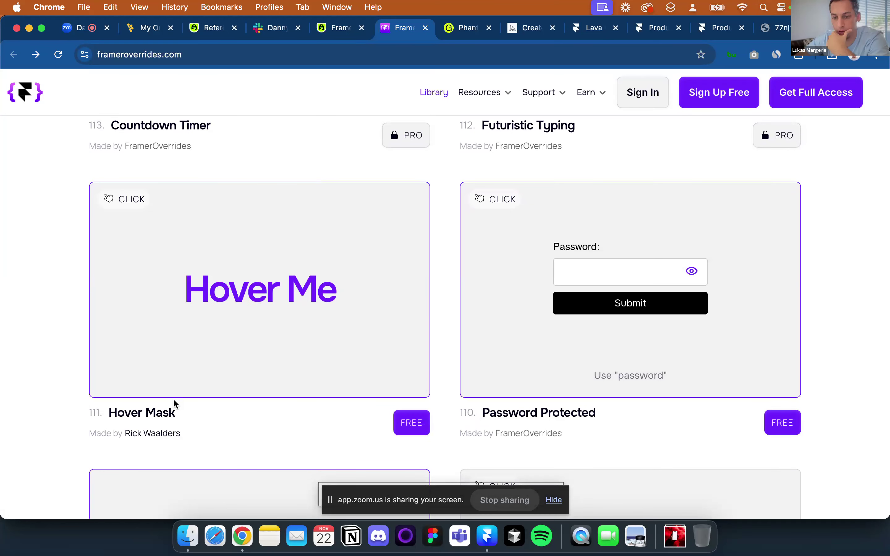
{"action": "left_click", "coordinate": [170, 411]}
{"action": "scroll", "coordinate": [364, 343], "scroll_direction": "down", "scroll_amount": 3}
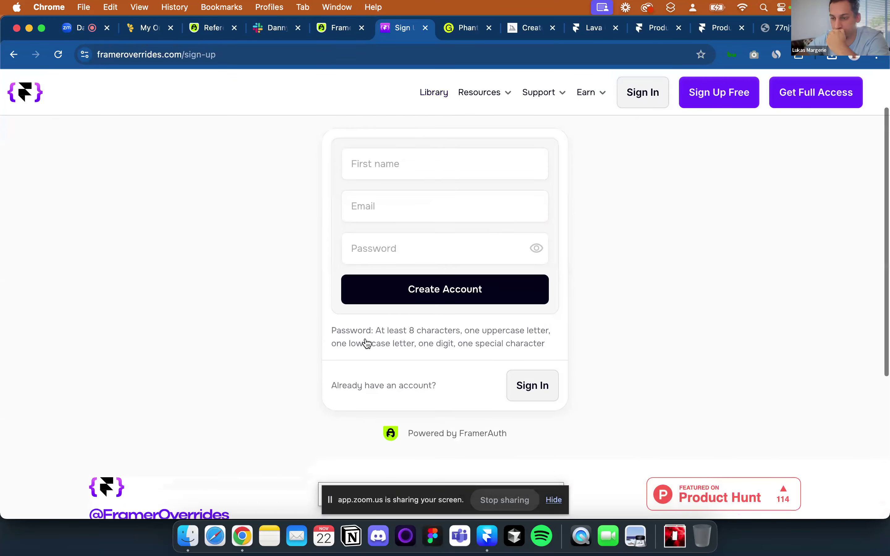
{"action": "scroll", "coordinate": [365, 340], "scroll_direction": "up", "scroll_amount": 3}
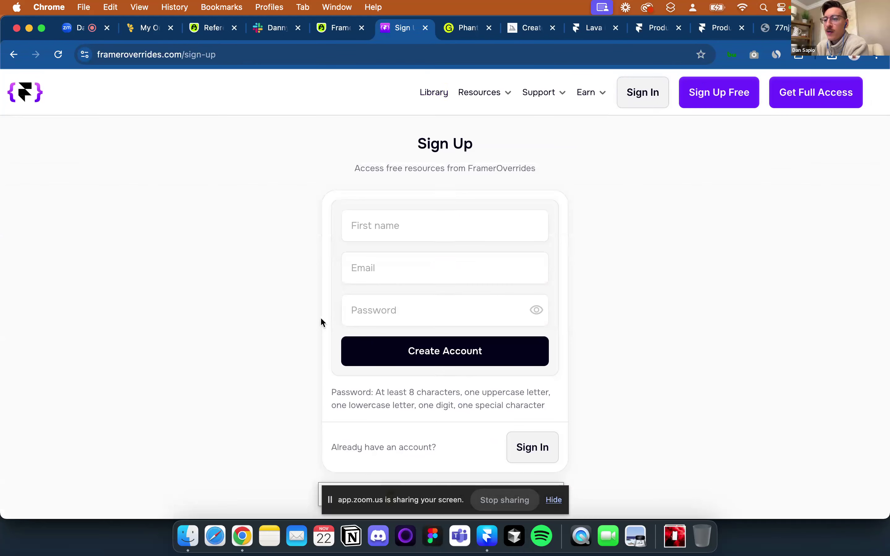
{"action": "scroll", "coordinate": [321, 323], "scroll_direction": "left", "scroll_amount": 5}
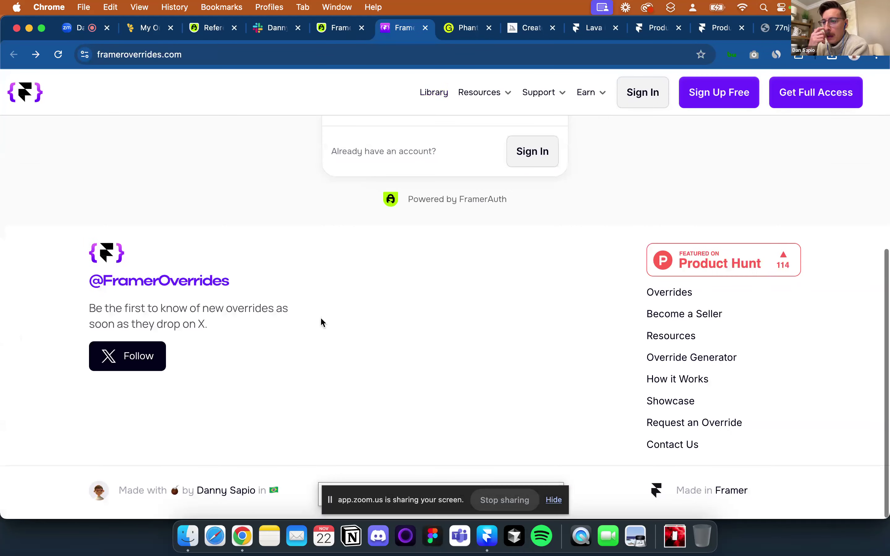
{"action": "scroll", "coordinate": [304, 275], "scroll_direction": "down", "scroll_amount": 10}
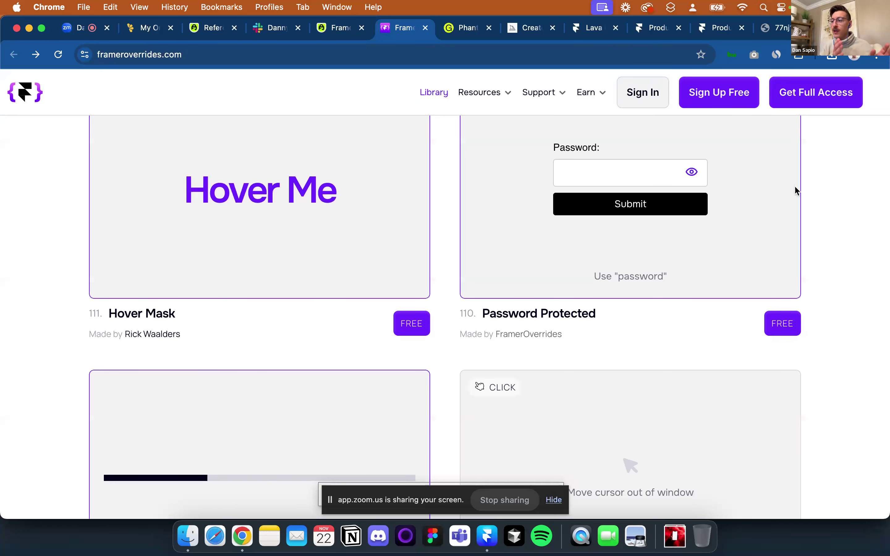
{"action": "scroll", "coordinate": [615, 149], "scroll_direction": "up", "scroll_amount": 4}
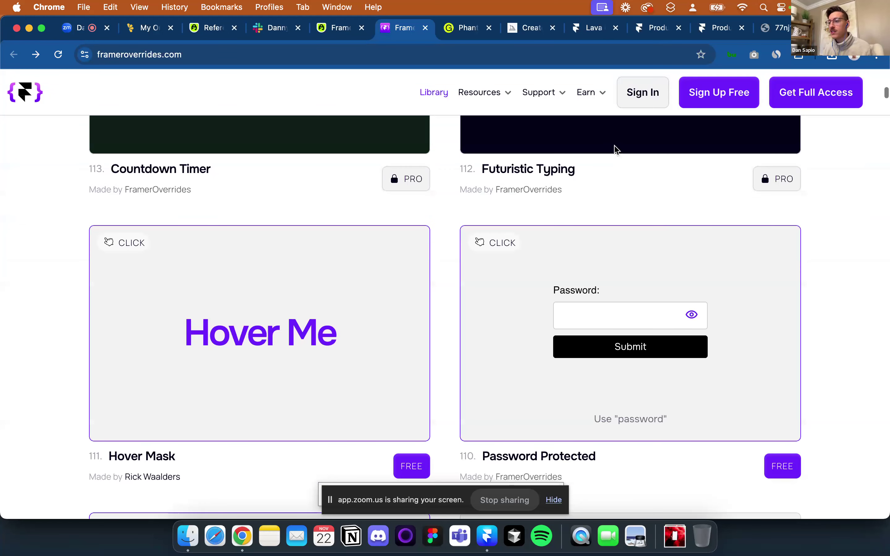
- Scroll through the framerauth.com showcase of sites
{"action": "left_click", "coordinate": [337, 37]}
{"action": "scroll", "coordinate": [386, 235], "scroll_direction": "down", "scroll_amount": 4}
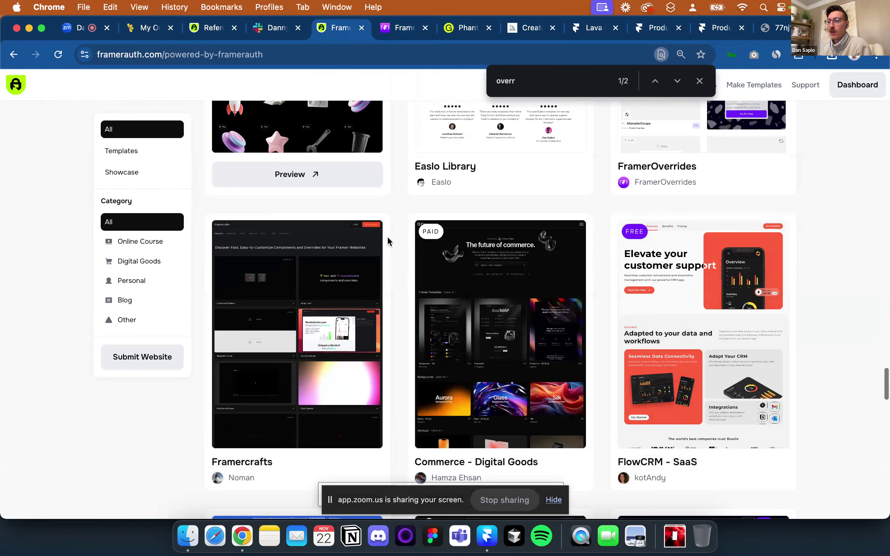
{"action": "scroll", "coordinate": [389, 240], "scroll_direction": "down", "scroll_amount": 2}
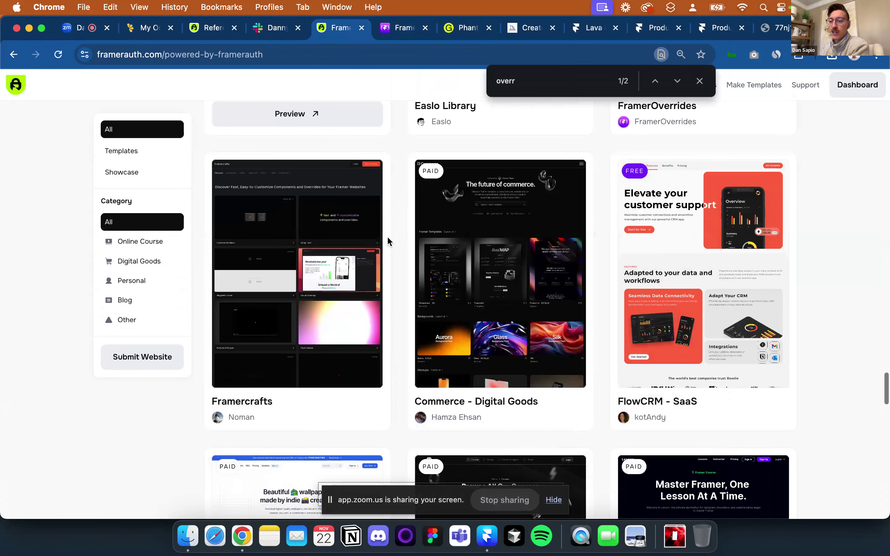
{"action": "scroll", "coordinate": [388, 241], "scroll_direction": "down", "scroll_amount": 5}
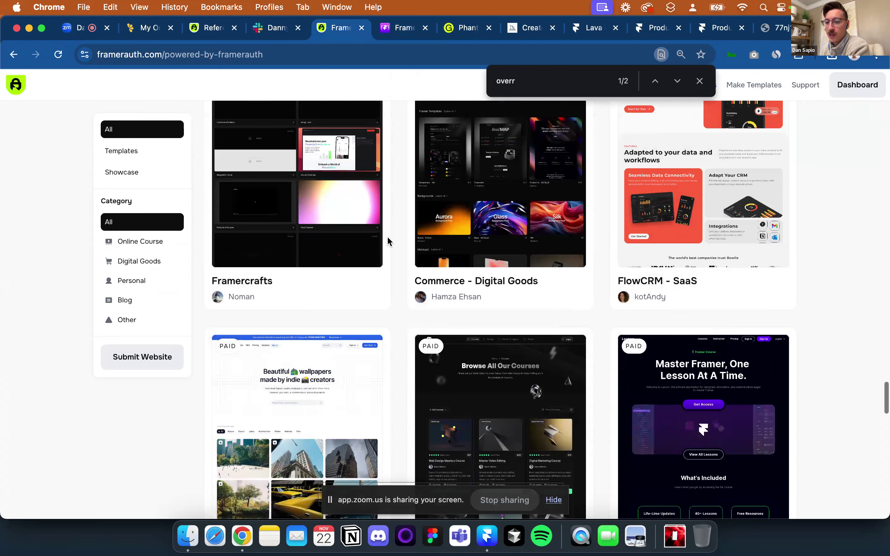
{"action": "scroll", "coordinate": [388, 241], "scroll_direction": "down", "scroll_amount": 2}
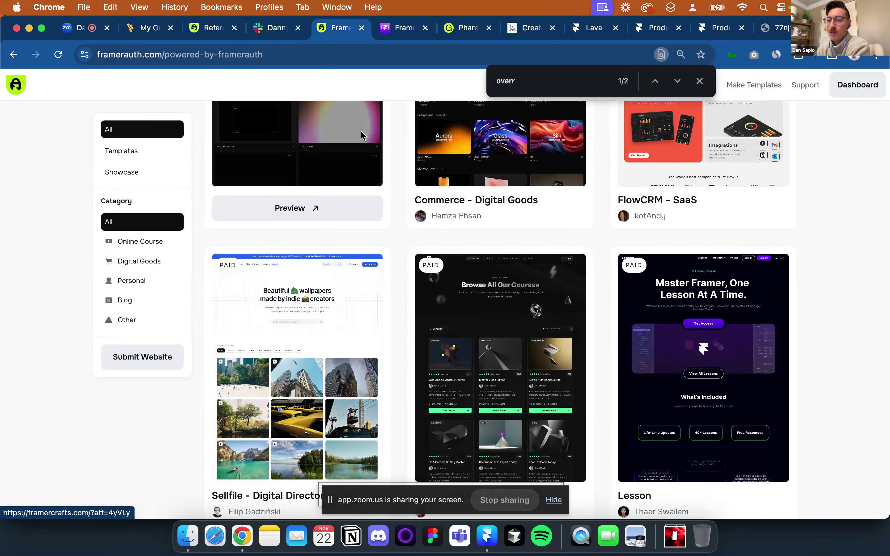
- Return to the FramerOverrides library, then switch to the Framer project and open its CMS collections
{"action": "left_click", "coordinate": [397, 29]}
{"action": "scroll", "coordinate": [389, 254], "scroll_direction": "down", "scroll_amount": 10}
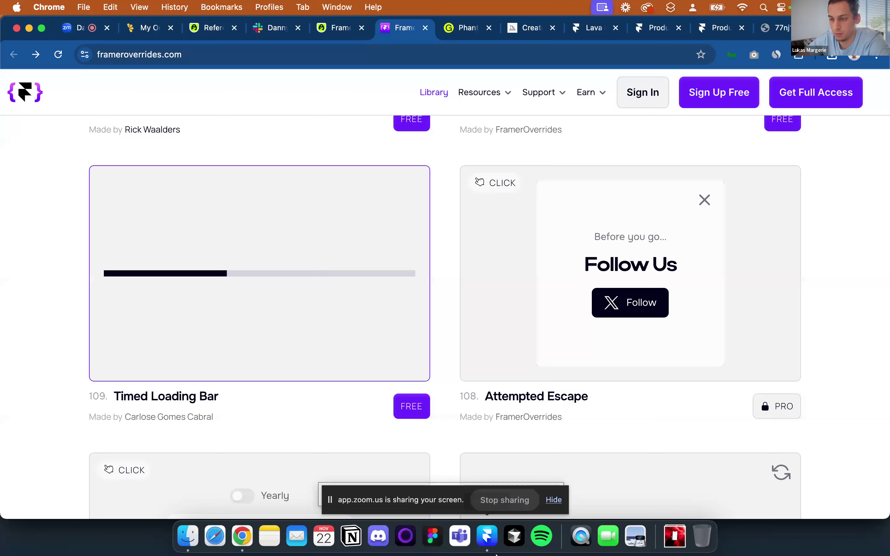
{"action": "left_click", "coordinate": [488, 537]}
{"action": "left_click", "coordinate": [122, 59]}
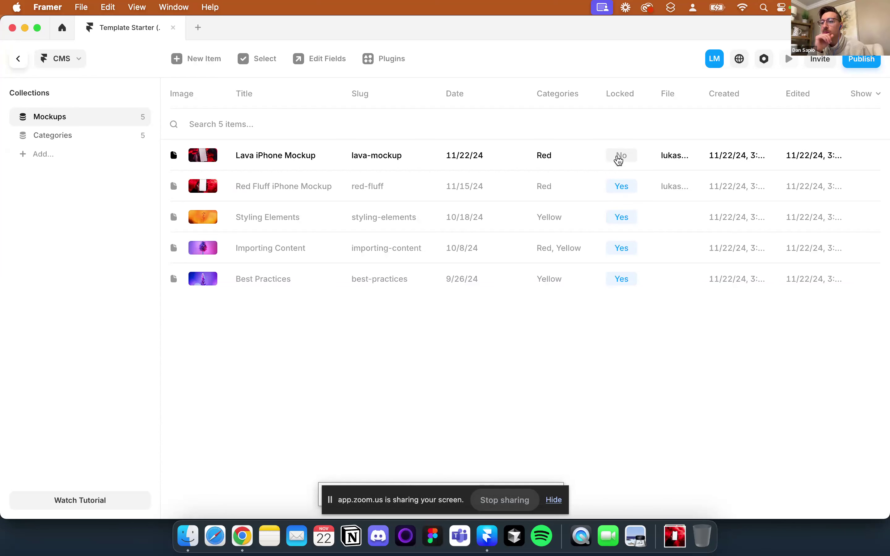
- Set the Lava iPhone Mockup item's Locked field to Yes
{"action": "left_click", "coordinate": [620, 160]}
{"action": "left_click", "coordinate": [508, 413]}
{"action": "key", "text": "Escape"}
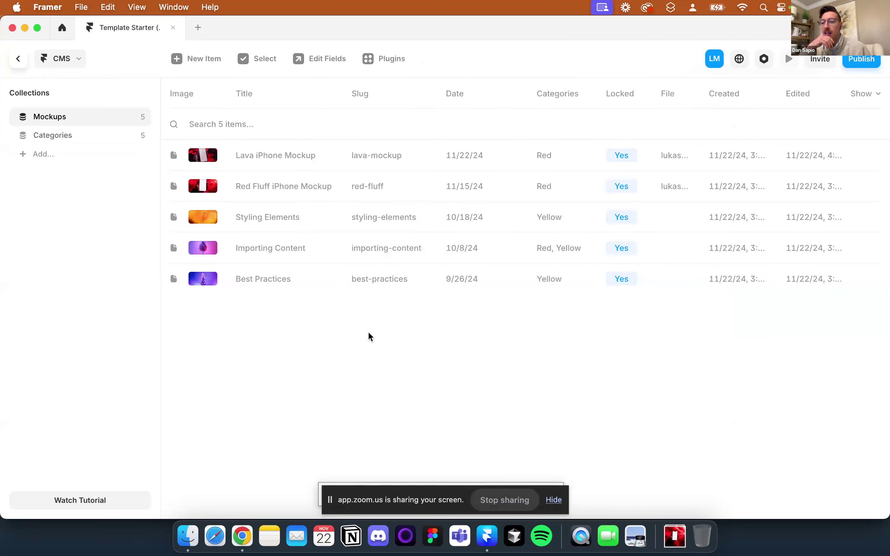
- Preview the Lava iPhone Mockup page on the canvas, check the Mockups collection, and return to the canvas
{"action": "left_click", "coordinate": [18, 59]}
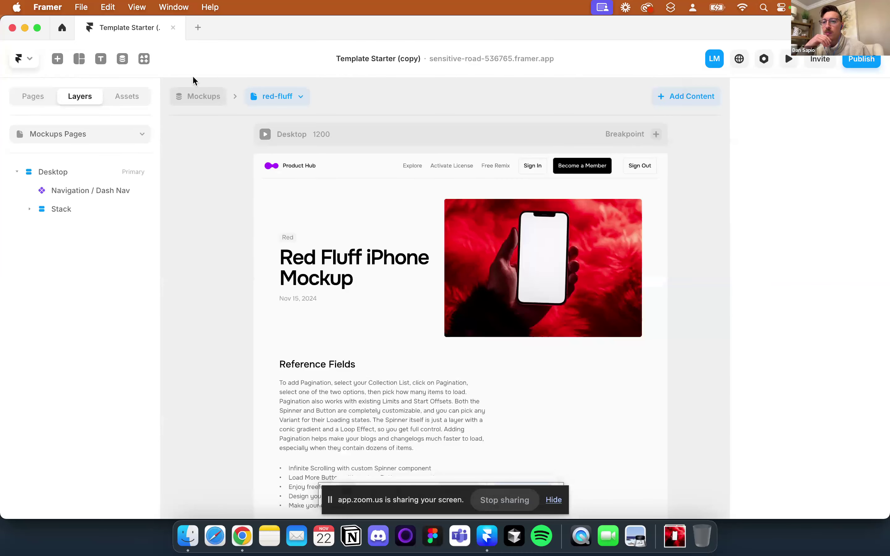
{"action": "left_click", "coordinate": [274, 97]}
{"action": "left_click", "coordinate": [275, 112]}
{"action": "scroll", "coordinate": [384, 270], "scroll_direction": "down", "scroll_amount": 5}
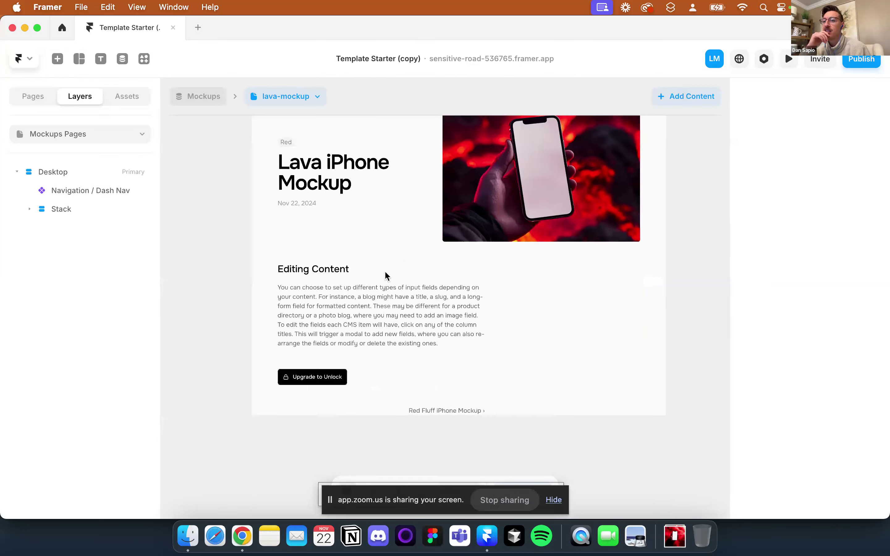
{"action": "scroll", "coordinate": [311, 342], "scroll_direction": "up", "scroll_amount": 4}
{"action": "scroll", "coordinate": [311, 342], "scroll_direction": "up", "scroll_amount": 1}
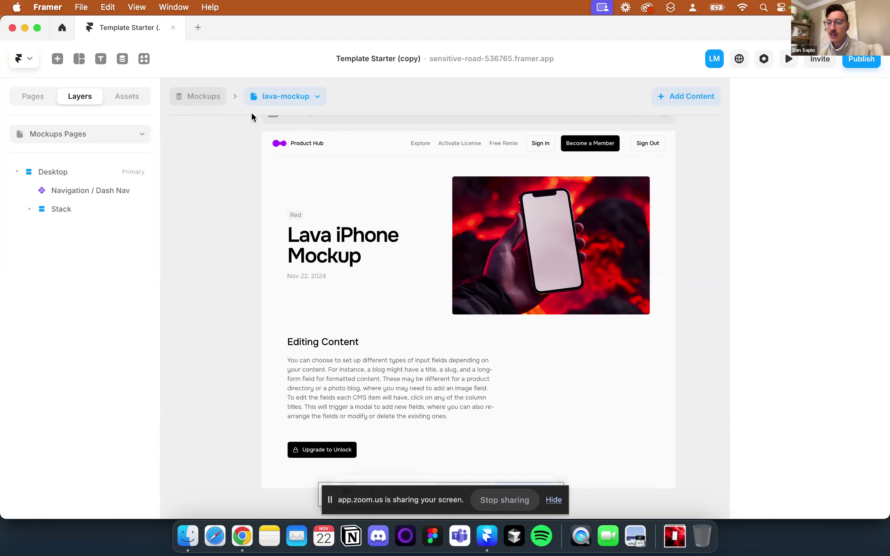
{"action": "left_click", "coordinate": [122, 60]}
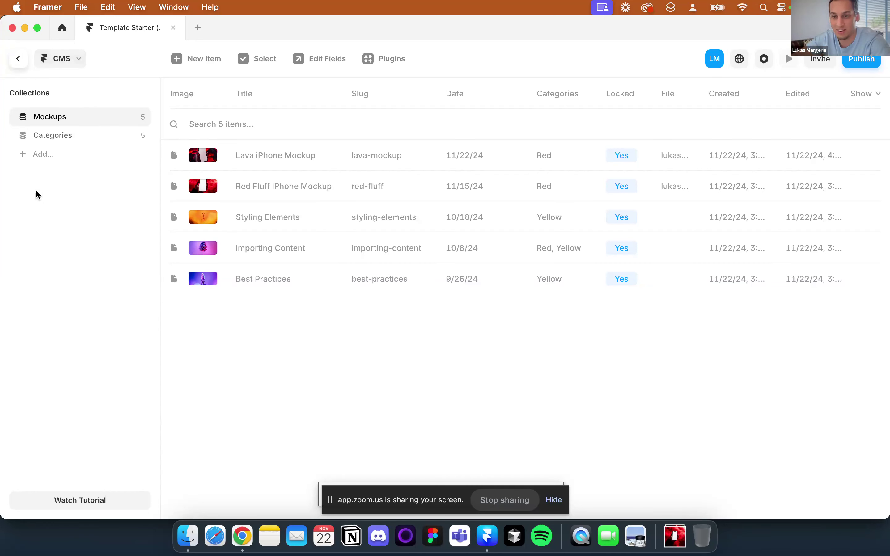
{"action": "left_click", "coordinate": [21, 64]}
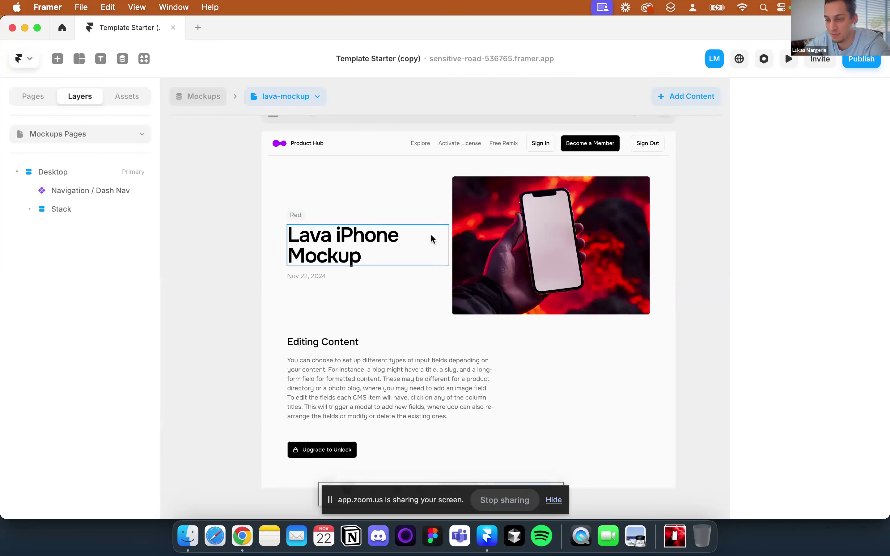
- Select the lava banner image to inspect it, then clear the selection
{"action": "left_click", "coordinate": [513, 237]}
{"action": "scroll", "coordinate": [592, 218], "scroll_direction": "up", "scroll_amount": 5}
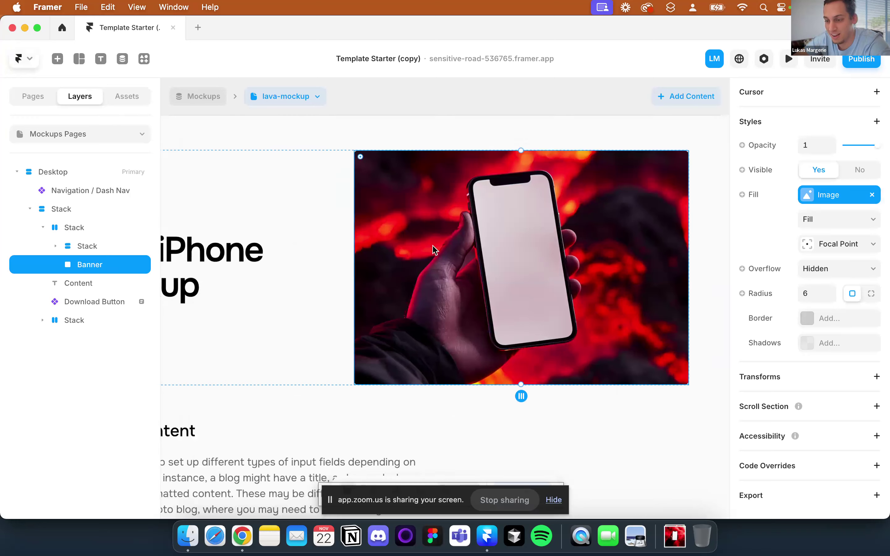
{"action": "scroll", "coordinate": [432, 245], "scroll_direction": "down", "scroll_amount": 5}
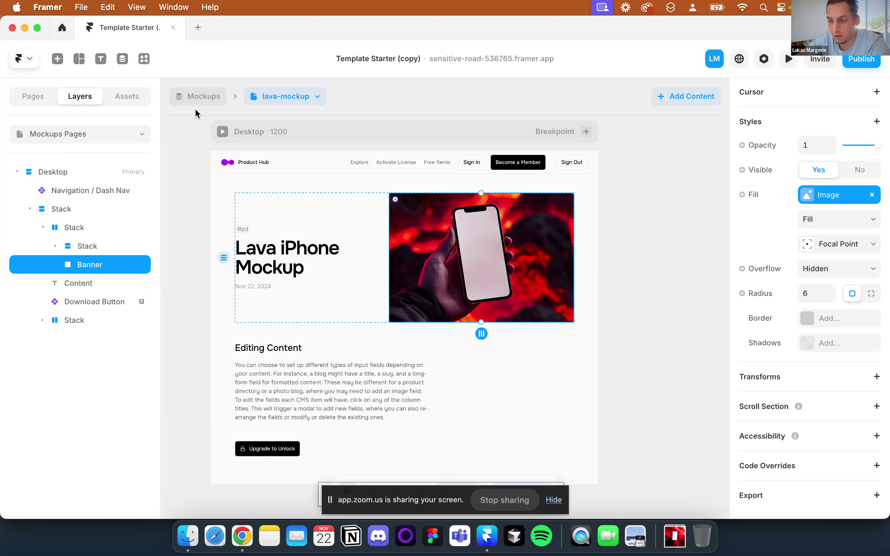
{"action": "left_click", "coordinate": [181, 120]}
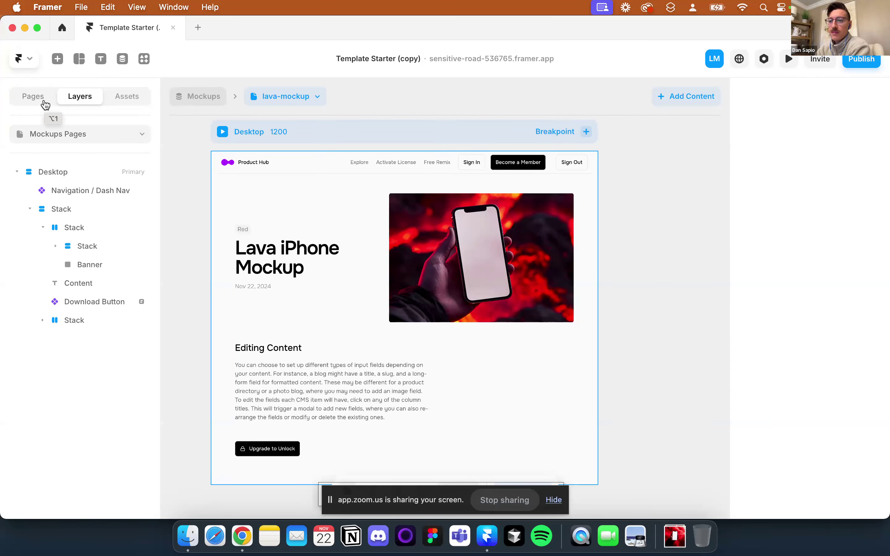
- Show the site's pages list and switch the canvas to the Home page
{"action": "left_click", "coordinate": [31, 96]}
{"action": "left_click", "coordinate": [170, 165]}
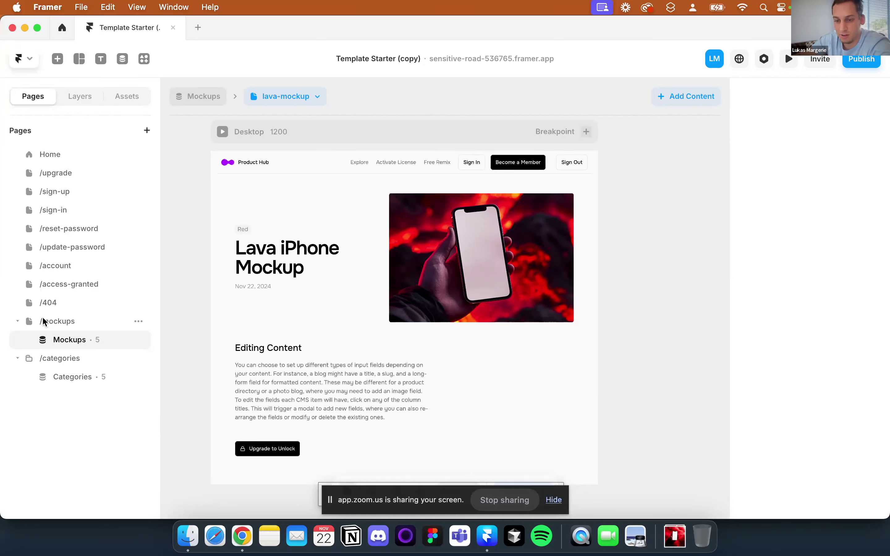
{"action": "left_click", "coordinate": [53, 156]}
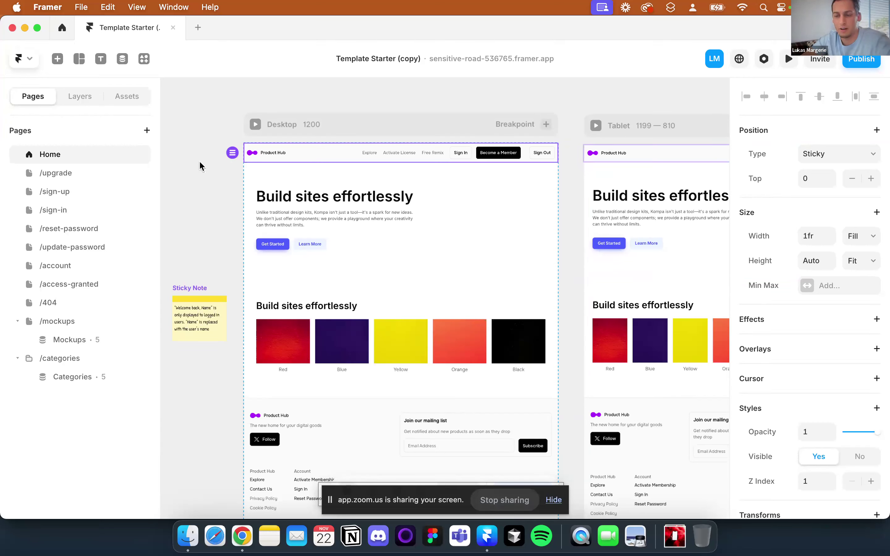
{"action": "left_click", "coordinate": [217, 172]}
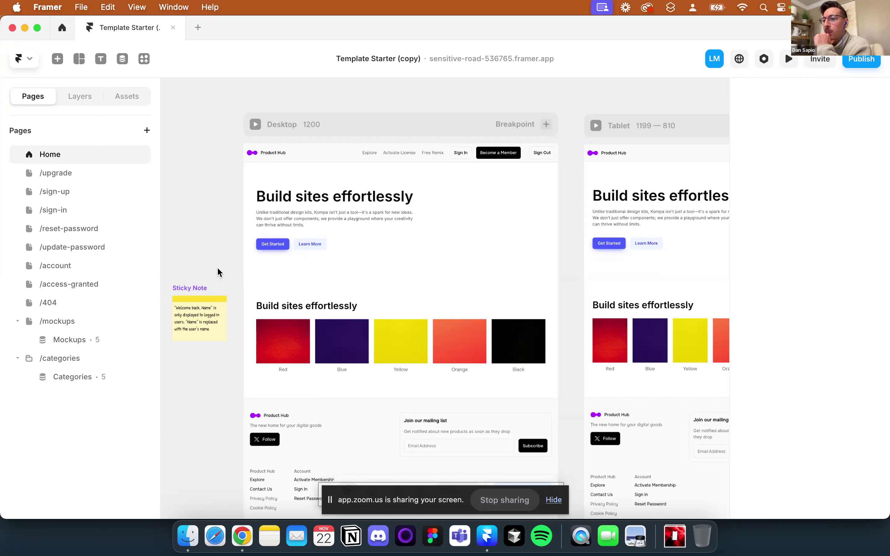
{"action": "scroll", "coordinate": [217, 268], "scroll_direction": "right", "scroll_amount": 3}
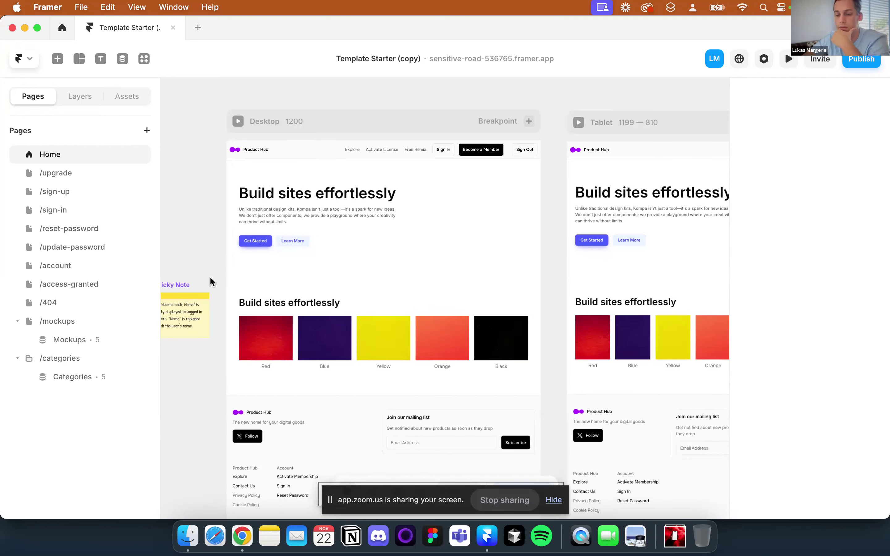
{"action": "scroll", "coordinate": [211, 282], "scroll_direction": "left", "scroll_amount": 3}
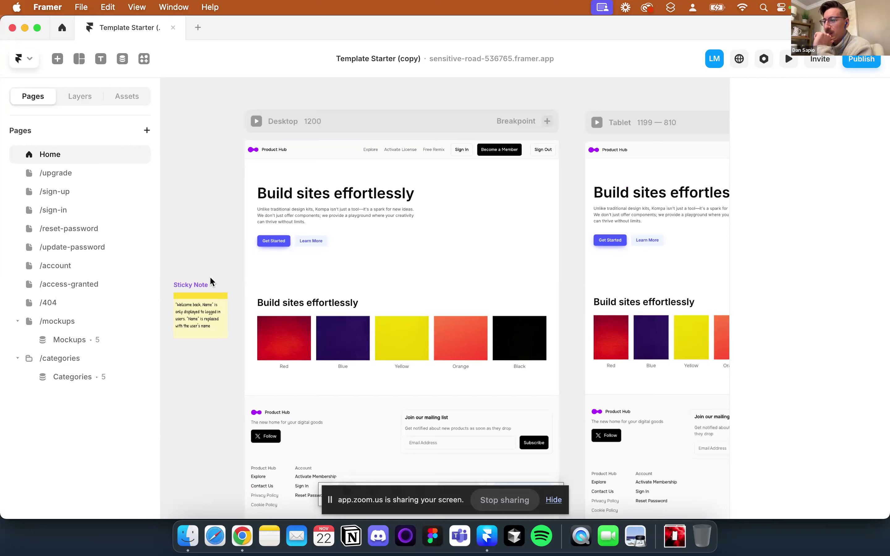
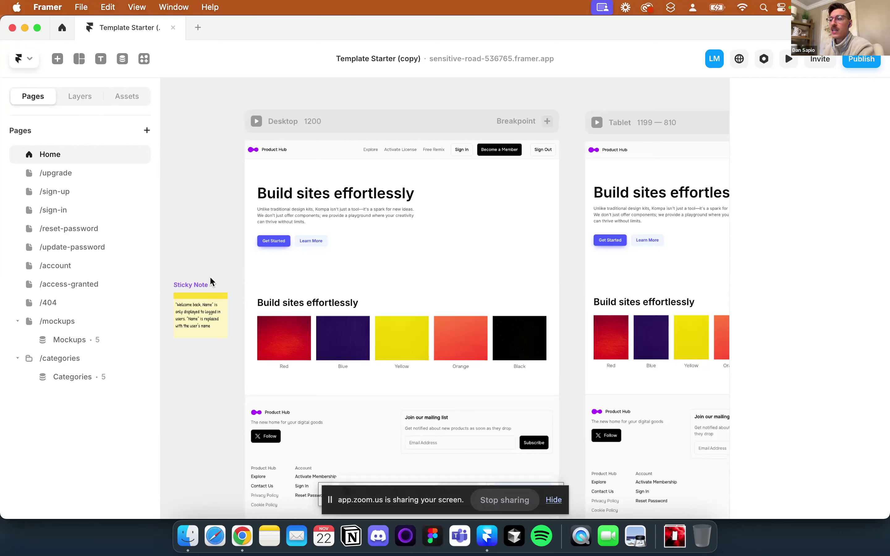
- Bring the Chrome window showing the FramerOverrides library in front of Framer
{"action": "left_click", "coordinate": [240, 551]}
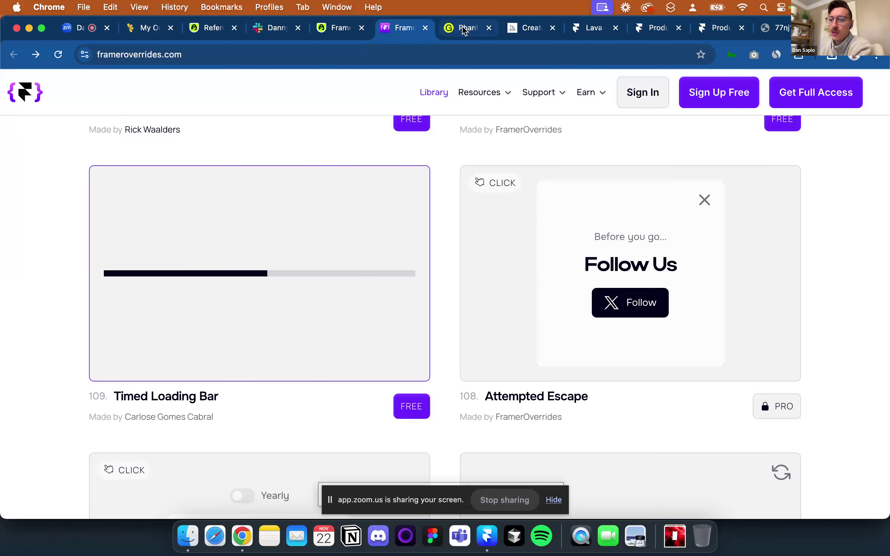
- Switch to the Powered by FramerAuth showcase, dismiss the find bar, and scroll up to Course Hub
{"action": "left_click", "coordinate": [338, 38]}
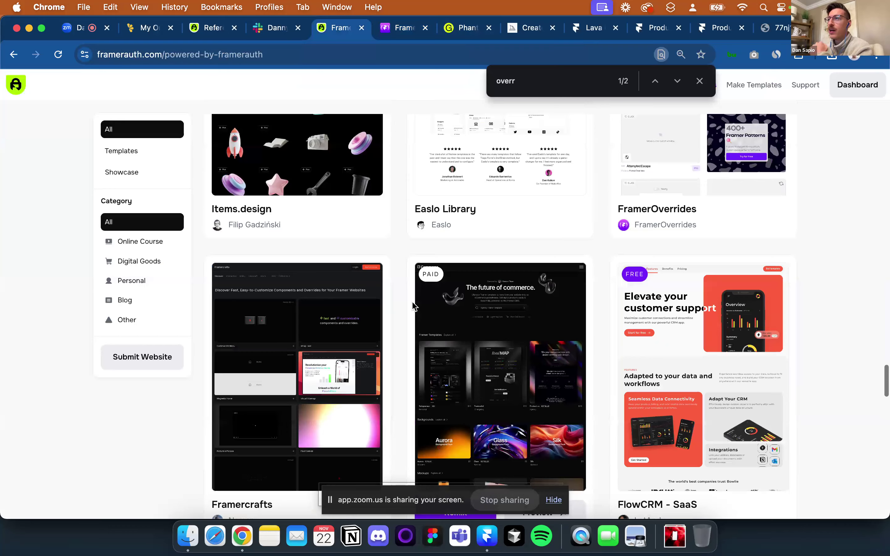
{"action": "left_click", "coordinate": [699, 81]}
{"action": "scroll", "coordinate": [587, 207], "scroll_direction": "up", "scroll_amount": 10}
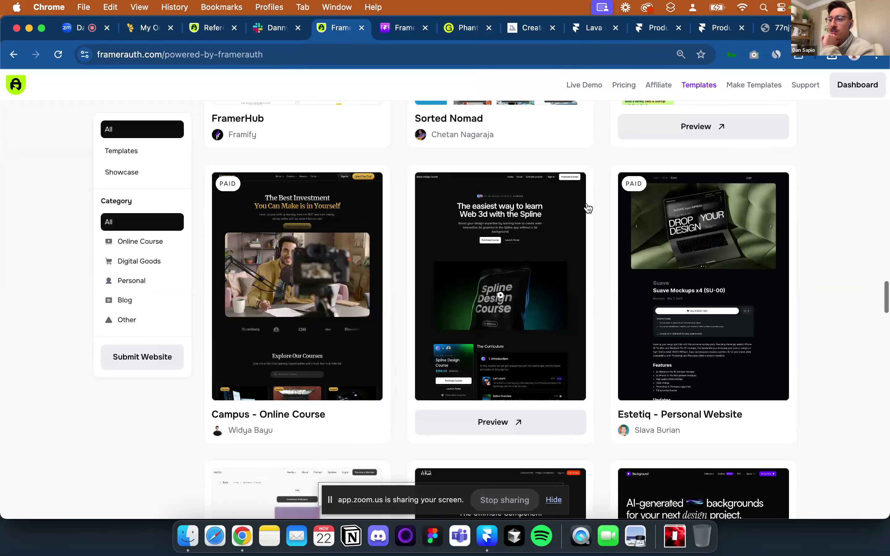
{"action": "scroll", "coordinate": [588, 208], "scroll_direction": "up", "scroll_amount": 10}
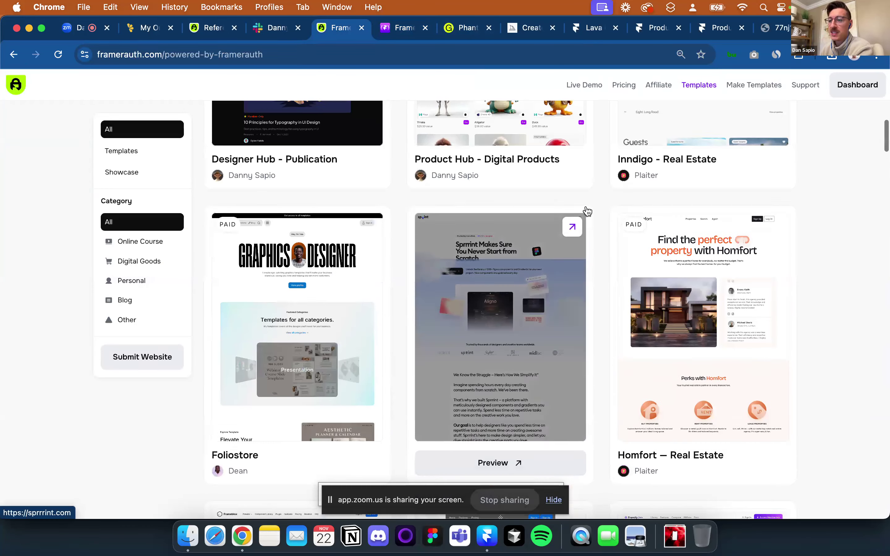
{"action": "scroll", "coordinate": [598, 216], "scroll_direction": "up", "scroll_amount": 5}
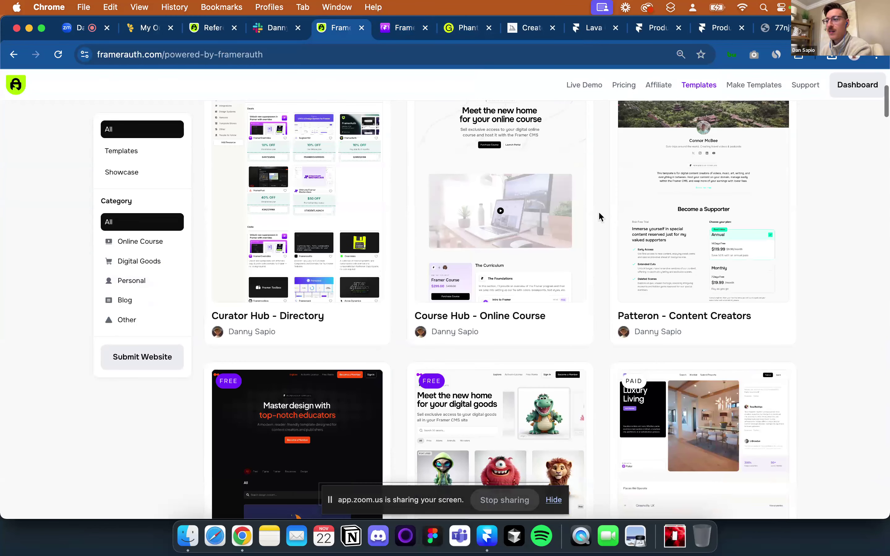
- Open the Course Hub template site in a new tab and scroll through its homepage
{"action": "left_click", "coordinate": [572, 119]}
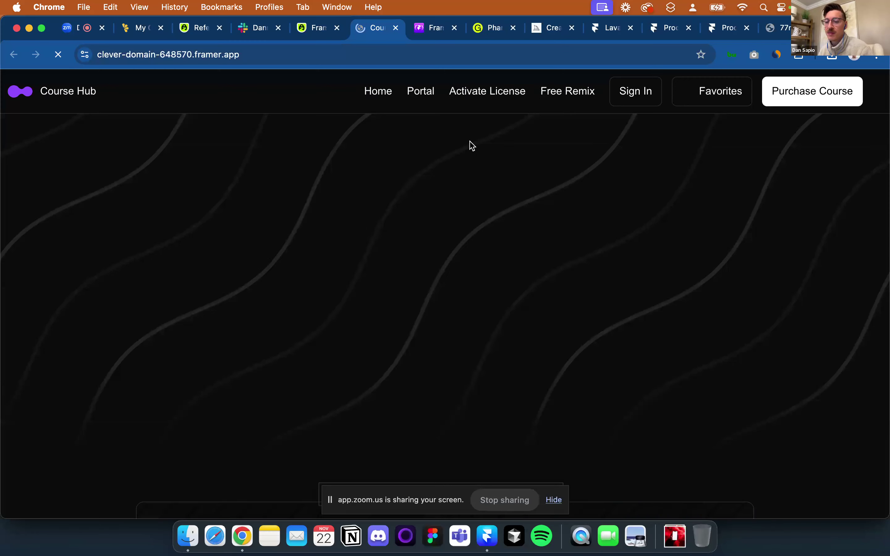
{"action": "scroll", "coordinate": [403, 240], "scroll_direction": "down", "scroll_amount": 20}
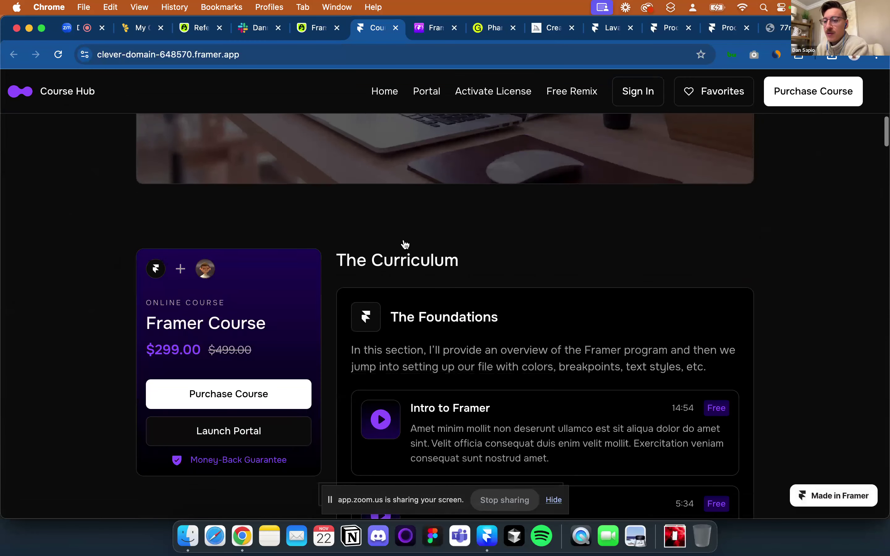
{"action": "scroll", "coordinate": [389, 342], "scroll_direction": "down", "scroll_amount": 5}
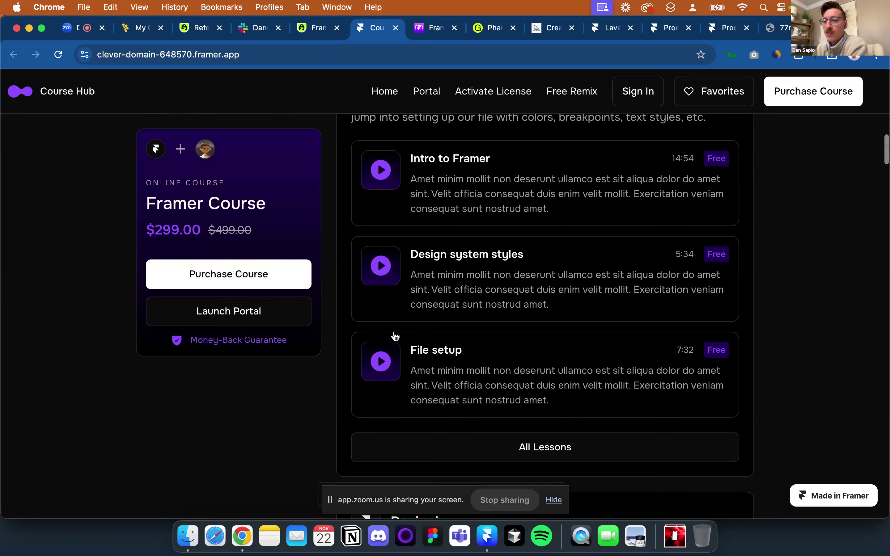
{"action": "scroll", "coordinate": [395, 335], "scroll_direction": "up", "scroll_amount": 2}
{"action": "scroll", "coordinate": [395, 335], "scroll_direction": "down", "scroll_amount": 6}
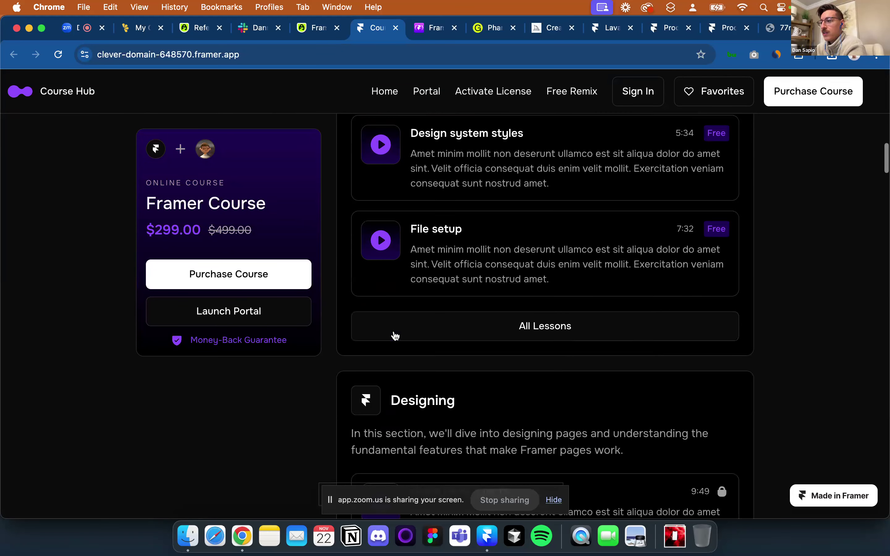
- Open the curriculum's full lesson list and go to the free Intro to Framer lesson
{"action": "left_click", "coordinate": [449, 276]}
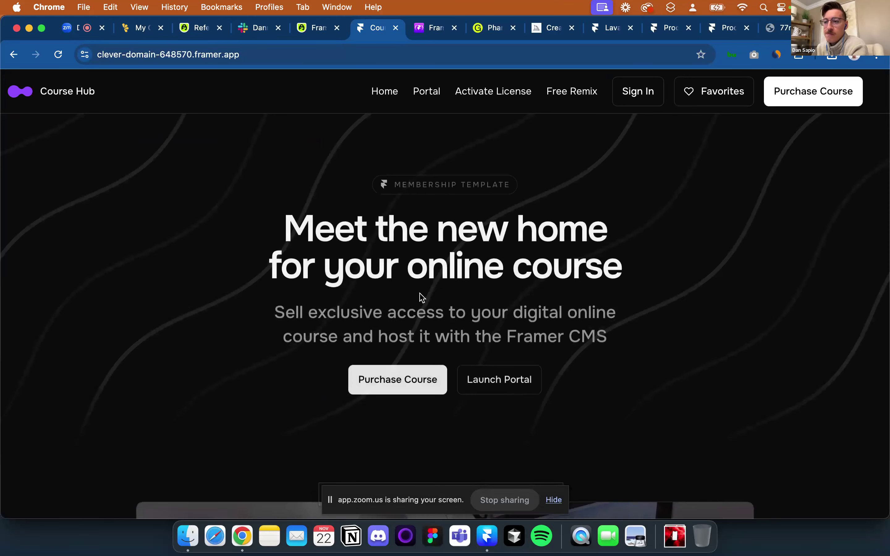
{"action": "scroll", "coordinate": [420, 297], "scroll_direction": "down", "scroll_amount": 5}
{"action": "scroll", "coordinate": [421, 299], "scroll_direction": "down", "scroll_amount": 8}
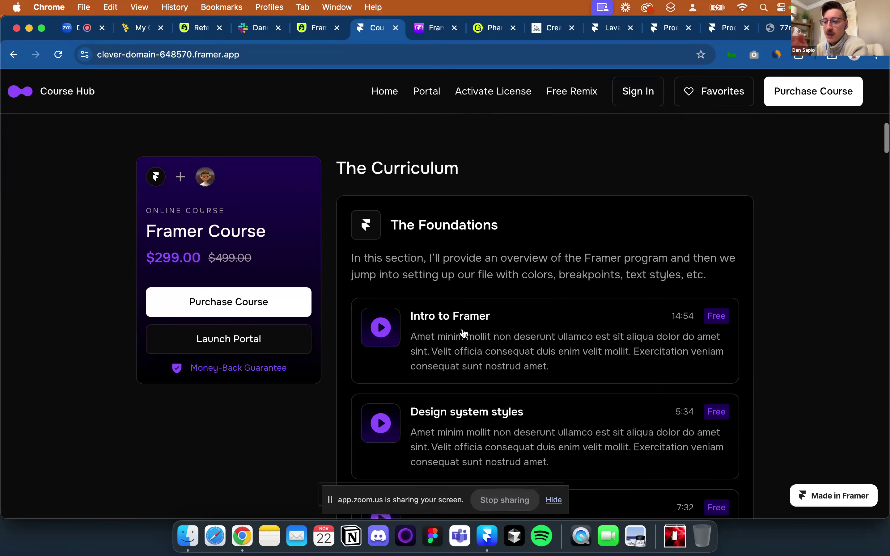
{"action": "scroll", "coordinate": [458, 330], "scroll_direction": "down", "scroll_amount": 2}
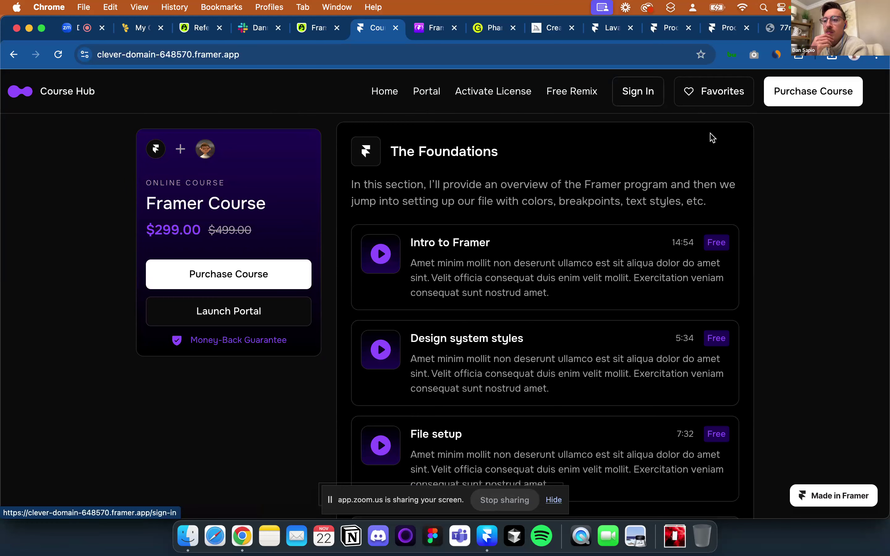
{"action": "left_click", "coordinate": [473, 245]}
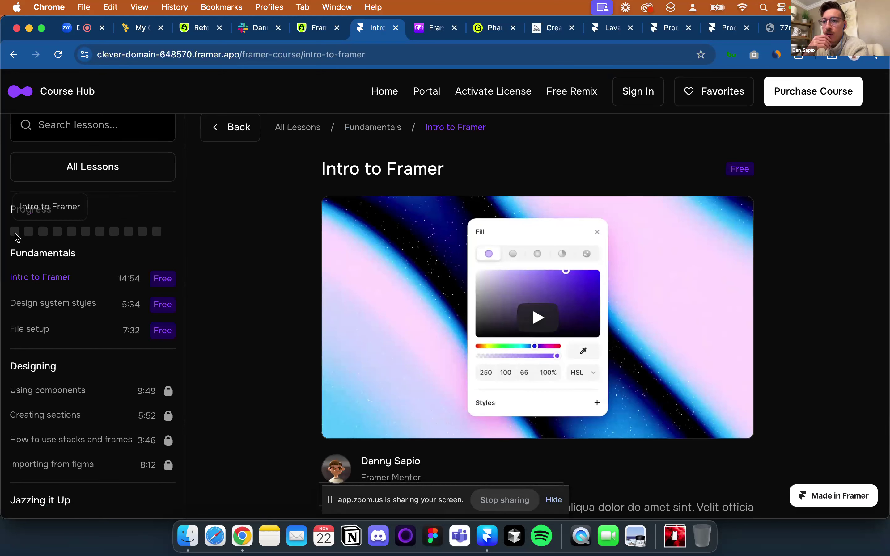
{"action": "left_click", "coordinate": [66, 303]}
{"action": "left_click", "coordinate": [61, 296]}
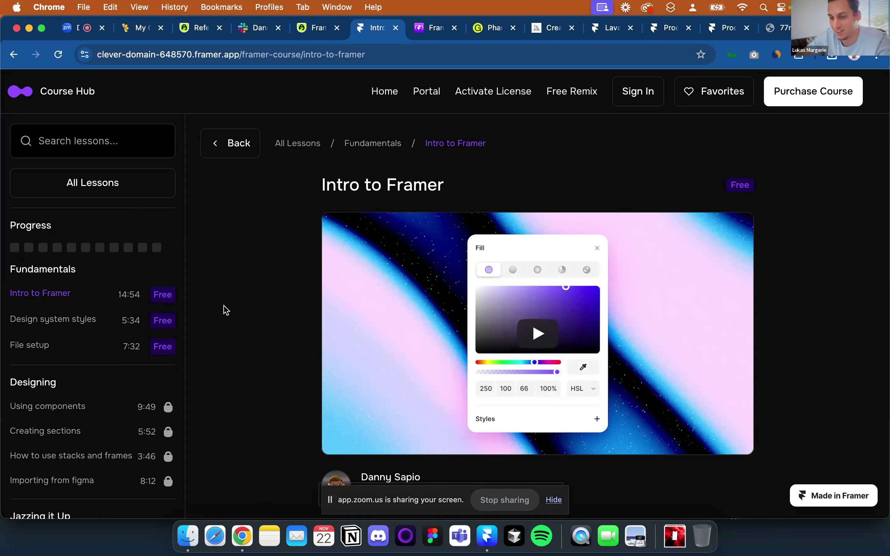
{"action": "scroll", "coordinate": [224, 310], "scroll_direction": "down", "scroll_amount": 3}
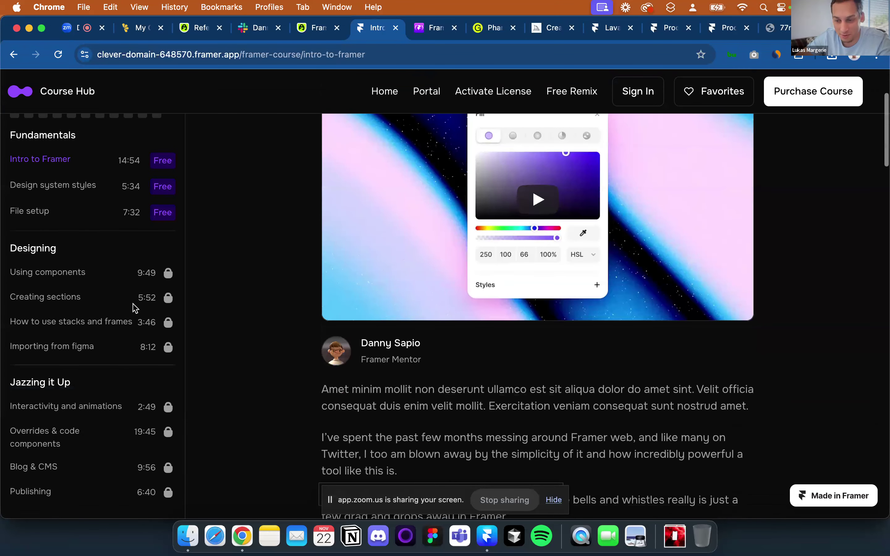
{"action": "scroll", "coordinate": [135, 308], "scroll_direction": "up", "scroll_amount": 3}
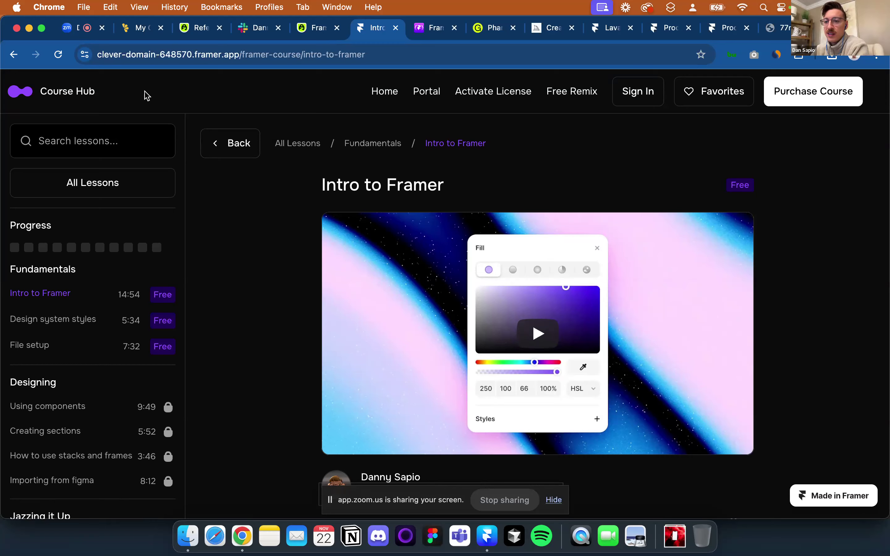
{"action": "scroll", "coordinate": [240, 237], "scroll_direction": "down", "scroll_amount": 7}
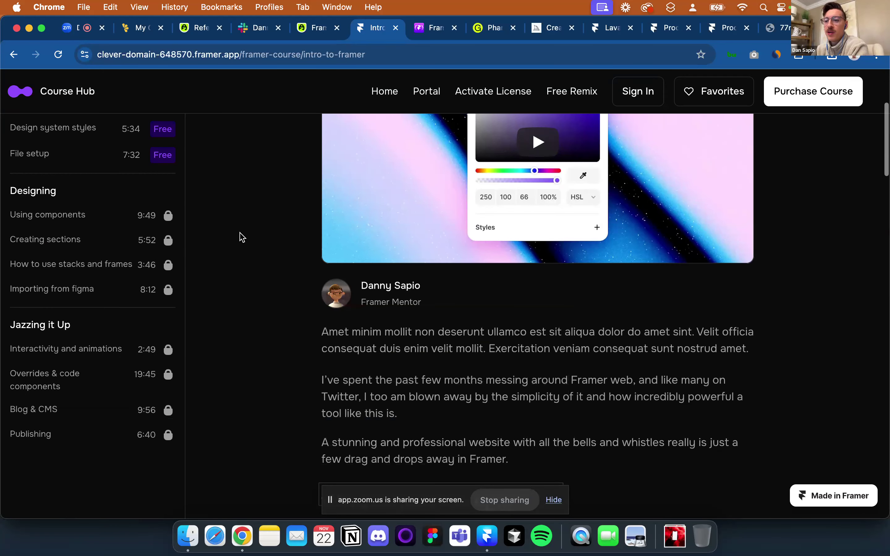
{"action": "scroll", "coordinate": [288, 168], "scroll_direction": "up", "scroll_amount": 7}
- Return to All Lessons and review the free Fundamentals and locked Designing lessons
{"action": "left_click", "coordinate": [244, 153]}
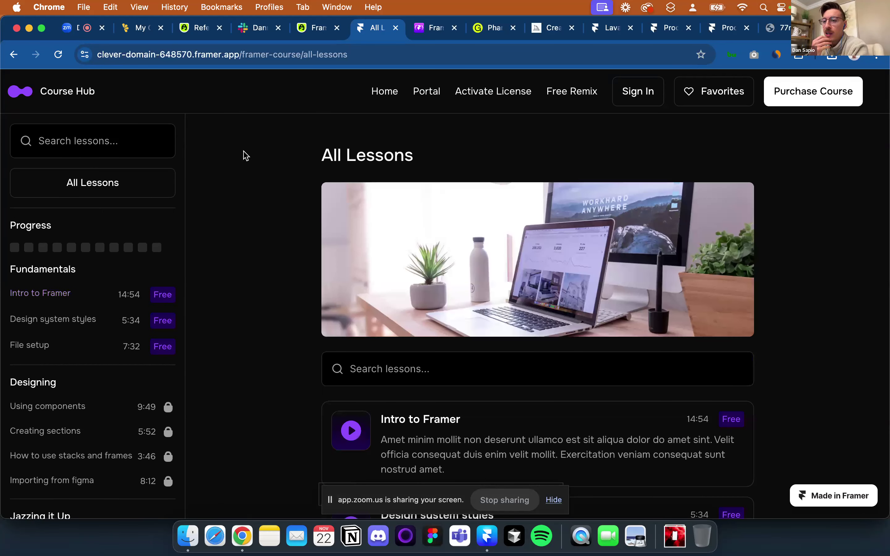
{"action": "scroll", "coordinate": [250, 231], "scroll_direction": "down", "scroll_amount": 1}
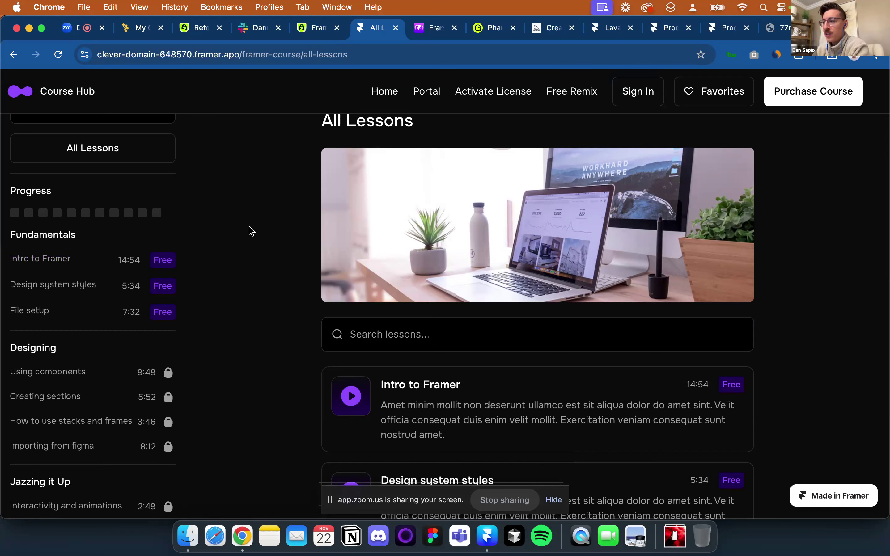
{"action": "scroll", "coordinate": [250, 232], "scroll_direction": "up", "scroll_amount": 1}
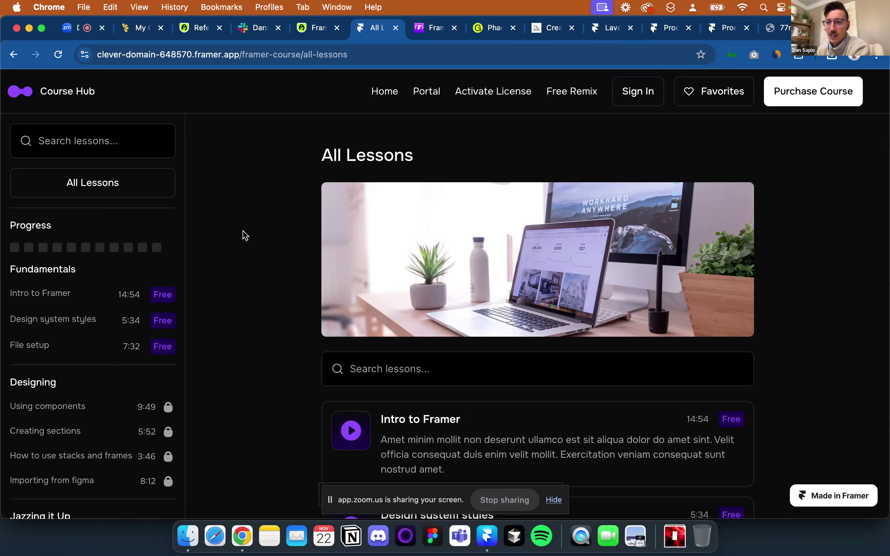
{"action": "scroll", "coordinate": [244, 234], "scroll_direction": "down", "scroll_amount": 2}
{"action": "scroll", "coordinate": [244, 235], "scroll_direction": "up", "scroll_amount": 2}
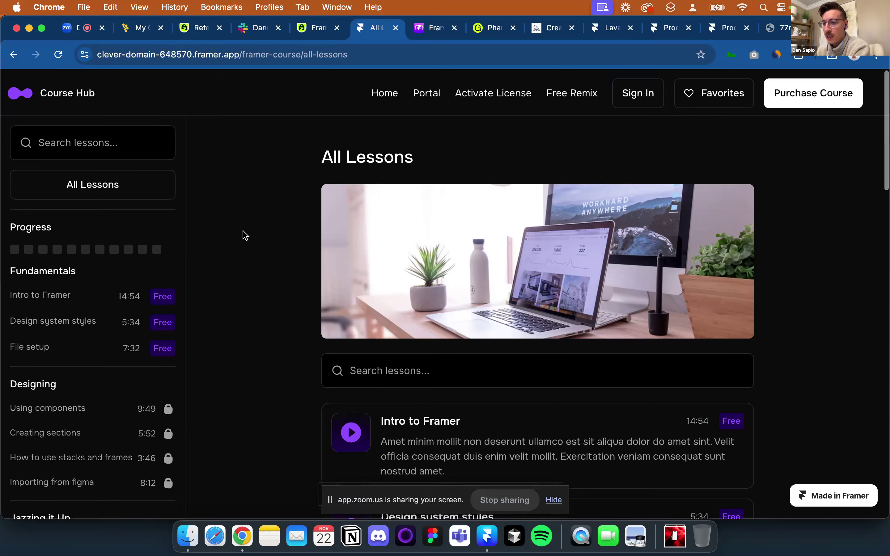
- Search lessons for 'usin' and open the locked Using components lesson
{"action": "left_click", "coordinate": [74, 137]}
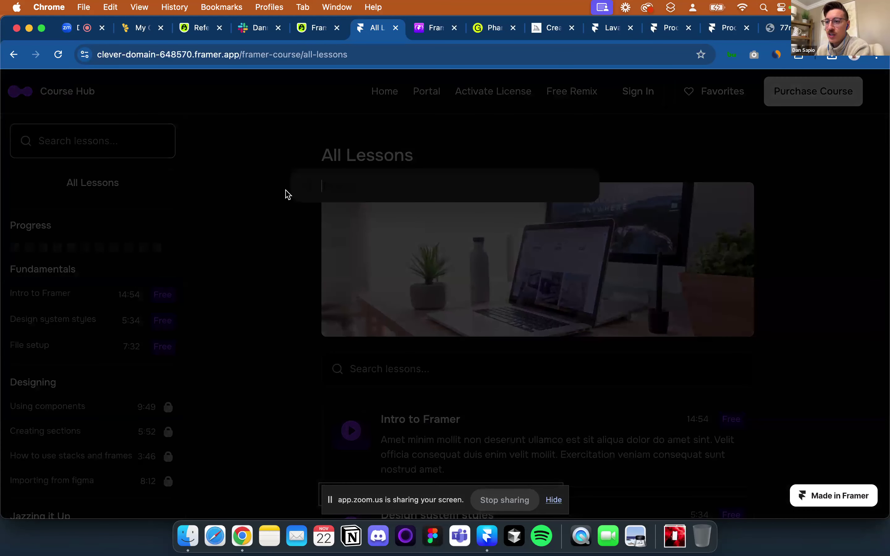
{"action": "type", "text": "usin"}
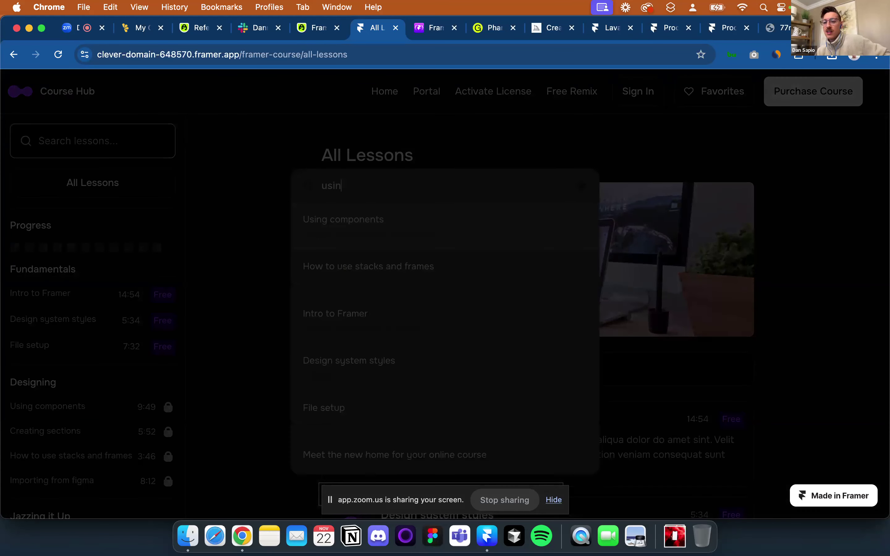
{"action": "left_click", "coordinate": [317, 221]}
{"action": "scroll", "coordinate": [304, 309], "scroll_direction": "down", "scroll_amount": 3}
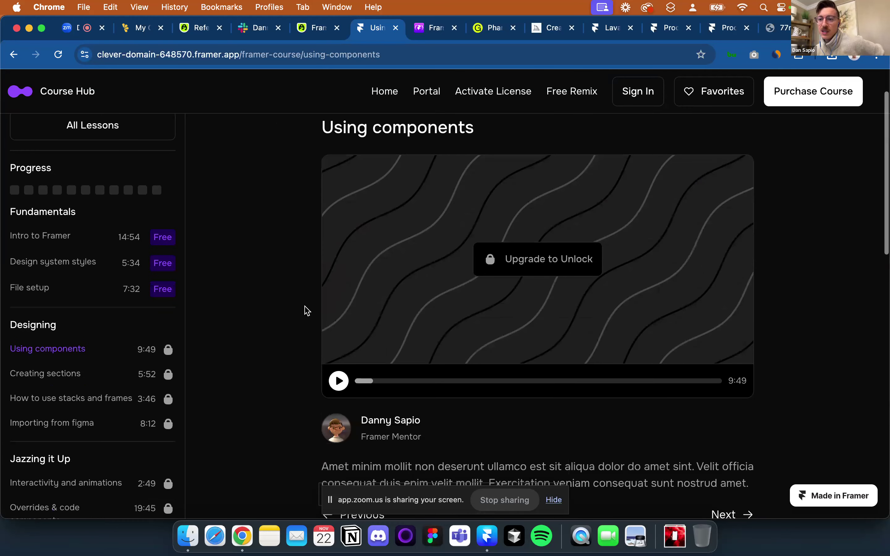
{"action": "scroll", "coordinate": [324, 278], "scroll_direction": "down", "scroll_amount": 2}
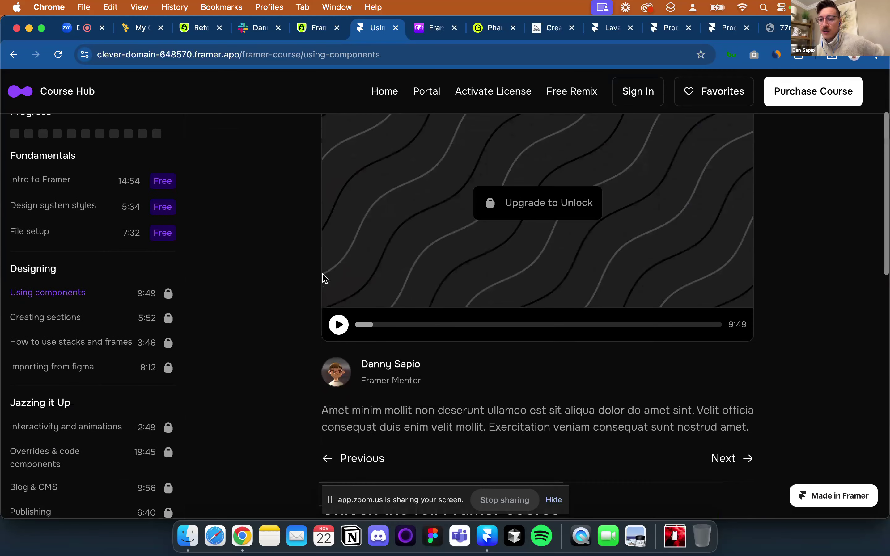
{"action": "scroll", "coordinate": [304, 299], "scroll_direction": "up", "scroll_amount": 3}
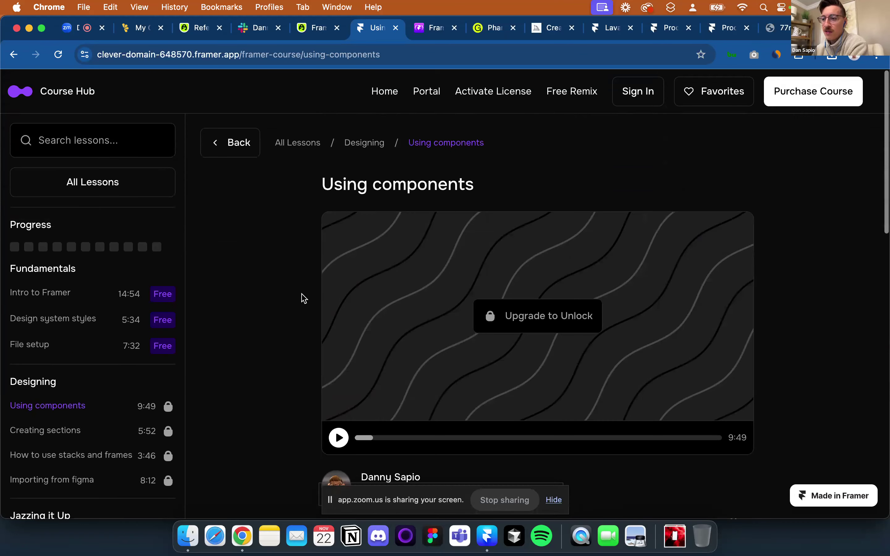
{"action": "scroll", "coordinate": [303, 298], "scroll_direction": "down", "scroll_amount": 10}
{"action": "scroll", "coordinate": [304, 298], "scroll_direction": "down", "scroll_amount": 2}
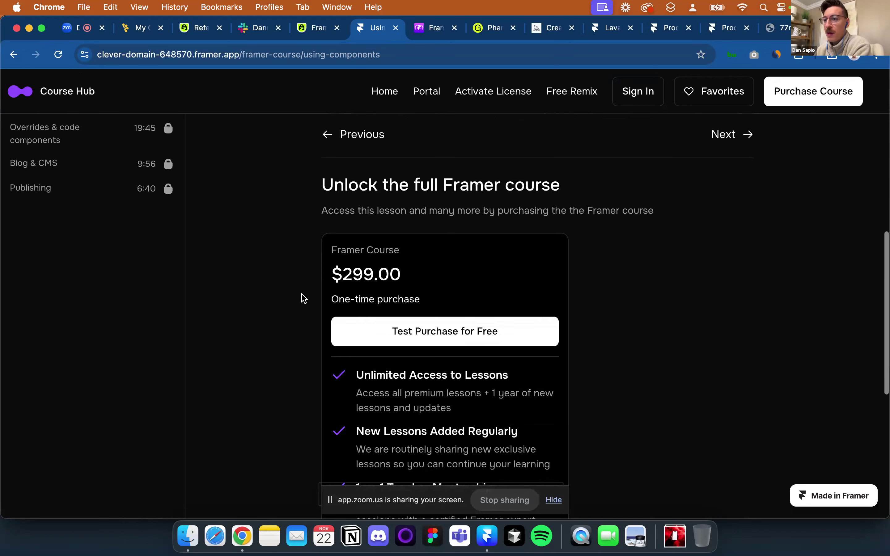
{"action": "scroll", "coordinate": [303, 298], "scroll_direction": "up", "scroll_amount": 5}
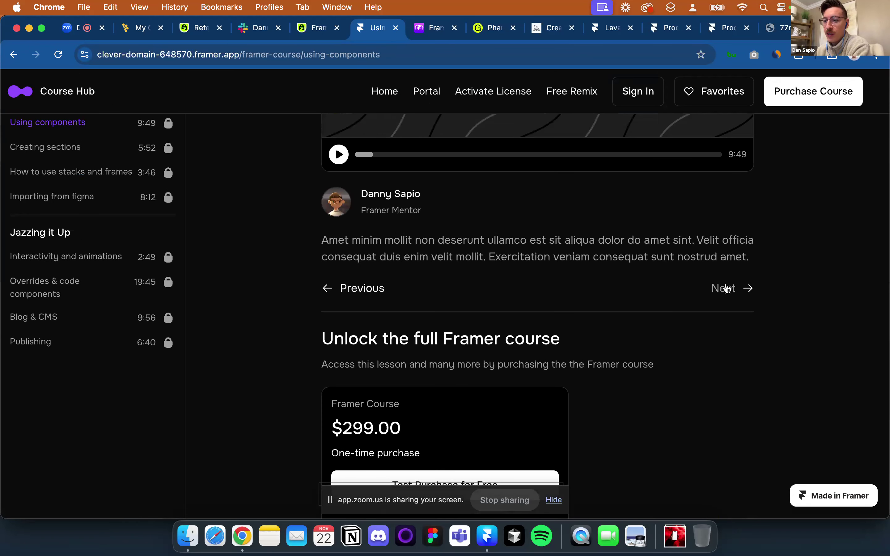
- Look at the Interactivity and animations lesson, then go back to Using components
{"action": "left_click", "coordinate": [724, 288]}
{"action": "scroll", "coordinate": [528, 317], "scroll_direction": "down", "scroll_amount": 4}
{"action": "scroll", "coordinate": [530, 315], "scroll_direction": "down", "scroll_amount": 12}
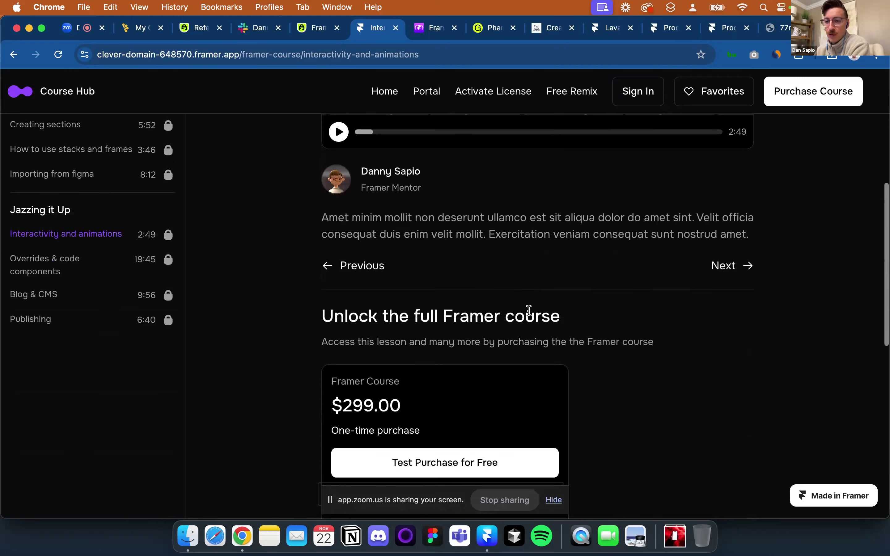
{"action": "scroll", "coordinate": [530, 315], "scroll_direction": "down", "scroll_amount": 2}
{"action": "scroll", "coordinate": [529, 313], "scroll_direction": "up", "scroll_amount": 11}
{"action": "left_click", "coordinate": [378, 298]}
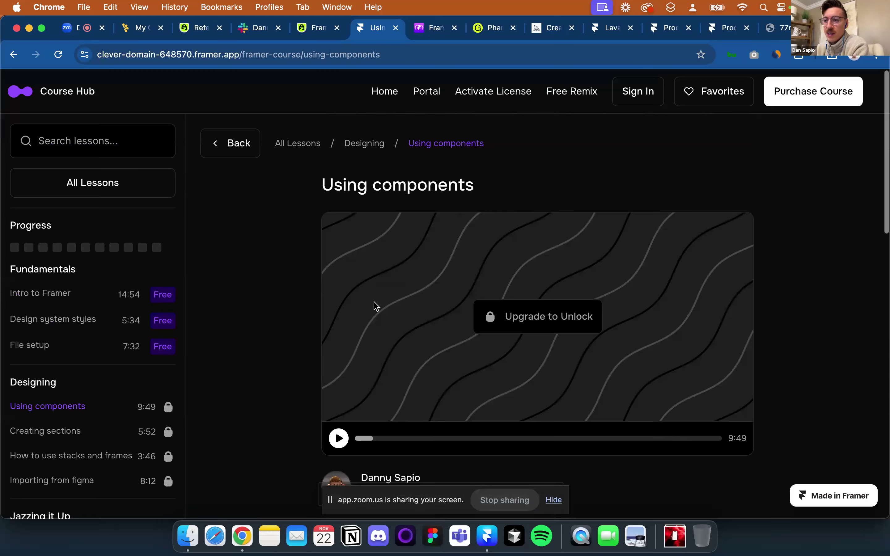
- Go to the previous lesson, the free File setup page (7:32)
{"action": "scroll", "coordinate": [285, 269], "scroll_direction": "down", "scroll_amount": 4}
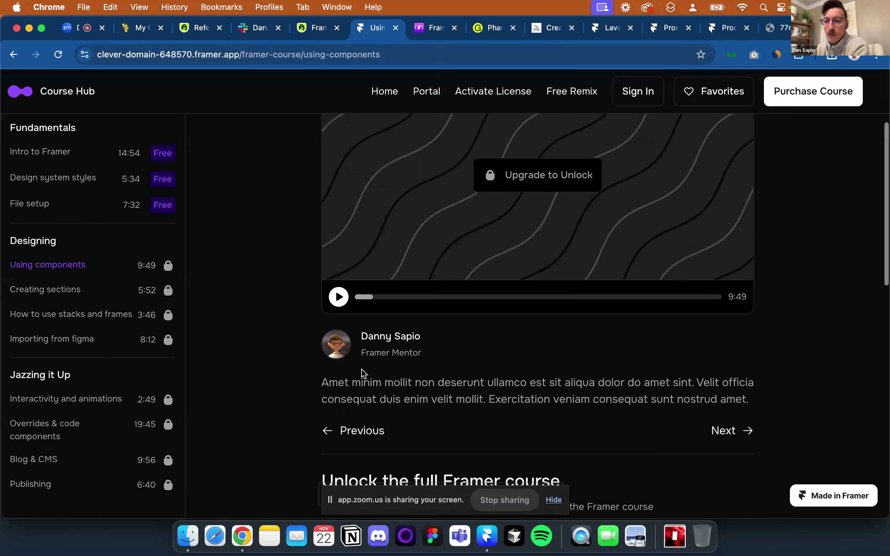
{"action": "left_click", "coordinate": [342, 428]}
{"action": "scroll", "coordinate": [342, 427], "scroll_direction": "down", "scroll_amount": 5}
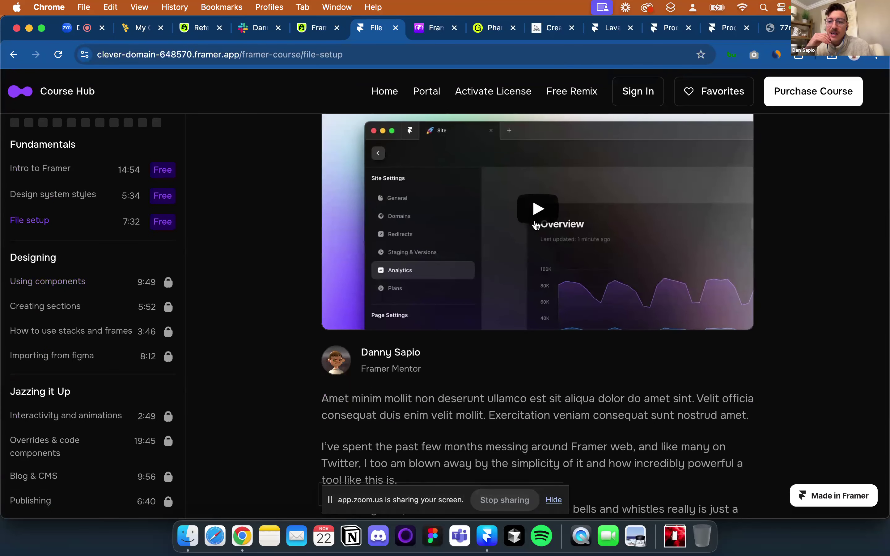
{"action": "scroll", "coordinate": [426, 215], "scroll_direction": "up", "scroll_amount": 4}
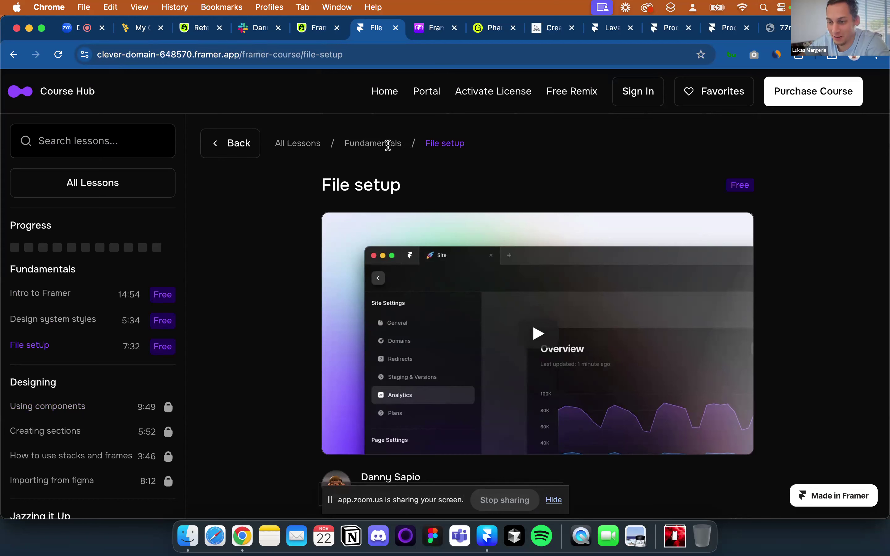
- Go back from File setup to All Lessons and scroll through the Free and locked lessons
{"action": "left_click", "coordinate": [235, 149]}
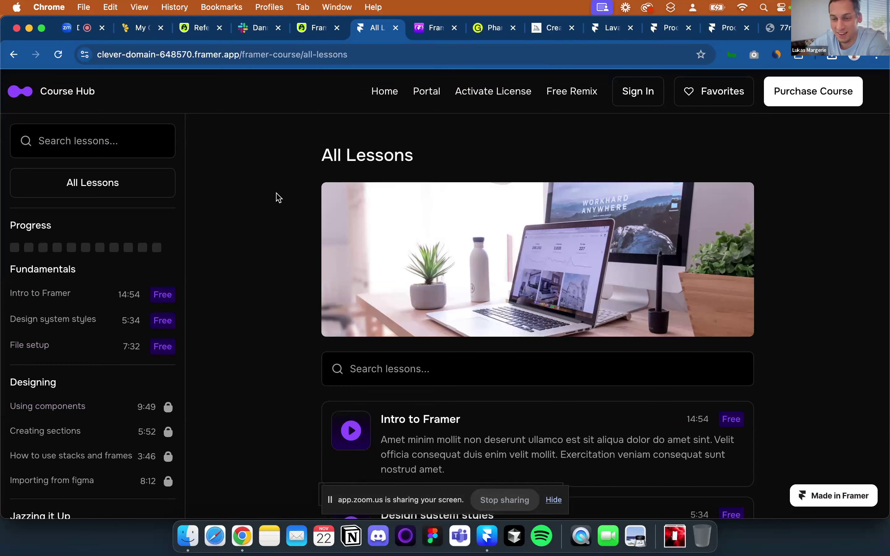
{"action": "scroll", "coordinate": [219, 194], "scroll_direction": "down", "scroll_amount": 7}
{"action": "scroll", "coordinate": [220, 195], "scroll_direction": "down", "scroll_amount": 20}
{"action": "scroll", "coordinate": [219, 195], "scroll_direction": "up", "scroll_amount": 20}
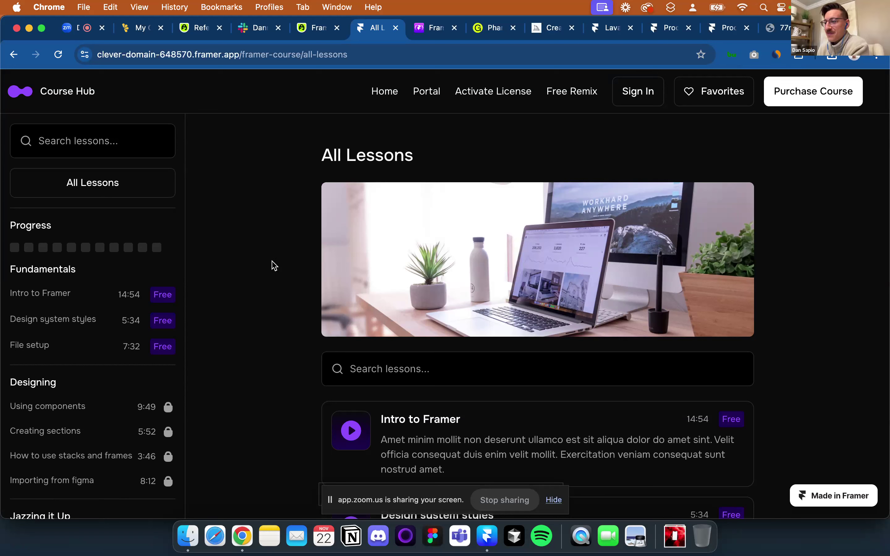
- Load the everart.ai site in a new browser tab
{"action": "key", "text": "super+t"}
{"action": "type", "text": "everart"}
{"action": "key", "text": "Return"}
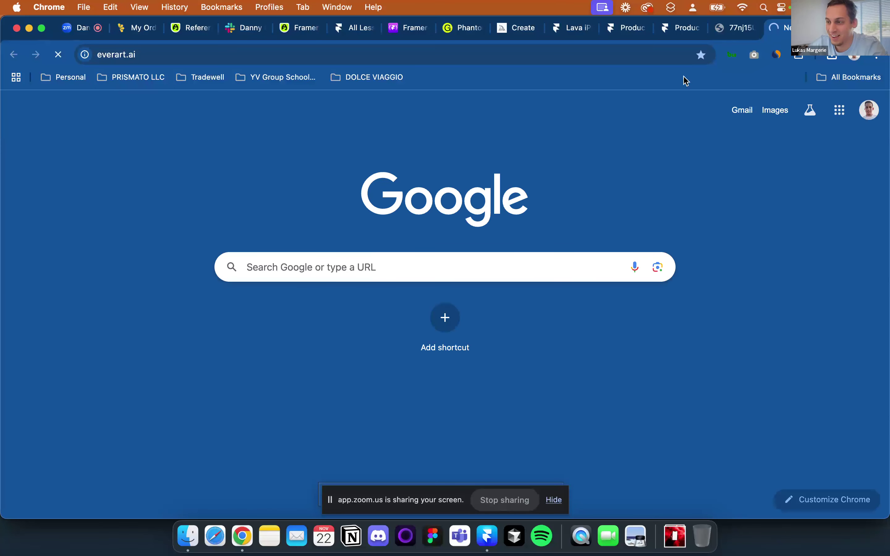
- Scroll down the EverArt landing page and switch the examples carousel to the backpack slide
{"action": "scroll", "coordinate": [418, 302], "scroll_direction": "down", "scroll_amount": 5}
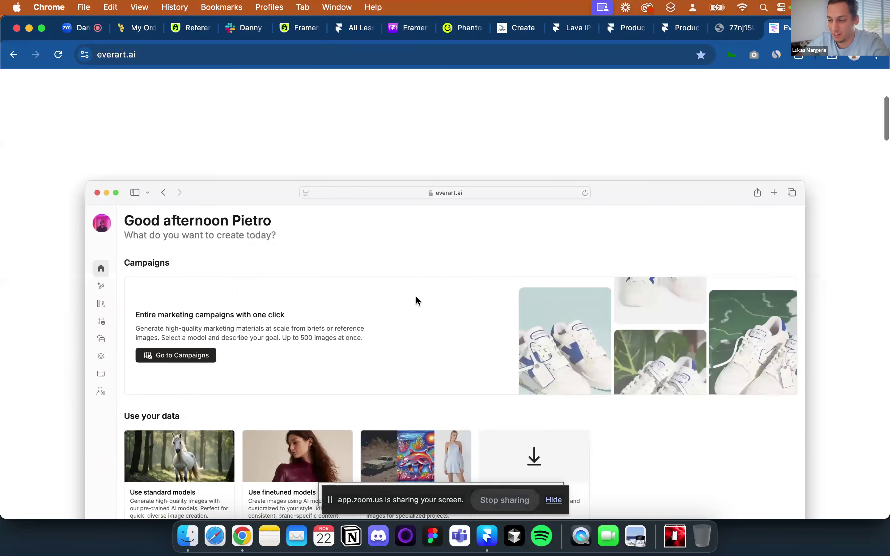
{"action": "scroll", "coordinate": [396, 311], "scroll_direction": "down", "scroll_amount": 15}
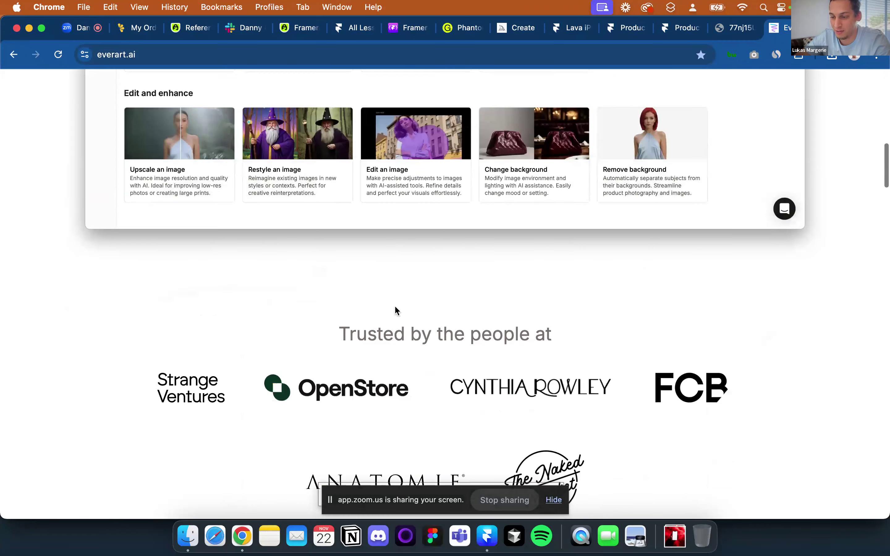
{"action": "scroll", "coordinate": [396, 311], "scroll_direction": "down", "scroll_amount": 10}
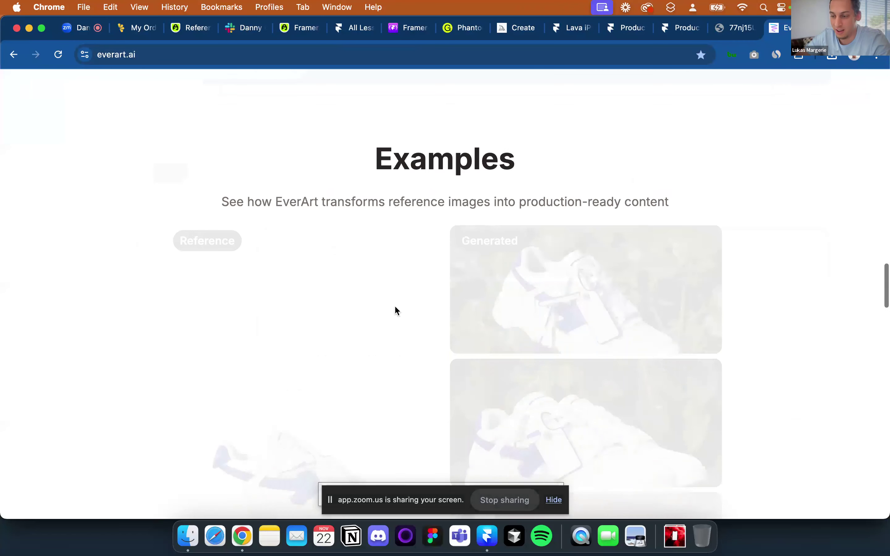
{"action": "scroll", "coordinate": [278, 227], "scroll_direction": "down", "scroll_amount": 3}
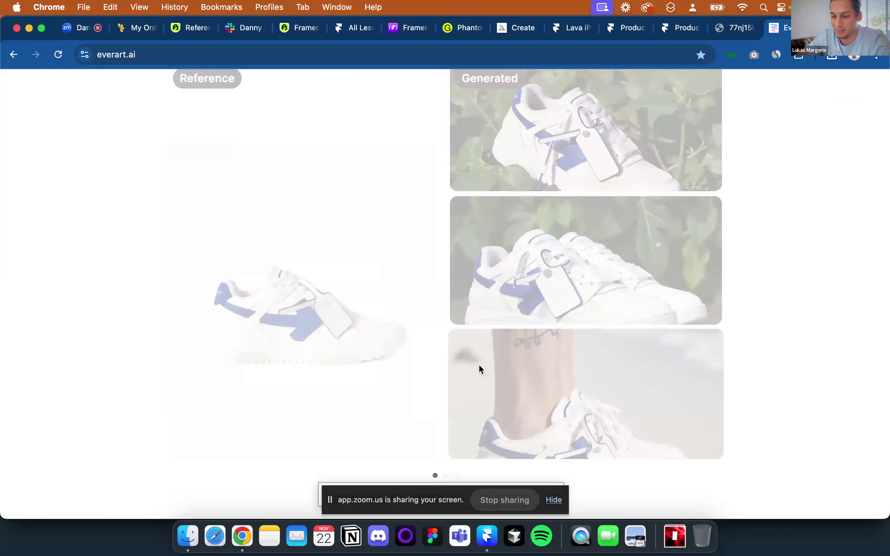
{"action": "scroll", "coordinate": [515, 310], "scroll_direction": "down", "scroll_amount": 2}
{"action": "scroll", "coordinate": [515, 310], "scroll_direction": "up", "scroll_amount": 2}
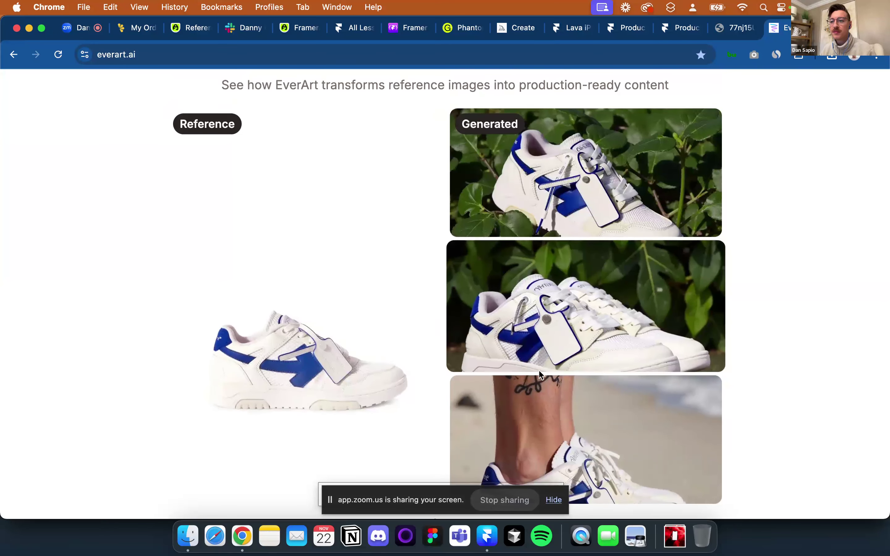
{"action": "scroll", "coordinate": [441, 415], "scroll_direction": "down", "scroll_amount": 2}
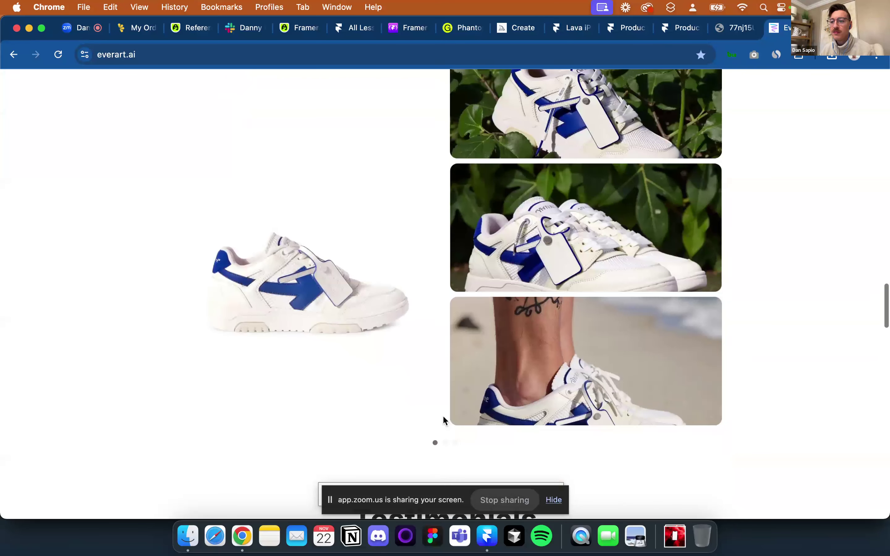
{"action": "left_click", "coordinate": [456, 442]}
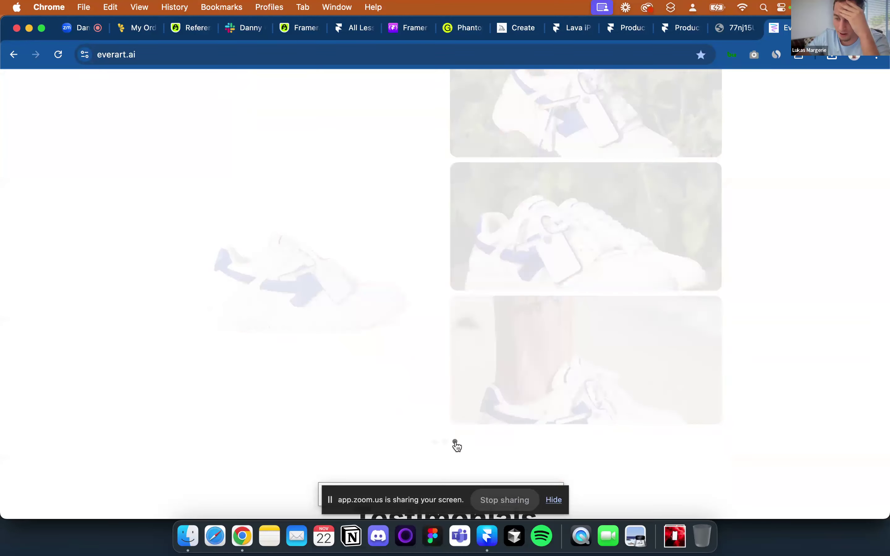
{"action": "scroll", "coordinate": [381, 402], "scroll_direction": "up", "scroll_amount": 1}
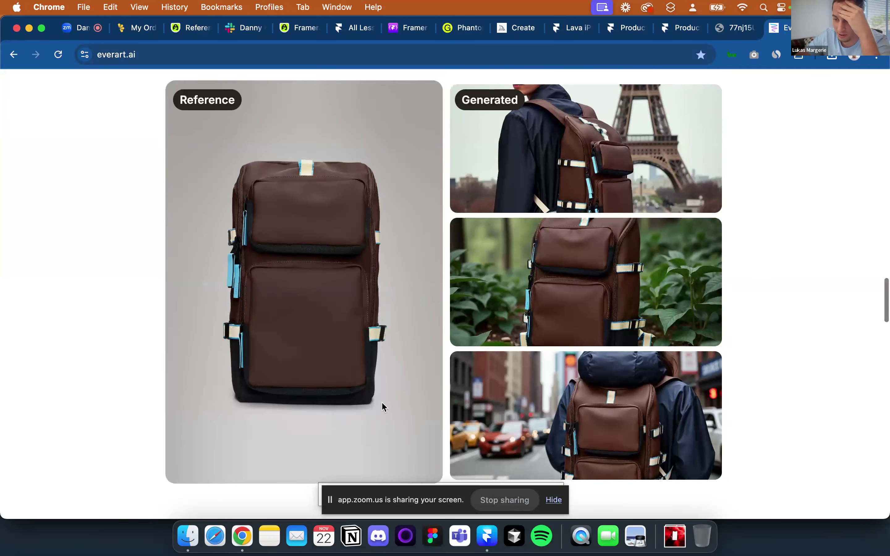
{"action": "scroll", "coordinate": [444, 341], "scroll_direction": "down", "scroll_amount": 15}
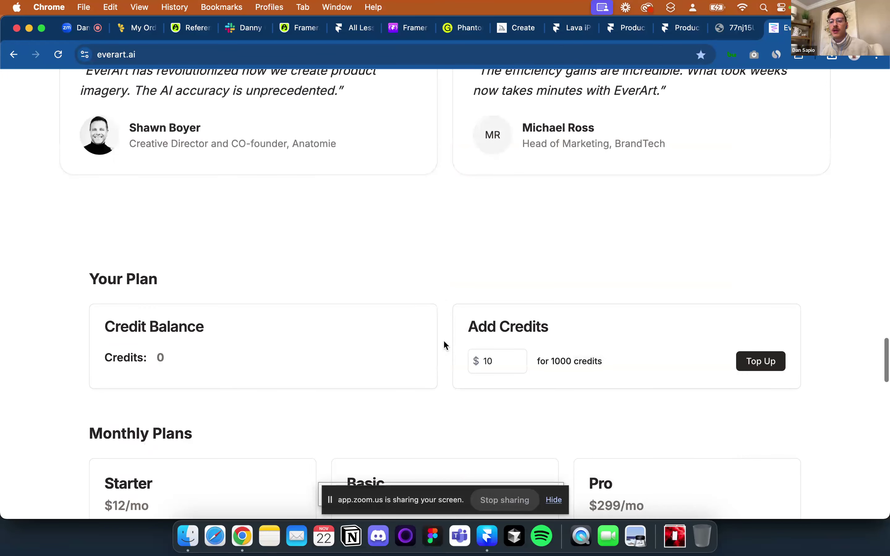
{"action": "scroll", "coordinate": [444, 344], "scroll_direction": "down", "scroll_amount": 5}
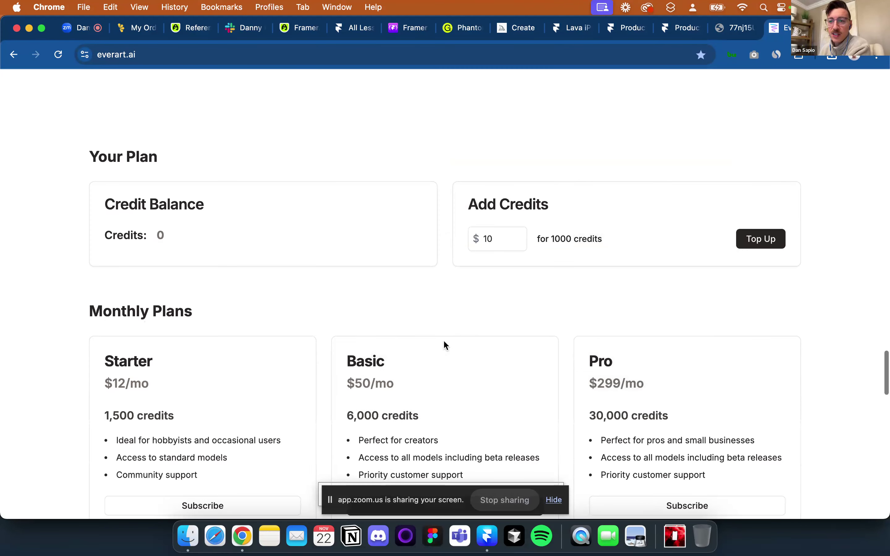
{"action": "scroll", "coordinate": [441, 257], "scroll_direction": "up", "scroll_amount": 15}
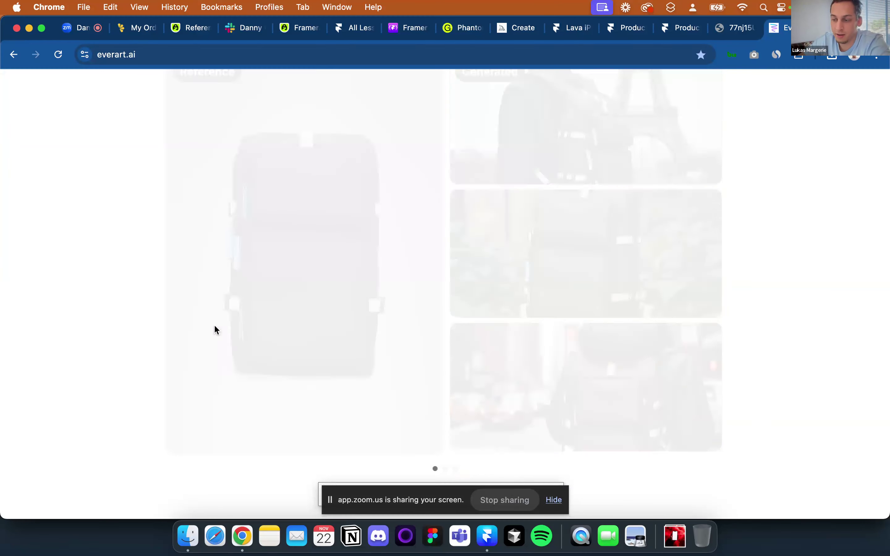
{"action": "scroll", "coordinate": [430, 411], "scroll_direction": "down", "scroll_amount": 3}
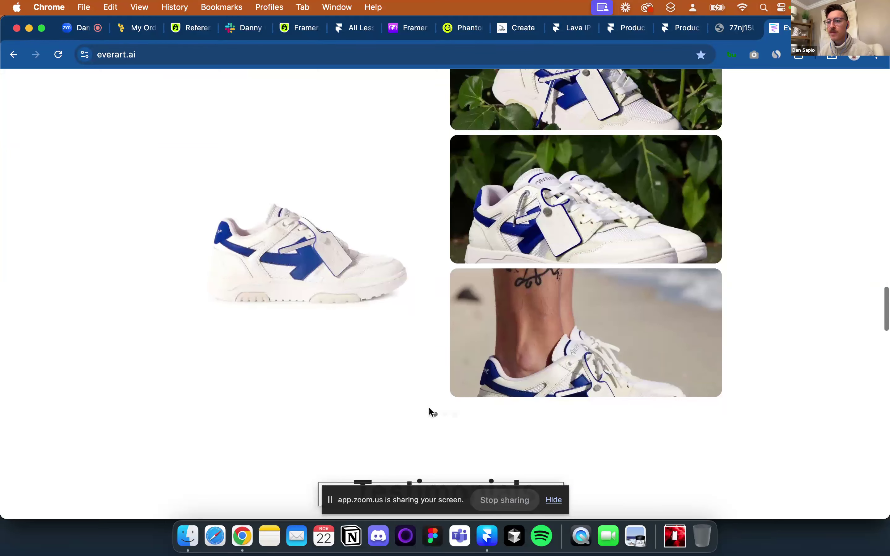
{"action": "left_click", "coordinate": [455, 415]}
{"action": "scroll", "coordinate": [544, 262], "scroll_direction": "up", "scroll_amount": 4}
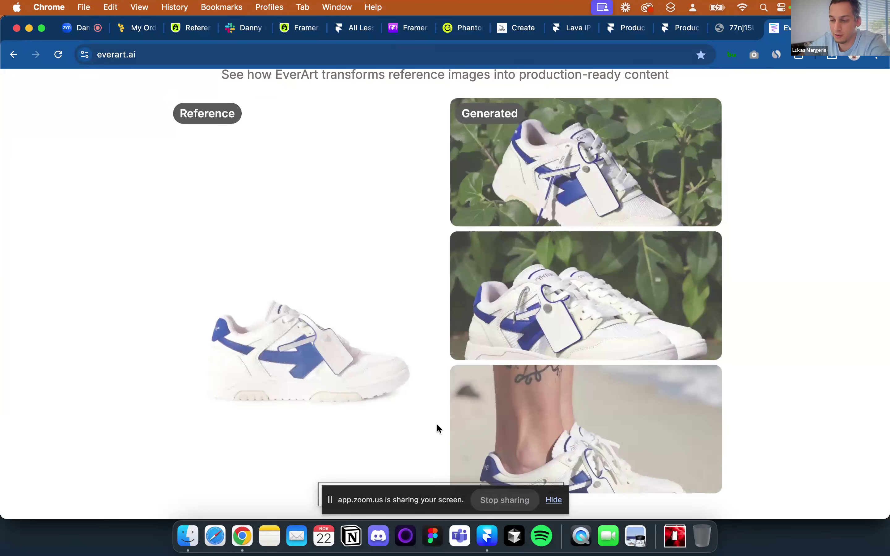
{"action": "scroll", "coordinate": [438, 428], "scroll_direction": "down", "scroll_amount": 4}
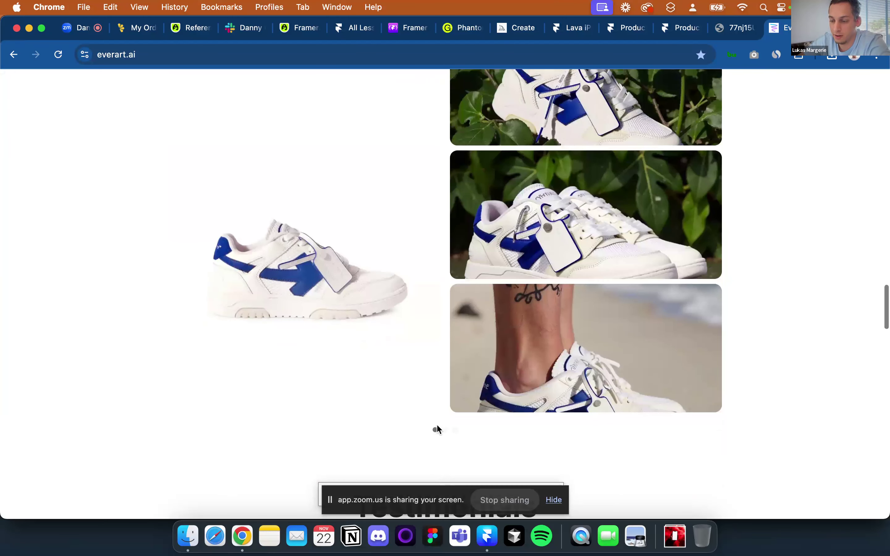
{"action": "left_click", "coordinate": [454, 430]}
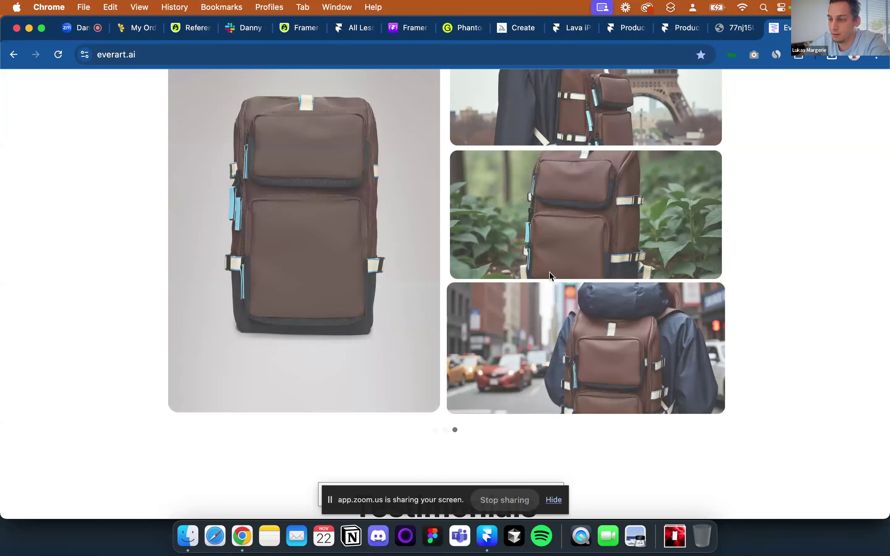
{"action": "scroll", "coordinate": [548, 287], "scroll_direction": "up", "scroll_amount": 4}
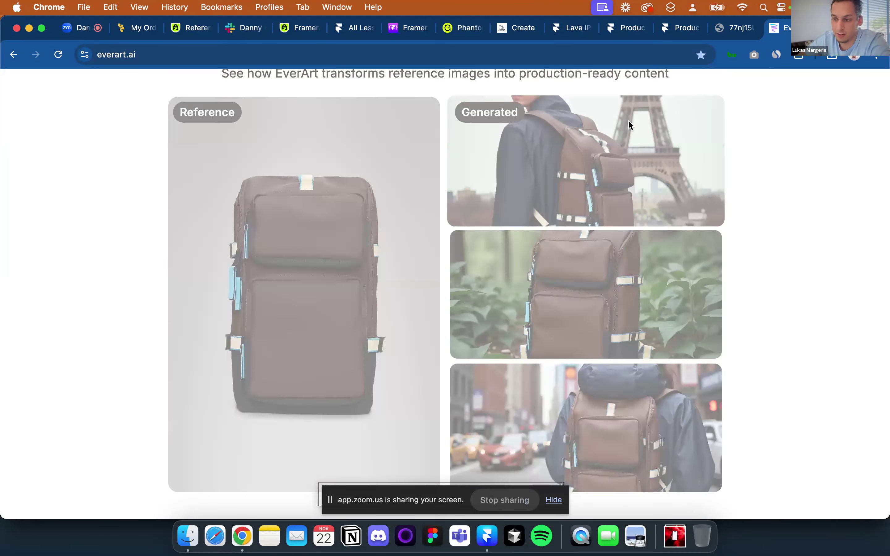
{"action": "scroll", "coordinate": [588, 147], "scroll_direction": "down", "scroll_amount": 2}
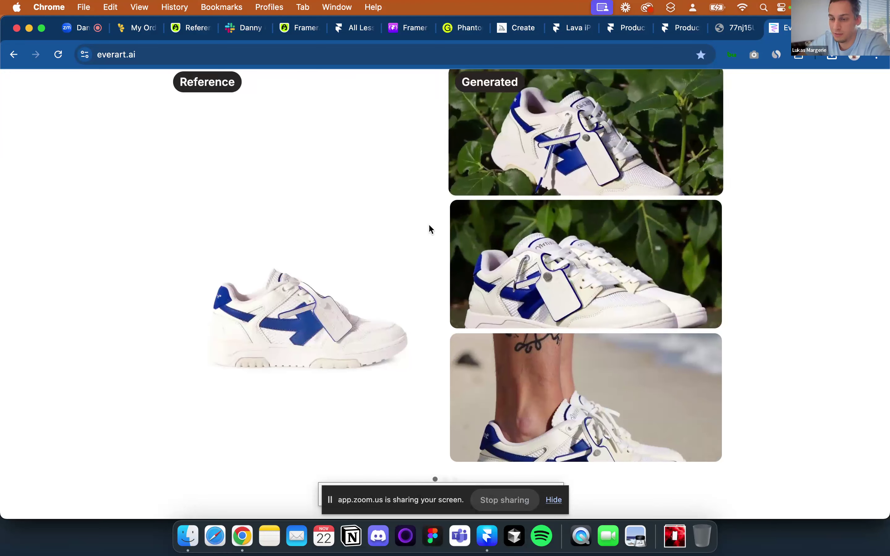
{"action": "scroll", "coordinate": [409, 241], "scroll_direction": "down", "scroll_amount": 2}
{"action": "scroll", "coordinate": [410, 242], "scroll_direction": "up", "scroll_amount": 12}
{"action": "scroll", "coordinate": [409, 240], "scroll_direction": "down", "scroll_amount": 20}
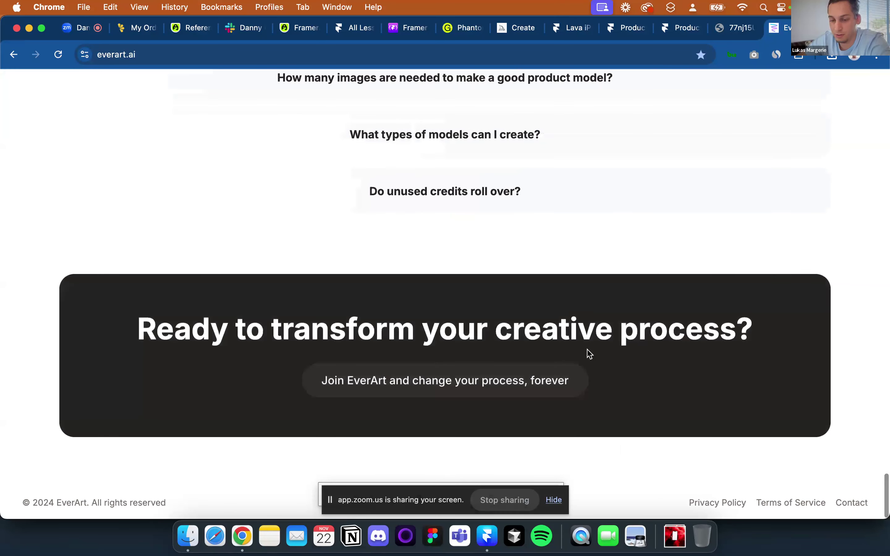
- Close the everart.ai tab, then pass through the Zoom tab back to Course Hub's All Lessons
{"action": "scroll", "coordinate": [429, 153], "scroll_direction": "up", "scroll_amount": 20}
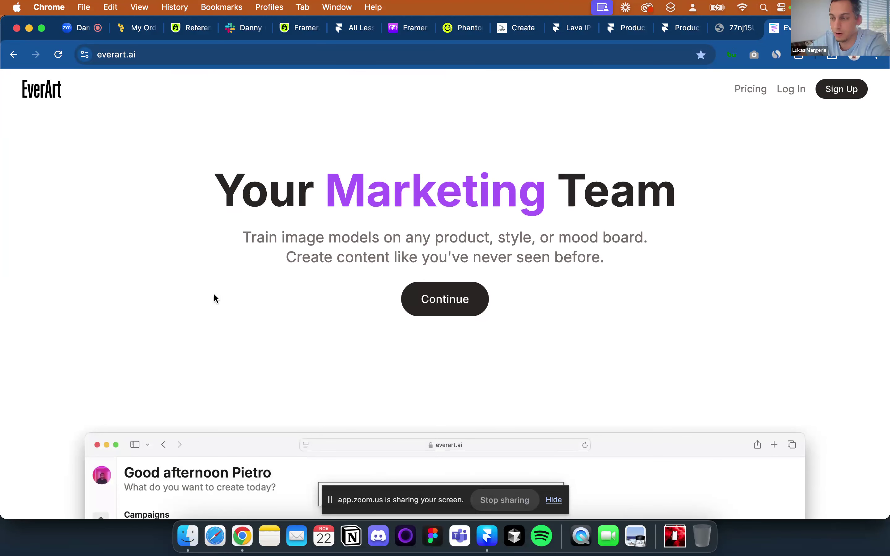
{"action": "scroll", "coordinate": [530, 191], "scroll_direction": "down", "scroll_amount": 5}
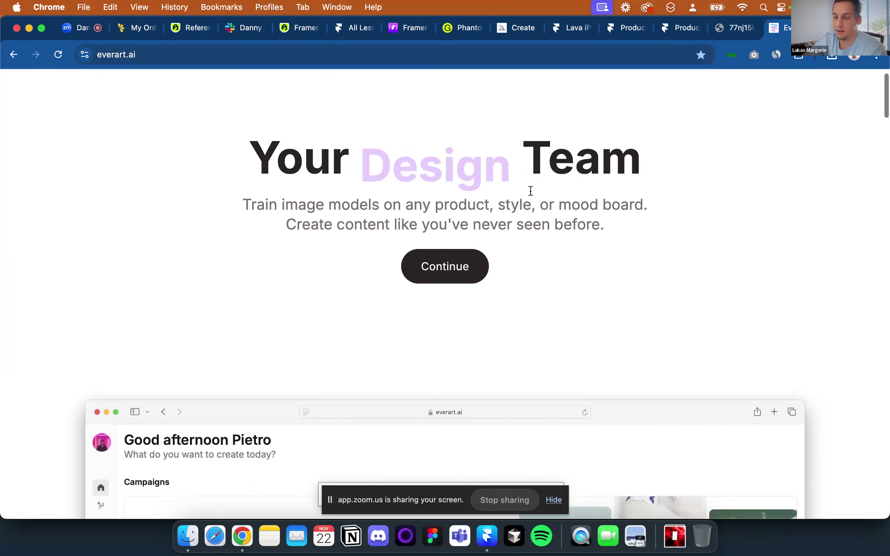
{"action": "scroll", "coordinate": [530, 191], "scroll_direction": "down", "scroll_amount": 5}
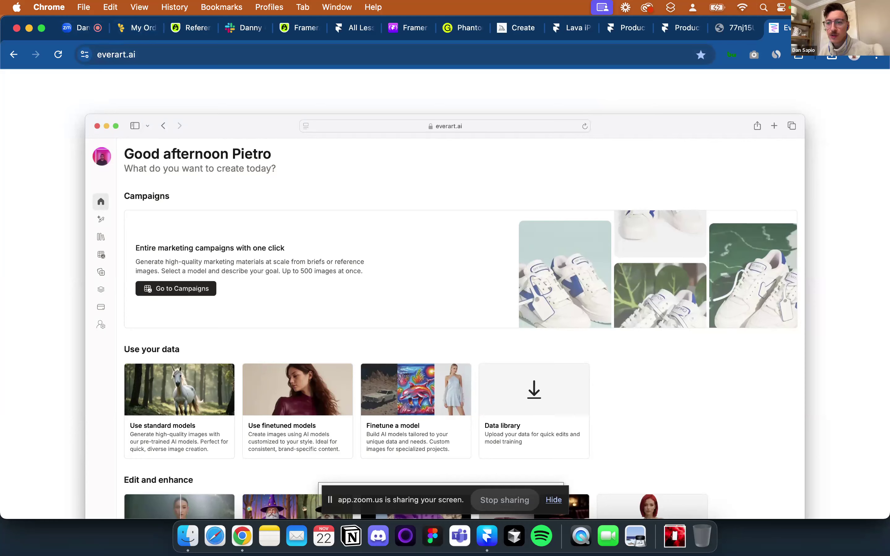
{"action": "key", "text": "super+w"}
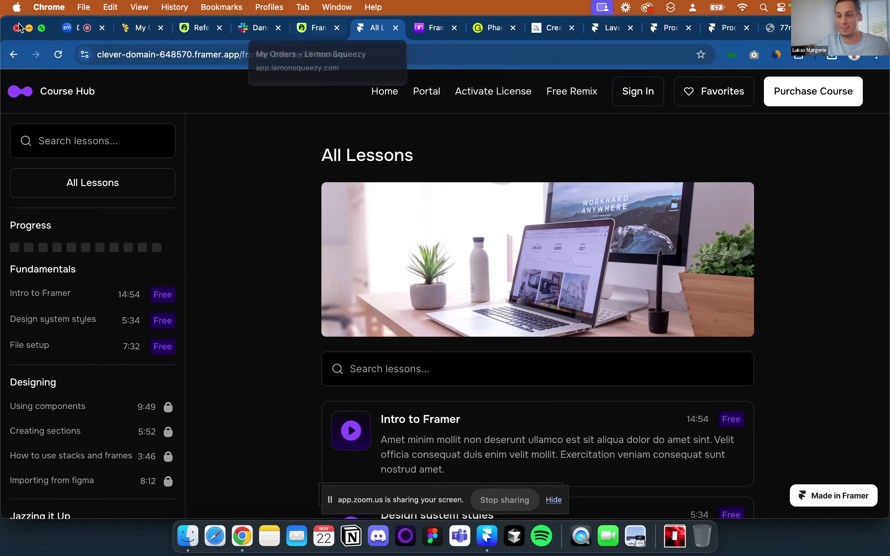
{"action": "left_click", "coordinate": [68, 32]}
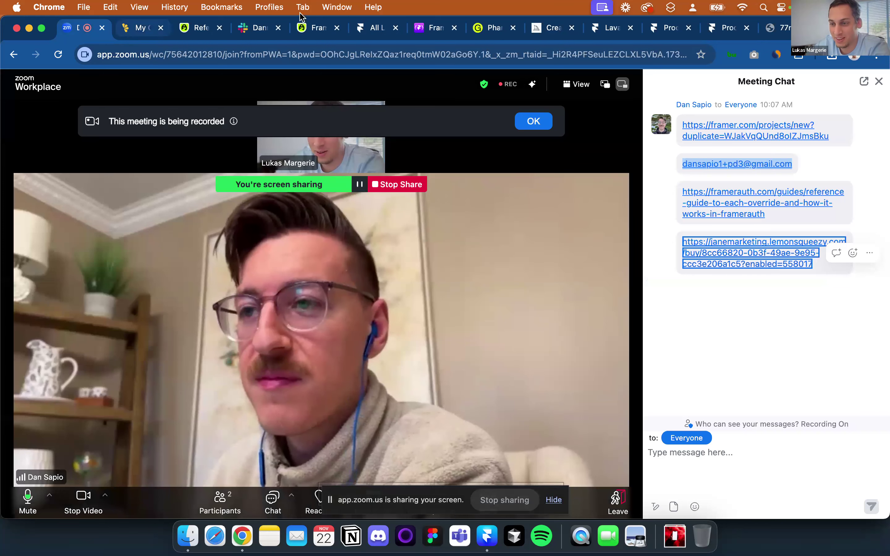
{"action": "left_click", "coordinate": [371, 27]}
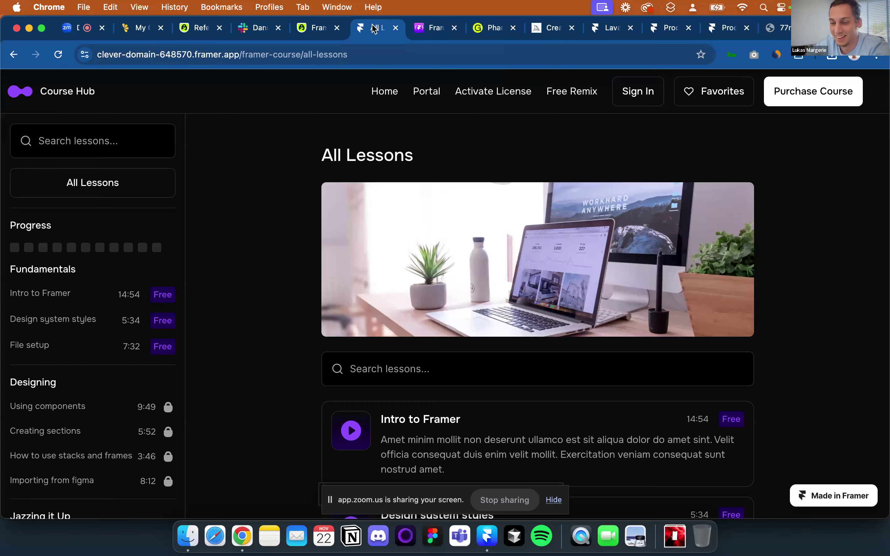